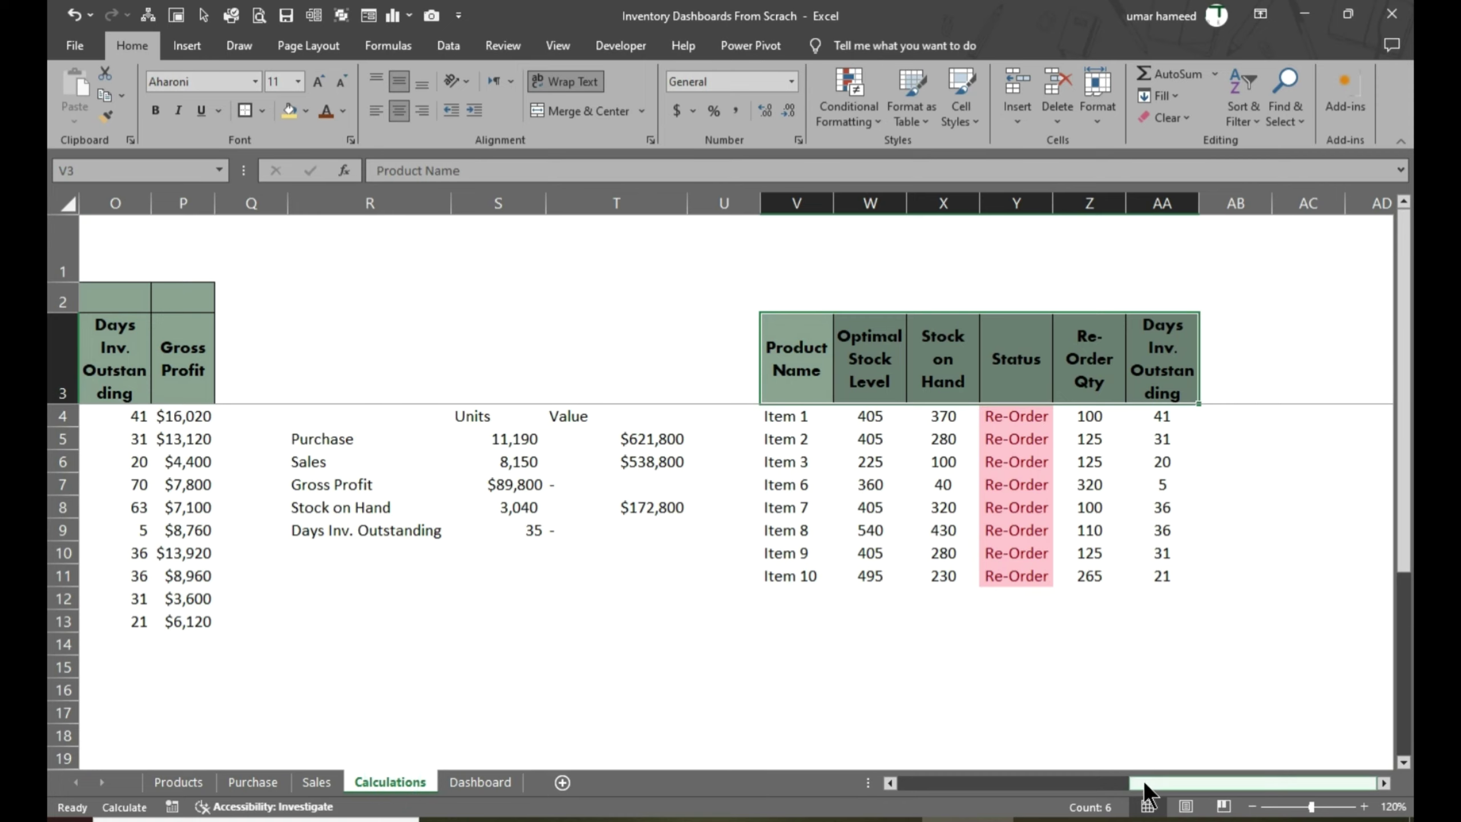
Duplicate the calculations table B3:P13, headers included, below the original starting at B31
drag(1144, 781, 751, 777)
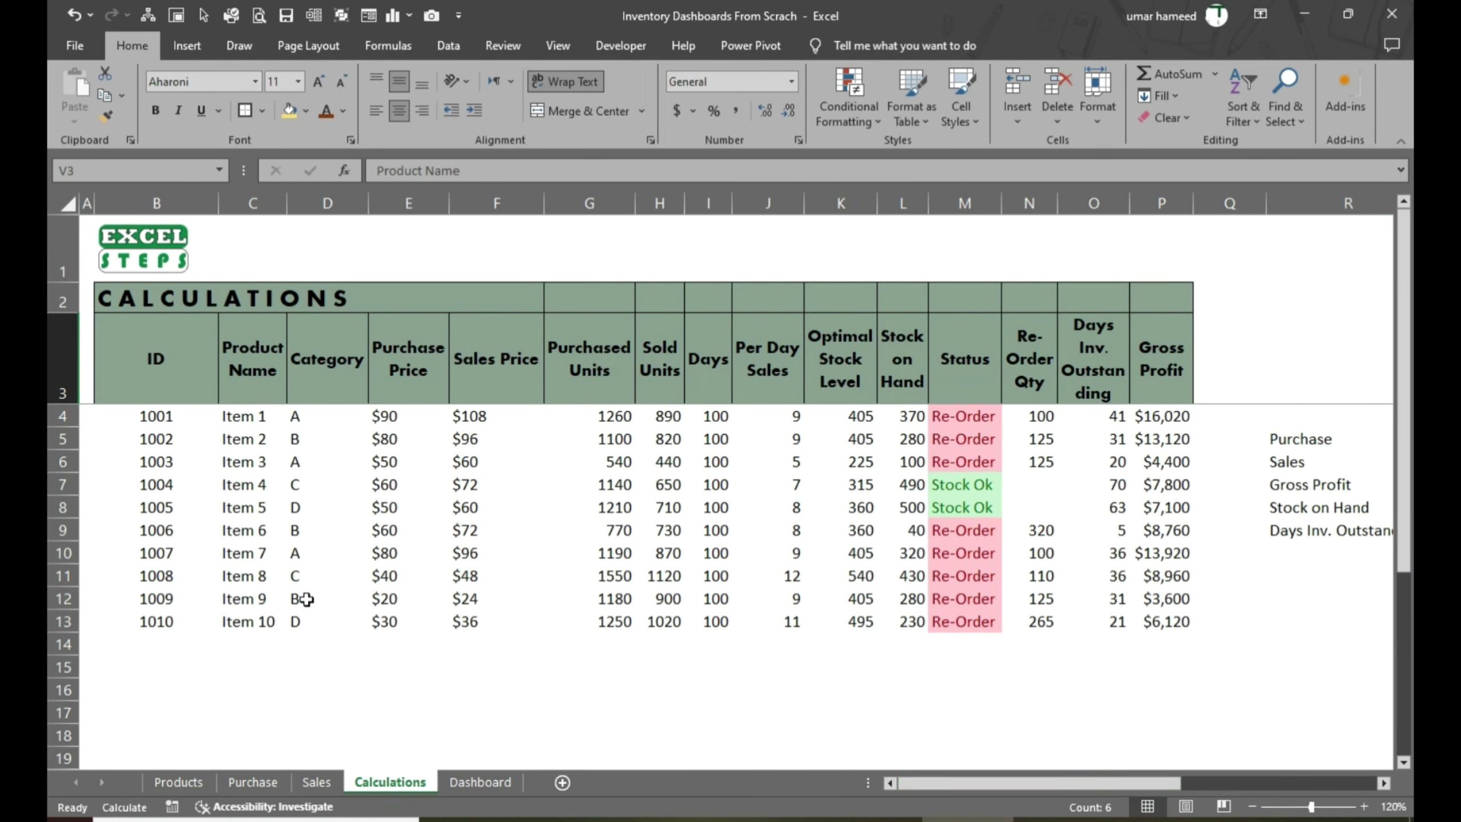
drag(154, 357, 1162, 621)
key(ctrl+c)
scroll(403, 605, down, 5)
scroll(401, 606, down, 1)
click(144, 597)
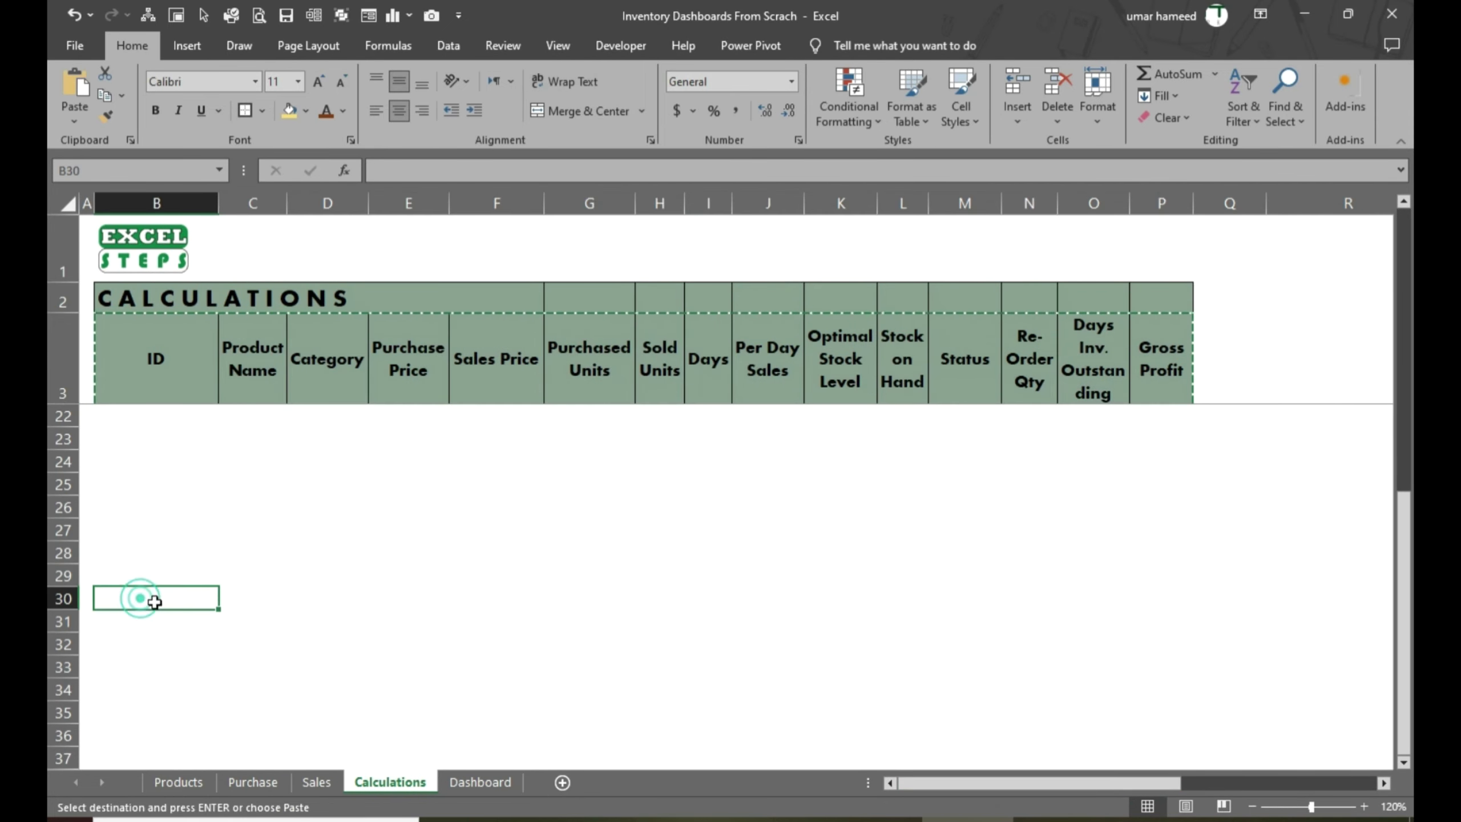
key(ctrl+v)
scroll(480, 603, down, 2)
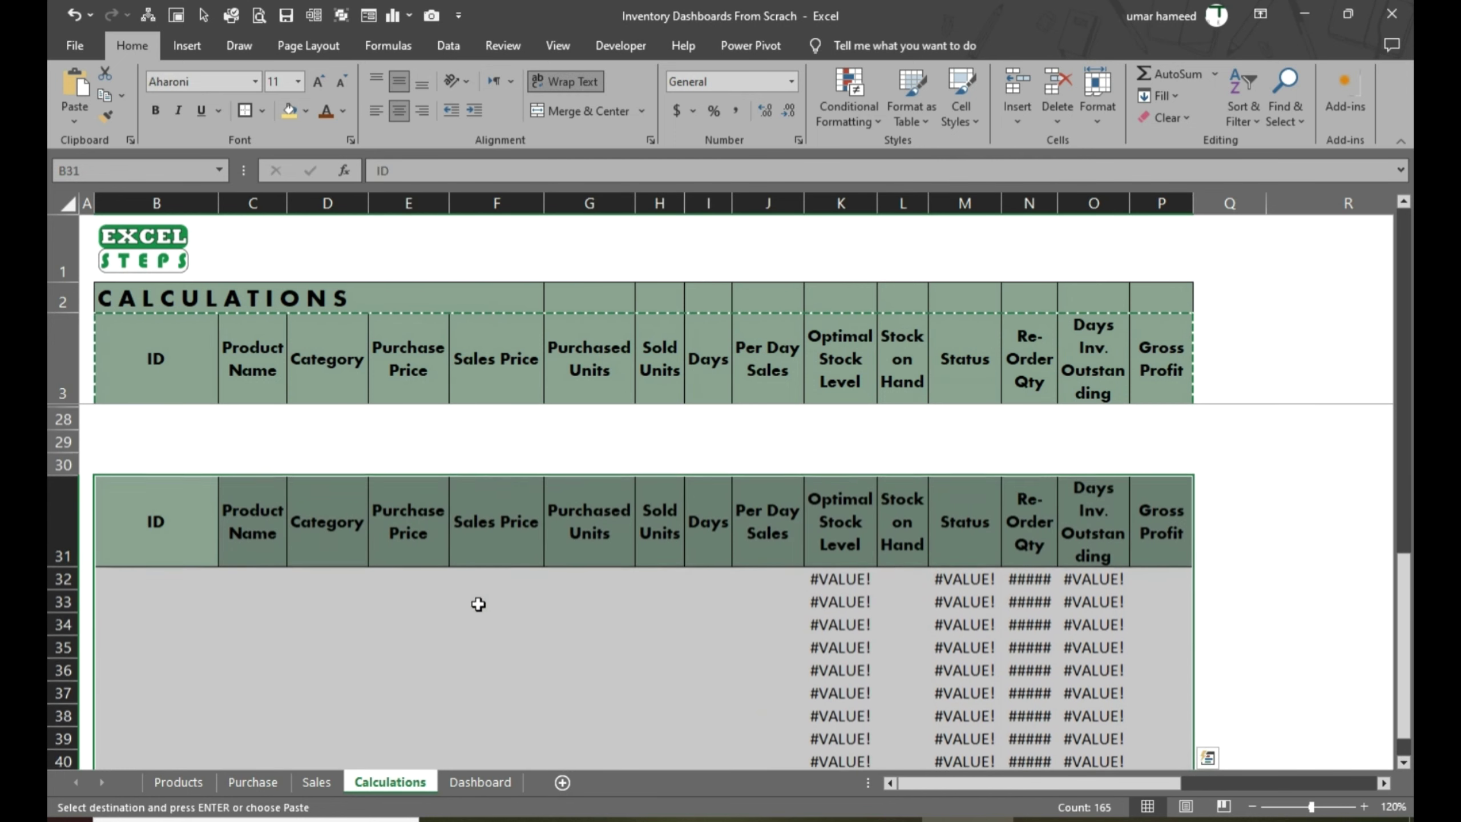
Copy the ID formula from B4 into B32, the first ID cell of the duplicated table
scroll(480, 603, up, 1)
scroll(478, 603, up, 7)
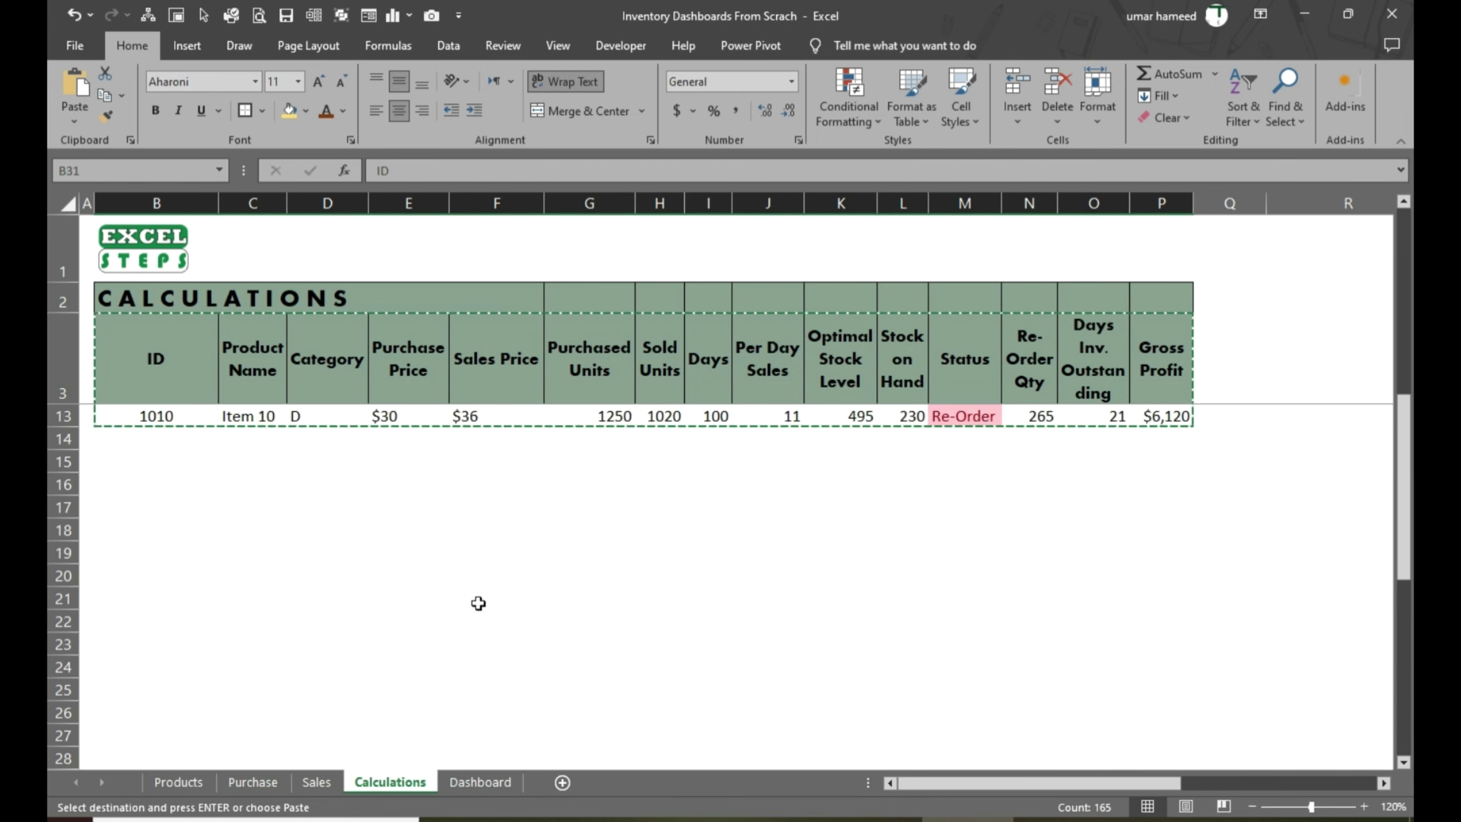
click(172, 418)
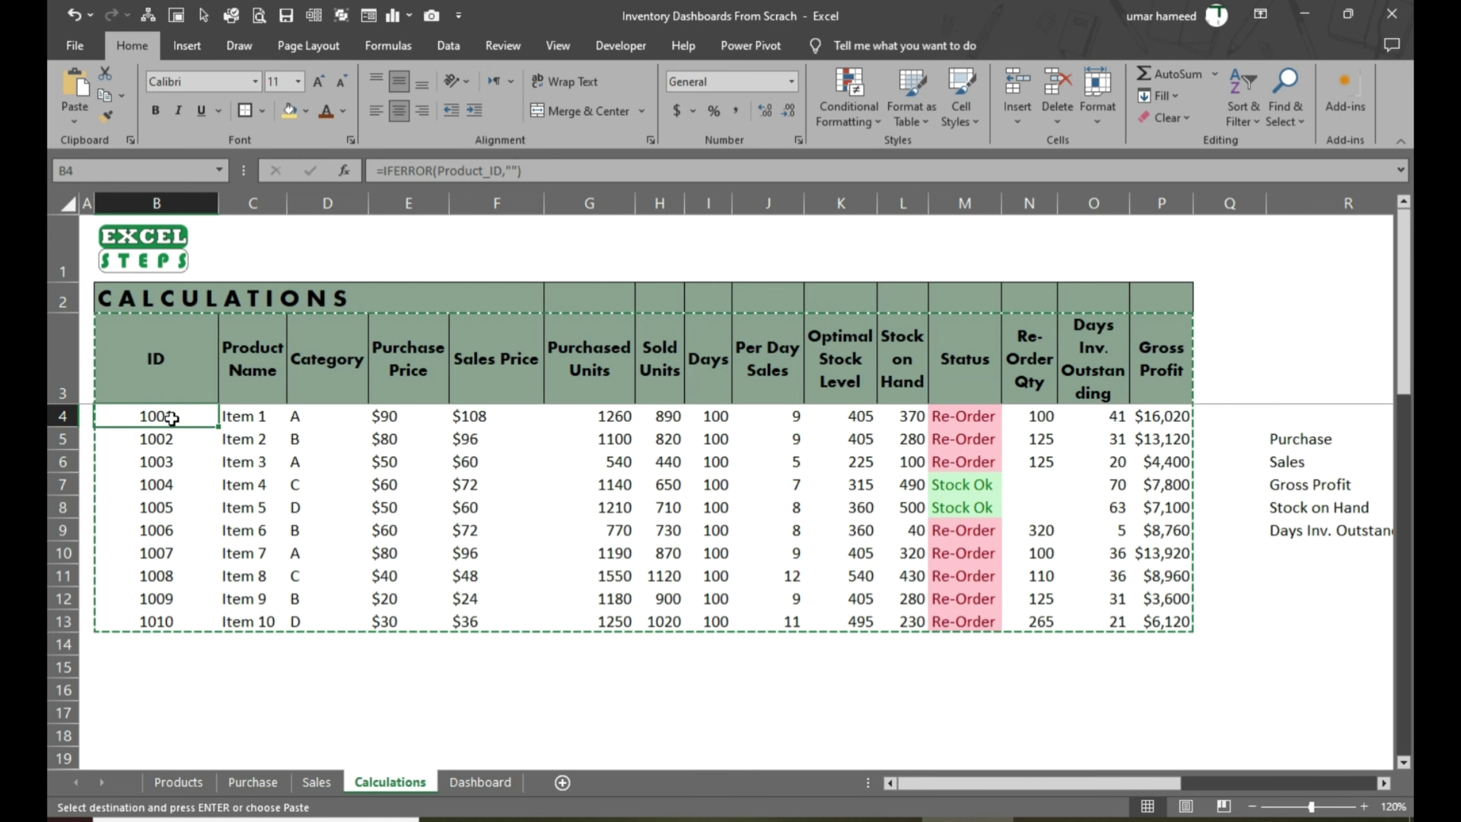
key(ctrl+c)
scroll(171, 437, down, 7)
click(173, 643)
key(Return)
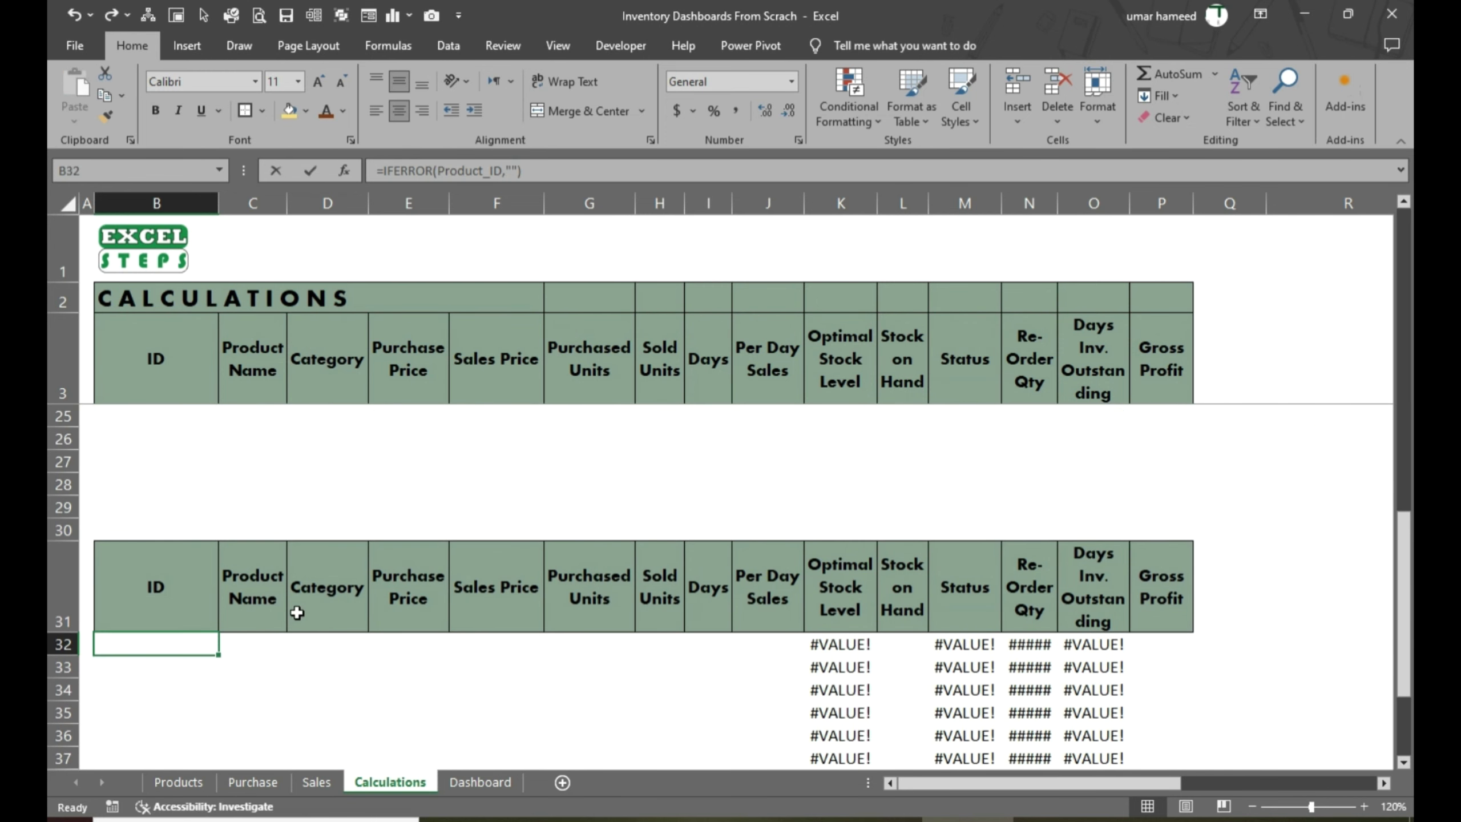
Enter =IF(B4<>"",B4,"") in B32 and fill it down the duplicated table's ID column
text(=if)
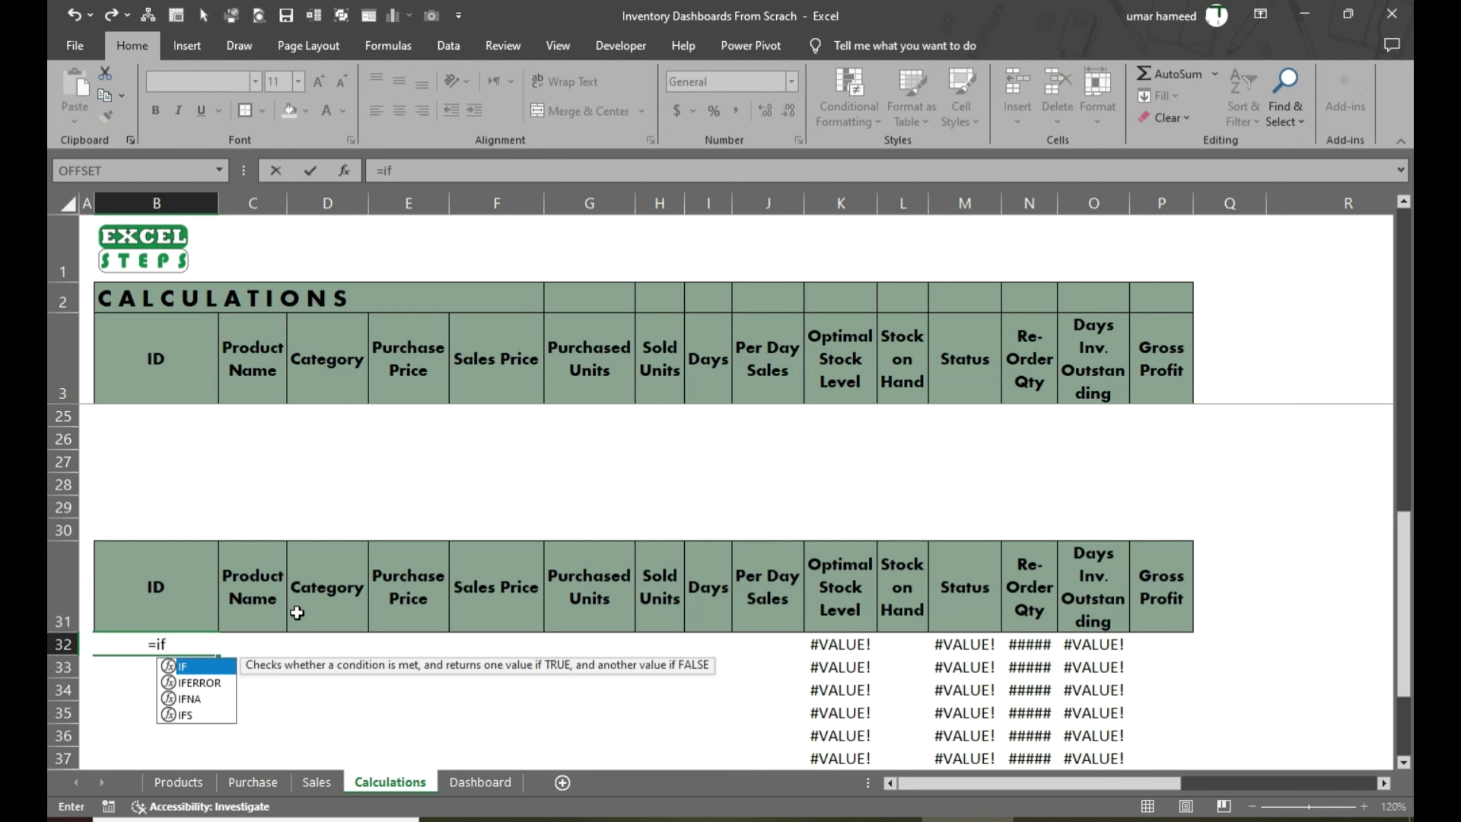
text(()
scroll(317, 572, up, 7)
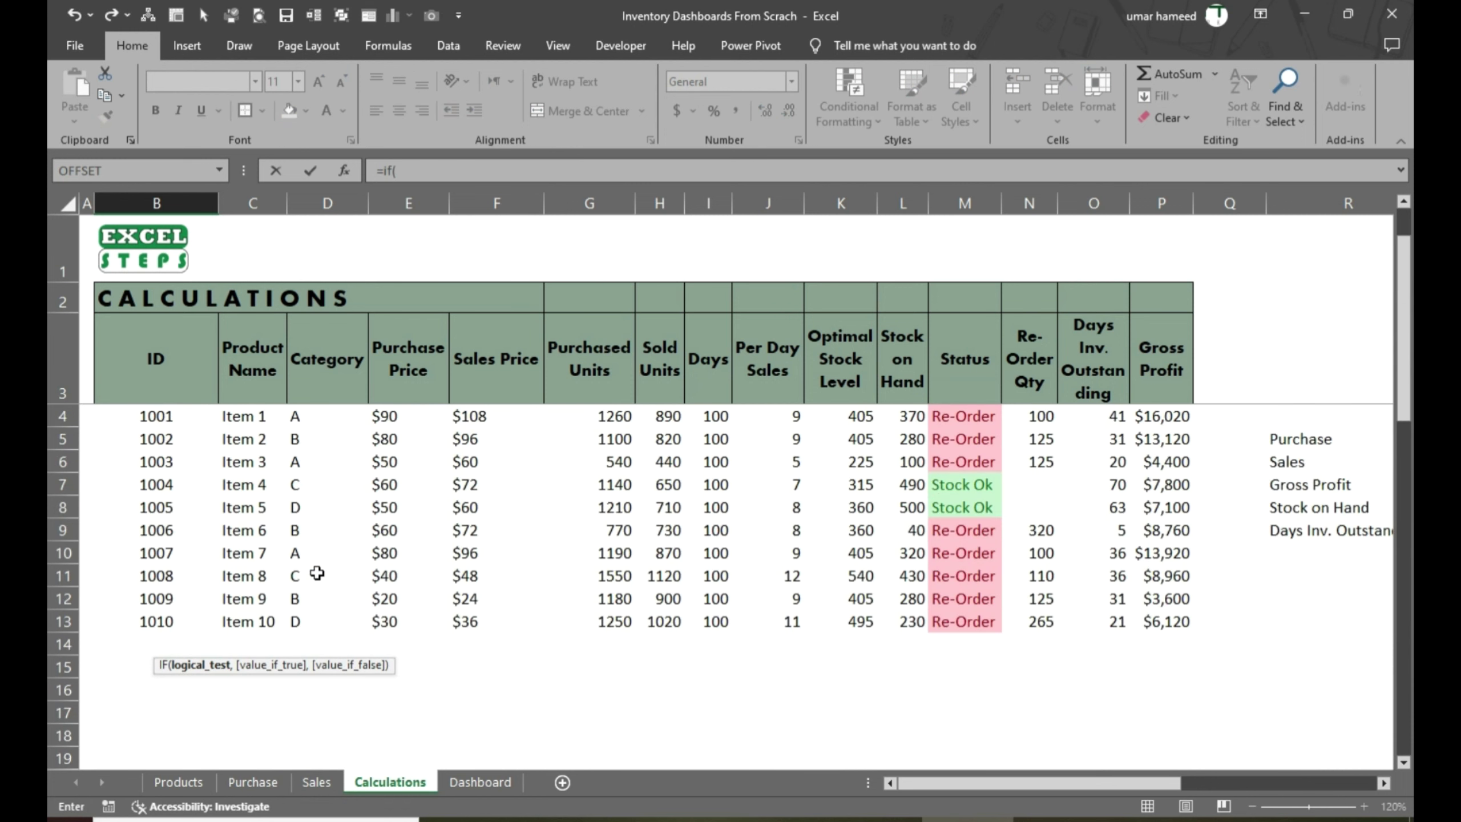
click(194, 410)
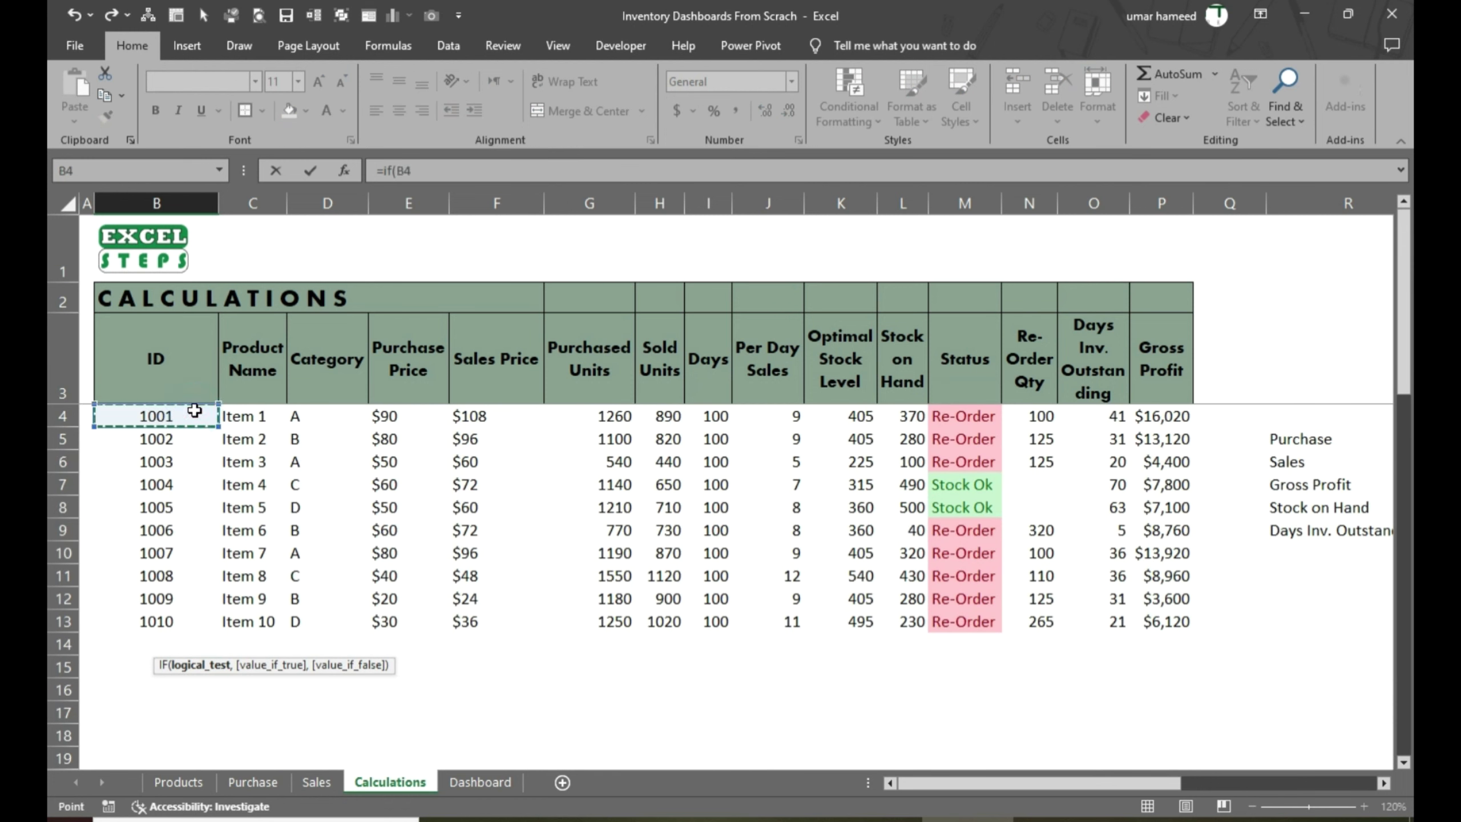
text(<>"",)
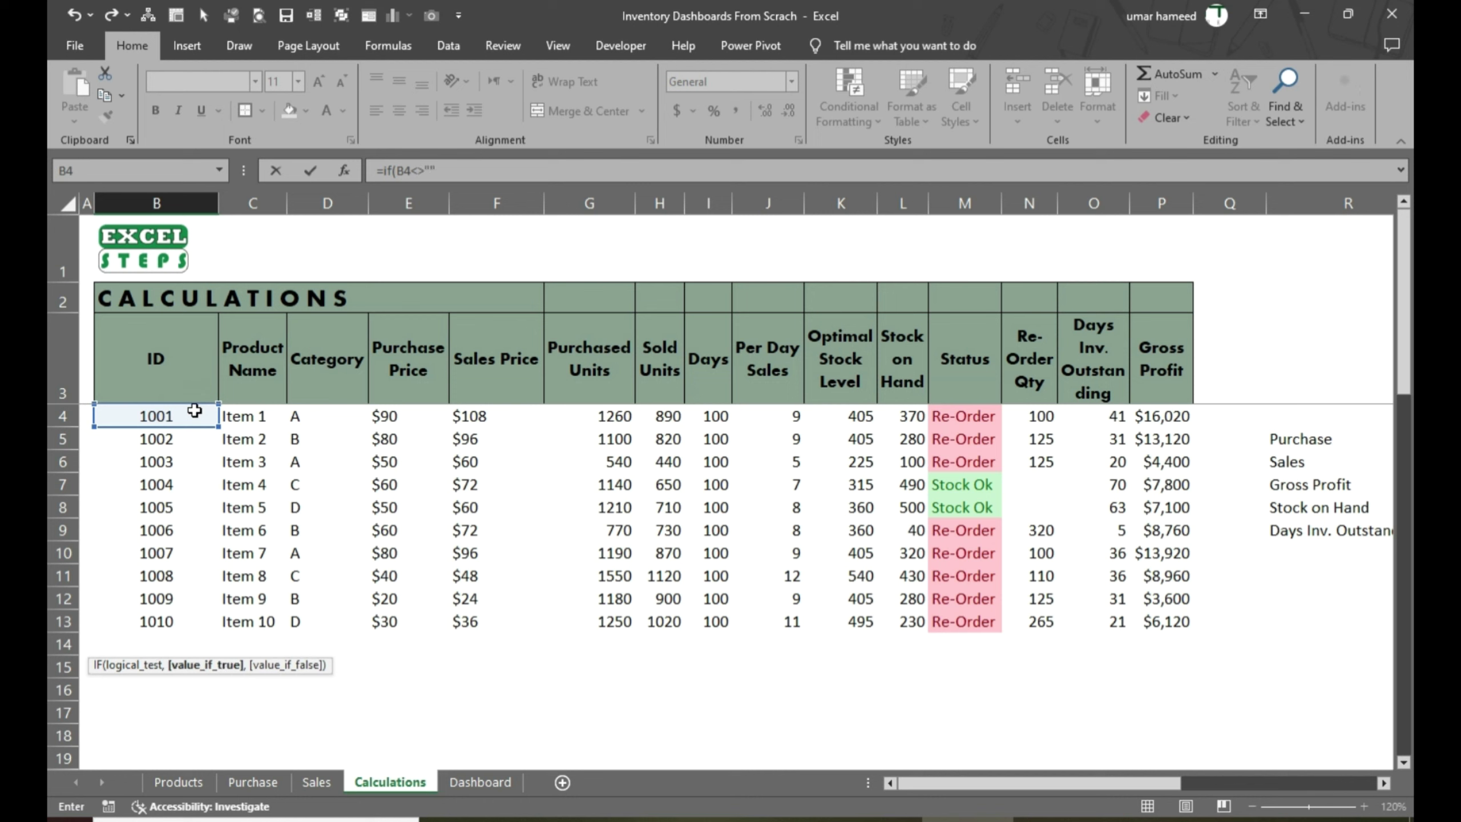
click(193, 410)
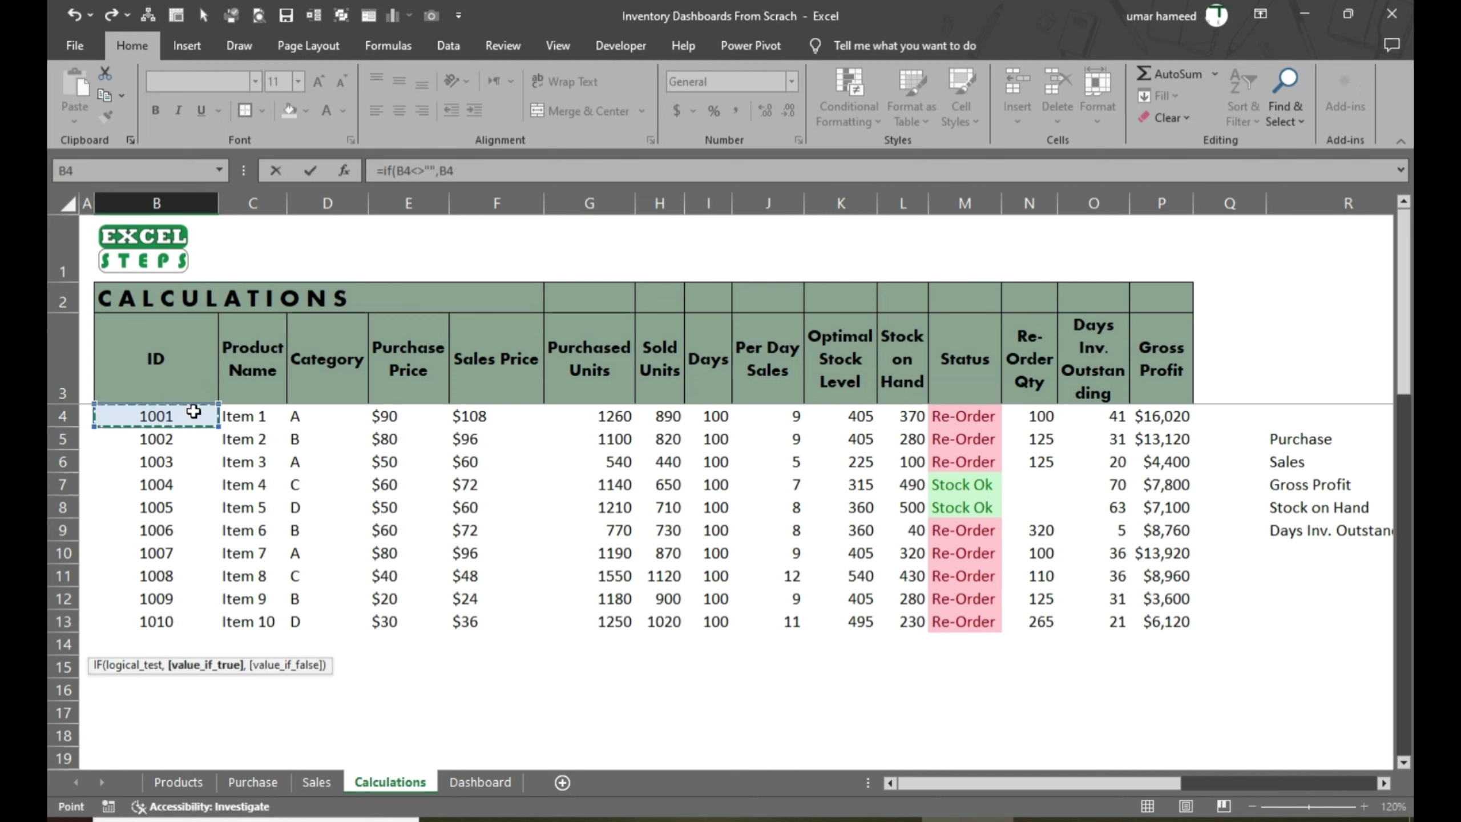
text(,)
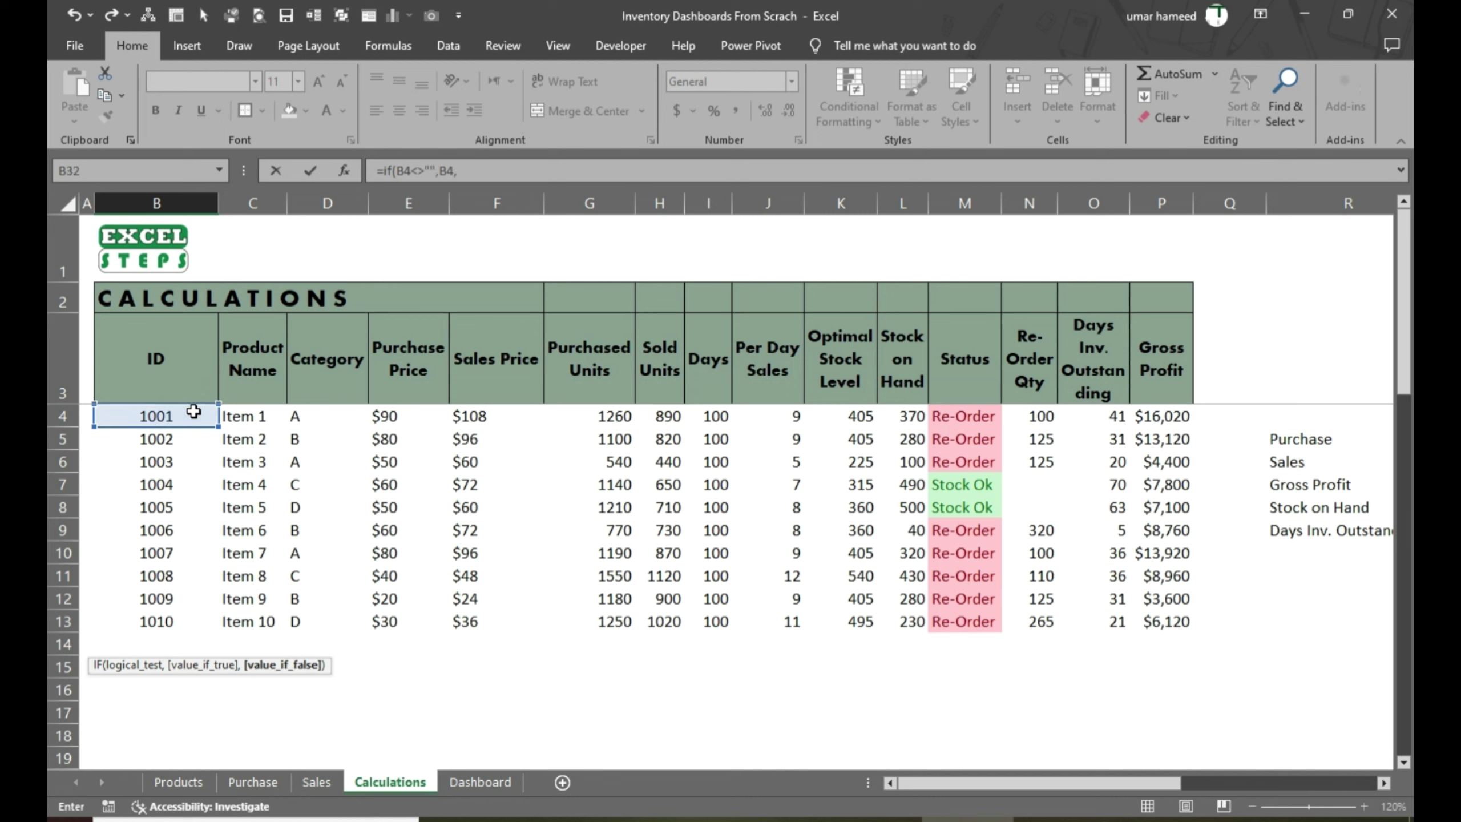
key(ctrl+Return)
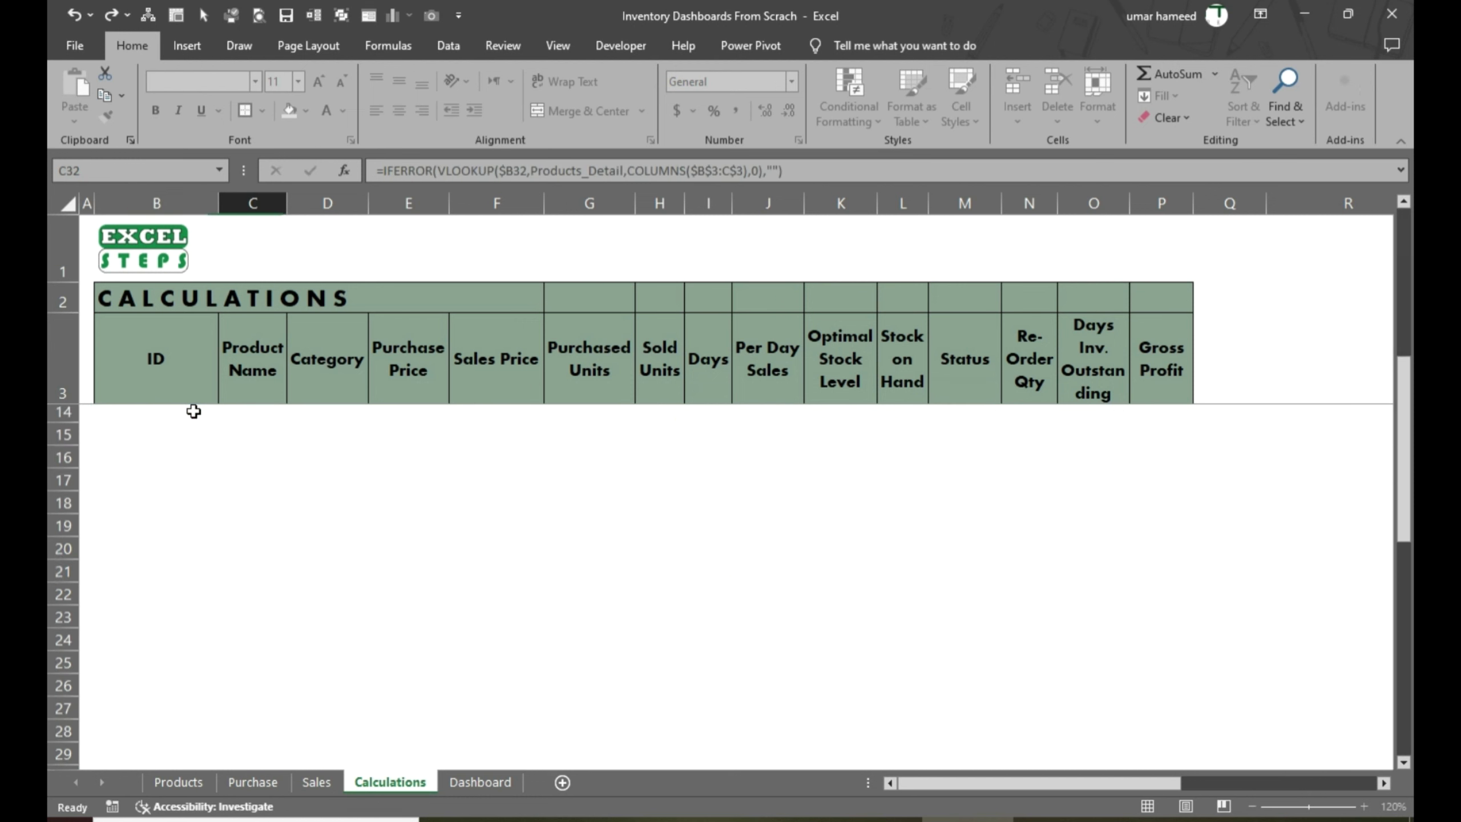
drag(221, 635, 180, 659)
scroll(474, 602, up, 4)
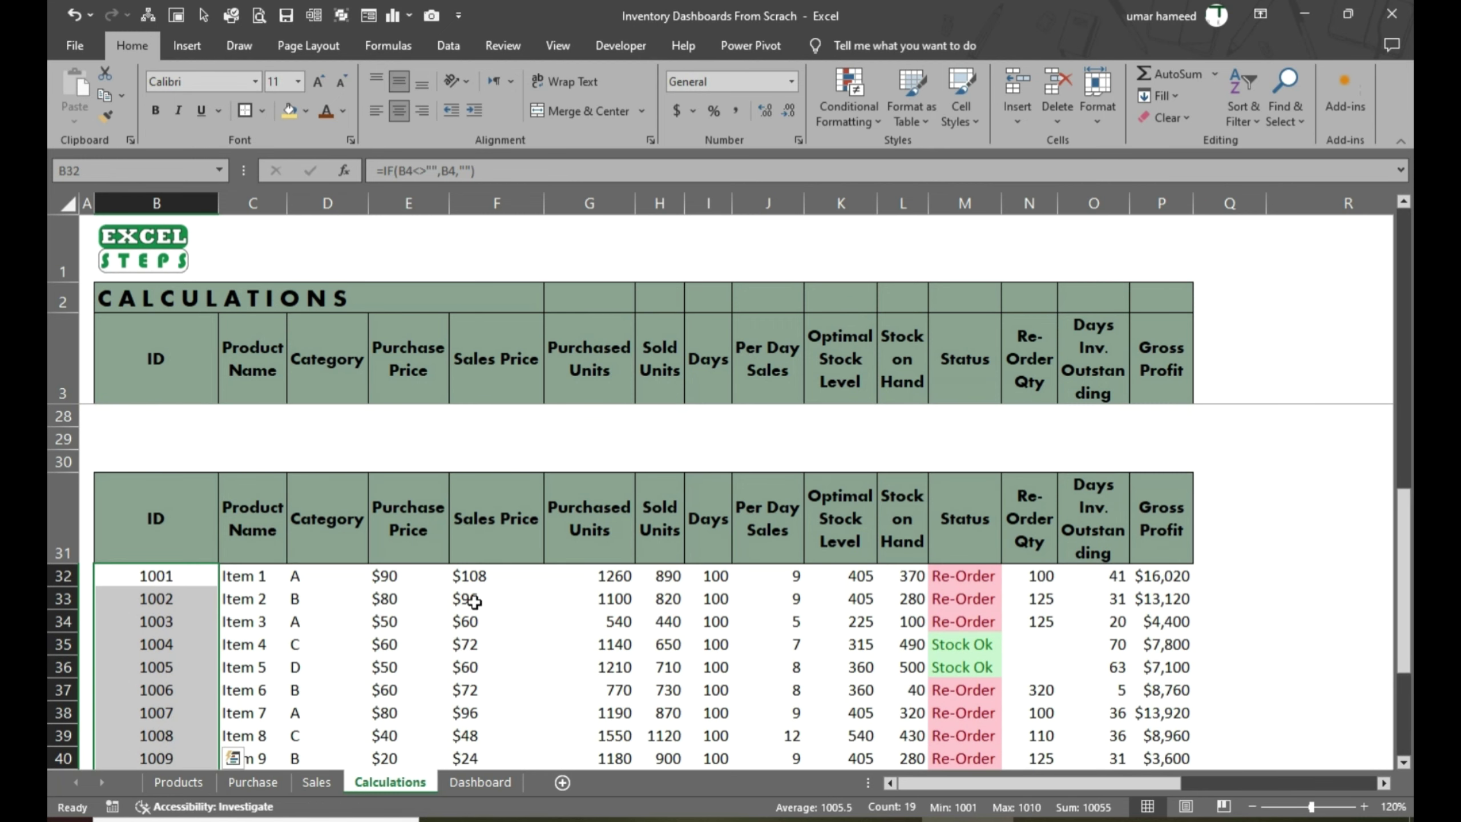
Review the formulas in the duplicated table's first row, from Product Name to Purchased Units
click(246, 576)
click(307, 583)
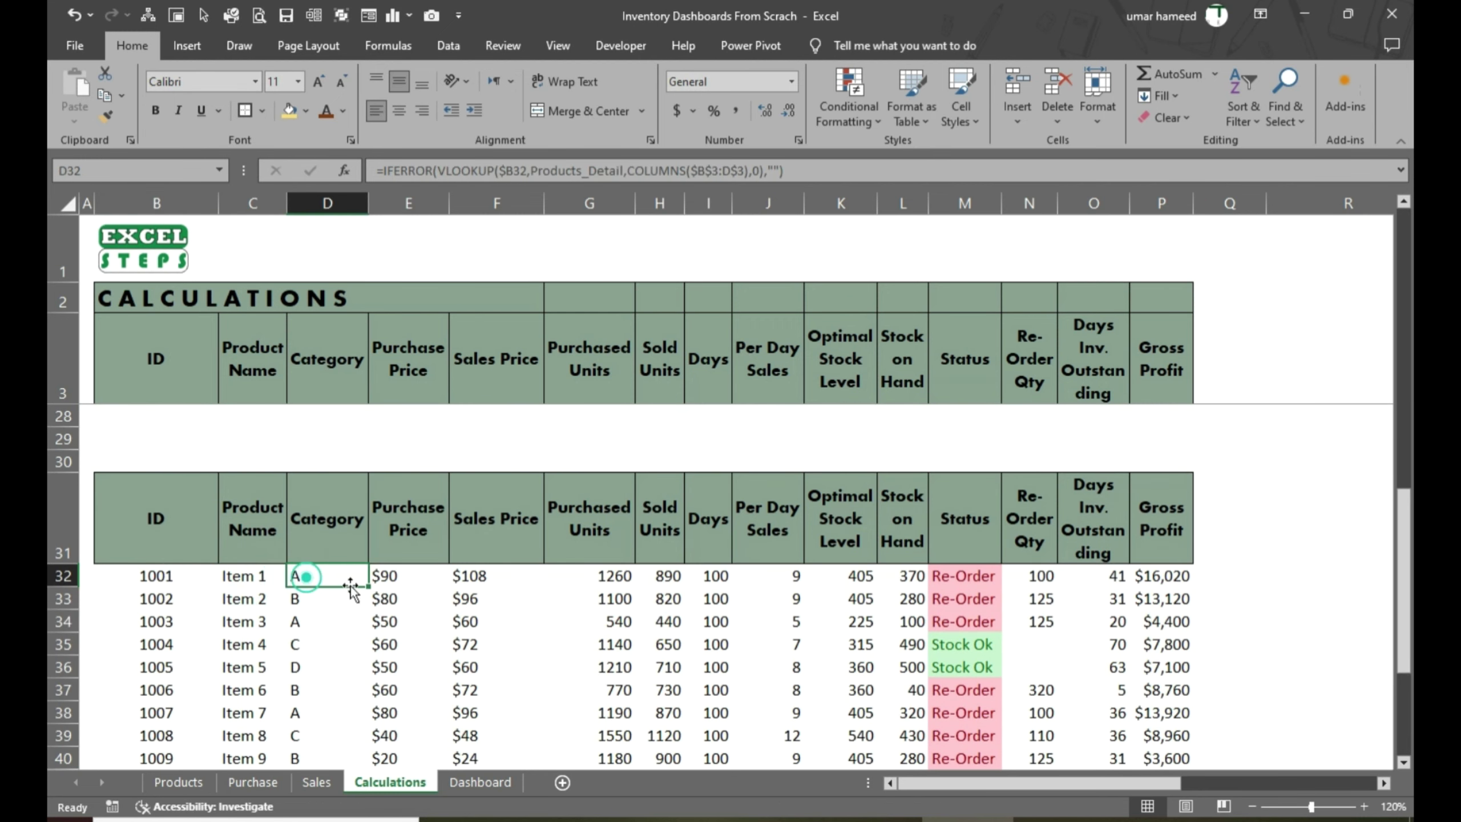
click(388, 581)
click(469, 578)
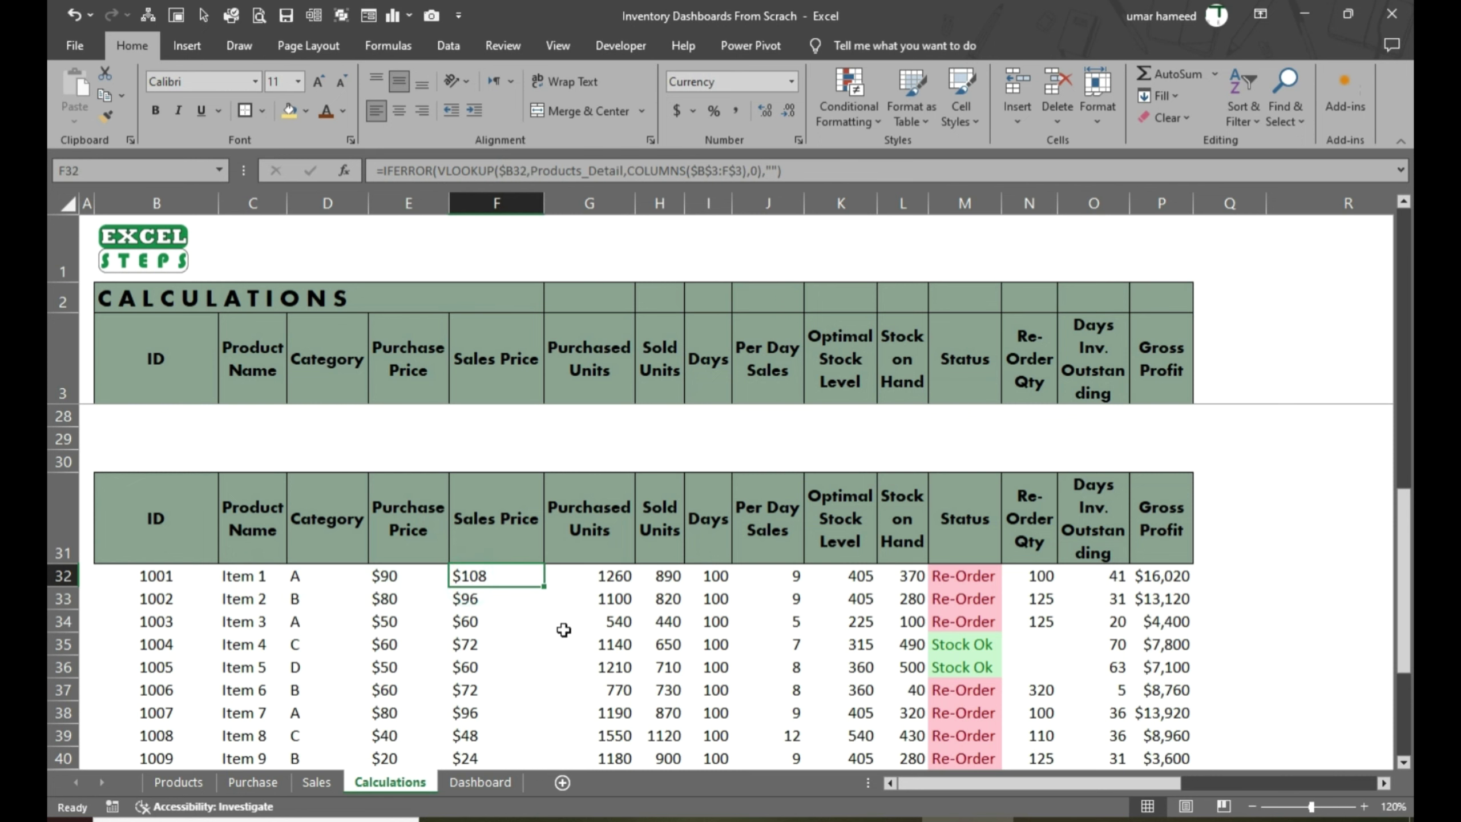
click(610, 575)
scroll(388, 499, up, 2)
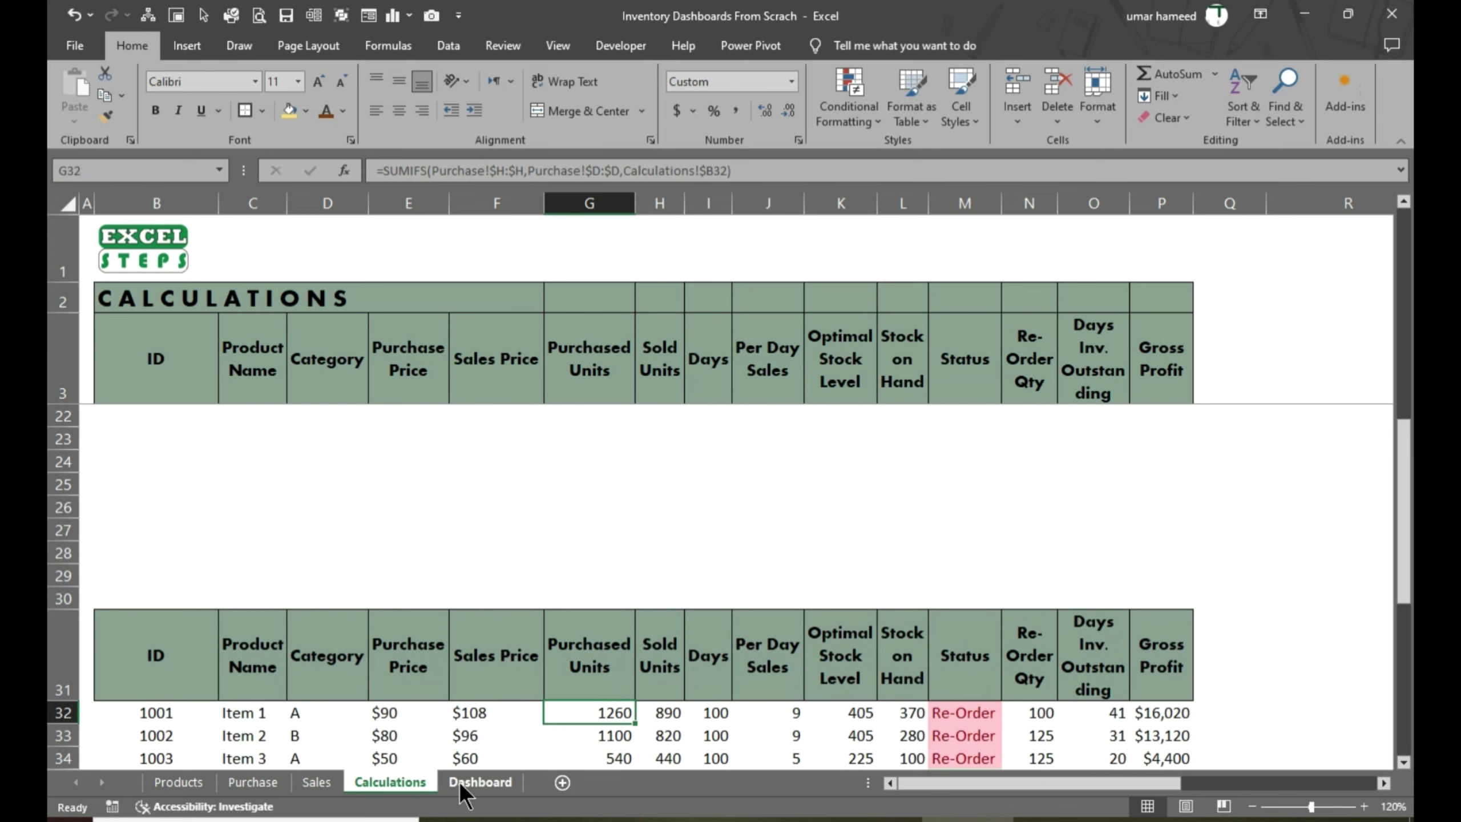
Check the Dashboard's date labels and add "Start Date:" in D27 and "End Date" in F27 on the Calculations sheet
click(460, 784)
click(356, 372)
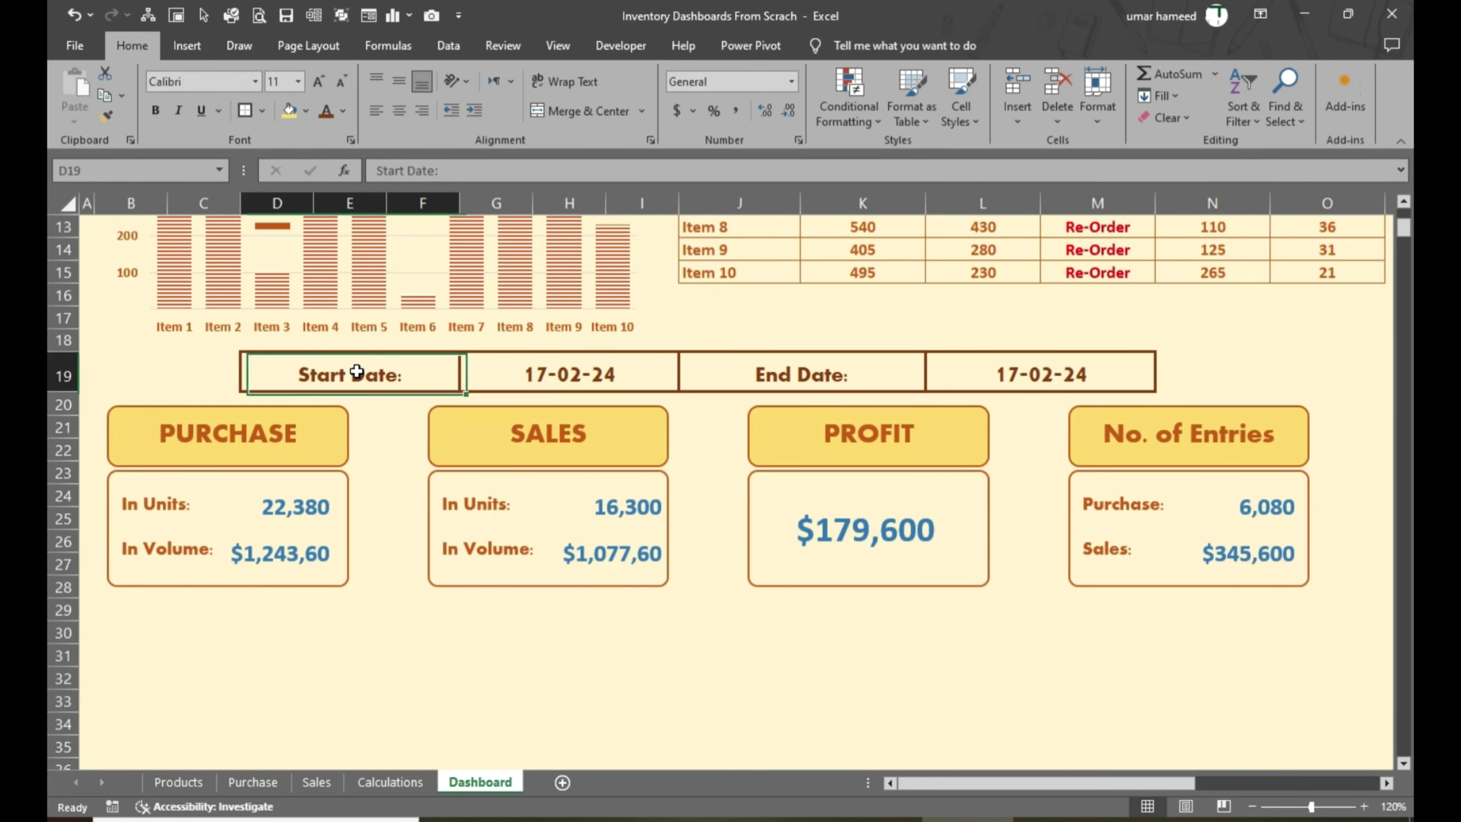
click(395, 780)
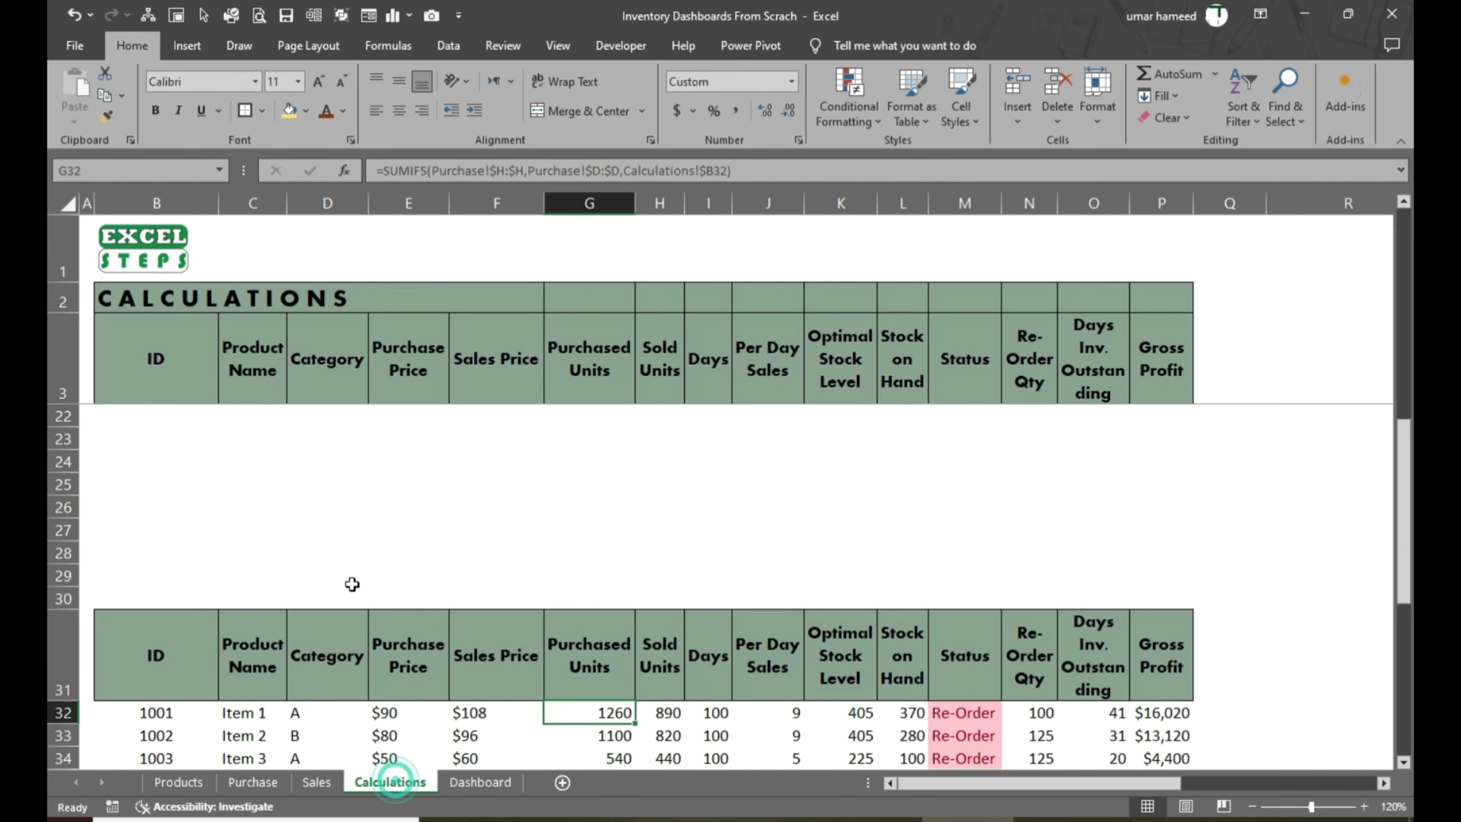
click(348, 560)
key(Up)
text(Start Date)
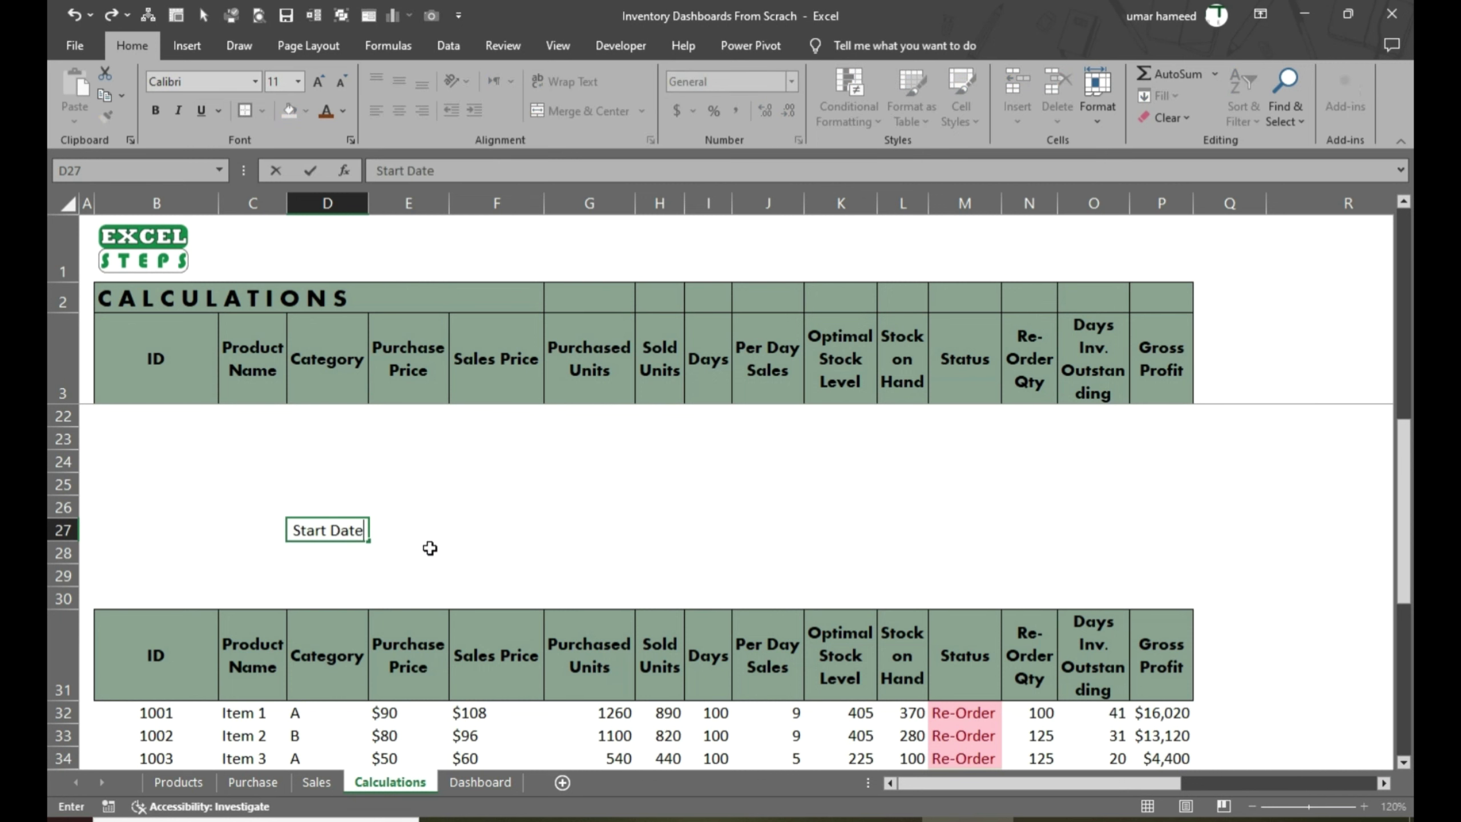
text(:)
key(Right)
key(Right)
text(End Date)
Link D28, below the Start Date label, to the Dashboard's start date with =Dashboard!G19
key(Left)
key(Left)
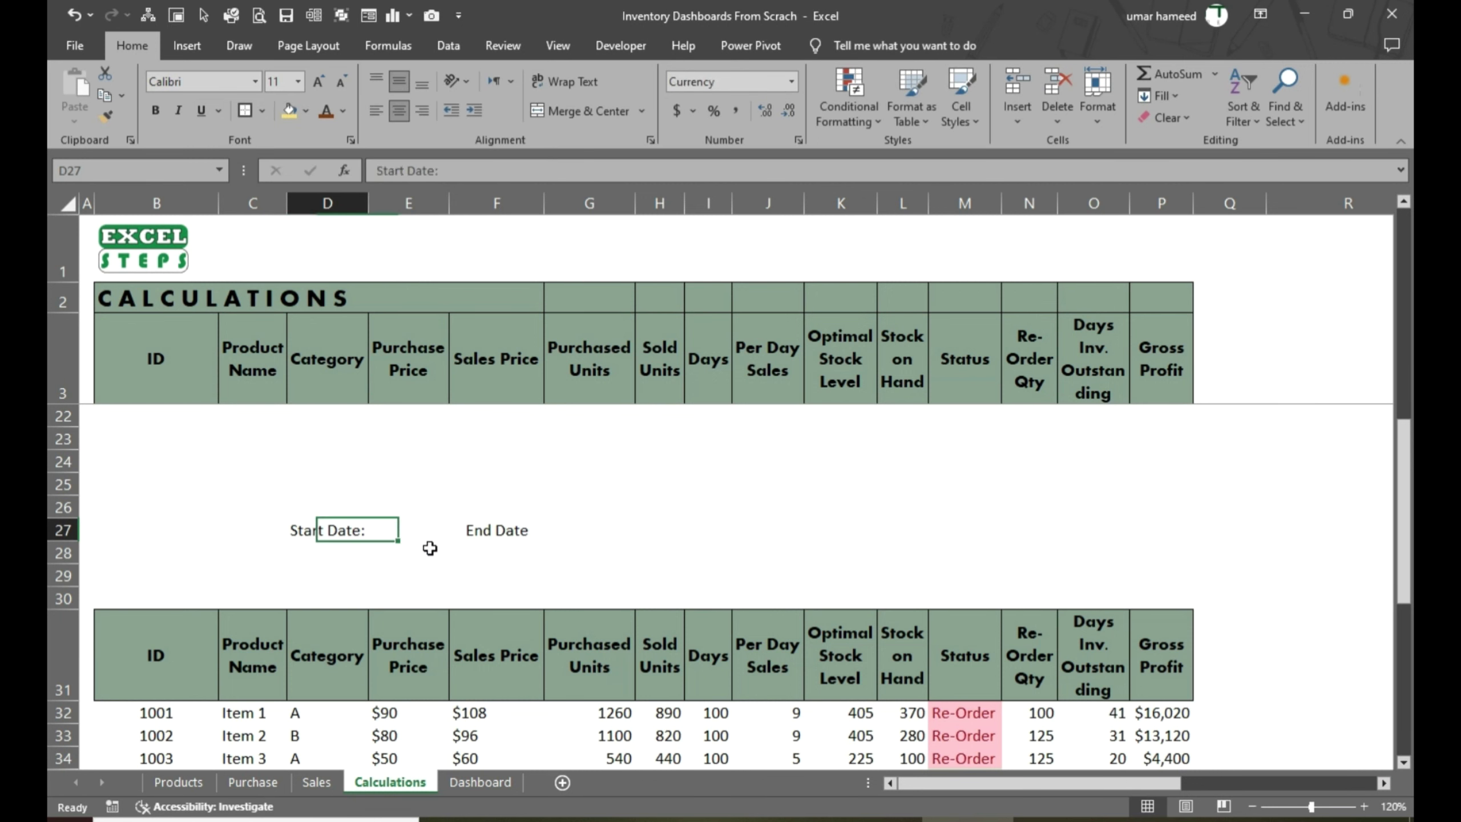
key(Down)
text(=)
click(463, 774)
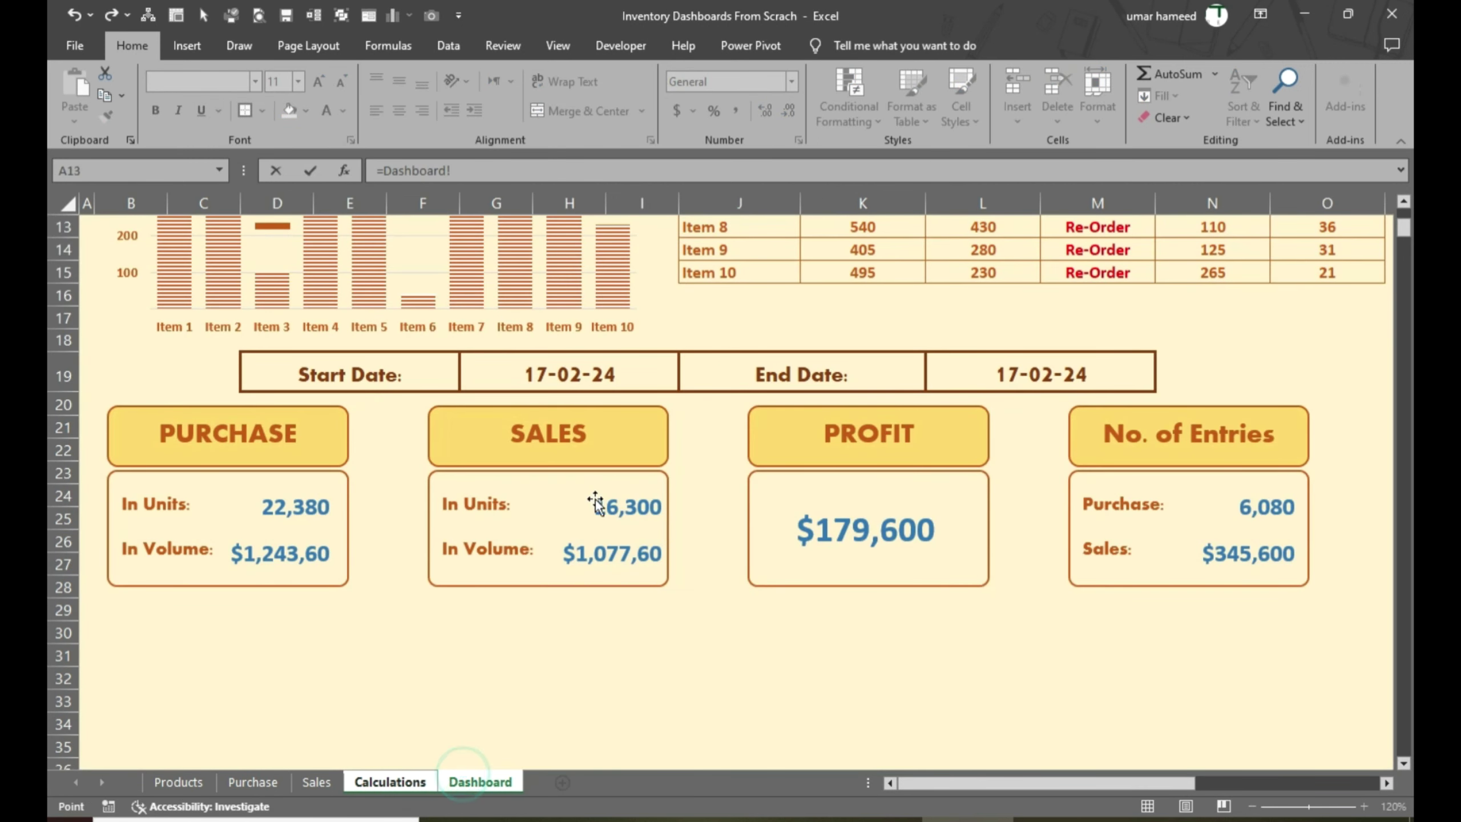
click(555, 368)
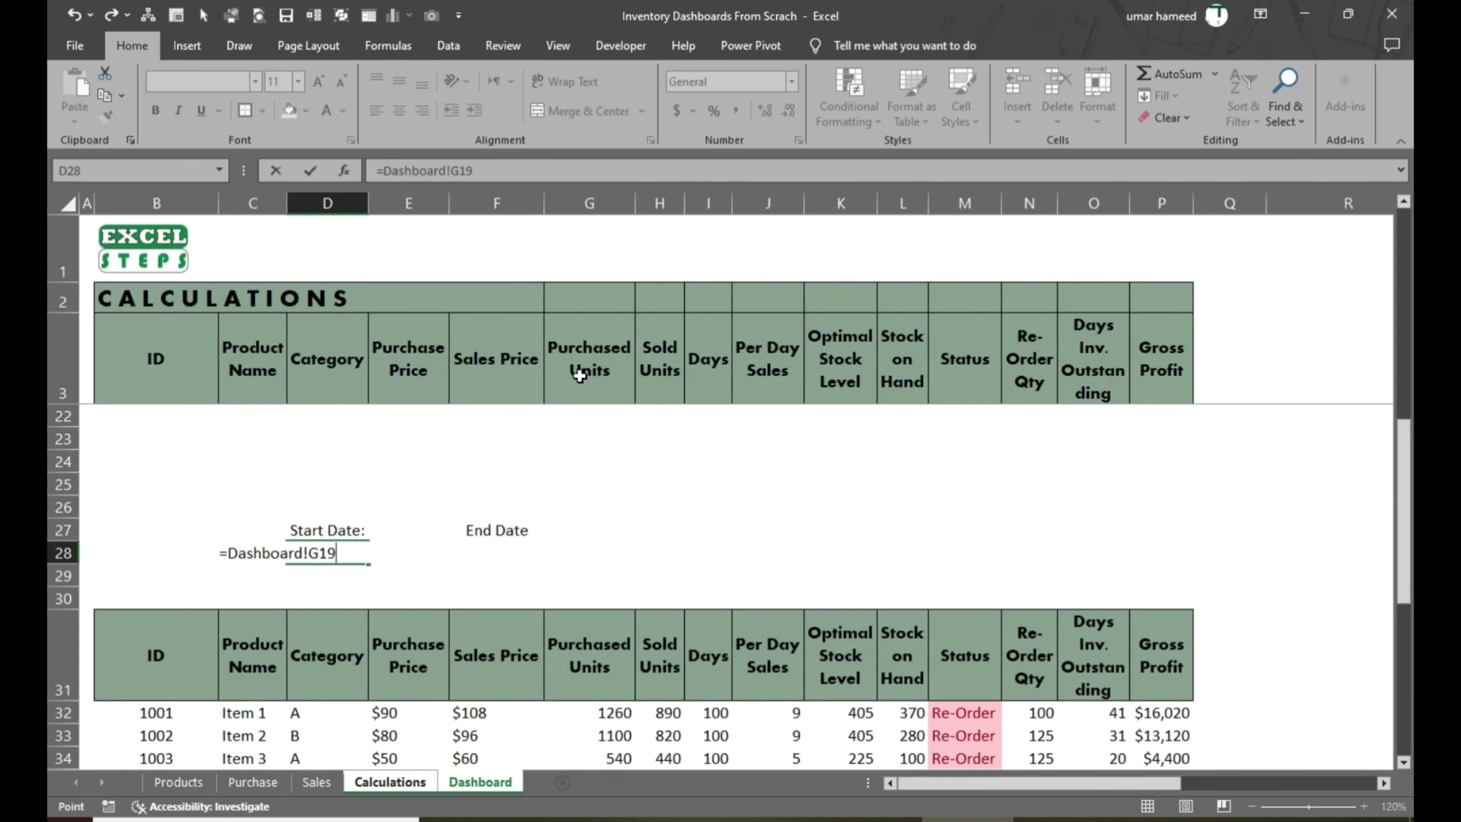
key(Tab)
Link F28, below the End Date label, to the Dashboard's end date with =Dashboard!L19
click(504, 551)
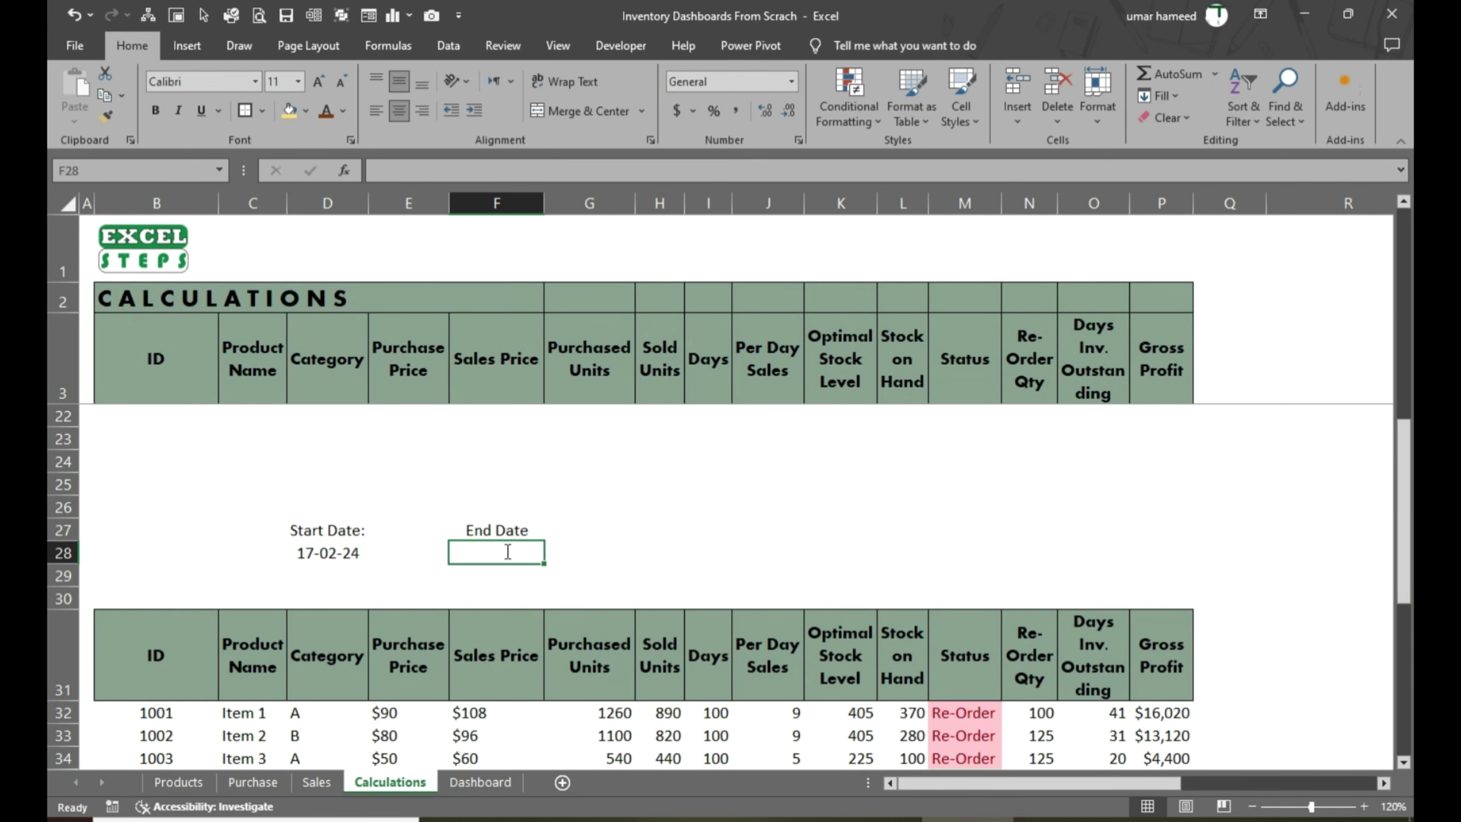
text(=)
click(502, 780)
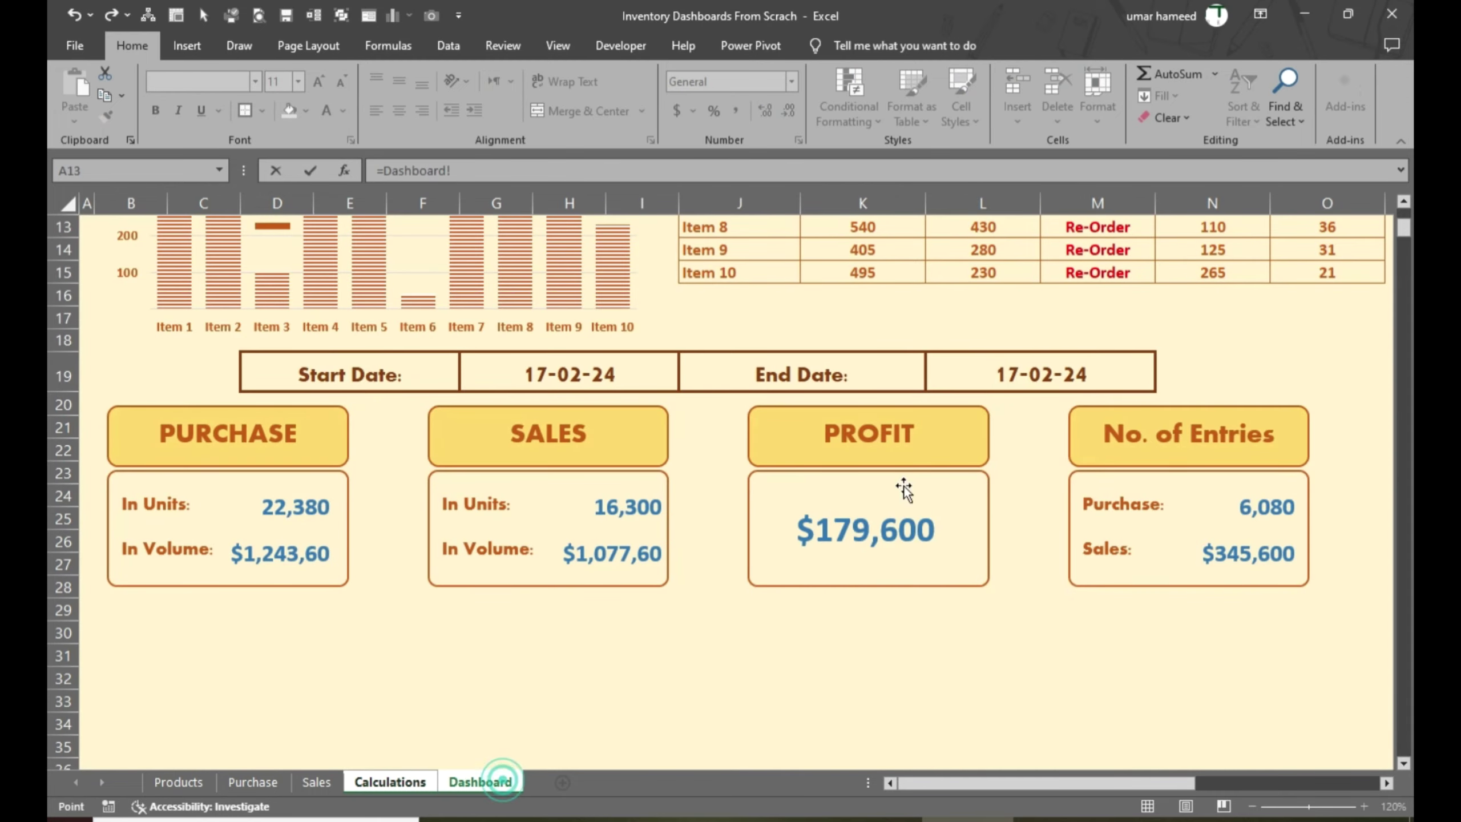
click(1018, 375)
key(Tab)
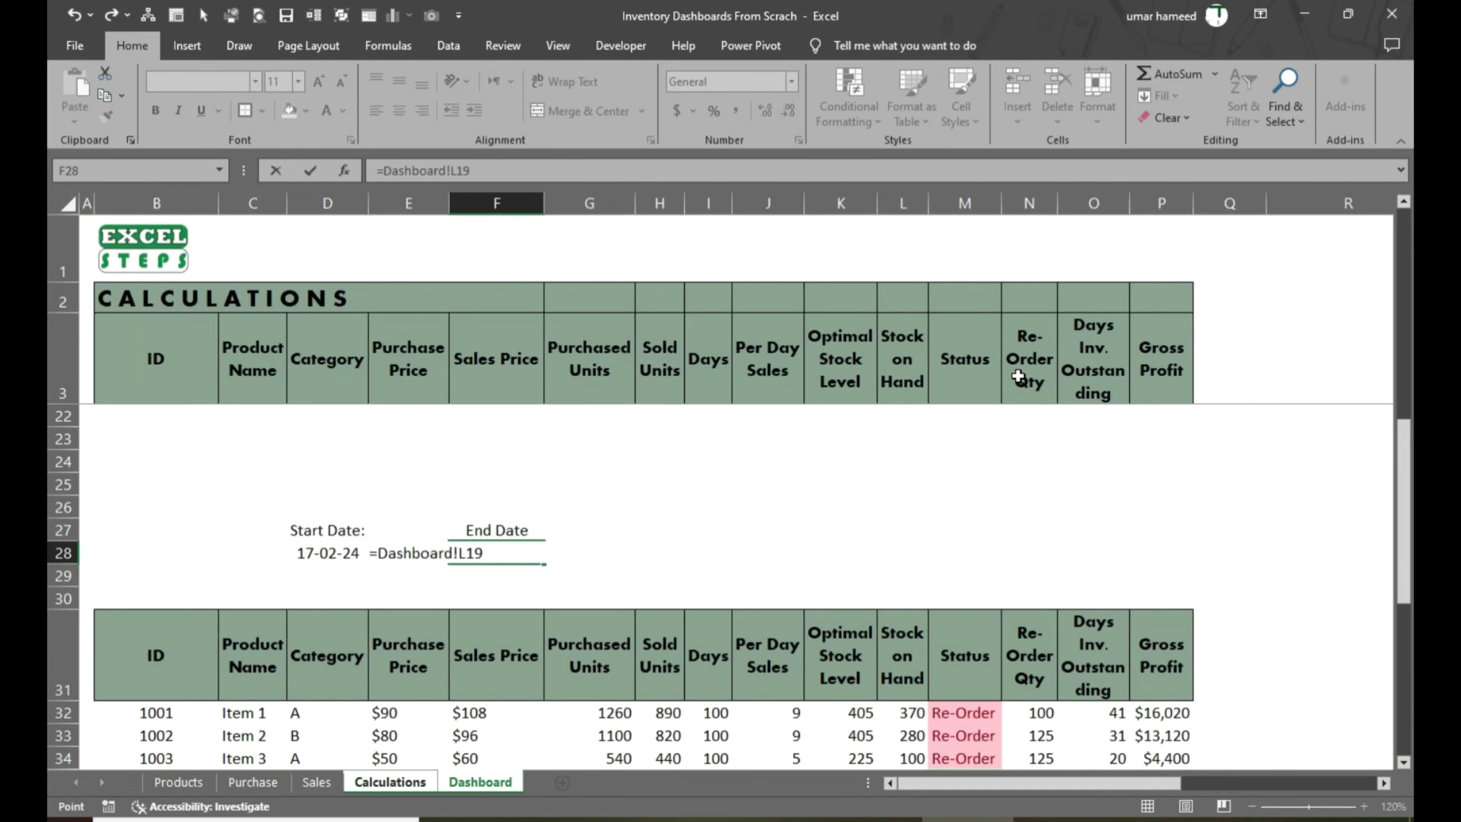
Review the formulas in E32 to G32 and the start date cells above the duplicated table
scroll(600, 541, down, 2)
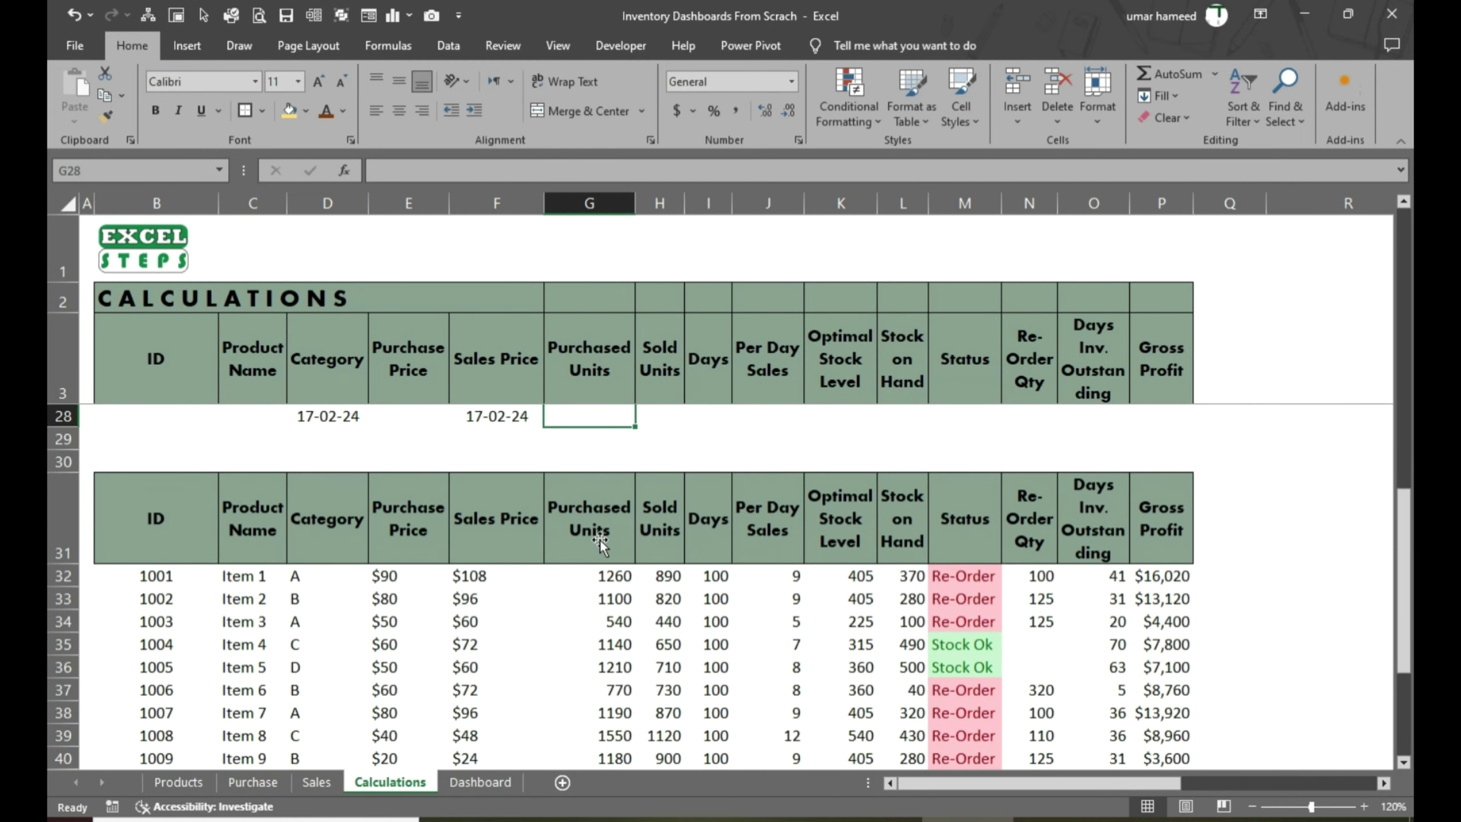
click(423, 580)
click(478, 577)
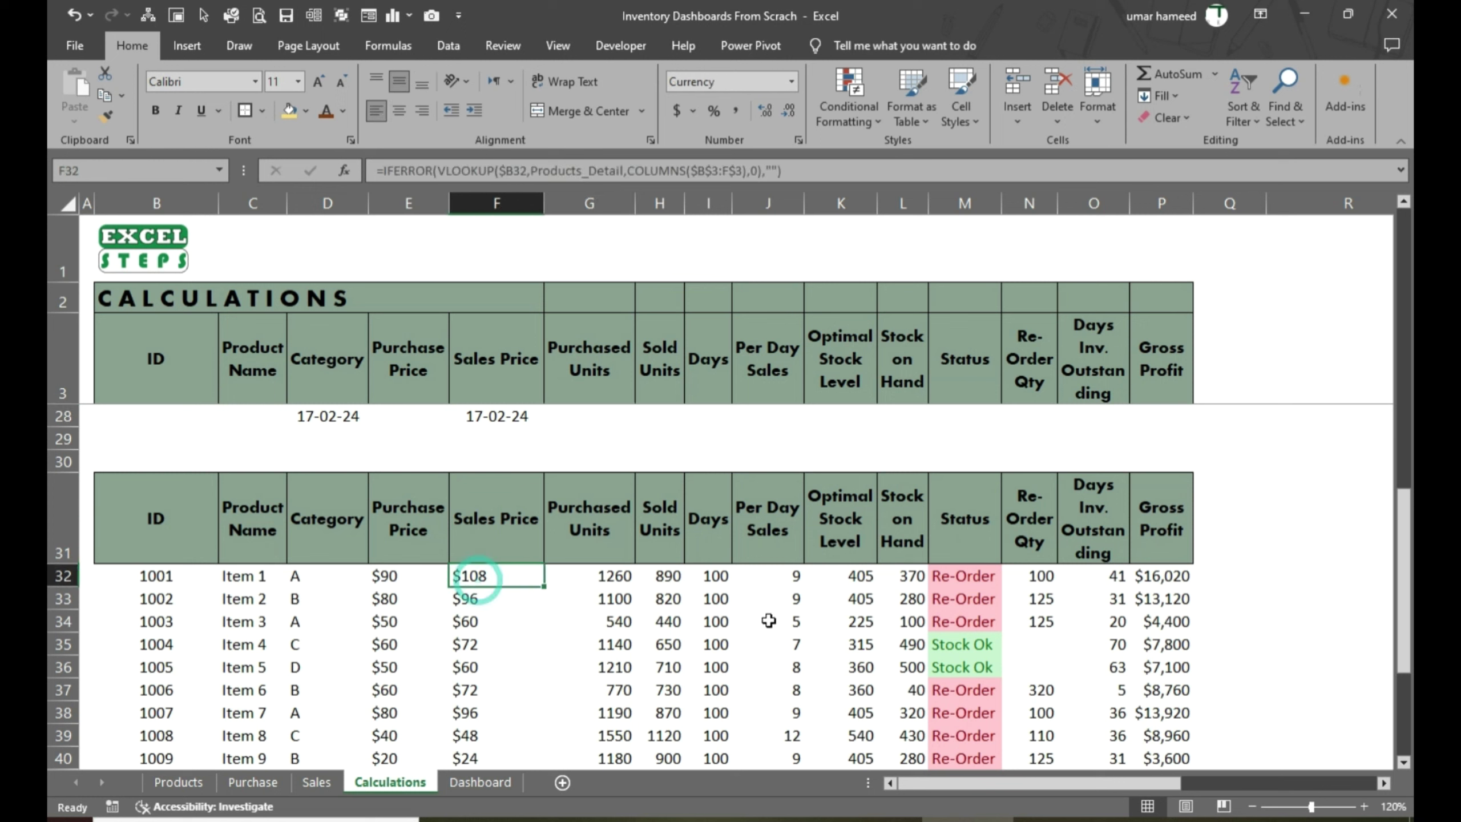
key(Right)
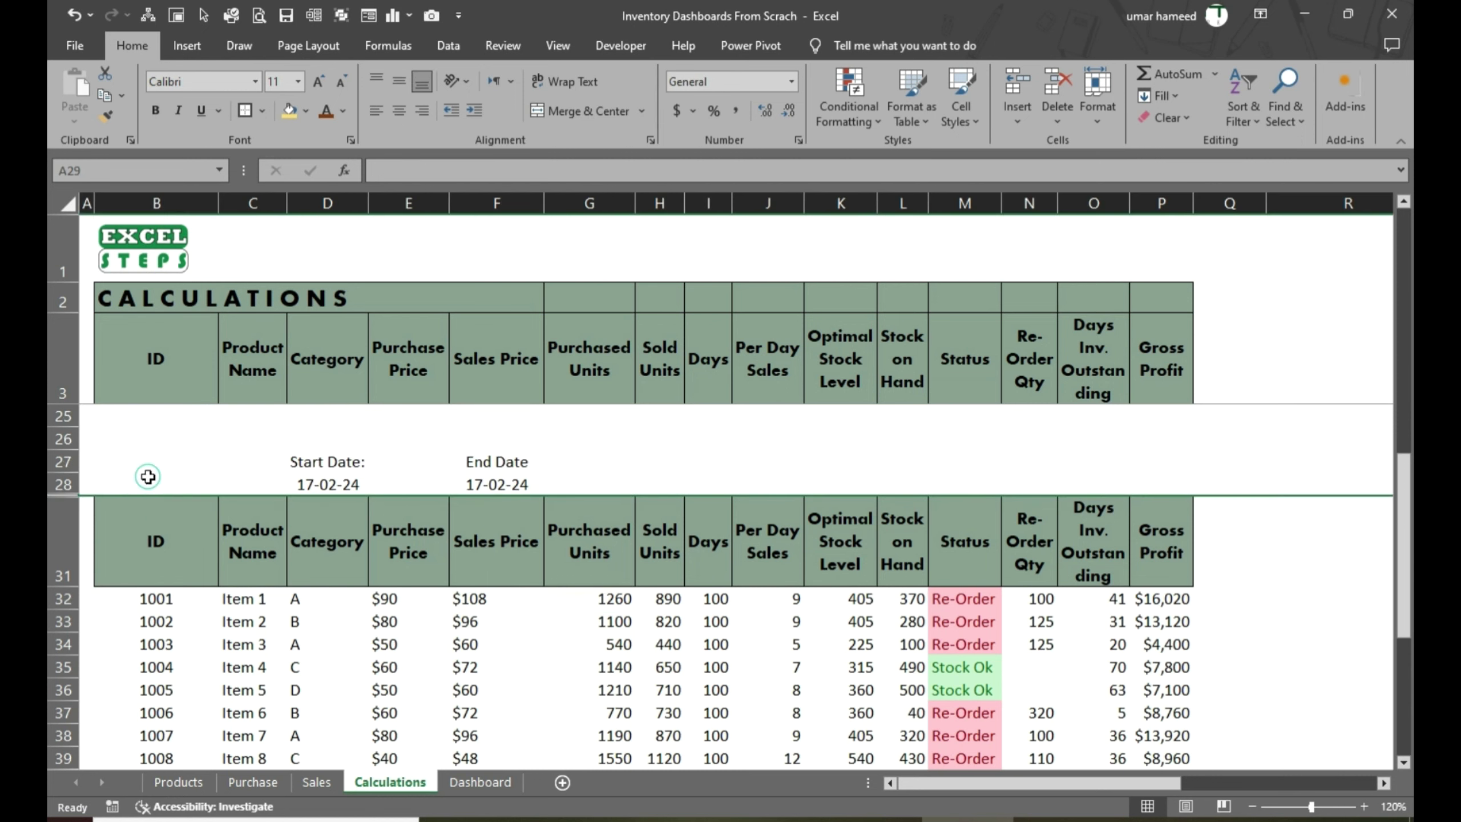
click(305, 483)
click(324, 461)
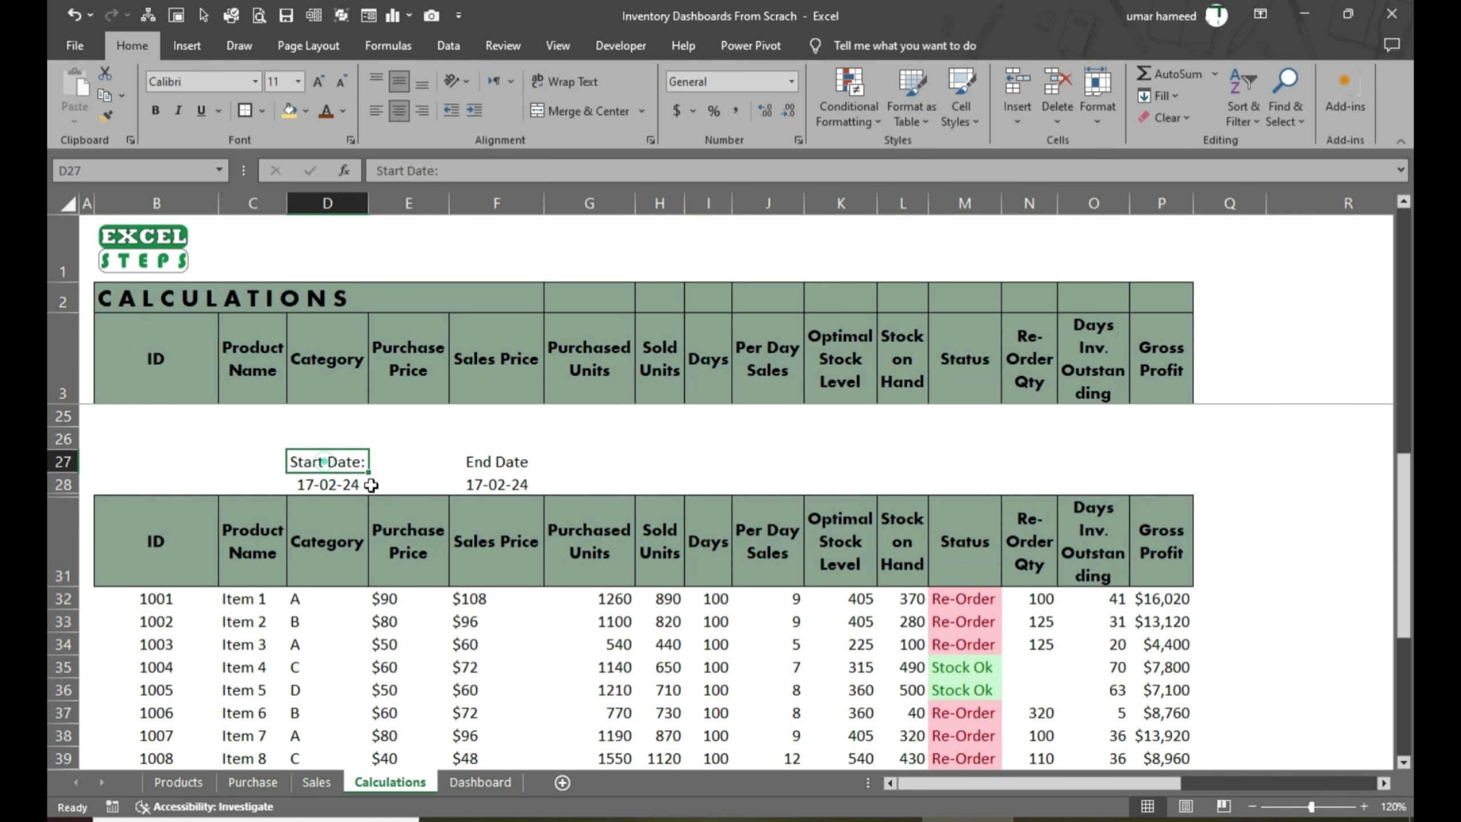
Add the Purchase sheet's date column, Purchase!$C:$C, as the second criteria range in G32's SUMIFS formula
click(622, 603)
key(F2)
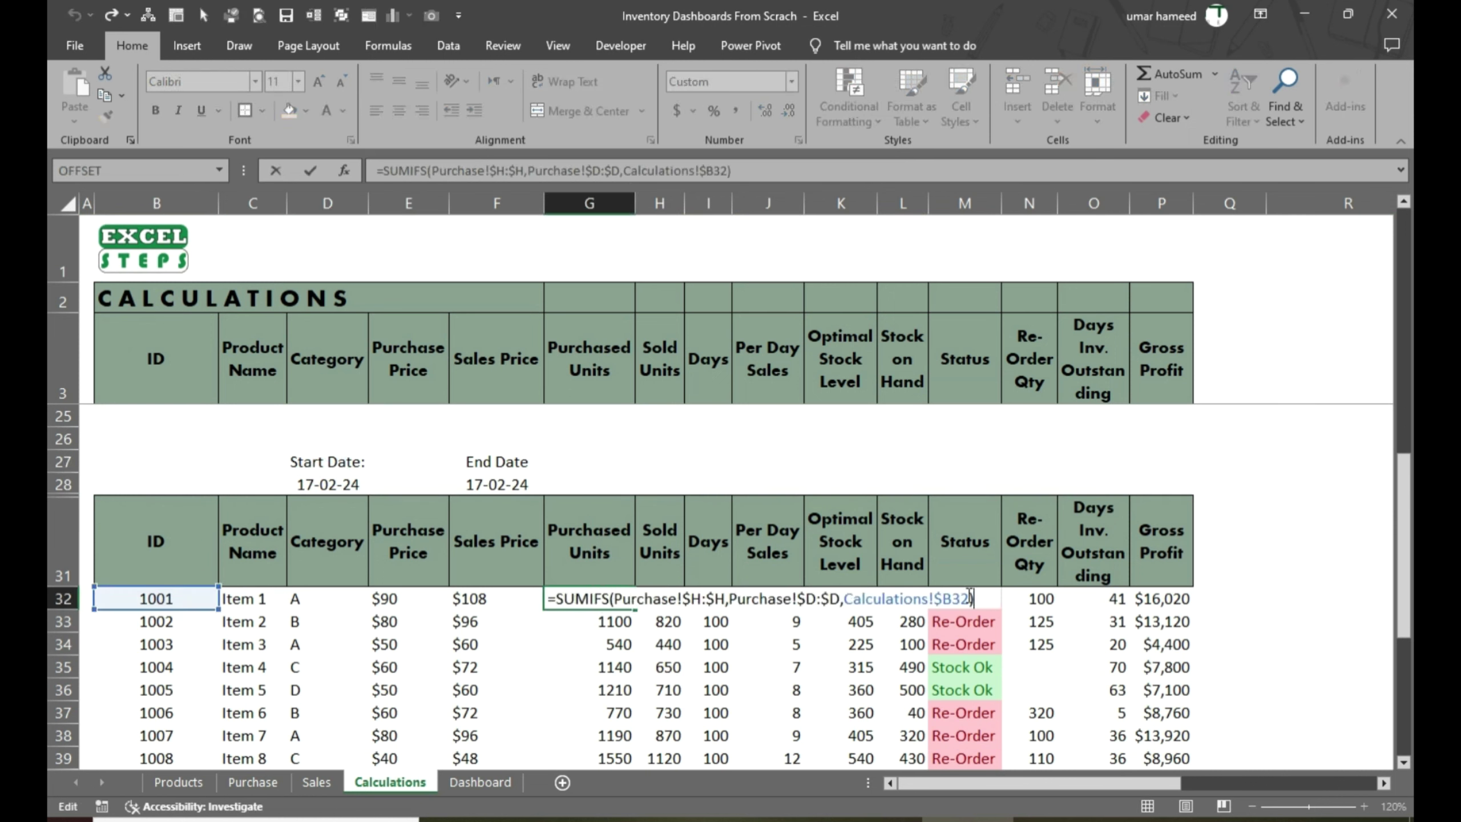
click(969, 597)
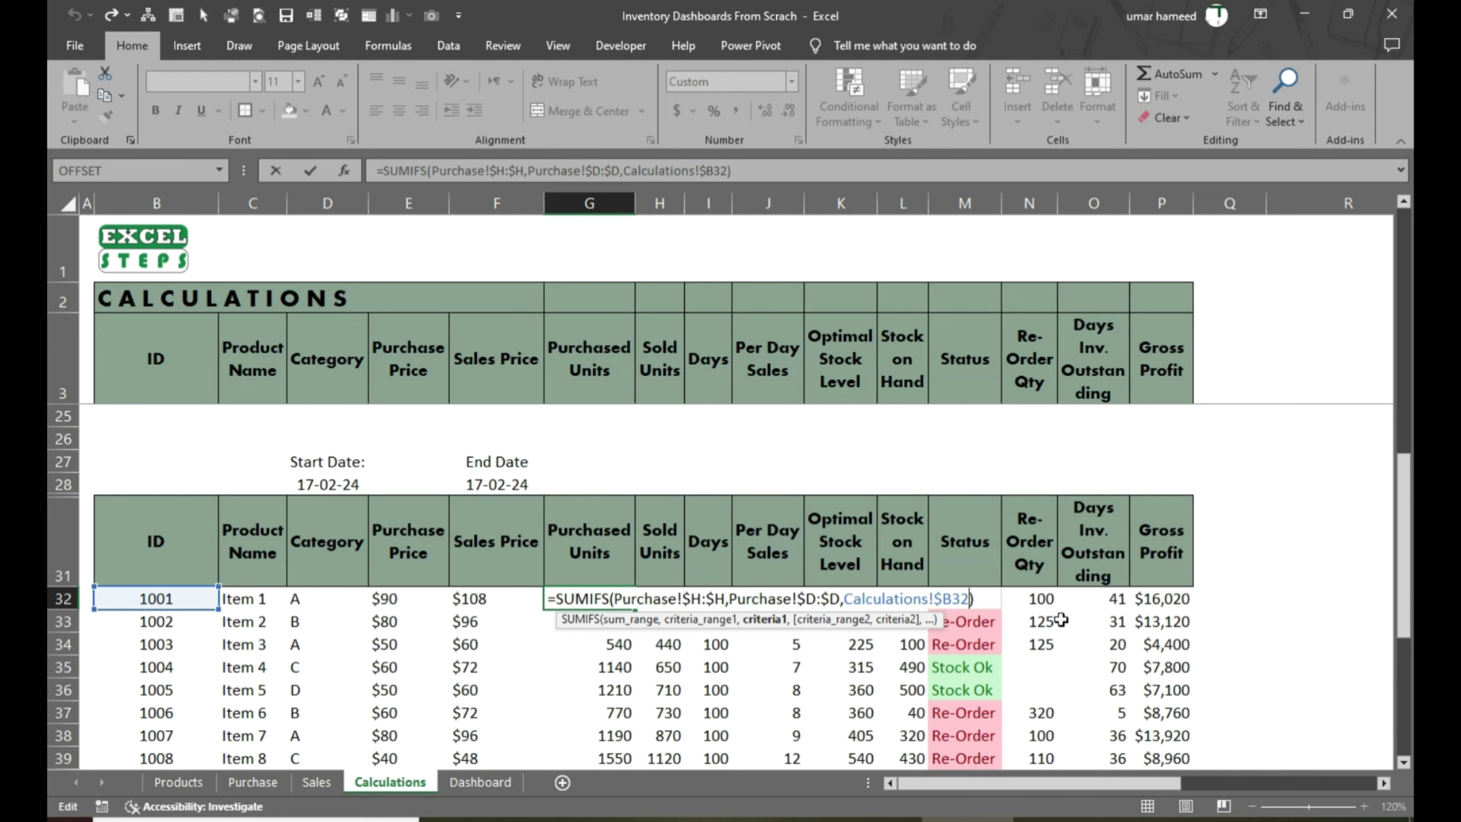
text(,)
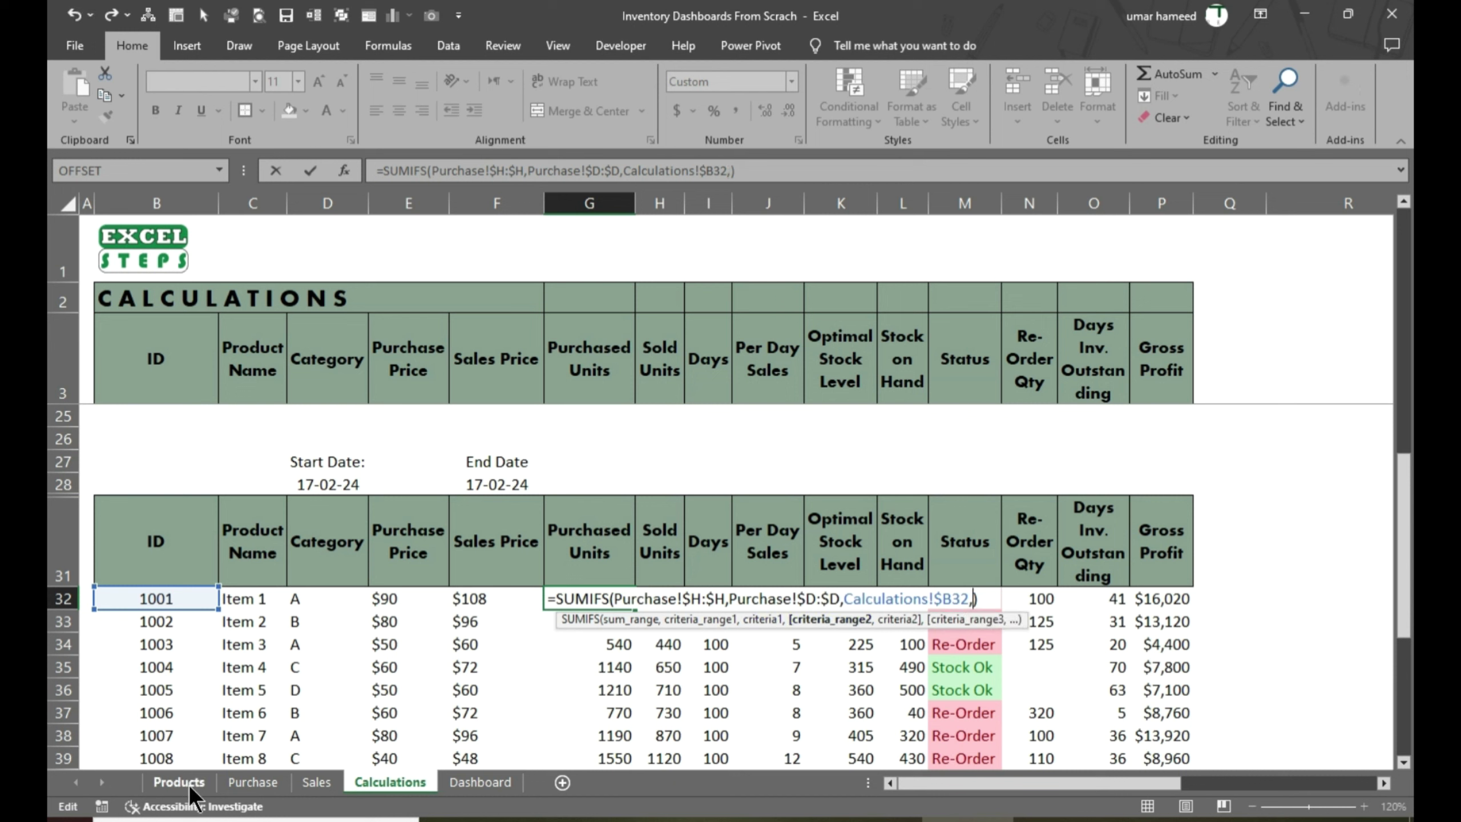
click(253, 781)
click(232, 203)
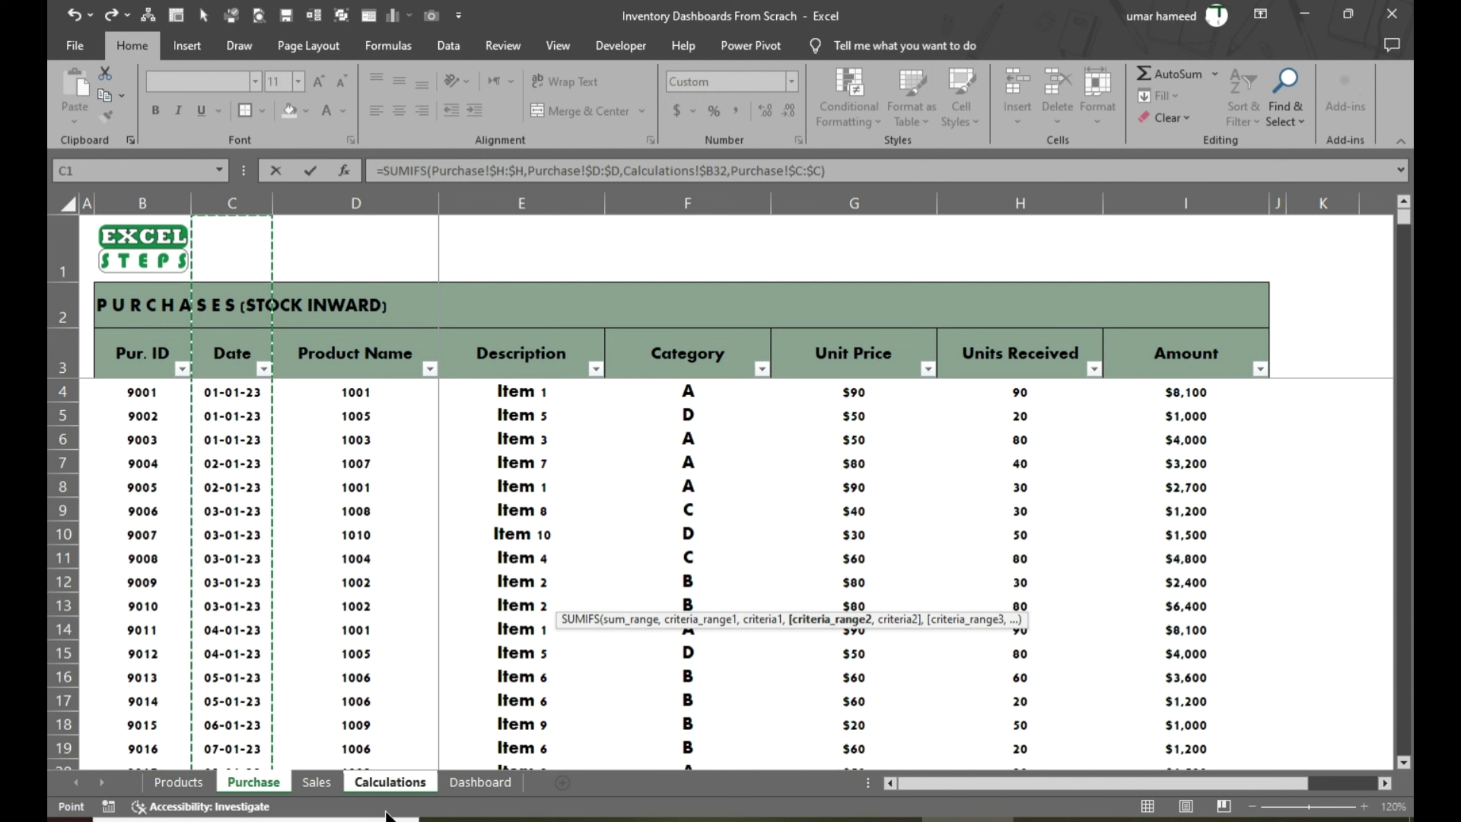
Give the date range in G32's formula the start date criterion ">="&Calculations!$D$28, ending with a comma for another condition
text(,)
click(391, 782)
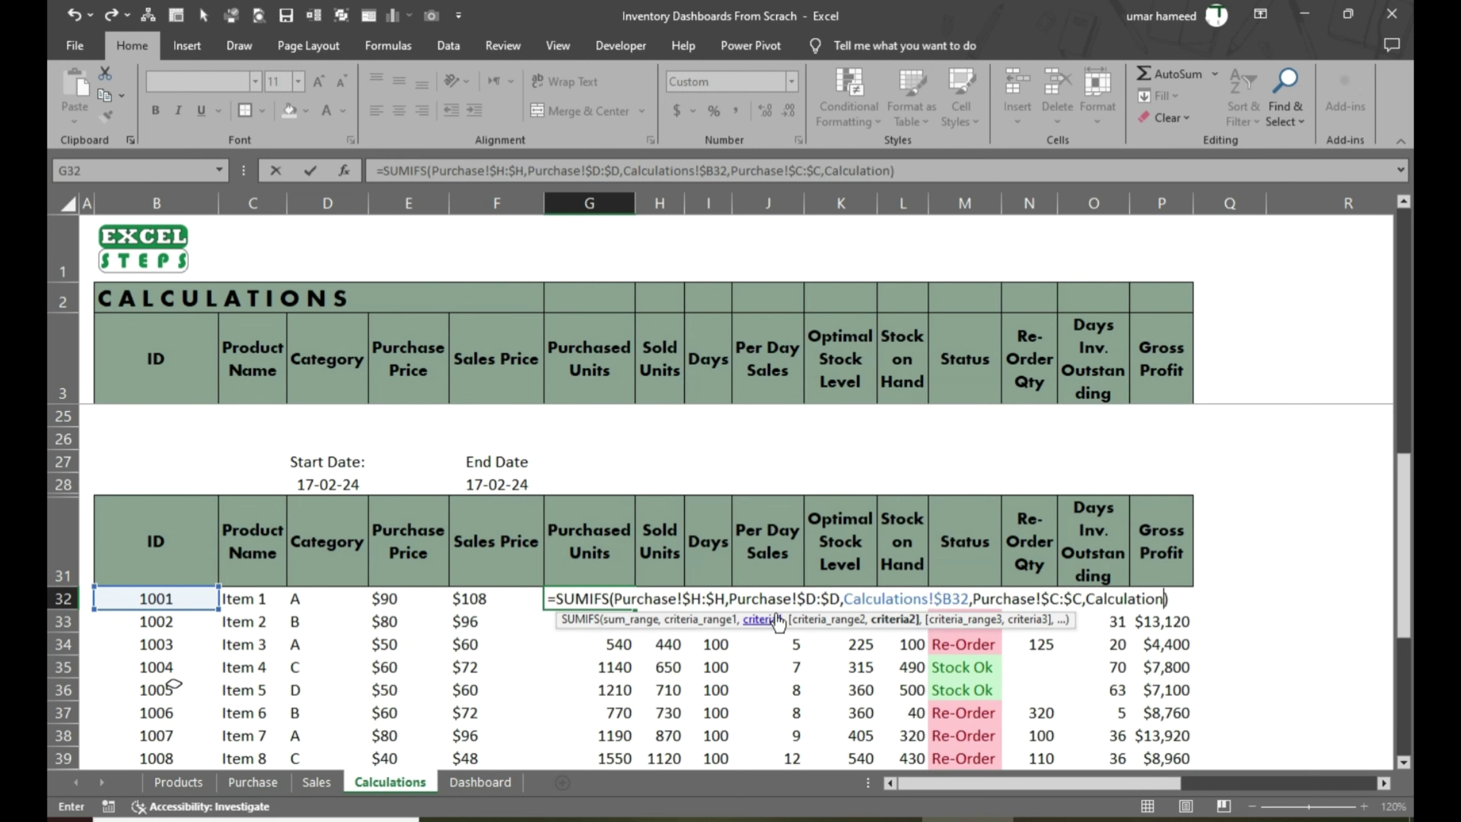
key(BackSpace)
key(BackSpace)
key(BackSpace)
key(BackSpace)
key(BackSpace)
key(BackSpace)
text(">=)
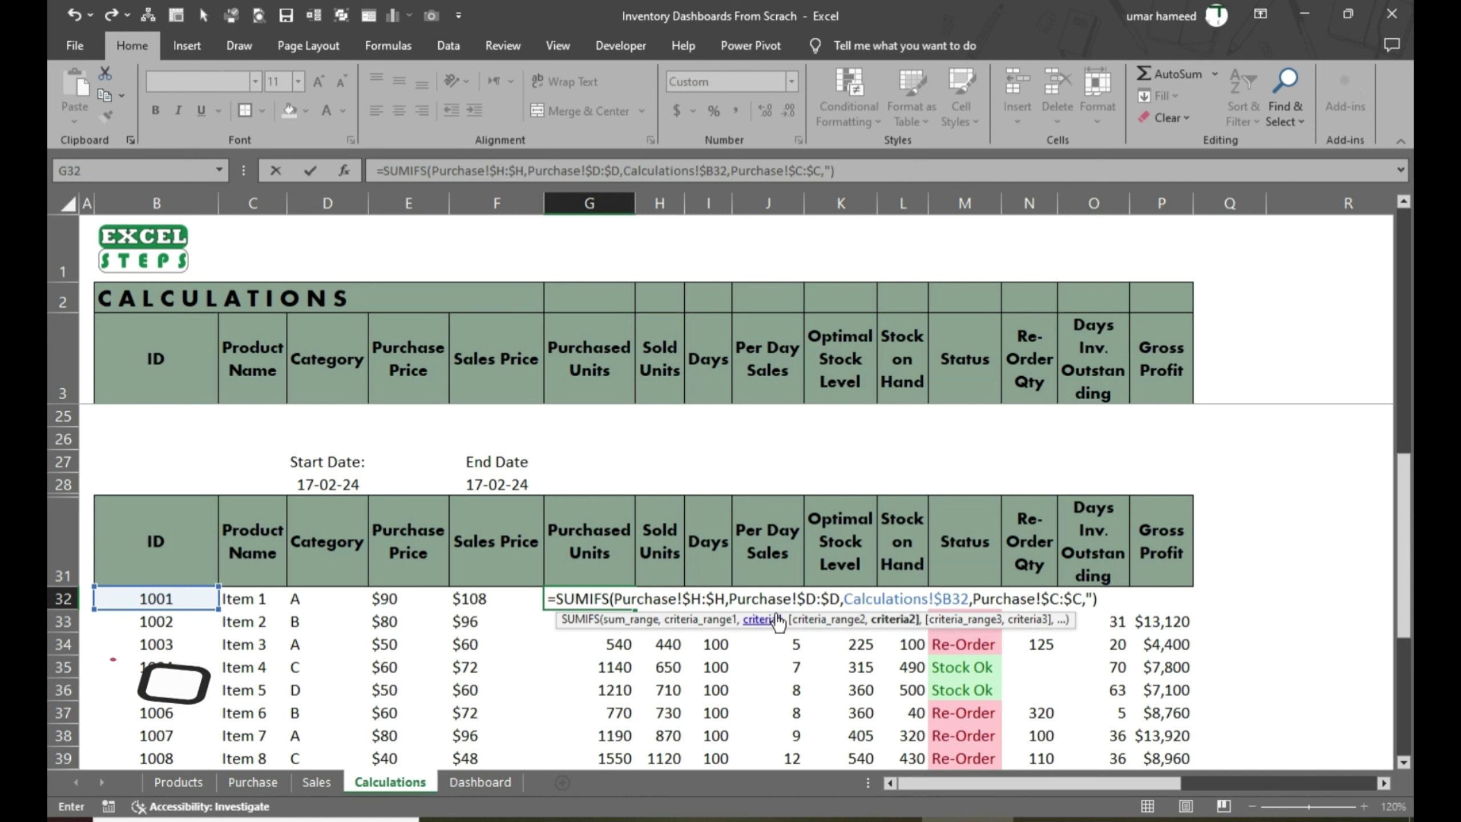
text("&)
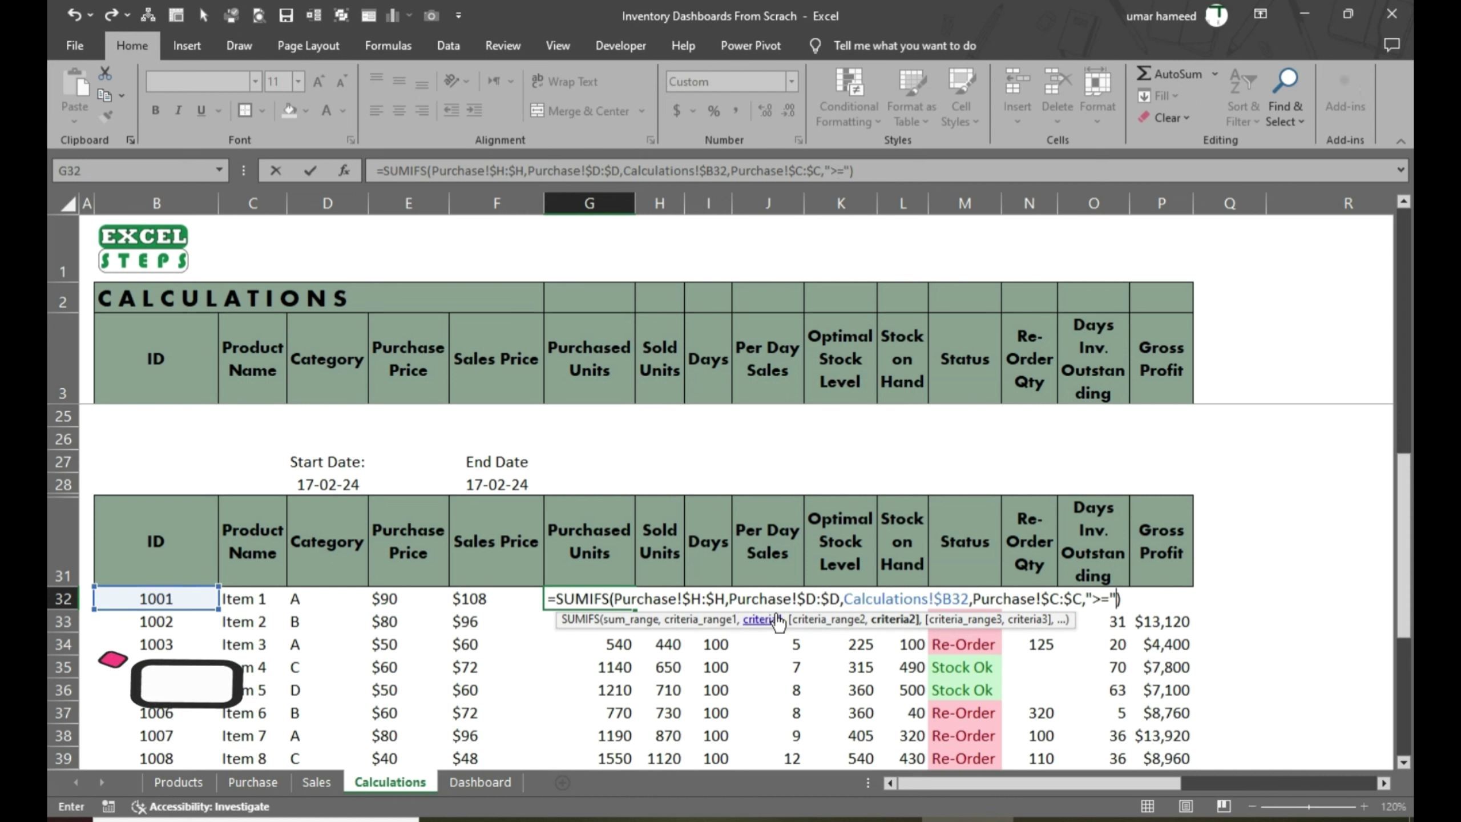
click(336, 484)
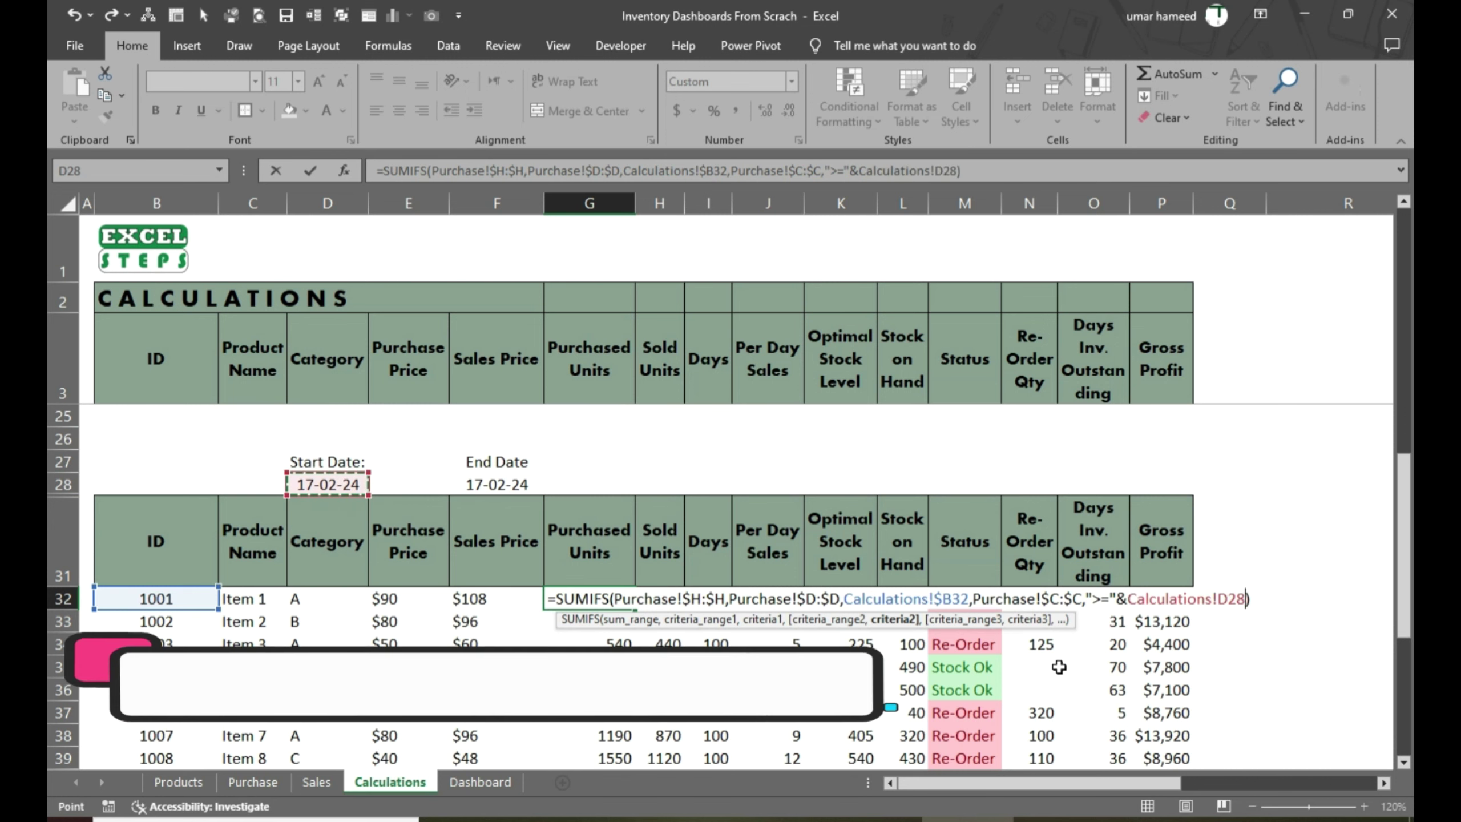
text(,)
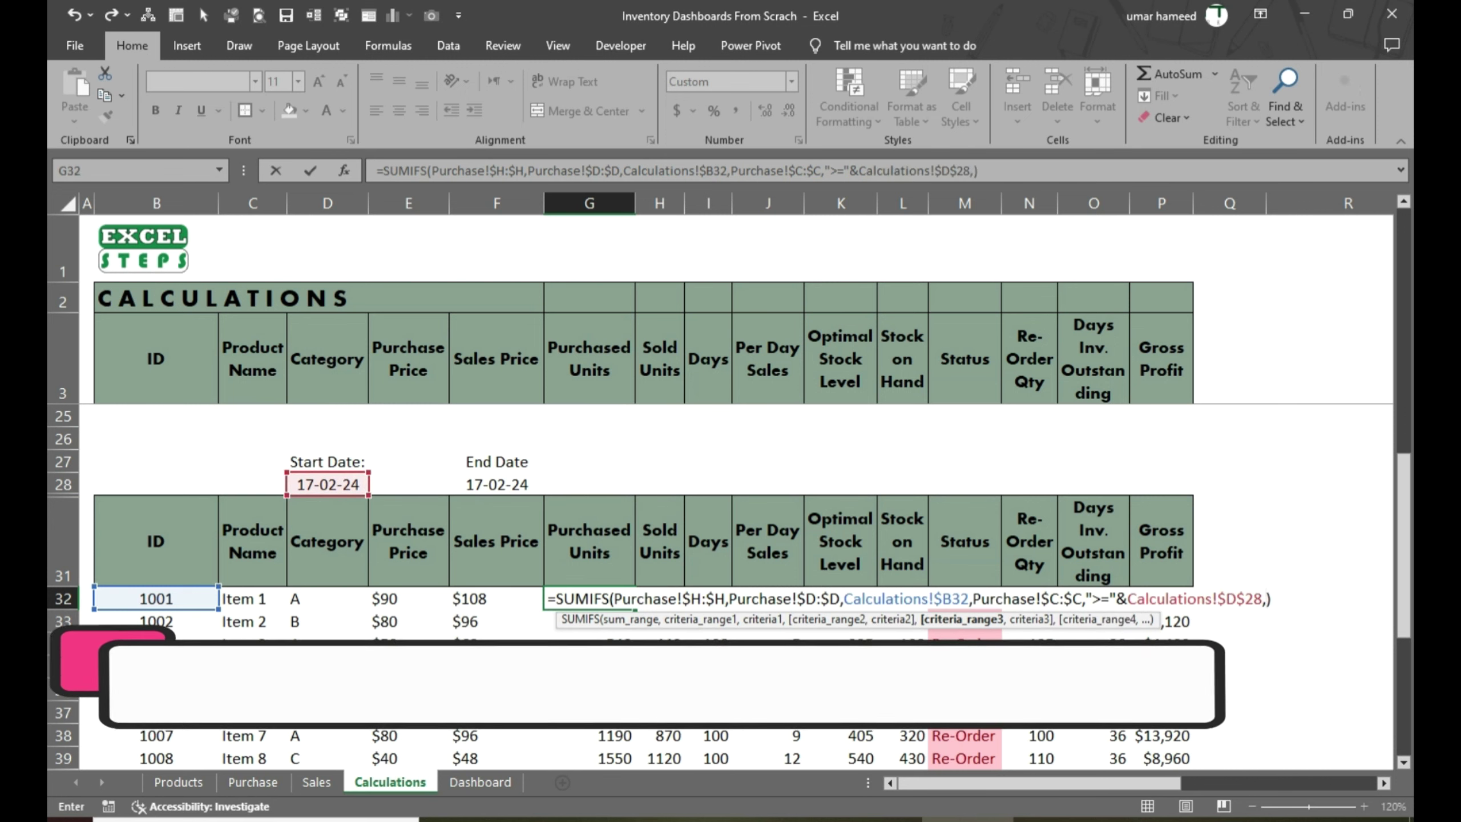
Duplicate the Purchase!$C:$C start date condition at the end of G32's SUMIFS formula
drag(971, 598, 1264, 597)
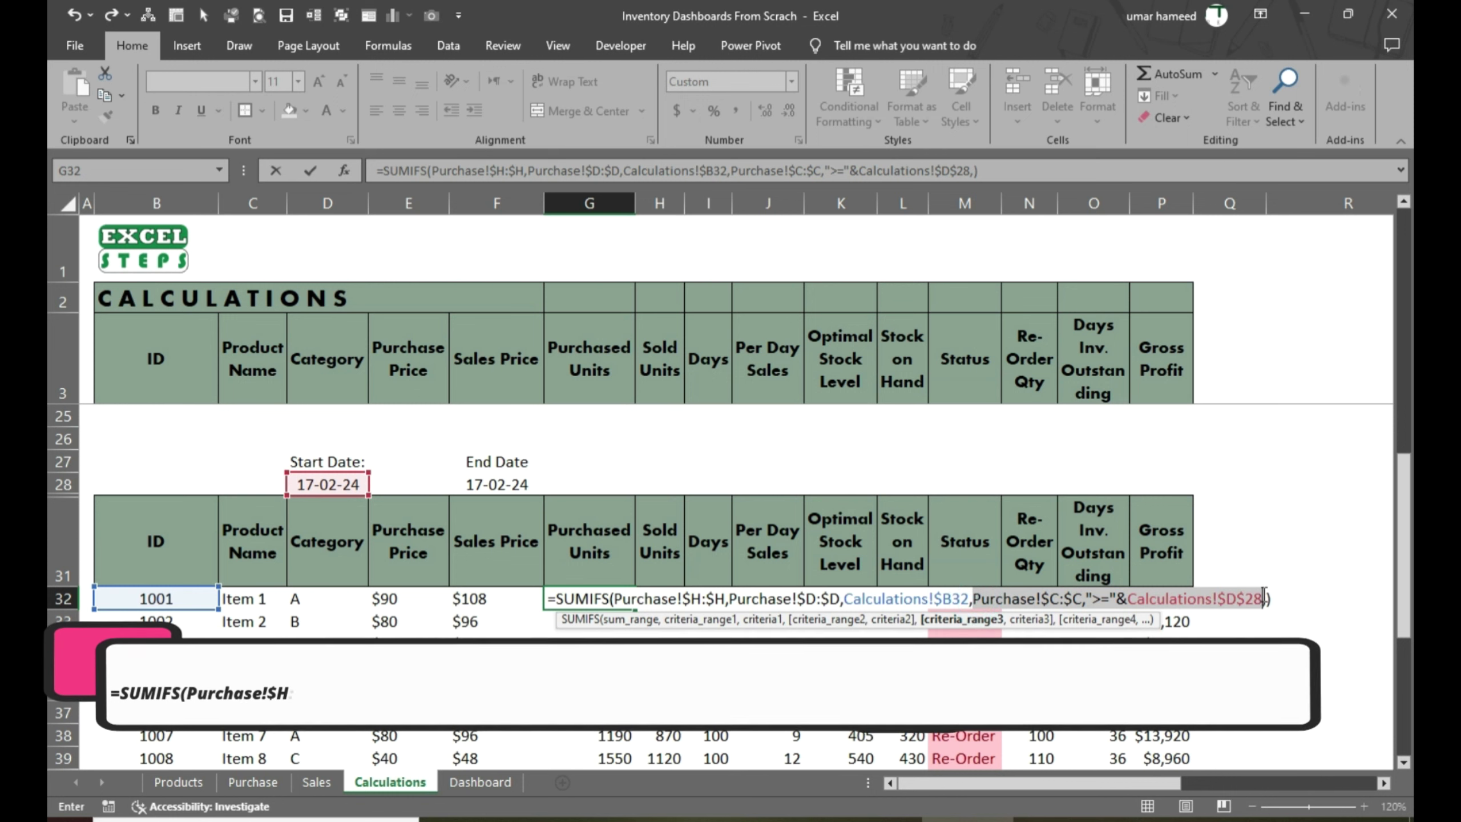
key(ctrl+c)
click(1266, 599)
key(ctrl+v)
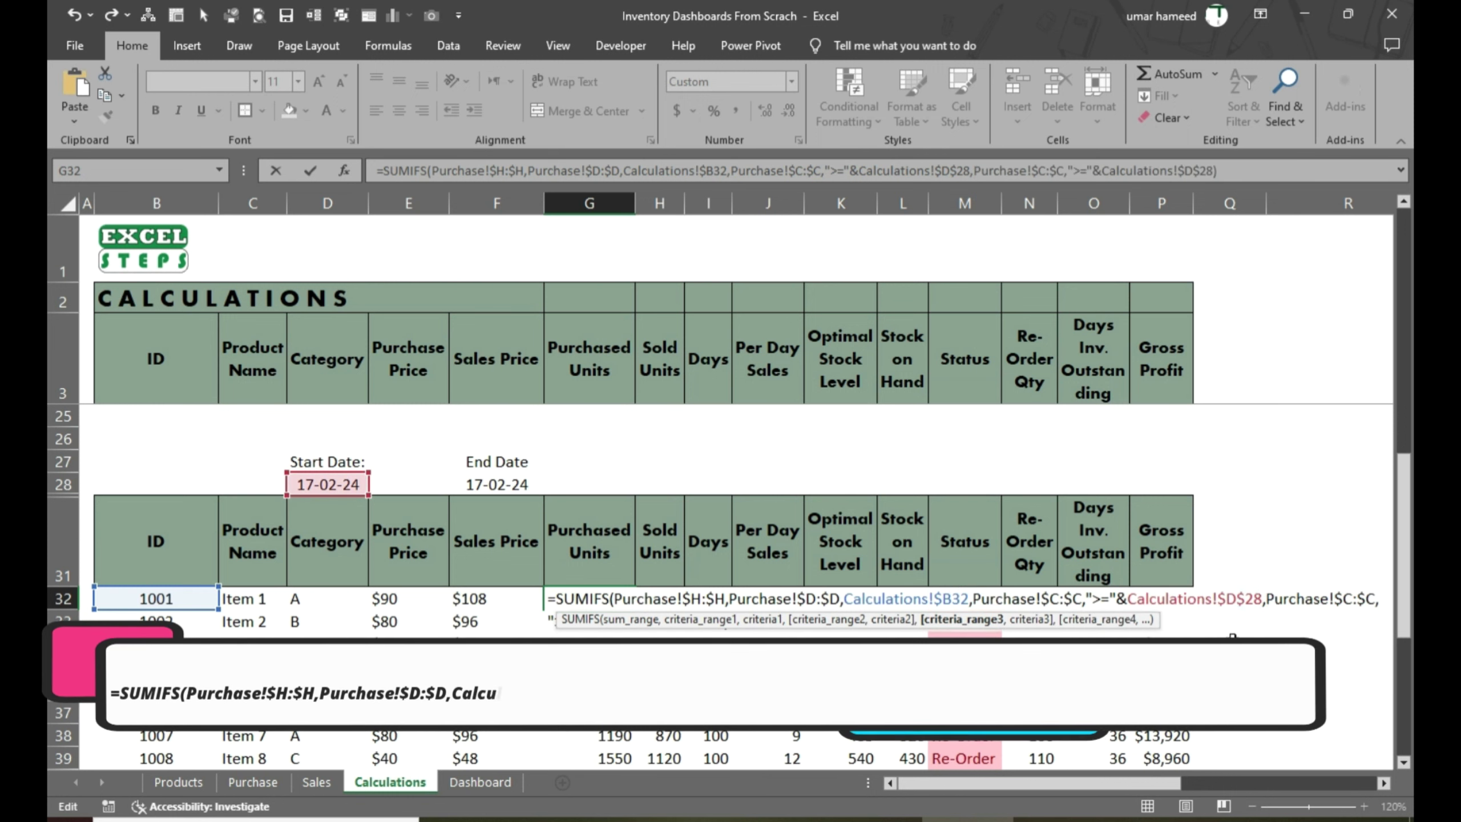
Change the duplicated condition in G32 to the end date criterion "<="&Calculations!$F$28 and enter the formula
drag(1075, 787, 1164, 780)
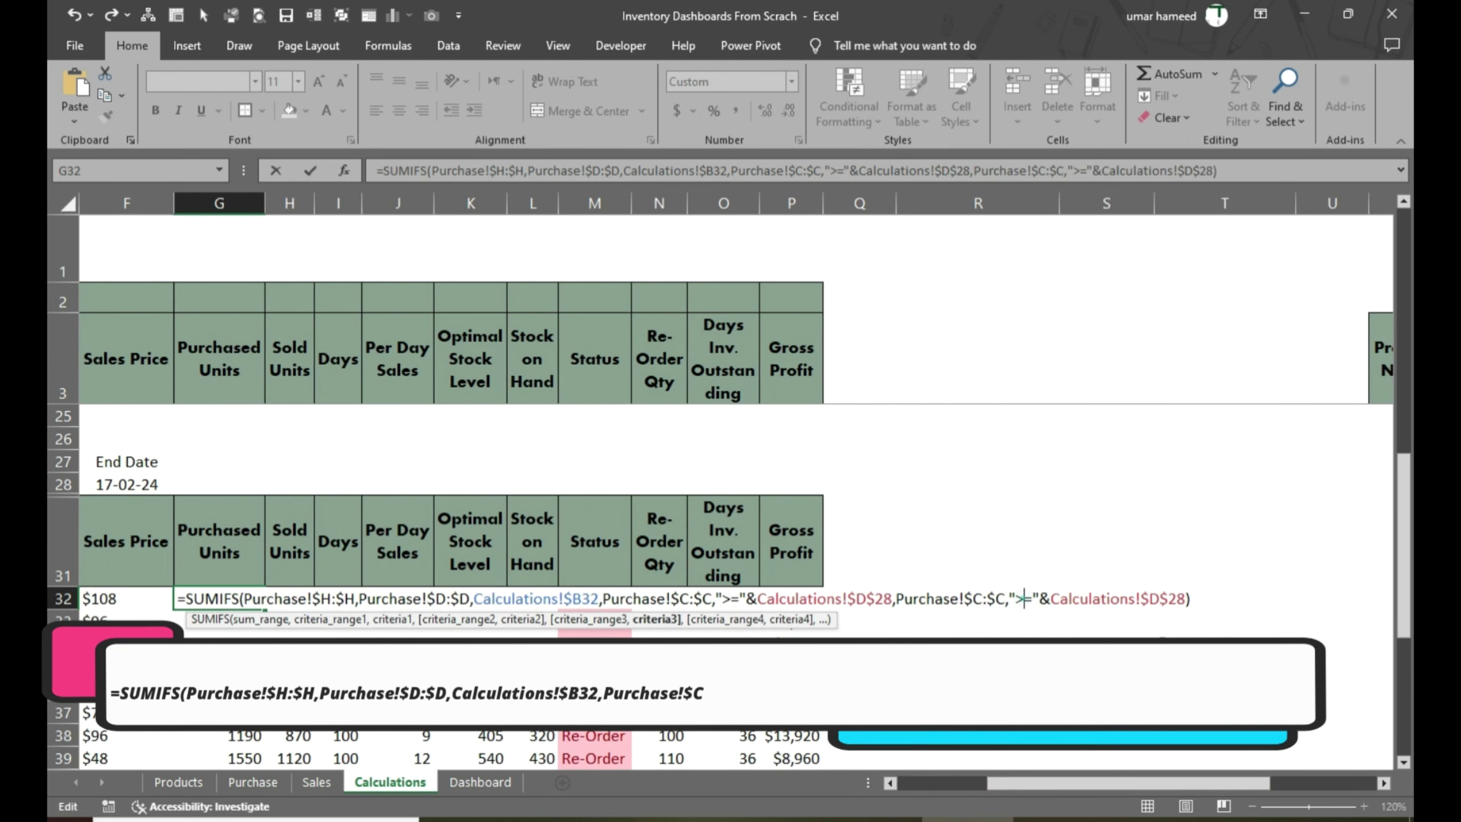
click(1017, 599)
key(Delete)
text(<)
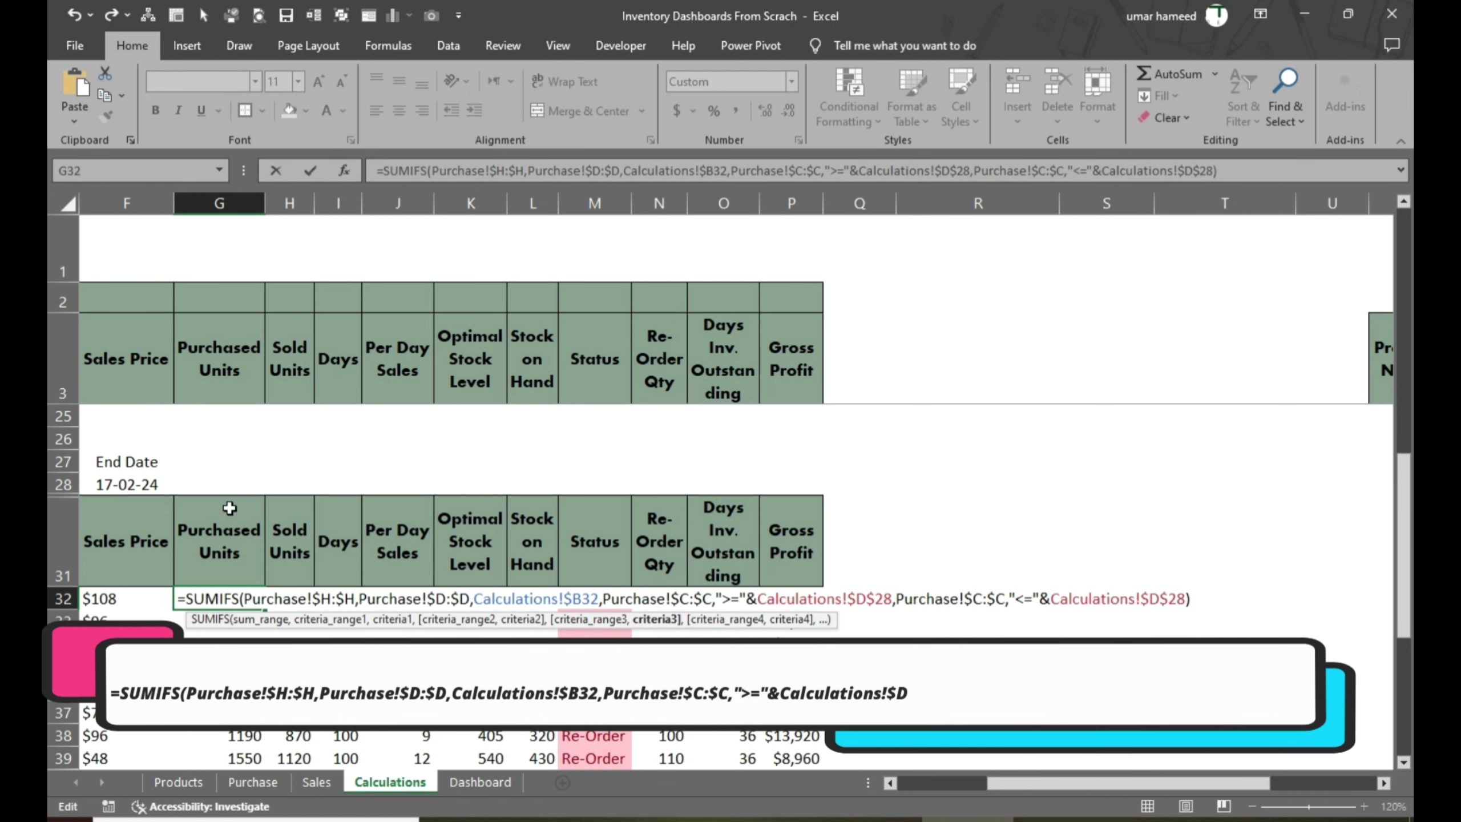
drag(1148, 598, 1158, 598)
text(F)
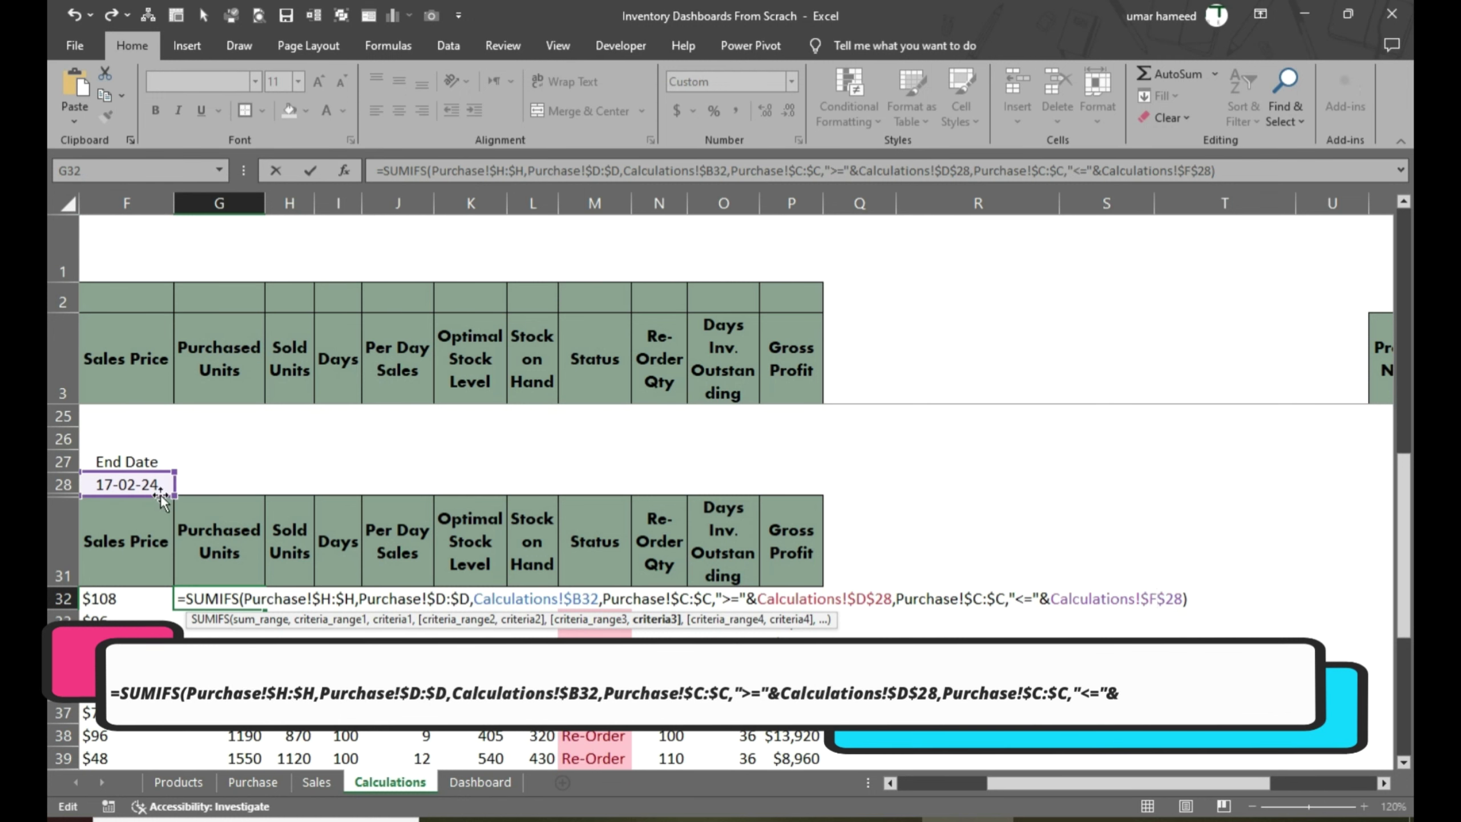
key(Return)
key(Up)
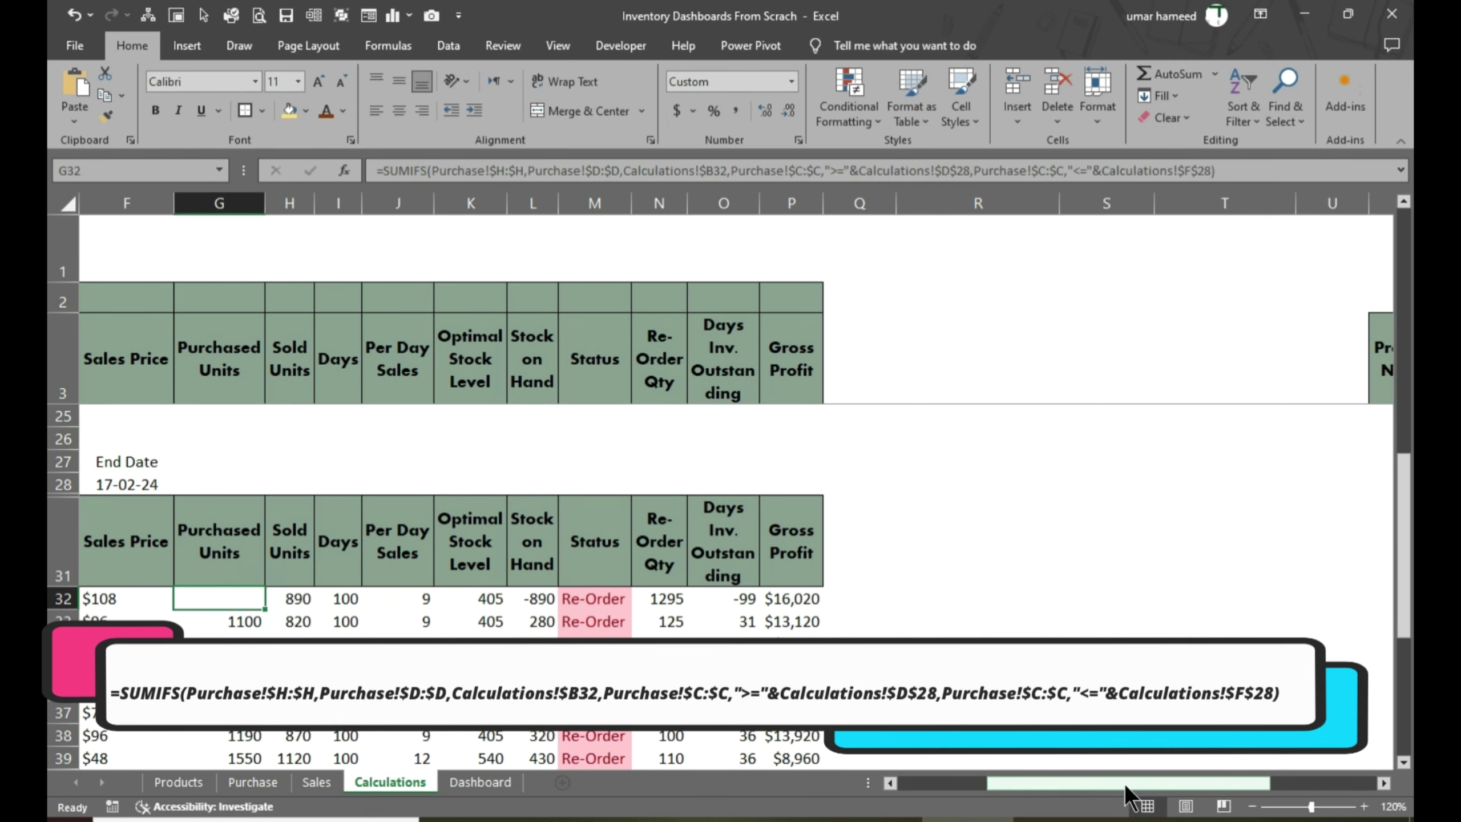
Compare the linked dates in D28 and F28 with the latest entry dates on the Purchase and Sales sheets
drag(1124, 782, 1036, 783)
drag(327, 484, 496, 484)
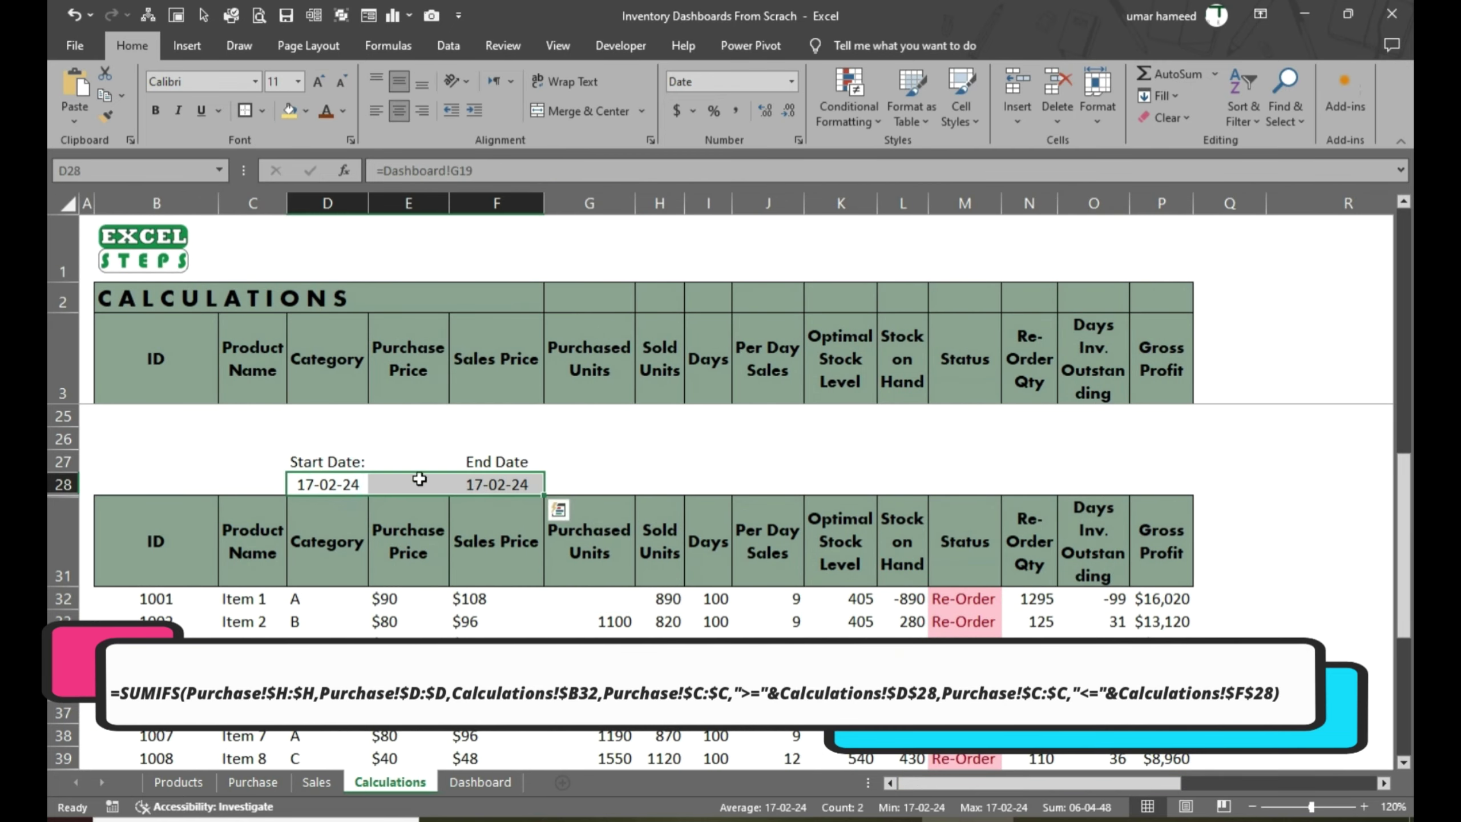
click(242, 781)
key(Left)
key(ctrl+Down)
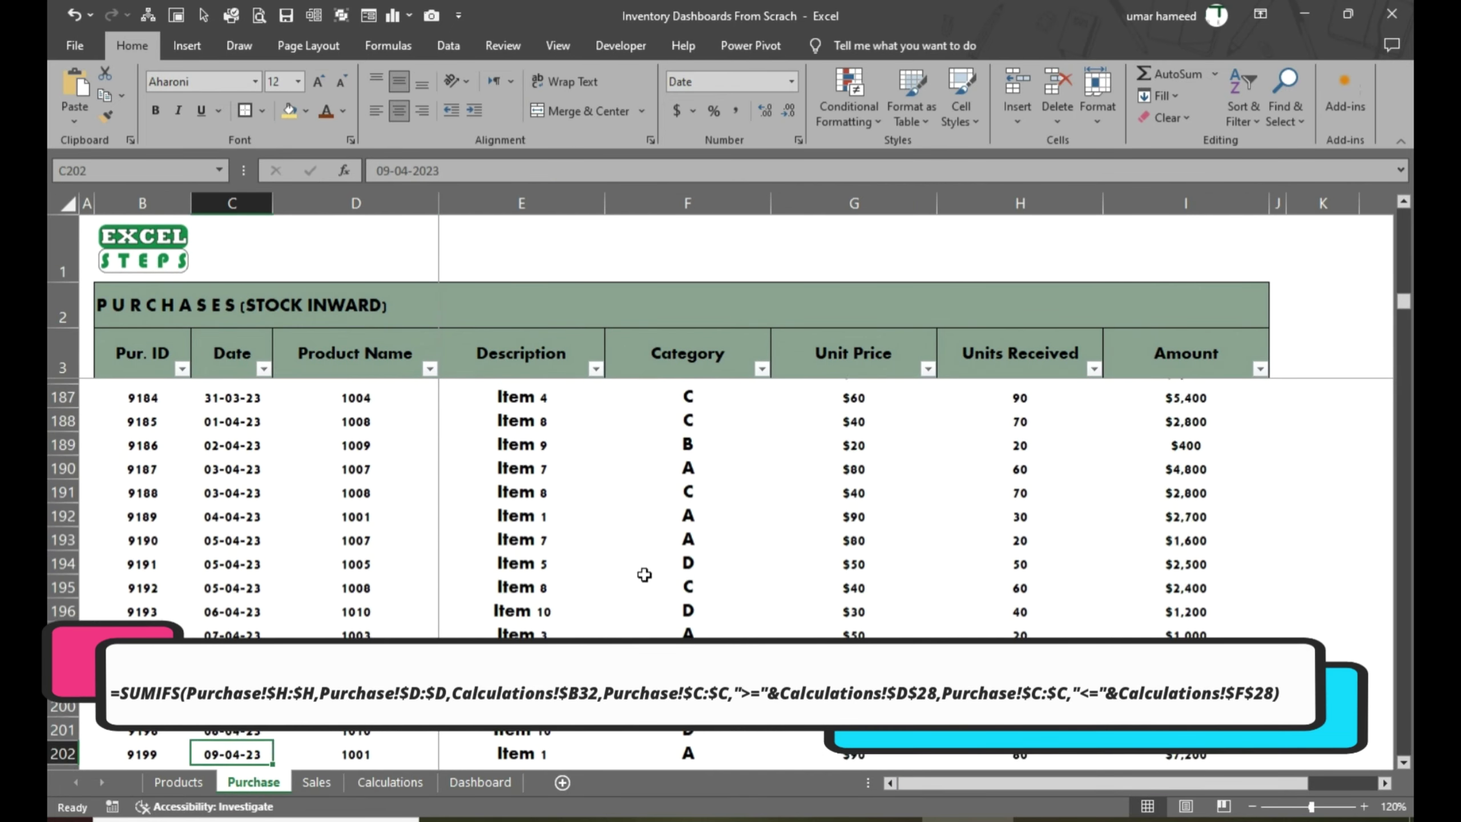
click(325, 776)
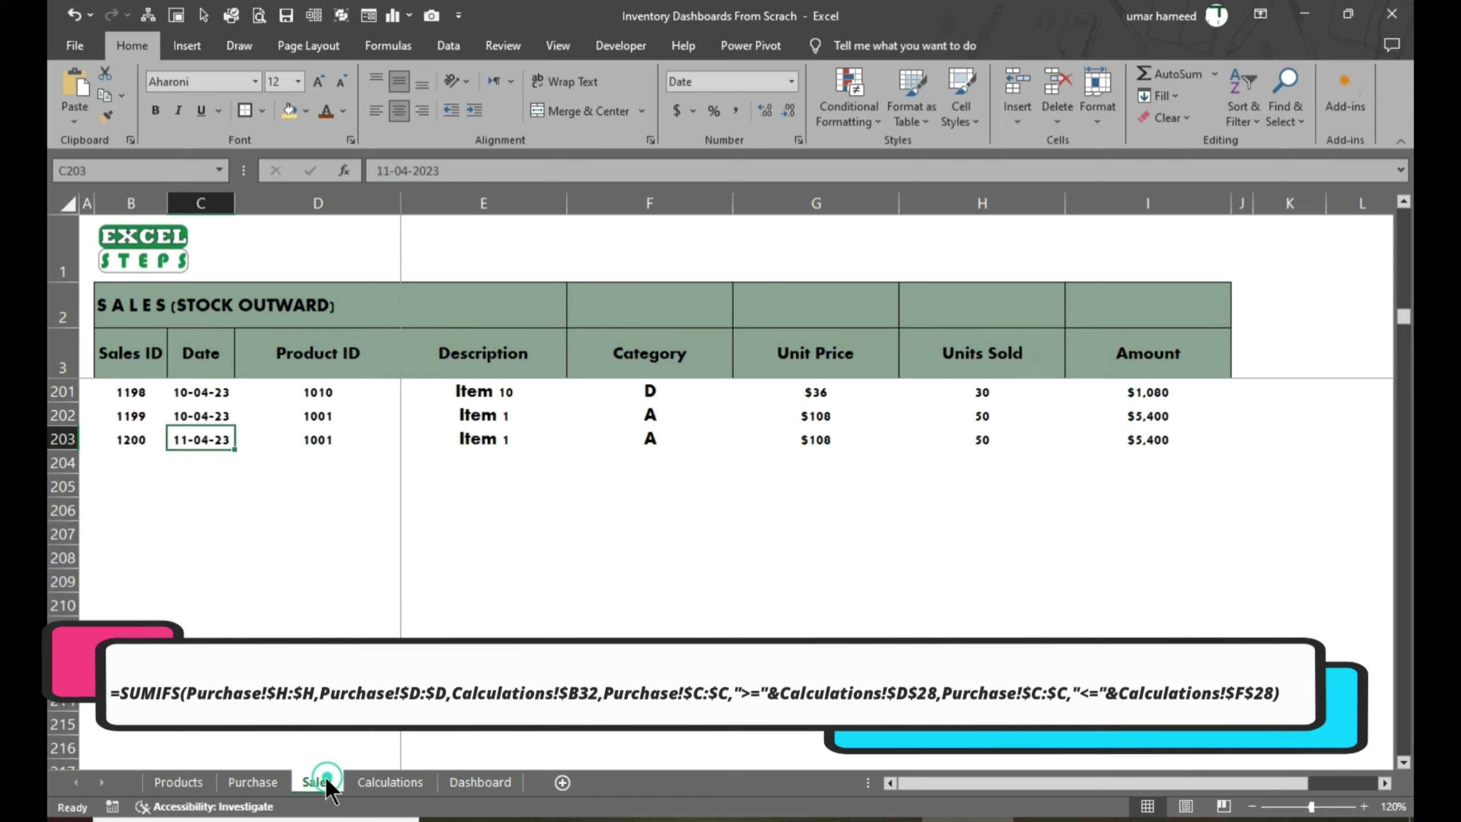
click(372, 780)
click(258, 781)
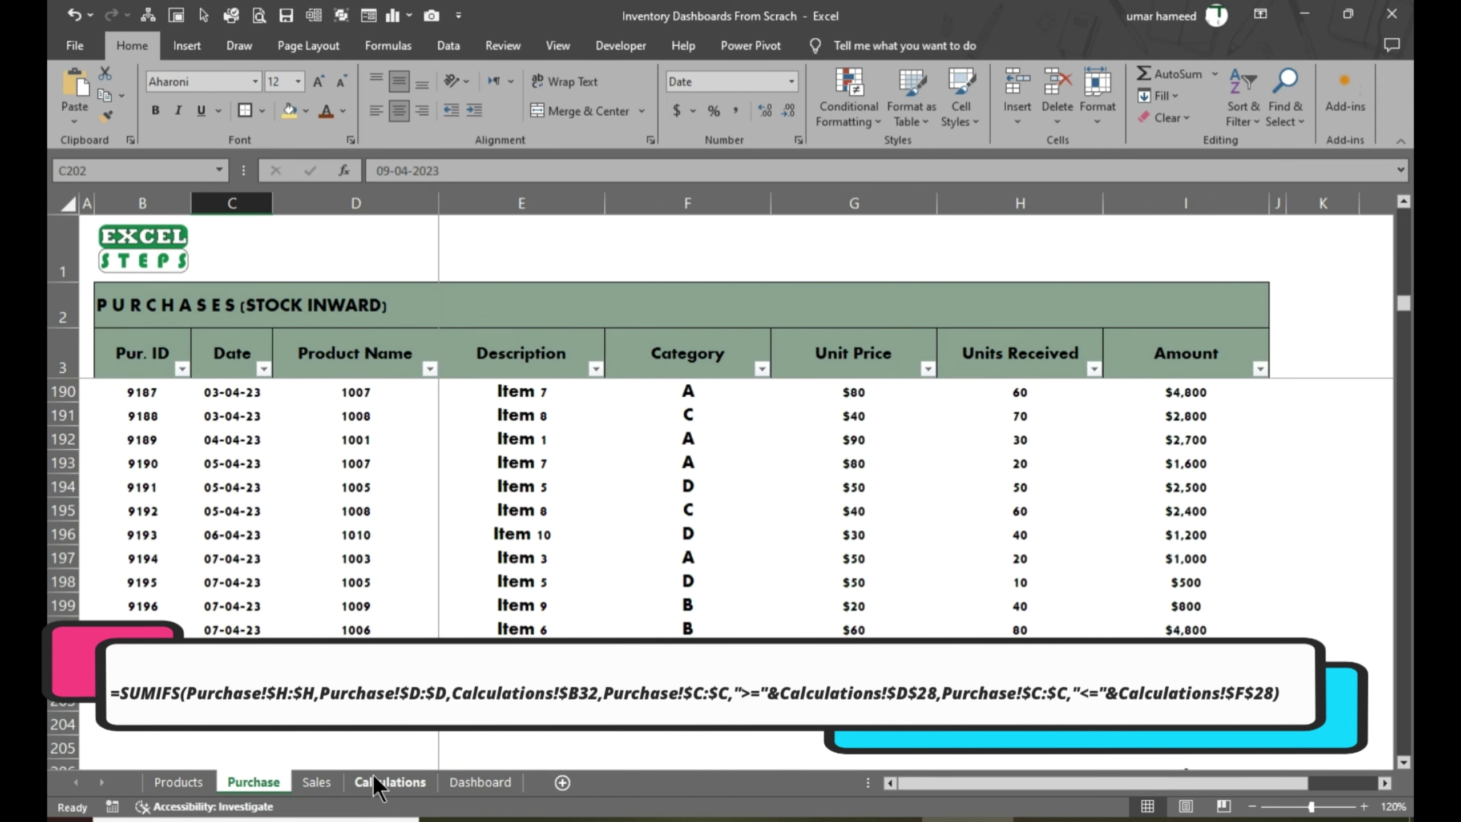
Set the Dashboard's start date in G19 to 09-04-2023
click(478, 781)
double_click(553, 375)
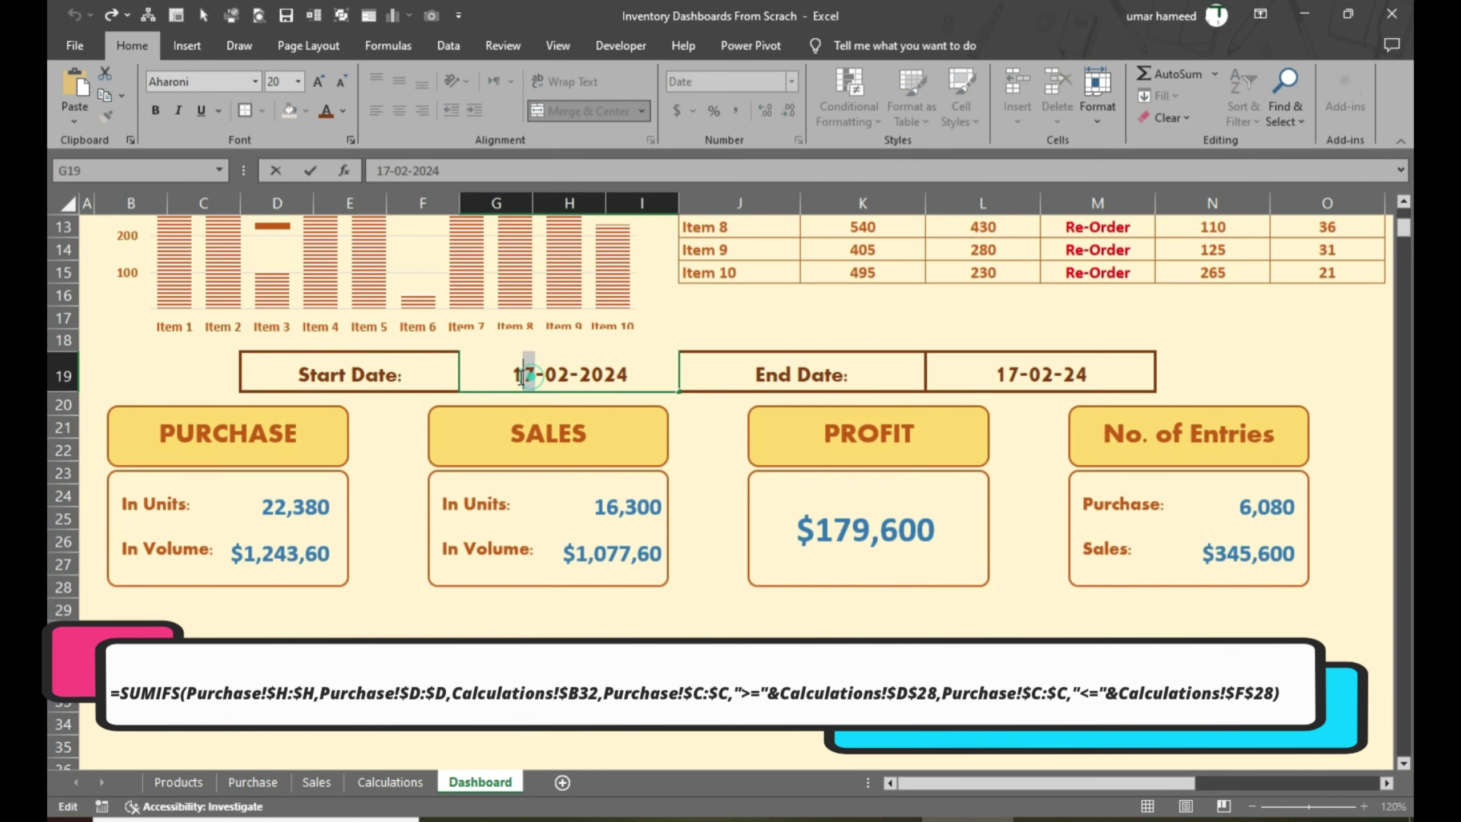
drag(521, 377, 513, 379)
text(09)
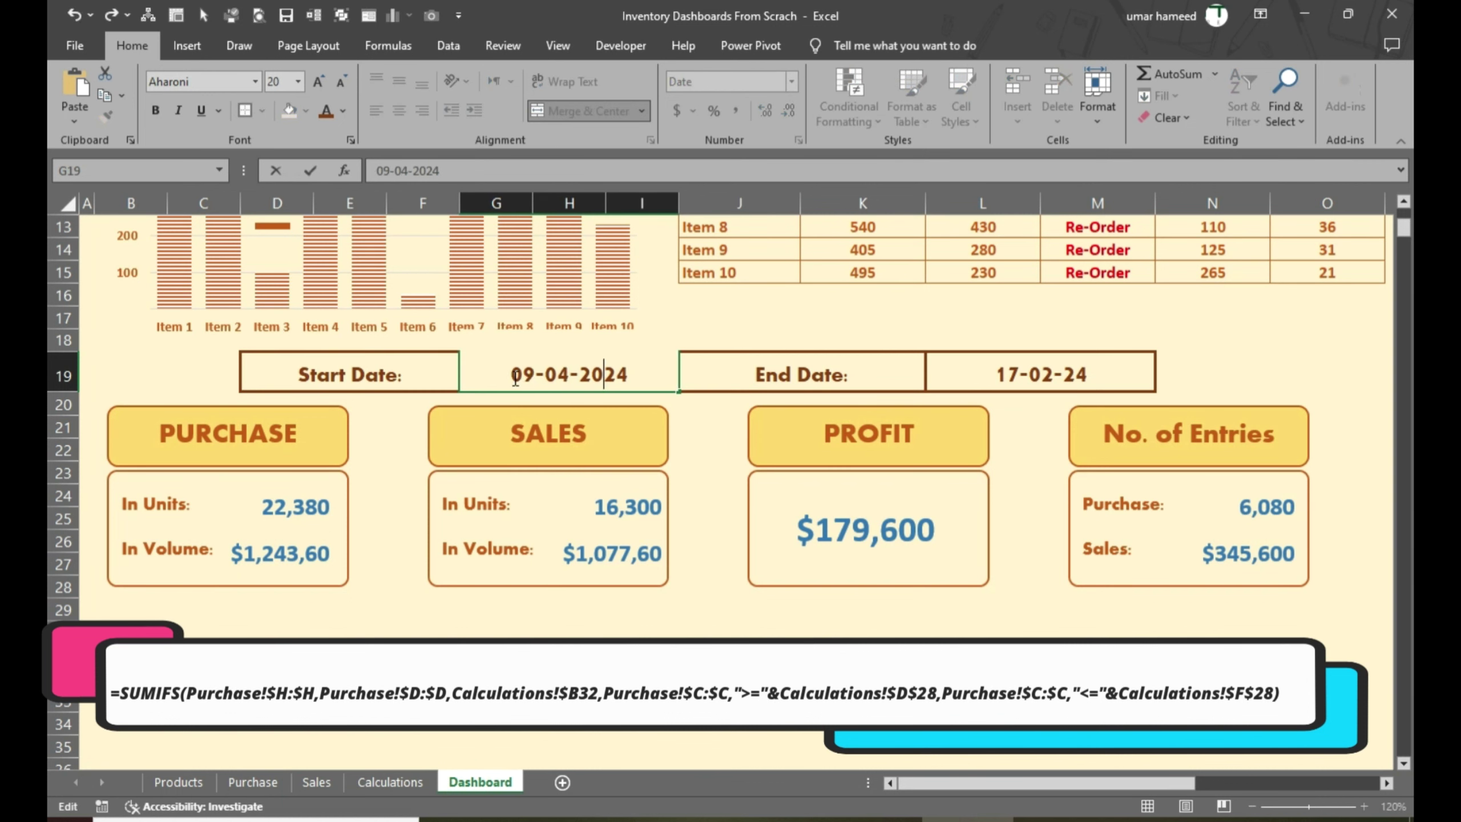
key(Tab)
Copy the Dashboard's start date into the End Date cell L19
key(Left)
key(ctrl+c)
key(Right)
key(Right)
key(Right)
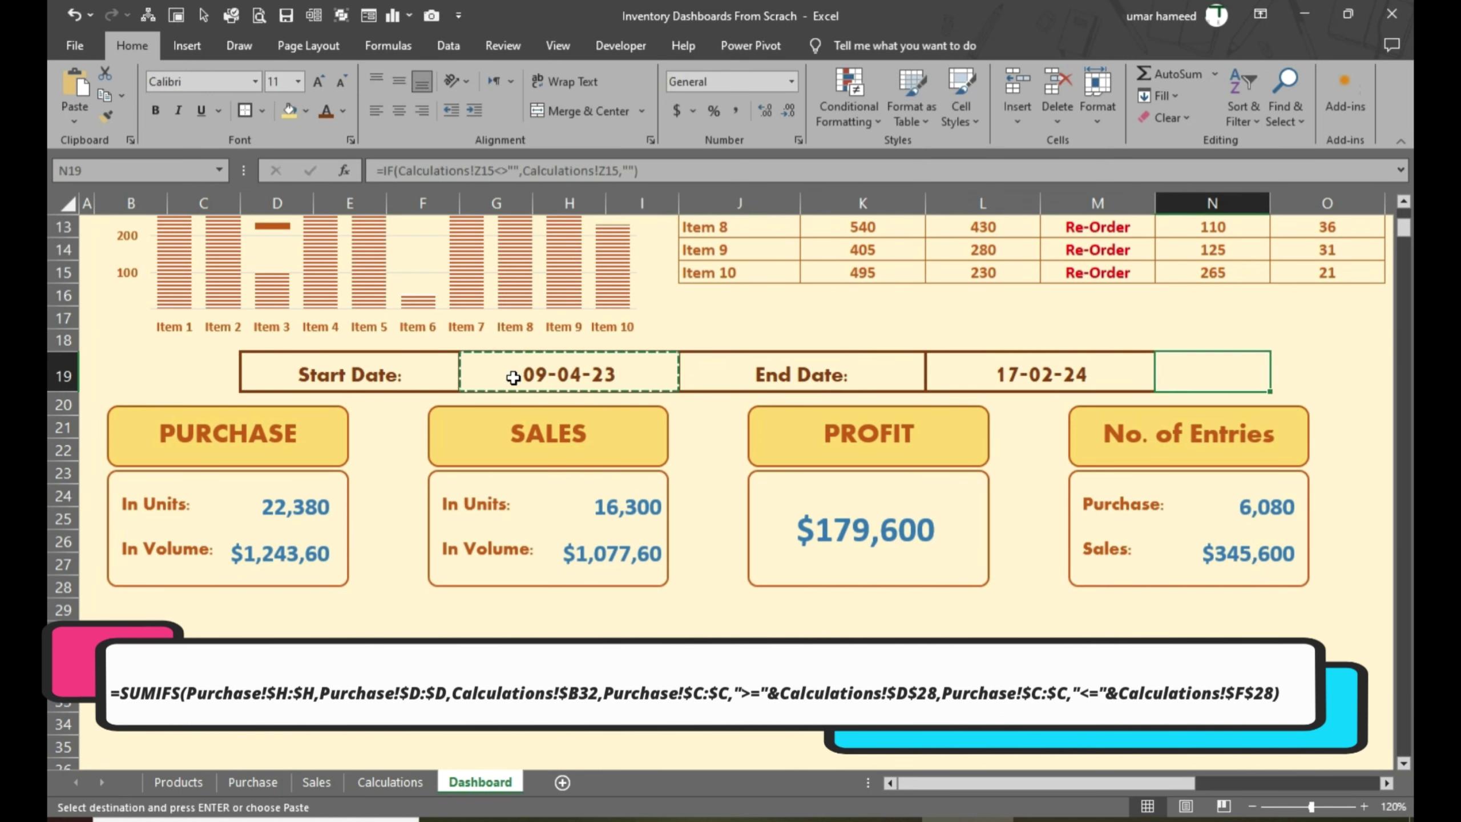
key(Left)
key(ctrl+v)
Fill the date-filtered Purchased Units formula on the Calculations sheet from G32 down to G41
key(ctrl+Page_Up)
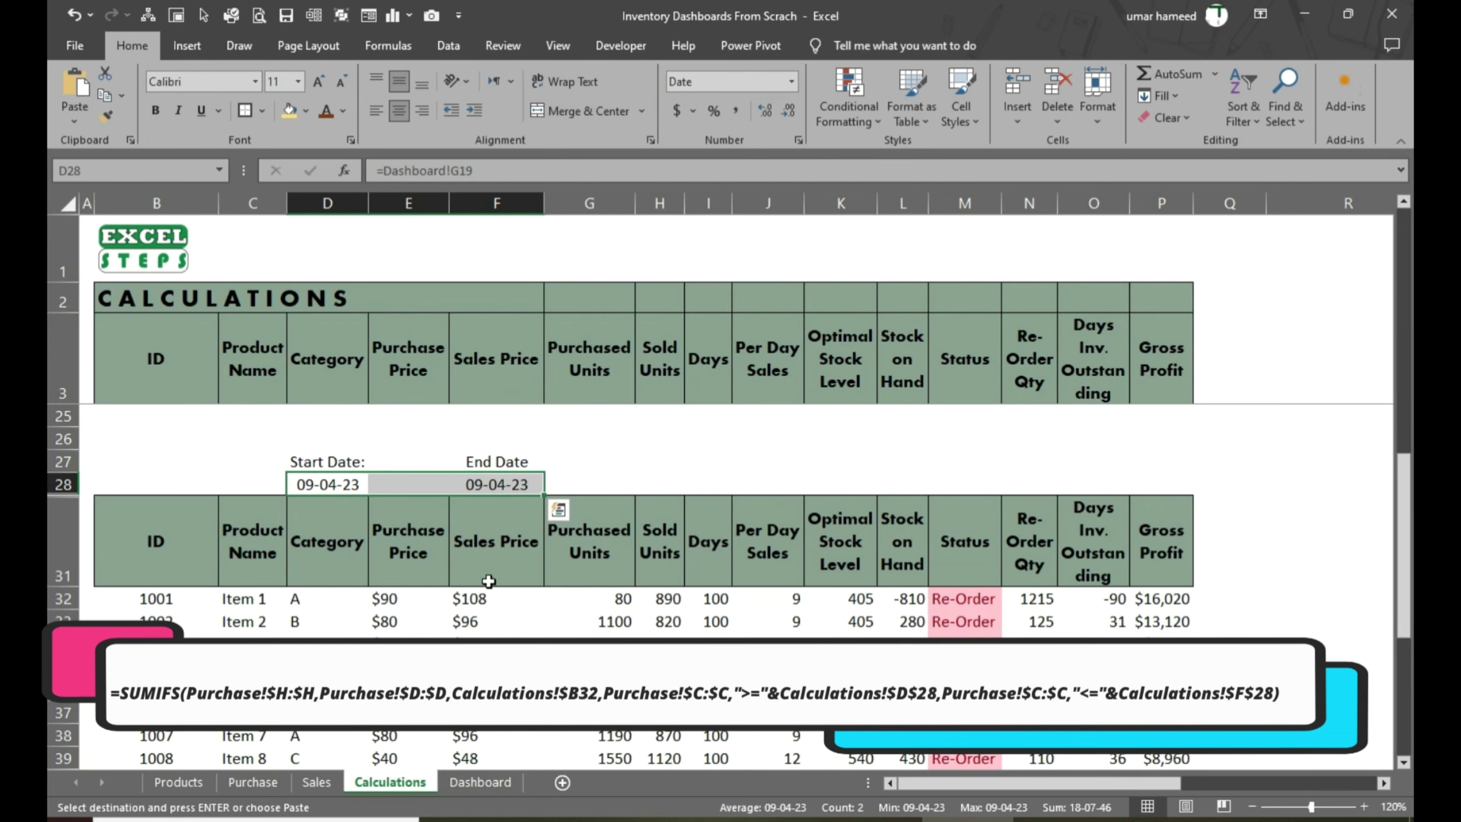
scroll(488, 581, down, 2)
scroll(505, 513, up, 1)
click(611, 530)
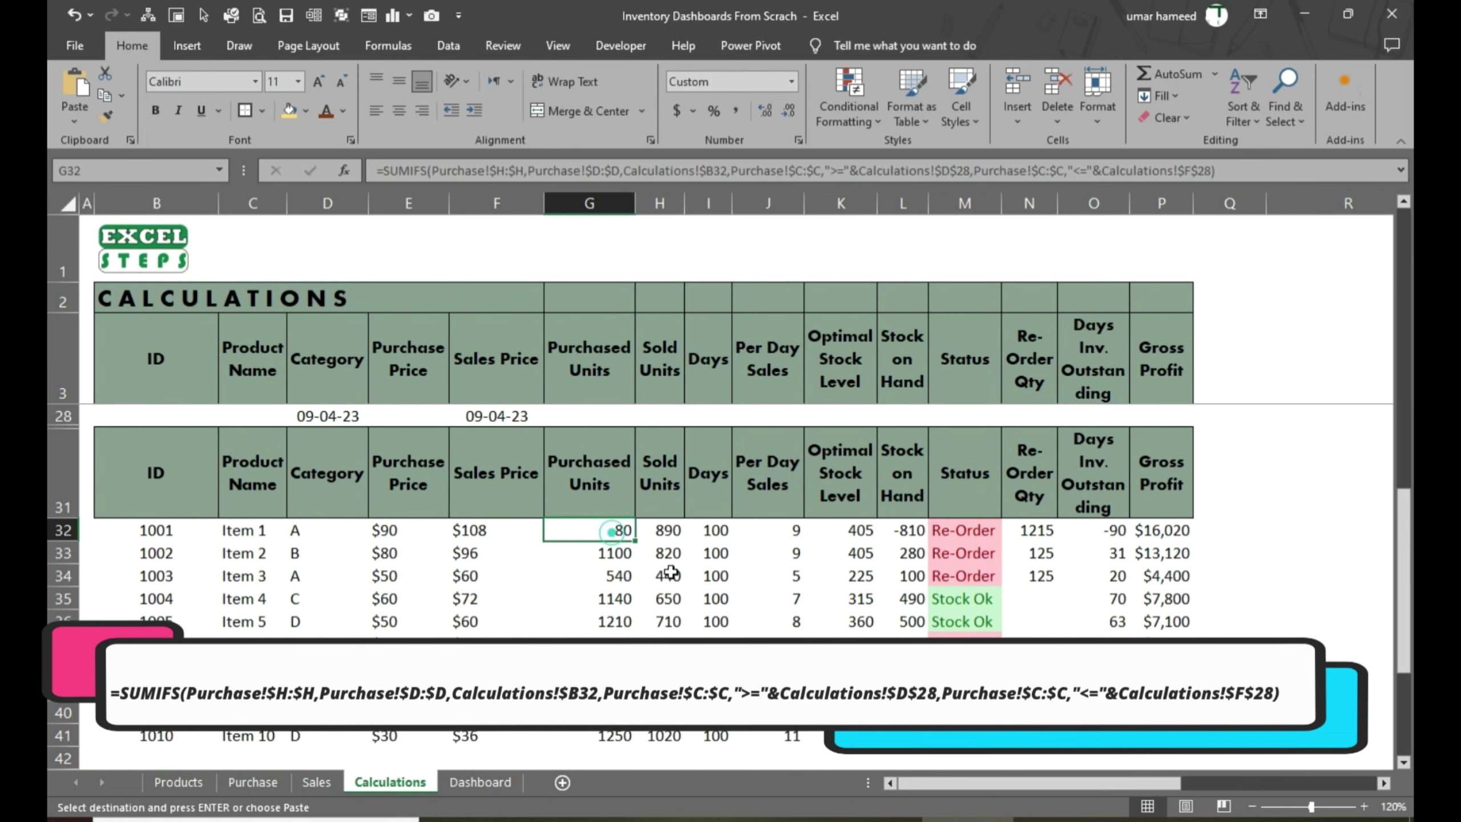
drag(635, 540, 632, 742)
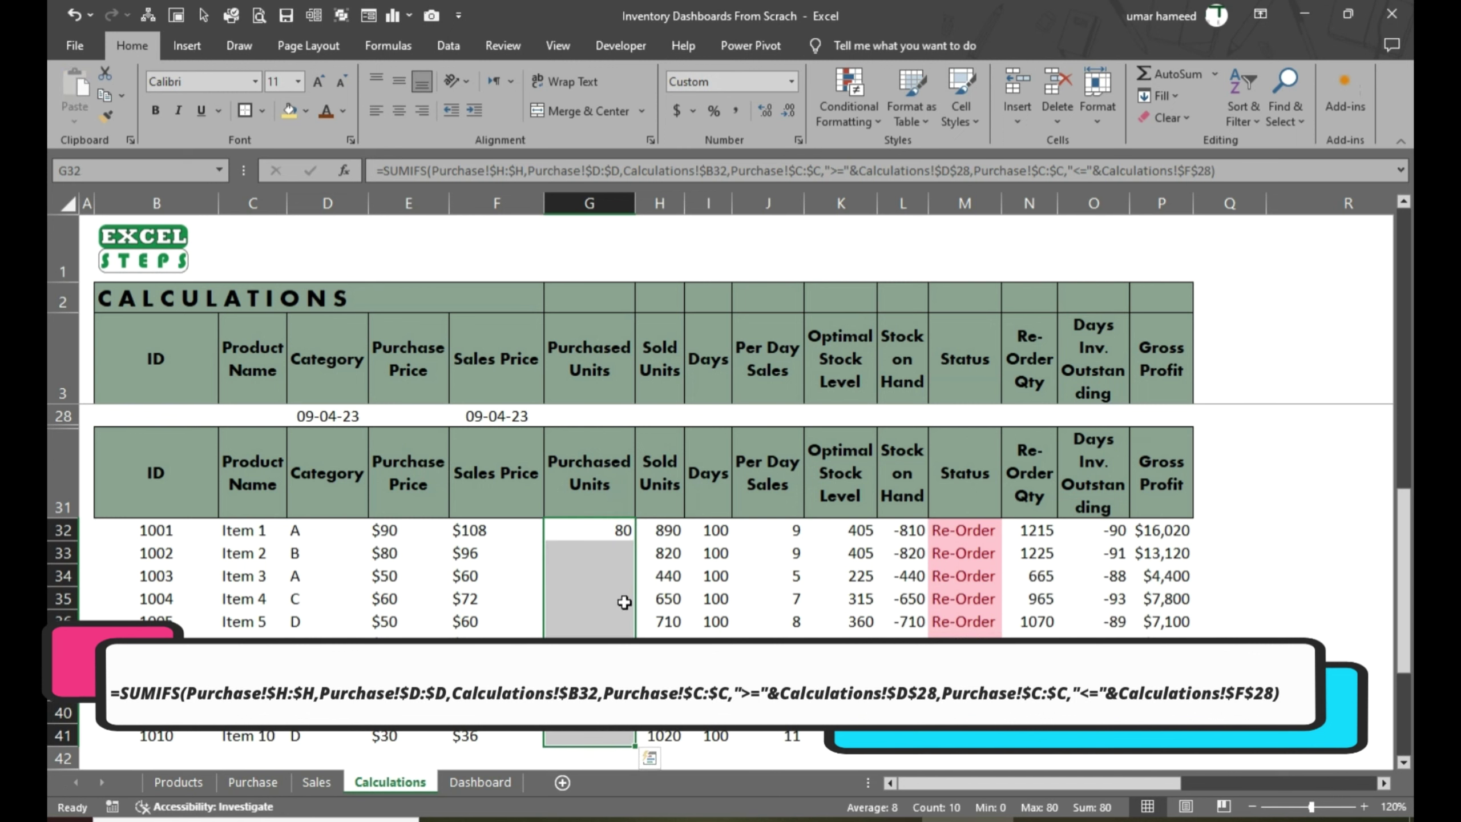
Examine the 07-04-23 dates and Units Received from H197 down on the Purchase sheet
click(253, 781)
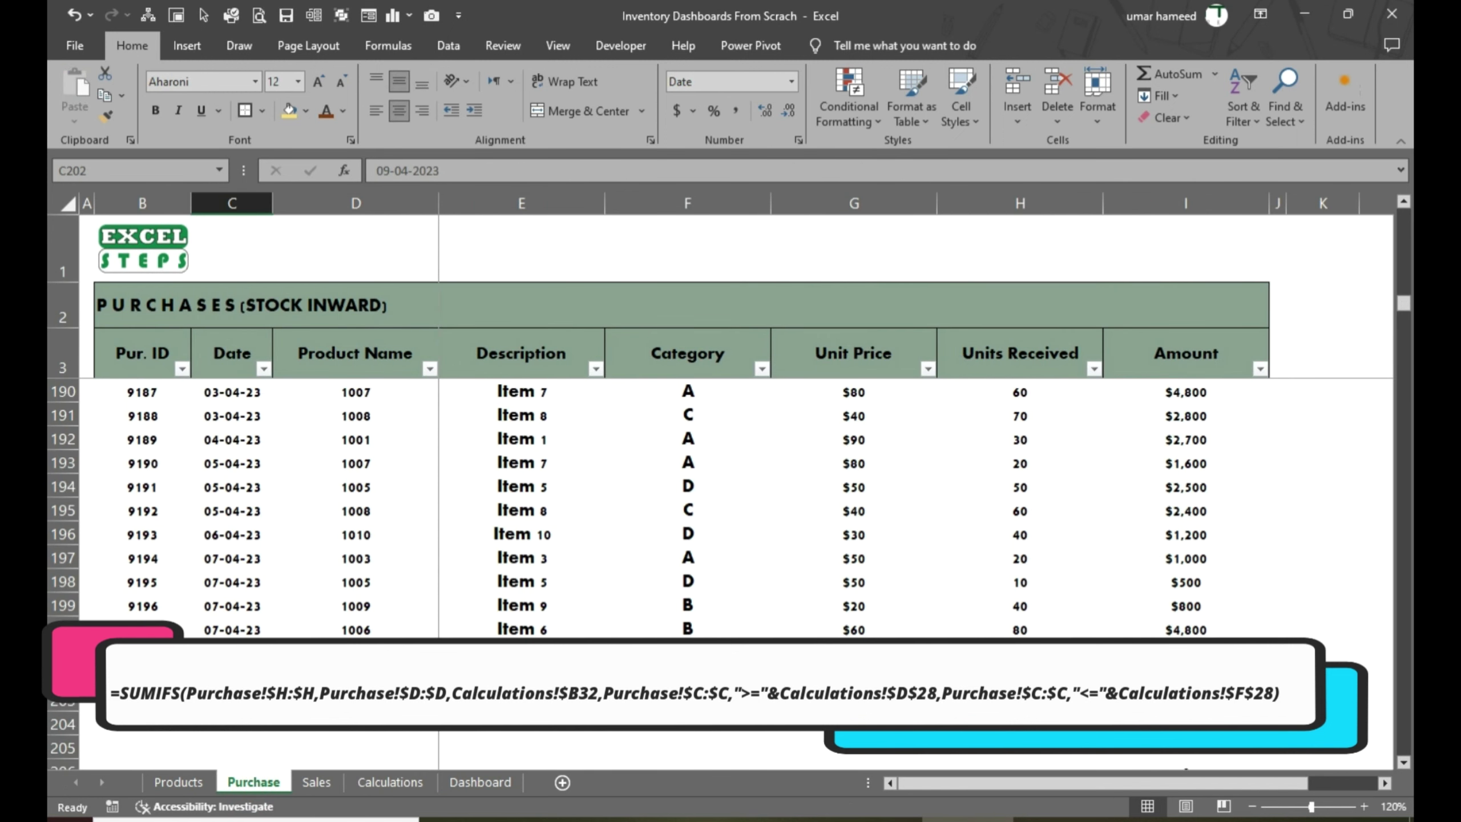
click(1020, 677)
drag(236, 628, 244, 549)
drag(1015, 559, 1020, 653)
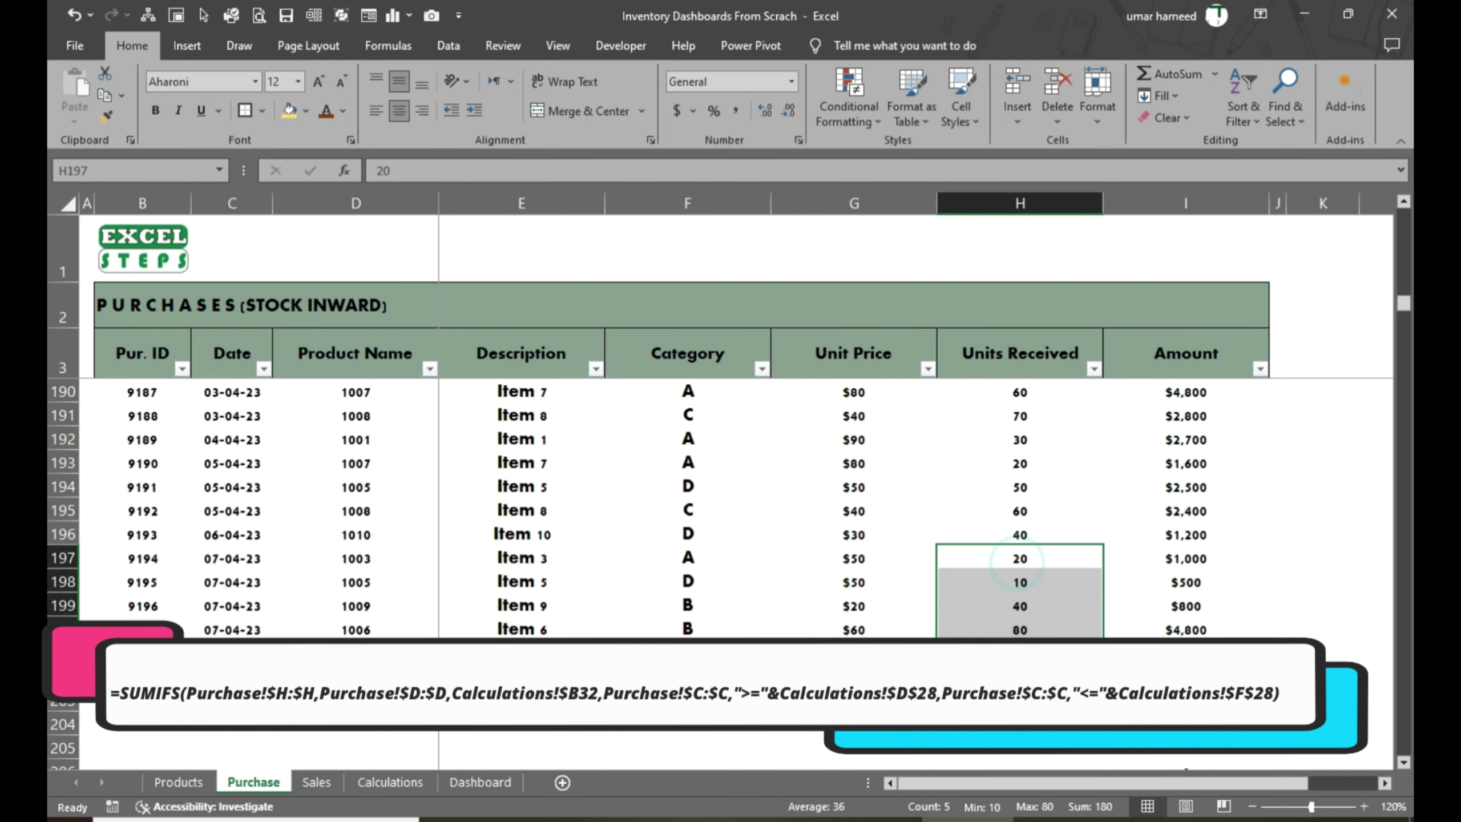
Set the Dashboard's start date in G19 to 07-04-2023
click(457, 783)
double_click(527, 381)
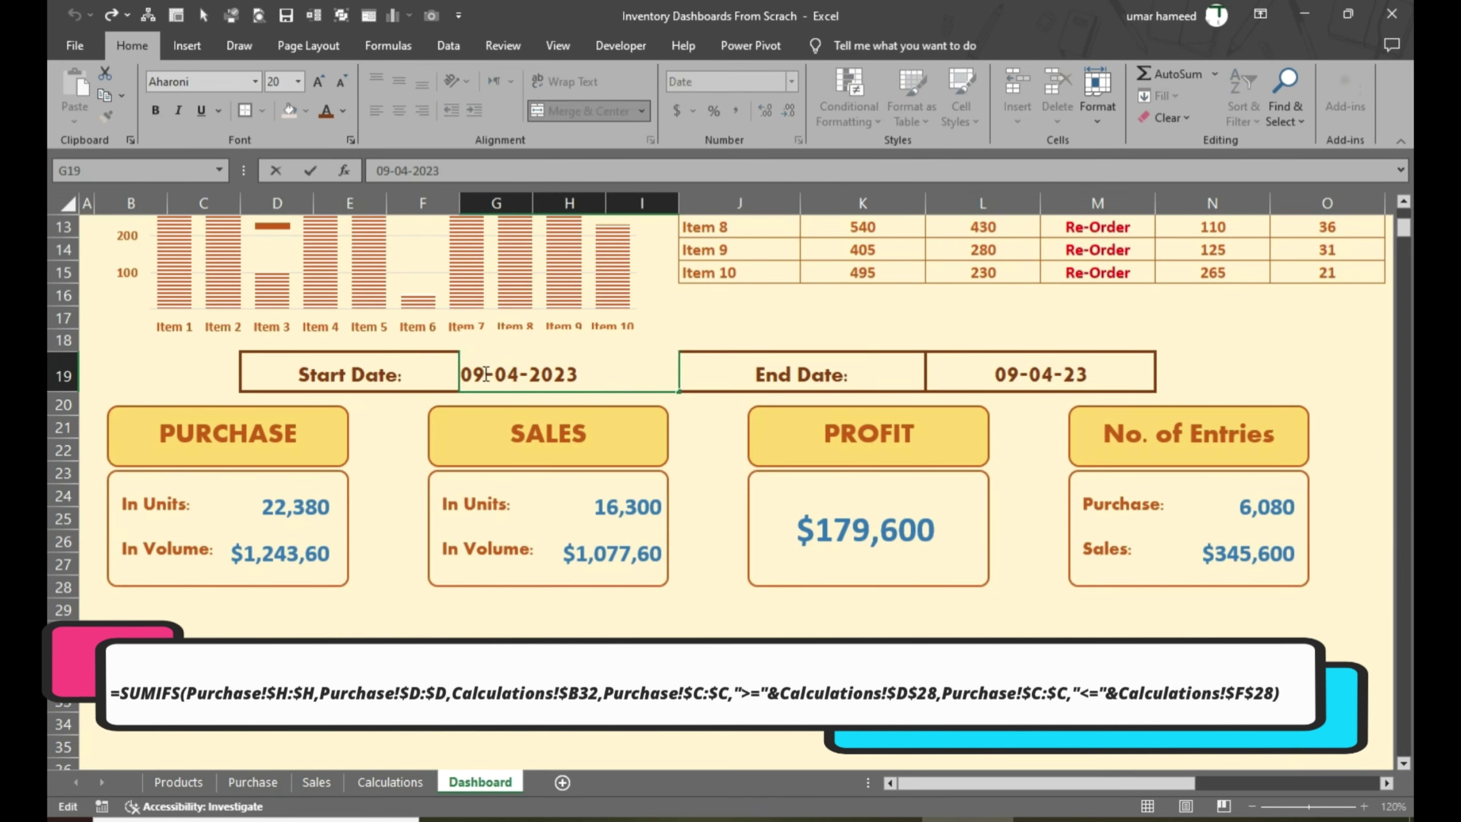
drag(487, 375, 478, 375)
text(7)
key(Return)
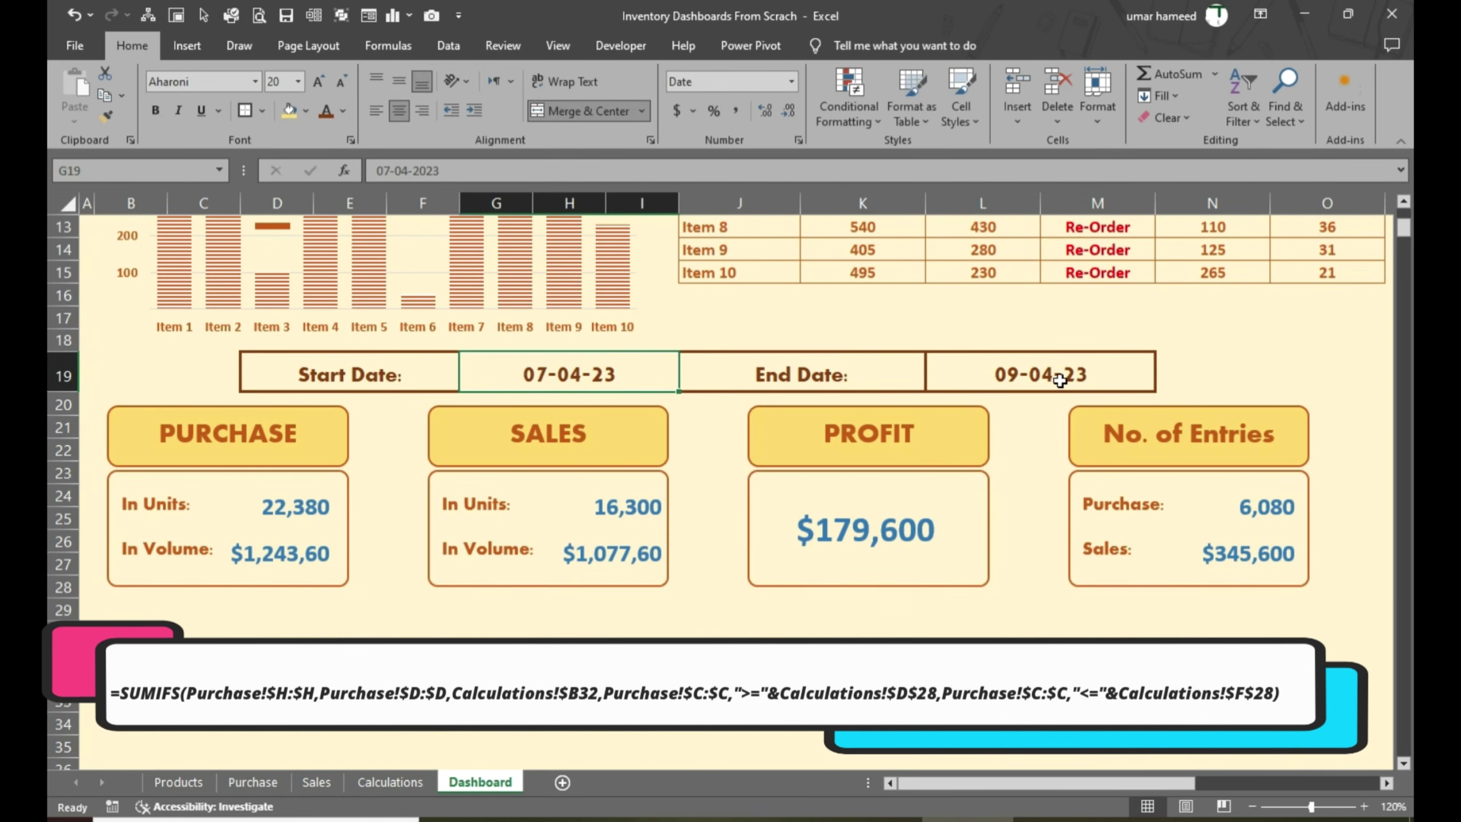
Compare the Purchased Units total on Calculations with the Purchase sheet's Units Received from 07-04-23 to 09-04-23
click(389, 781)
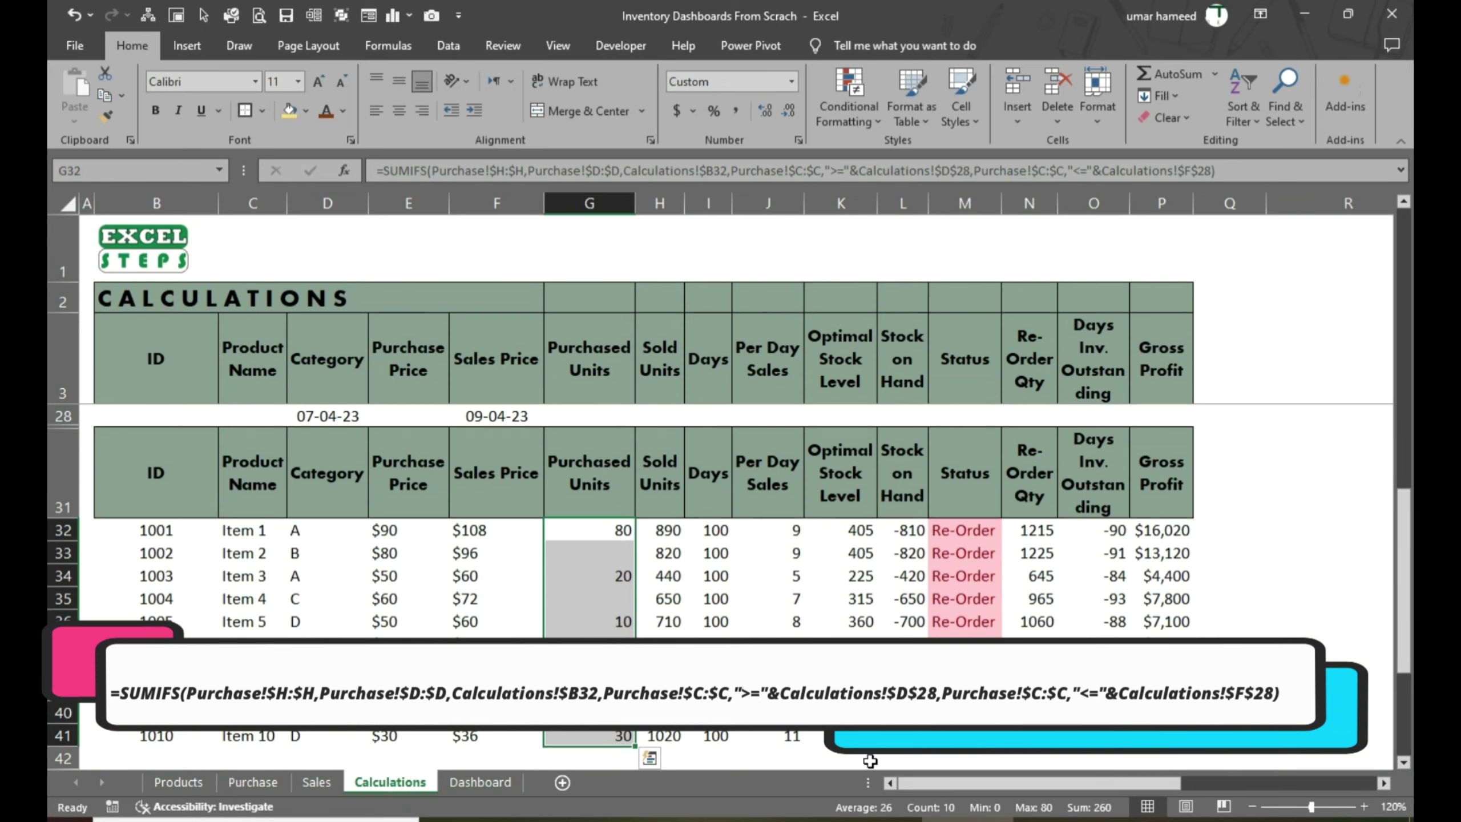
click(253, 781)
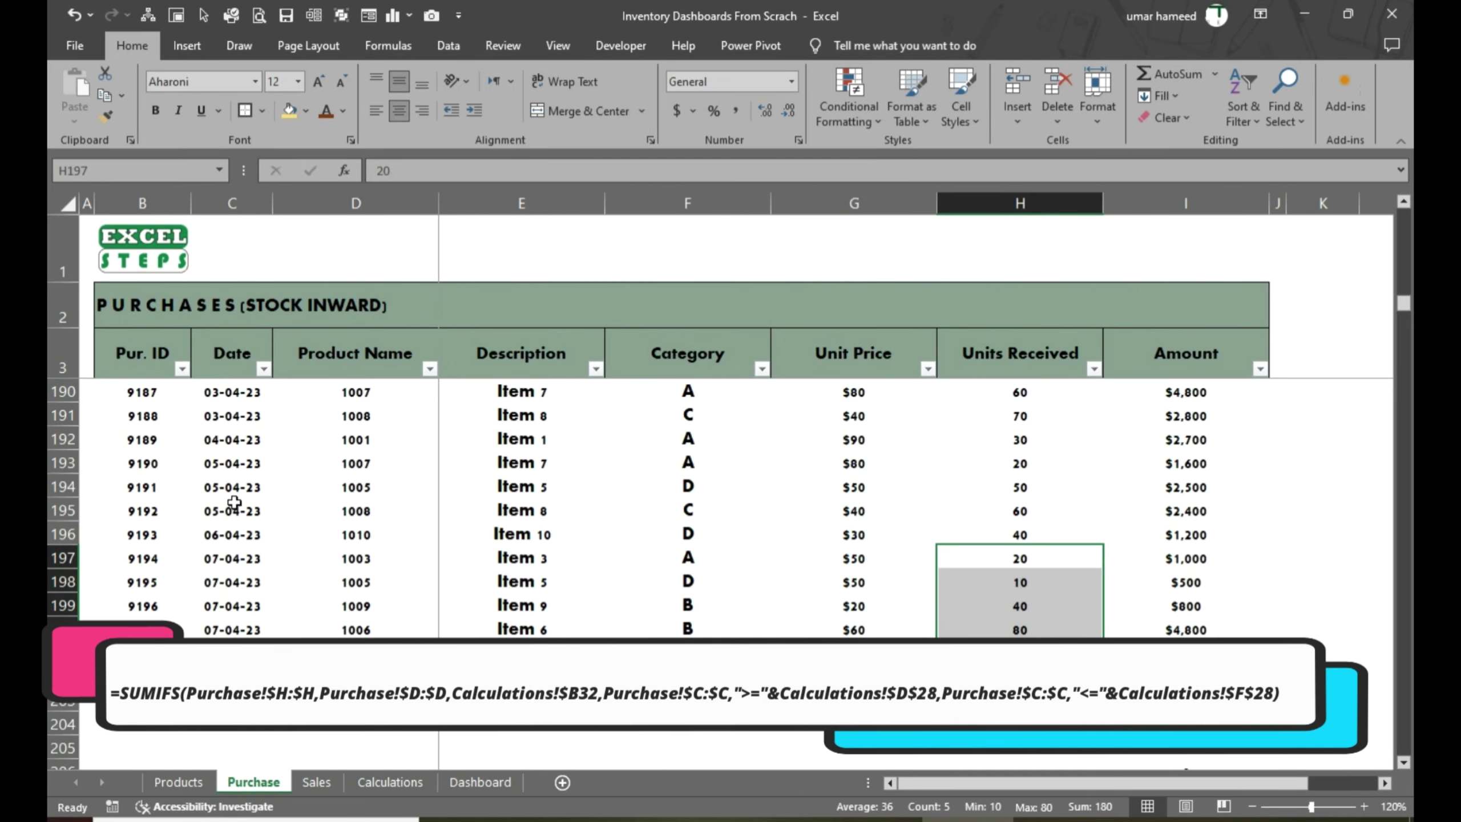
click(230, 558)
drag(977, 557, 977, 676)
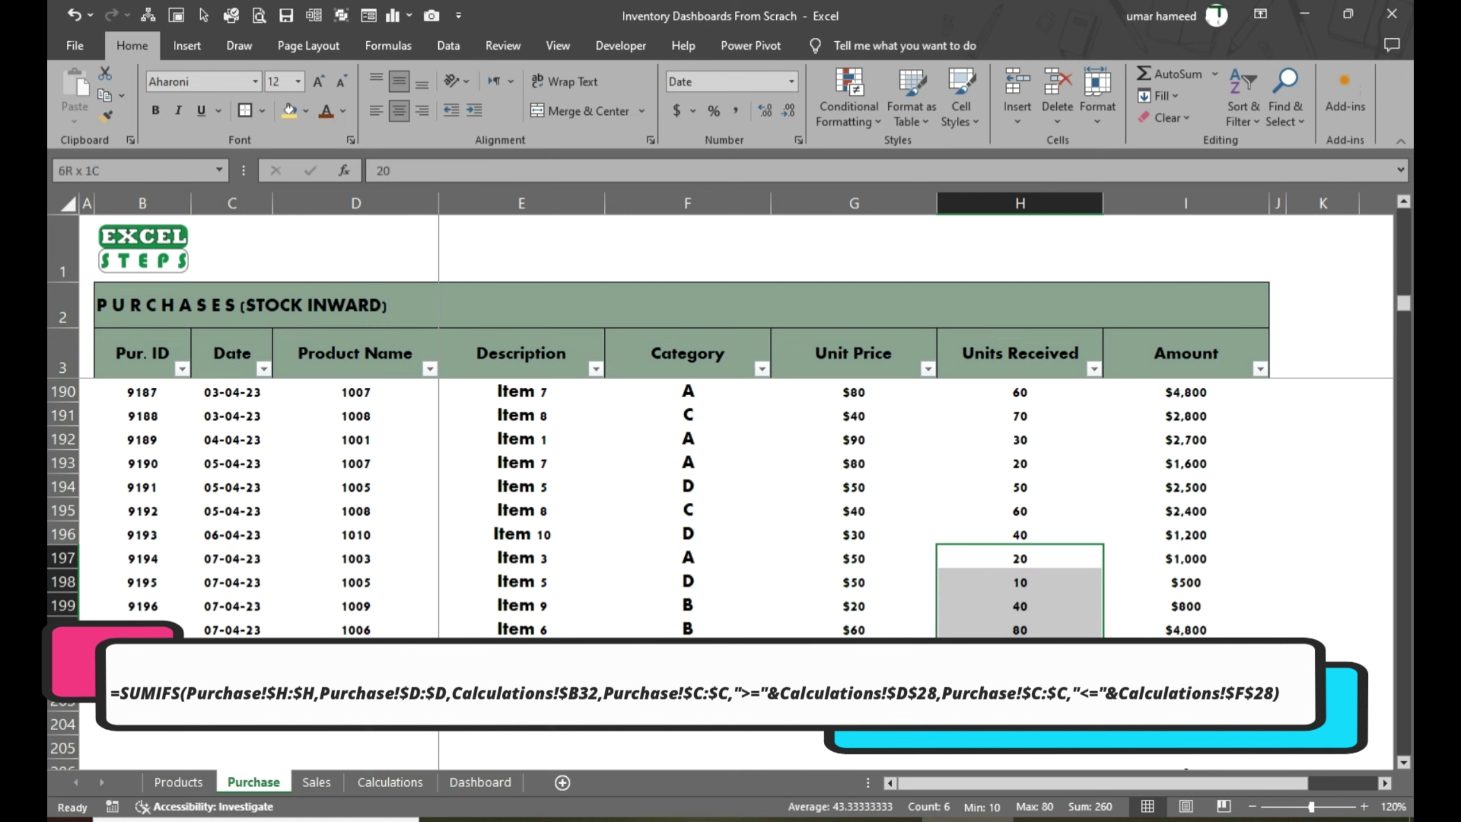
click(389, 781)
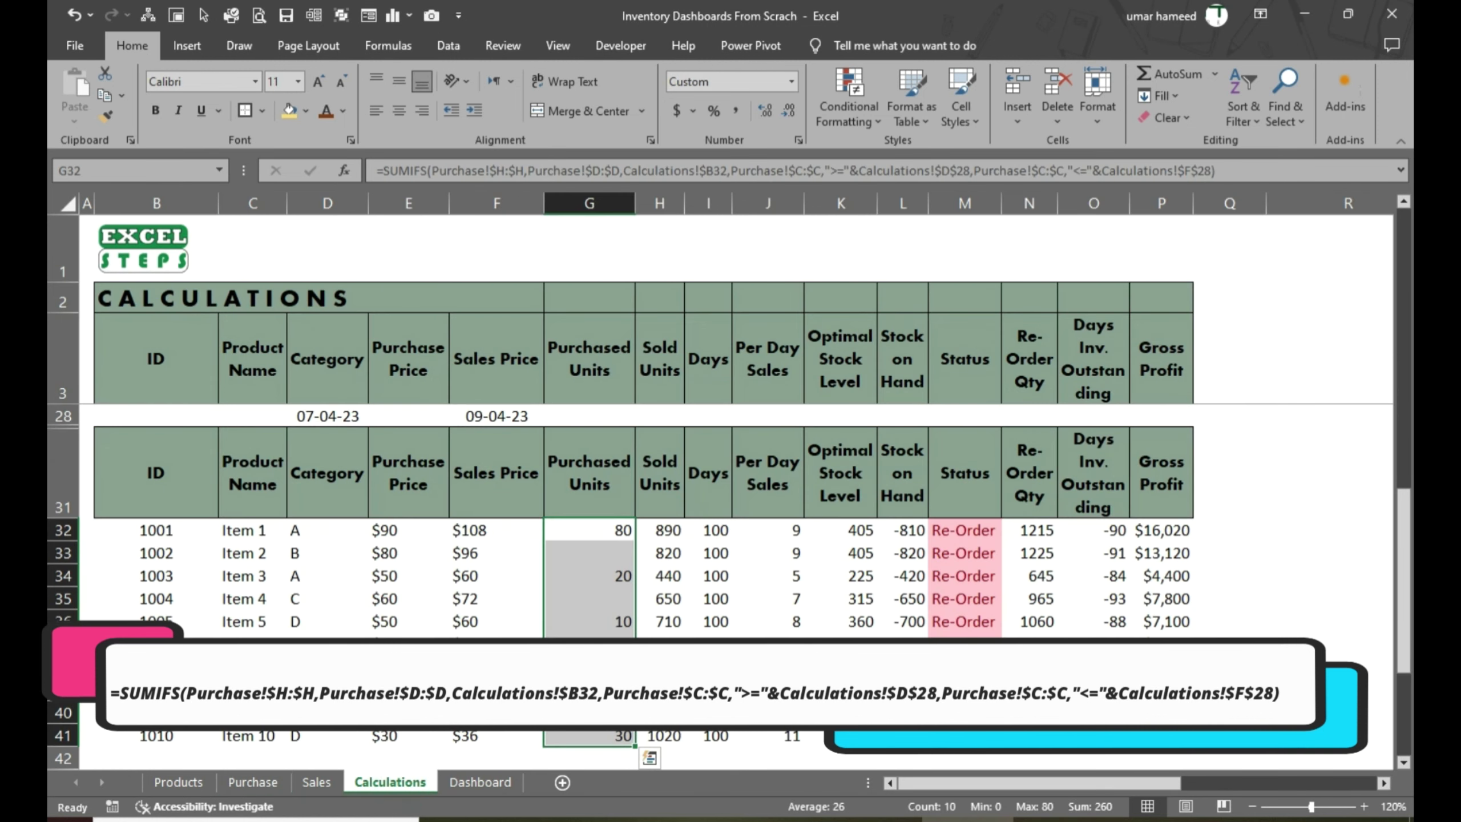
Extend the Purchased Units formula from G41 down through the empty rows to G49
scroll(652, 600, down, 2)
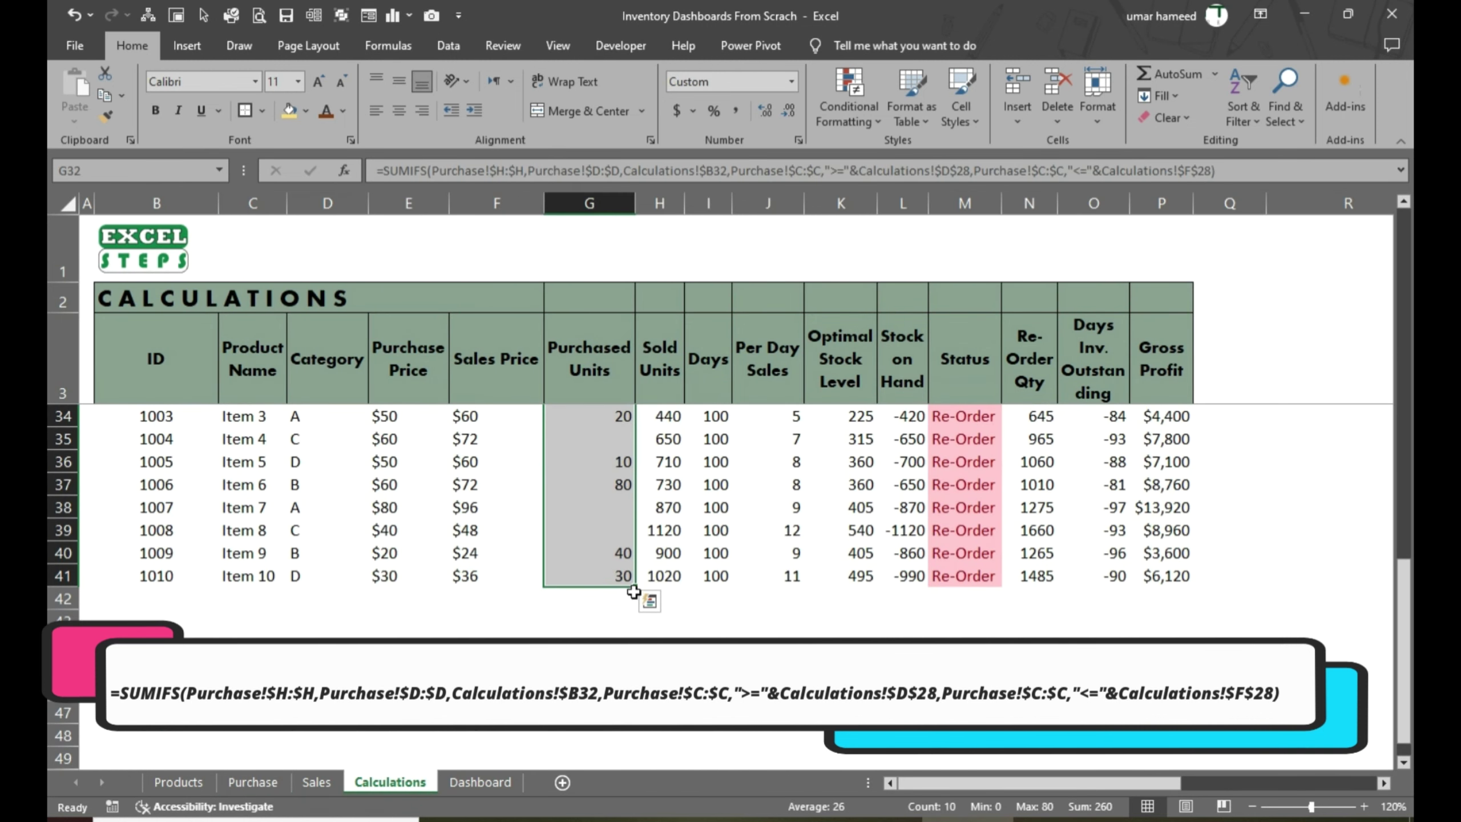
drag(634, 587, 613, 734)
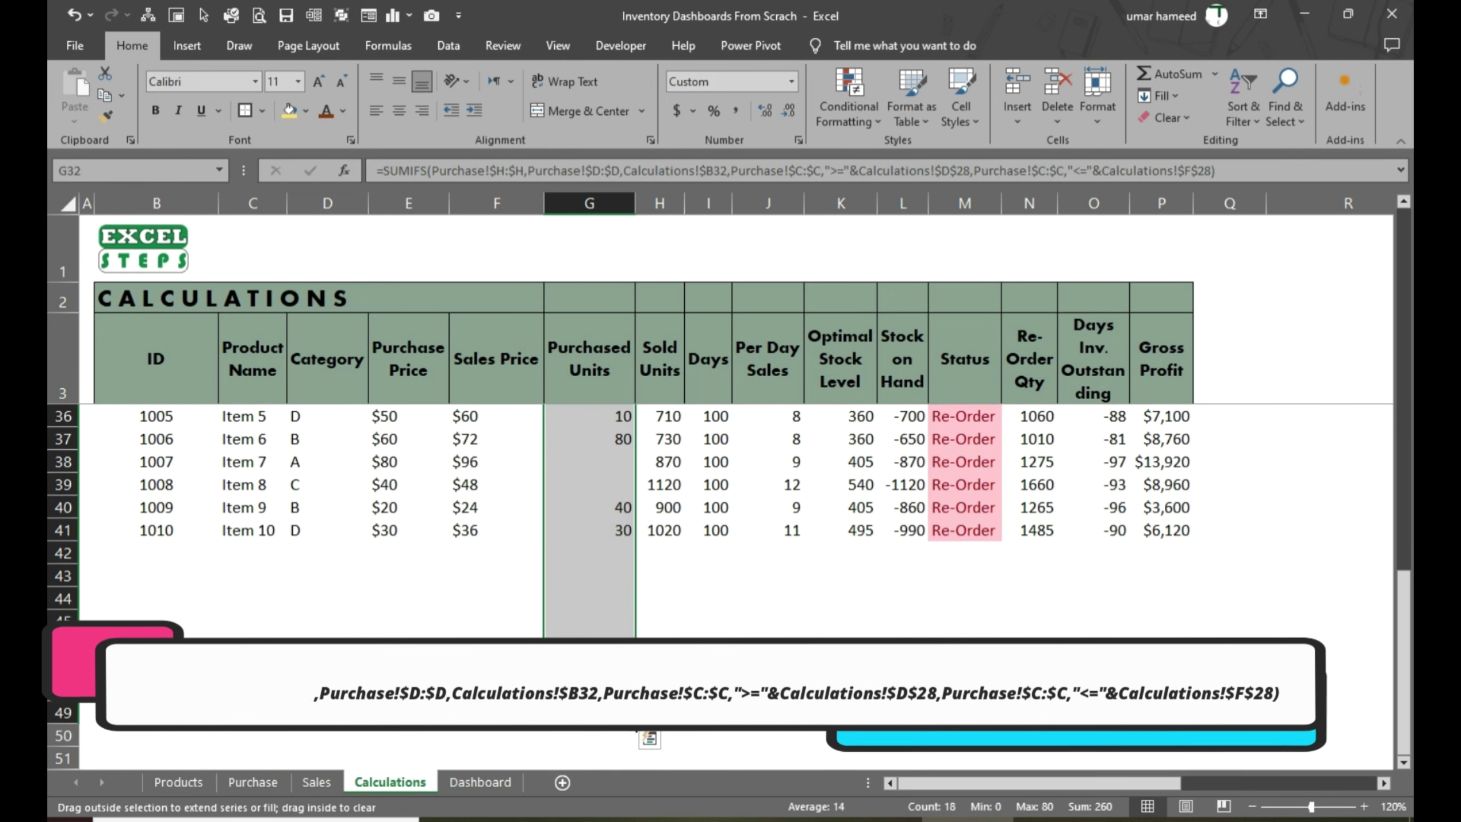
Add the Sales sheet's Date column, Sales!$C:$C, as a second criteria range in the Sold Units formula in H32
scroll(577, 631, up, 3)
scroll(661, 575, down, 1)
click(663, 533)
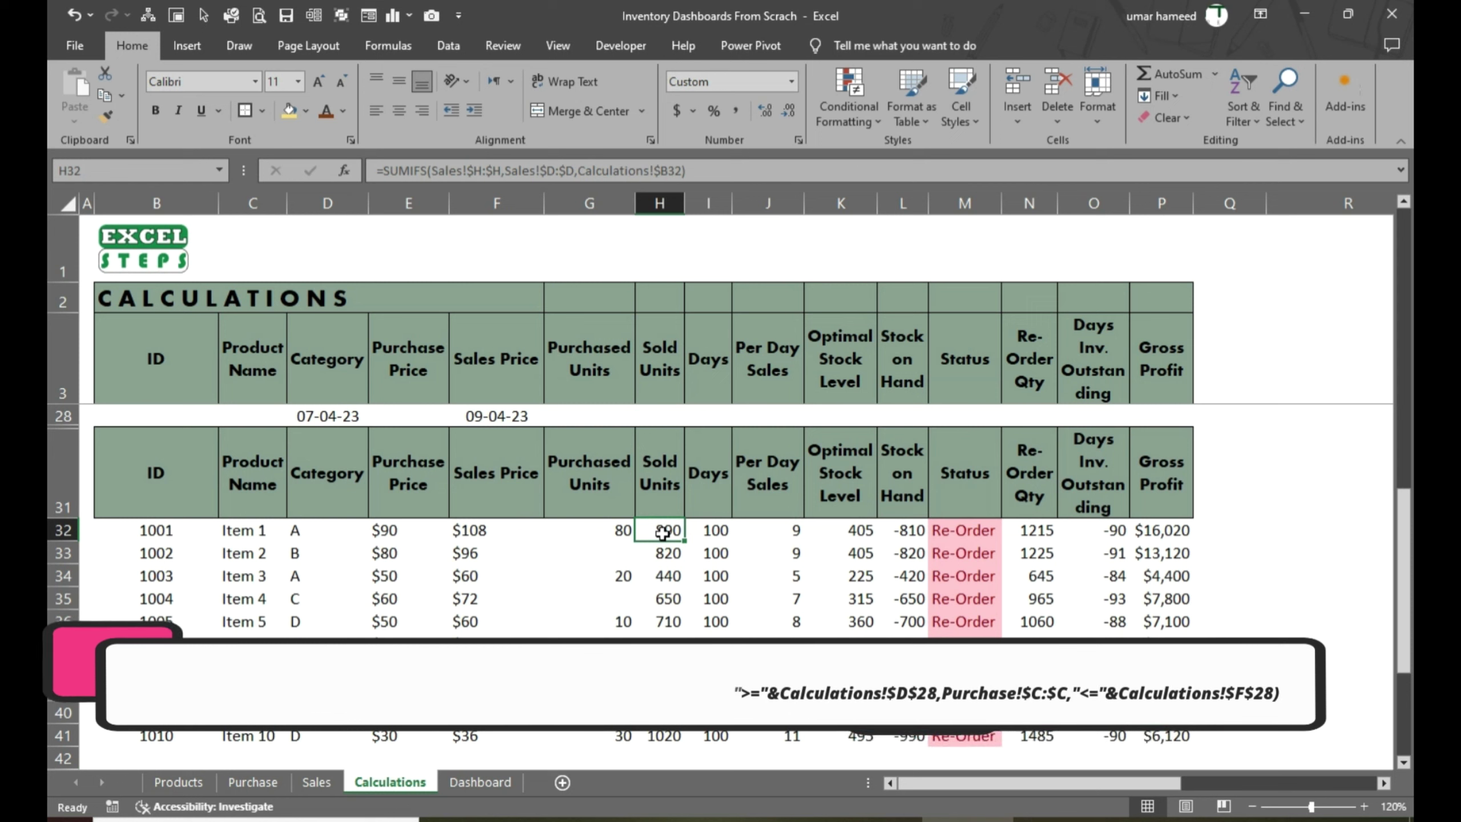
double_click(662, 532)
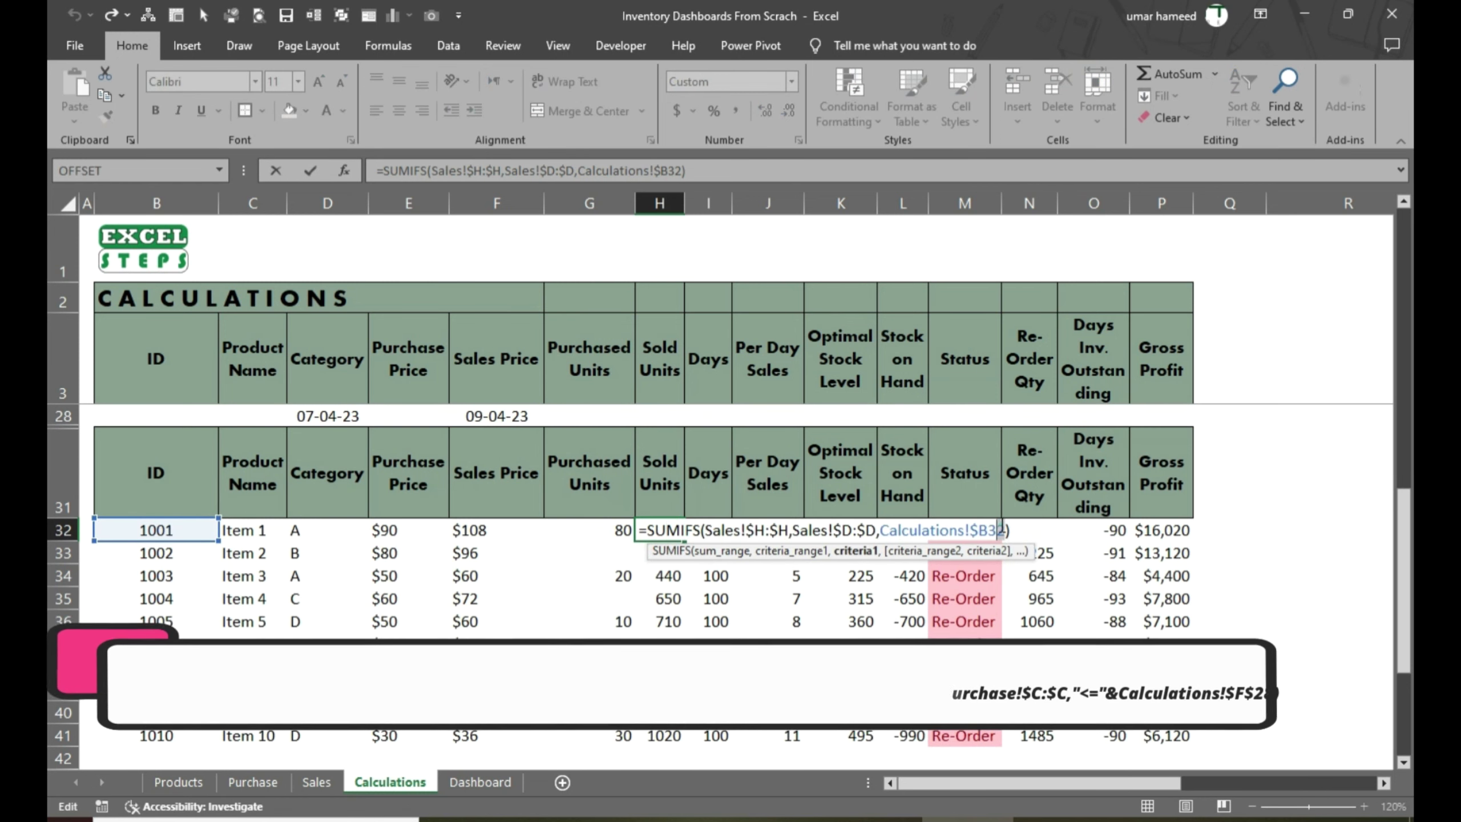
text(,)
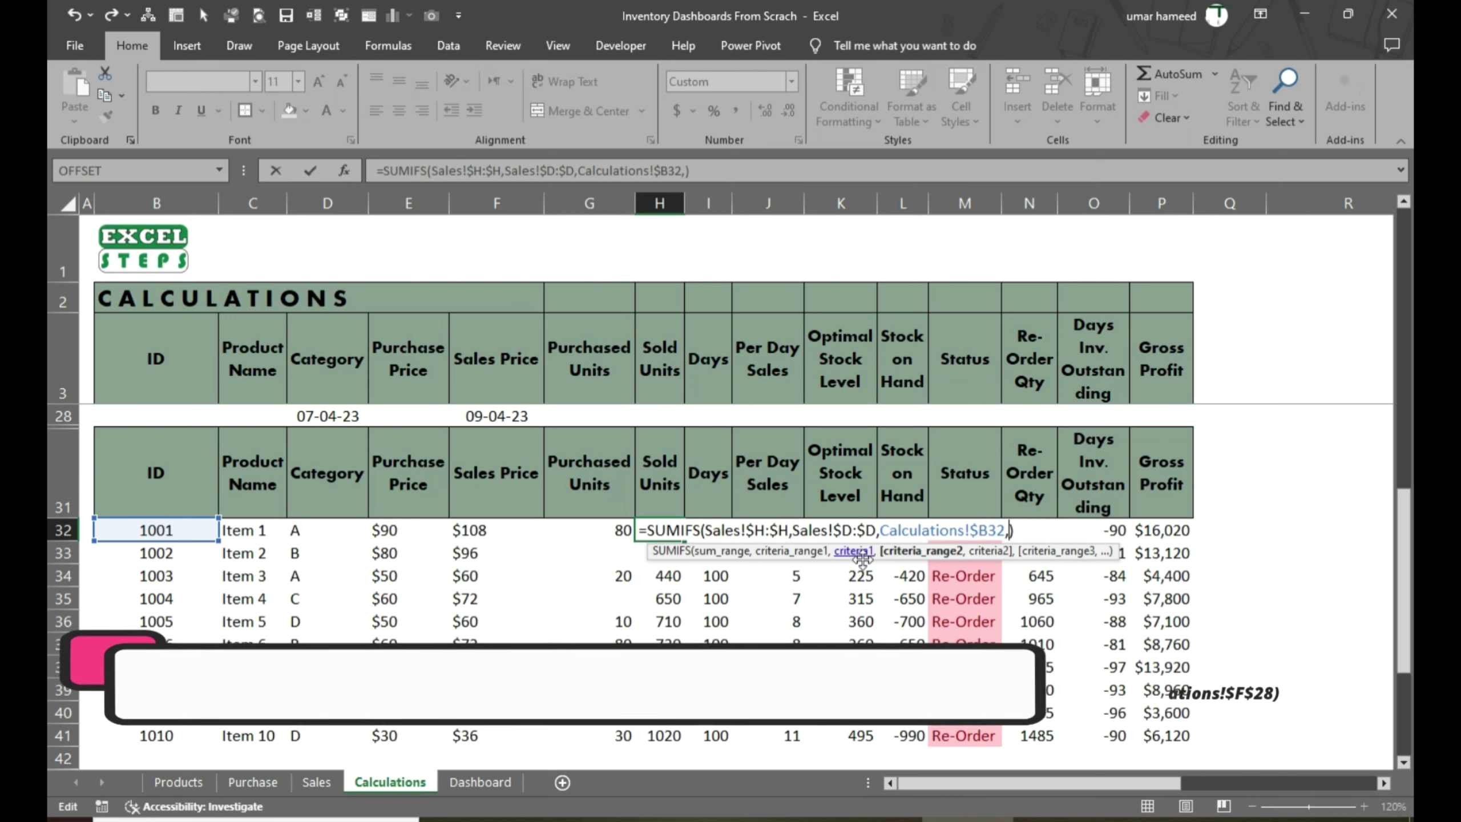
click(316, 781)
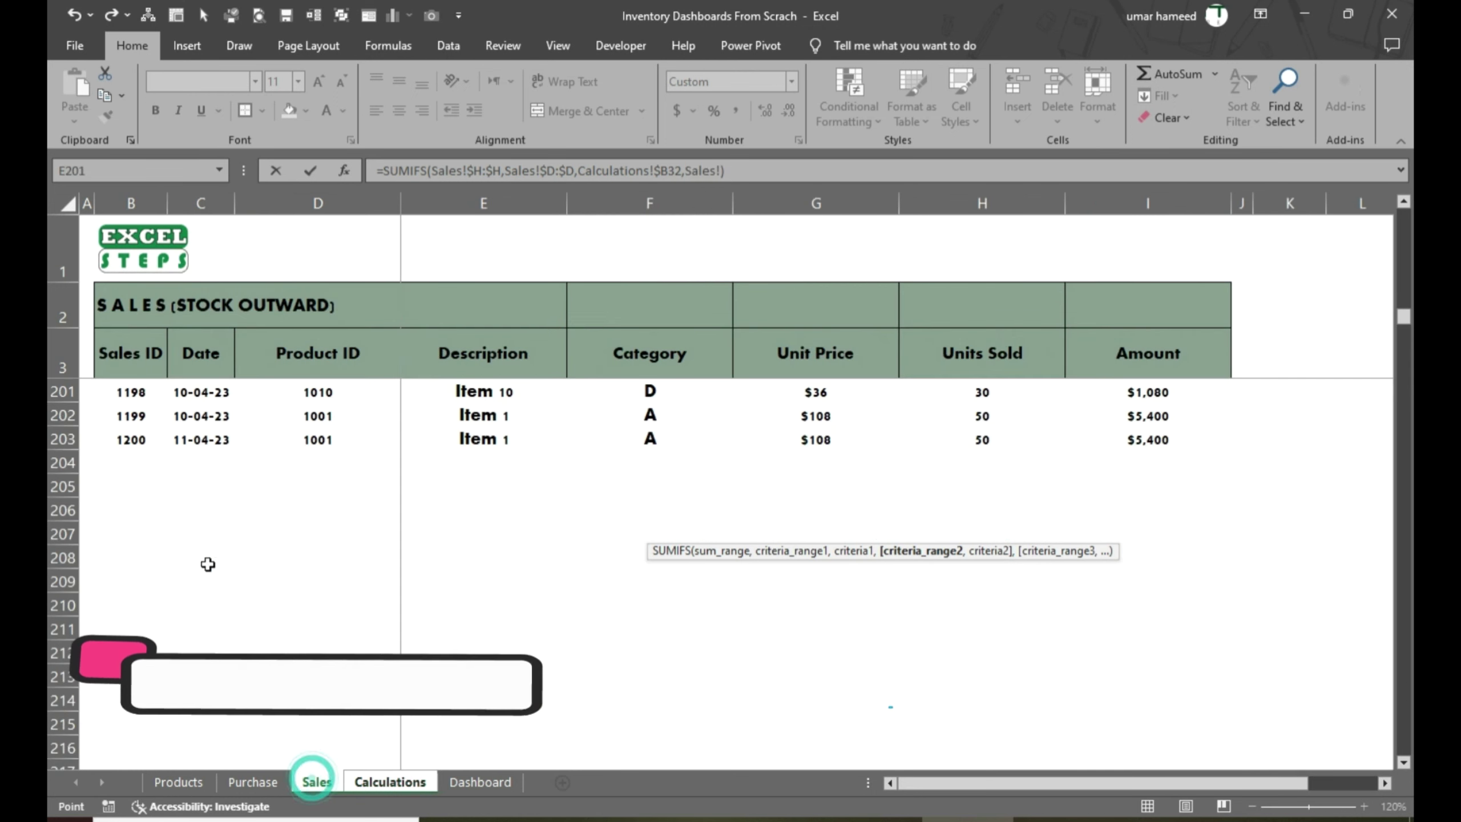
click(200, 202)
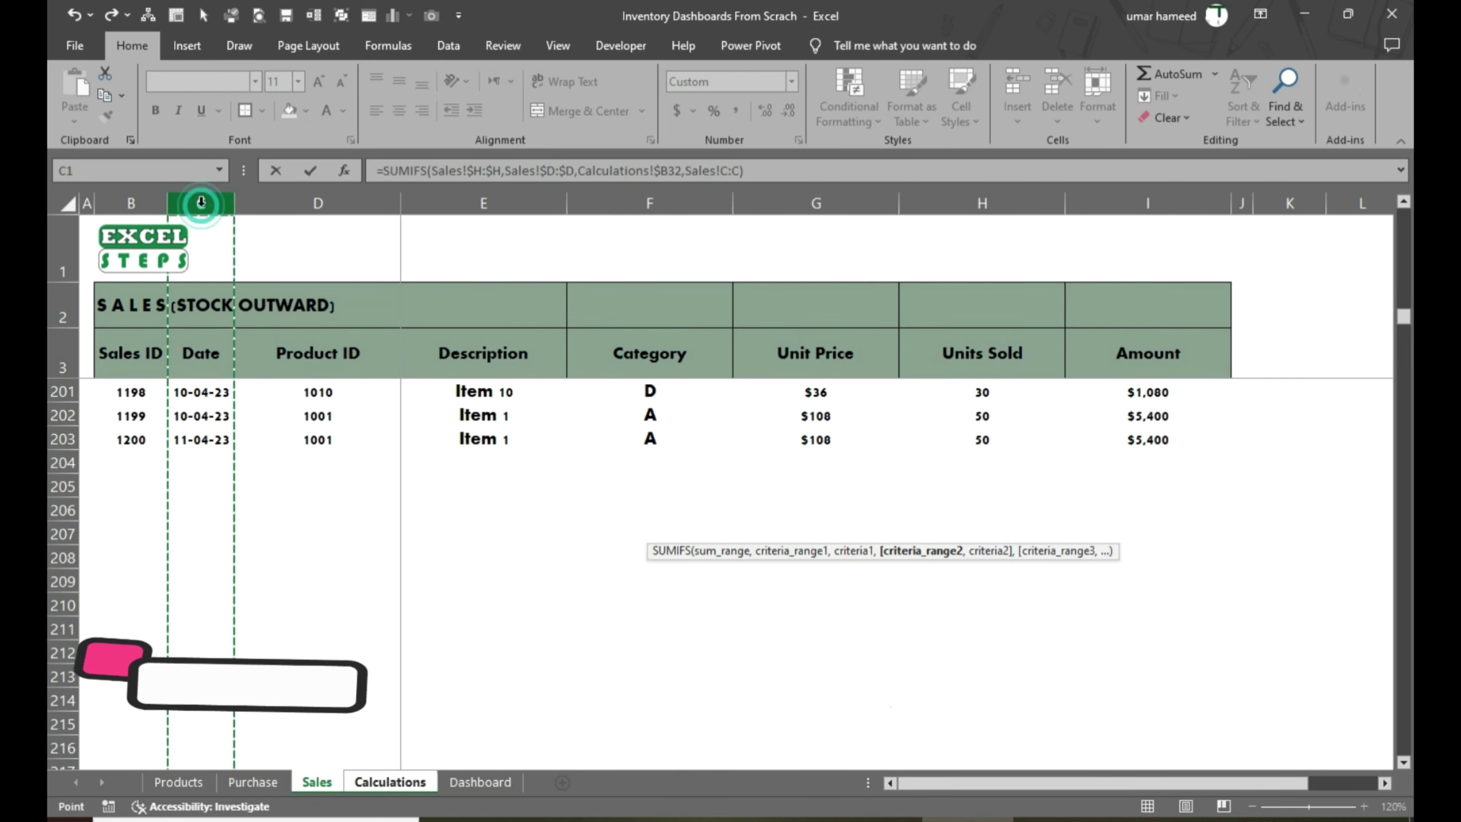
key(F4)
text(,)
click(402, 780)
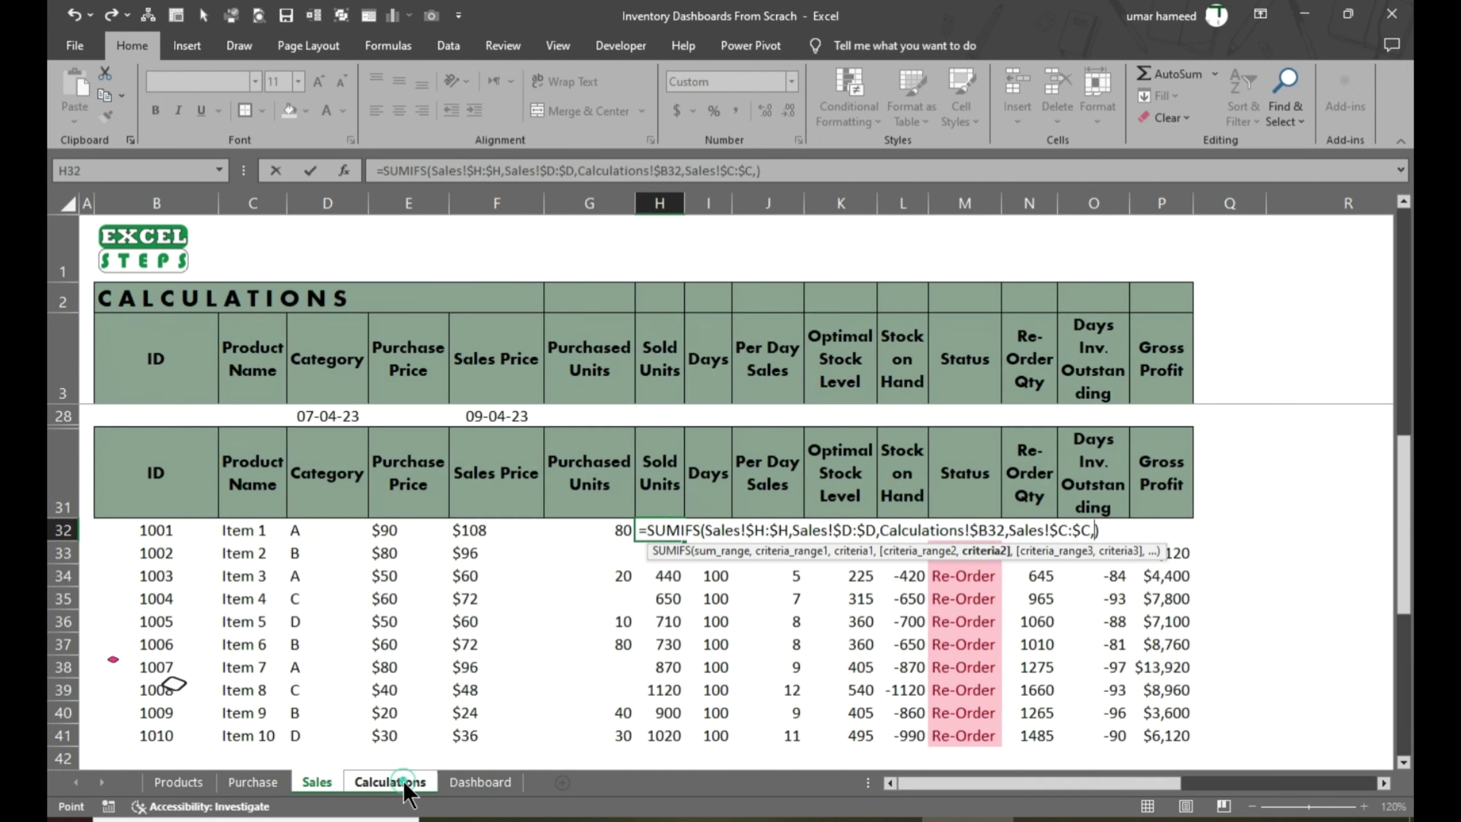
Add the criterion ">="&Calculations!$D$28 for the start date to the Sold Units formula in H32
key(BackSpace)
key(BackSpace)
key(BackSpace)
key(BackSpace)
key(BackSpace)
key(BackSpace)
key(BackSpace)
key(BackSpace)
key(BackSpace)
key(BackSpace)
key(BackSpace)
key(BackSpace)
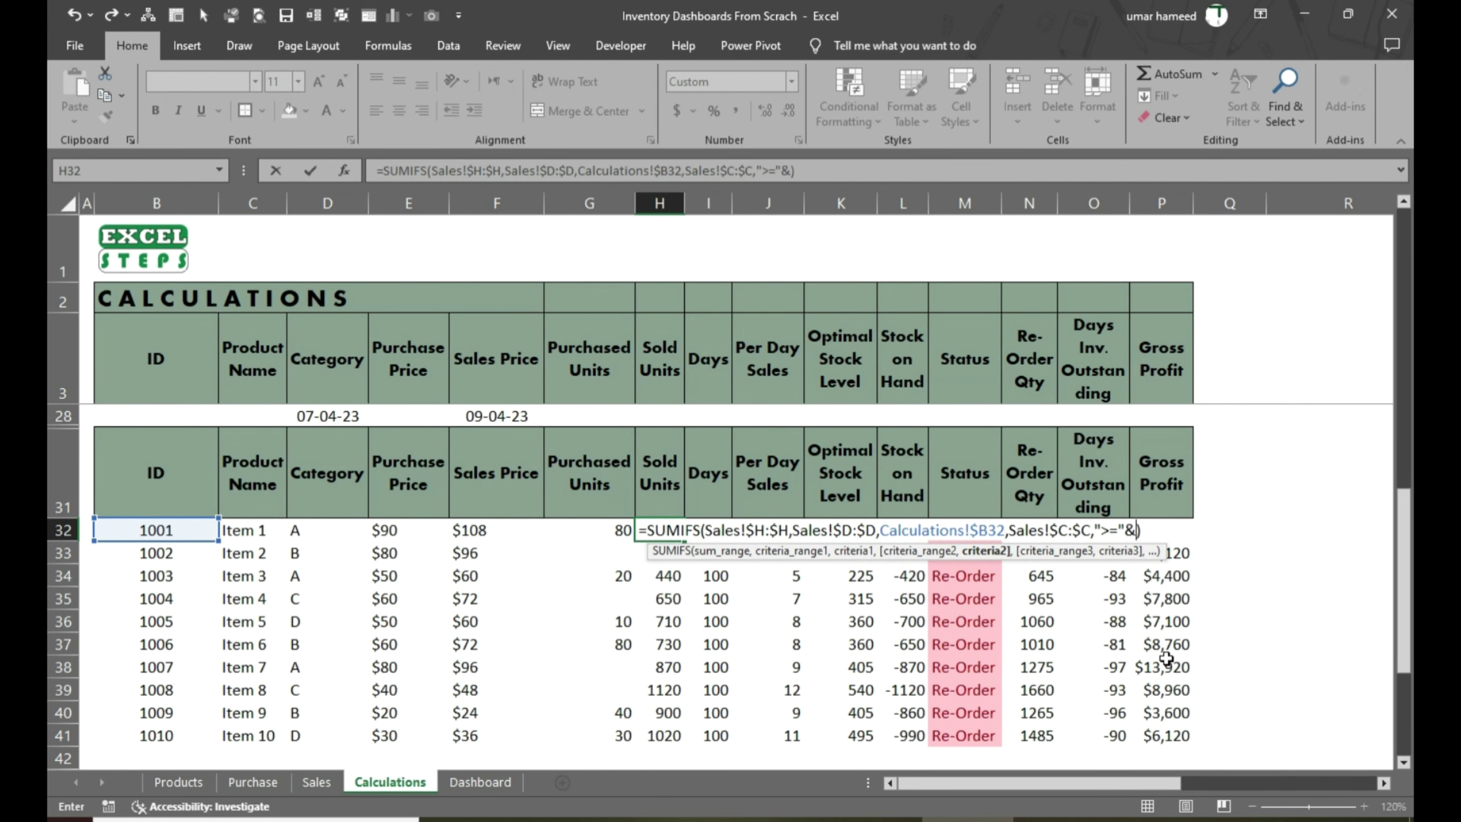
scroll(945, 671, up, 1)
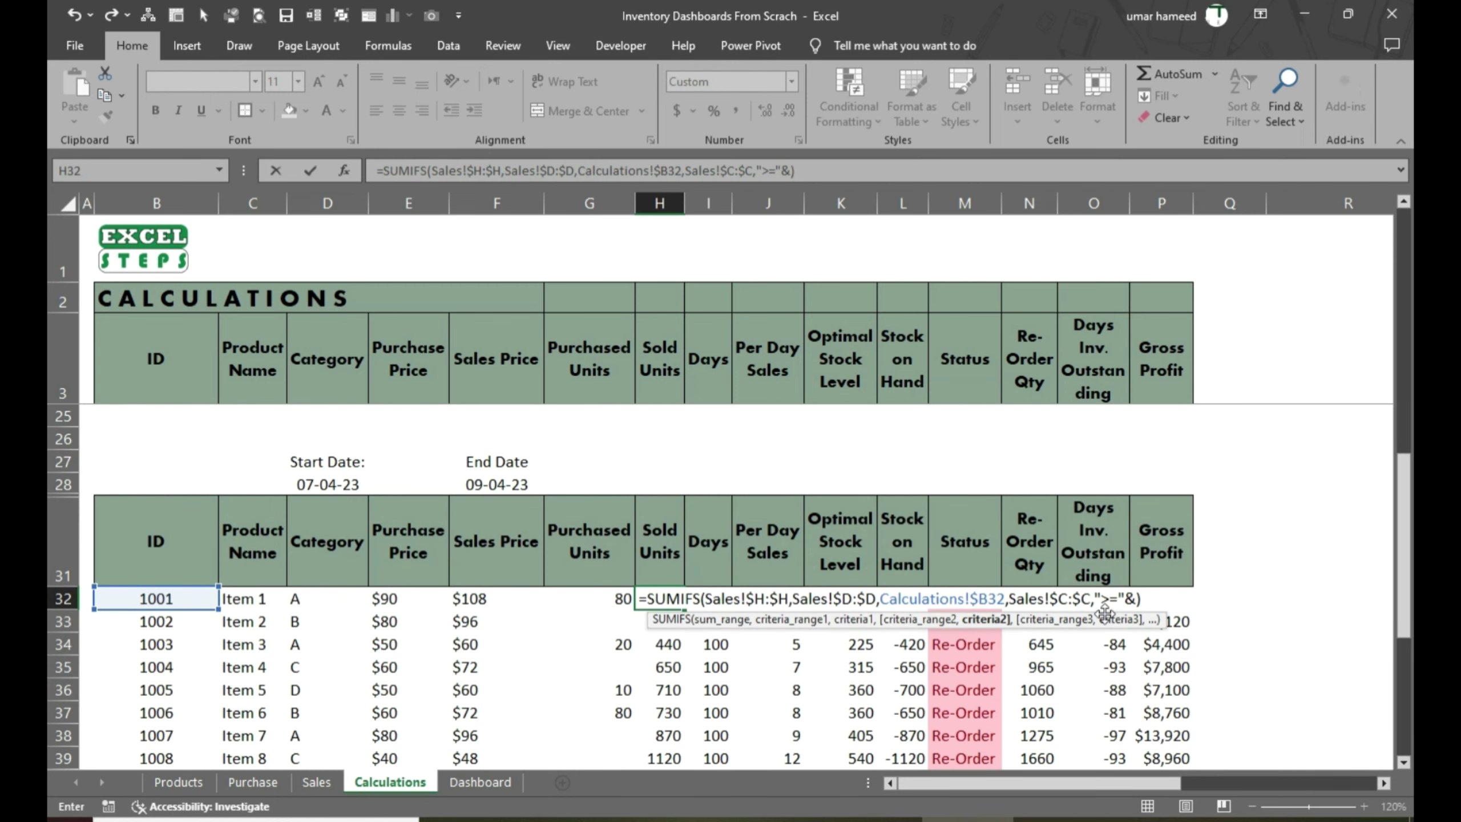
click(331, 484)
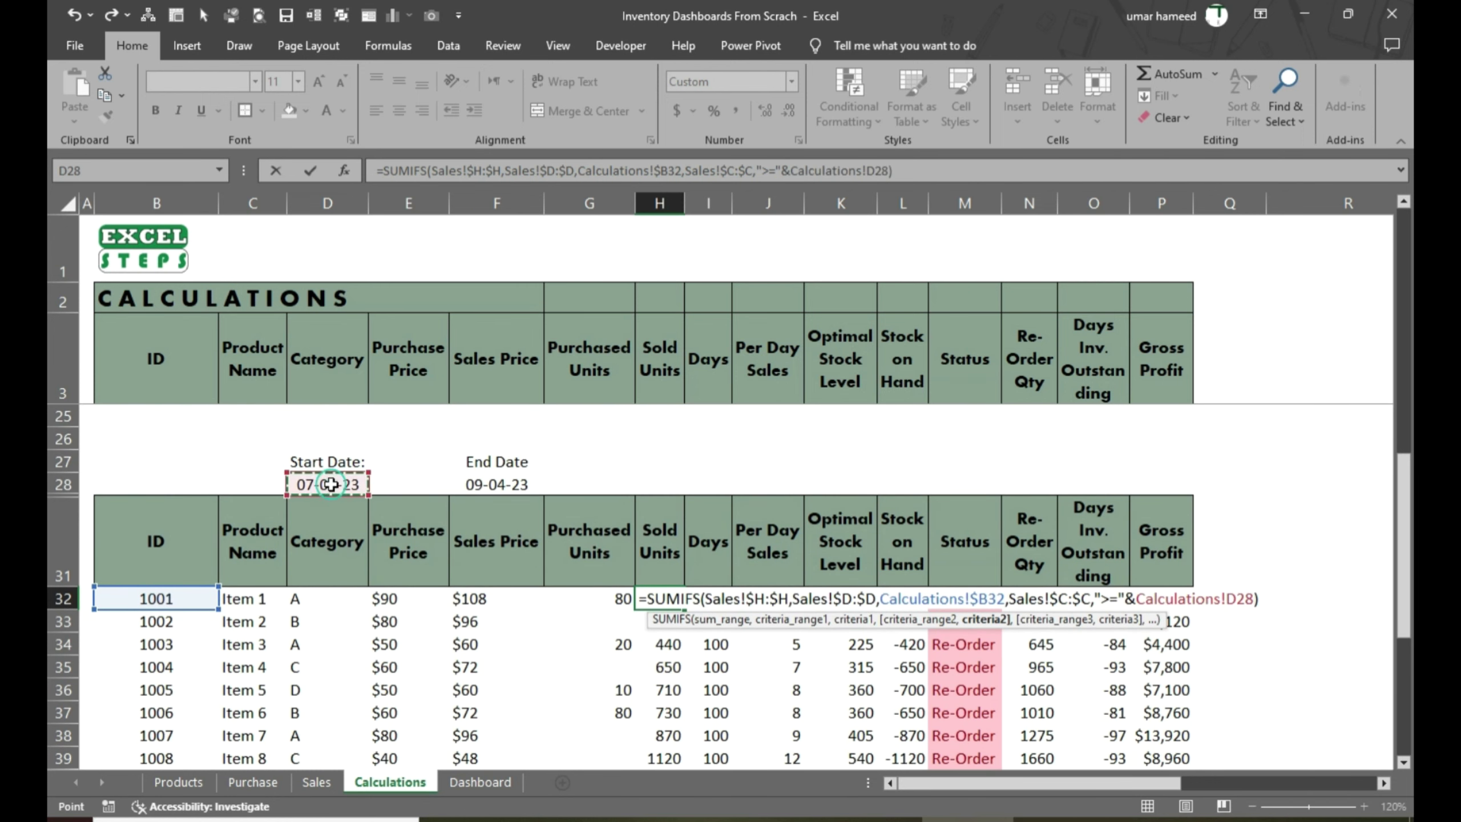
Duplicate the date condition in H32's formula, point the copy at the end date Calculations!$F$28, and enter the formula
drag(1009, 599, 1264, 596)
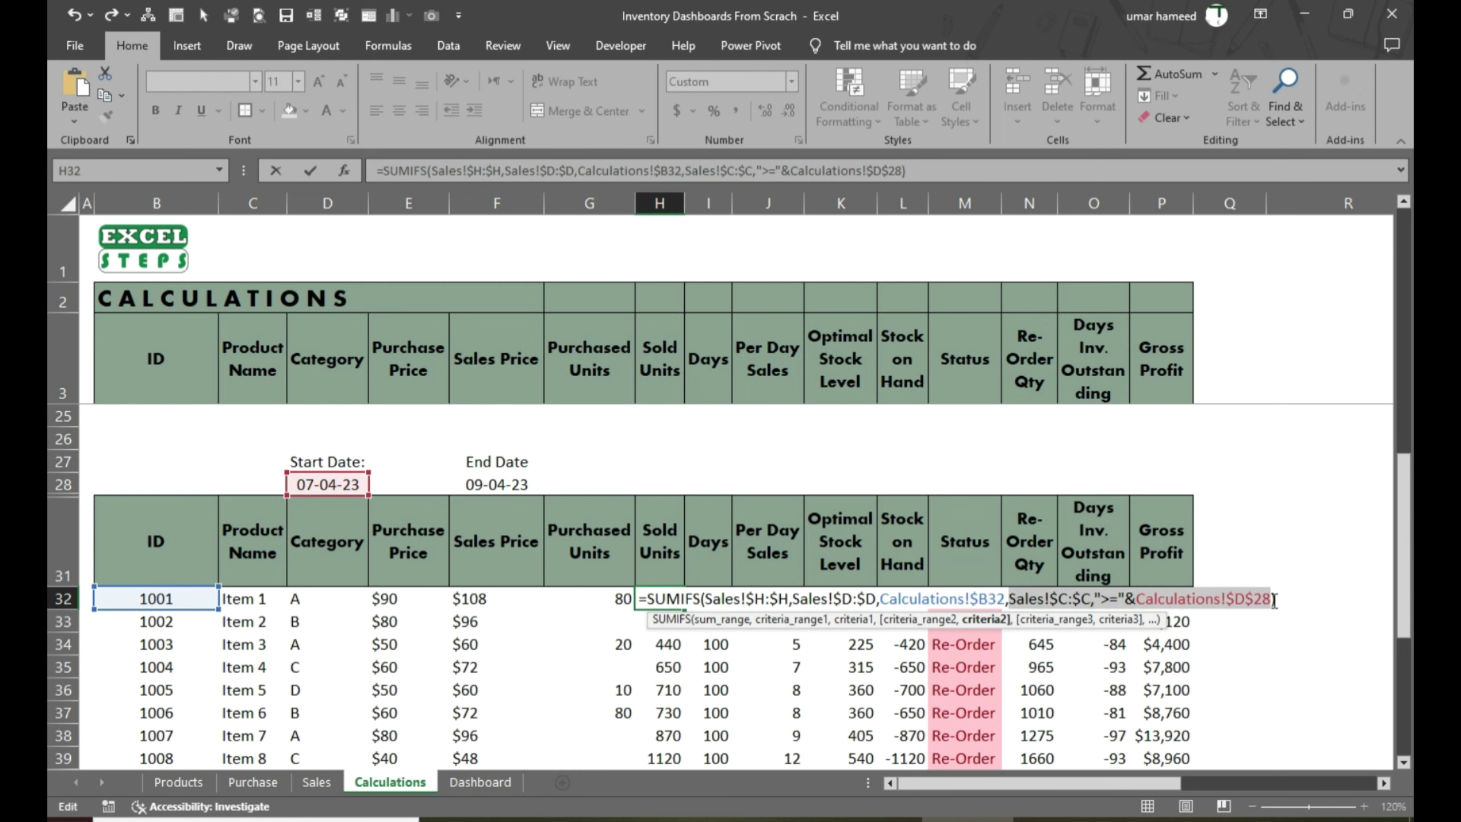
key(ctrl+c)
click(1272, 599)
text(,)
key(ctrl+v)
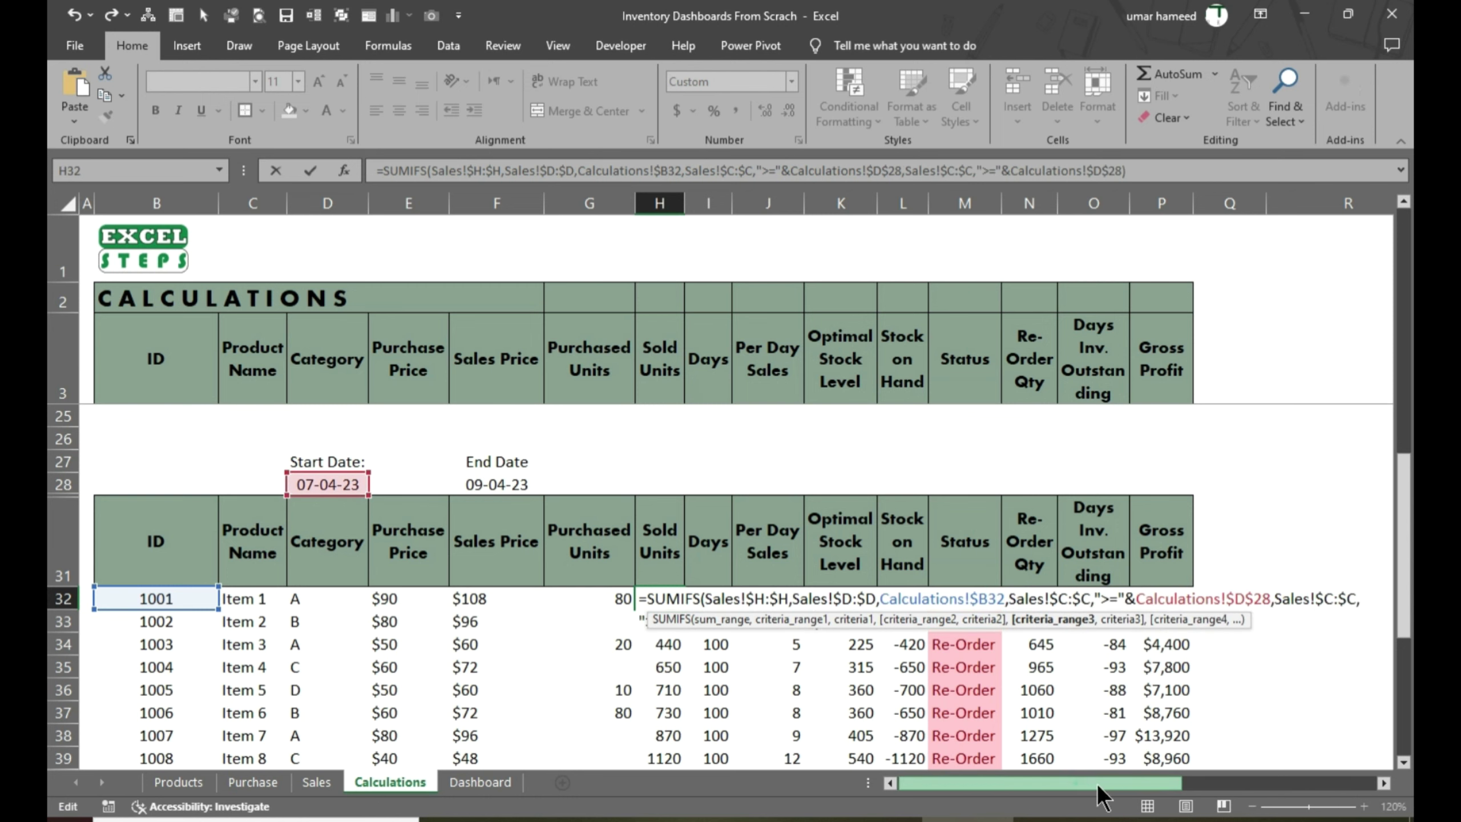
mouse_move(1097, 783)
mouse_down()
mouse_move(1175, 778)
mouse_move(1115, 782)
mouse_up()
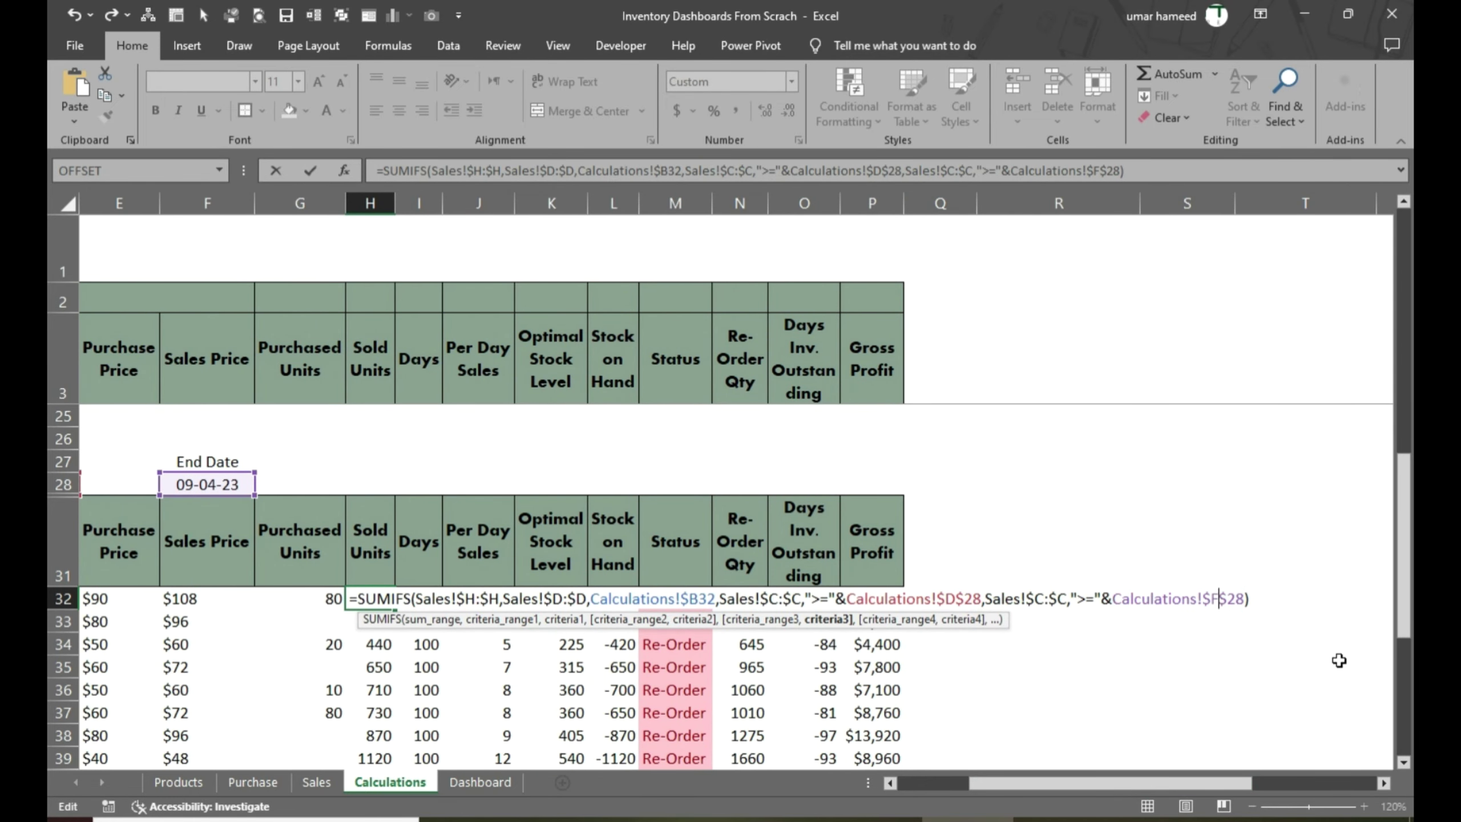
key(Tab)
Fill the Sold Units formula from H32 down to H41
click(374, 598)
double_click(394, 609)
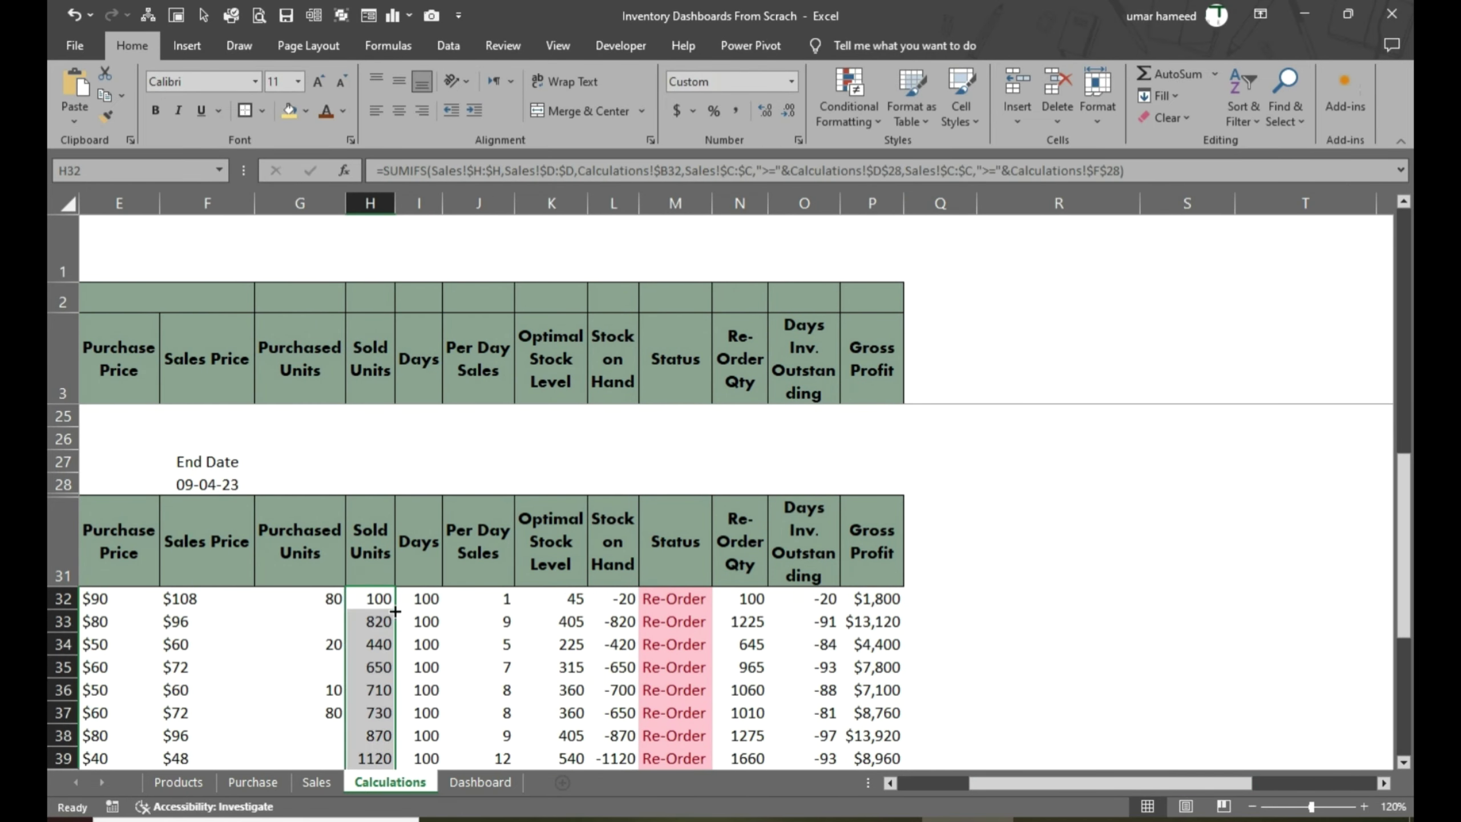
scroll(384, 677, down, 2)
scroll(362, 688, up, 1)
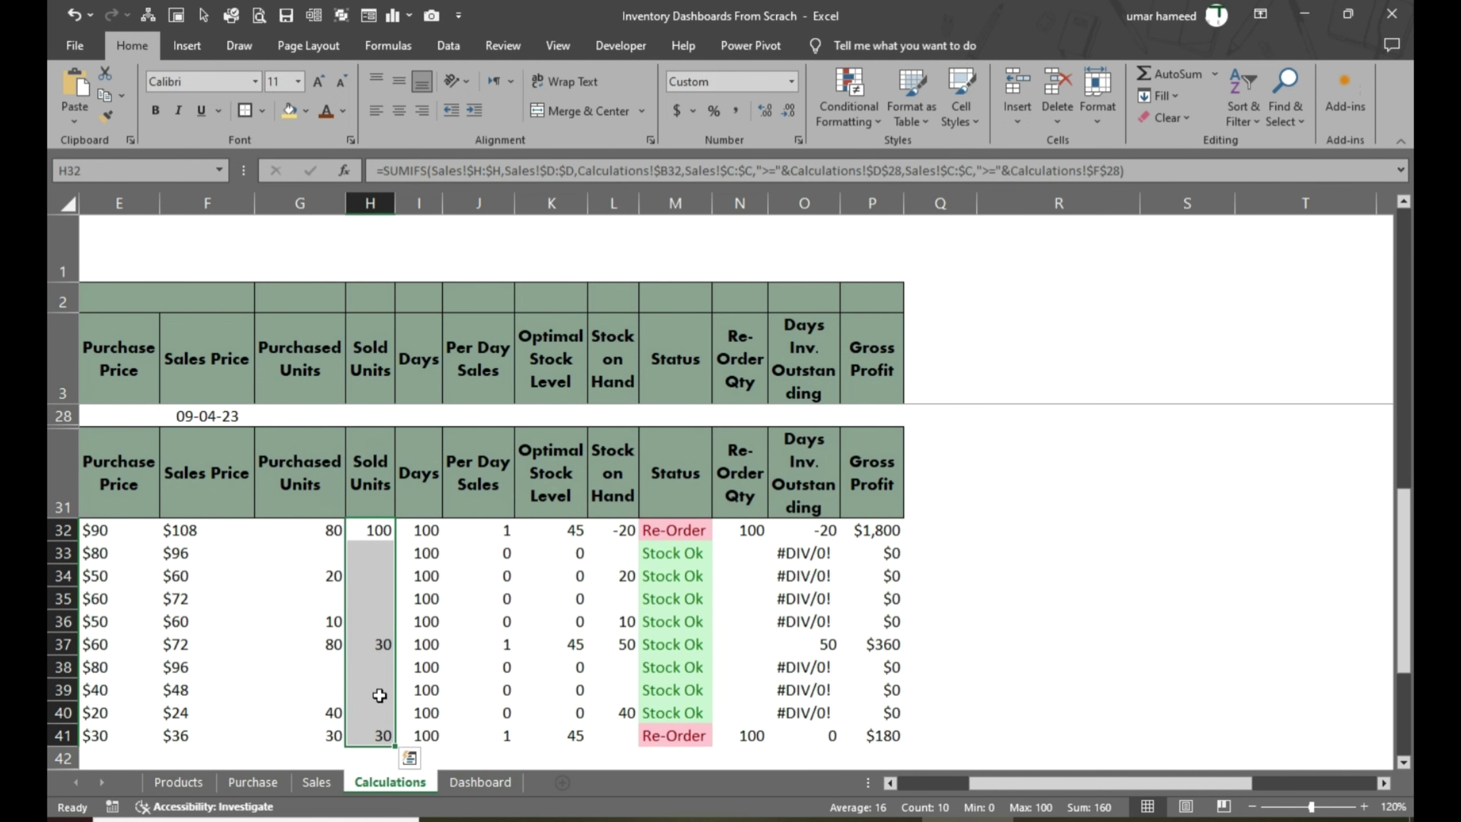
drag(1006, 782, 952, 782)
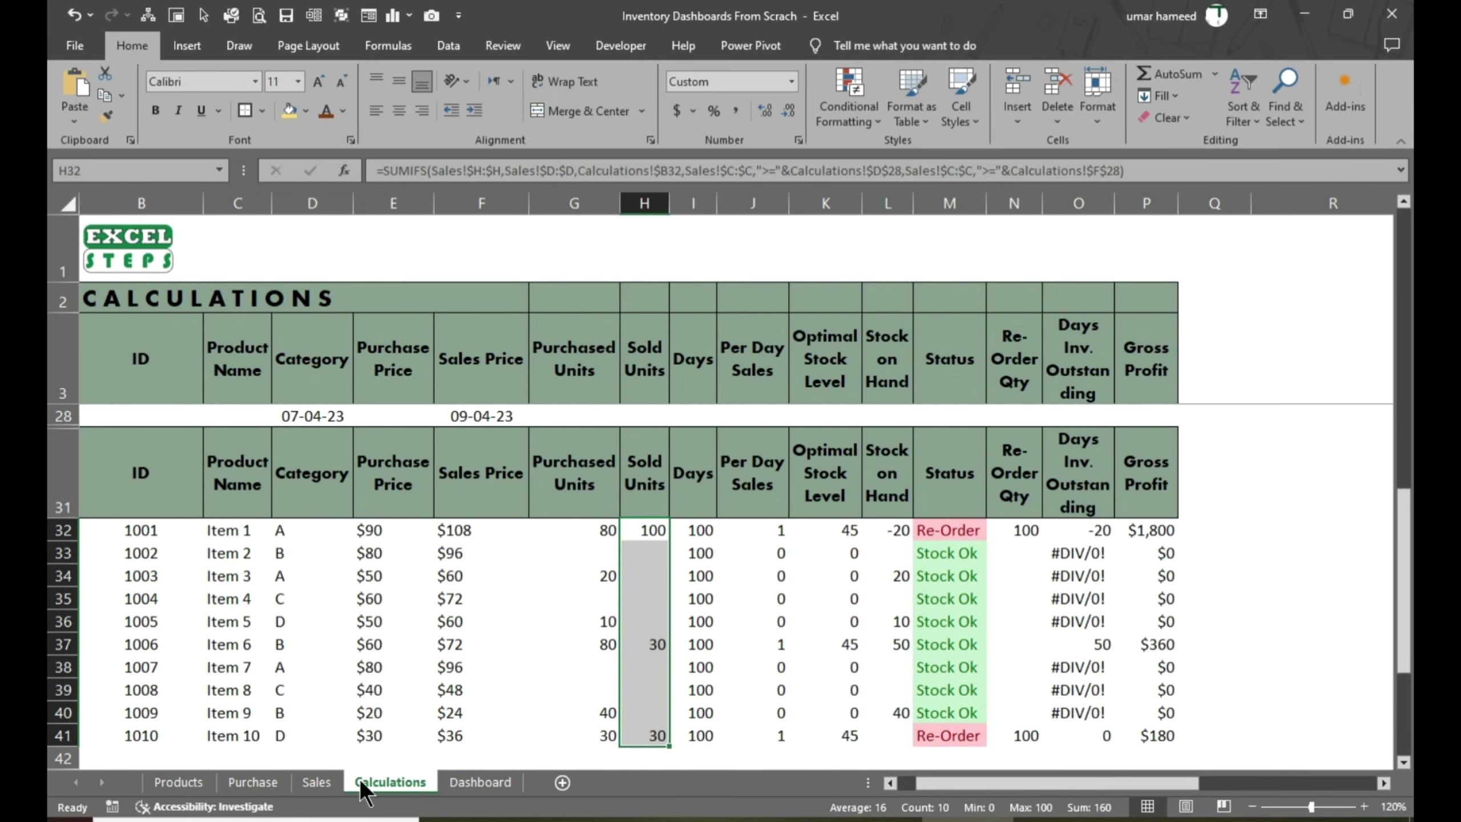
Check the dates and Units Sold on the Sales sheet against the Sold Units on Calculations
click(317, 781)
scroll(240, 486, up, 2)
scroll(240, 487, up, 1)
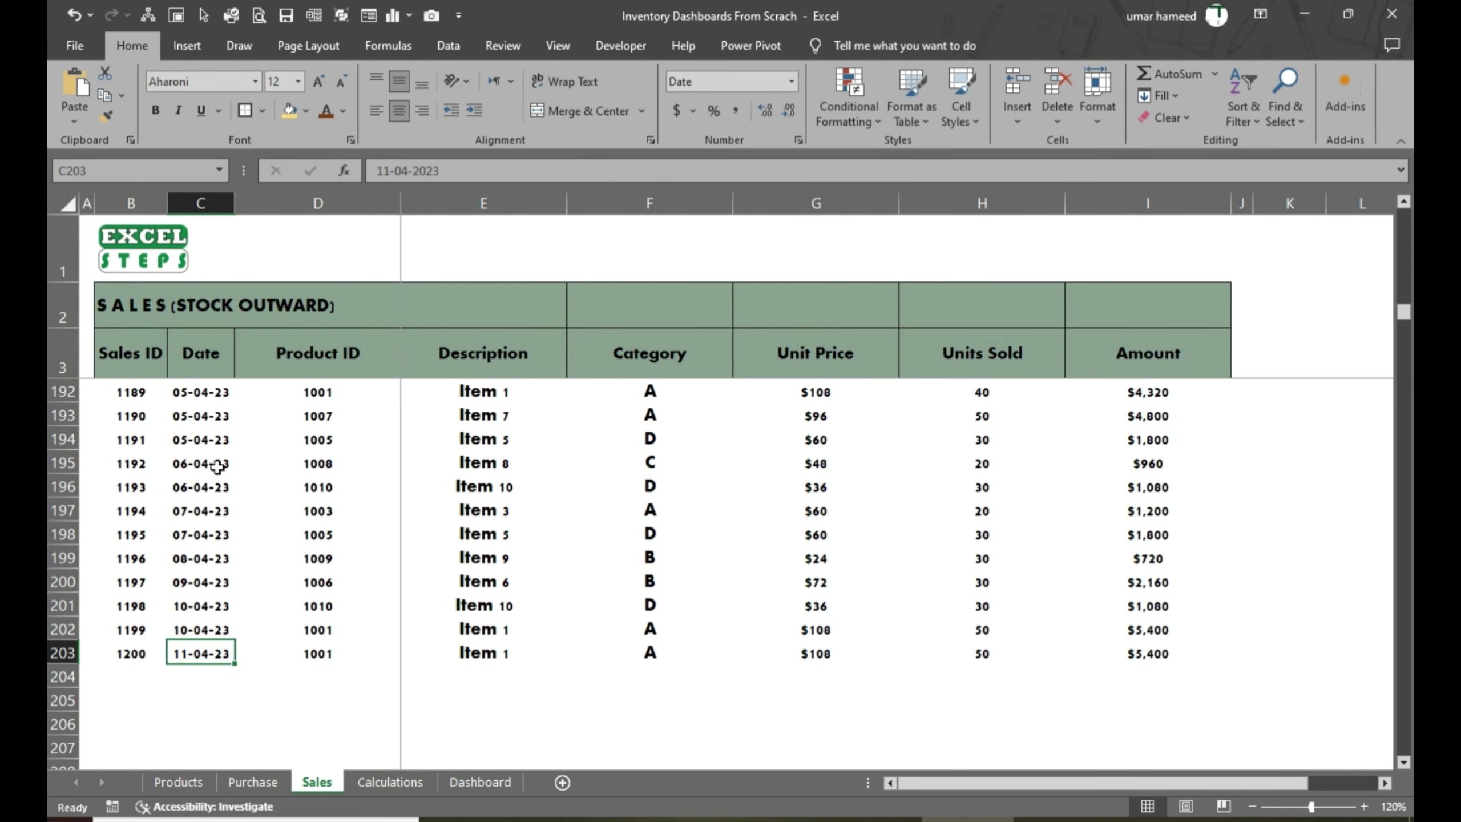
scroll(217, 466, up, 3)
drag(185, 463, 980, 683)
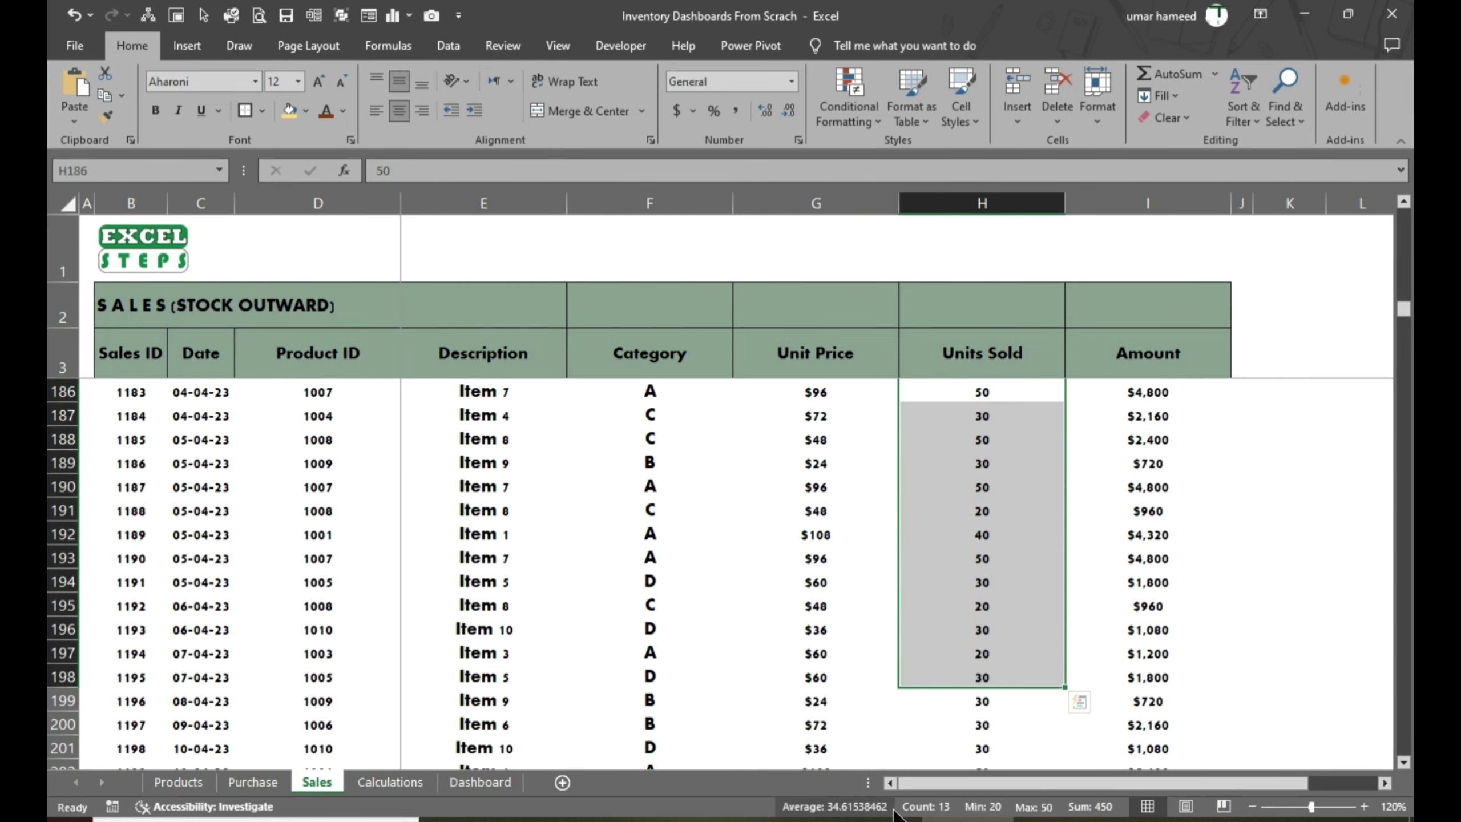
click(390, 781)
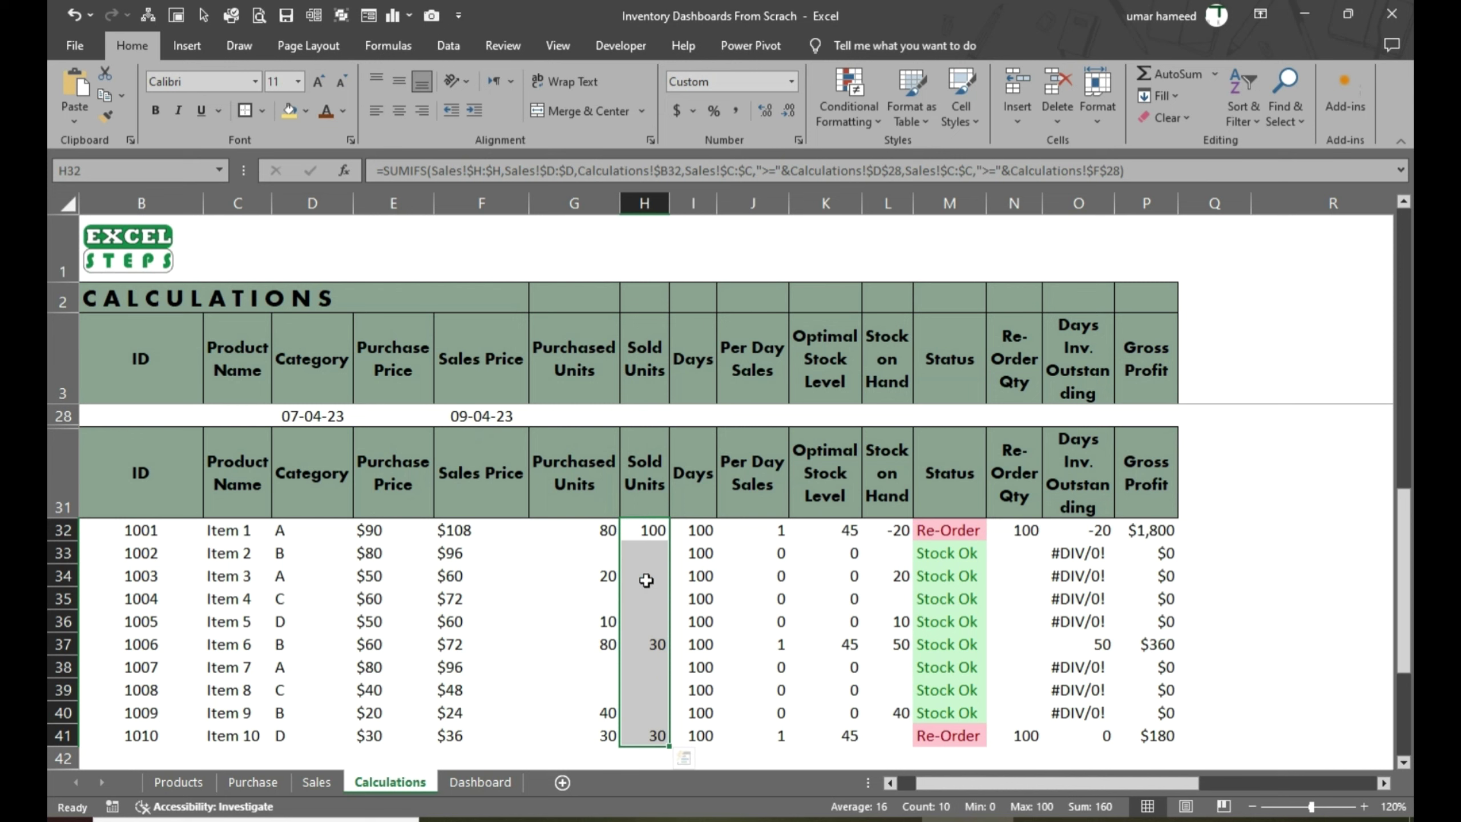
Change the end-date operator in H32's Sold Units formula to "<=" before Calculations!$F$28
key(F2)
drag(1087, 782, 967, 789)
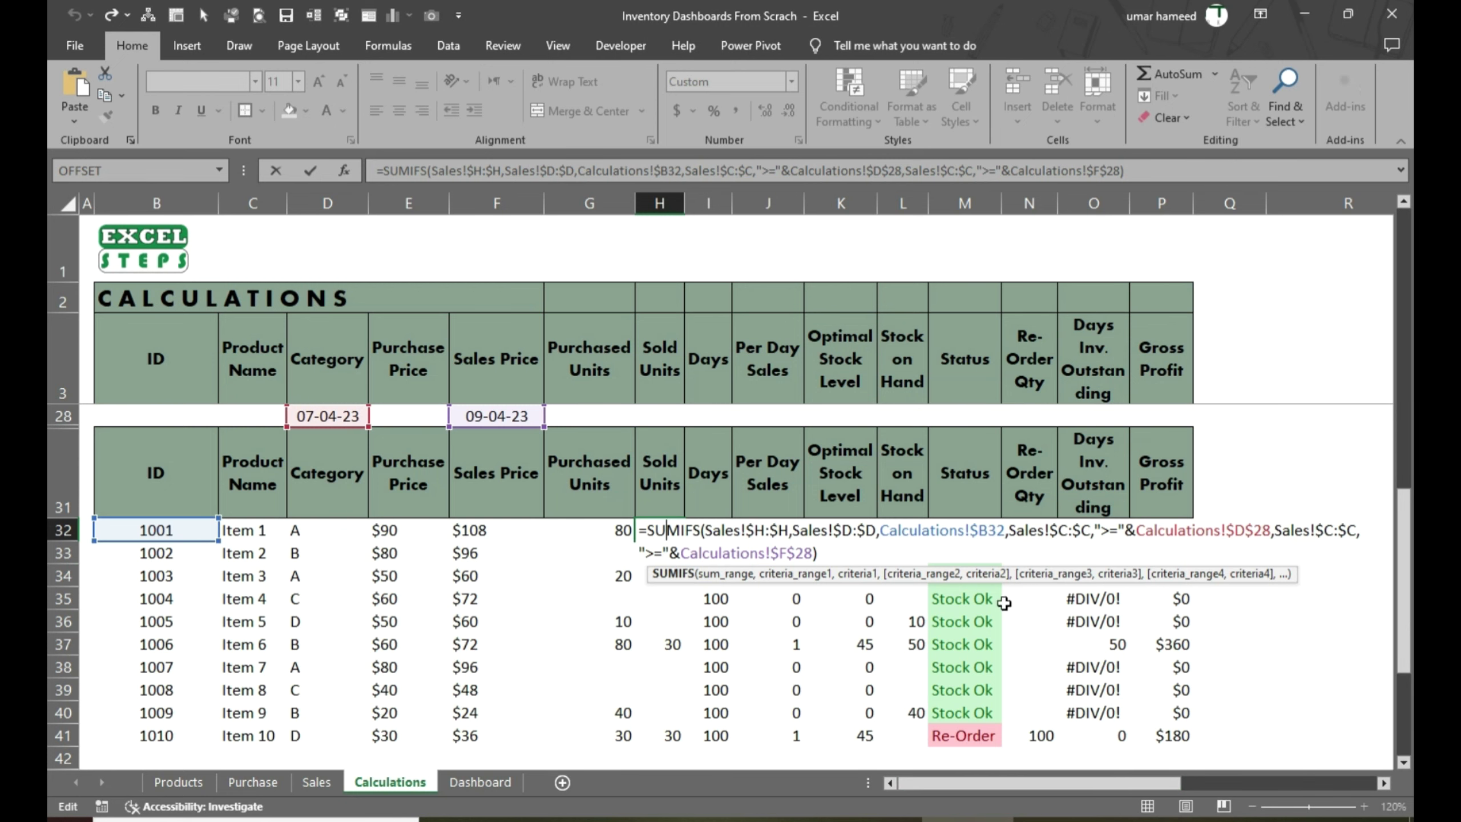
click(1384, 781)
click(1386, 780)
click(1385, 779)
click(1384, 779)
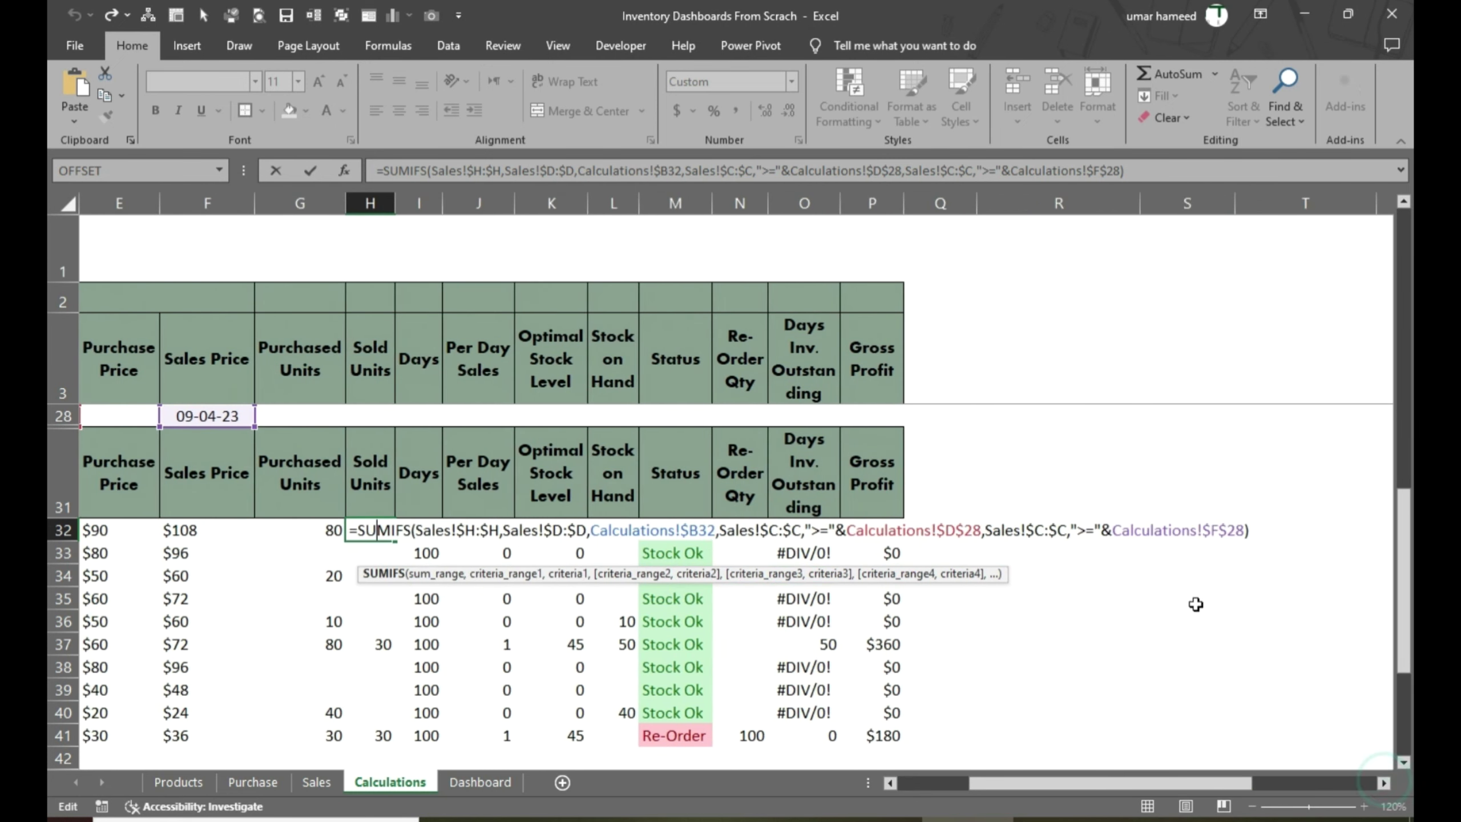
click(1081, 530)
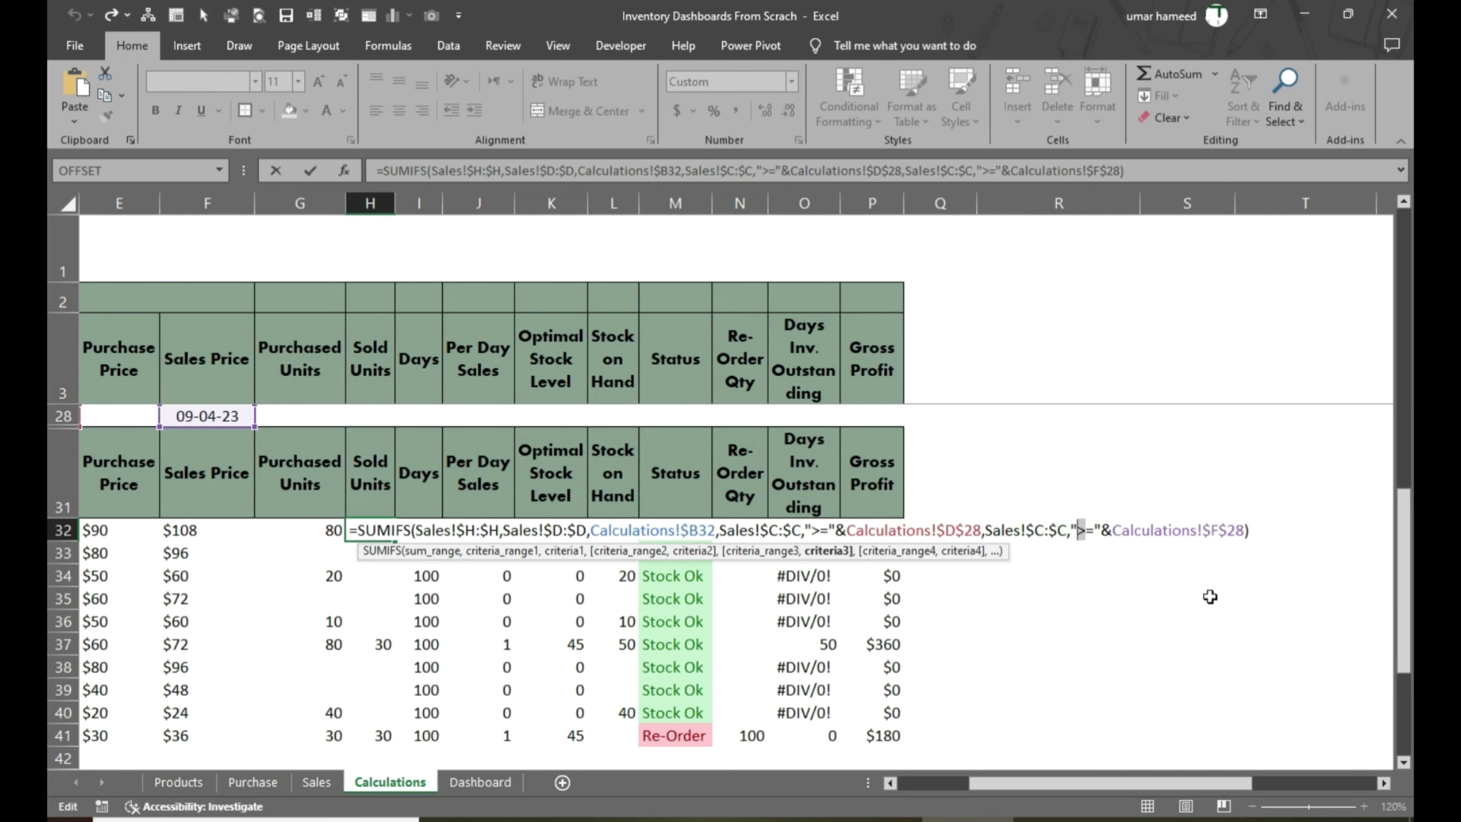
key(ctrl+Return)
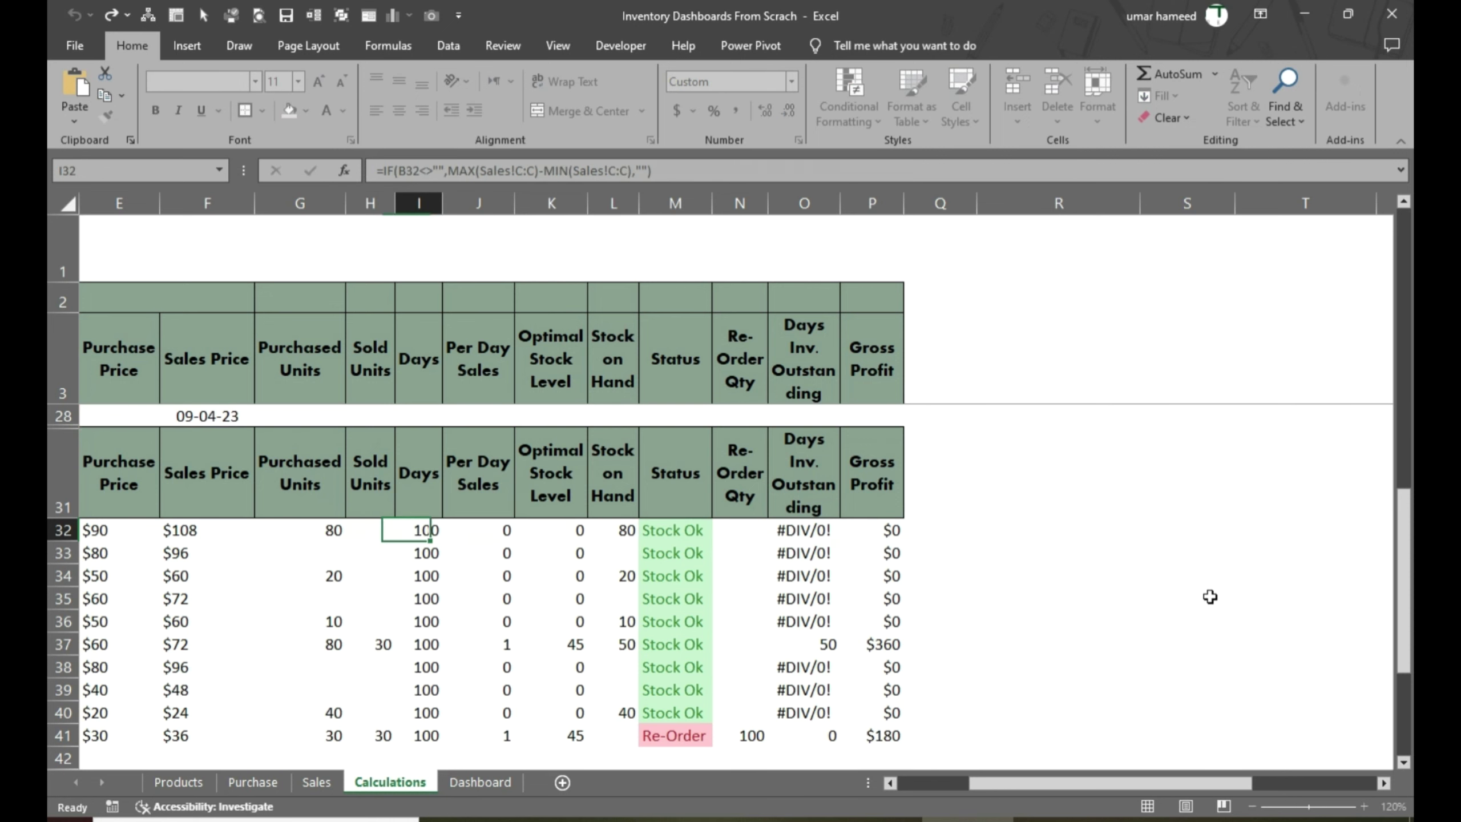
Copy the corrected Sold Units formula from H32 down through H41
key(shift+Down)
key(shift+Down)
key(shift+Down)
key(shift+Down)
key(shift+Down)
key(shift+Down)
key(shift+Down)
key(shift+Down)
key(shift+Down)
key(ctrl+d)
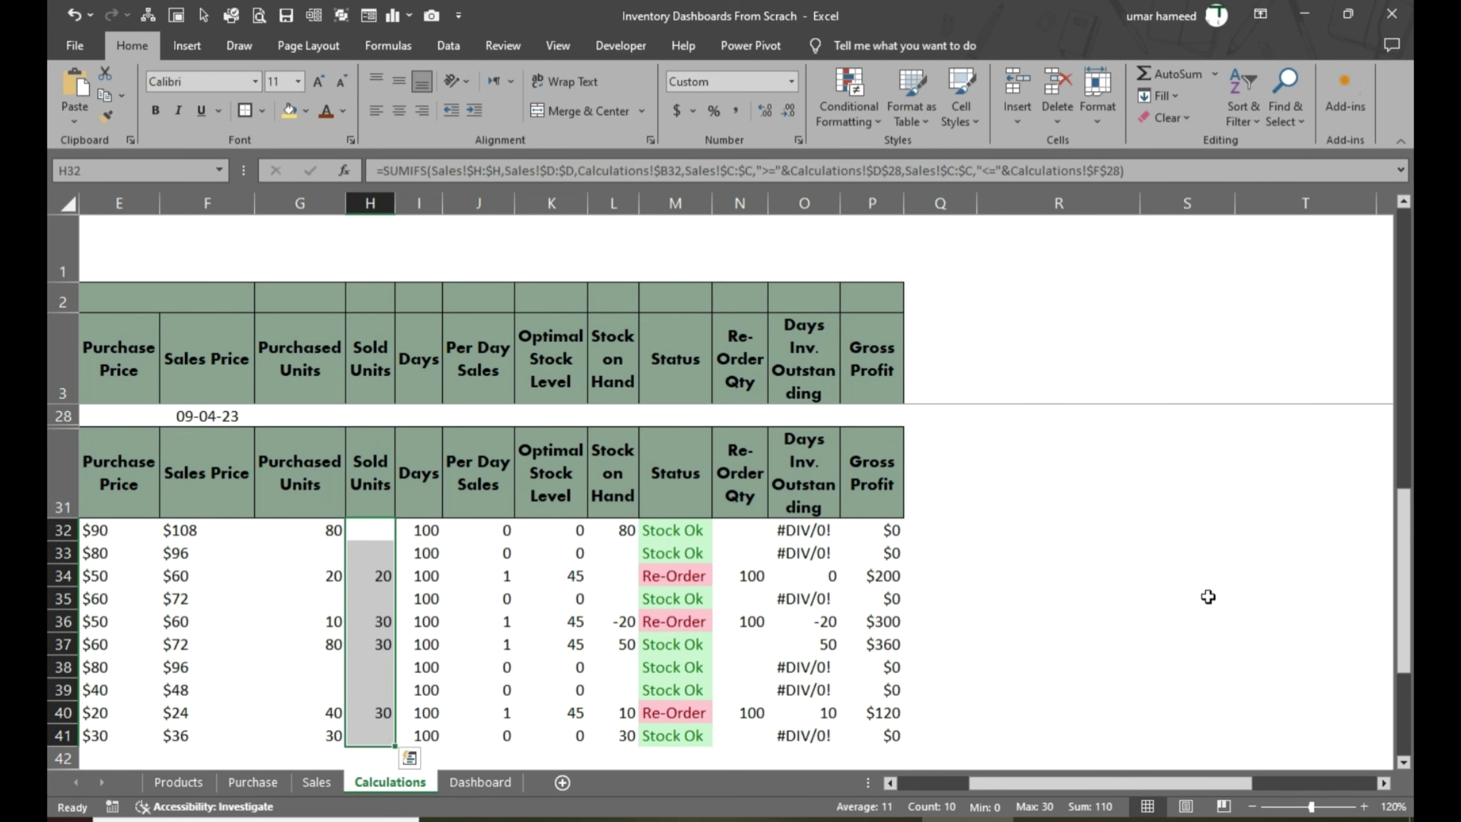
drag(1045, 782, 1010, 782)
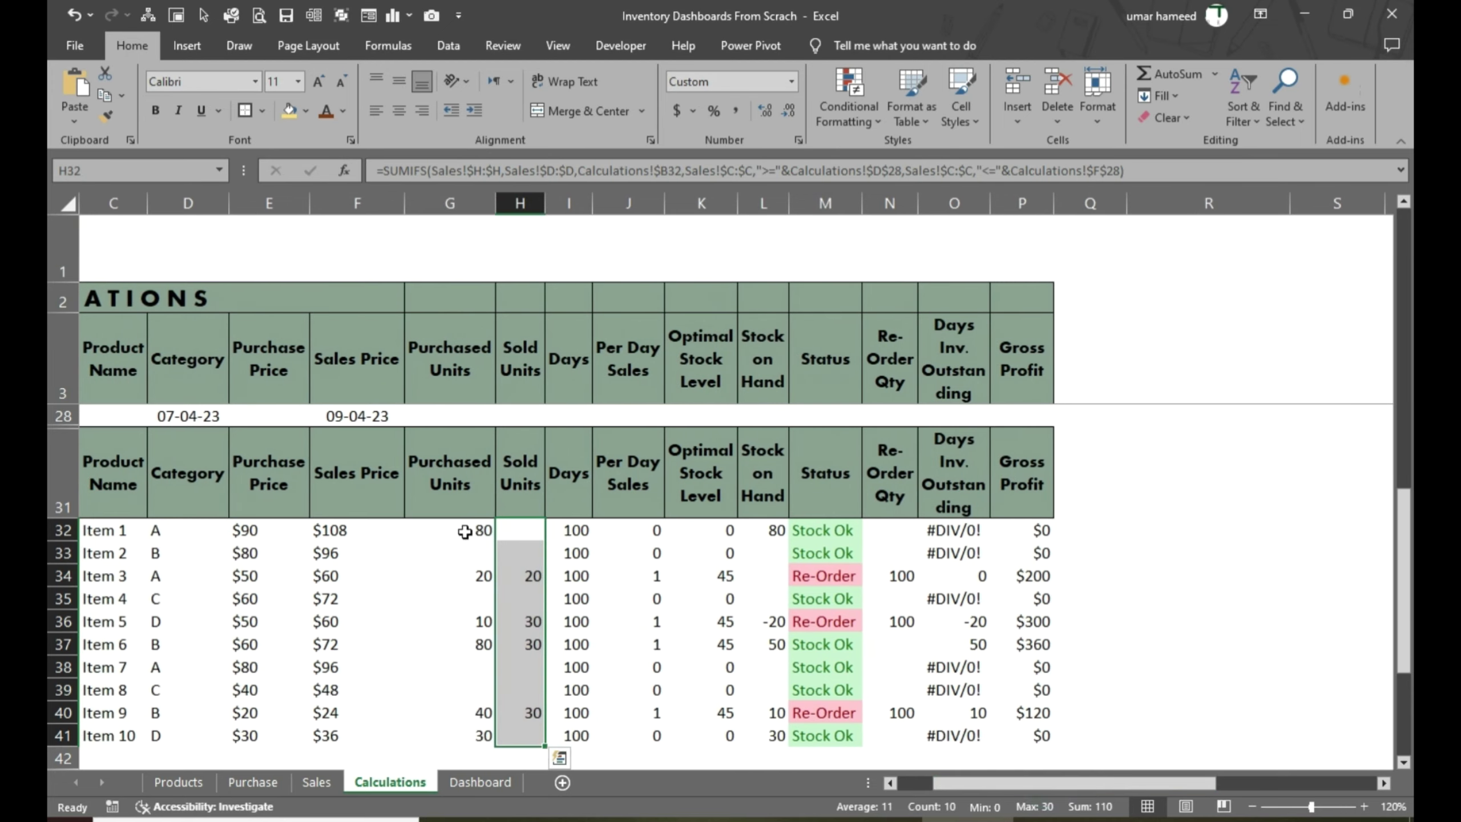
Review the SUMIFS formula in H32 and the sum of the Sold Units in H32:H41
click(480, 528)
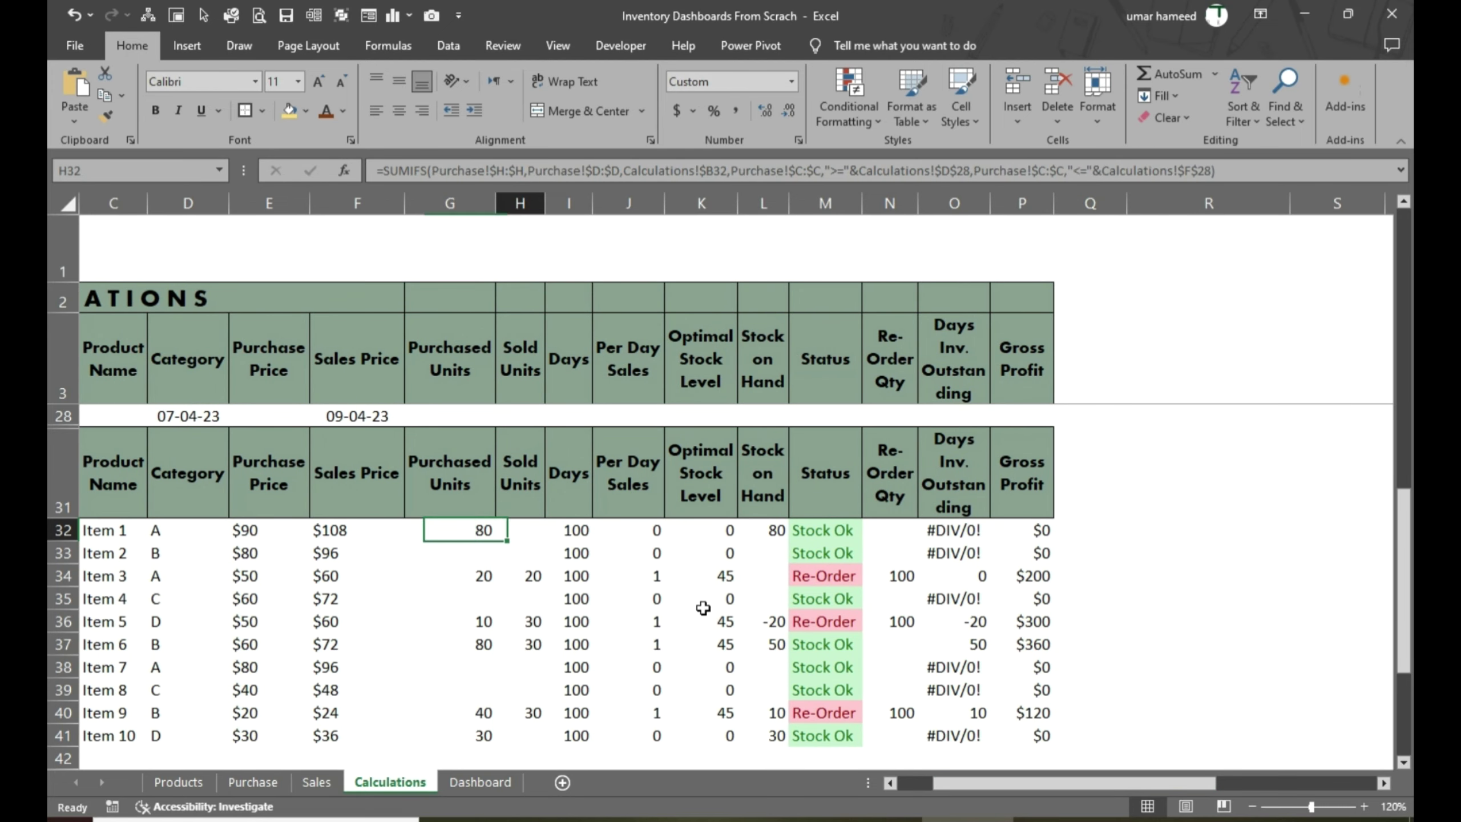
key(Right)
key(F2)
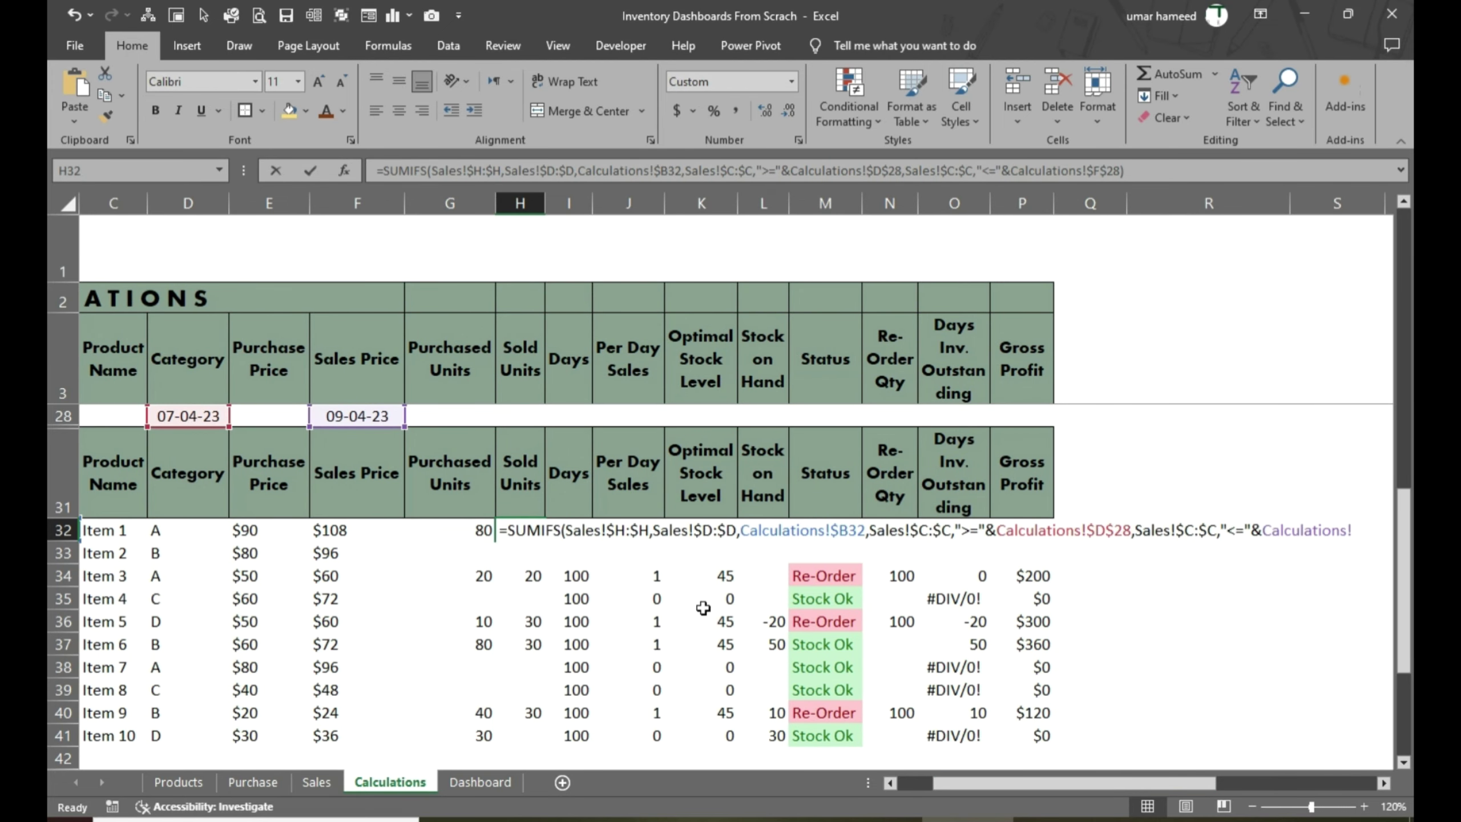
key(Escape)
key(shift+Down)
key(shift+Down)
key(shift+Down)
key(shift+Down)
key(shift+Down)
key(shift+Down)
key(shift+Down)
key(shift+Down)
key(shift+Down)
Compare the Purchased Units total of G32:G41 with the Units Received in H197:H202 on the Purchase sheet
key(Left)
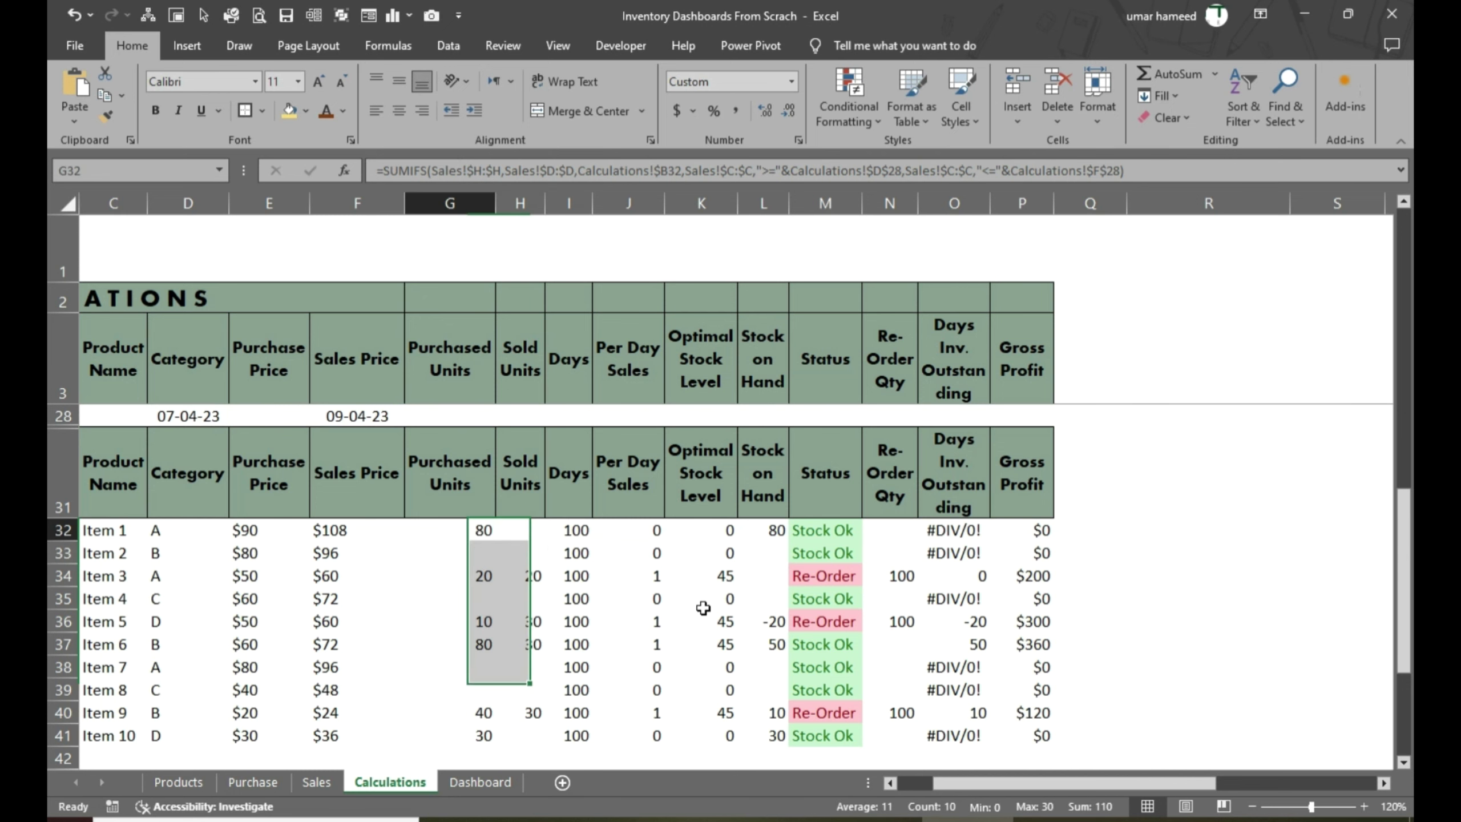
key(shift+Down)
key(shift+Down)
key(shift+Down)
key(shift+Down)
key(shift+Down)
key(shift+Down)
key(shift+Down)
key(shift+Down)
key(shift+Down)
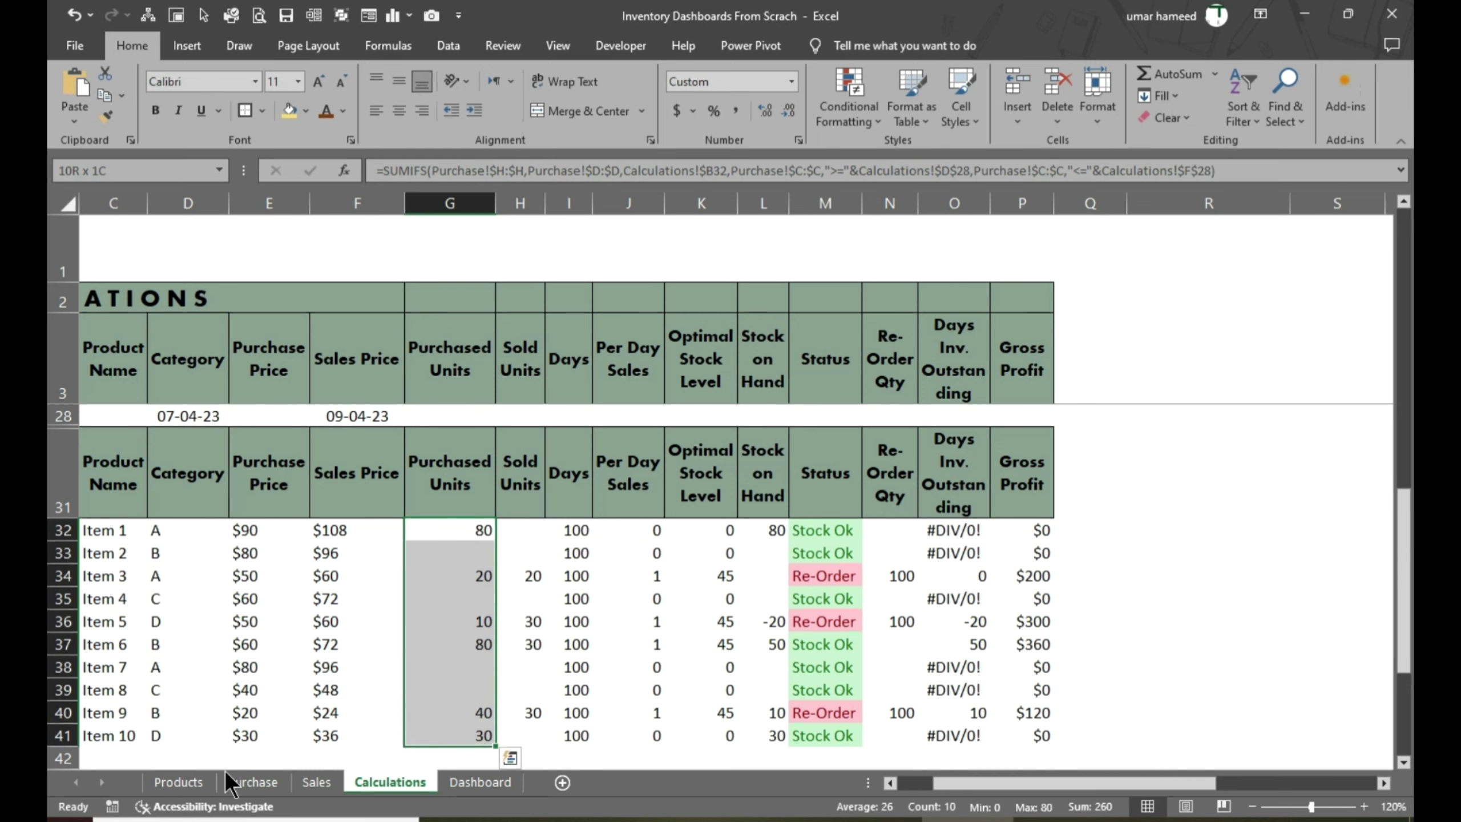
click(230, 781)
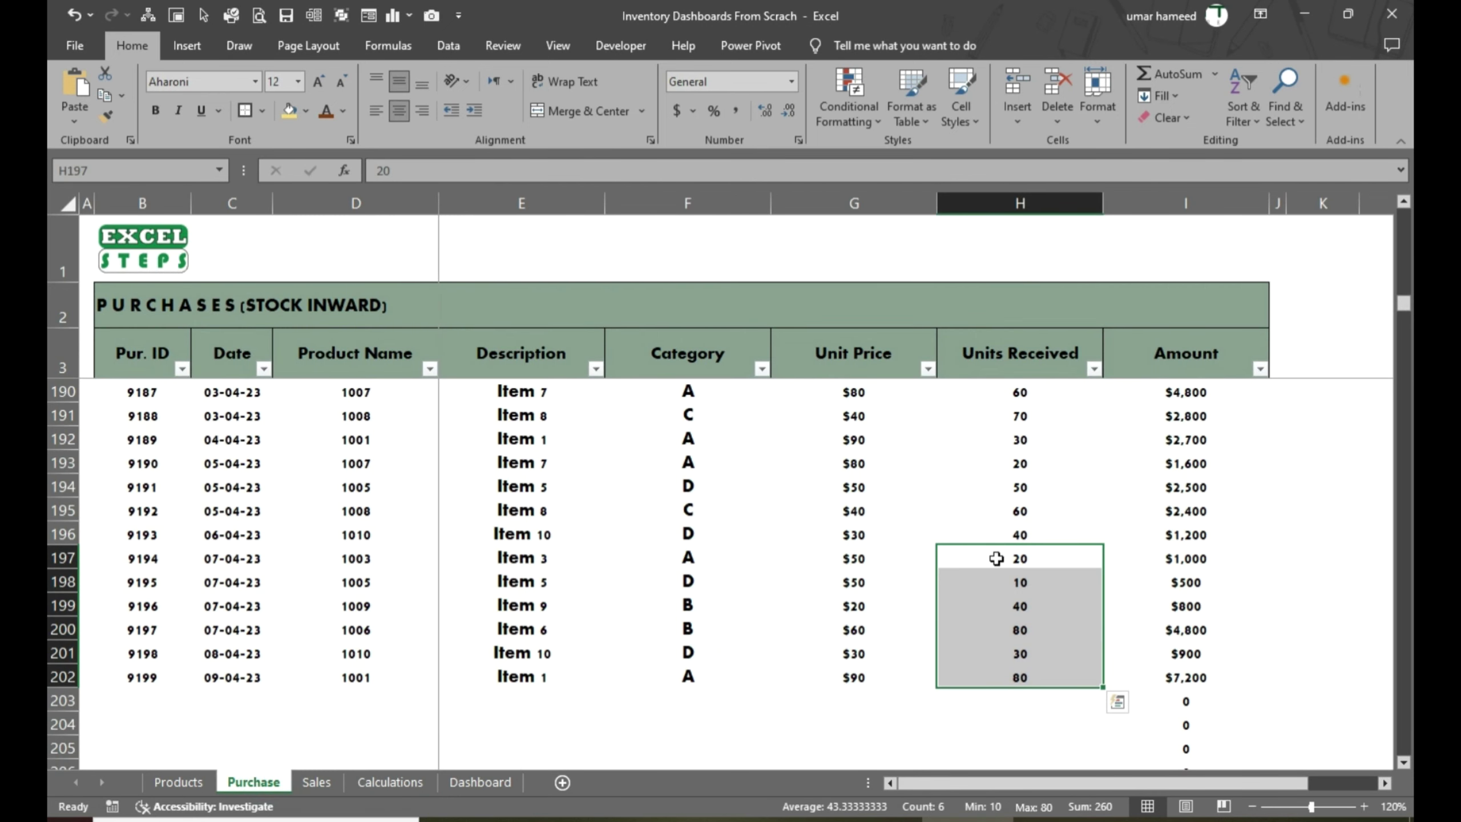
key(ctrl+Page_Down)
key(ctrl+Page_Down)
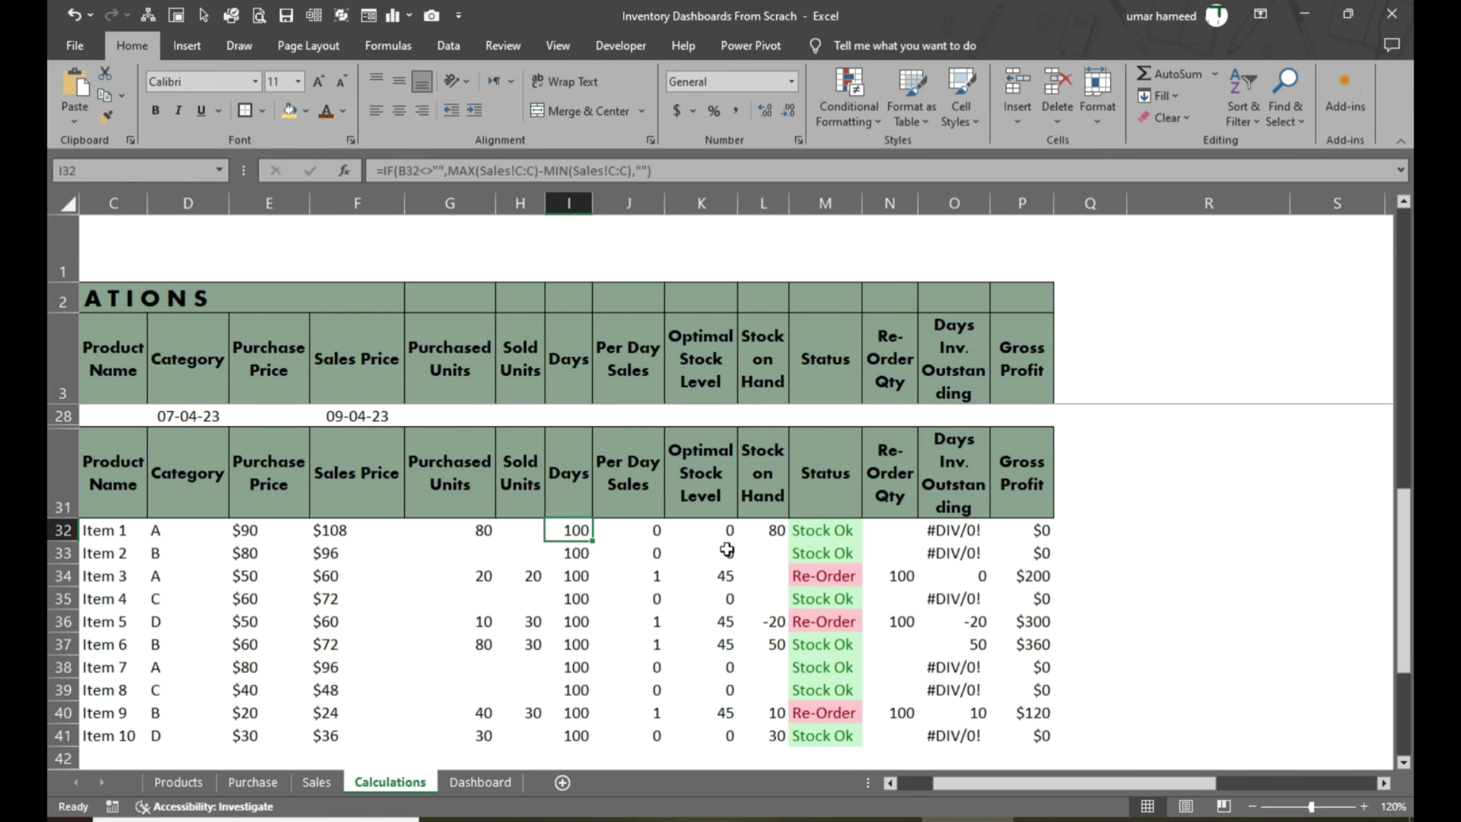
Replace the Days formula in I32 of Calculations with the end date minus the start date, =F28-D28
drag(1082, 784, 1035, 785)
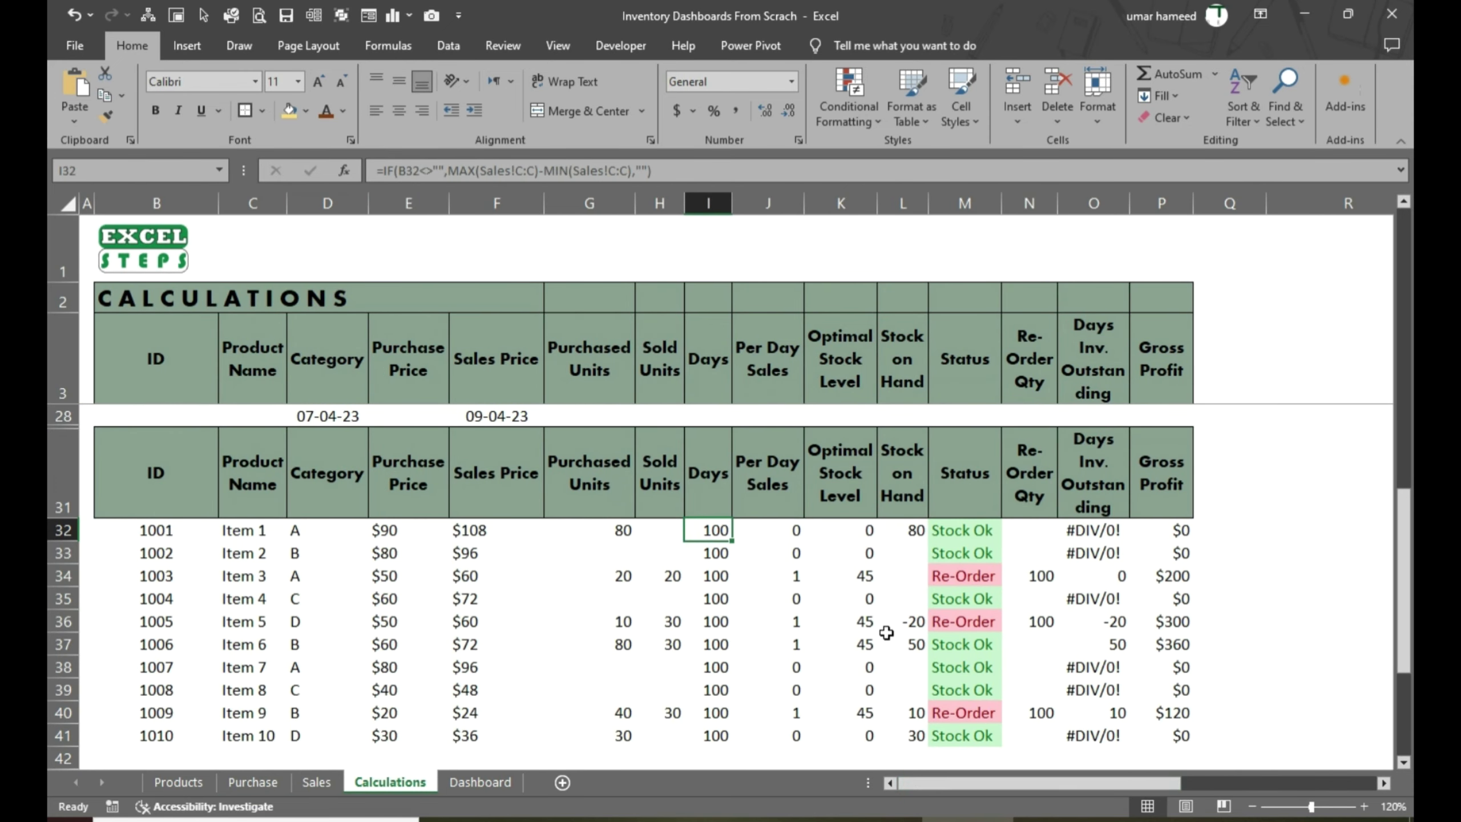
key(F2)
key(Escape)
text(=)
key(Up)
key(Up)
key(Up)
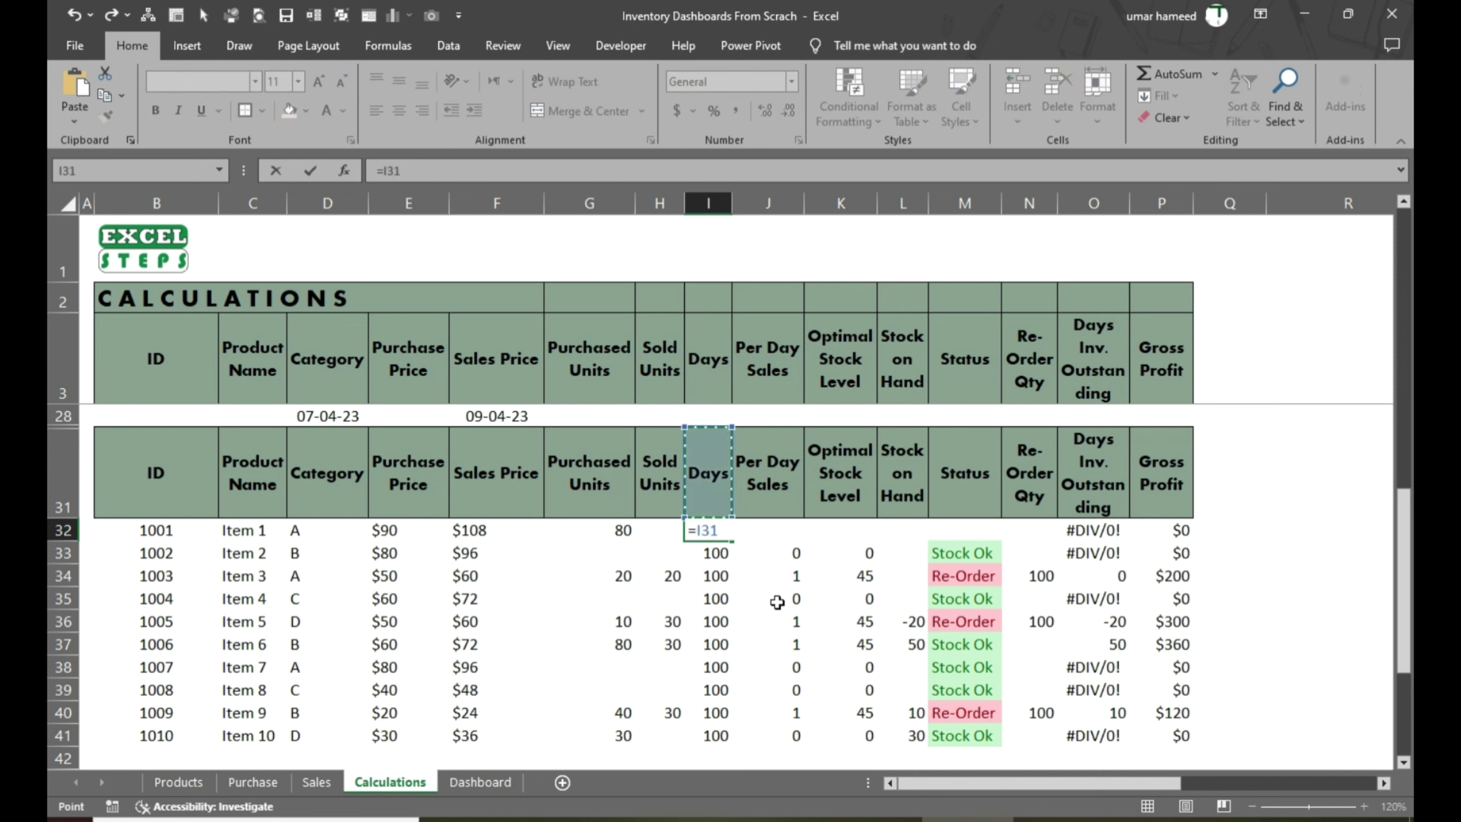
key(Left)
key(Left)
key(Left)
key(Down)
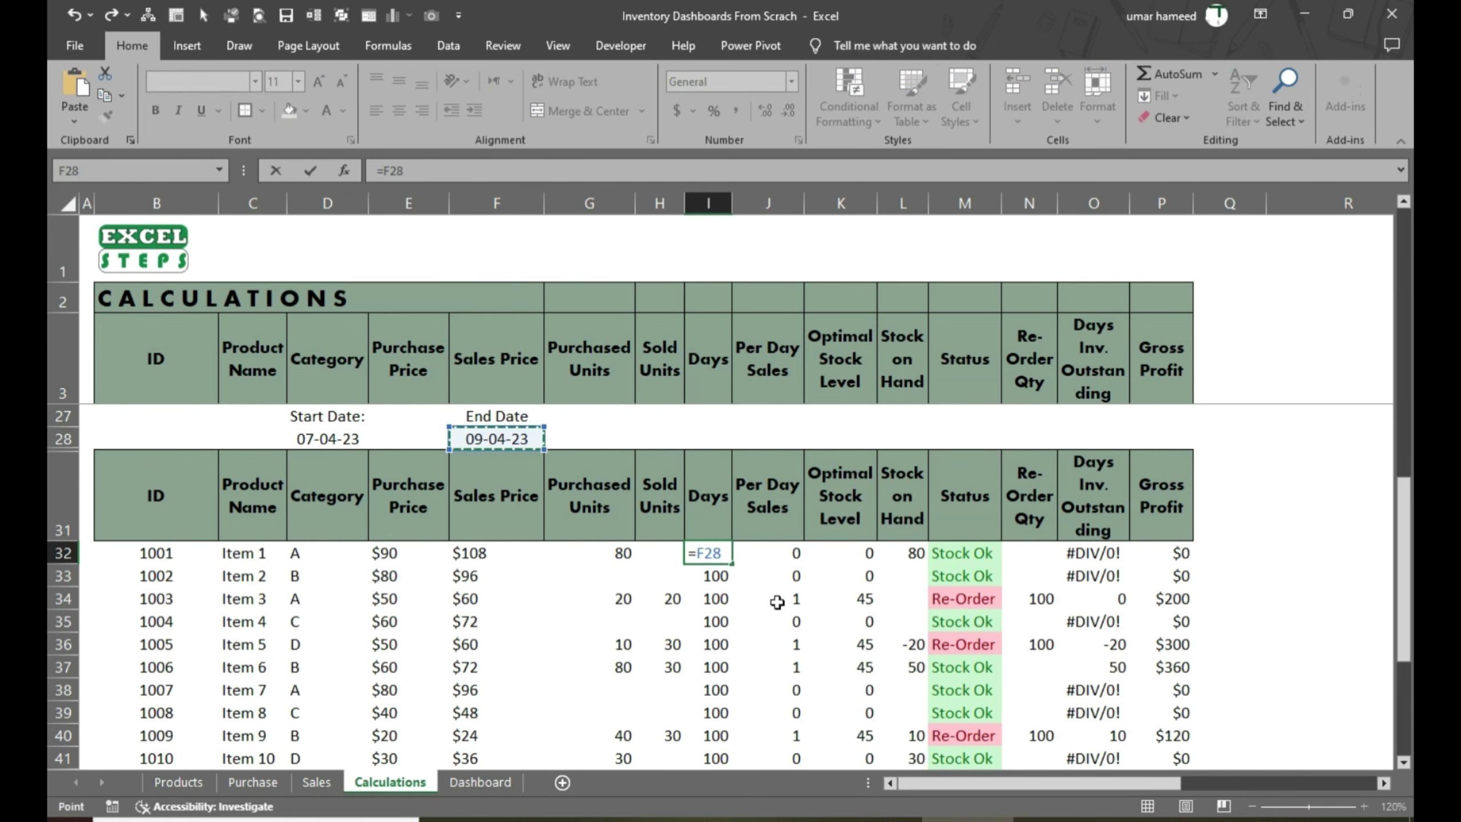
text(-)
key(Left)
key(Left)
key(Left)
key(Left)
key(Up)
key(Up)
key(Left)
key(Tab)
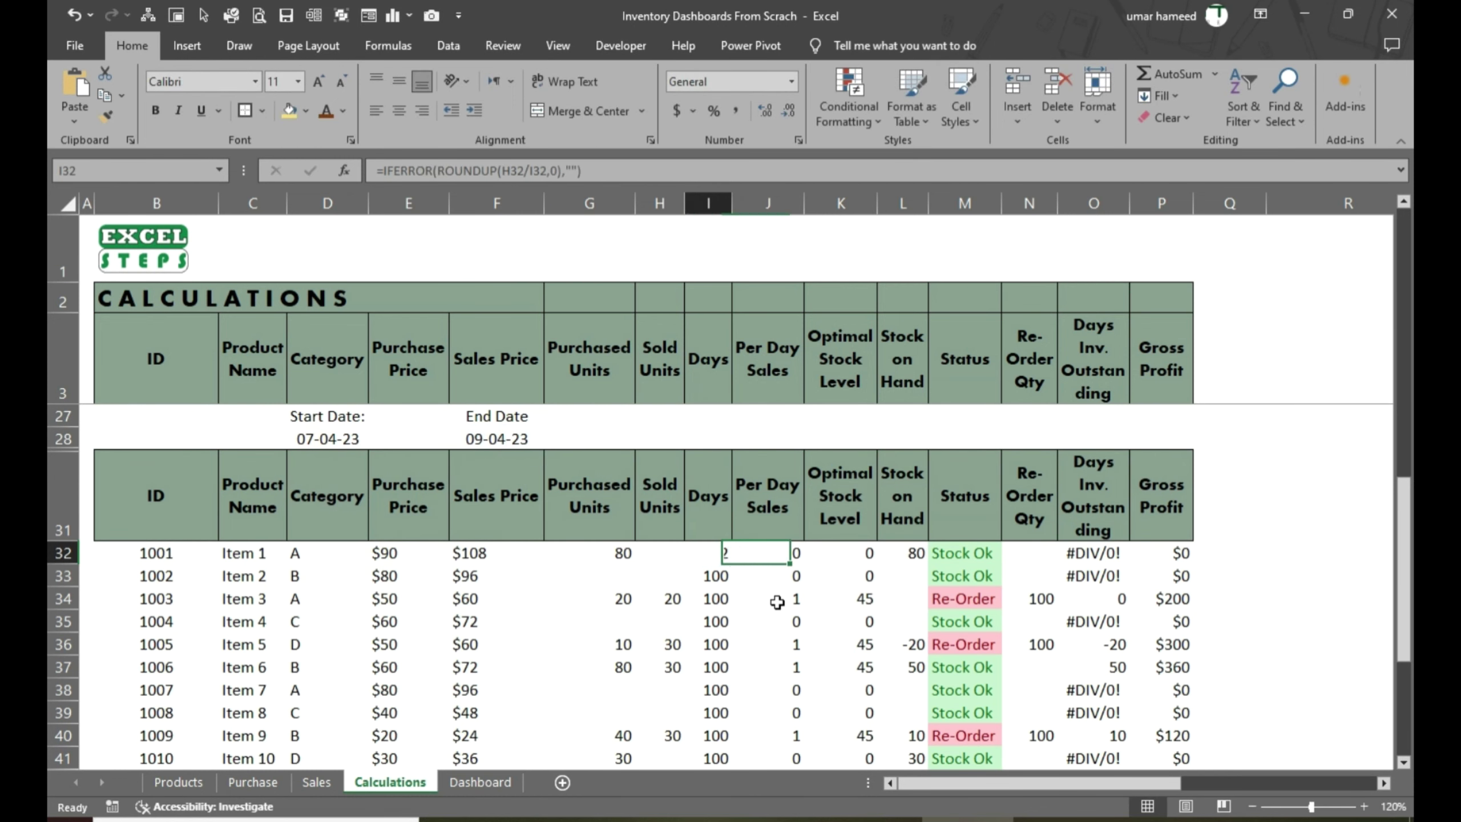
Make both date references in the I32 Days formula absolute, giving =$F$28-$D$28
key(F2)
key(Left)
key(Left)
key(Left)
key(Left)
key(F4)
key(Right)
key(Right)
key(Right)
key(F4)
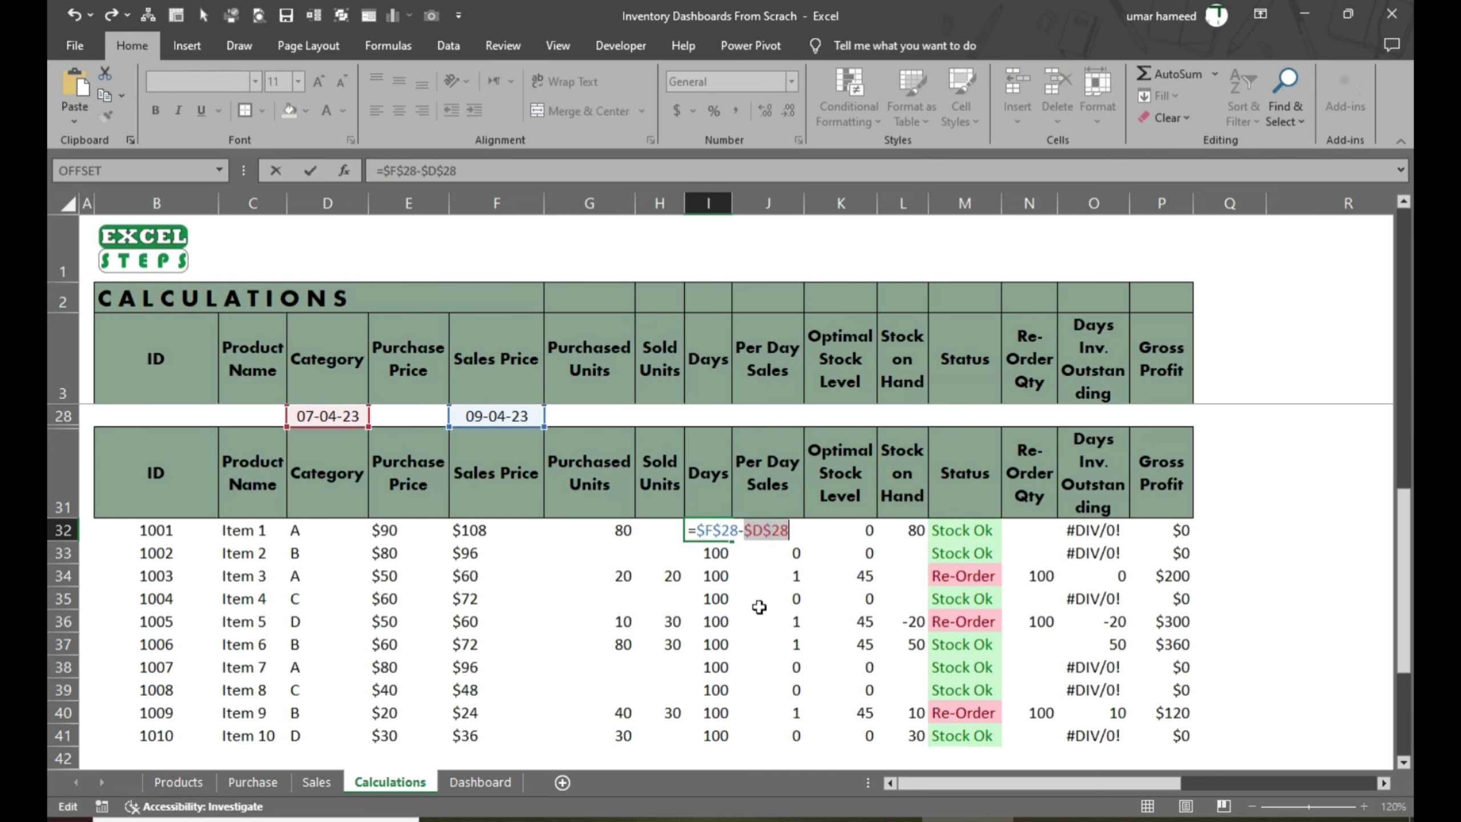
key(Tab)
Copy the Days formula from I32 down through I41 and try extending it to I43
click(713, 530)
double_click(731, 542)
scroll(770, 666, down, 2)
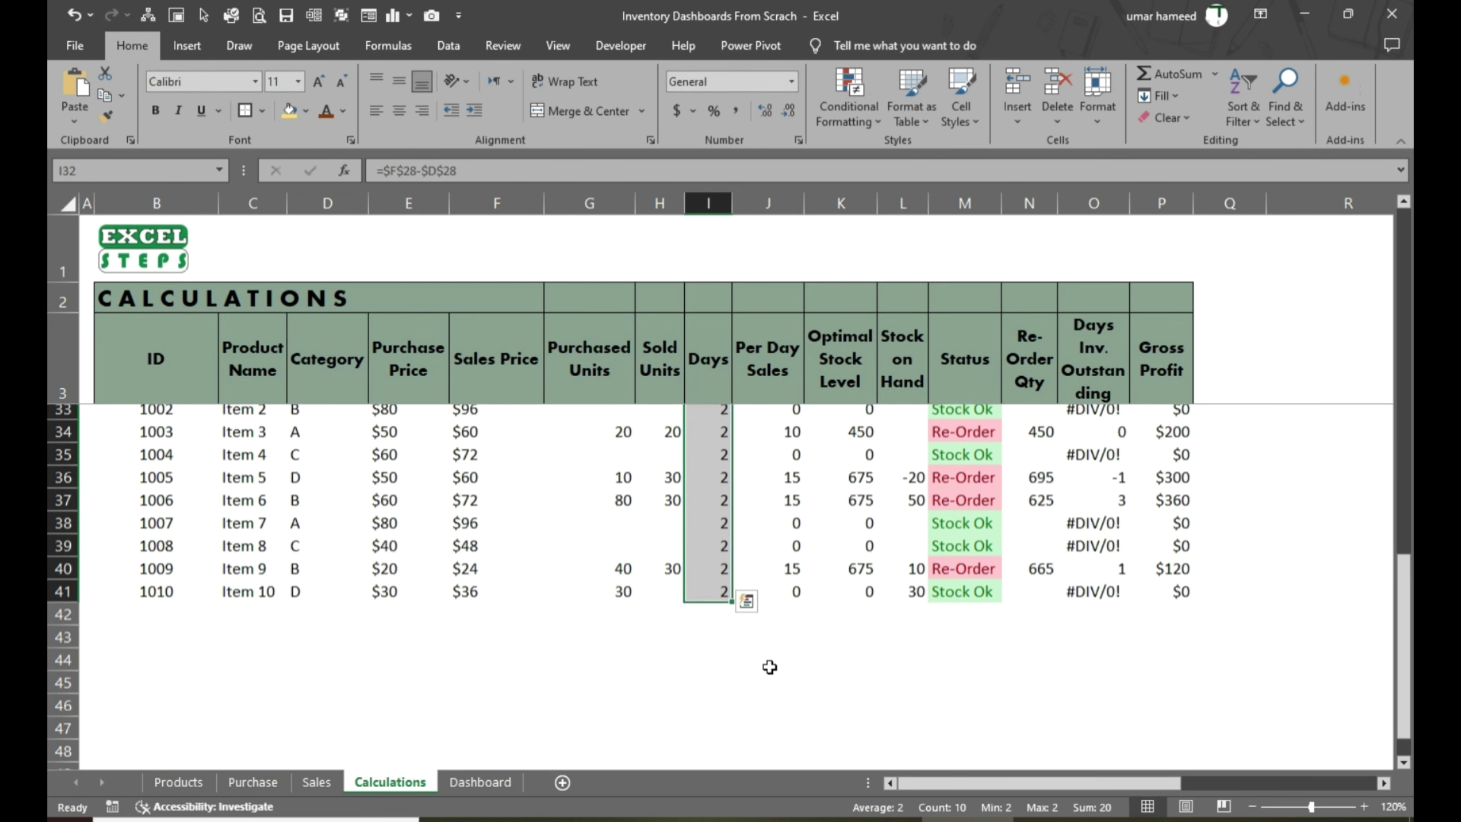
scroll(769, 667, down, 1)
drag(731, 585, 738, 650)
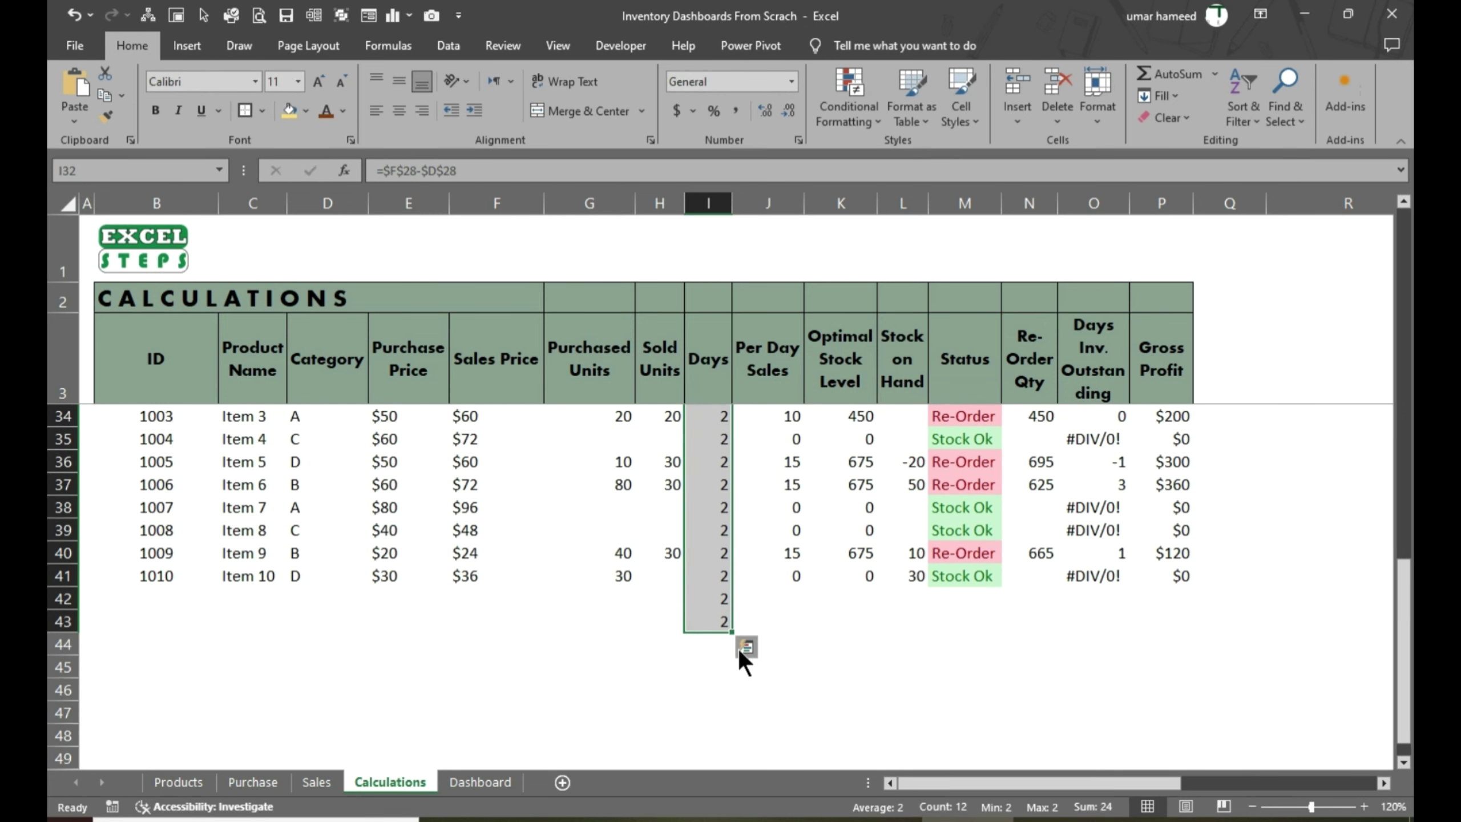
Review the Per Day Sales, Optimal Stock Level and Stock on Hand formulas in the second table
scroll(737, 648, up, 3)
click(780, 598)
click(795, 647)
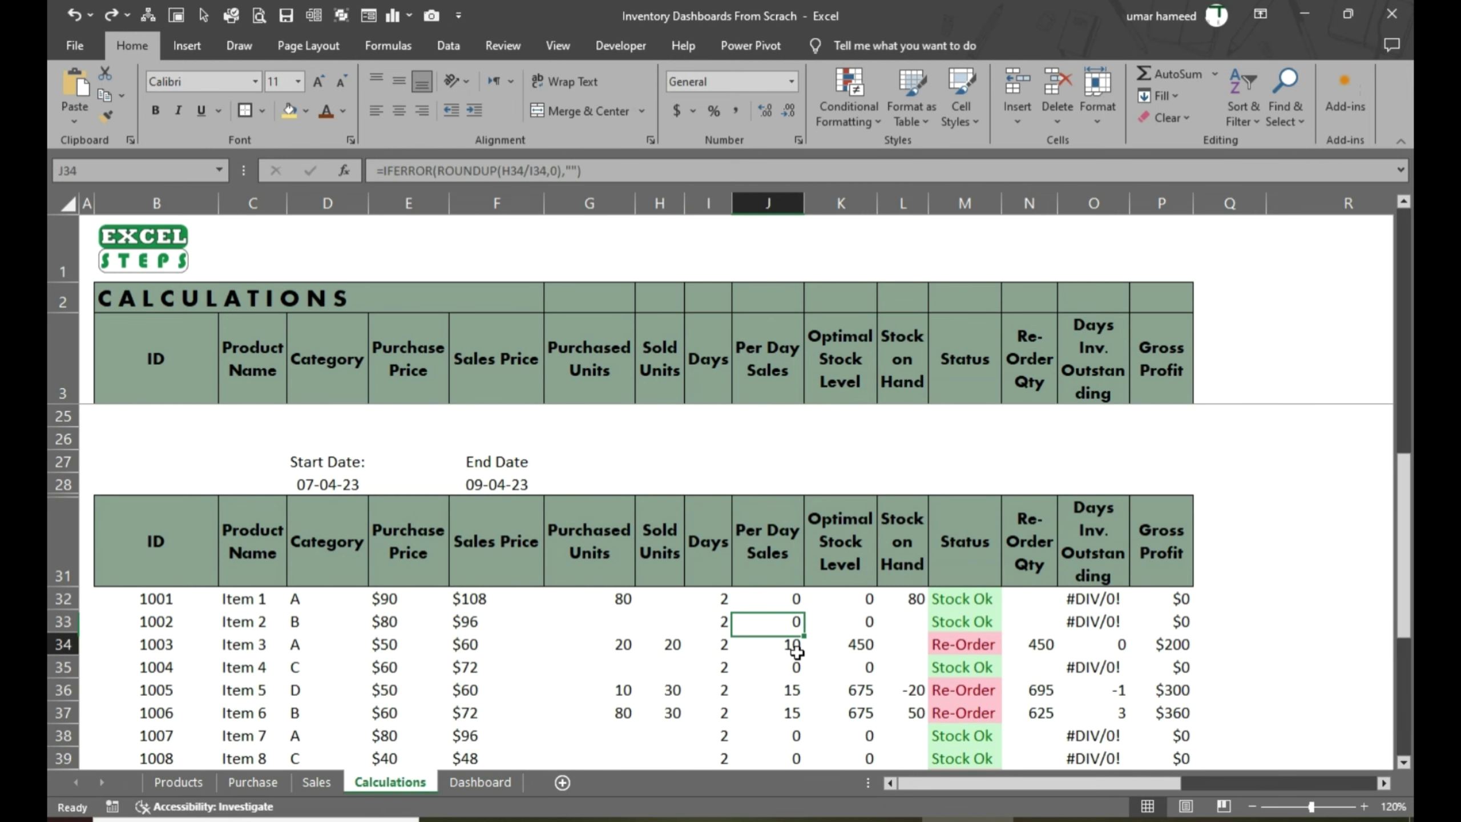
click(839, 598)
click(914, 600)
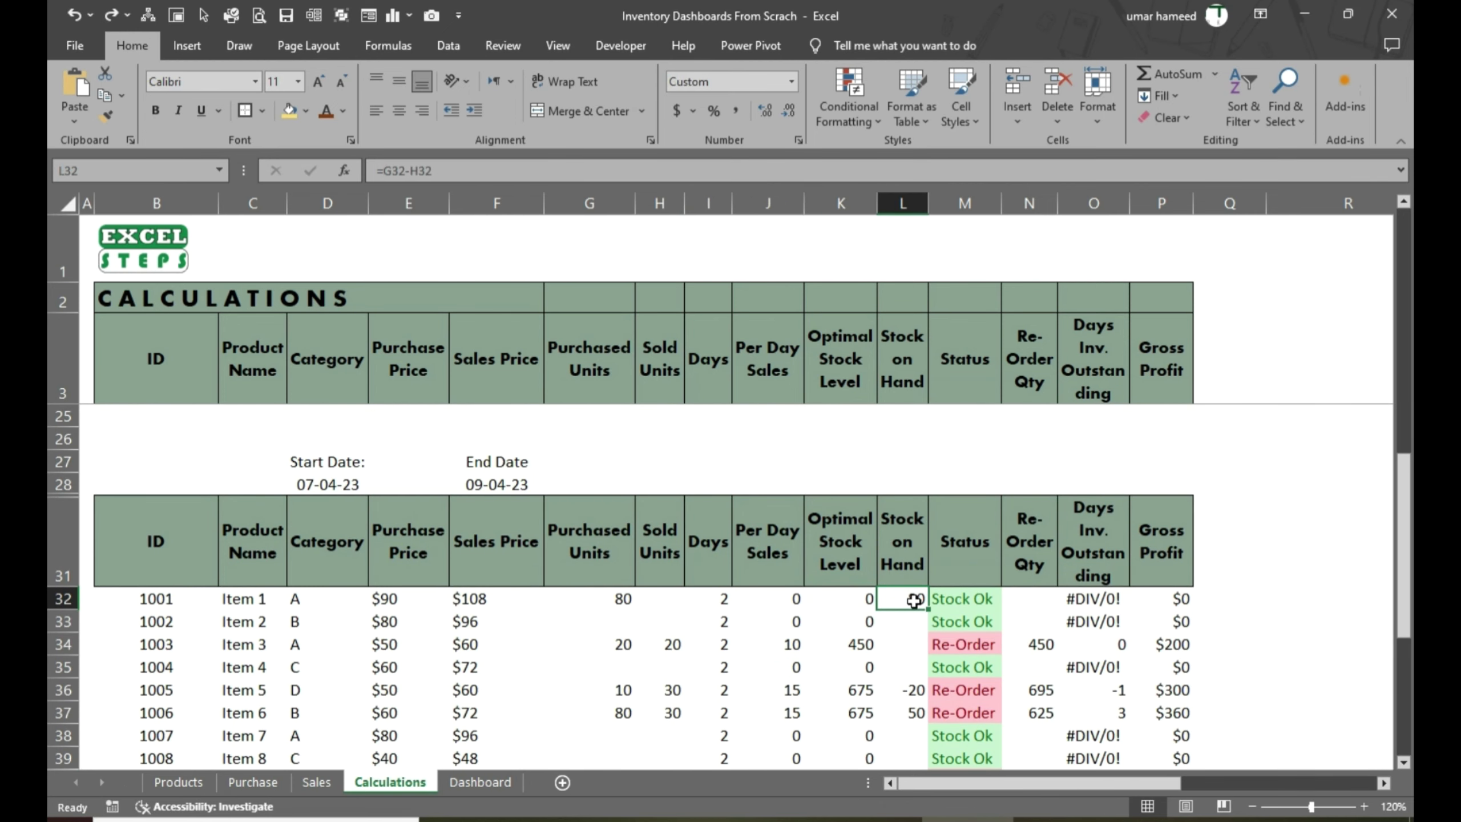
double_click(914, 601)
key(Escape)
Clear all contents and formatting of the Stock on Hand through Days Inv. Outstanding columns in L31:O41
click(901, 556)
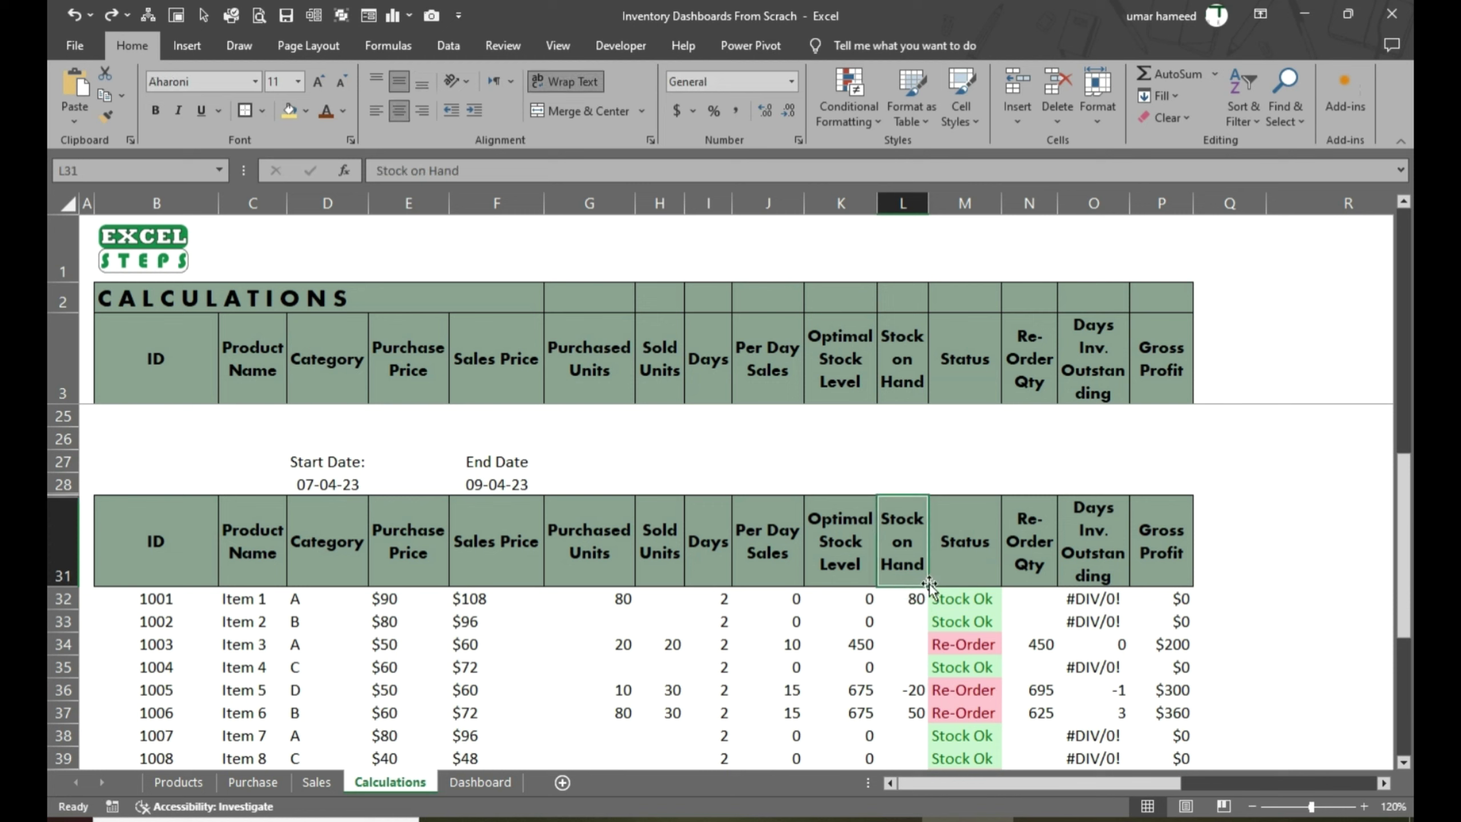
drag(908, 549, 1037, 580)
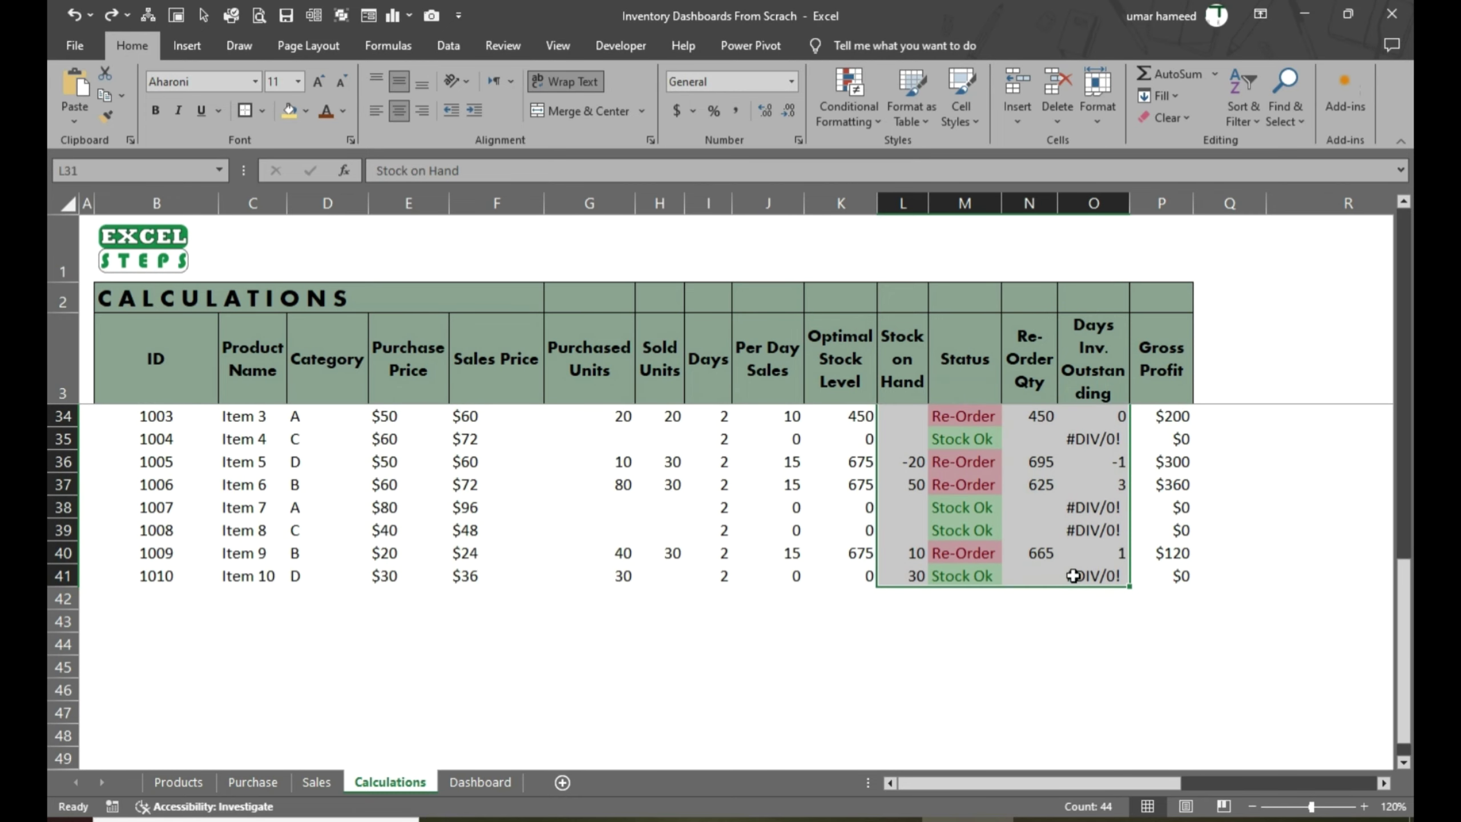
scroll(1075, 574, up, 2)
click(1171, 118)
click(1190, 141)
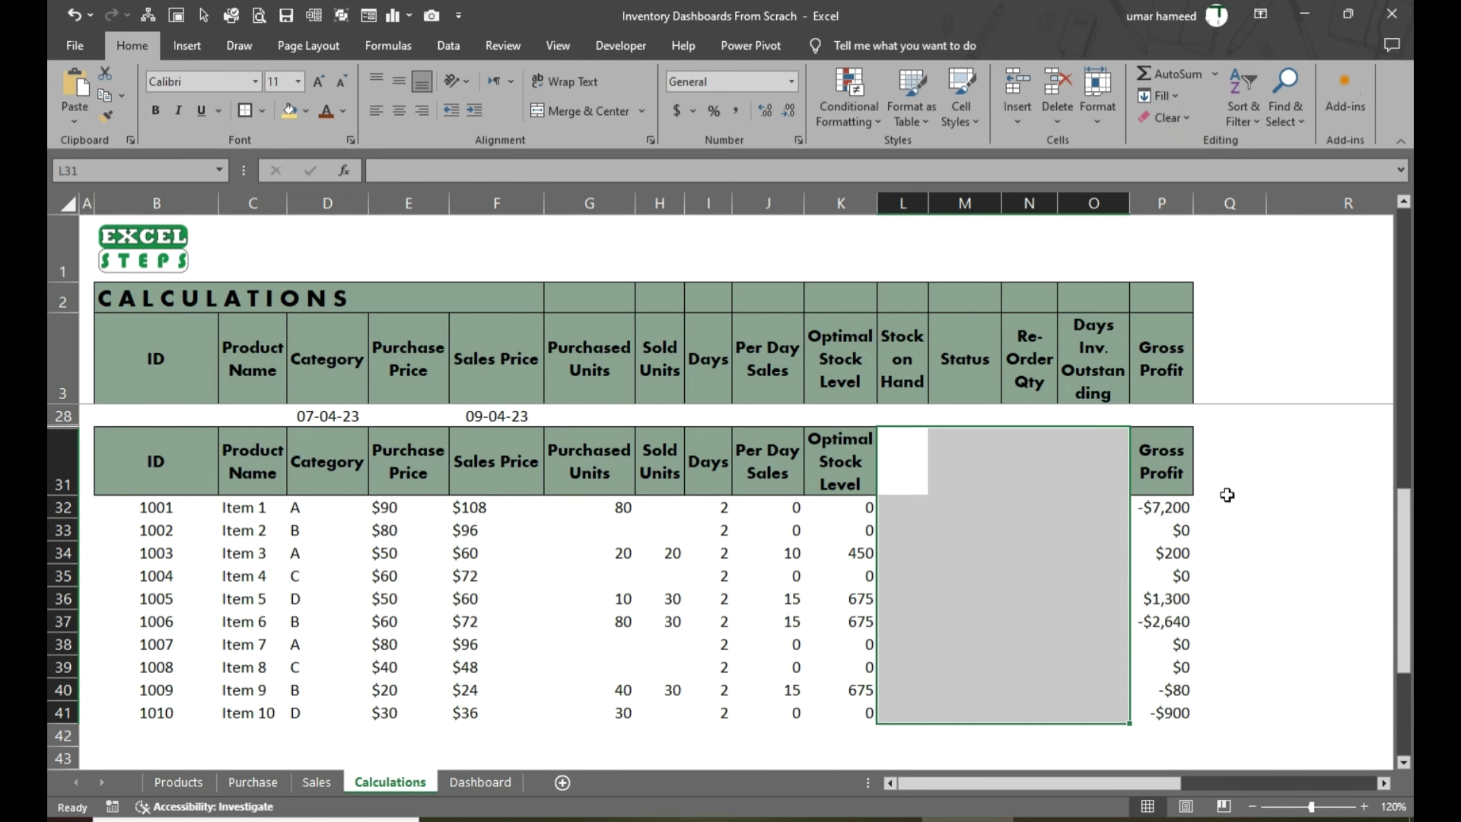
Inspect the Gross Profit formula in P32 and the cells it refers to
double_click(1187, 507)
key(Escape)
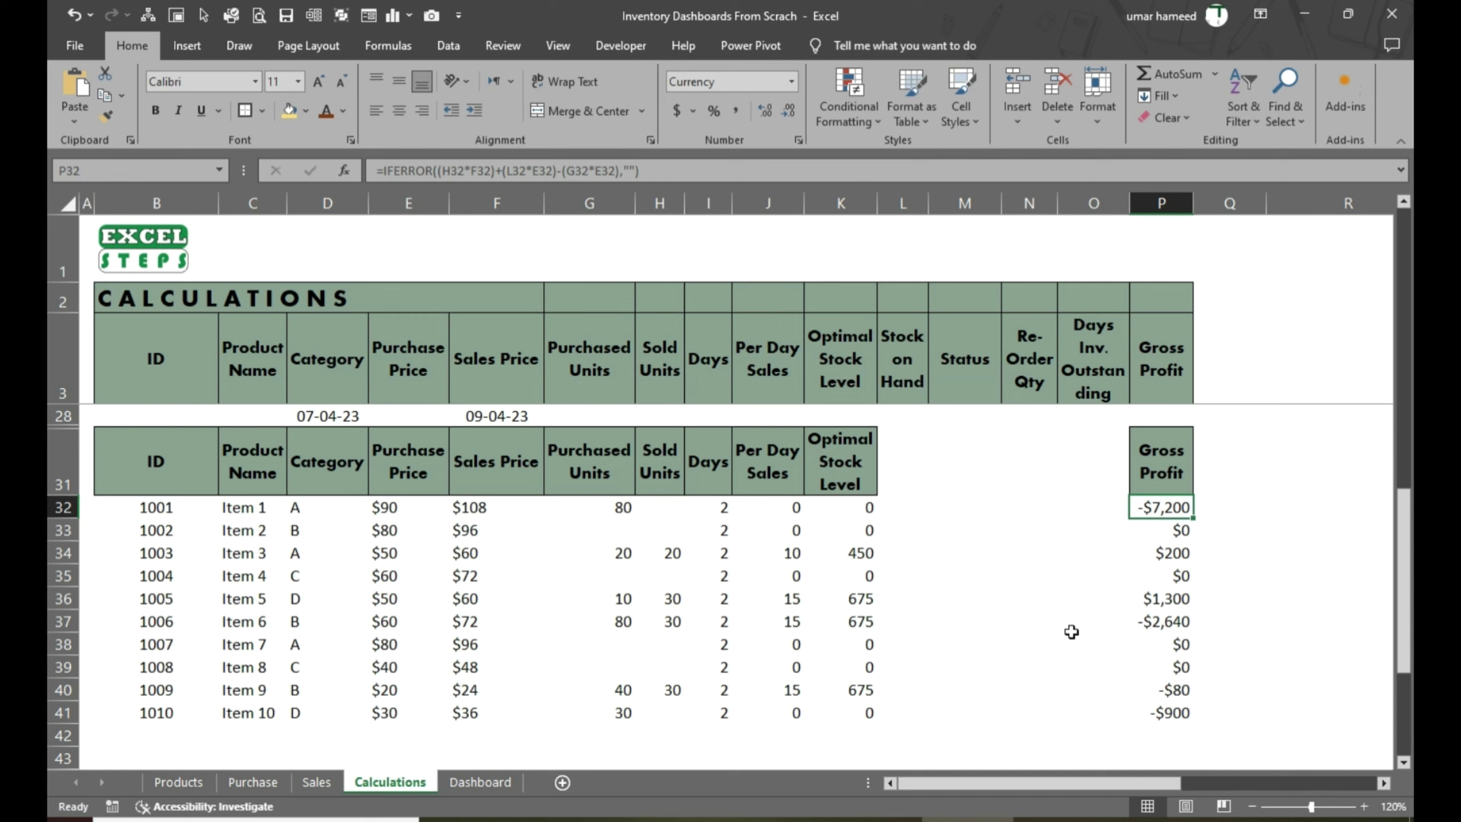
double_click(1158, 514)
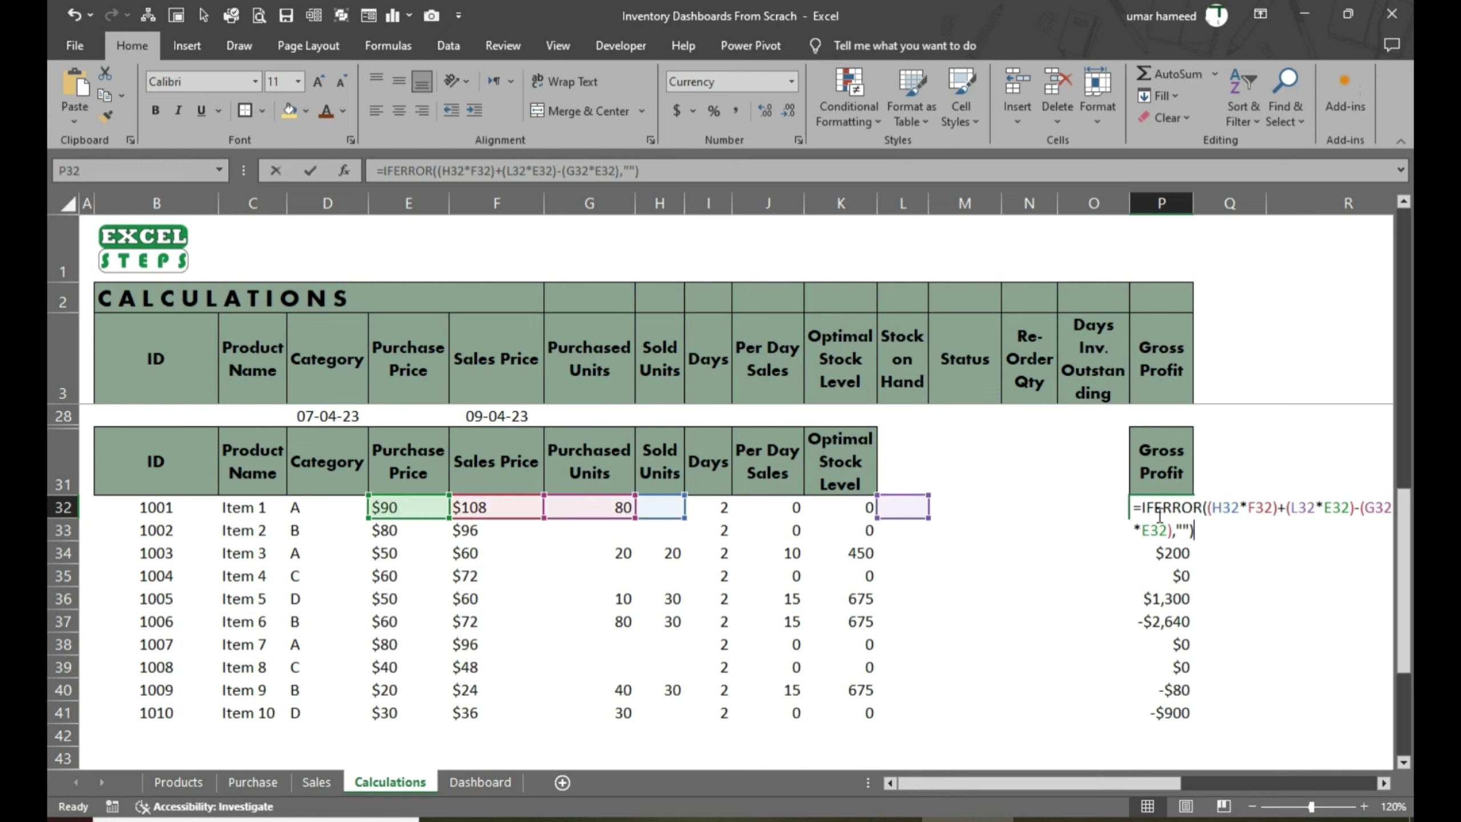
key(Escape)
Delete the existing Gross Profit formulas in P32:P41 and return the selection to P32
key(shift+Down)
key(shift+Down)
key(shift+Down)
key(shift+Down)
key(shift+Down)
key(shift+Down)
key(shift+Down)
key(shift+Down)
key(shift+Down)
key(shift+Down)
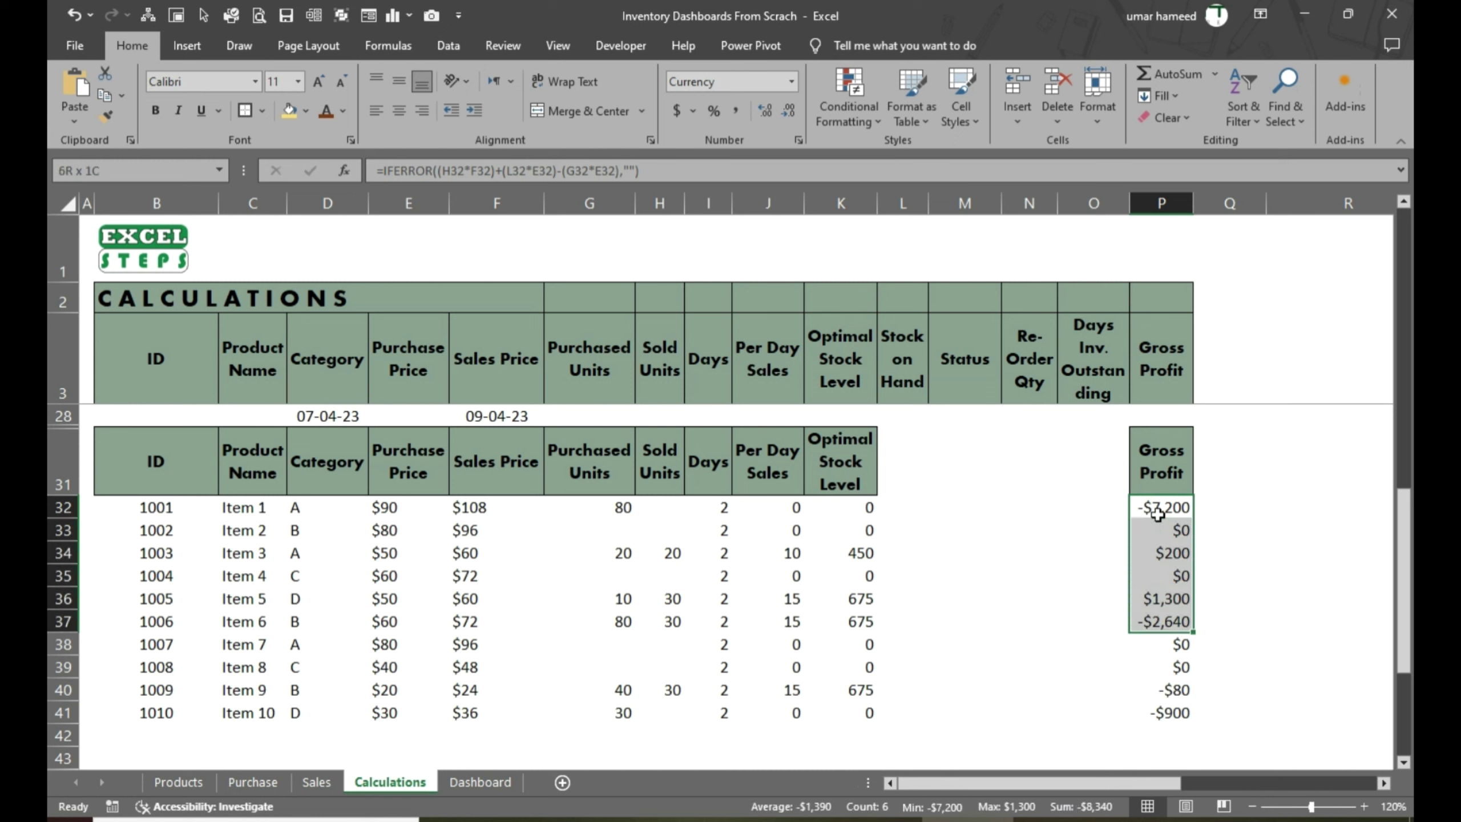
key(Delete)
key(shift+Up)
key(shift+Up)
key(shift+Up)
key(shift+Up)
key(shift+Up)
key(shift+Up)
key(shift+Up)
key(shift+Up)
key(shift+Up)
key(shift+Up)
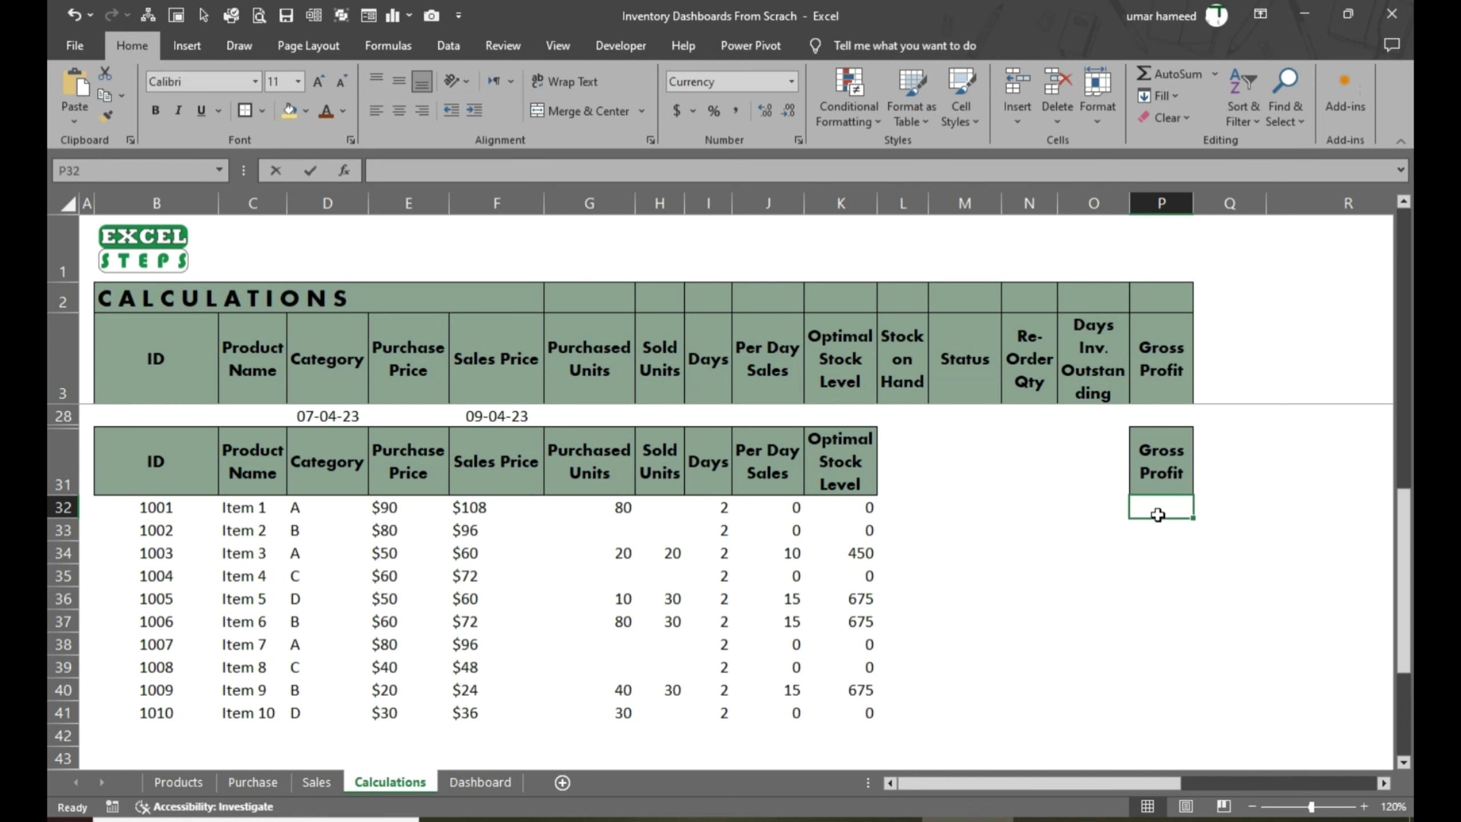
Start a new Gross Profit formula in P32 with sold units times sales price, =(H32*F32)
text(=)
key(Left)
key(Left)
key(Left)
key(Left)
key(Left)
key(Left)
key(Left)
key(Left)
key(BackSpace)
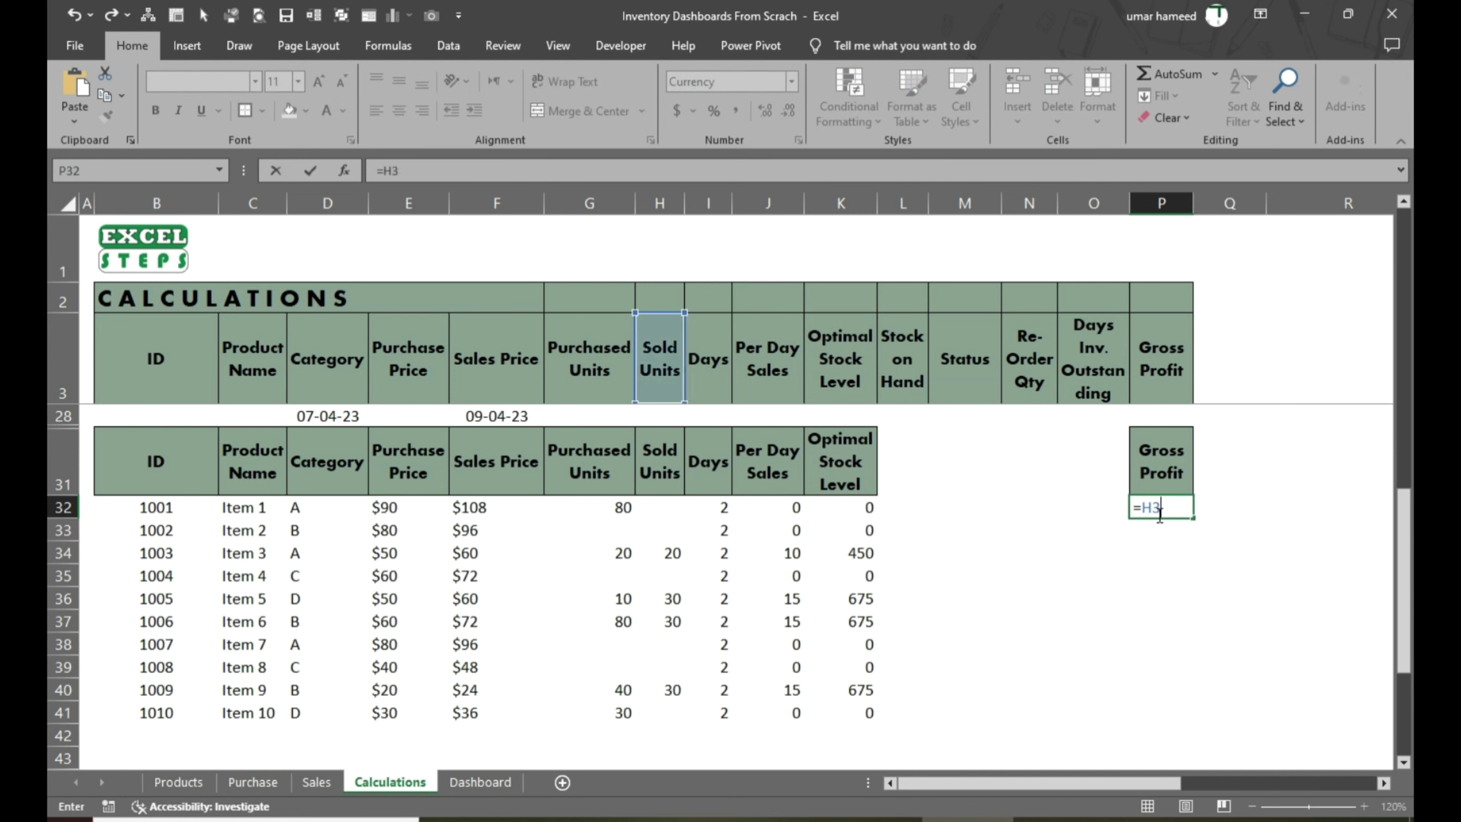
key(BackSpace)
key(BackSpace)
text(()
click(663, 508)
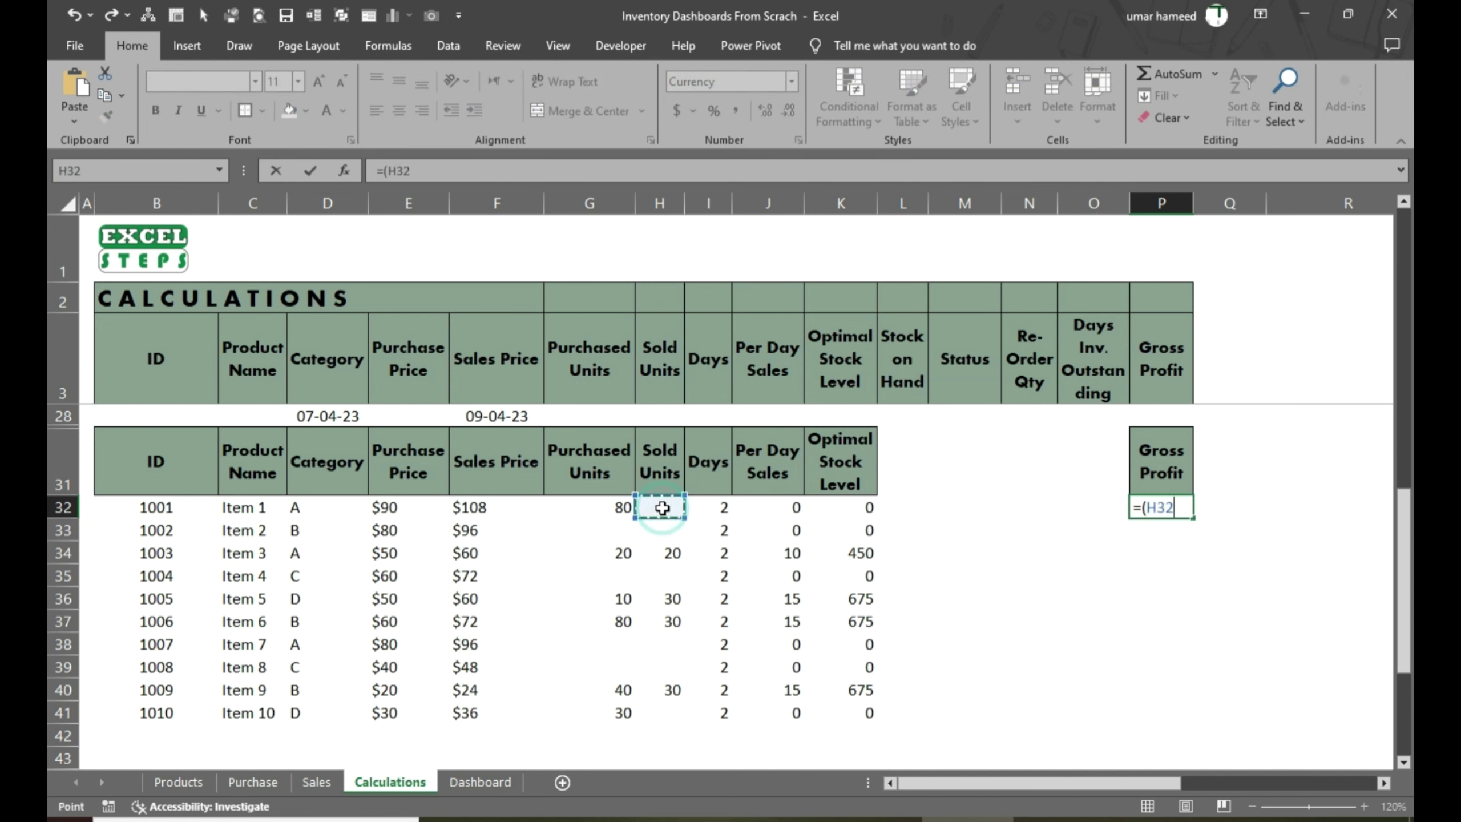
text(*)
click(495, 507)
text())
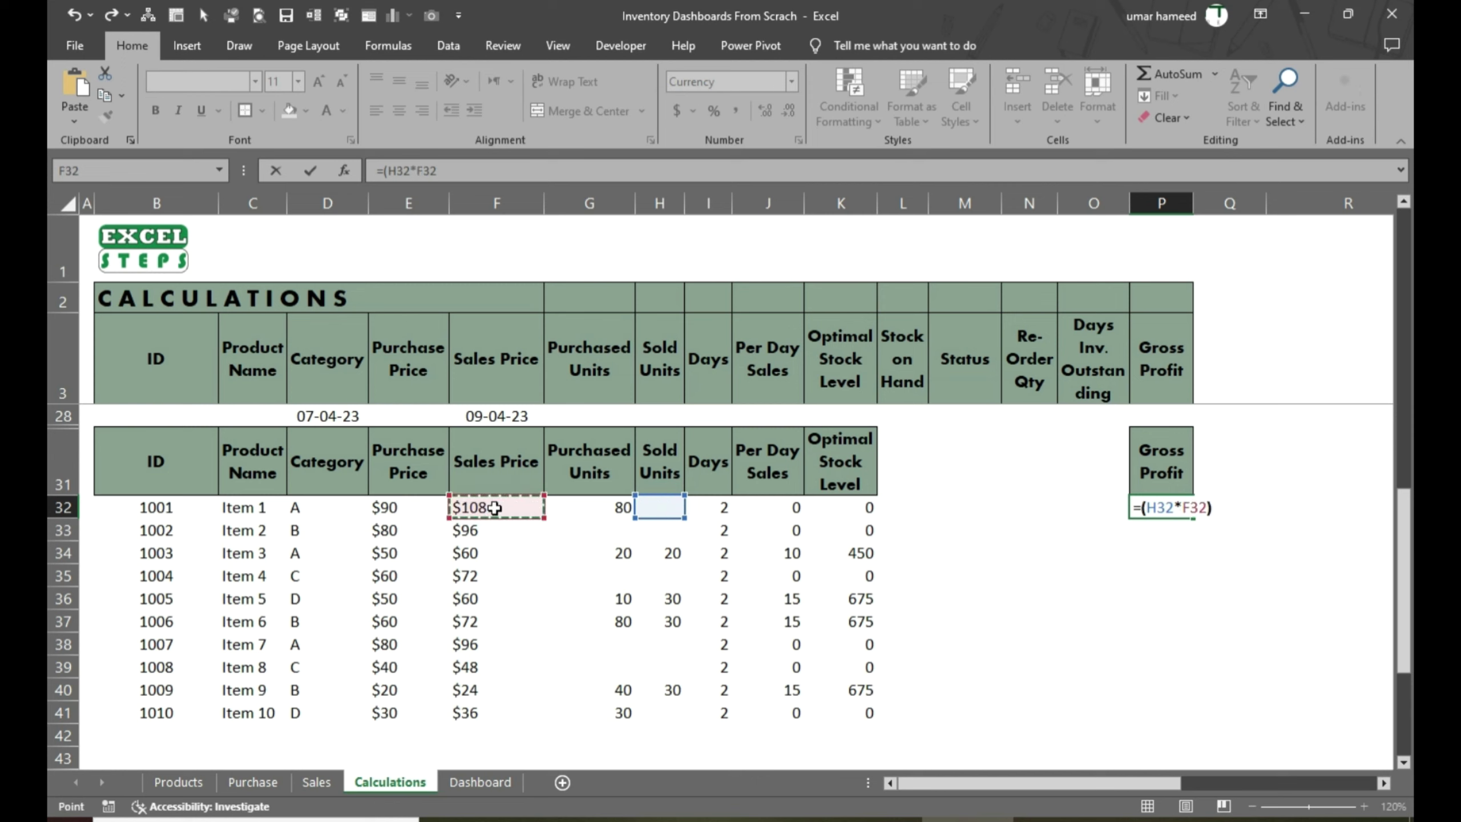
Subtract sold units times purchase price to complete the P32 formula as =(H32*F32)-(H32*E32)
text(-)
click(660, 502)
text(*)
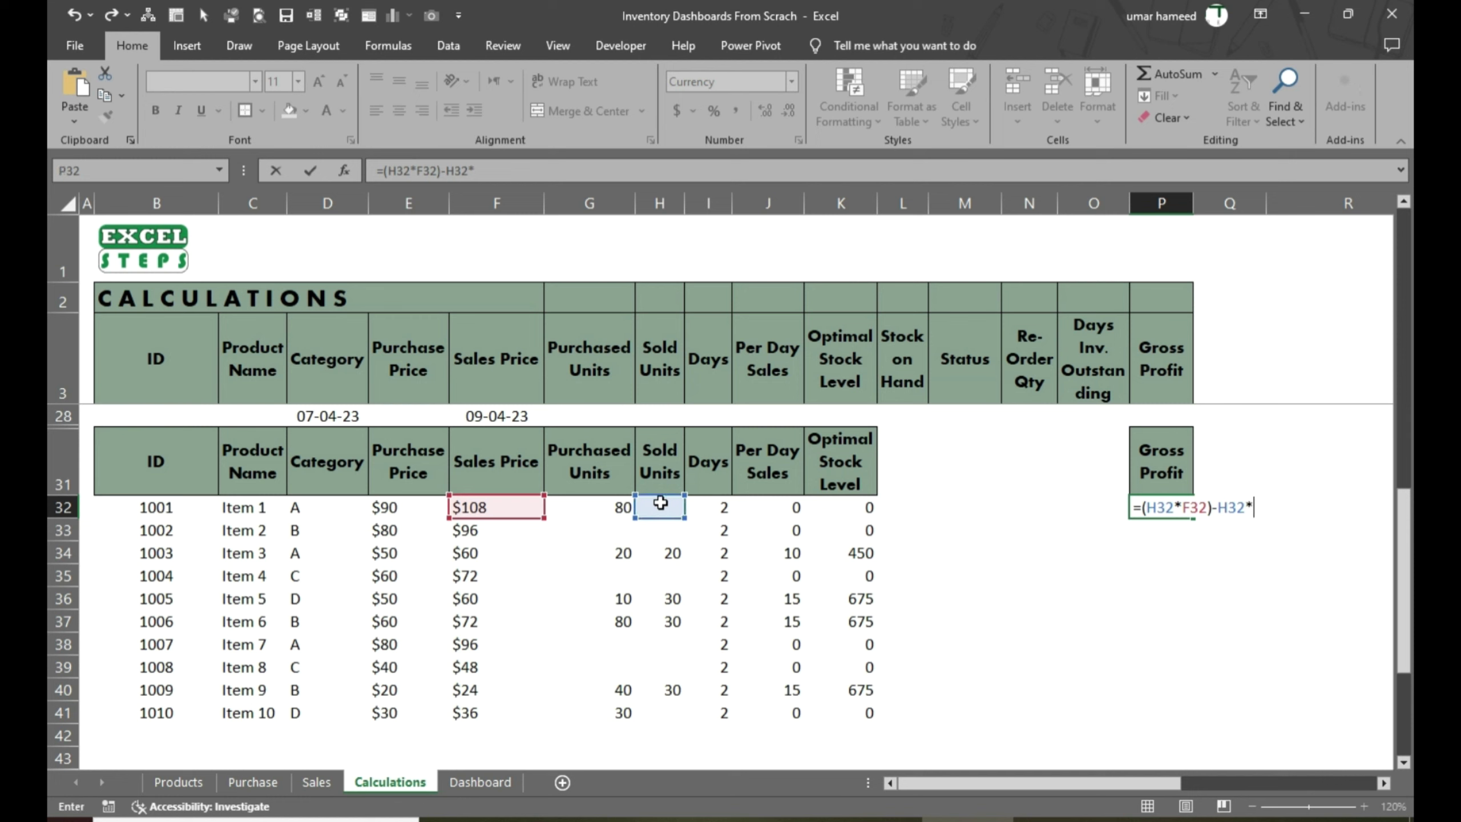
click(404, 506)
click(1215, 507)
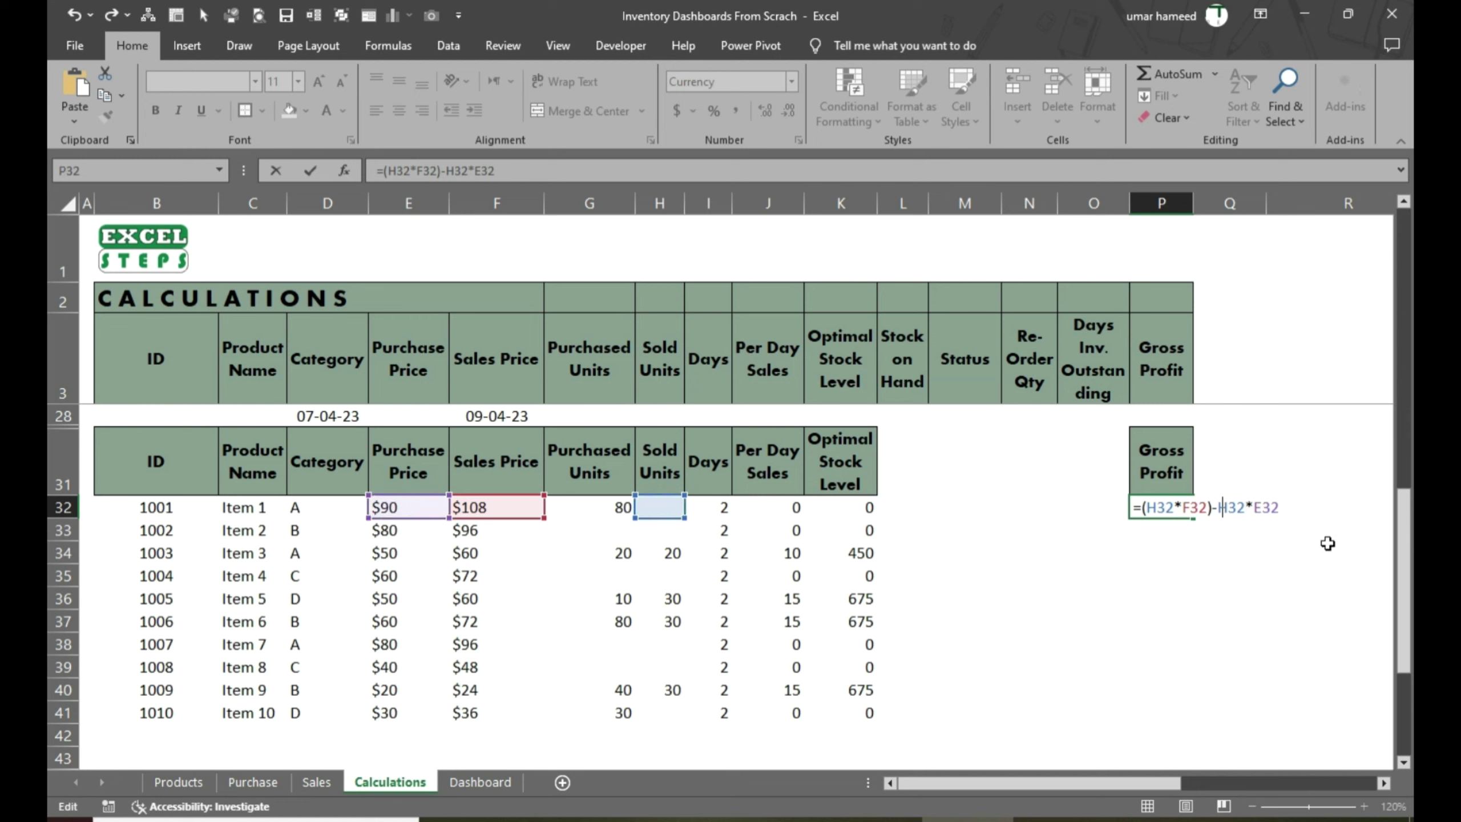
text(()
click(1295, 505)
text())
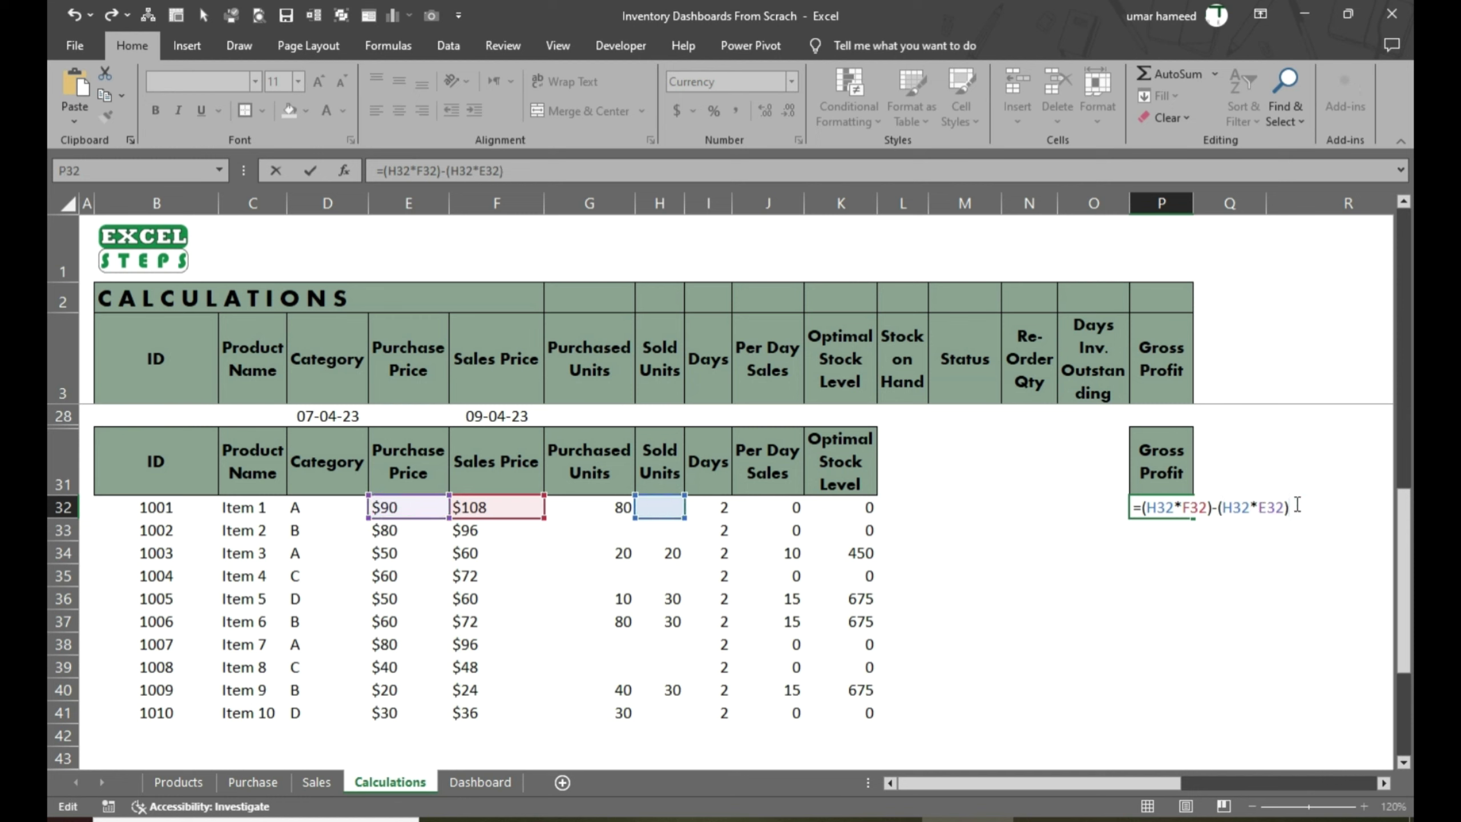
key(ctrl+Return)
Copy the new Gross Profit formula from P32 down through P49
drag(1192, 517, 1157, 720)
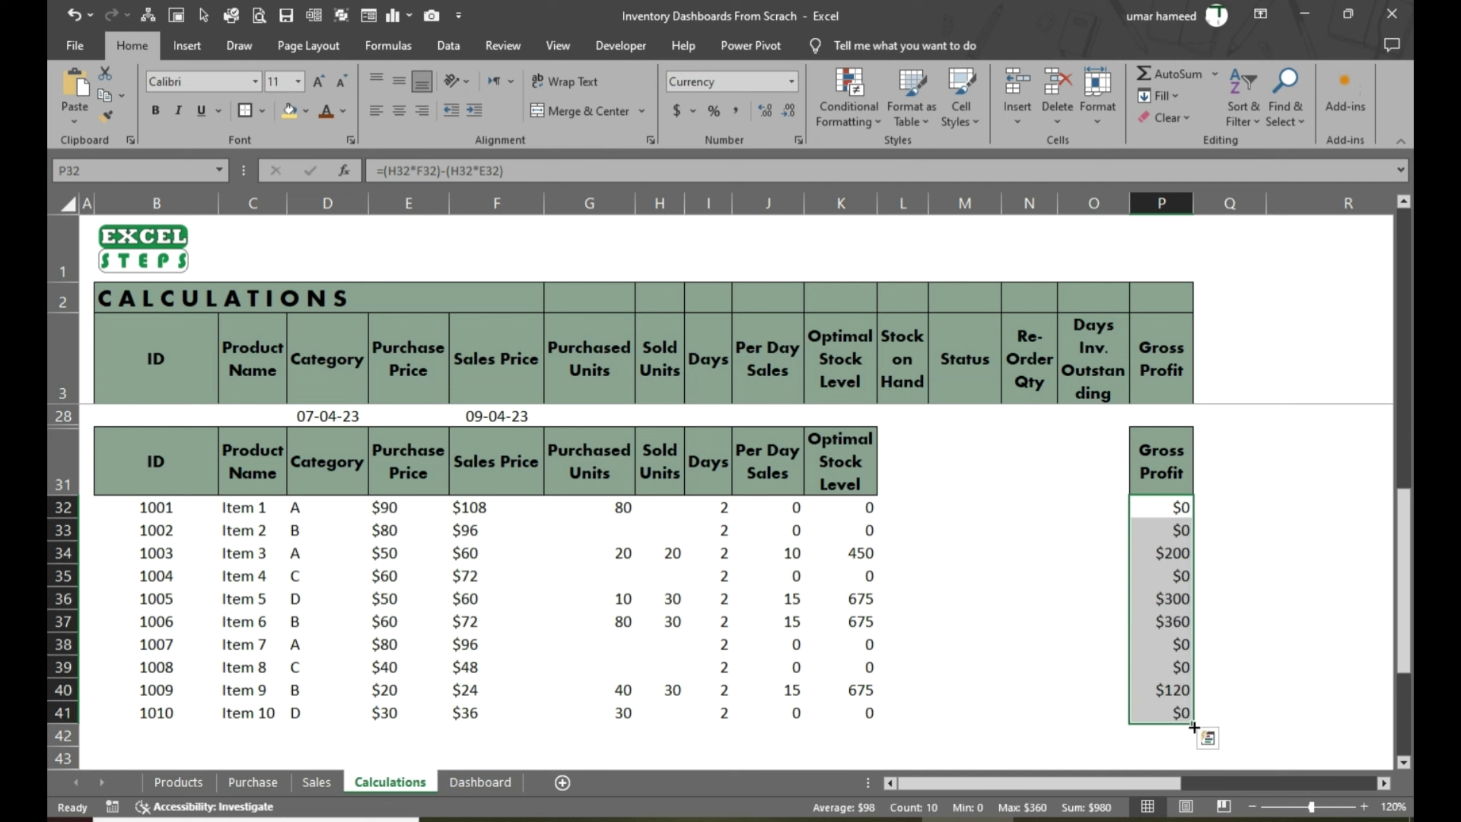
drag(1194, 727, 1186, 772)
scroll(977, 632, up, 2)
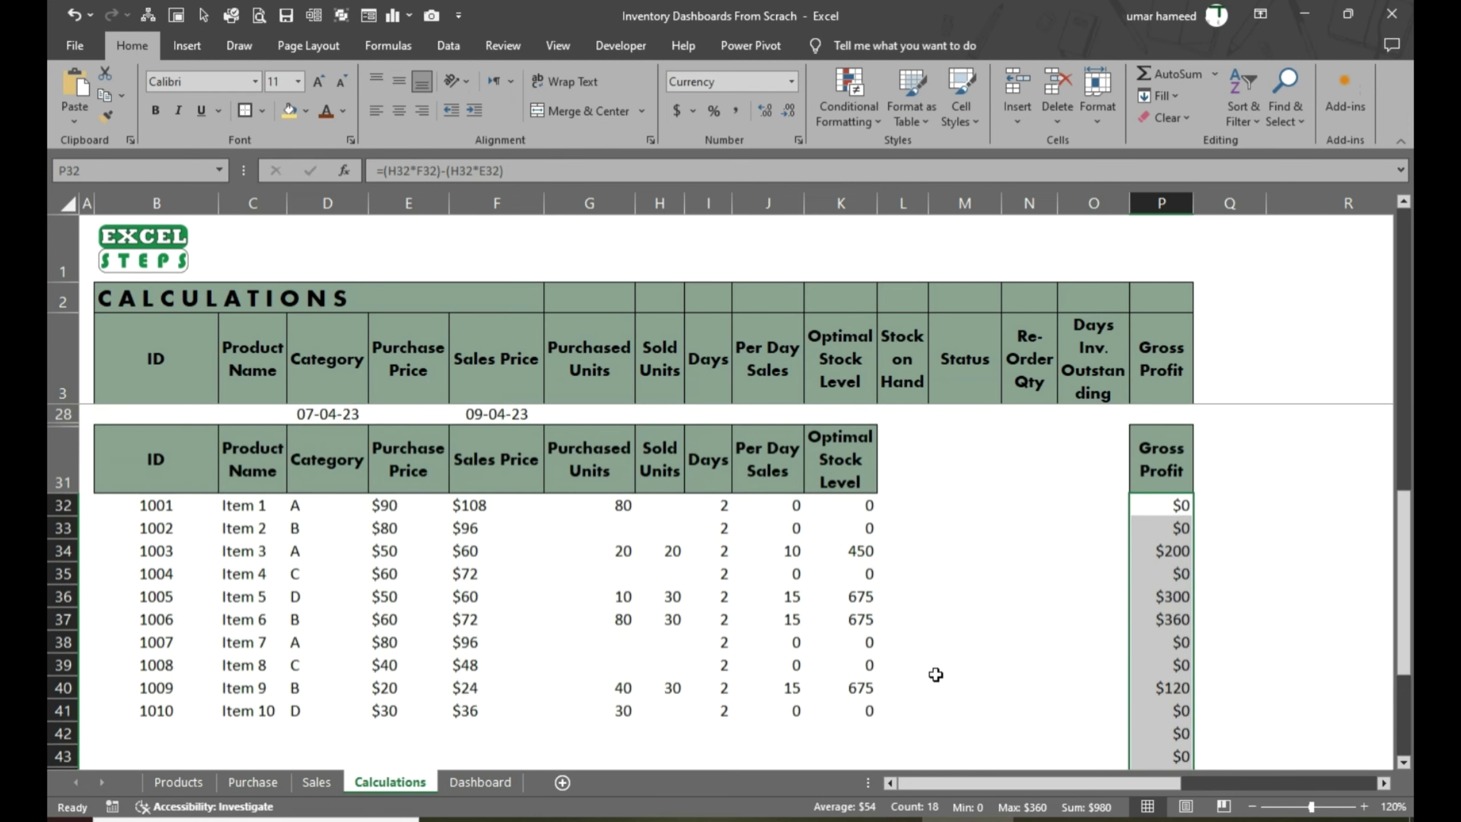
Copy the headings in E31:F31 to L31:M31 and rename the L31 heading as P. Entries
drag(403, 460, 532, 474)
key(ctrl+c)
click(910, 457)
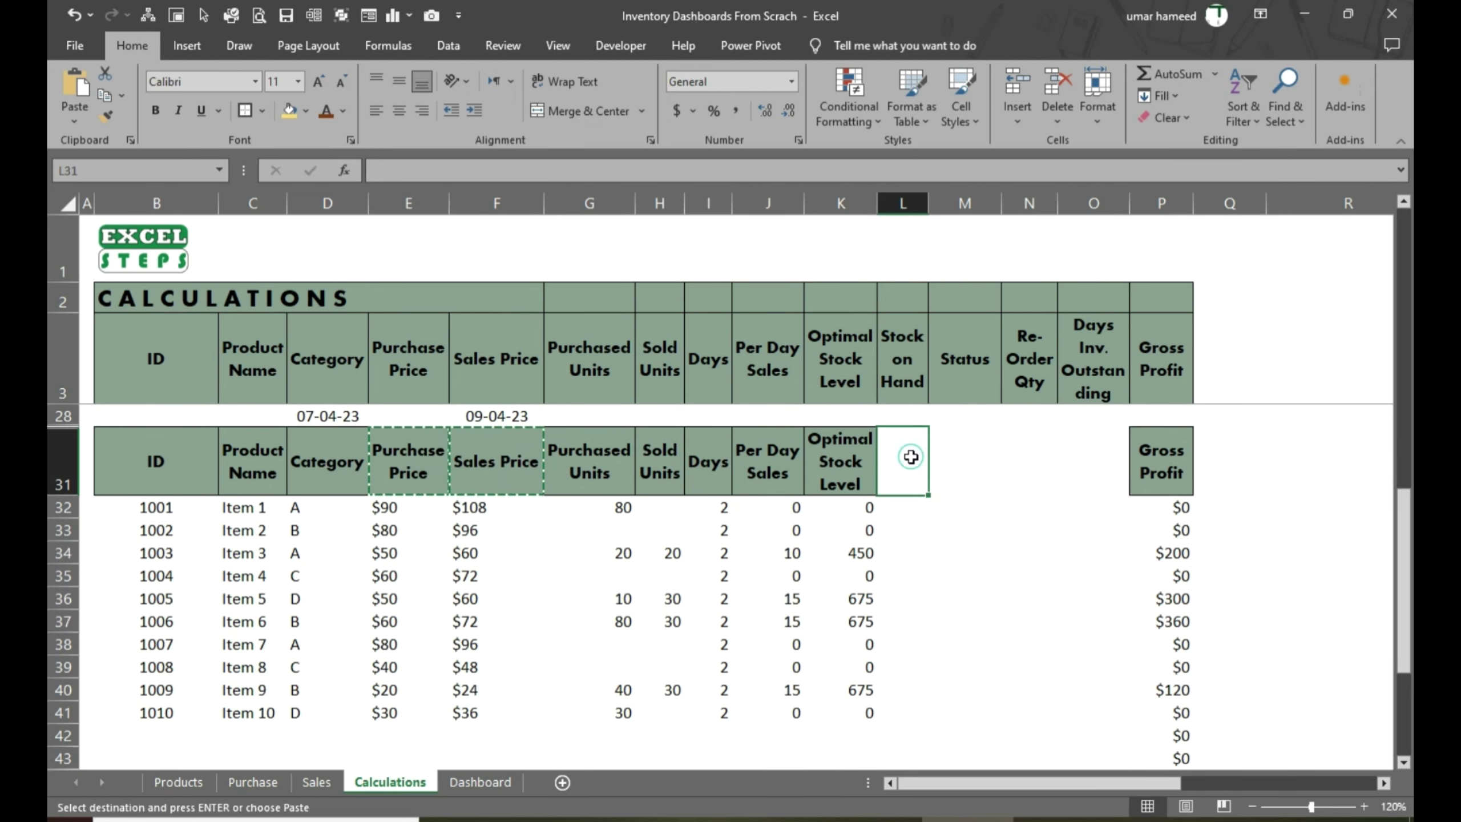
key(ctrl+v)
double_click(922, 485)
drag(922, 485, 880, 423)
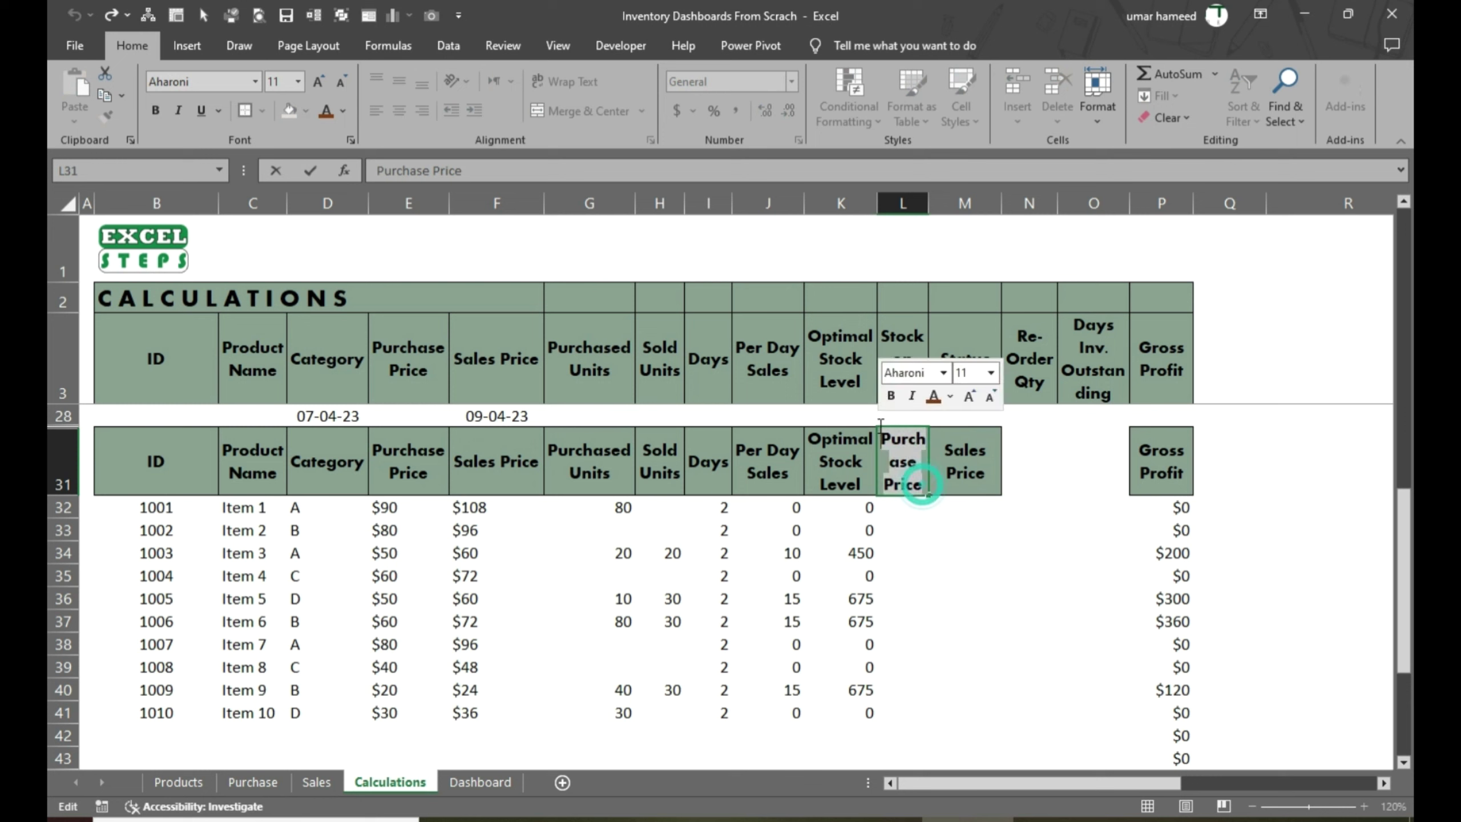
text(P. Entries)
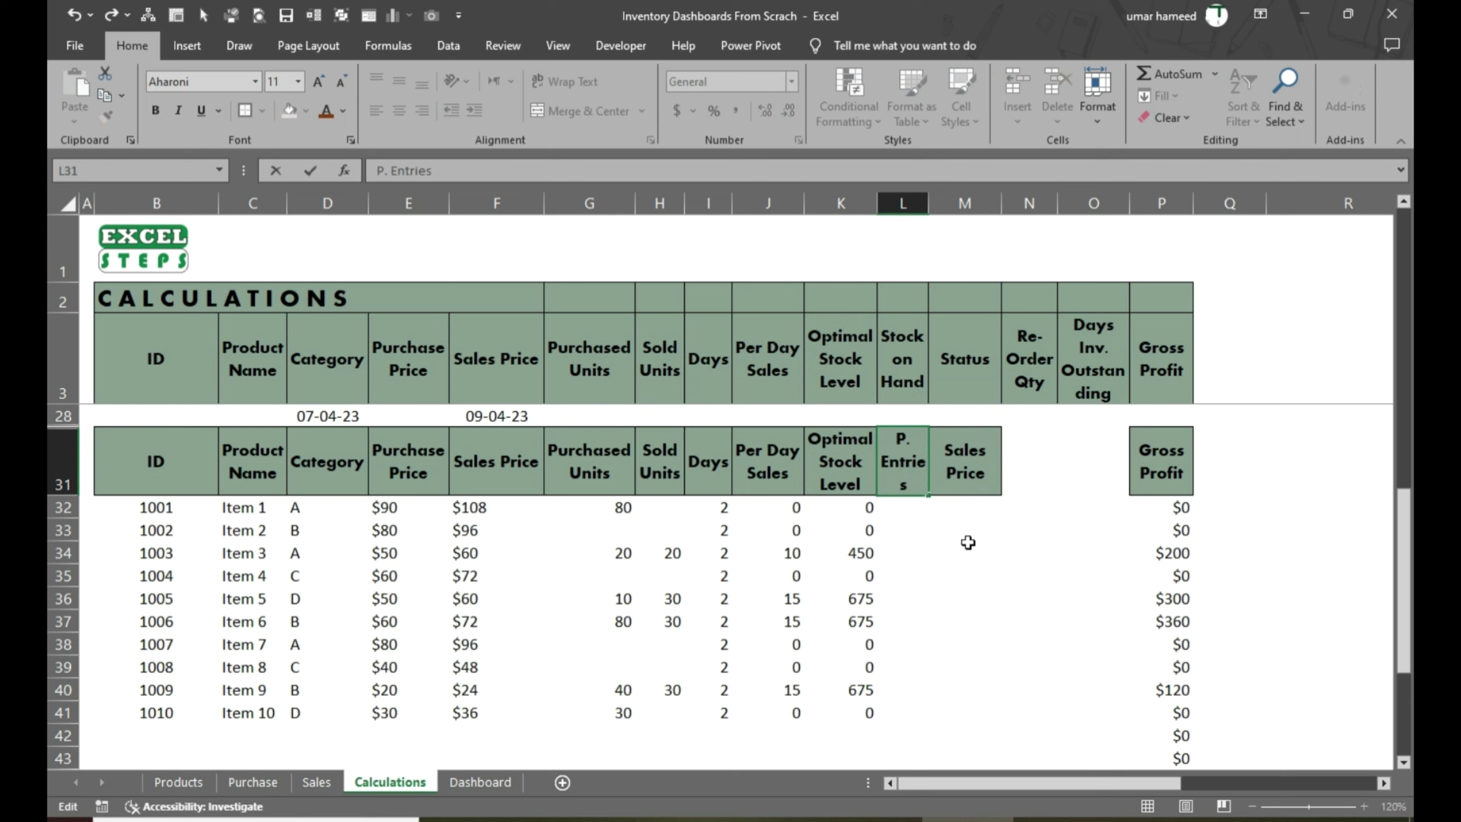
key(ctrl+Return)
Copy the P. Entries heading to M31 and change it to S. Entries
key(ctrl+c)
key(Right)
key(ctrl+v)
key(F2)
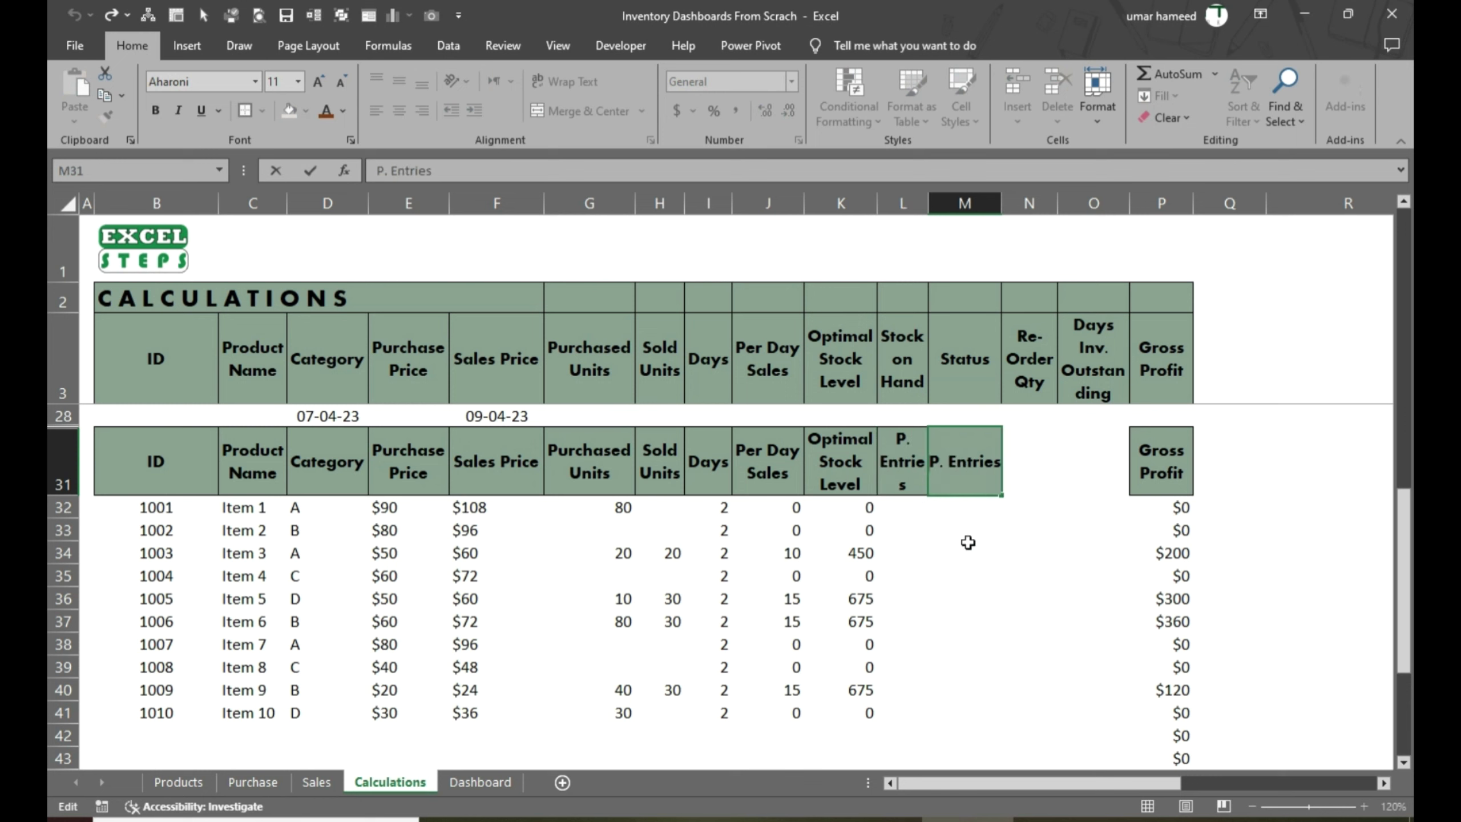
key(BackSpace)
text(S)
key(Return)
Begin a COUNTIFS formula in L32 under the P. Entries heading
key(Left)
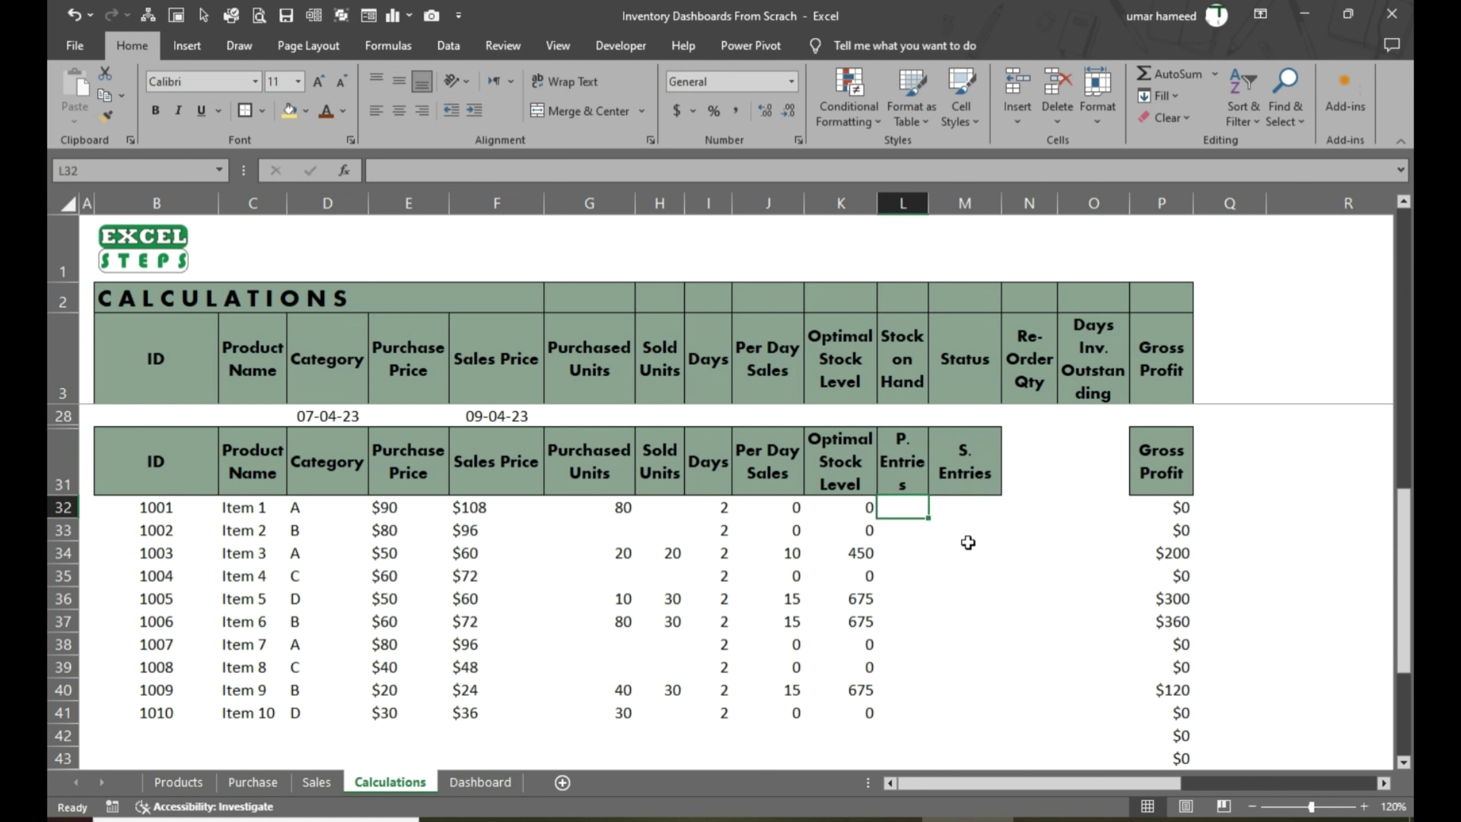
text(=Countif)
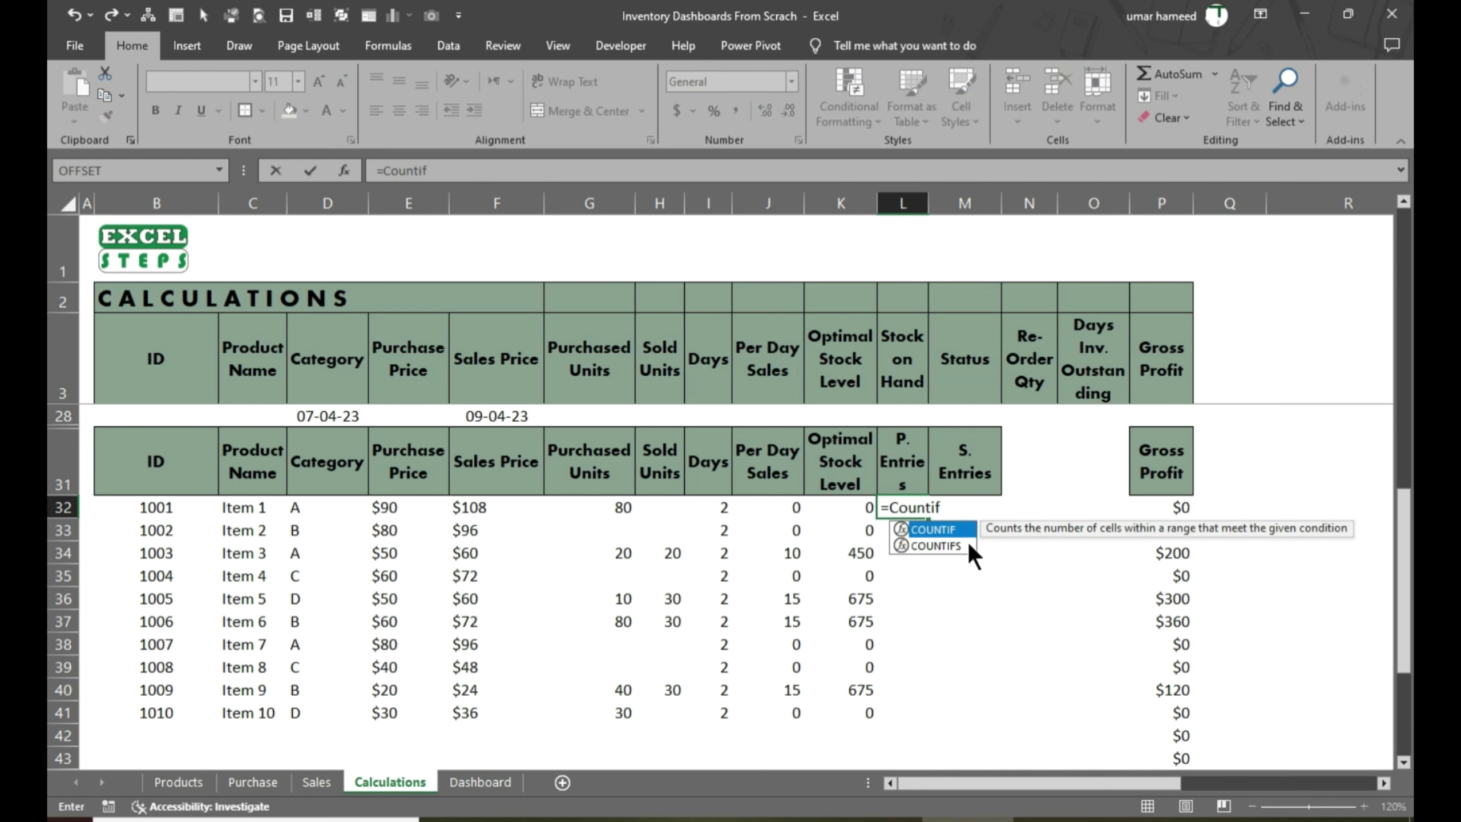
text(s()
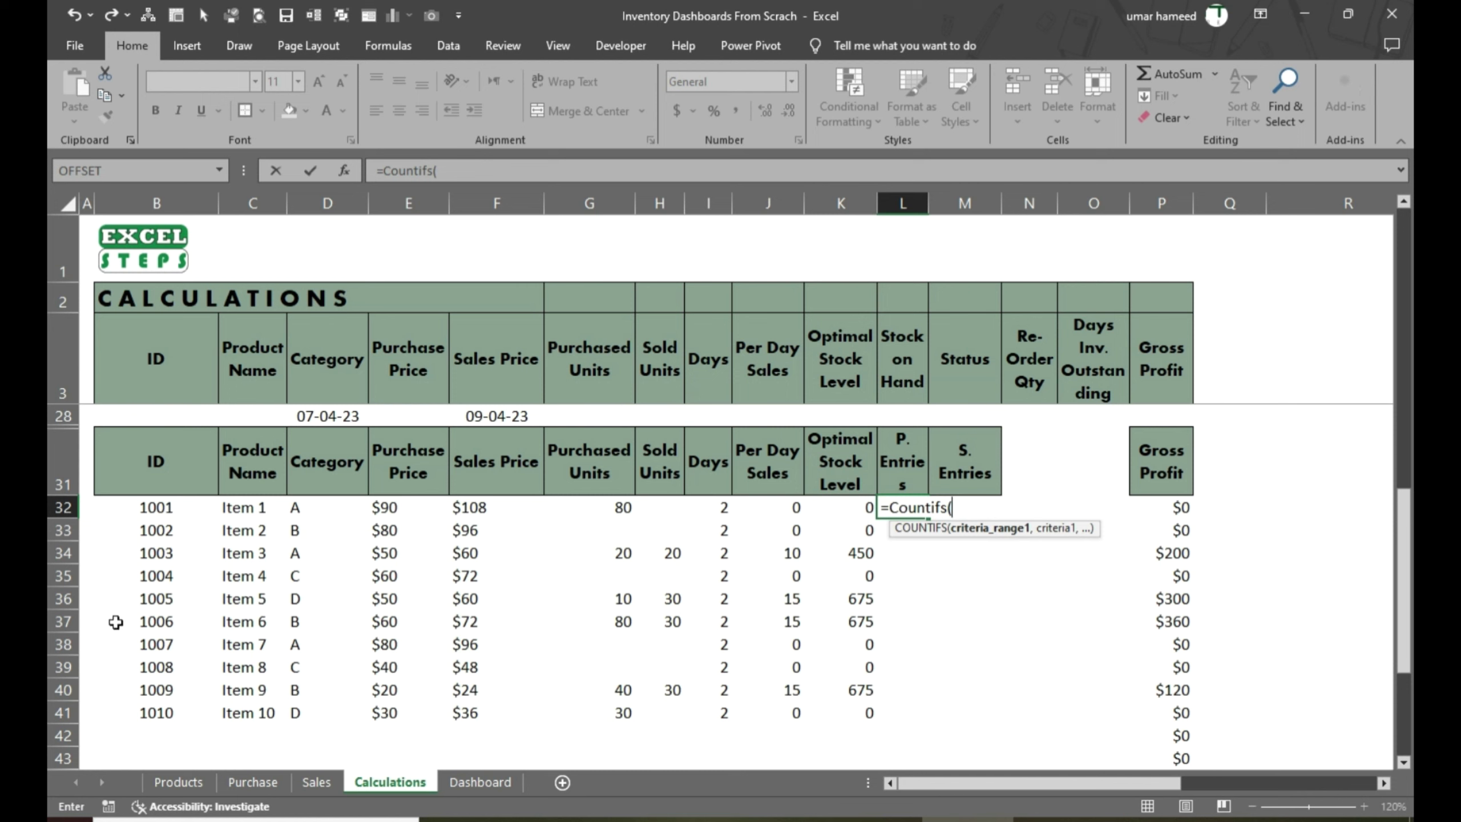
click(266, 783)
click(241, 210)
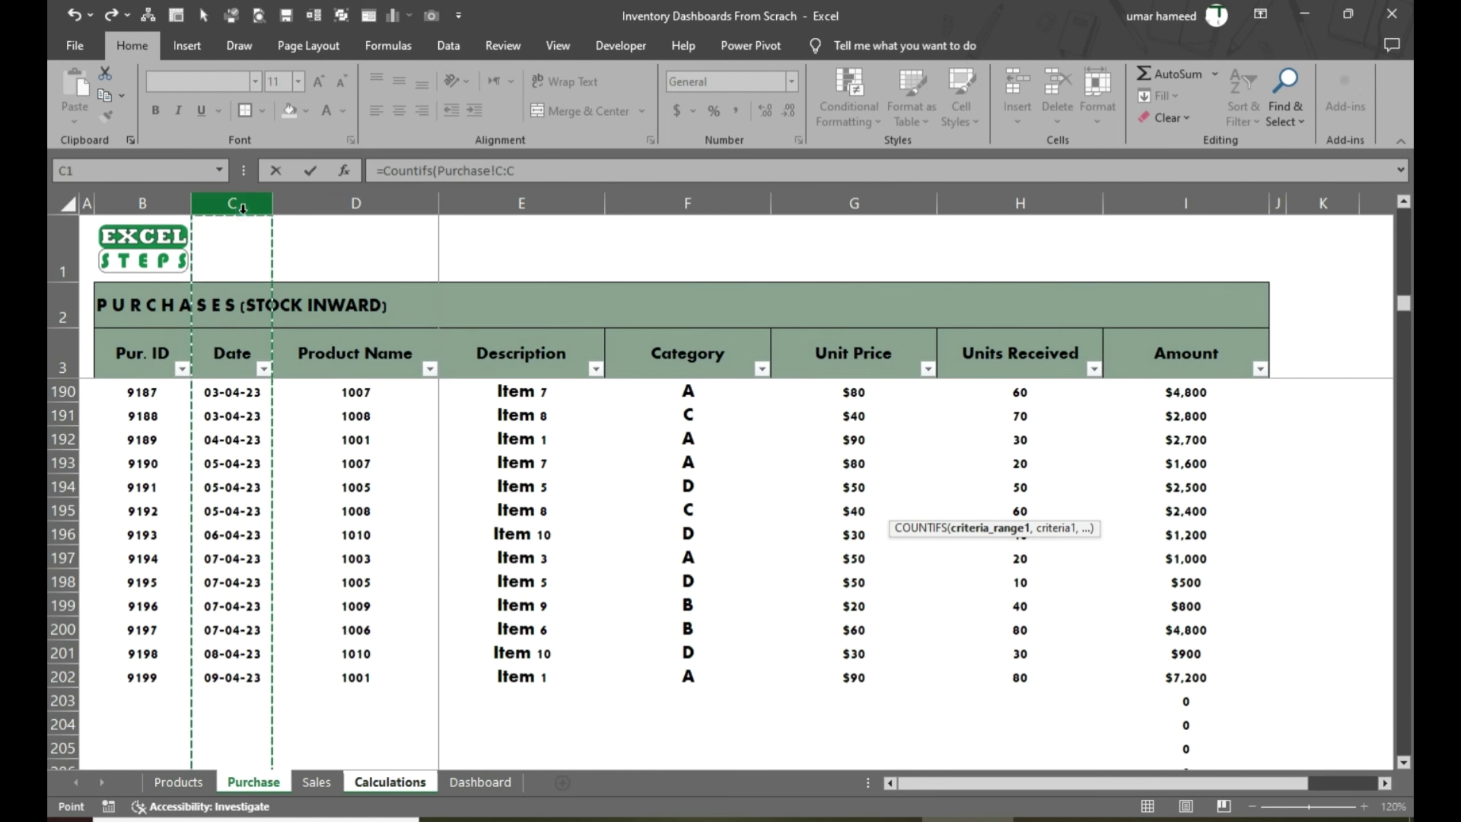
key(F4)
click(397, 781)
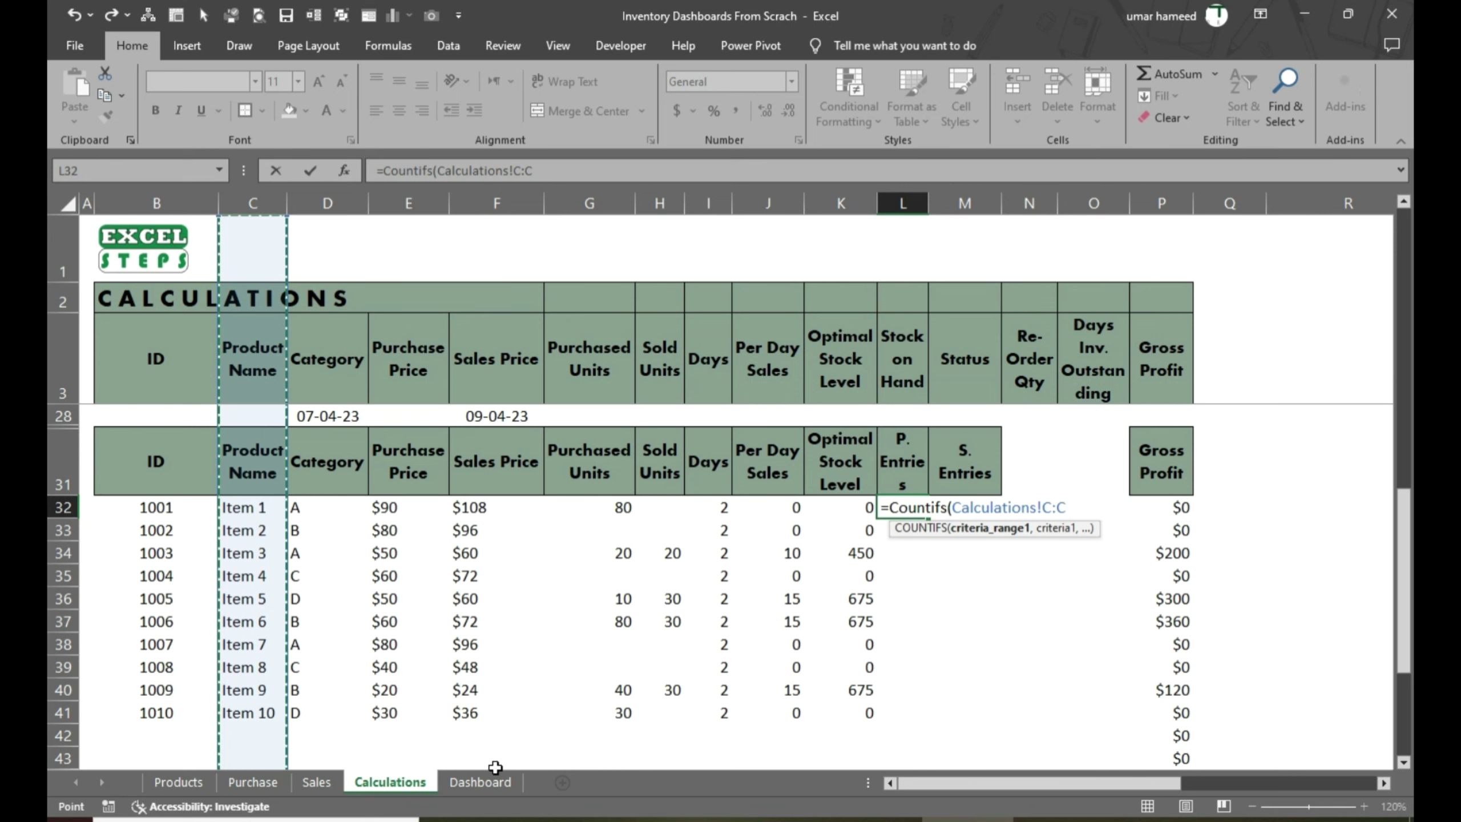
Enter the Purchase sheet's Date column, Purchase!$C:$C, as the first COUNTIFS criteria range
click(247, 783)
click(244, 202)
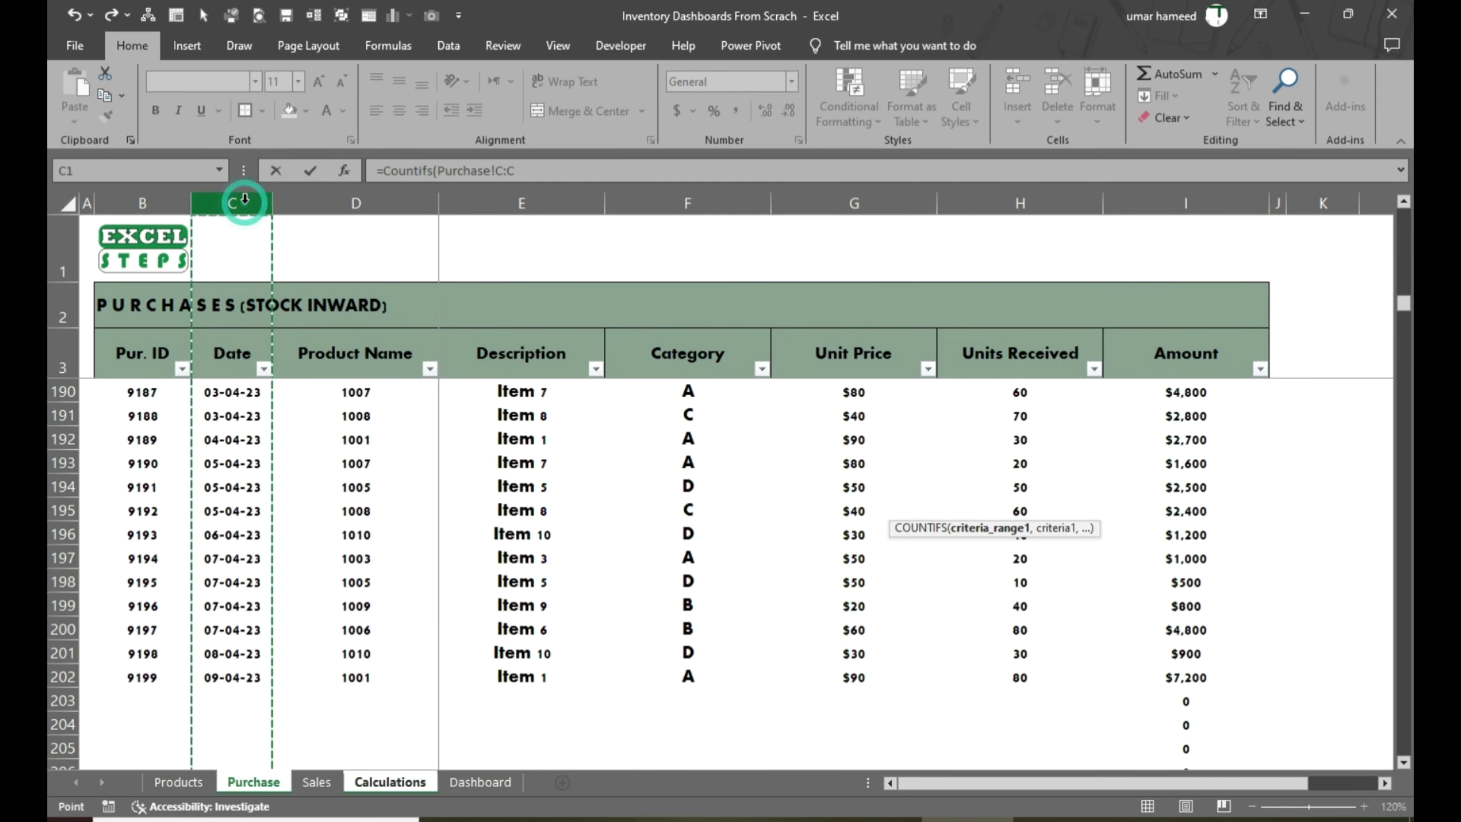
key(F4)
text(,)
Set the first COUNTIFS criterion in L32 to dates from the start date onward, ">="&Calculations!$D$28
click(389, 782)
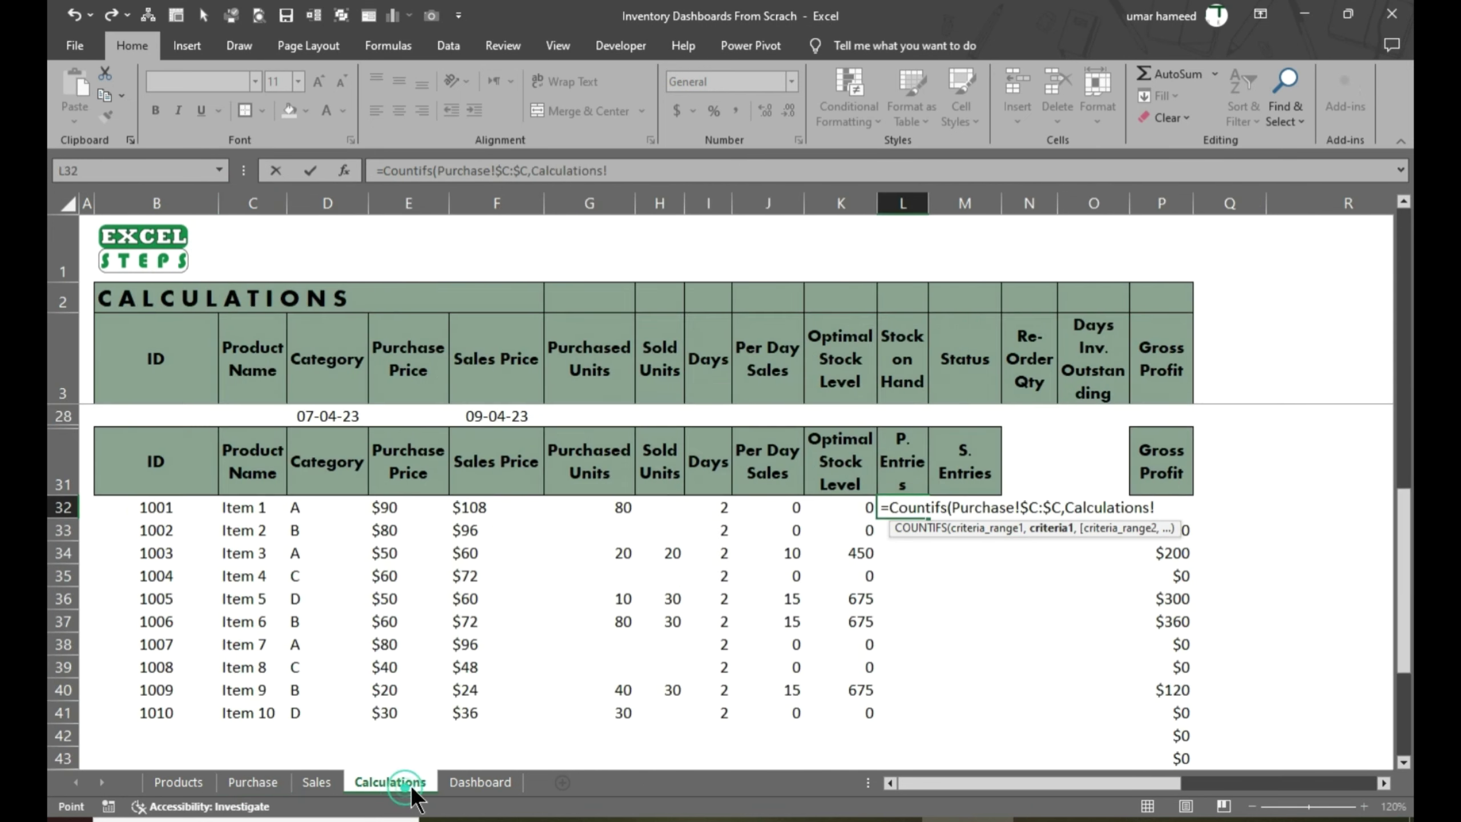
key(BackSpace)
key(BackSpace)
key(BackSpace)
key(BackSpace)
key(BackSpace)
key(BackSpace)
key(BackSpace)
key(BackSpace)
key(BackSpace)
key(BackSpace)
key(BackSpace)
key(BackSpace)
key(BackSpace)
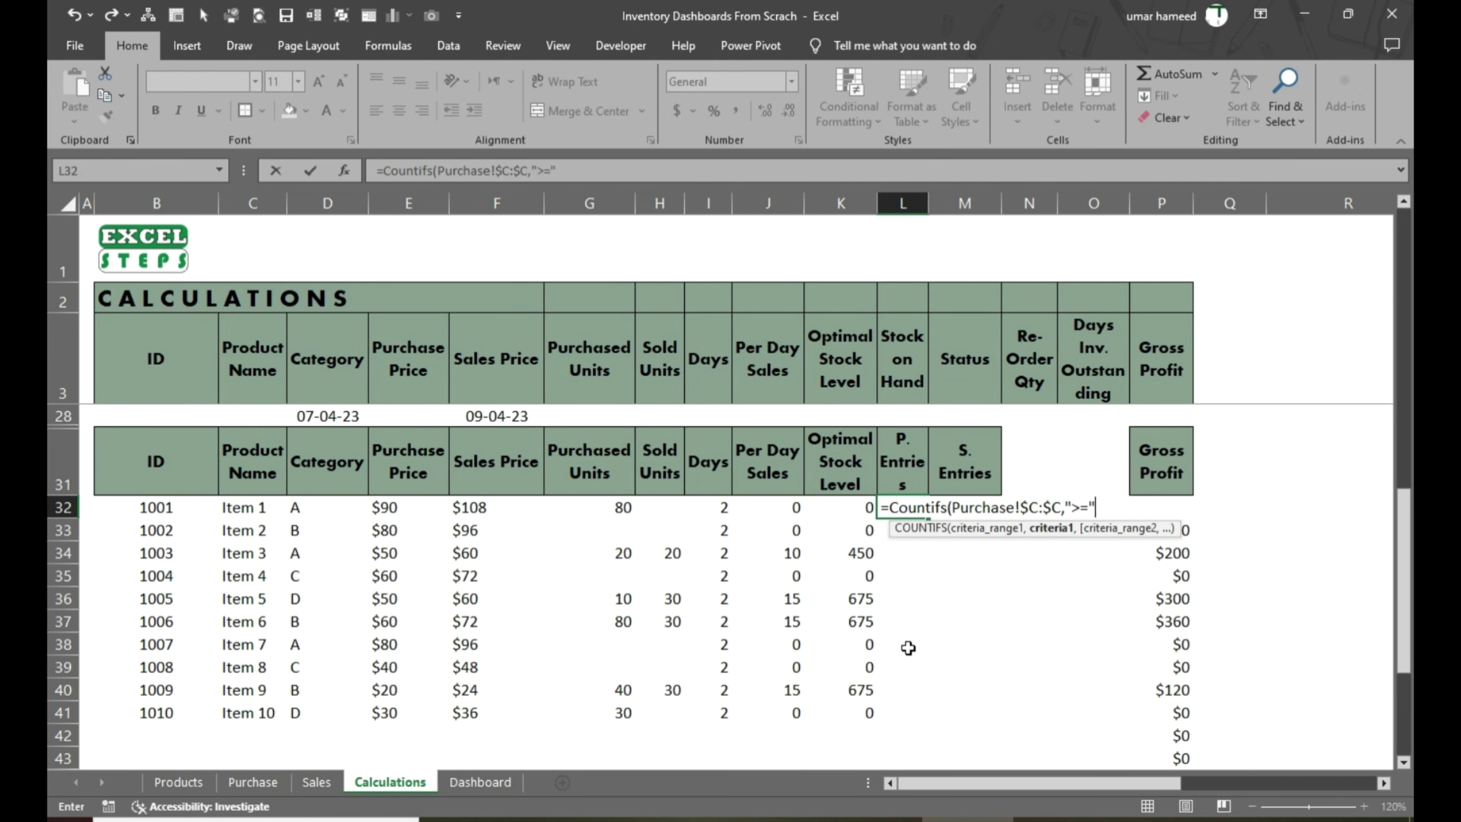
click(342, 416)
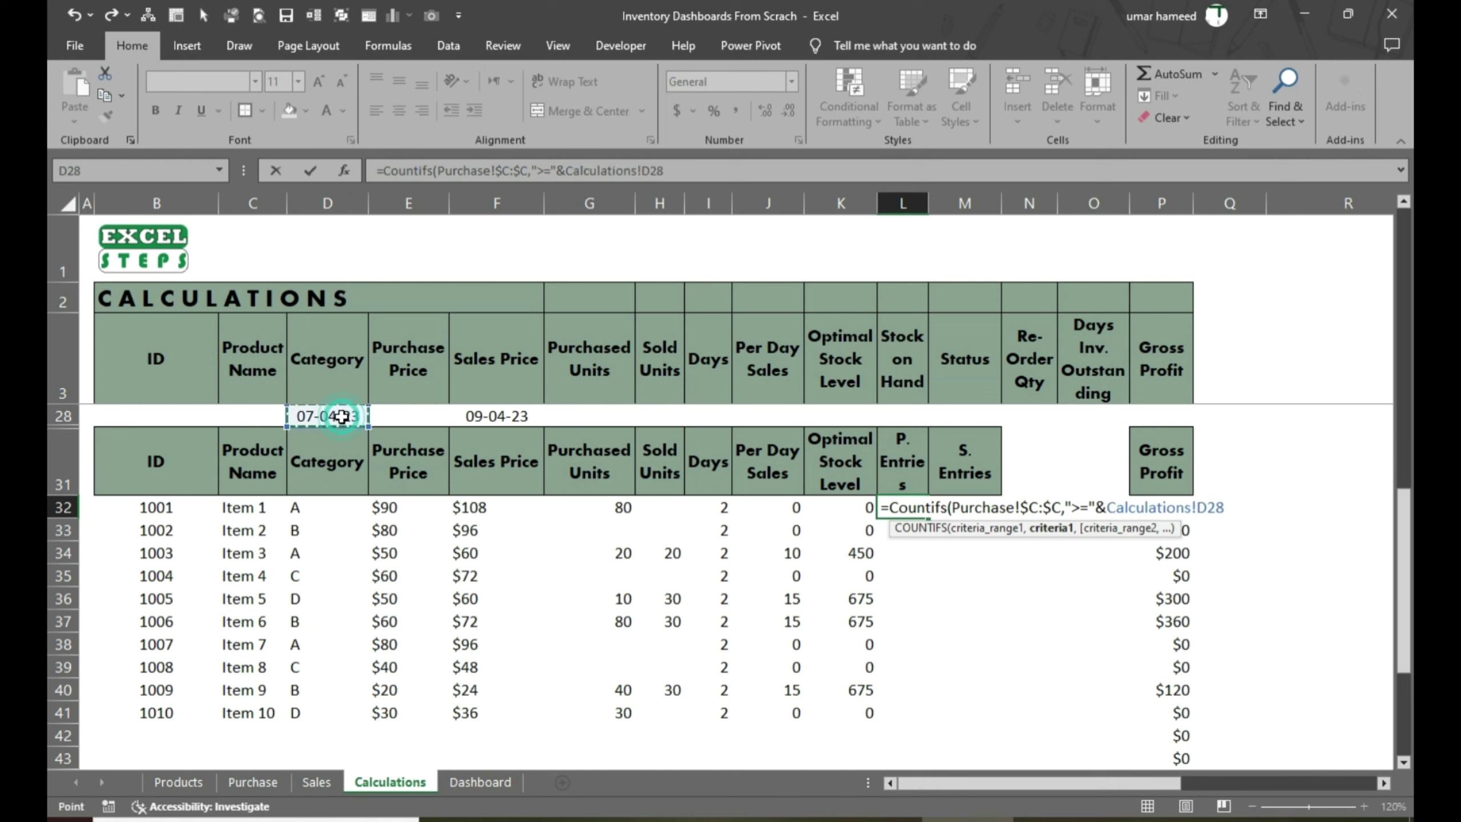
key(F4)
text(,)
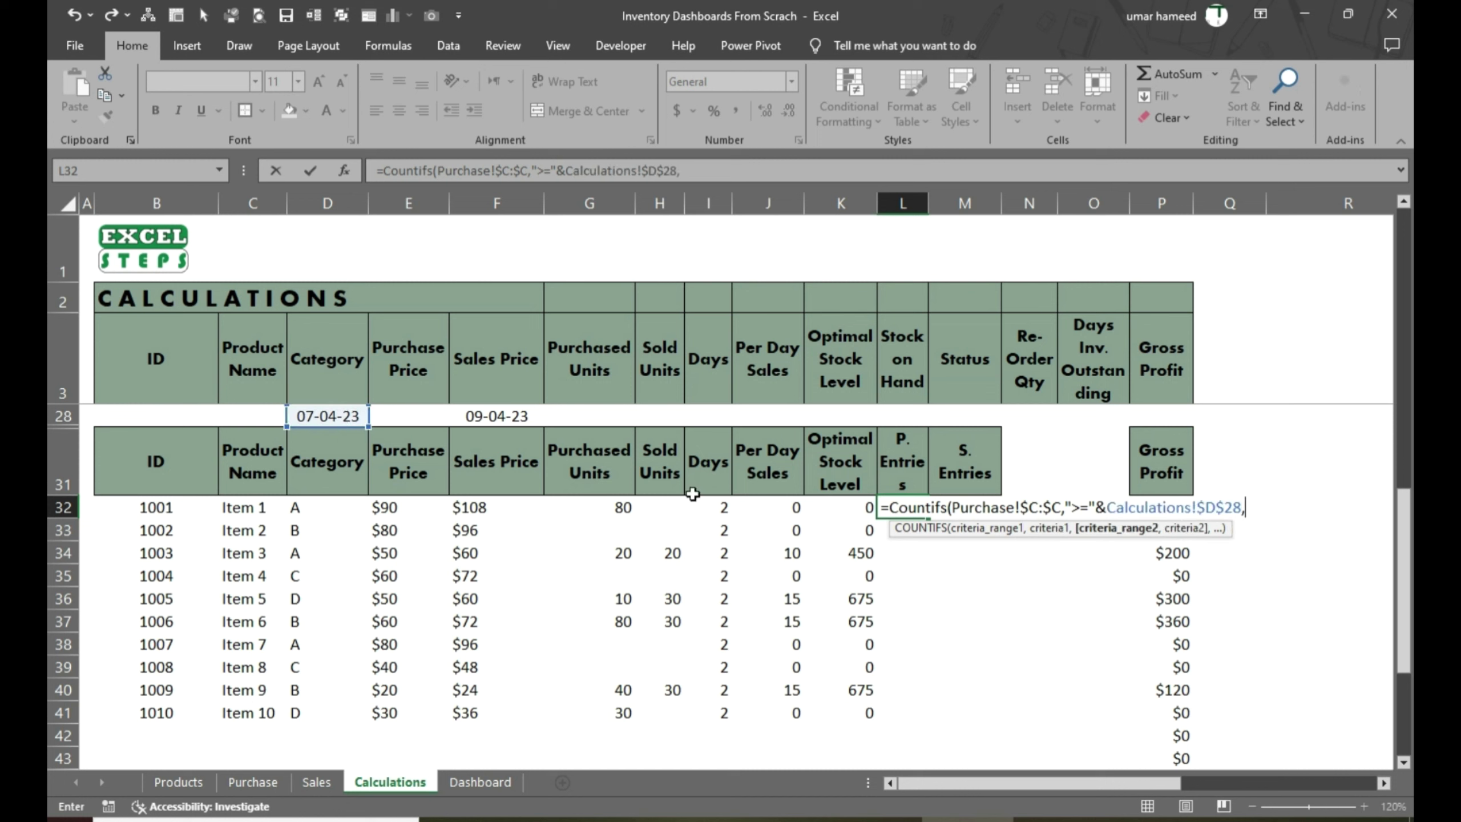
Duplicate the Purchase!$C:$C range and its date criterion as L32's second COUNTIFS pair, changing the copied operator to "<="
drag(955, 506, 1241, 507)
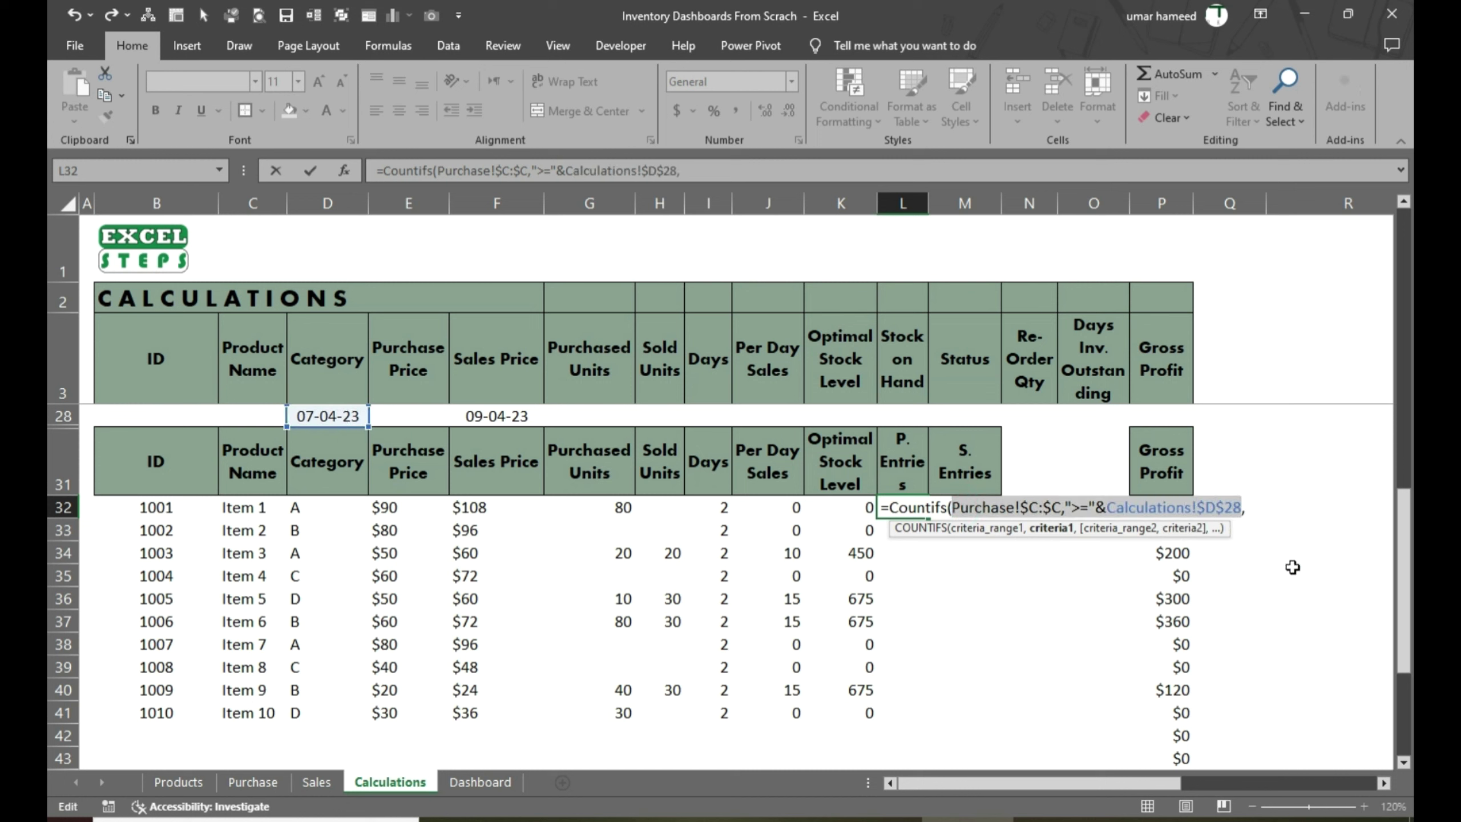
key(ctrl+c)
key(End)
key(ctrl+v)
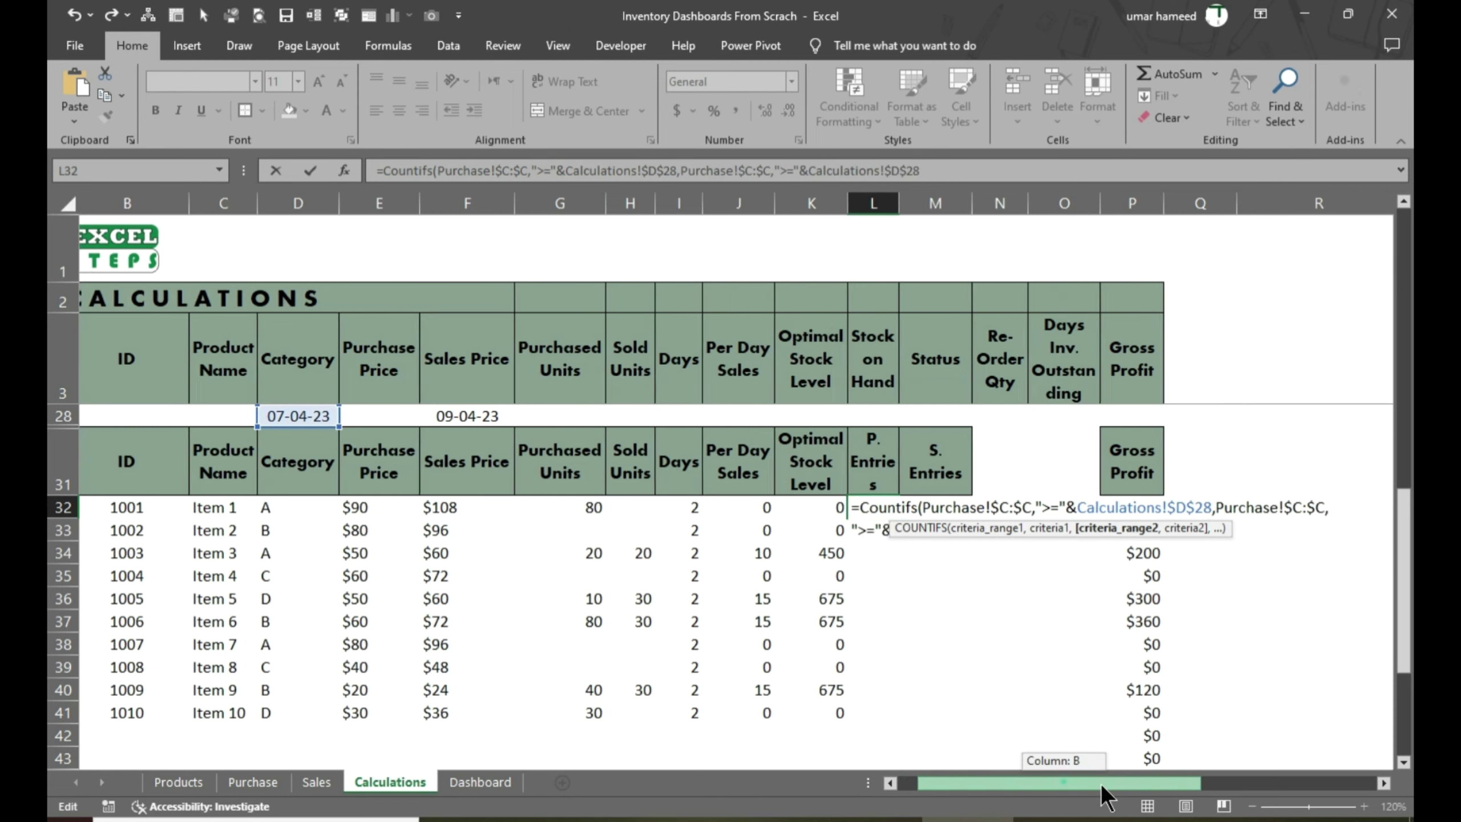
click(901, 506)
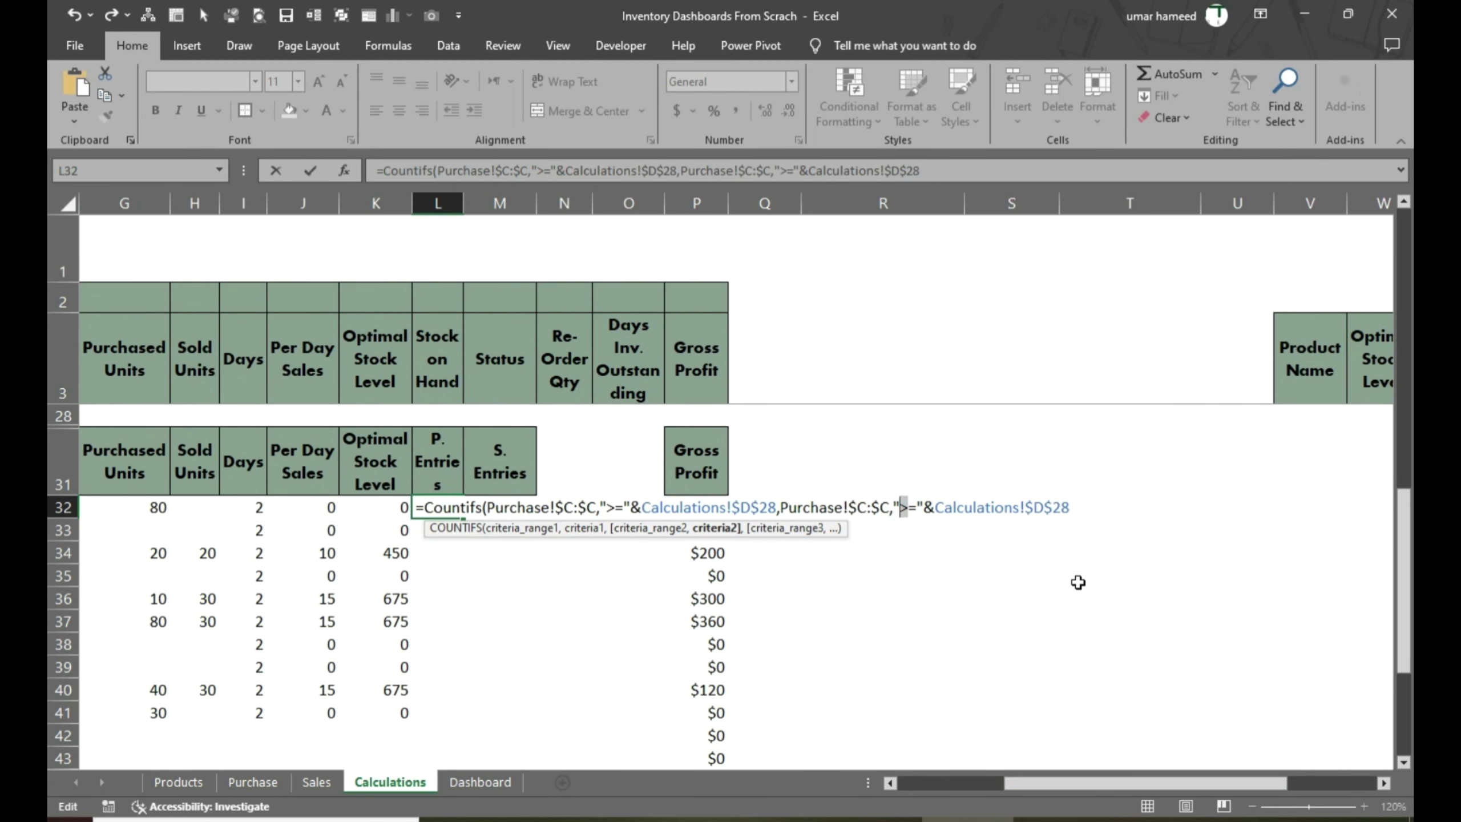
drag(1011, 782, 976, 782)
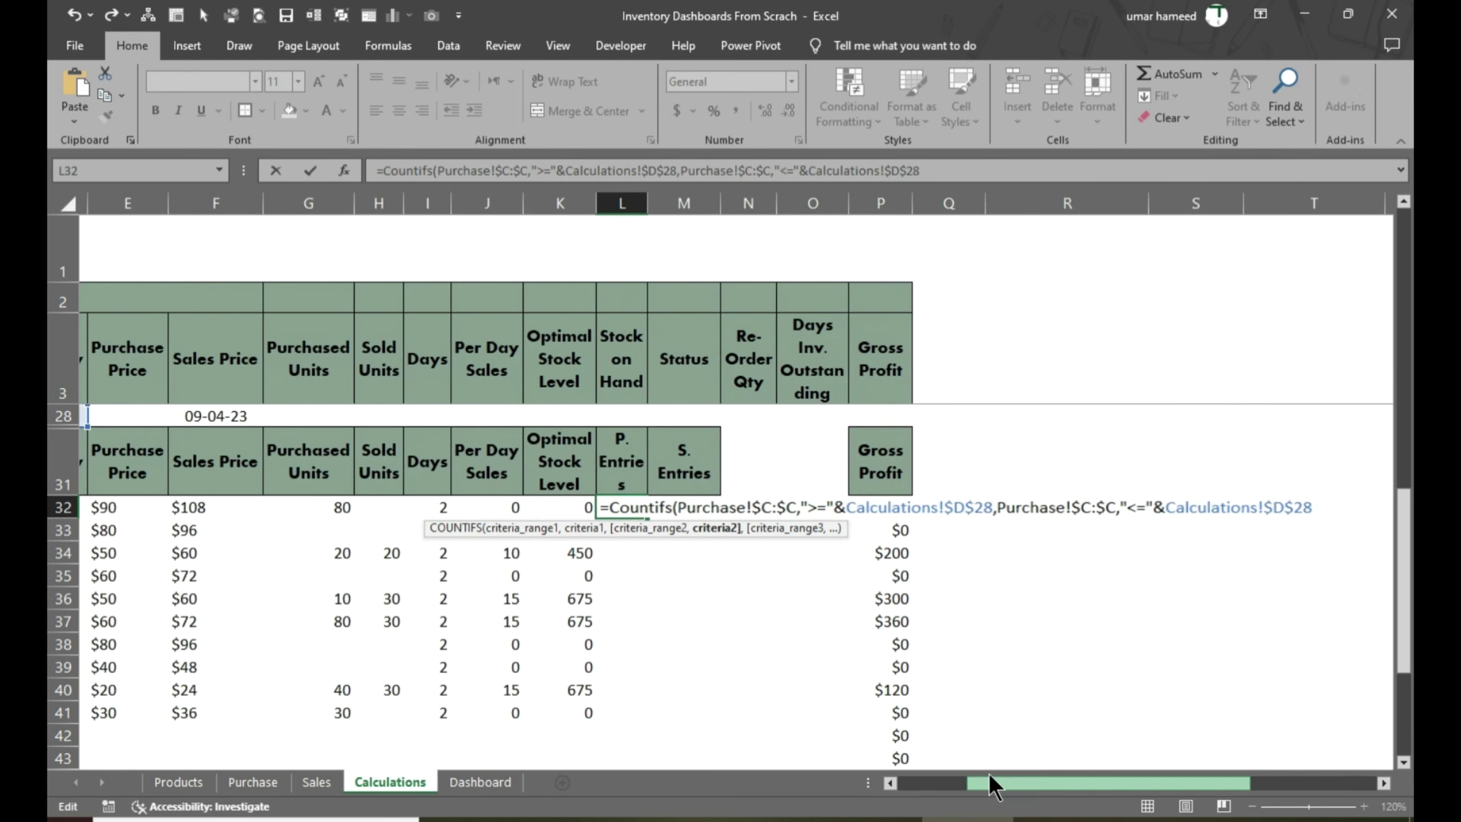
Point the second date criterion at the end date, Calculations!$F$28, and complete the COUNTIFS formula in L32
double_click(1217, 507)
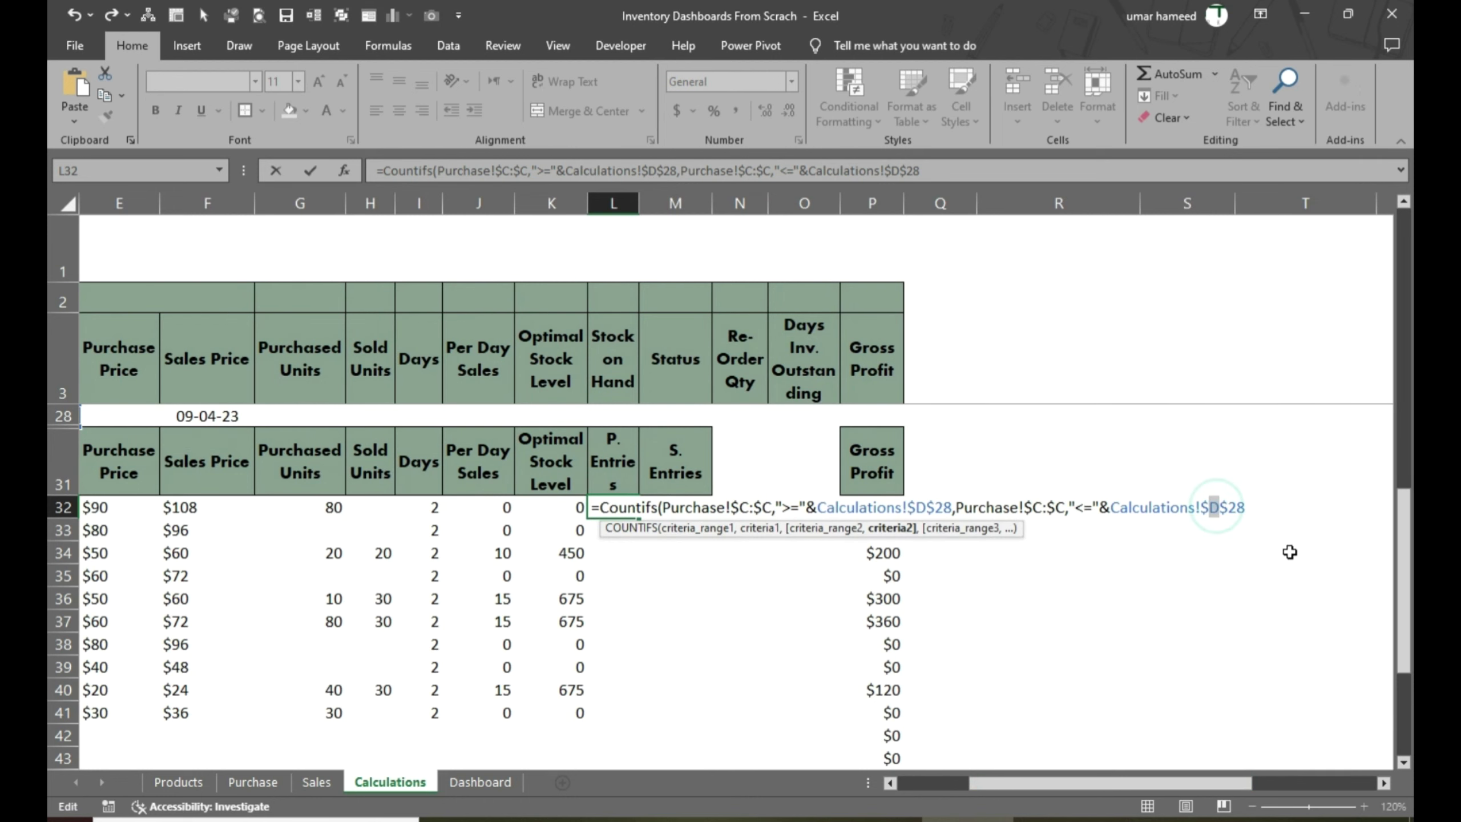
text(F)
click(1248, 507)
text())
key(Tab)
key(Left)
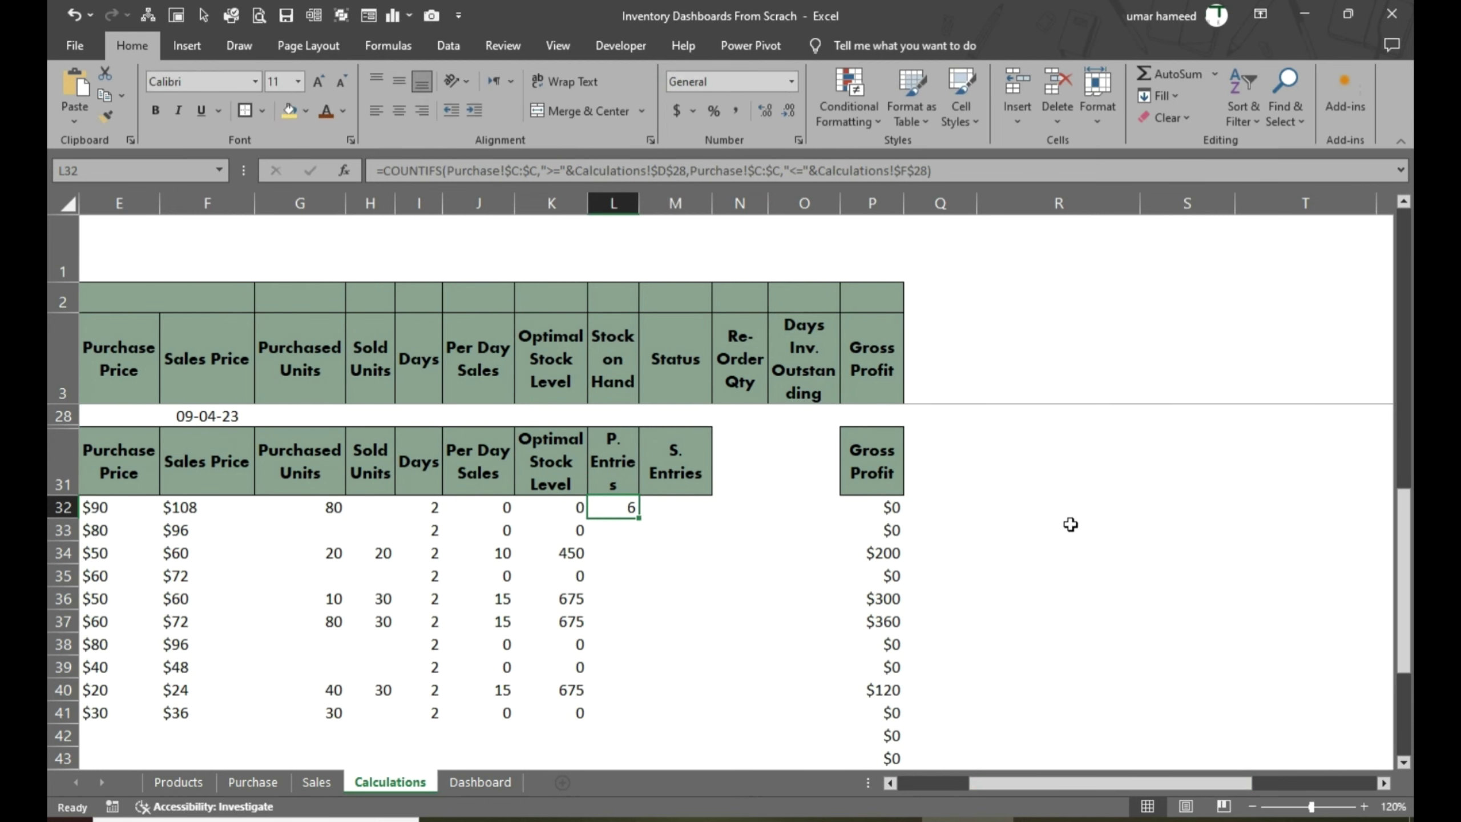
Examine the product IDs of the Purchase sheet entries dated 07-04-23 to 09-04-23 against the L32 count
drag(1164, 783, 1083, 783)
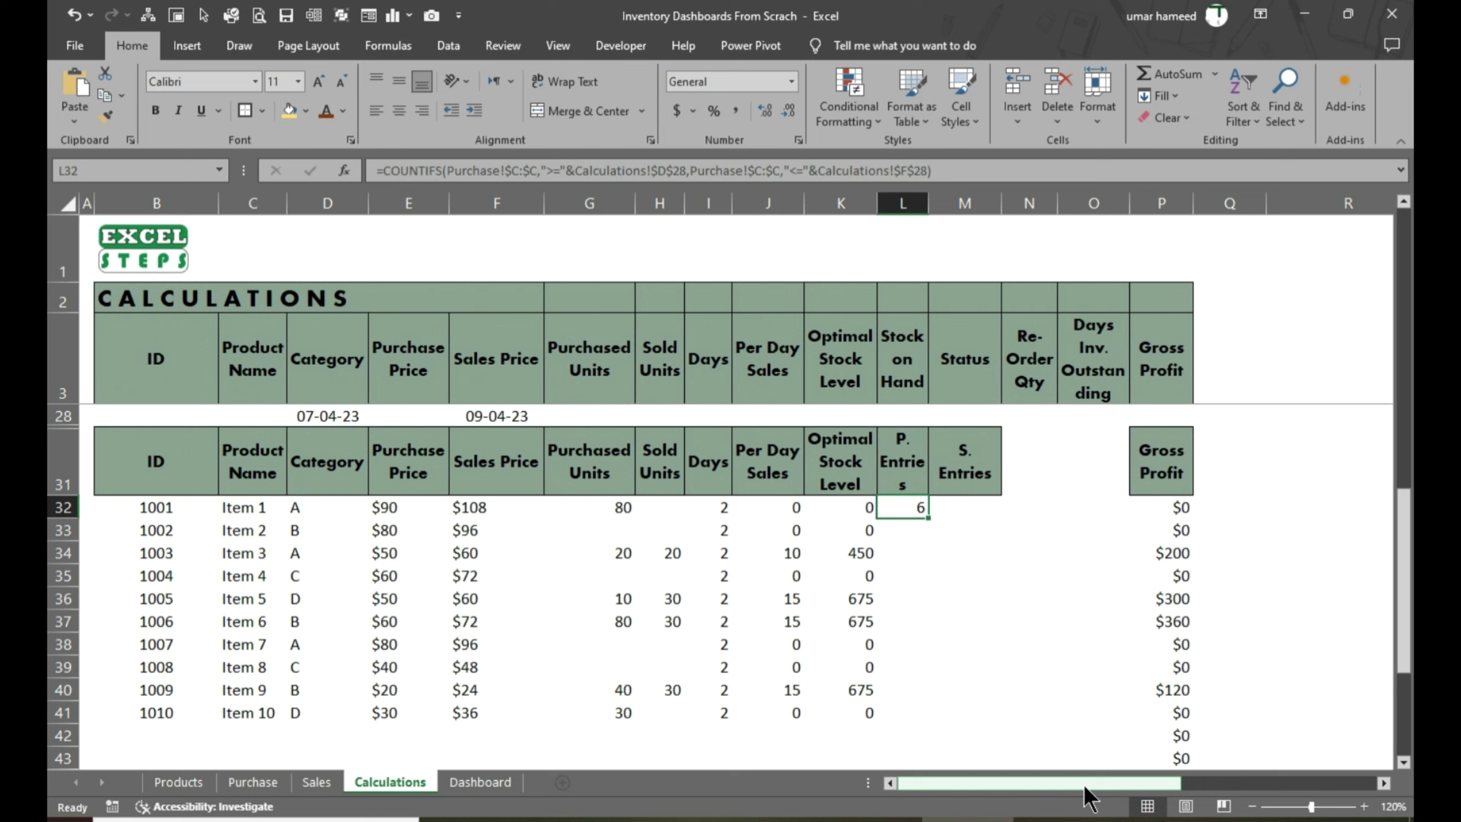
double_click(919, 504)
key(Escape)
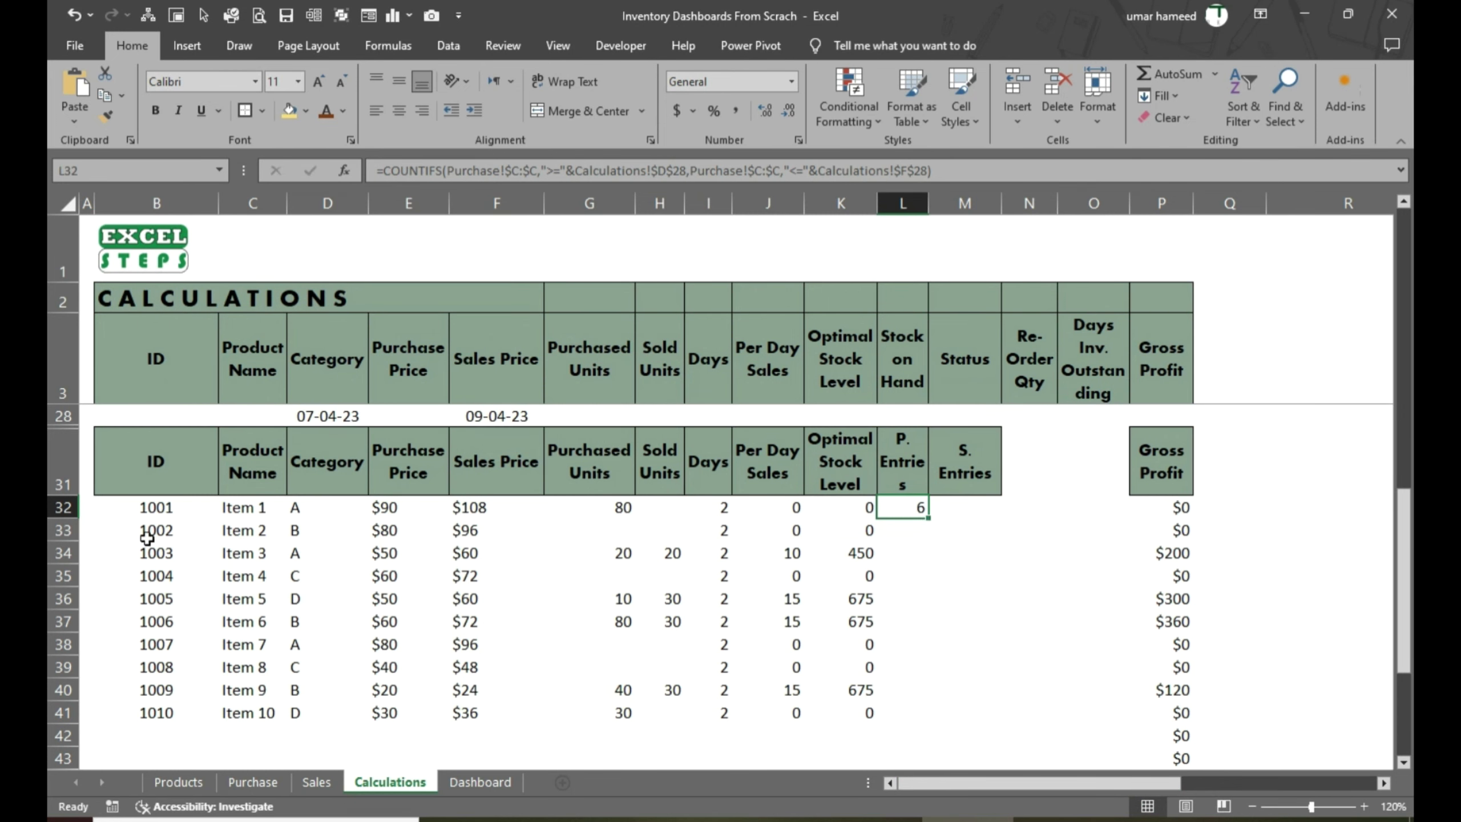
click(263, 780)
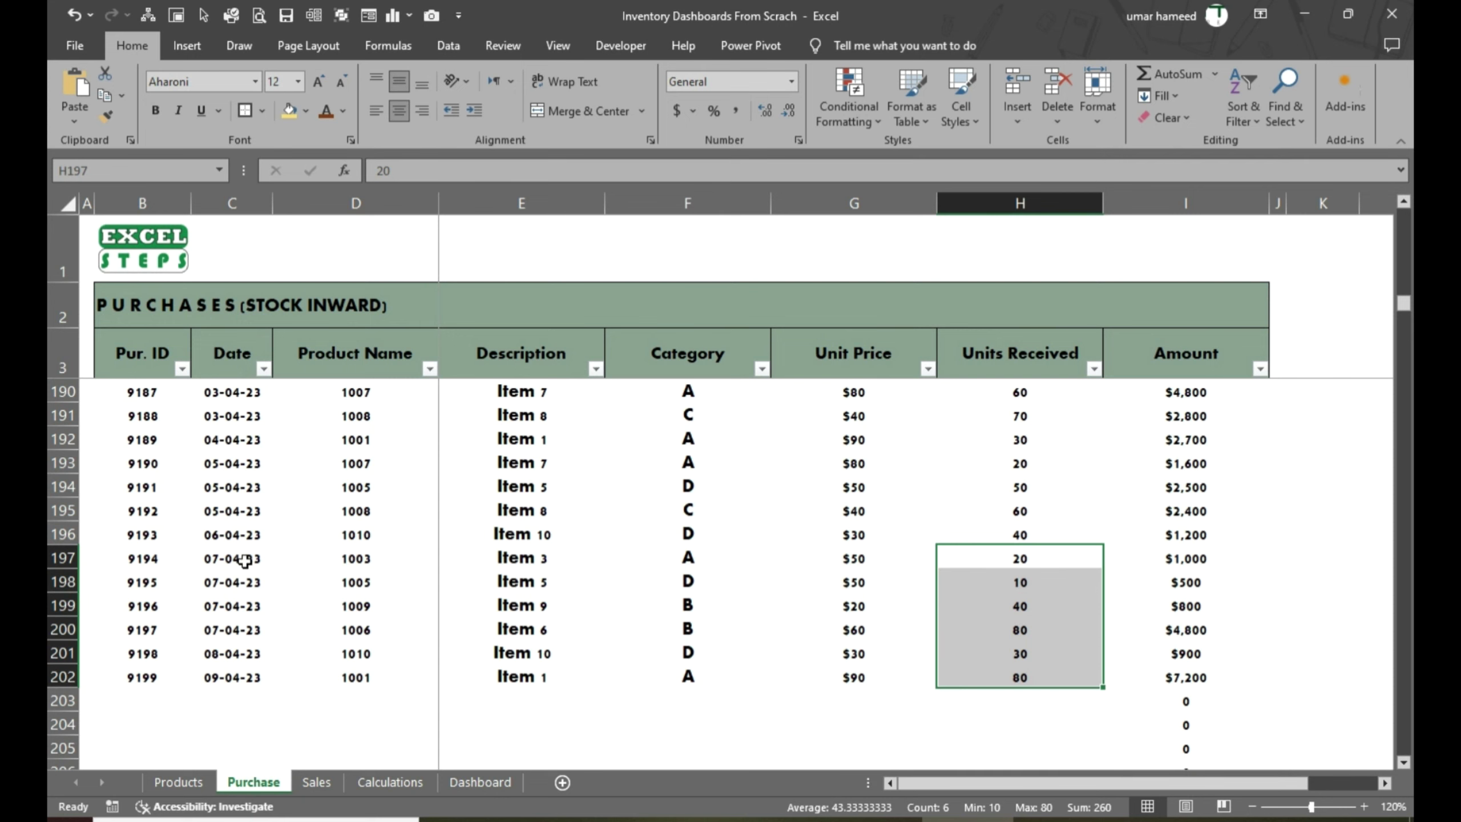
drag(352, 554, 386, 701)
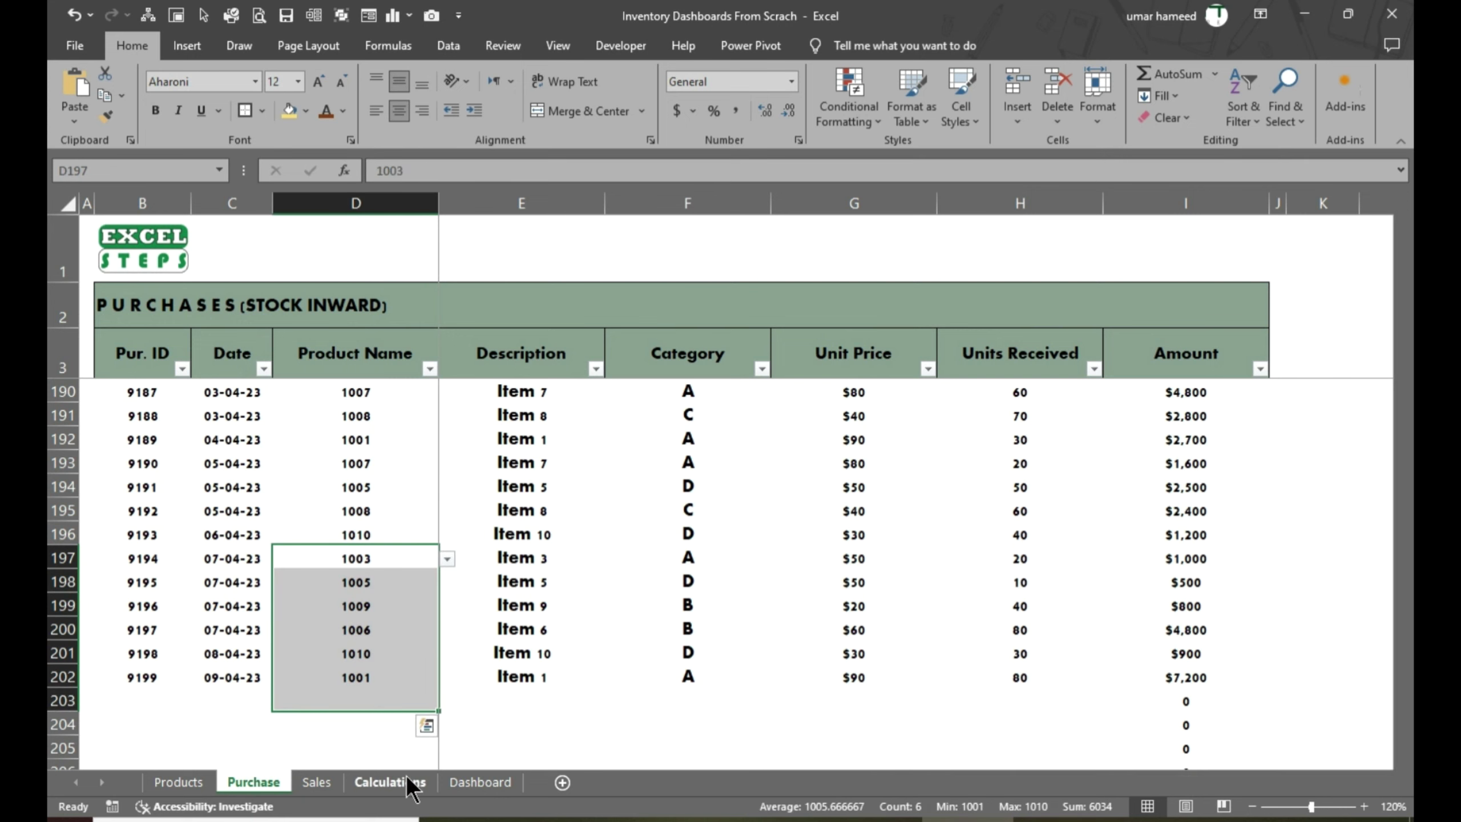
Add the Purchase sheet's Product Name column, Purchase!$D:$D, as the third criteria range of the COUNTIFS formula in L32
click(389, 781)
key(F2)
click(1057, 532)
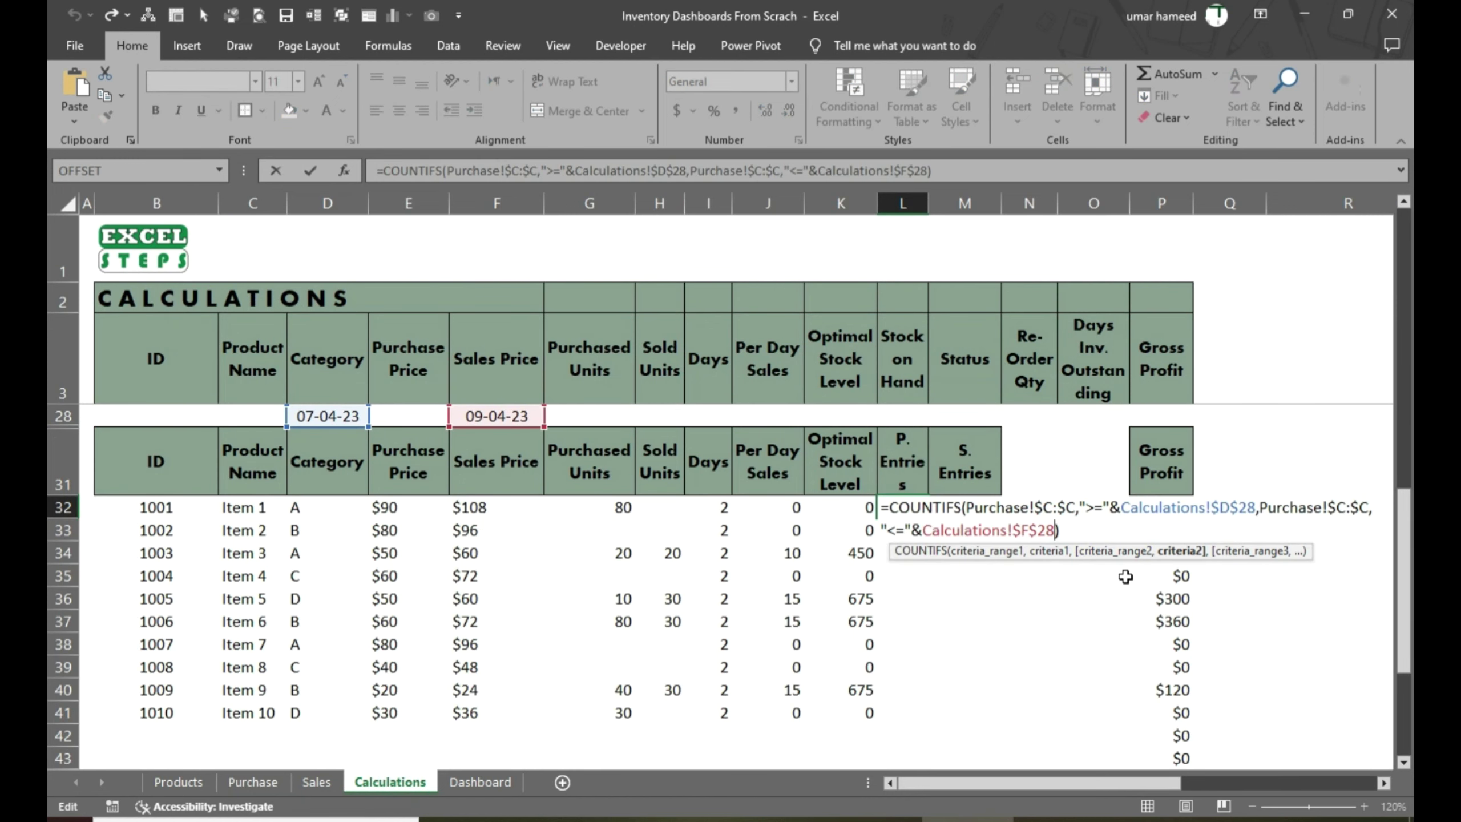
text(,)
click(252, 782)
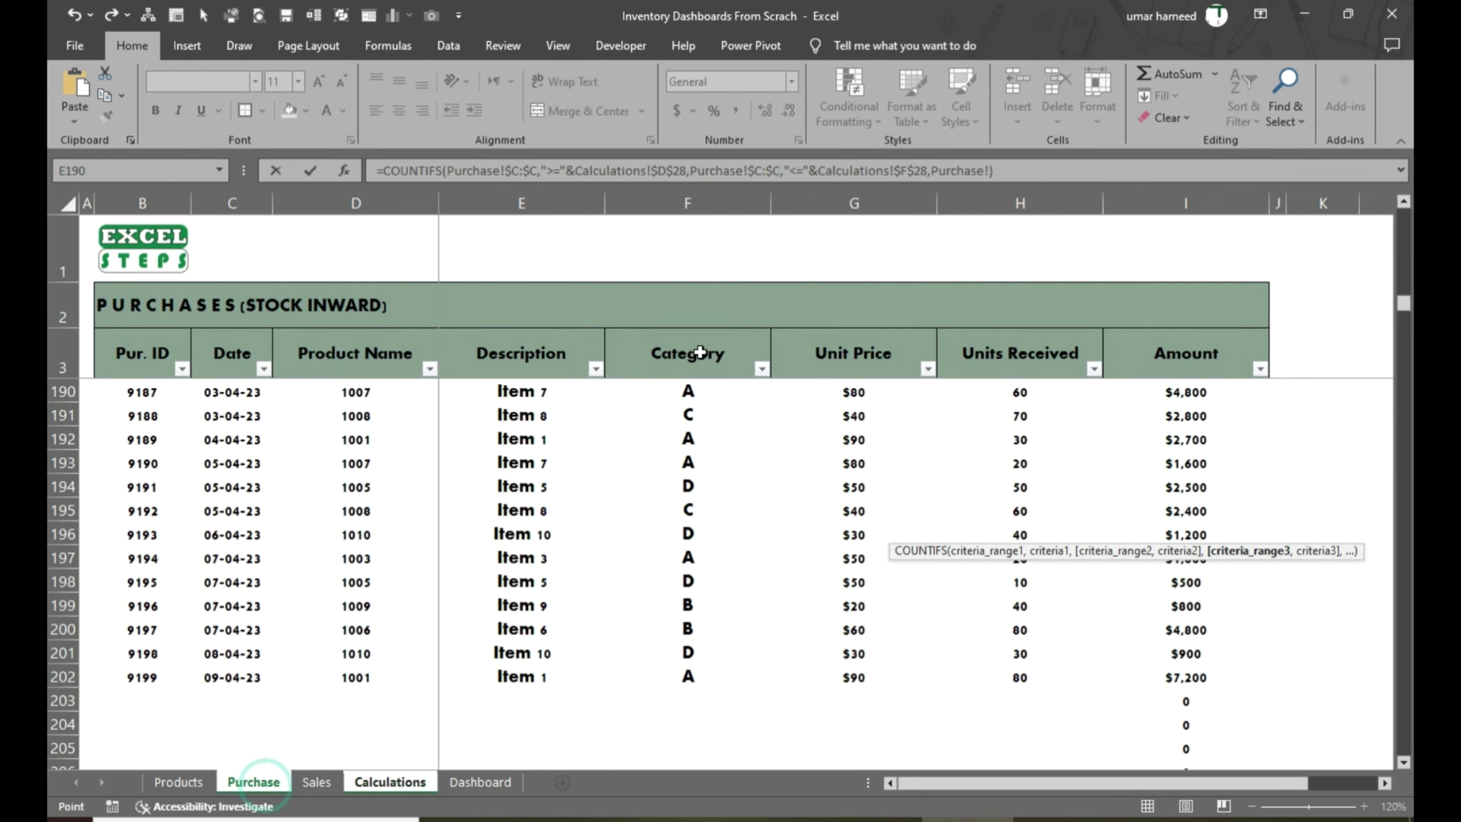
click(356, 202)
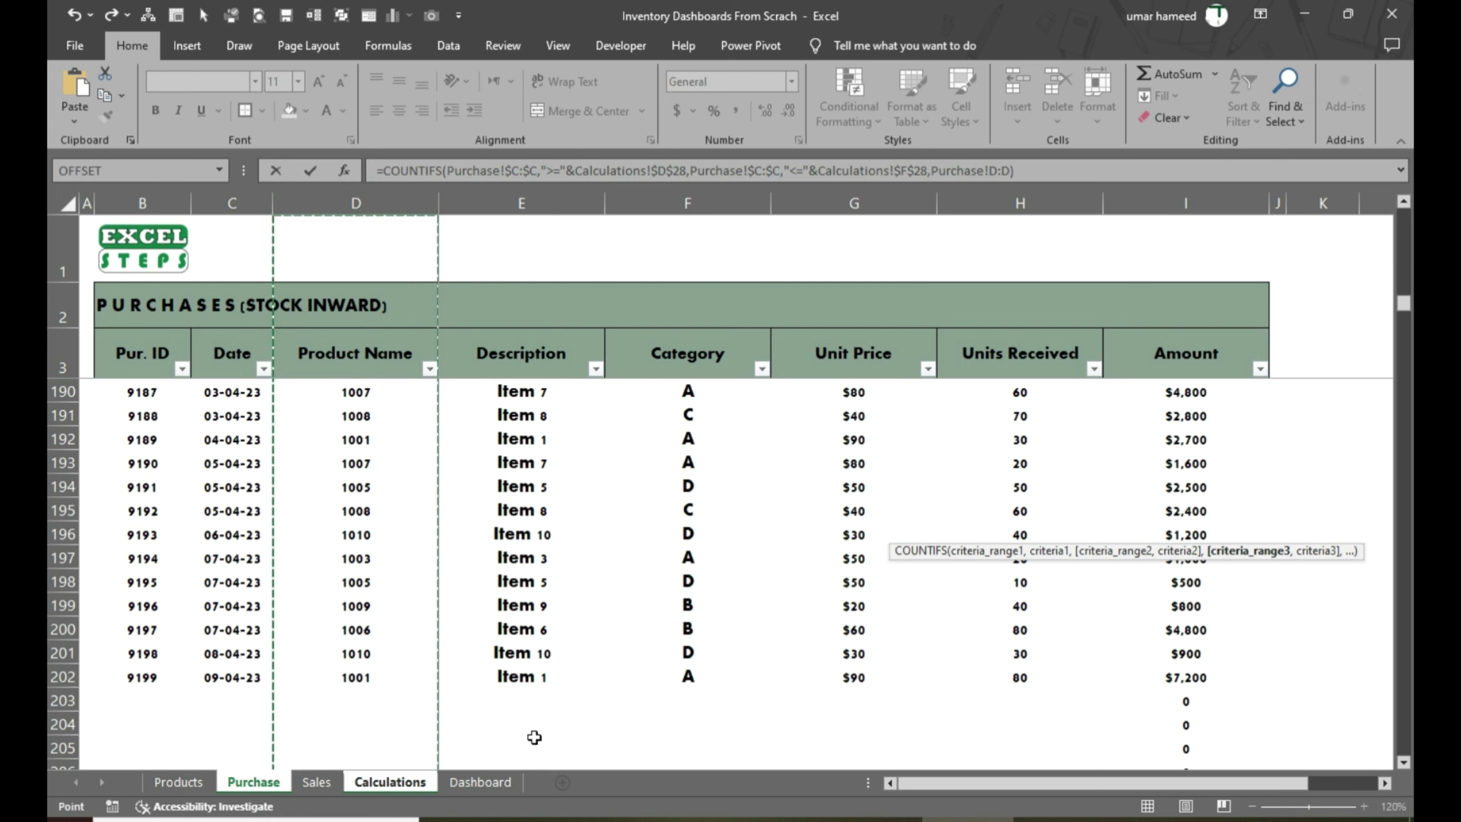
text(,)
Set the third COUNTIFS criterion in L32 to the product ID, Calculations!$B32, and complete the formula
click(390, 781)
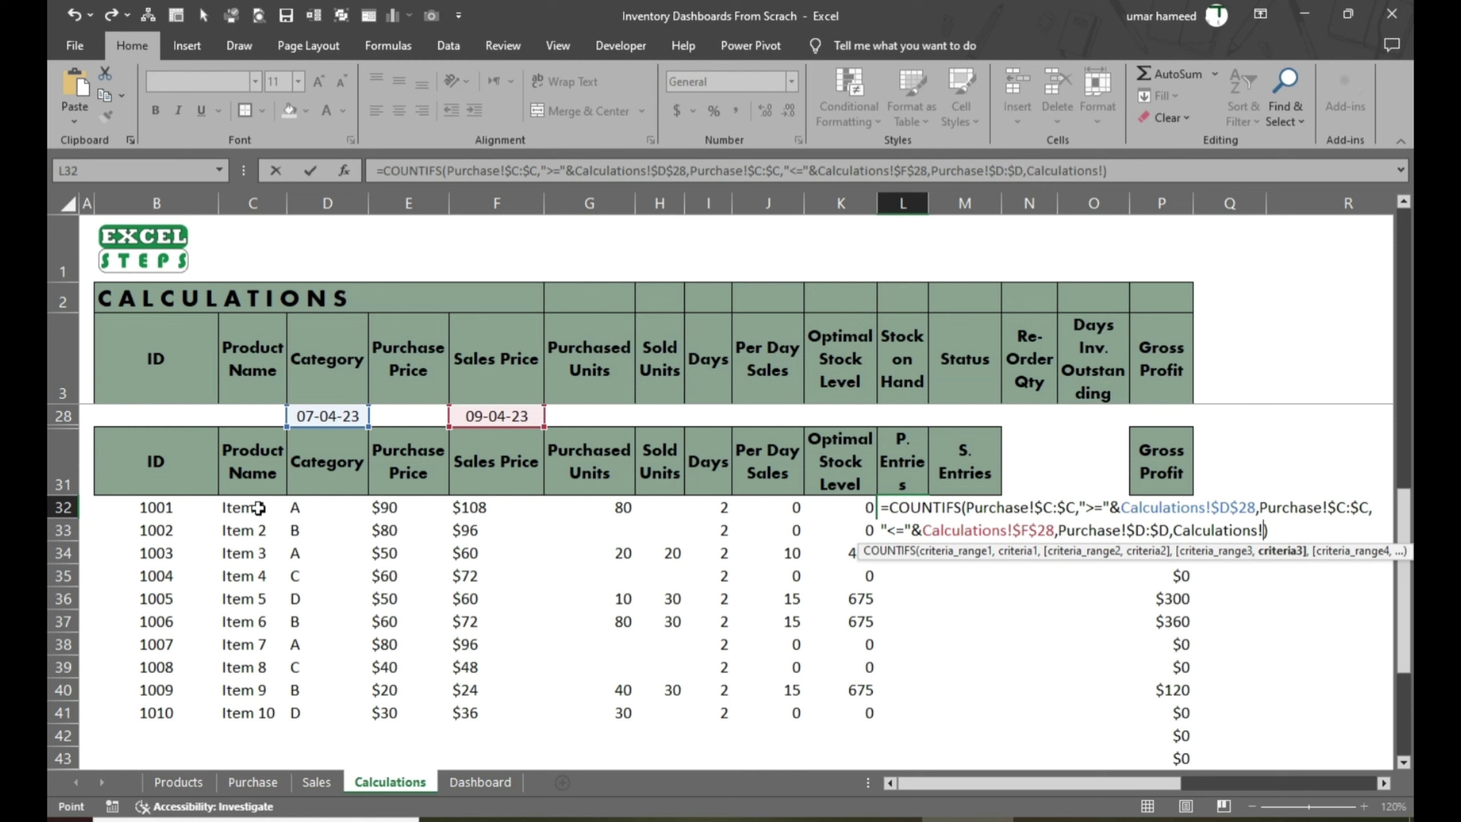
click(188, 510)
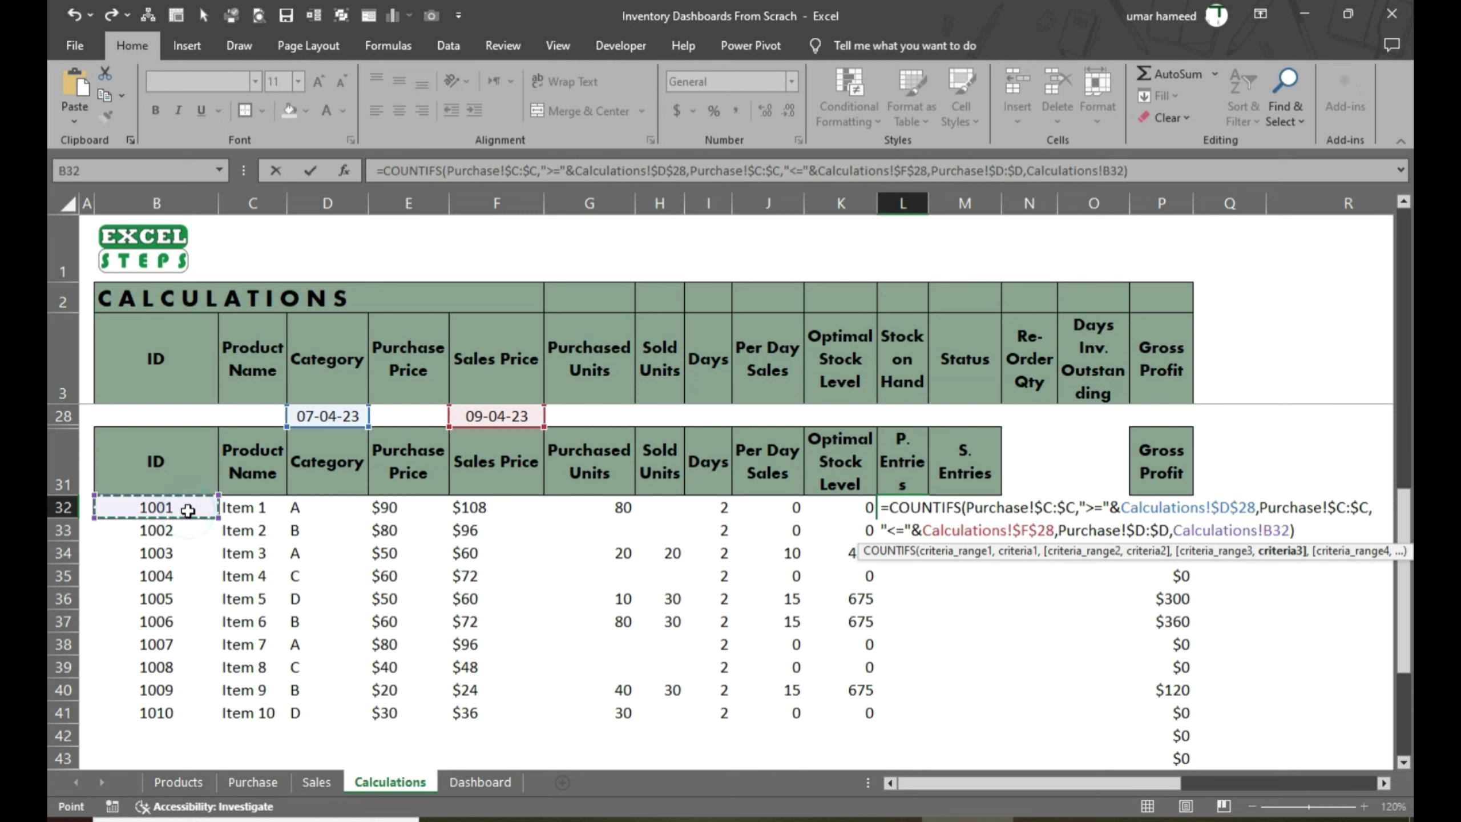
key(F4)
key(F4)
key(ctrl+Return)
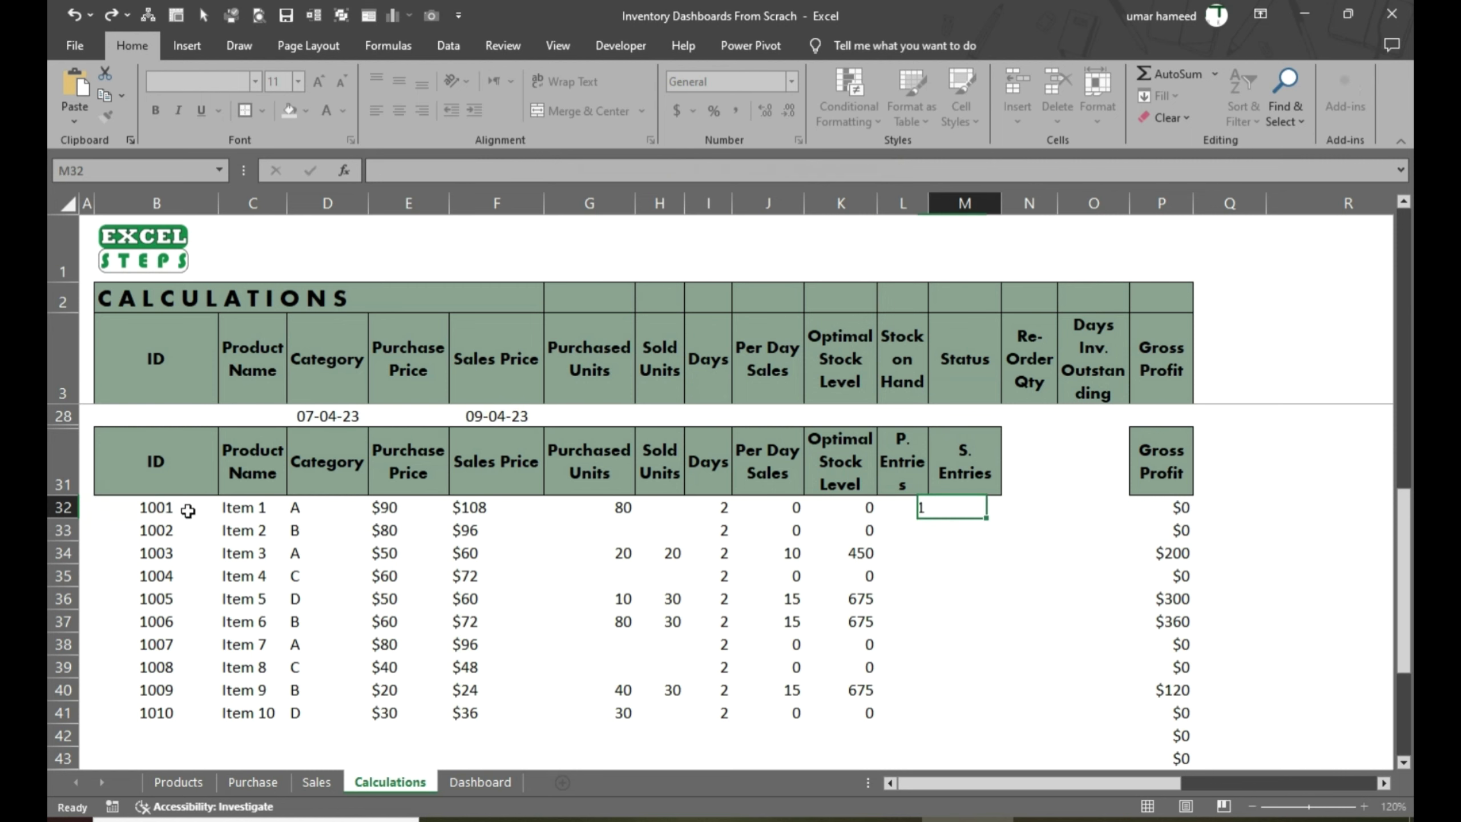
Check the matching Purchase sheet entries and fill the P. Entries formula from L32 down to L46
click(281, 781)
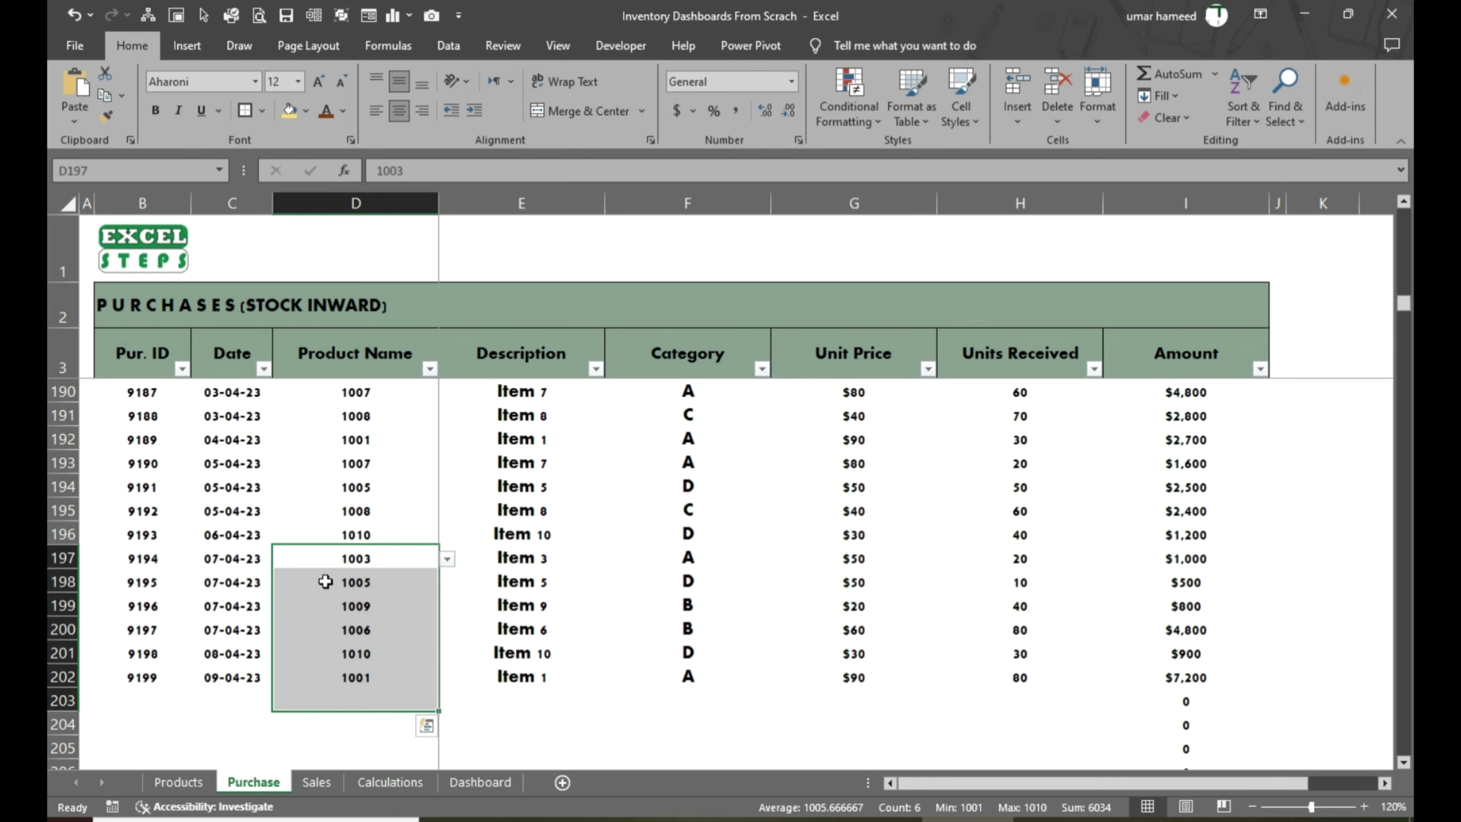
click(384, 781)
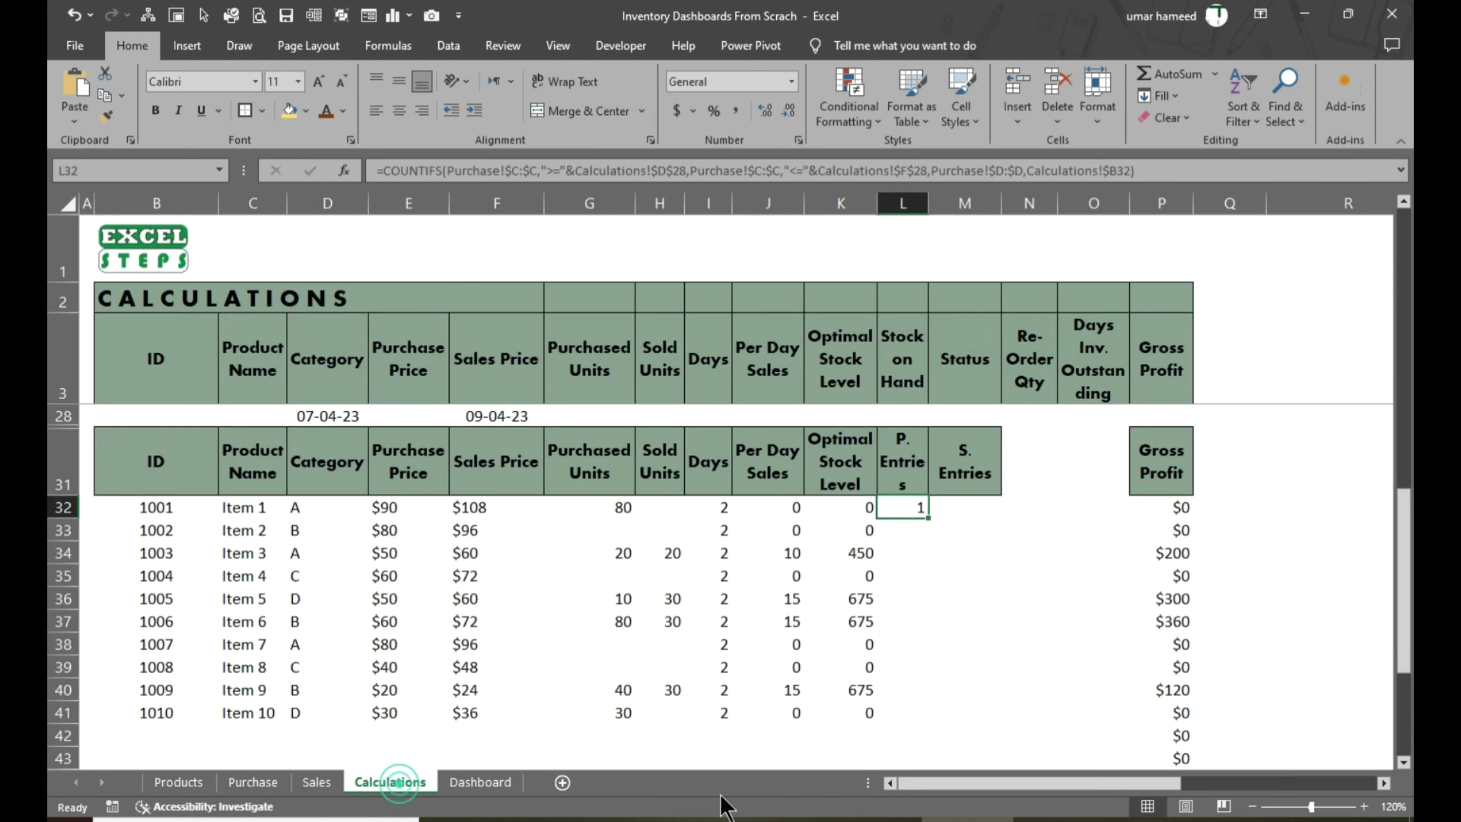
drag(929, 523, 938, 735)
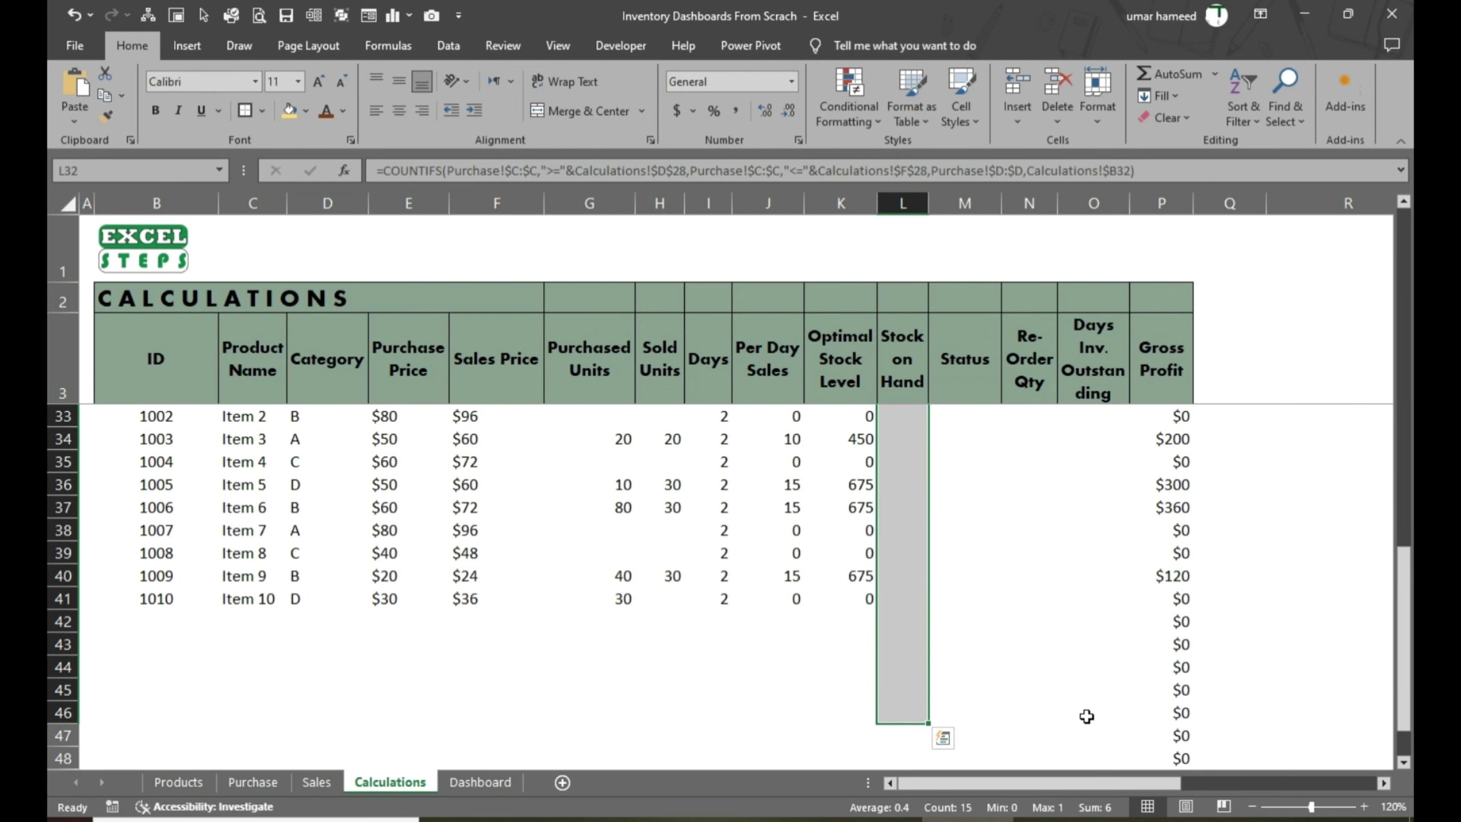
scroll(1005, 682, up, 3)
Copy the P. Entries COUNTIFS formula from L32 into M32 under the S. Entries heading
click(984, 579)
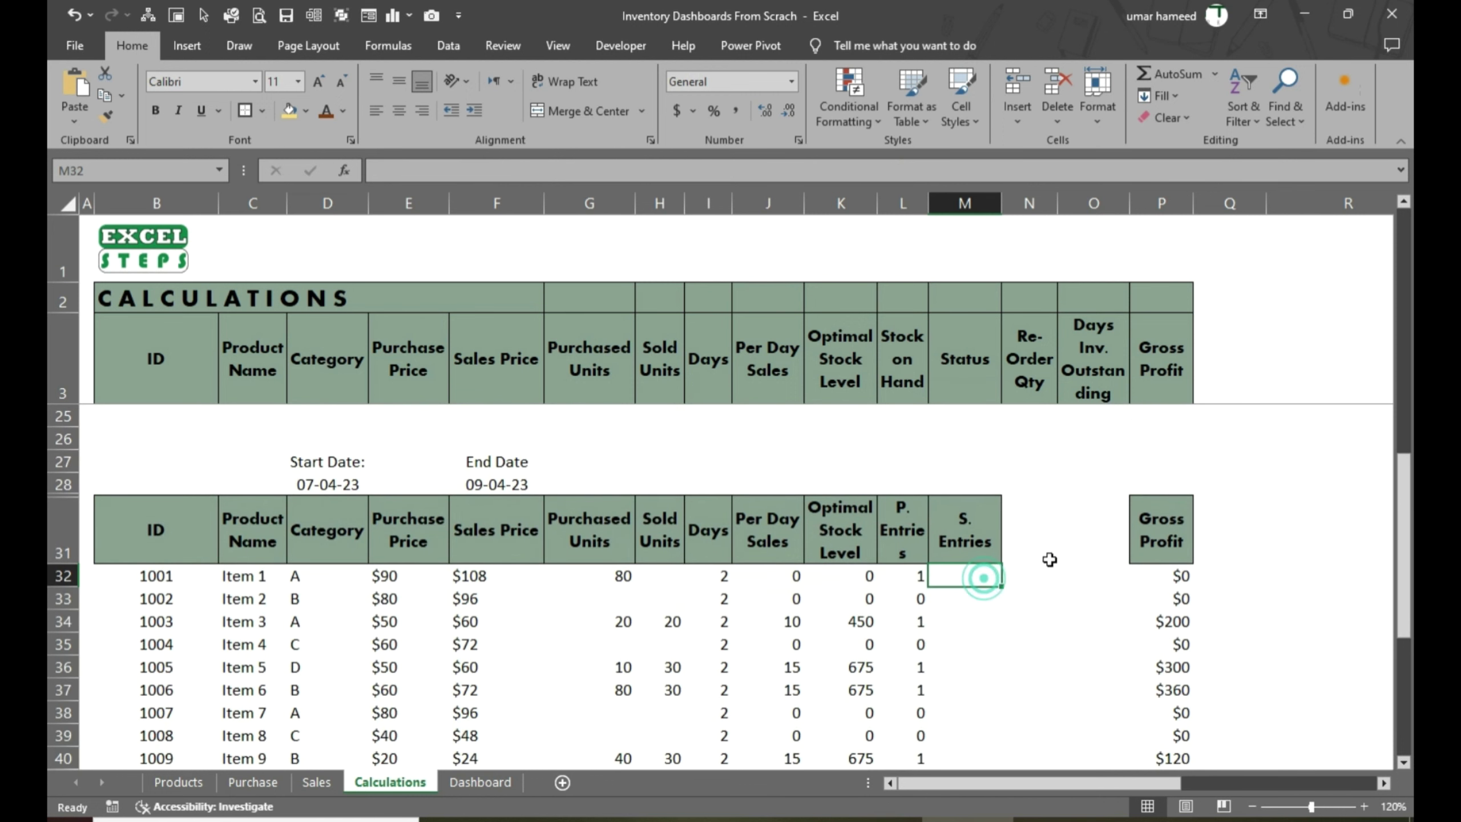
click(914, 574)
key(shift+Right)
key(F2)
key(ctrl+Return)
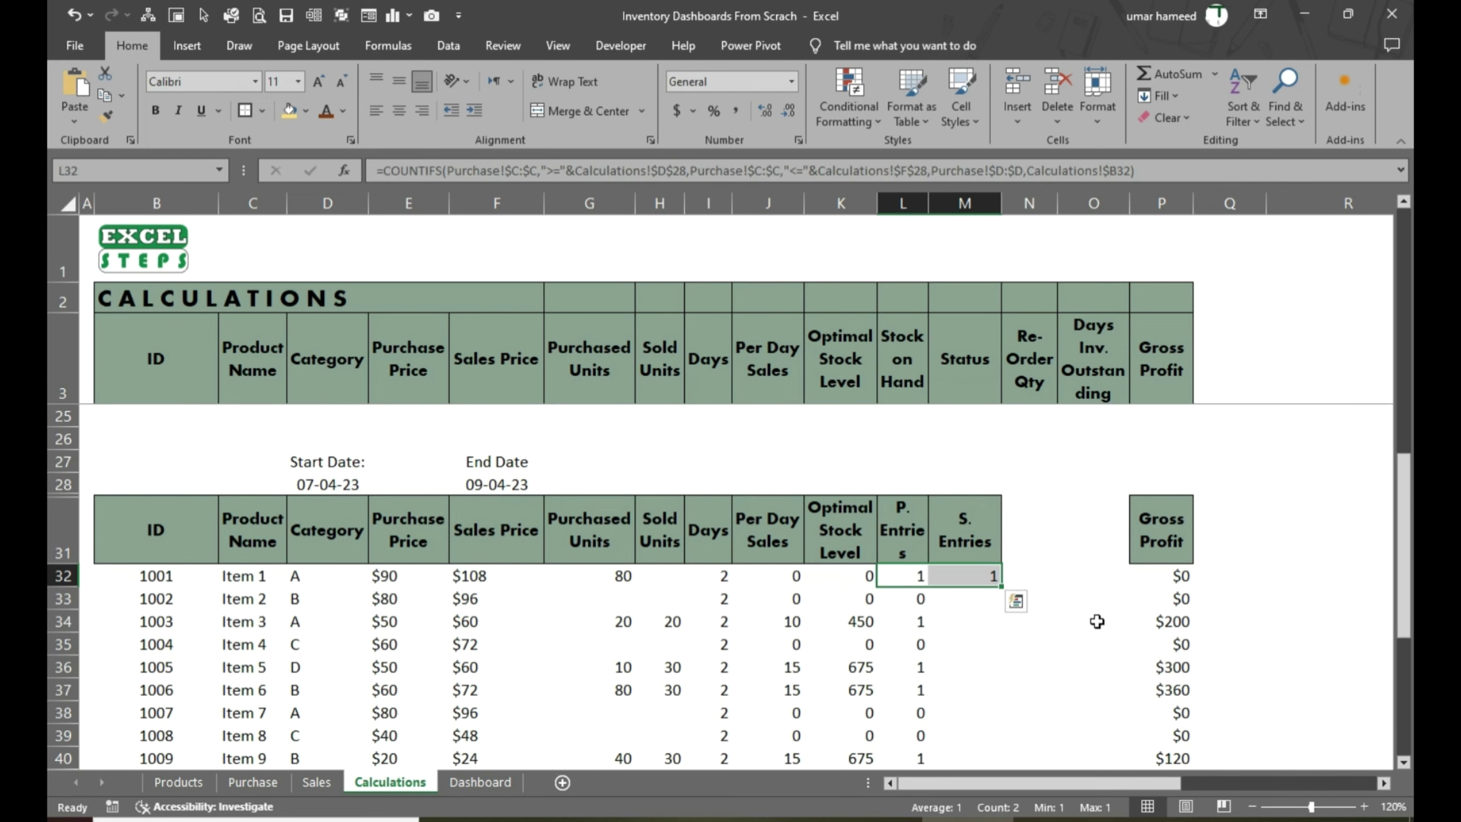
Change the first criteria range of the M32 formula from the Purchase sheet to Sales!$C:$C
key(Right)
key(F2)
key(Up)
key(Up)
key(Left)
key(Left)
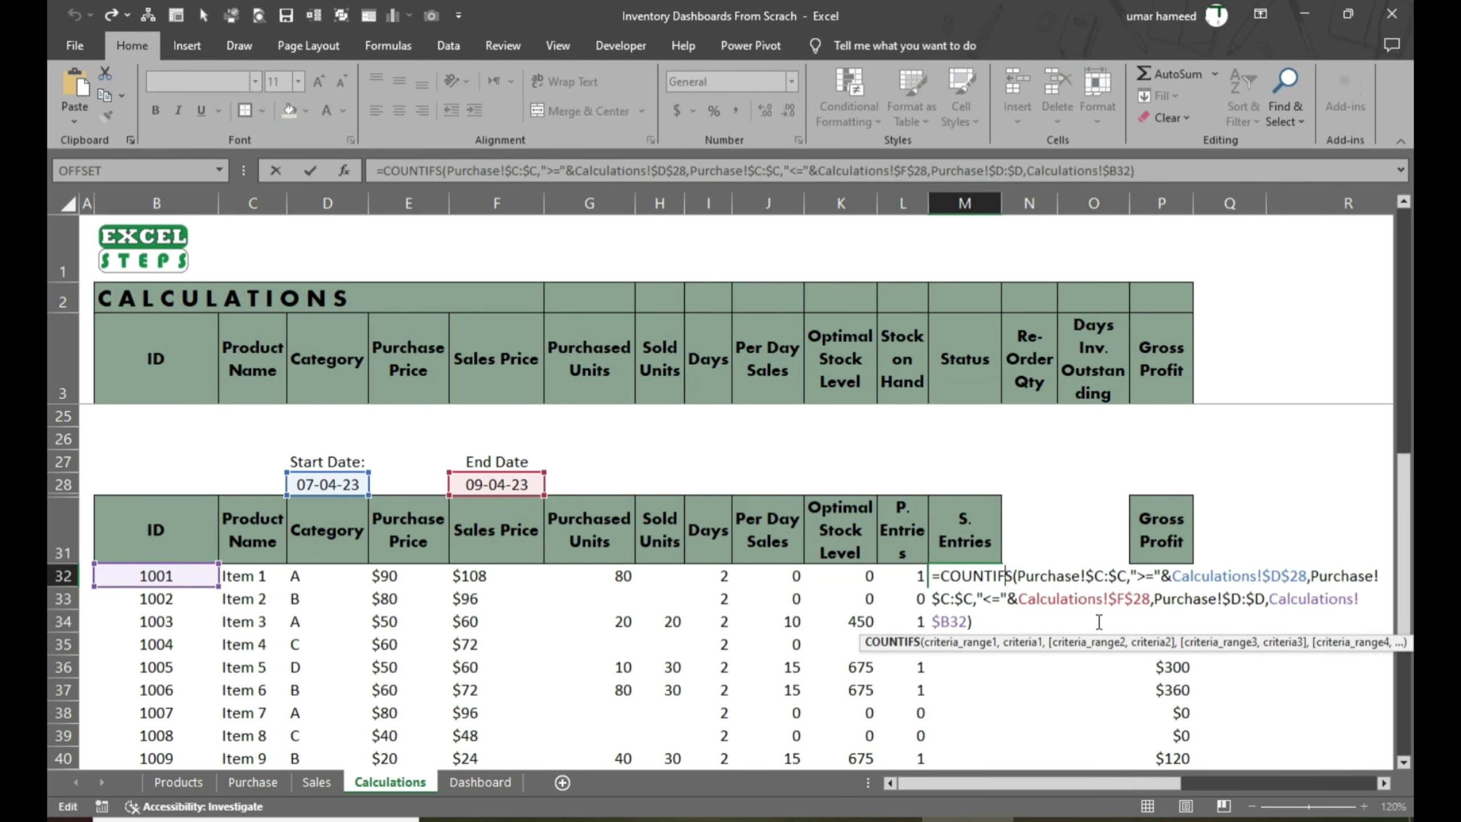
key(Right)
key(Right)
key(shift+Right)
key(shift+Right)
key(shift+Right)
key(shift+Right)
key(shift+Right)
key(shift+Right)
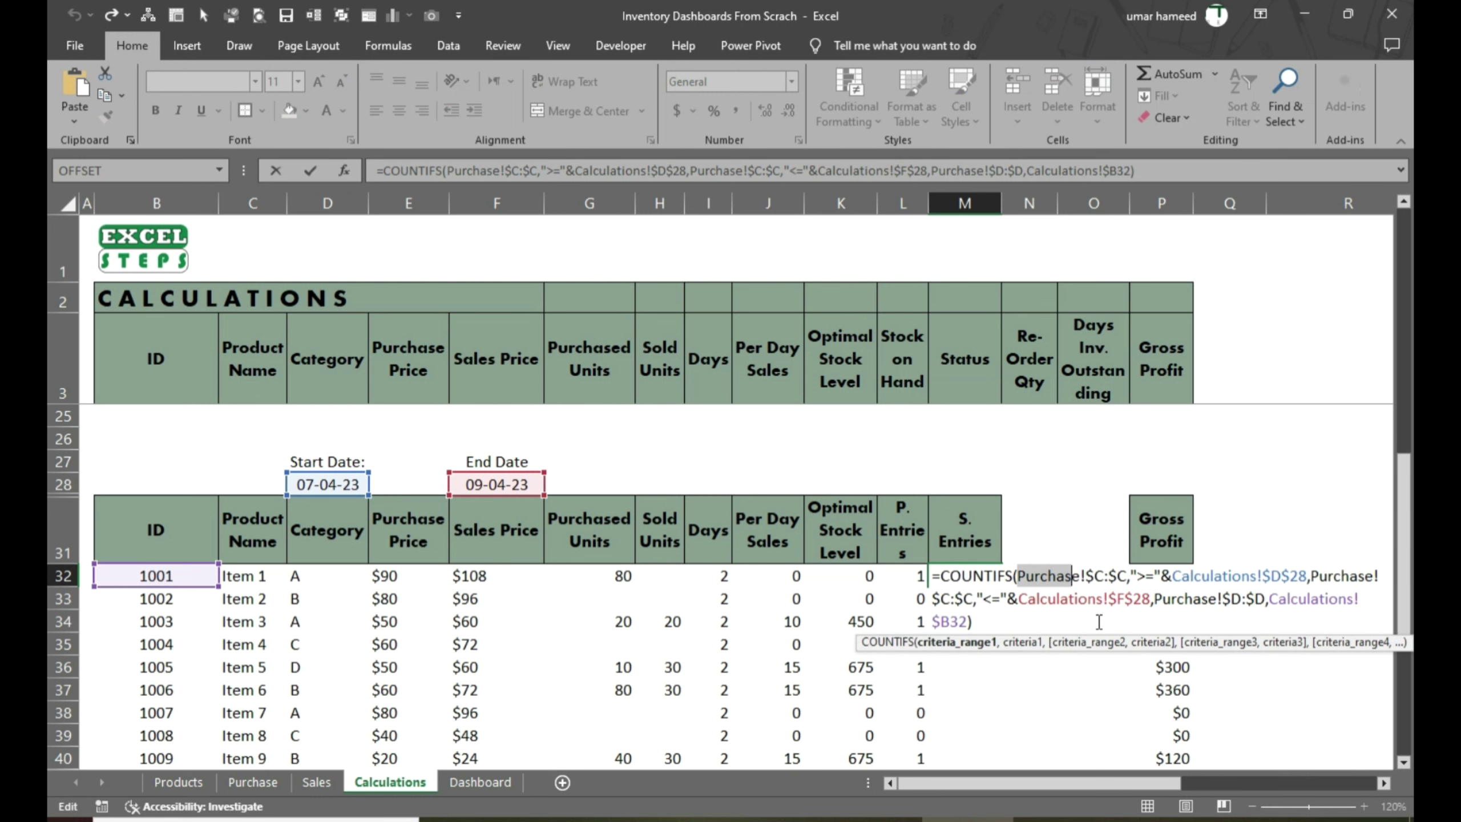
text(Sales)
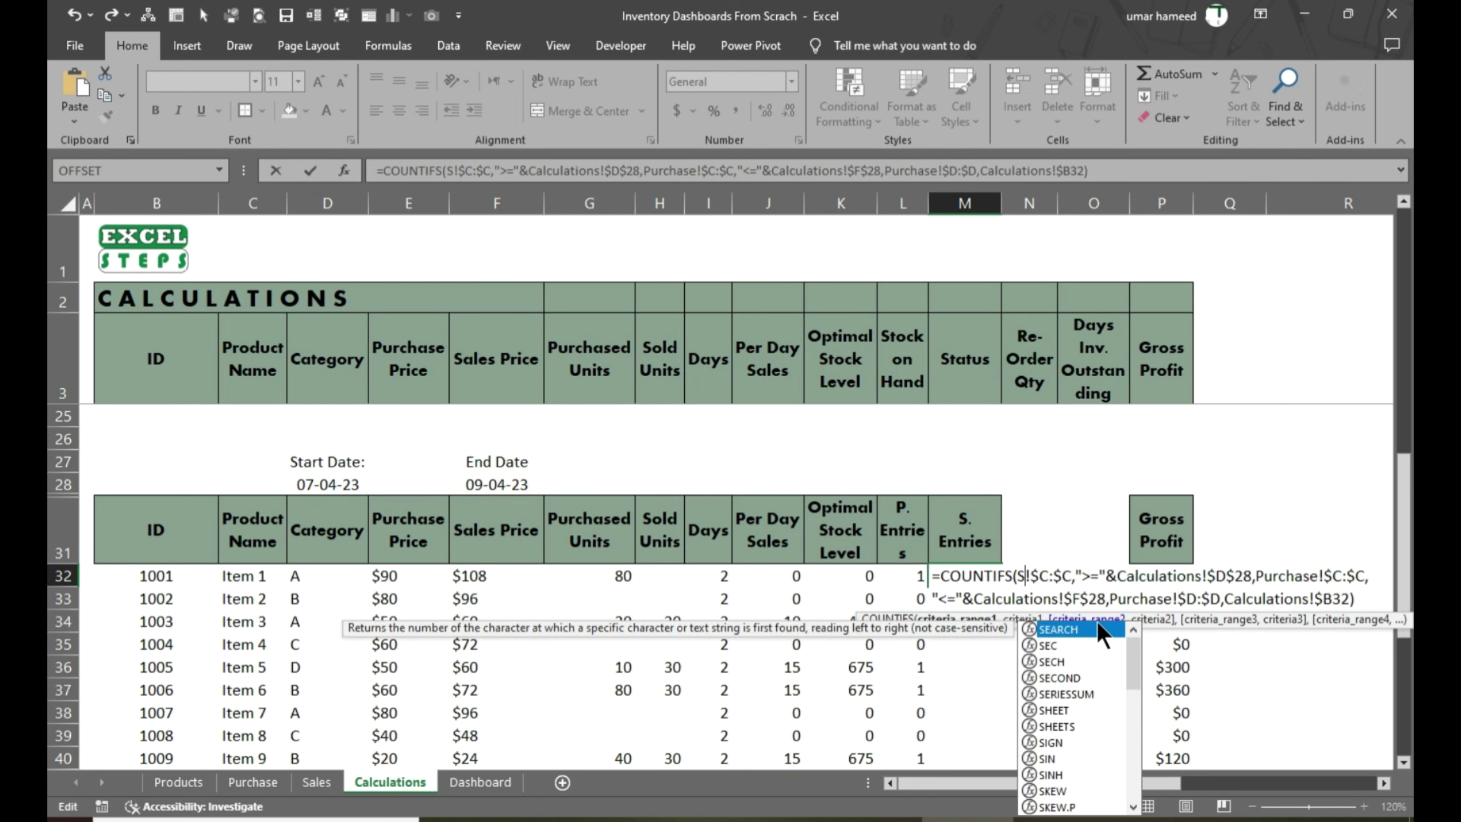
Change the second criteria range of the M32 formula to Sales!$C:$C
key(Right)
key(Right)
key(Right)
key(Right)
key(Right)
key(Right)
key(Right)
key(Right)
key(Right)
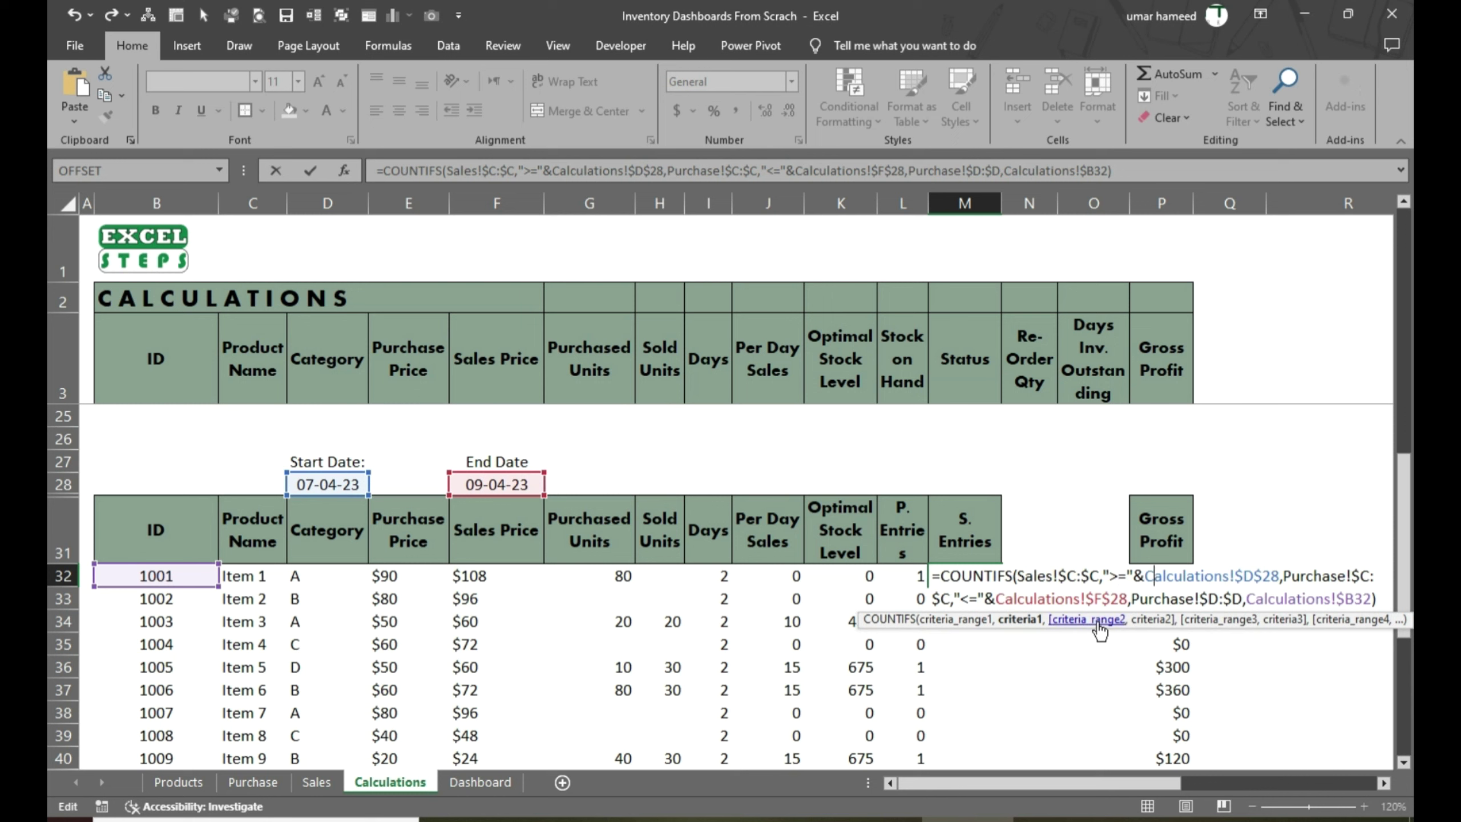
key(Right)
key(Right)
key(Right)
key(Right)
key(Right)
key(Right)
key(Right)
key(Right)
key(Right)
key(Right)
key(Right)
key(Right)
key(Right)
key(Right)
key(shift+Right)
key(shift+Right)
key(shift+Right)
key(shift+Right)
key(shift+Right)
key(shift+Right)
key(shift+Right)
key(shift+Right)
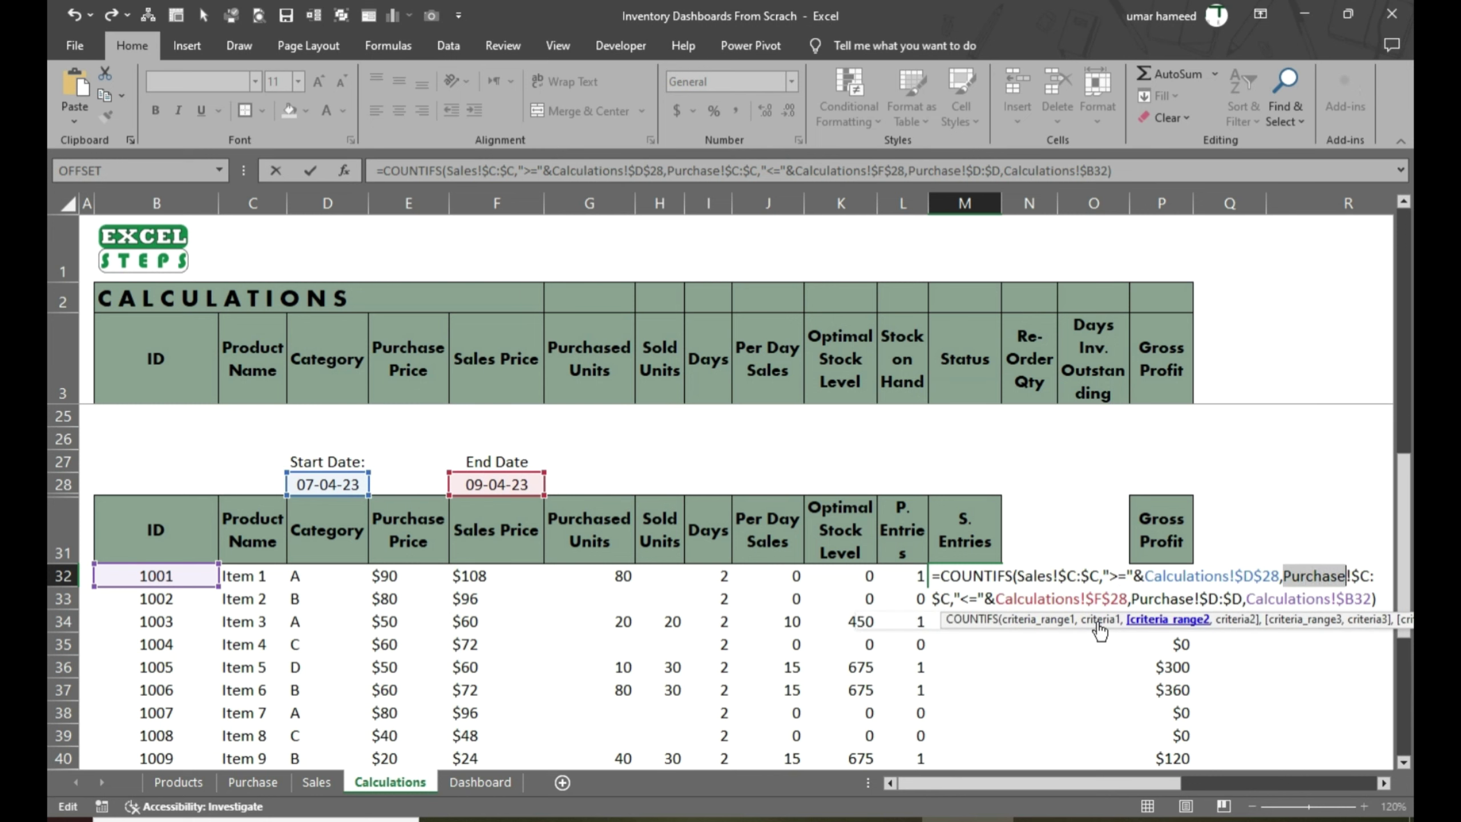
text(Sales)
Change the third criteria range of the M32 formula to Sales!$D:$D and complete the formula
key(Right)
key(Right)
key(Right)
key(Right)
key(Right)
key(Right)
key(Right)
key(Right)
key(Right)
key(Right)
key(Right)
key(Right)
key(Right)
key(Right)
key(Right)
key(Right)
key(Right)
key(Right)
key(Right)
key(Right)
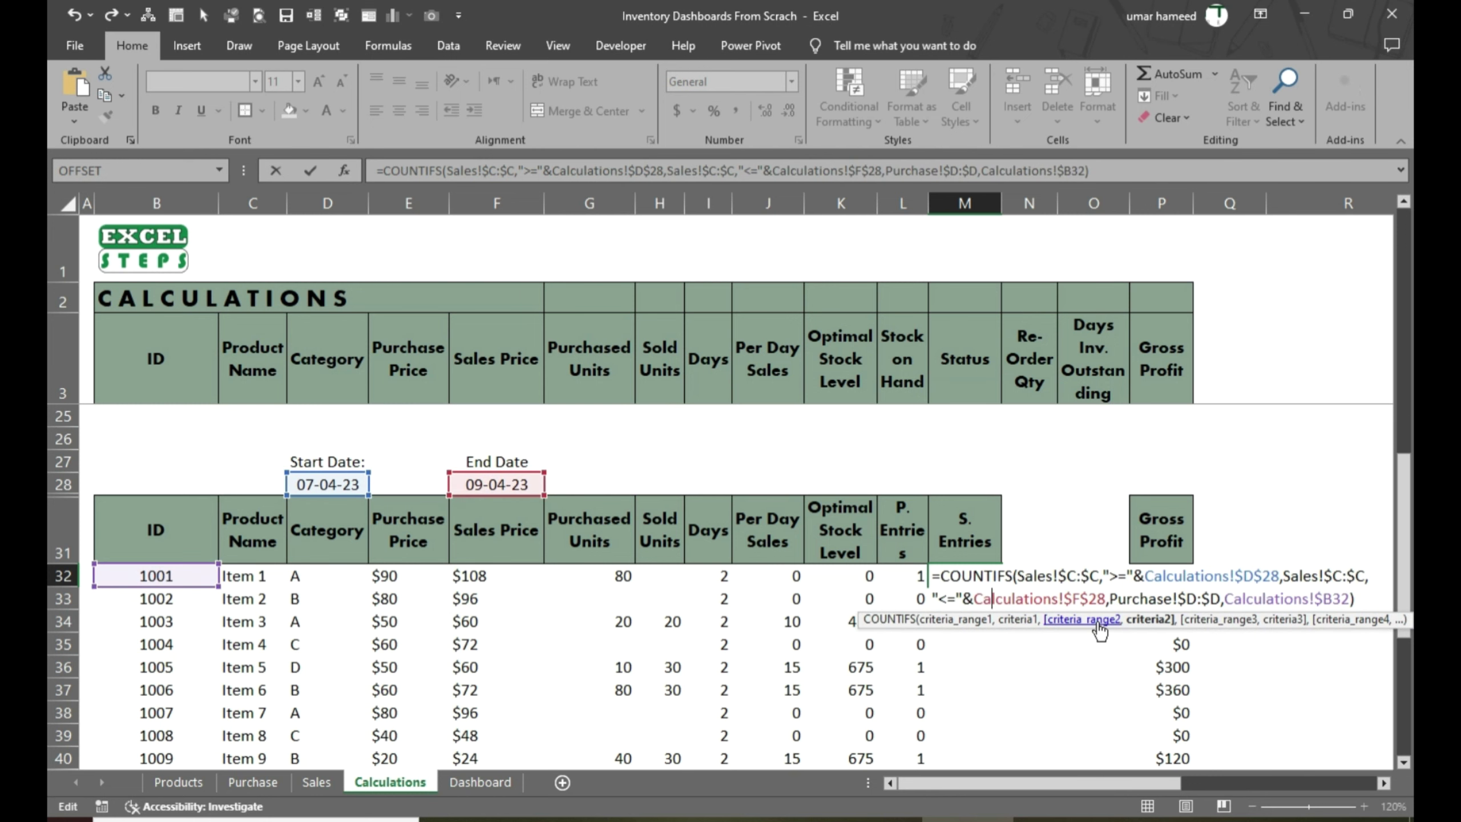
key(shift+Right)
key(shift+Right)
key(shift+Right)
key(shift+Right)
key(shift+Right)
key(shift+Right)
key(shift+Right)
key(shift+Right)
text(Sales)
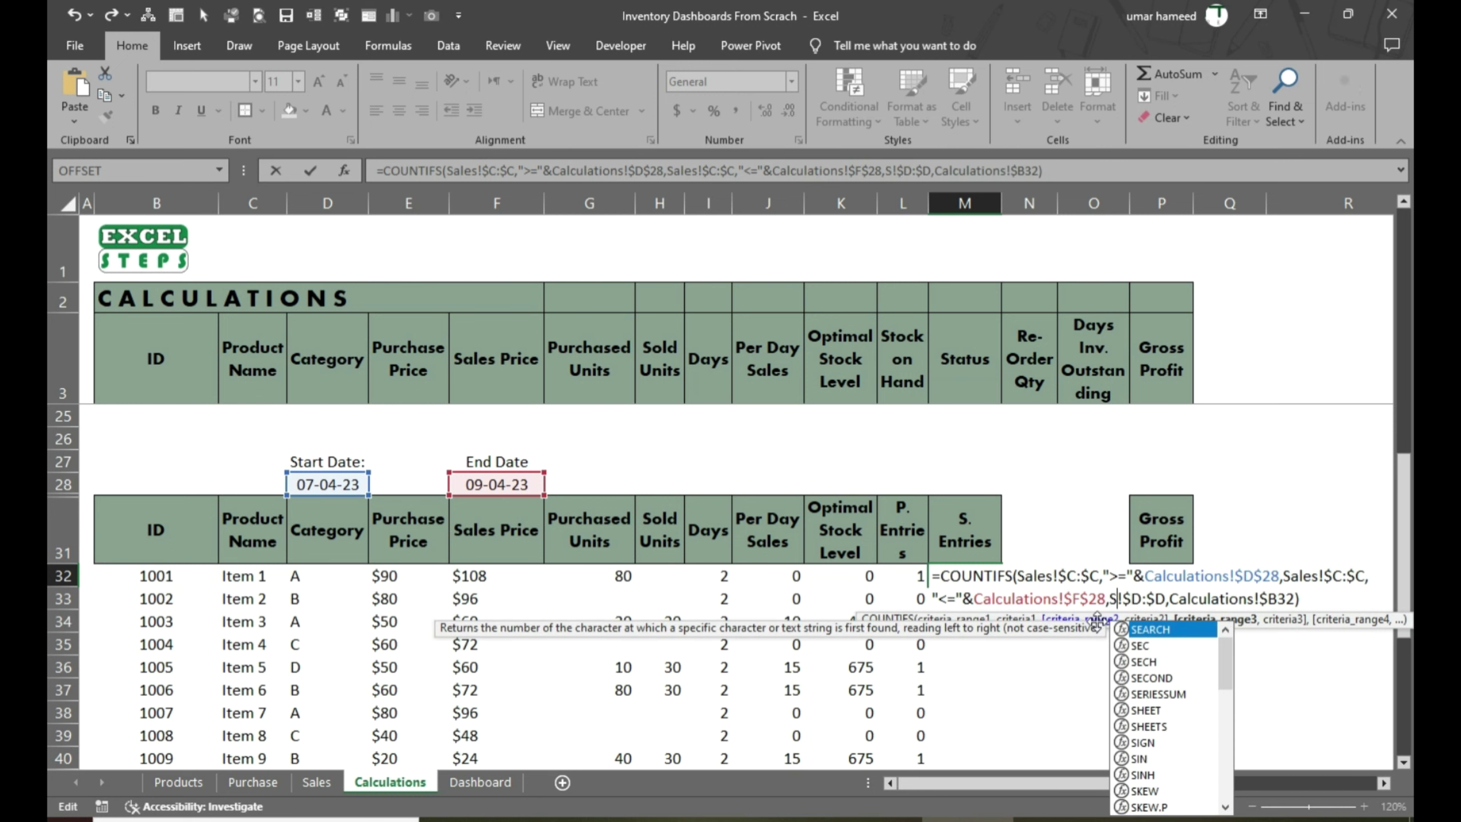
key(ctrl+Return)
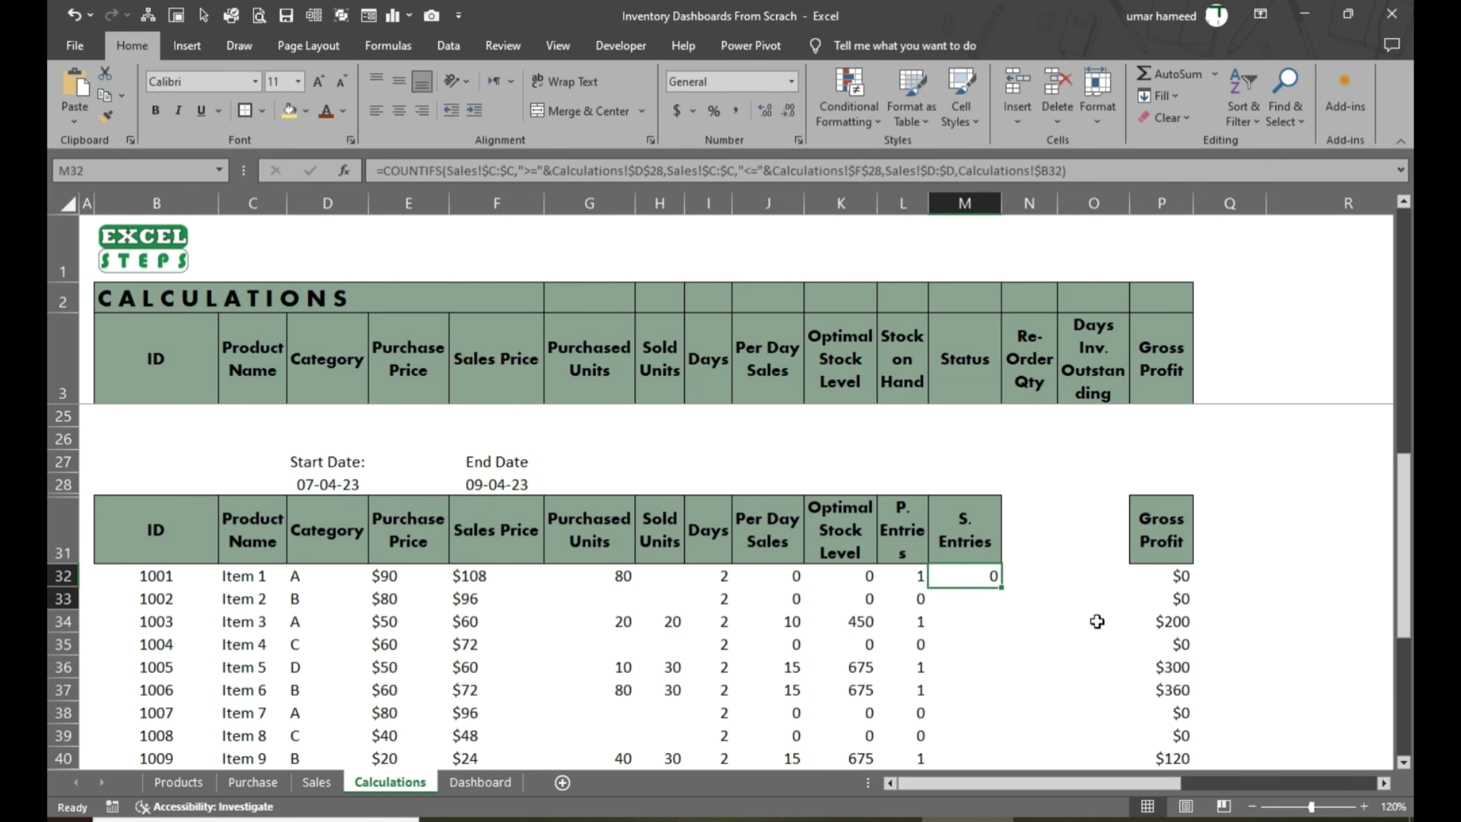
Fill the S. Entries COUNTIFS formula from M32 down through M46
key(shift+Down)
key(shift+Down)
key(shift+Down)
key(shift+Down)
key(shift+Down)
key(shift+Down)
key(shift+Down)
key(shift+Down)
key(shift+Down)
key(shift+Down)
key(shift+Down)
key(shift+Down)
key(shift+Down)
key(shift+Down)
key(shift+Down)
key(F2)
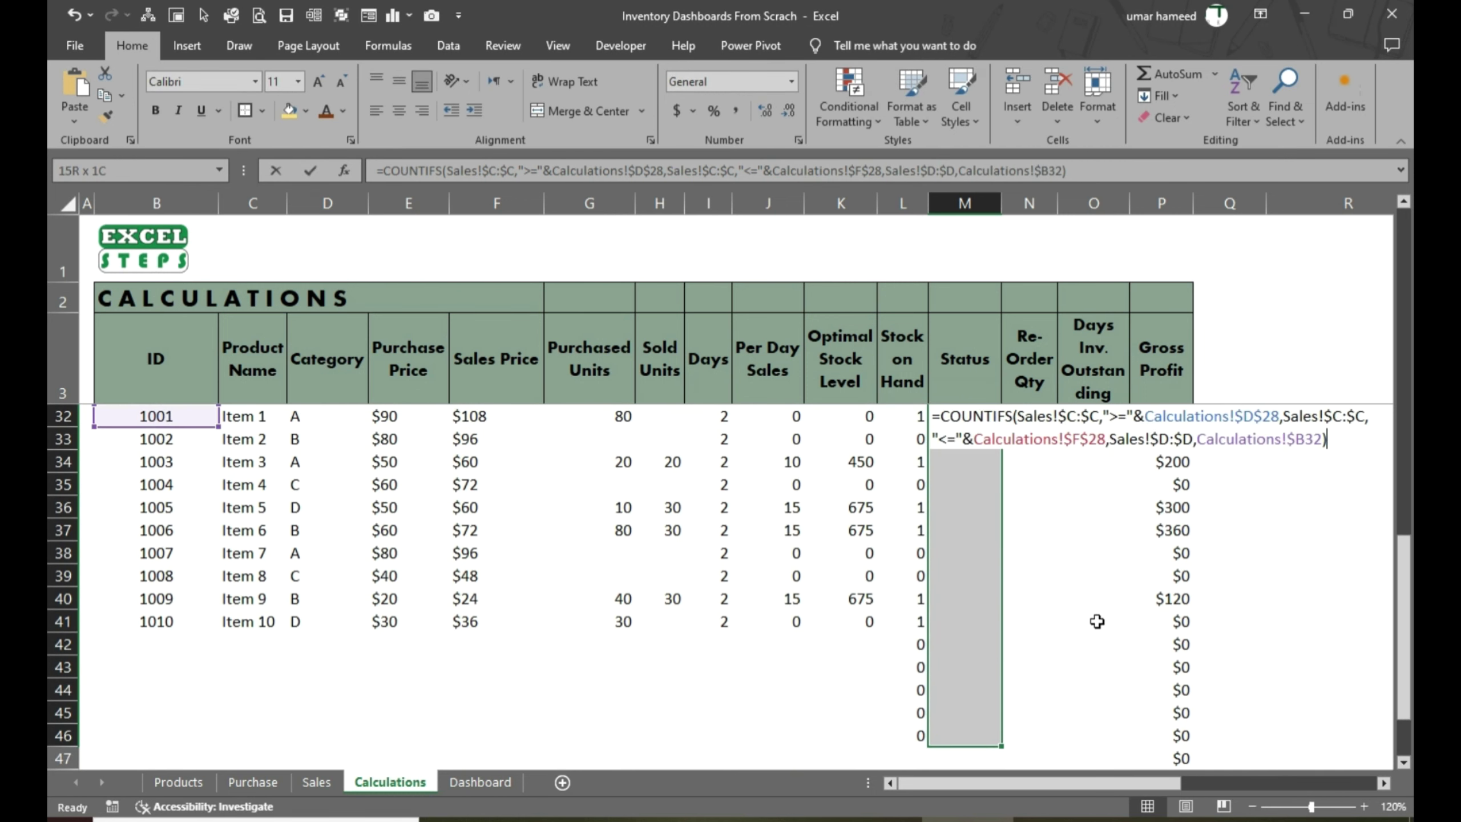
key(ctrl+Return)
scroll(1096, 620, up, 2)
drag(991, 552, 993, 690)
Copy the Units and Value summary block R4:T8 and paste it at R32 beside the second calculations table
drag(1141, 783, 1284, 782)
scroll(1150, 758, up, 8)
click(711, 445)
drag(711, 445, 708, 509)
drag(711, 415, 975, 510)
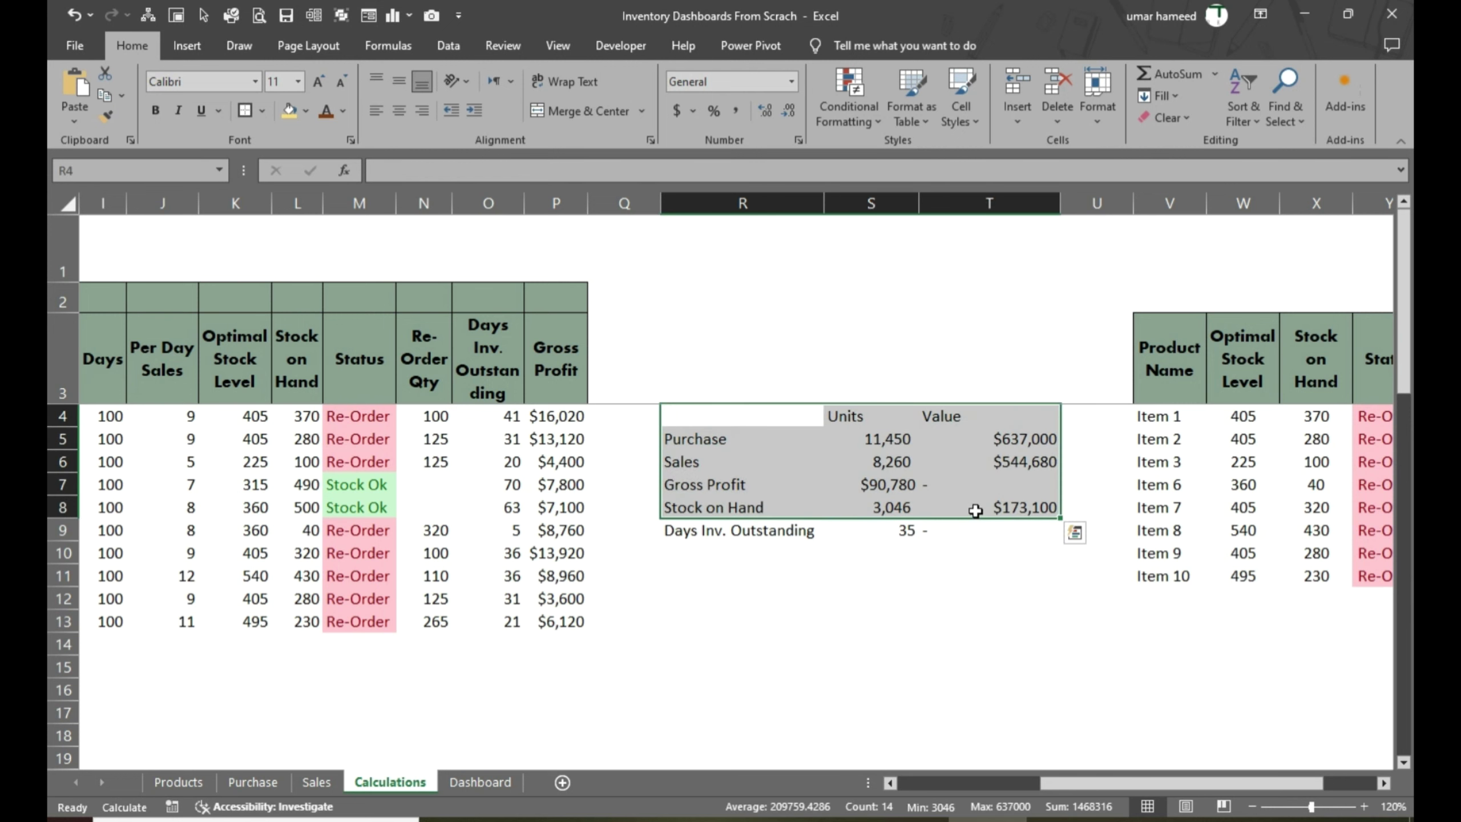
right_click(762, 507)
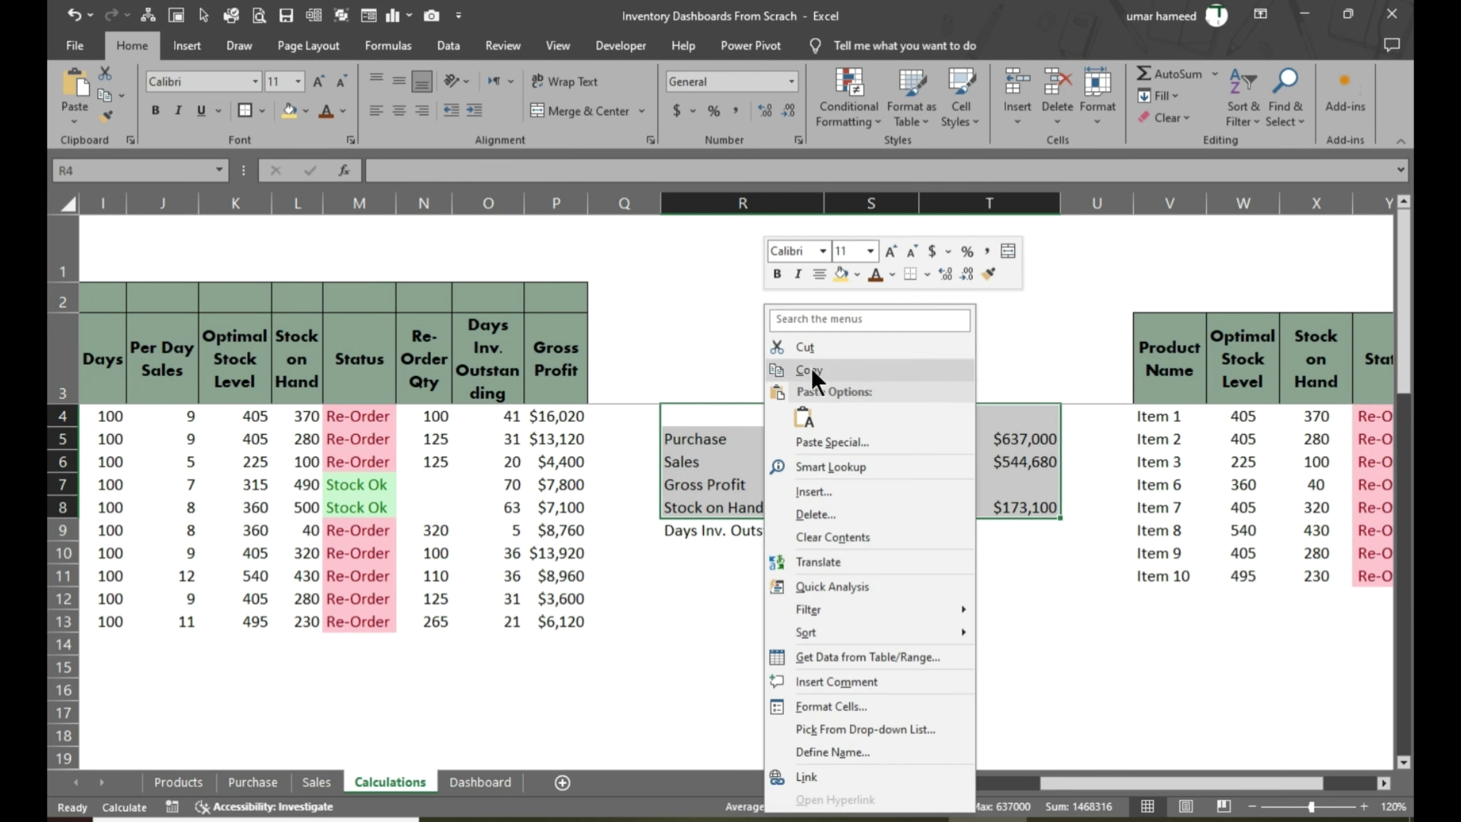
click(776, 365)
scroll(772, 652, down, 7)
right_click(729, 575)
click(767, 207)
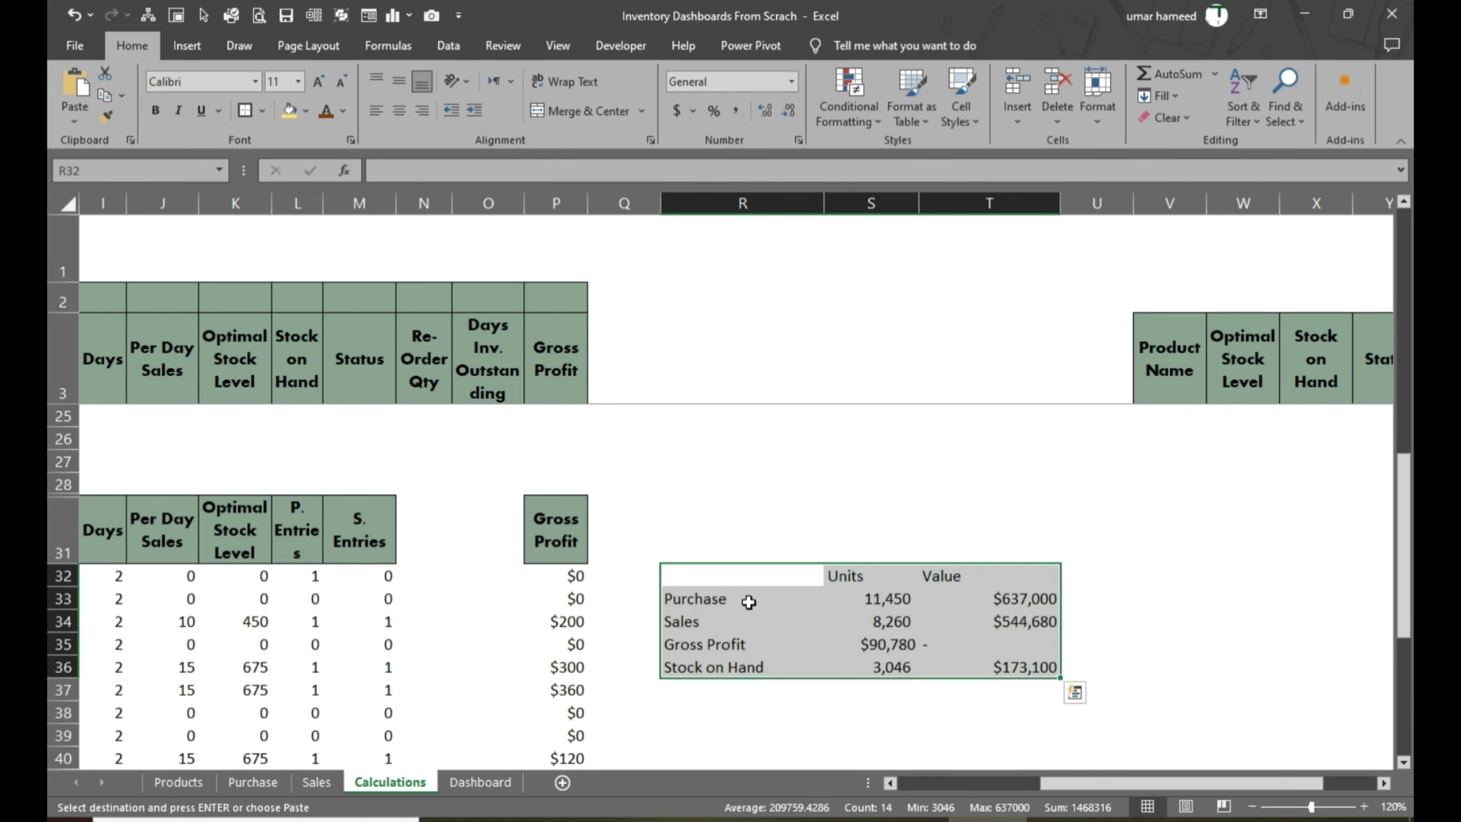
Replace the Stock on Hand label in R36 of the copied summary block with "No. of Enteries"
click(748, 599)
key(Down)
key(Down)
key(Down)
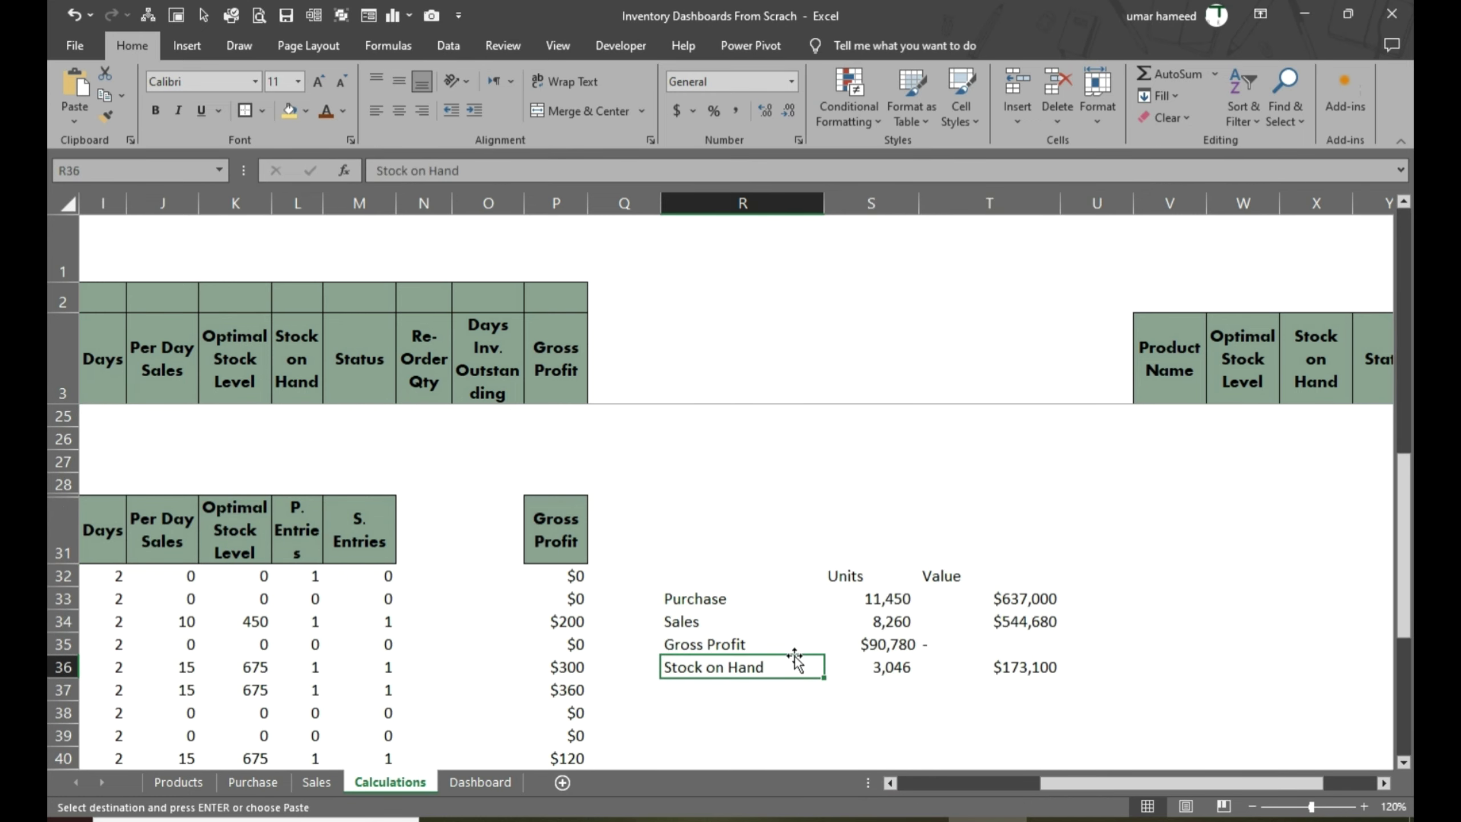
key(ctrl+Page_Down)
key(ctrl+Page_Up)
text(No. of Enteries)
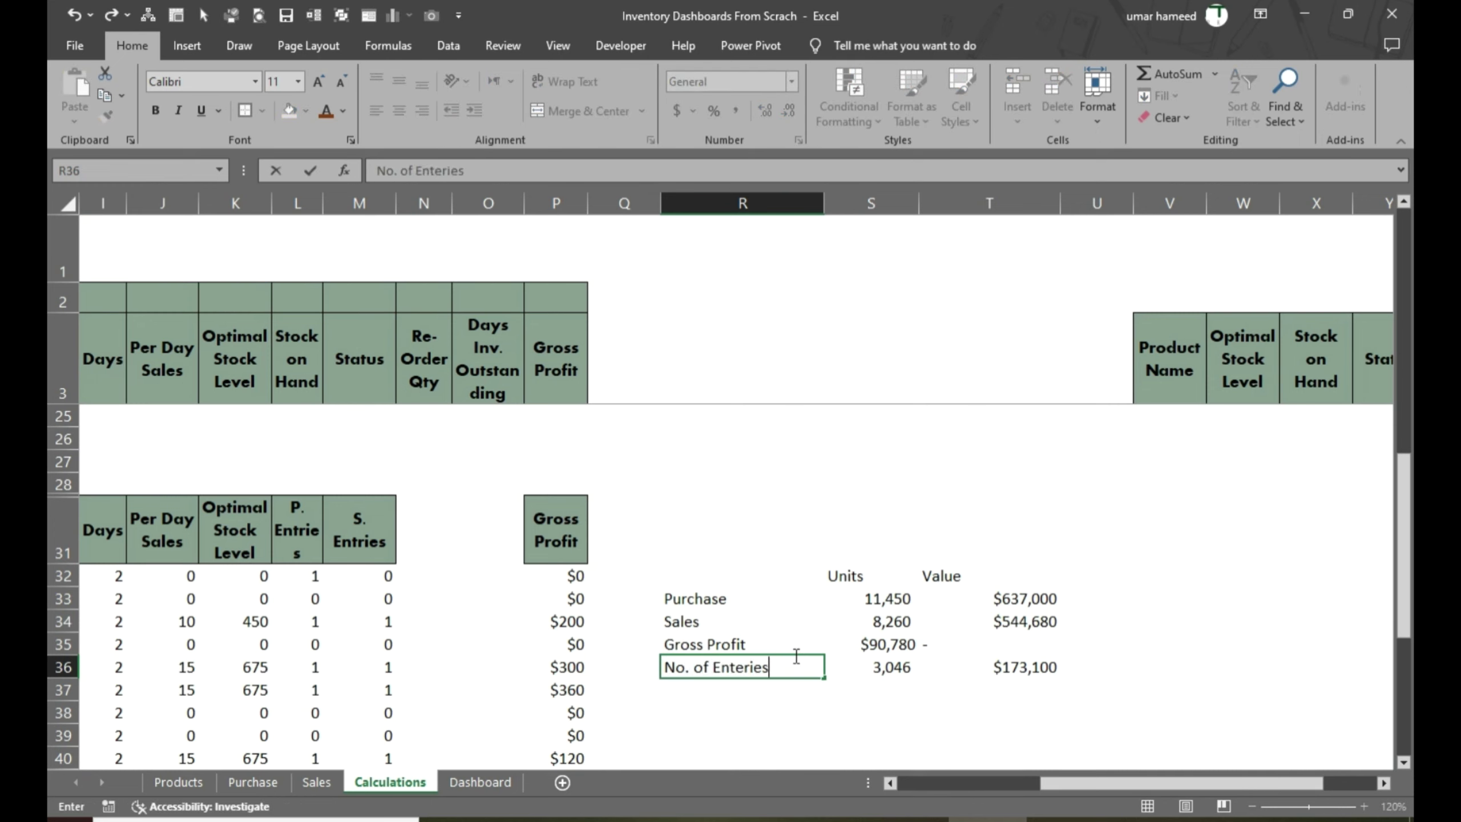
key(Tab)
Enter the labels Purchase in S37 and Sales in T37 beneath the copied summary block
key(Down)
text(Sales)
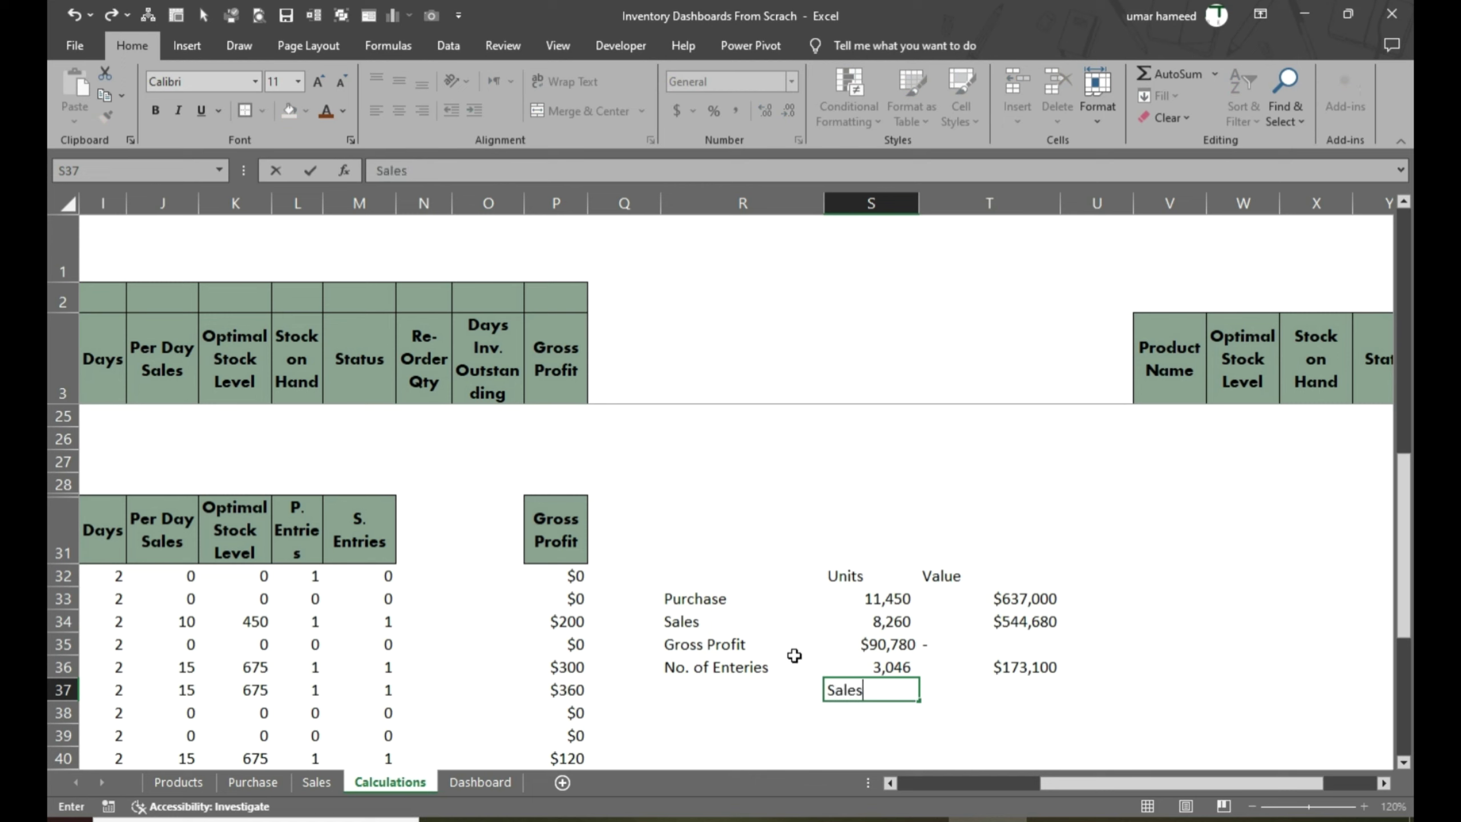
key(Tab)
key(shift+Tab)
text(Purchase)
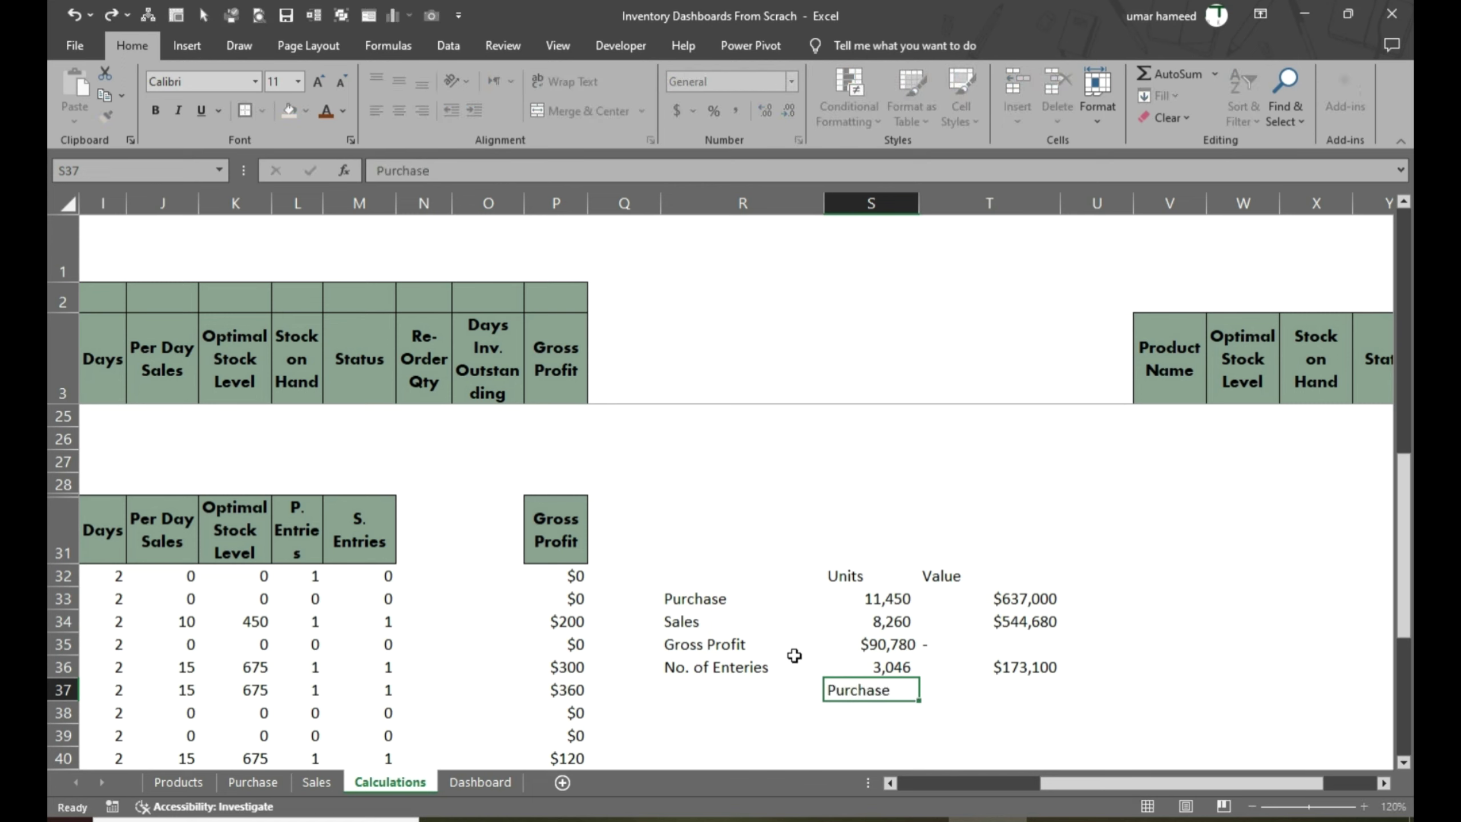
key(Tab)
text(Sa)
Examine the unit SUM formulas of both summary blocks and the calculations table columns they cover
key(Left)
key(Left)
key(Up)
key(Up)
key(Up)
key(Right)
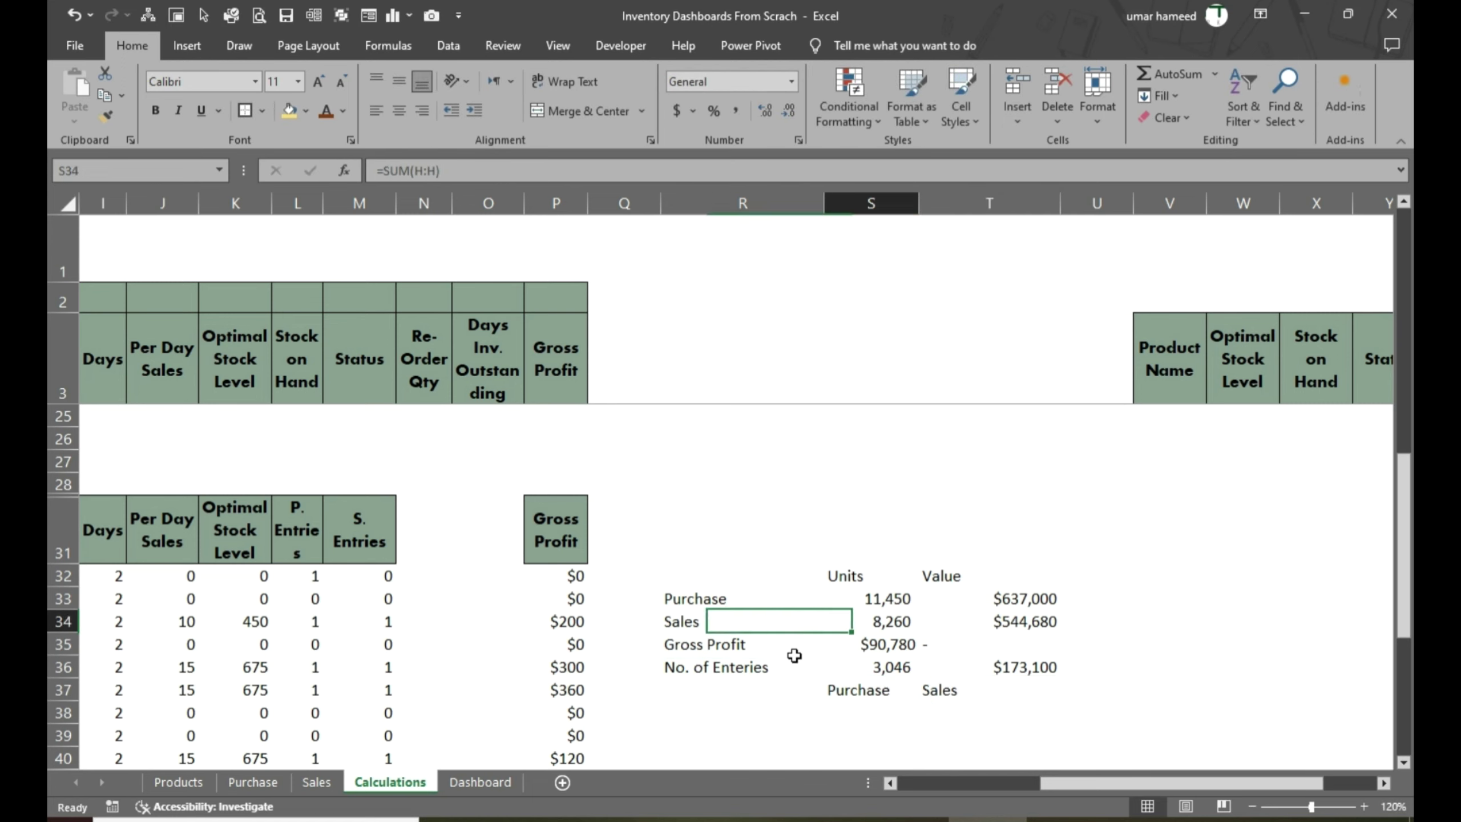
key(Up)
drag(1125, 783, 976, 782)
drag(1105, 784, 1228, 783)
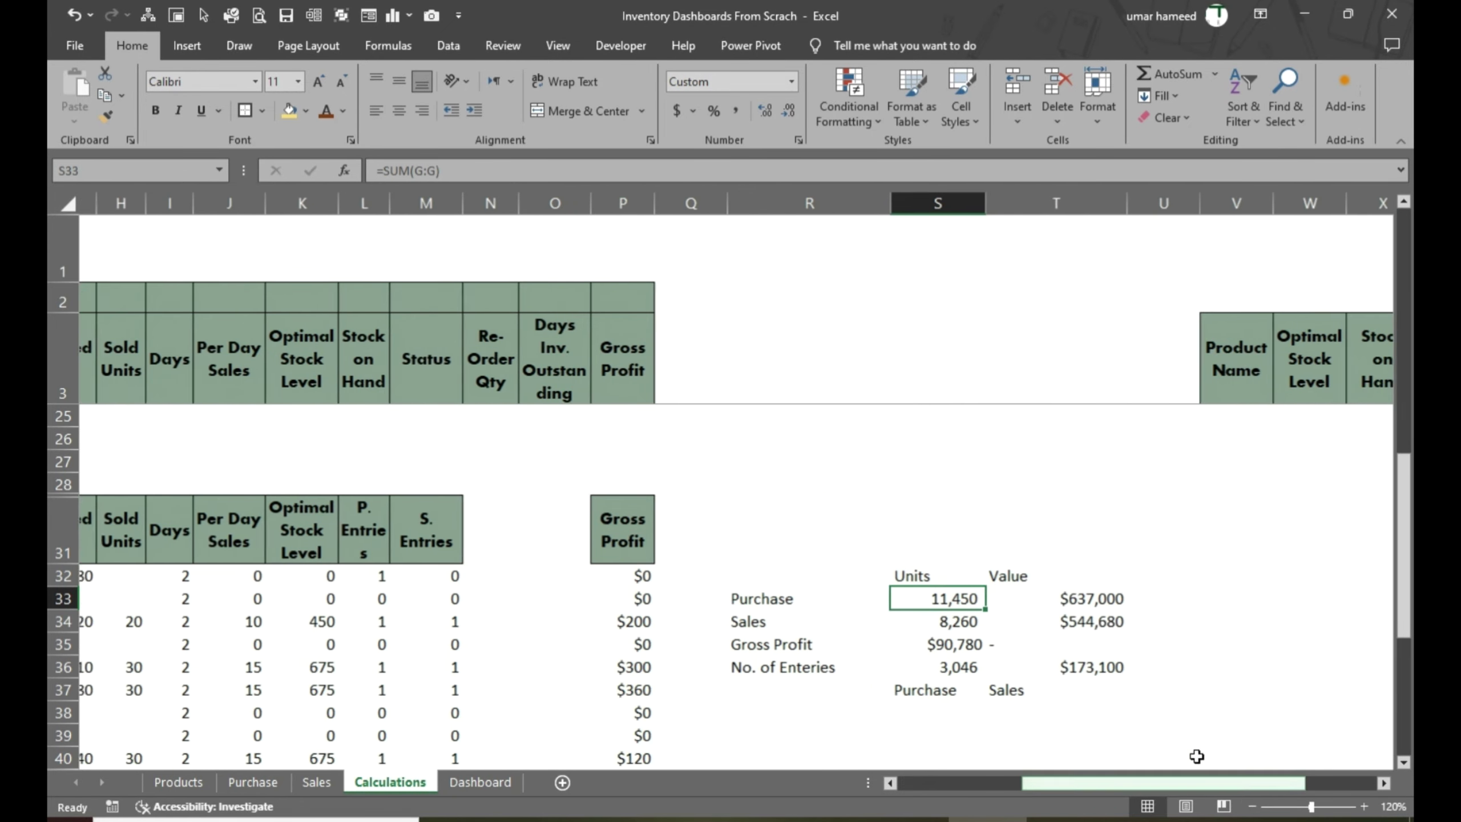
scroll(1126, 698, up, 7)
click(944, 439)
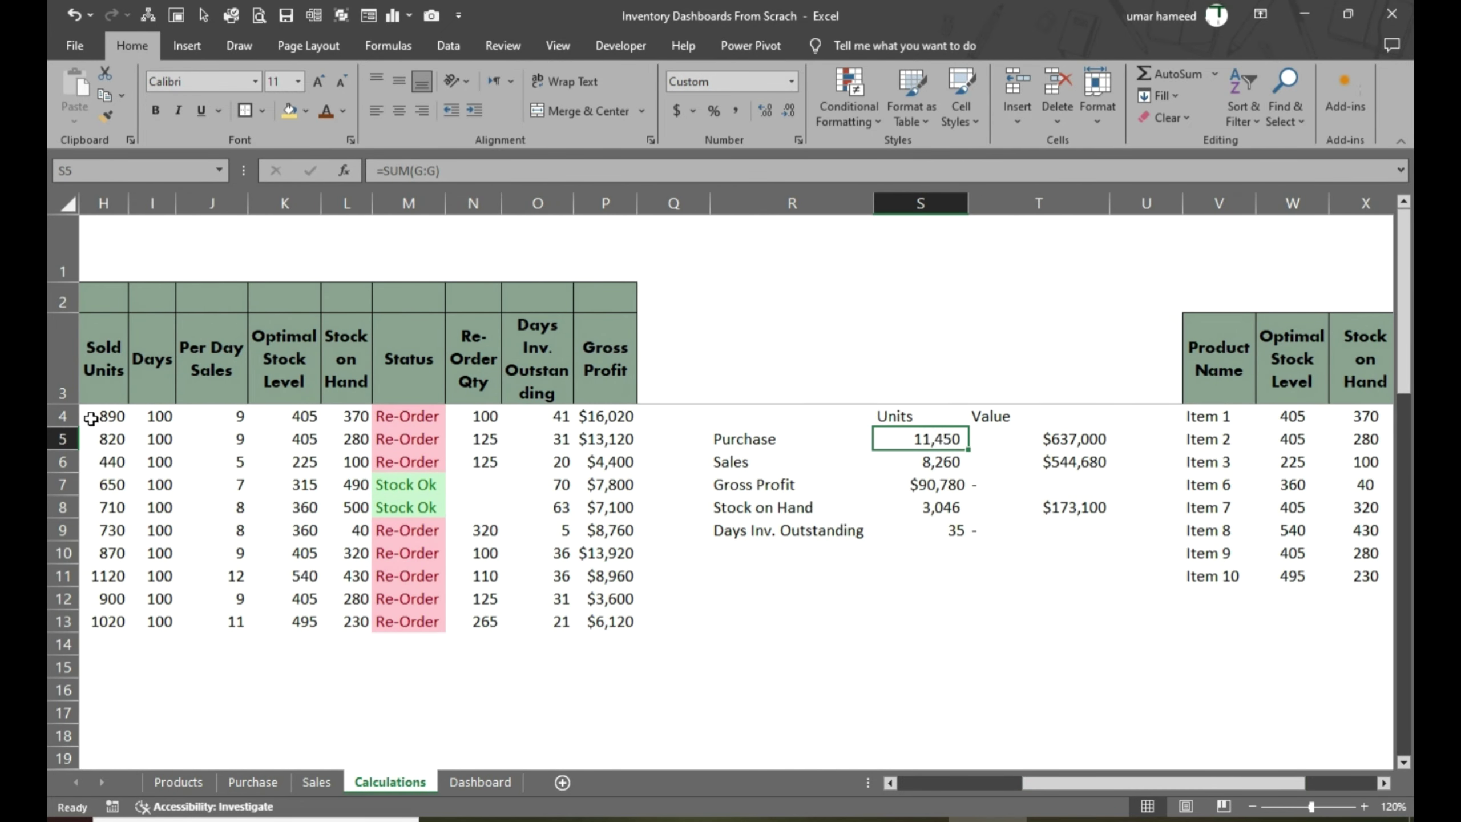
drag(1029, 782, 906, 783)
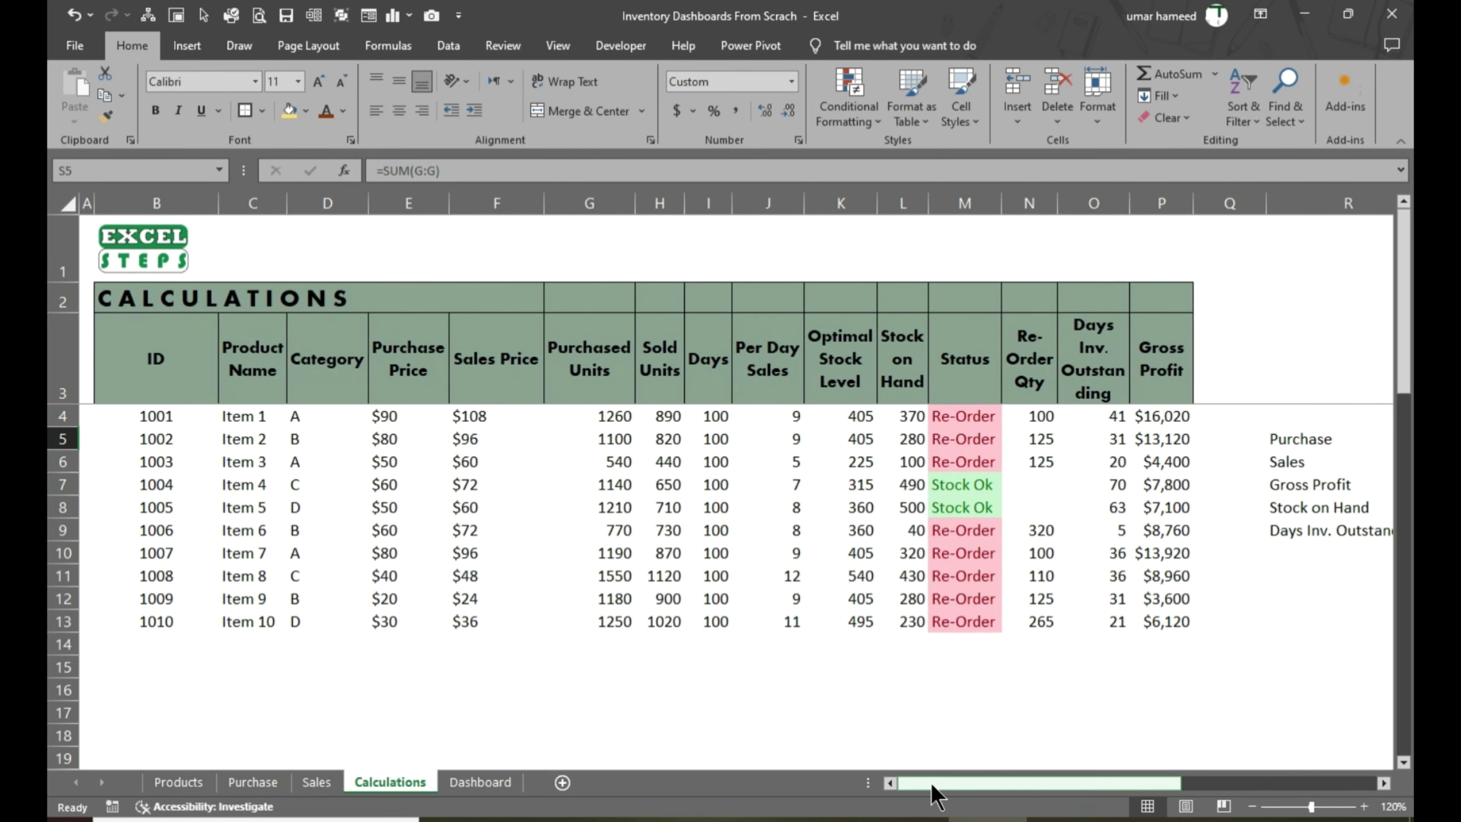
click(596, 413)
scroll(600, 666, down, 3)
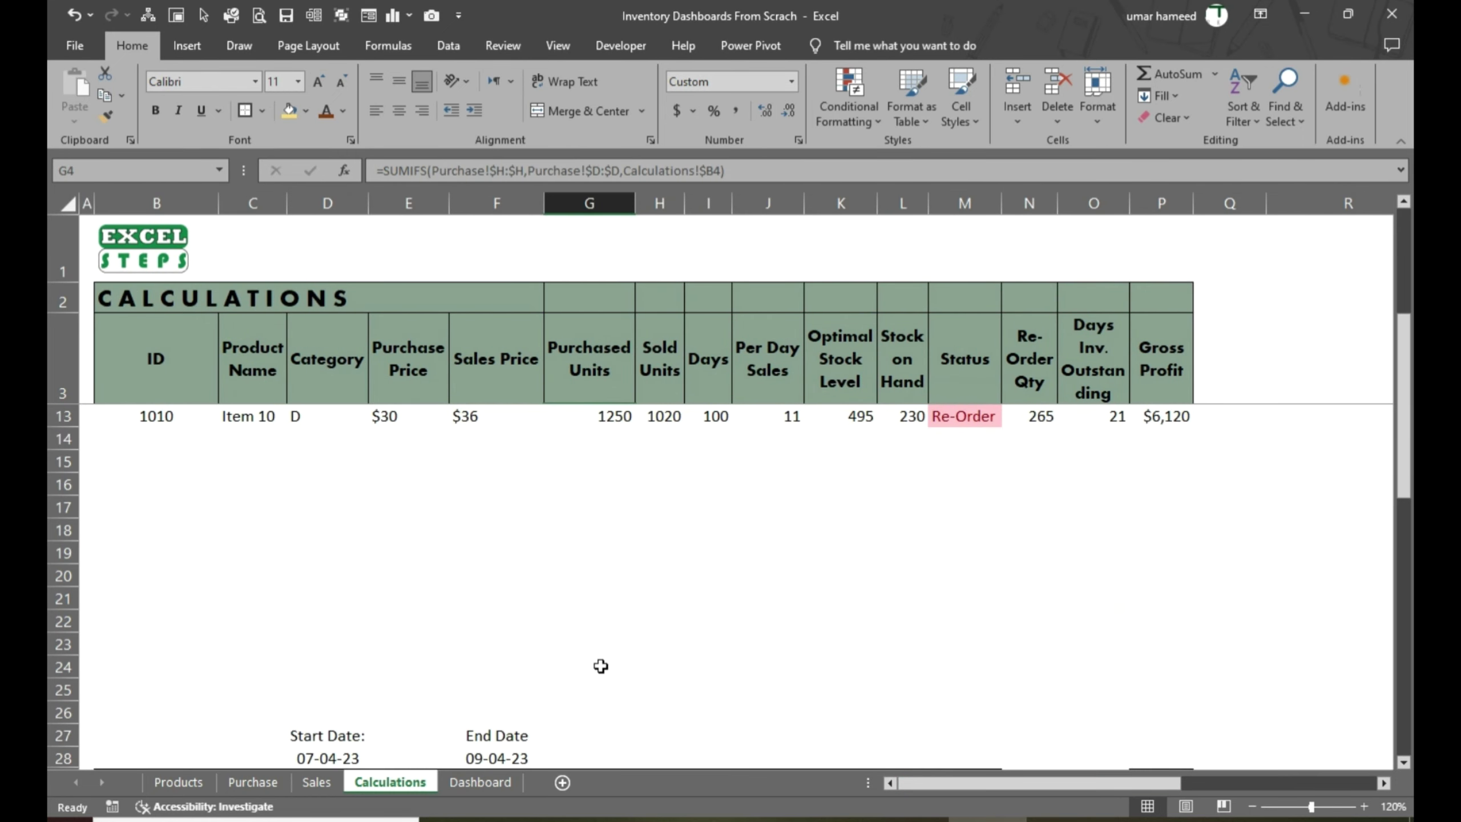
drag(1046, 783, 1228, 783)
scroll(885, 676, up, 3)
Change the Purchase units formula in S5 to =SUM(G4:G20)
click(779, 440)
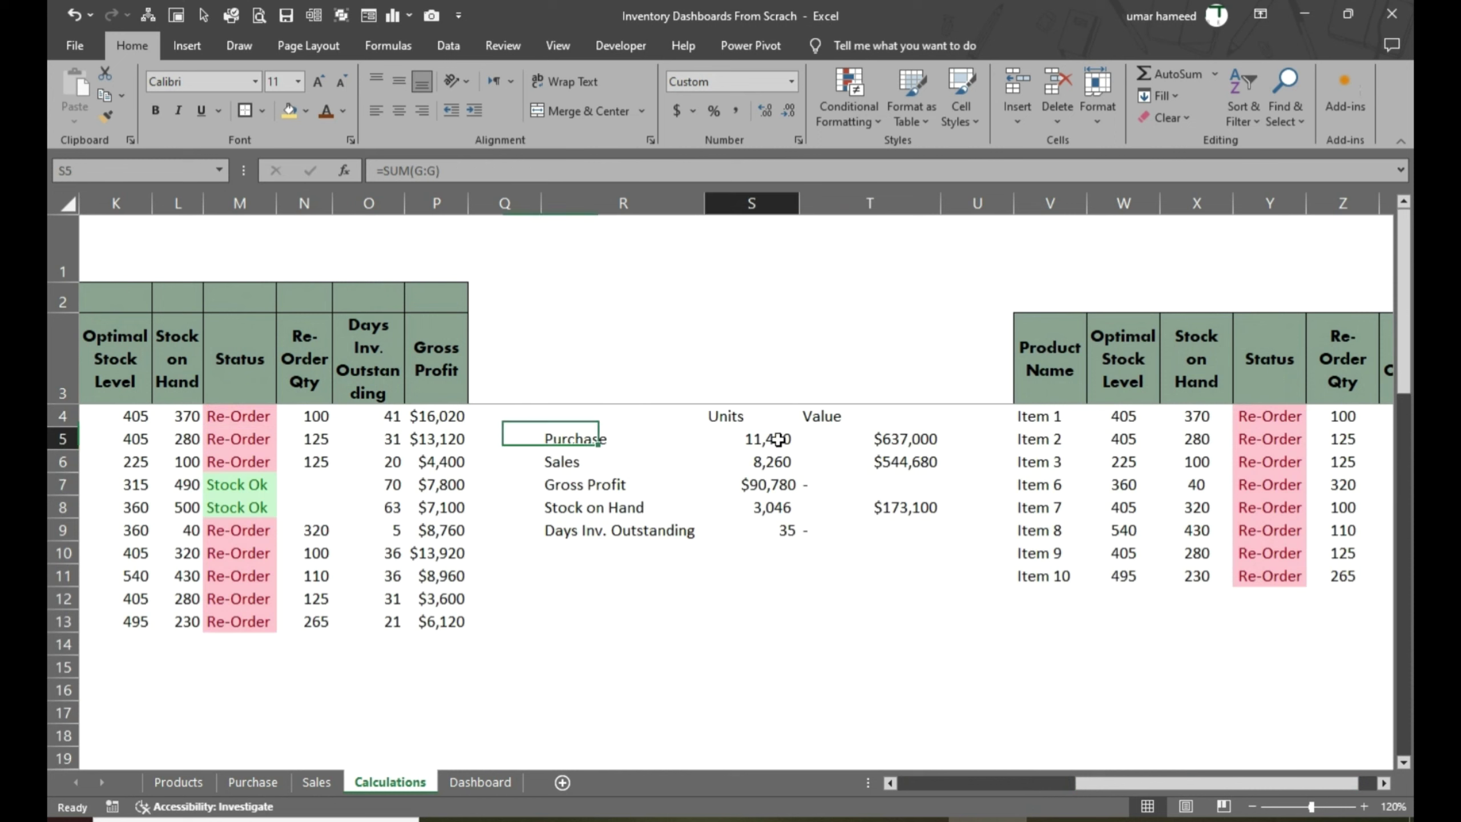
key(F2)
key(Left)
key(Left)
key(Left)
text(4)
key(Return)
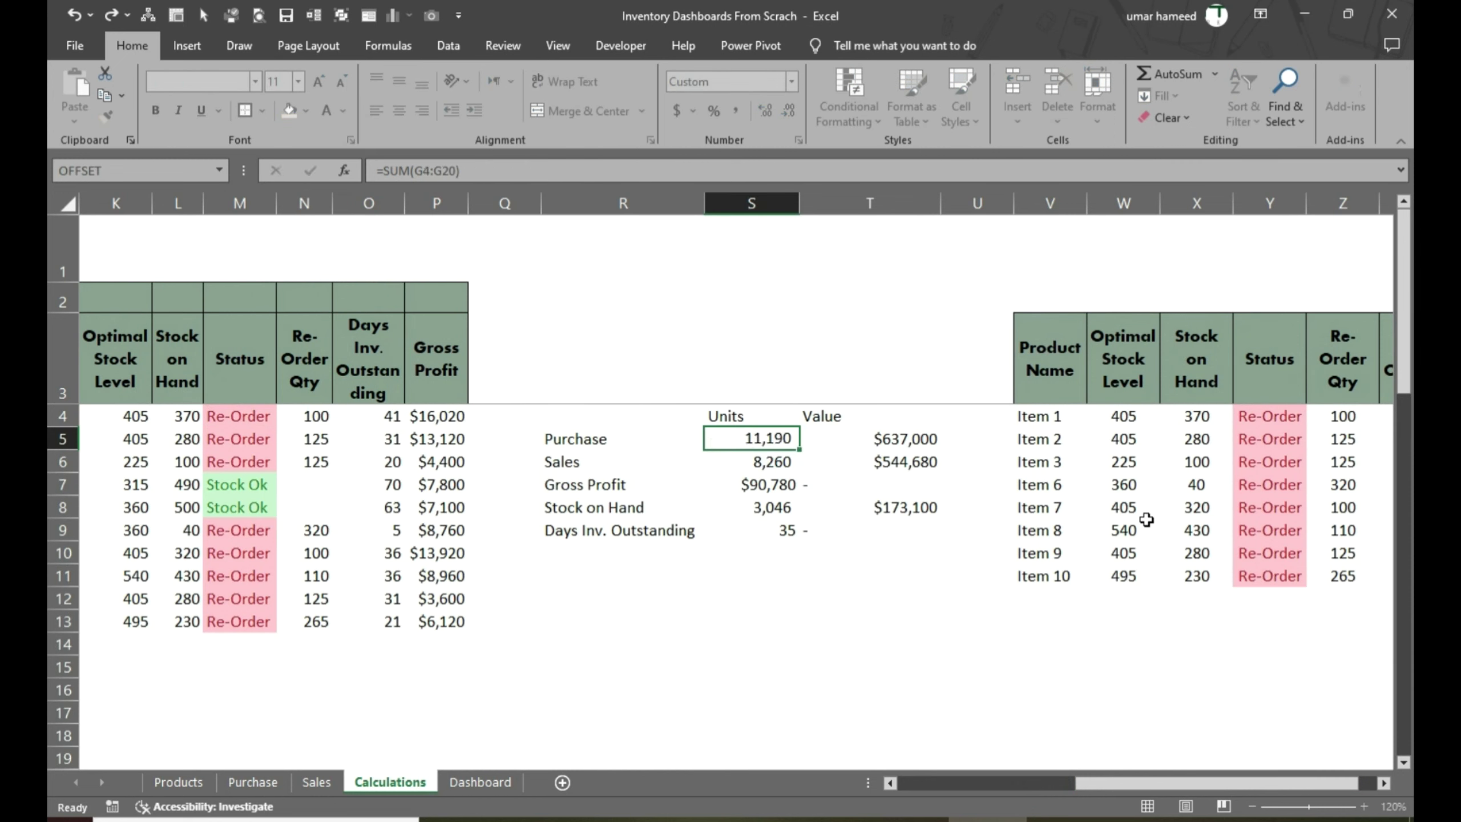
Change the Sales units formula in S6 to =SUM(H4:H20)
key(F2)
key(Left)
key(Left)
key(Left)
text(4)
key(Return)
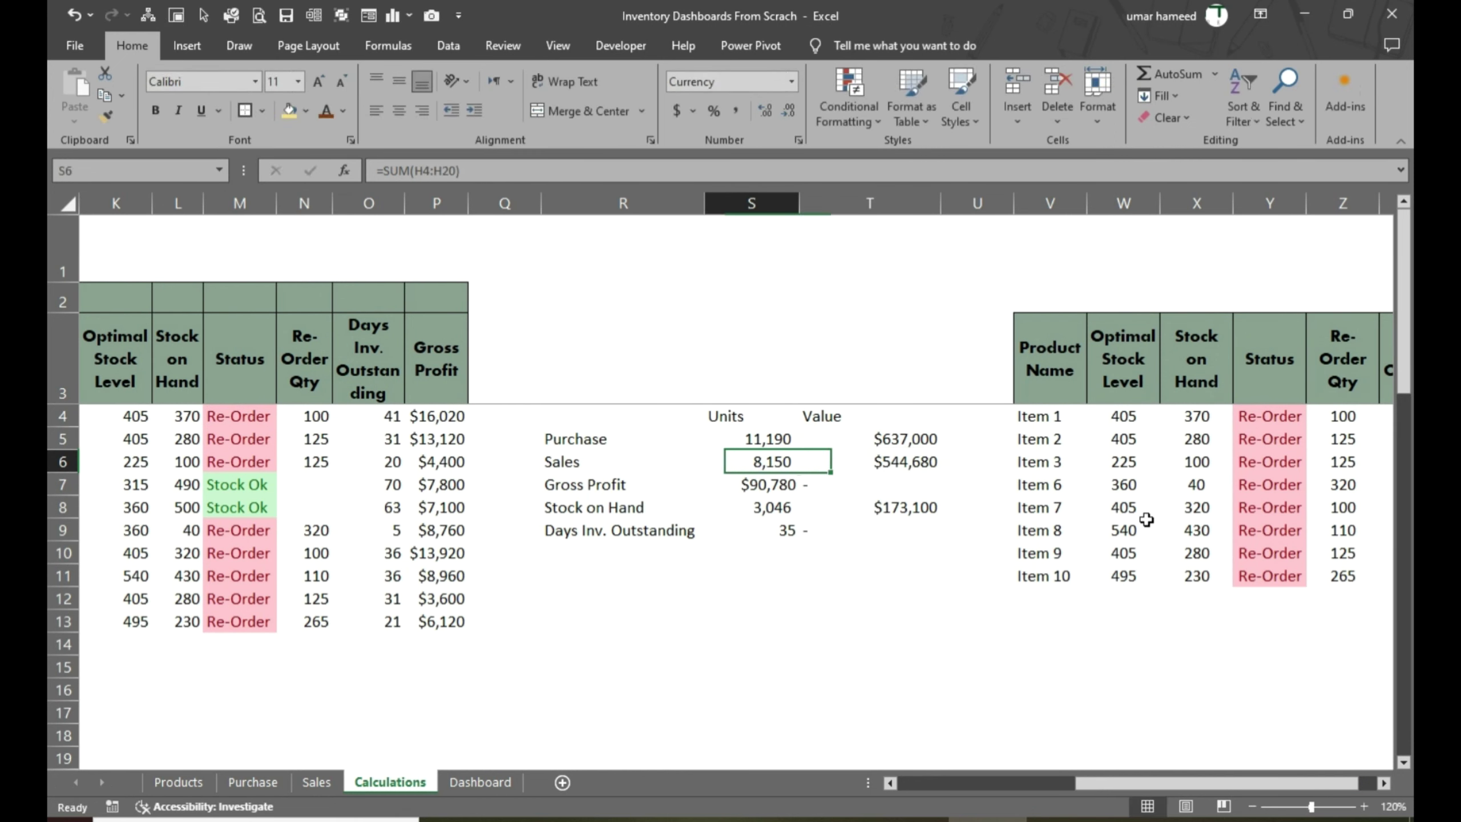
Limit the Gross Profit total in S7 to rows 4 through 20 of its column
key(F2)
key(Left)
key(Left)
key(Left)
text(4)
key(Right)
key(Right)
text(20)
key(Return)
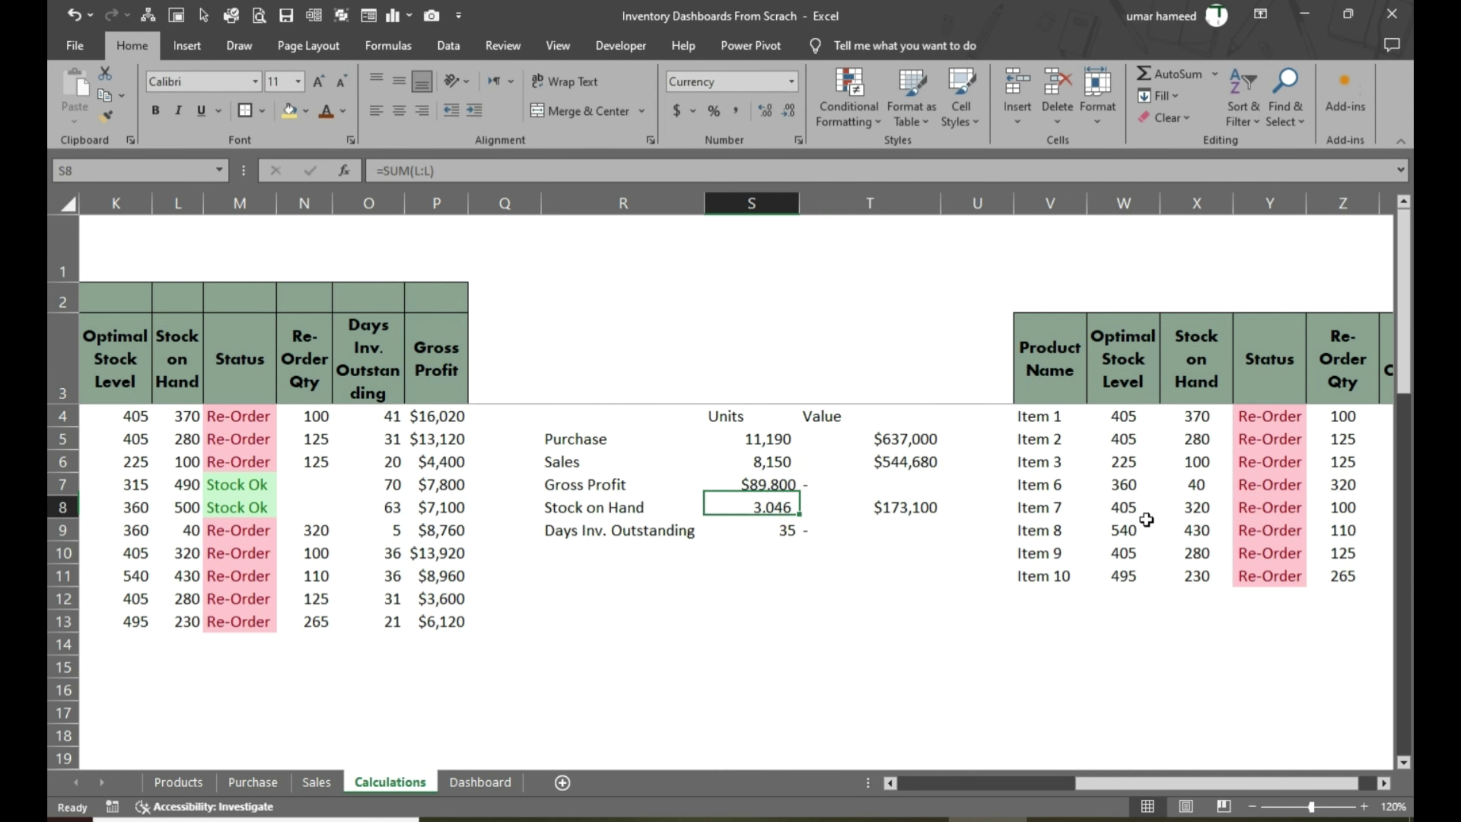
Change the Stock on Hand units formula in S8 to =SUM(L4:L20)
key(F2)
key(Left)
key(Left)
key(Left)
text(4)
key(Right)
key(Right)
text(20)
key(Return)
Change the Days Inv. Outstanding formula in S9 to =ROUND(AVERAGE(O4:O20),0)
key(F2)
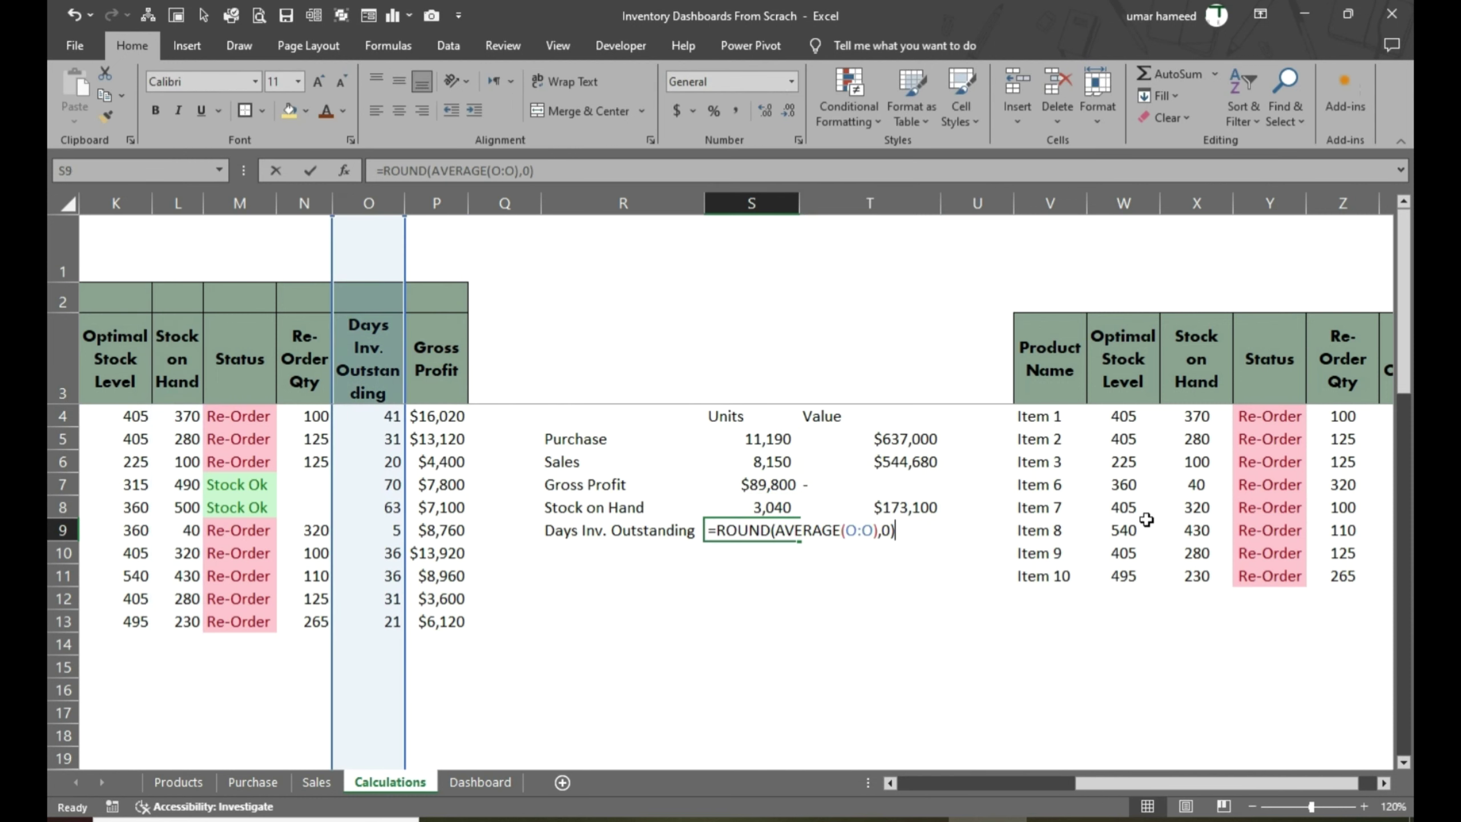
key(Left)
key(Left)
key(Left)
key(Left)
key(Left)
key(Left)
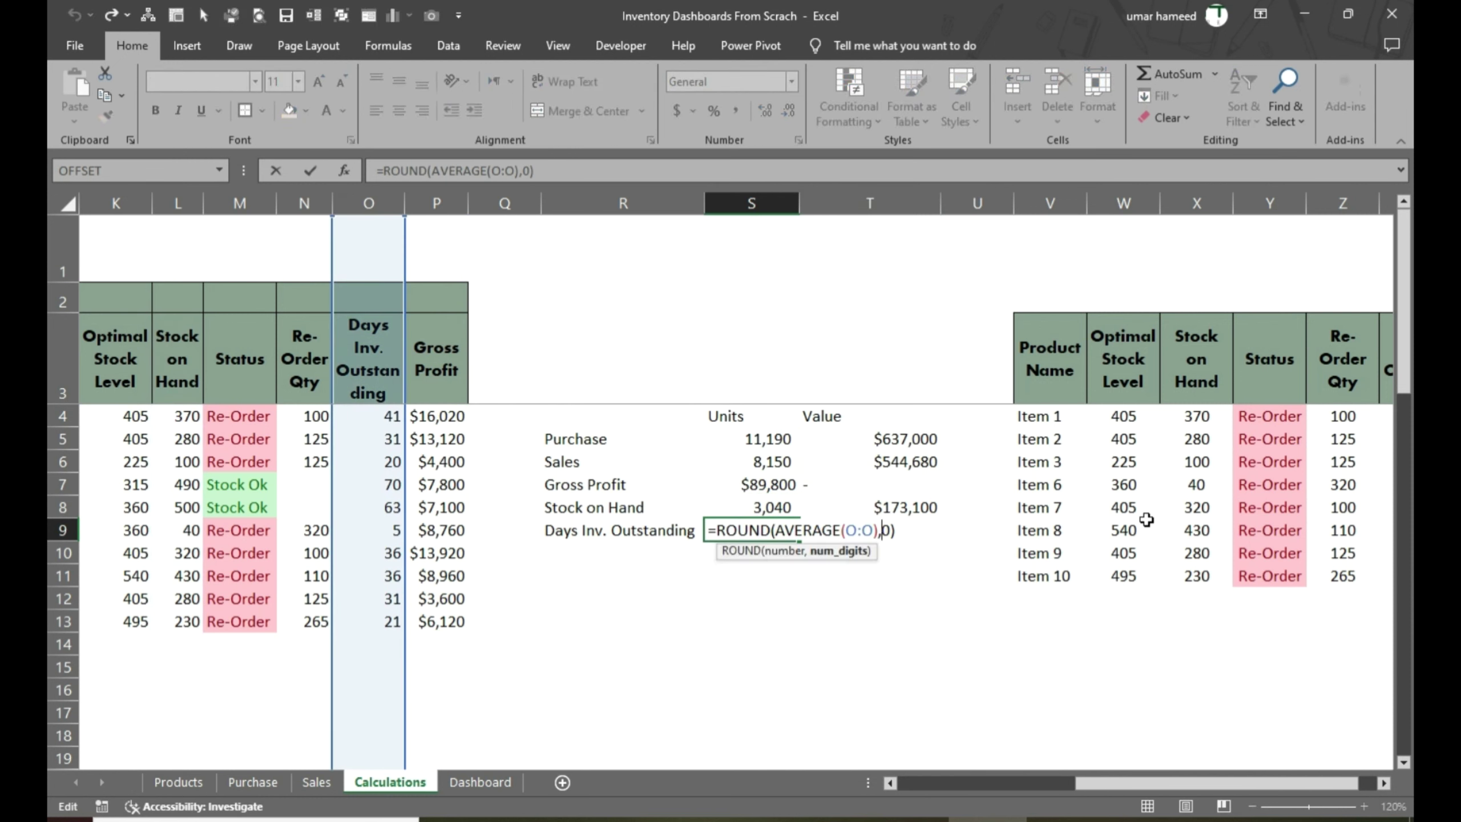
text(4)
key(Right)
key(Right)
text(20)
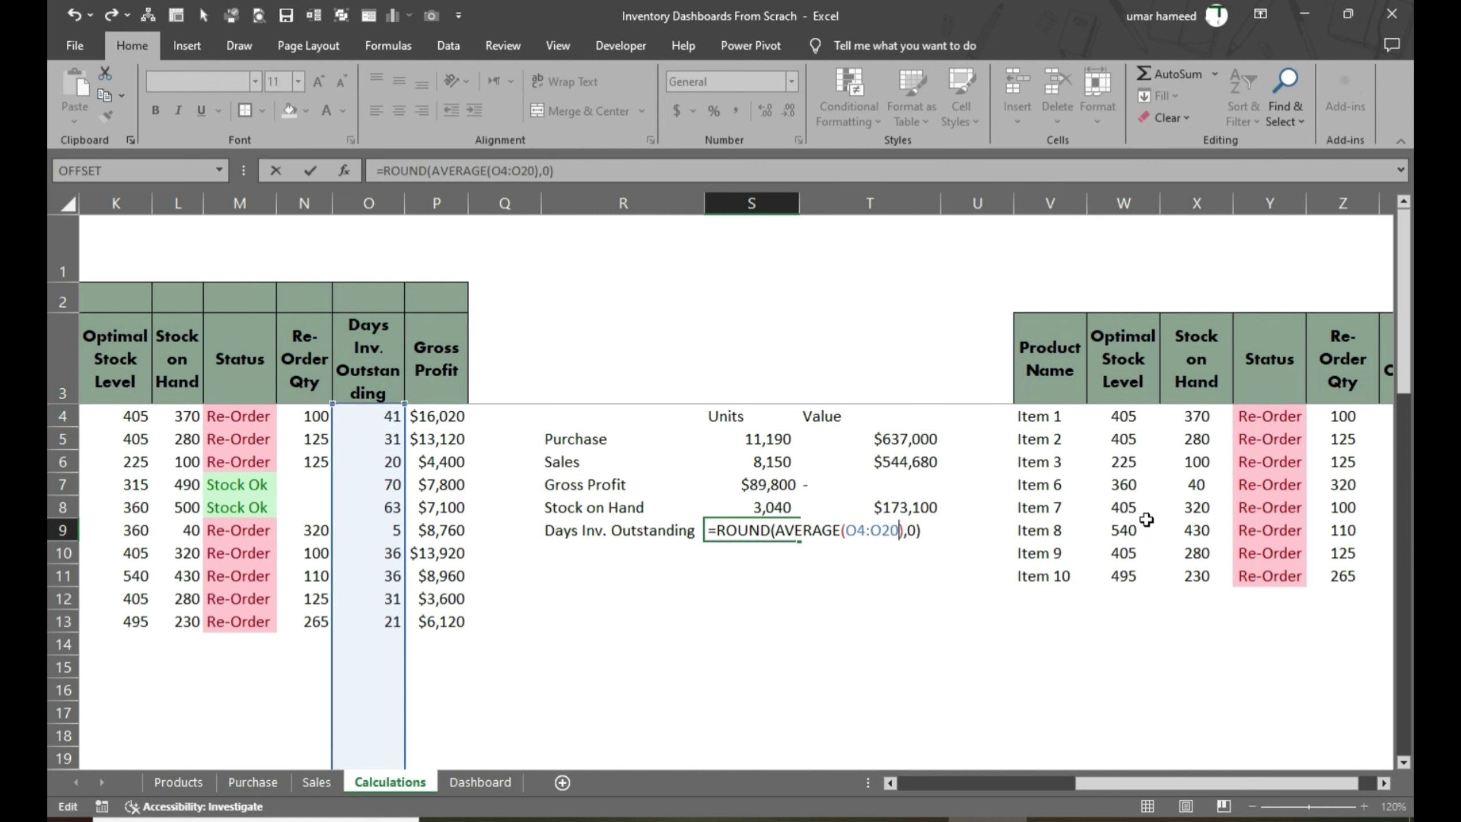
key(Tab)
Change the Purchase value formula in T5 to =SUMPRODUCT(G4:G20,E4:E20)
key(Left)
key(Right)
key(Up)
key(Up)
key(Up)
key(Up)
key(F2)
key(Left)
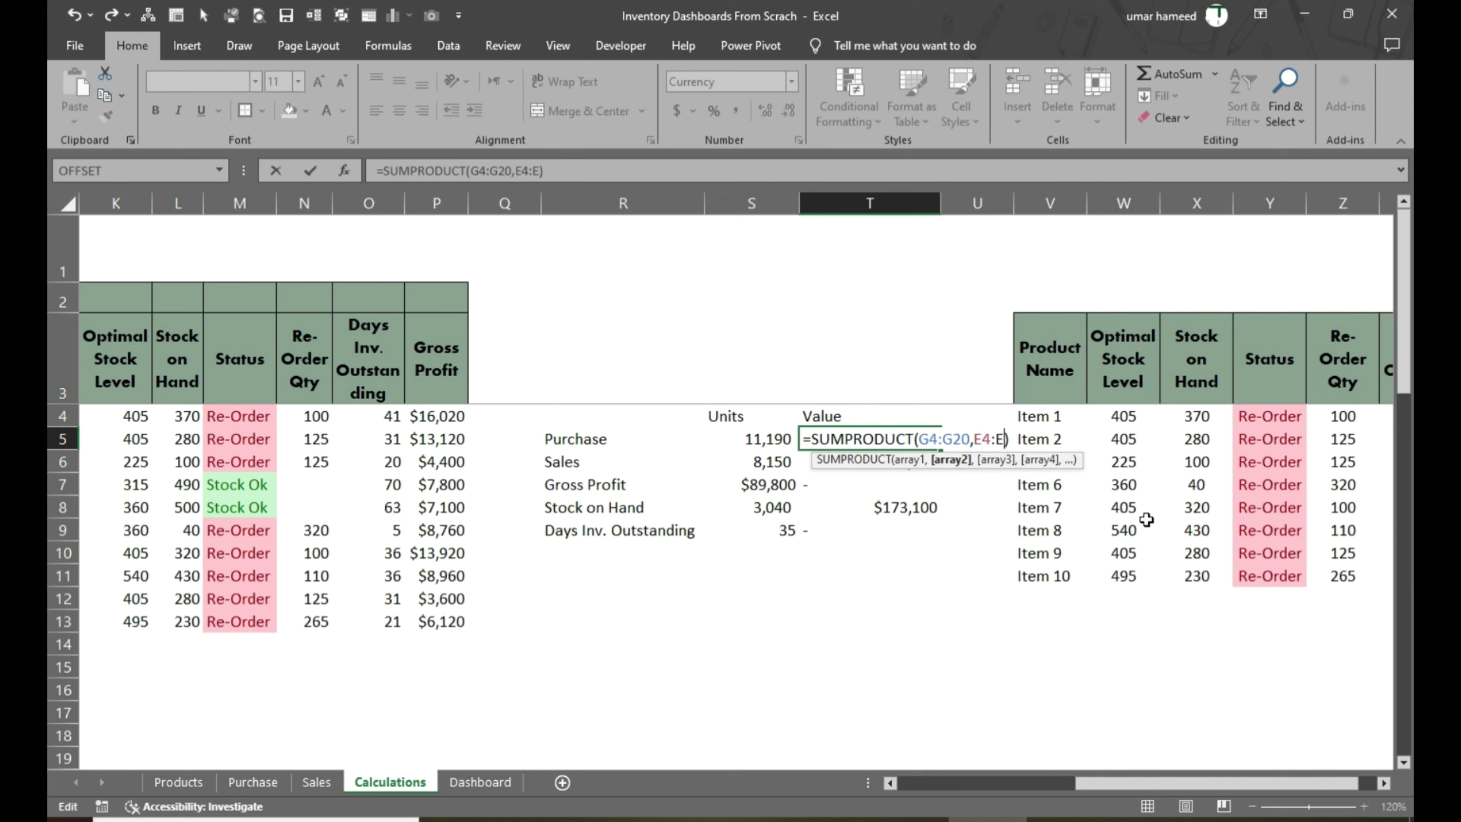
text(20)
key(Return)
Change the Sales value formula in T6 to =SUMPRODUCT(H4:H20,F4:F20)
key(F2)
key(Left)
key(Left)
key(Left)
key(Left)
key(Left)
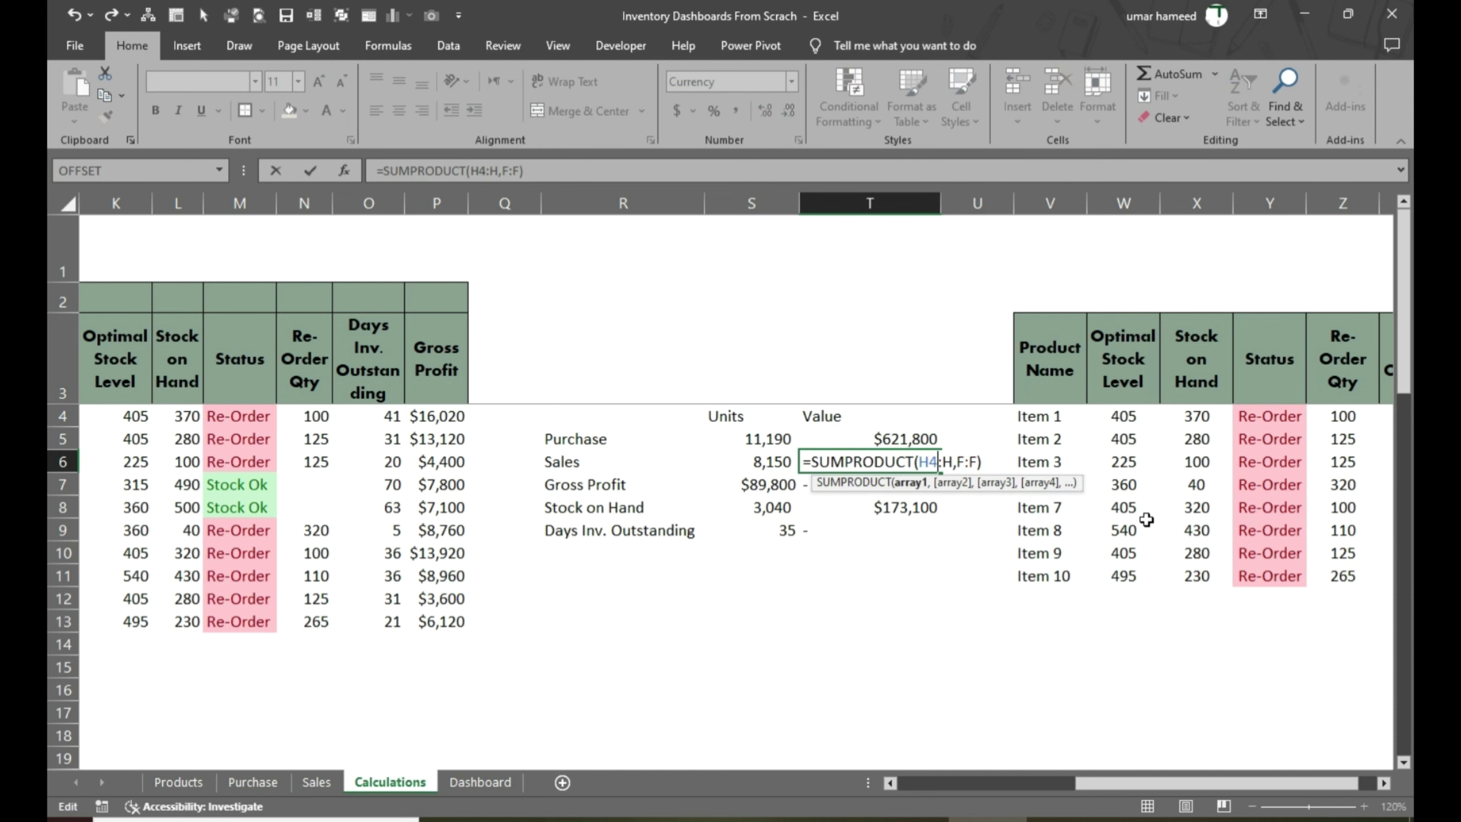
text(20)
key(Return)
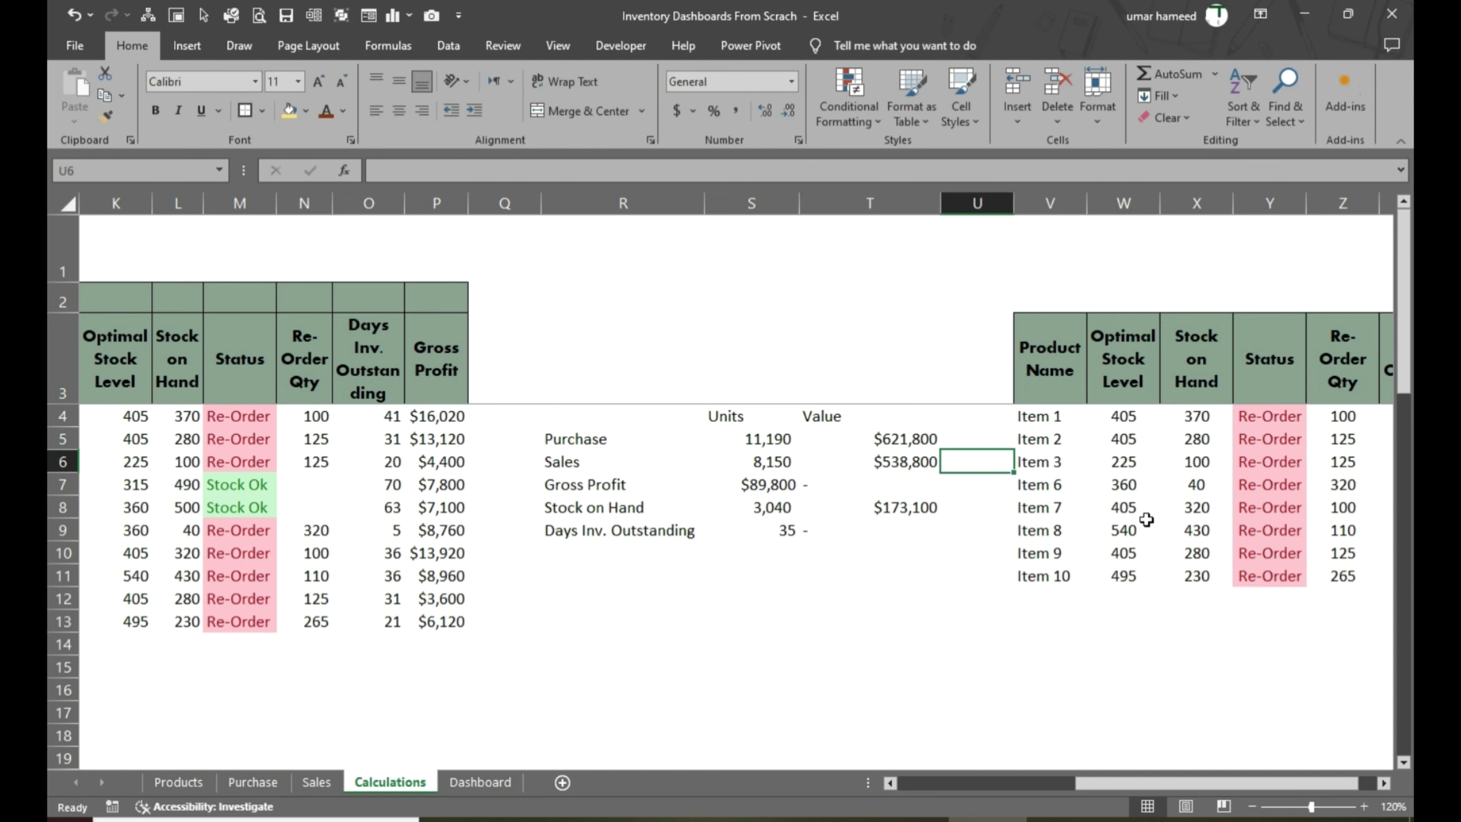
Change the Stock on Hand value formula in T8 to =SUMPRODUCT(L4:L20,E4:E20)
key(Down)
key(F2)
key(Left)
key(Left)
key(Left)
key(Left)
key(Left)
key(Left)
key(Left)
key(Left)
key(Right)
text(4)
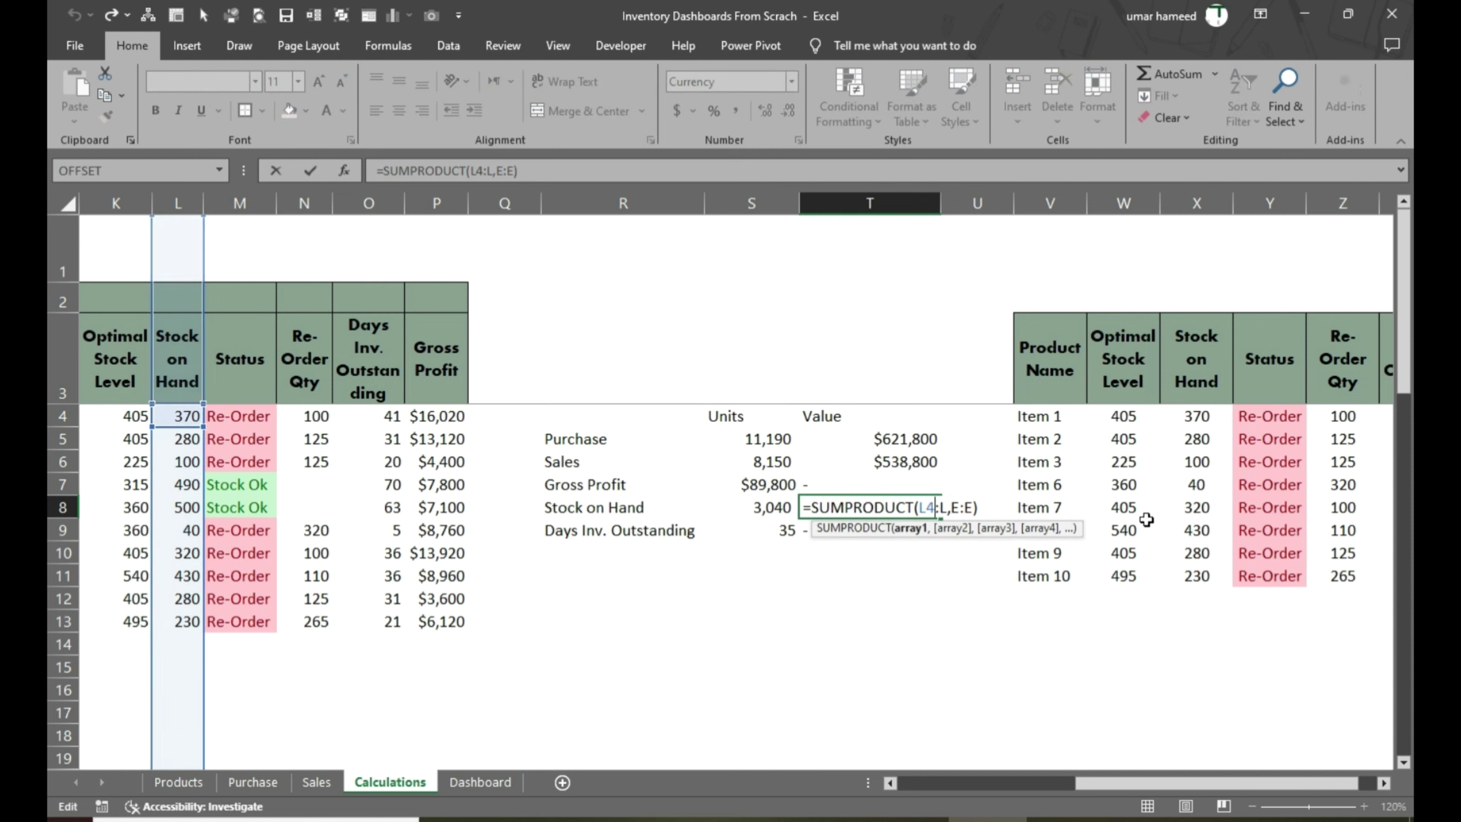
key(Right)
key(Right)
text(20)
key(Right)
key(Right)
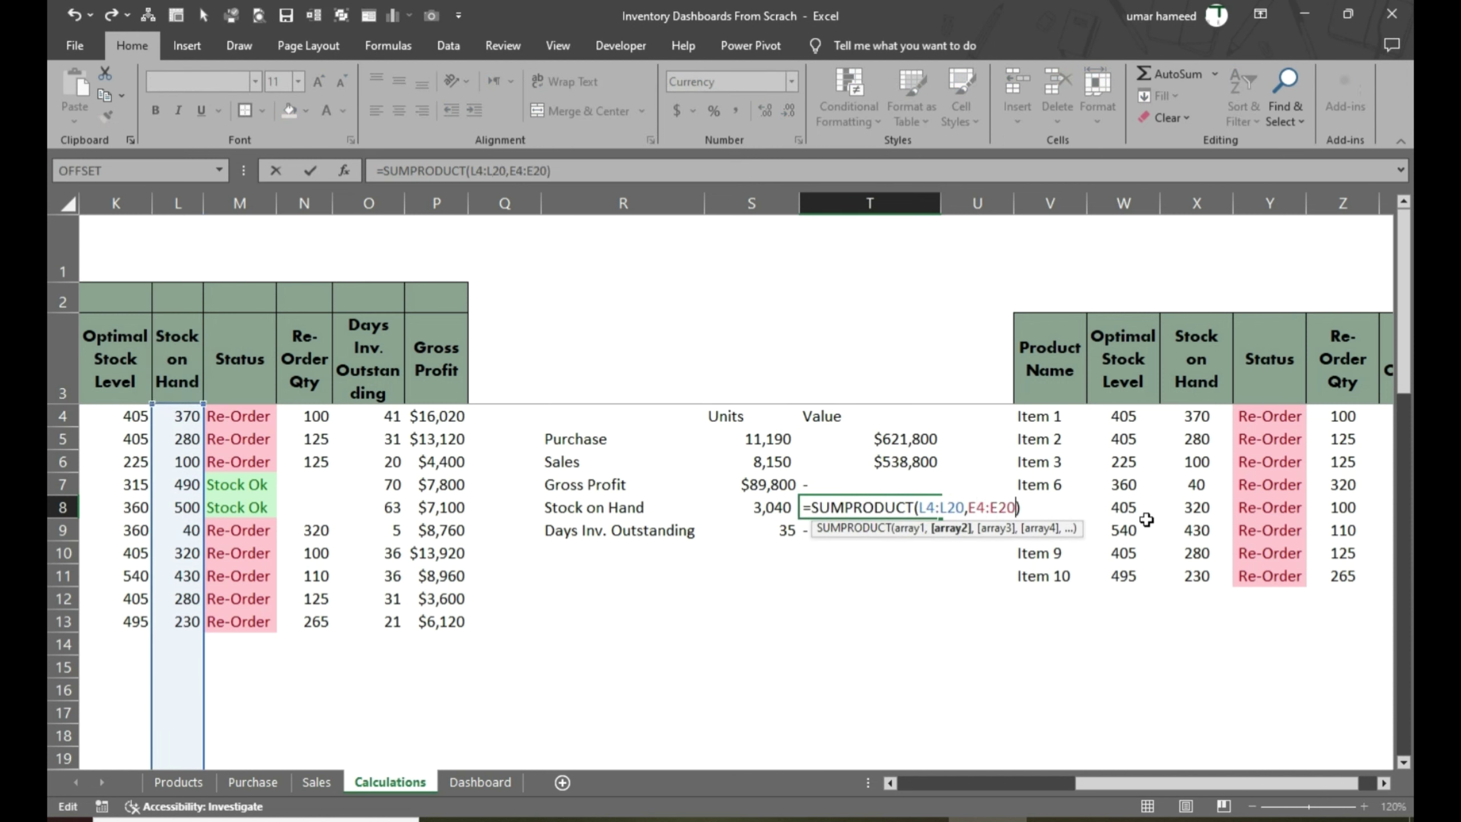
key(ctrl+Return)
Copy the corrected formulas in S5:T8 and paste them into the second summary block starting at S33
drag(741, 438, 937, 509)
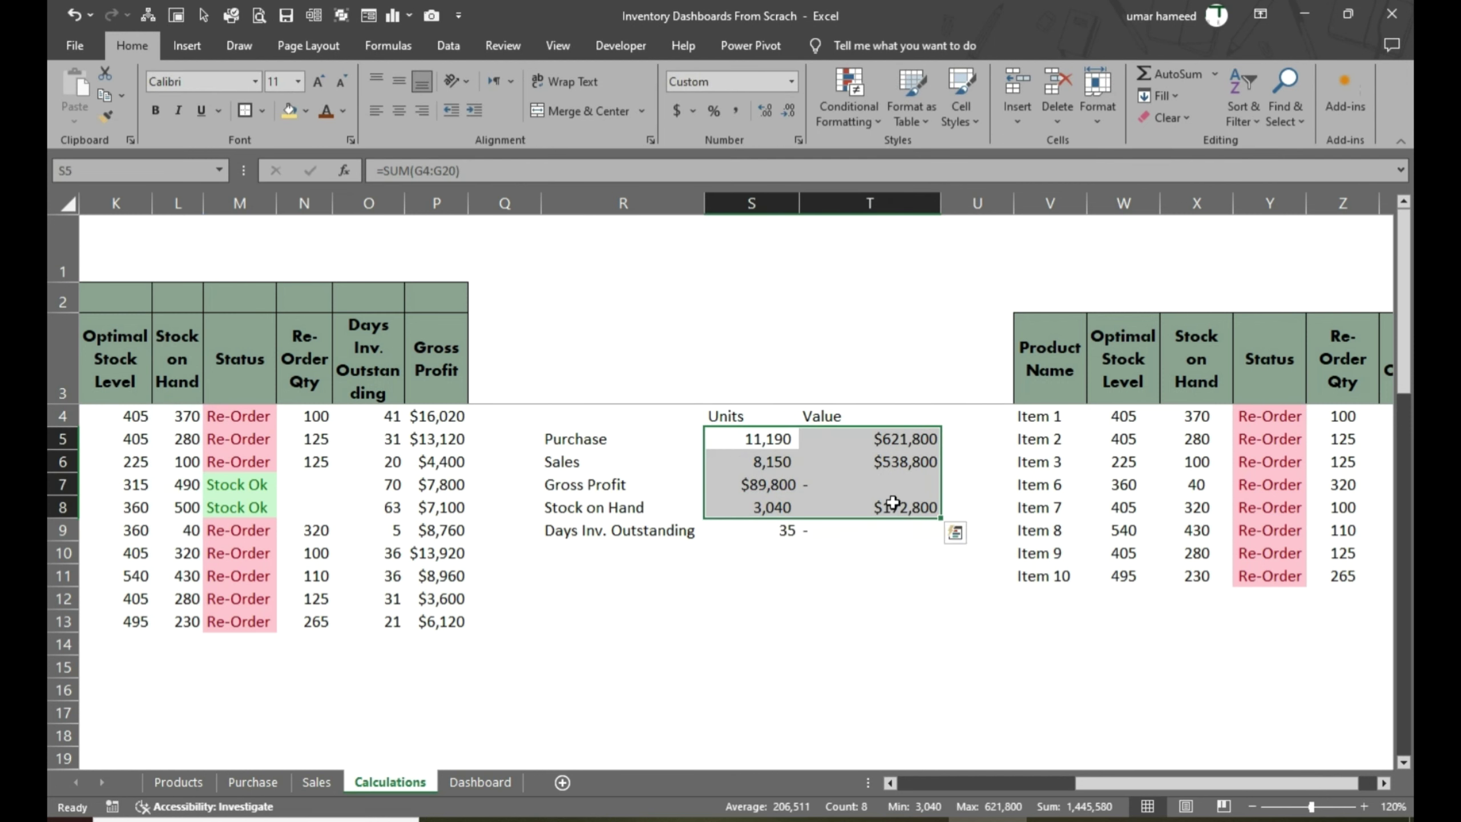
click(954, 532)
key(ctrl+c)
scroll(685, 619, down, 7)
click(747, 599)
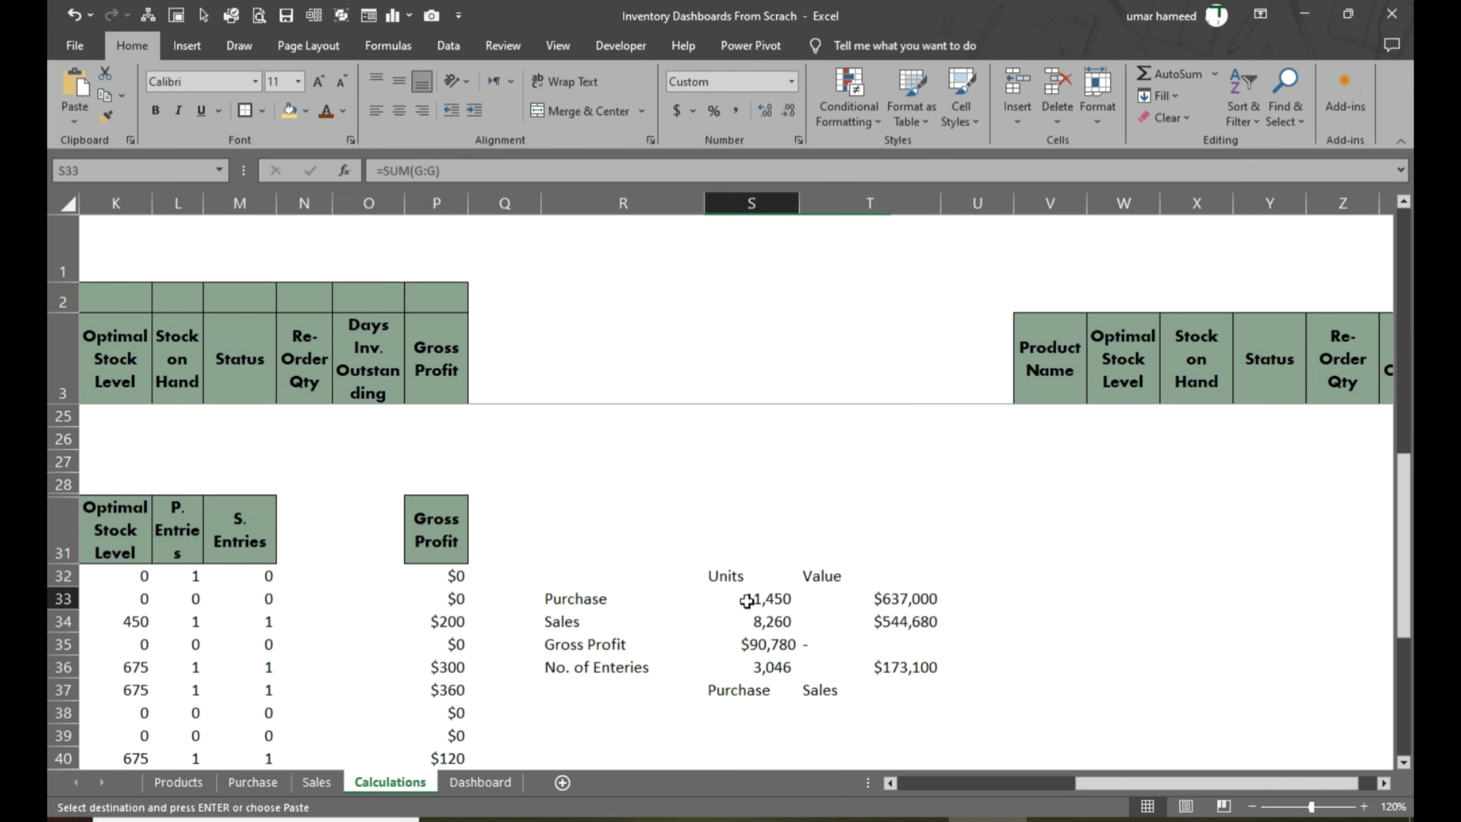
key(Return)
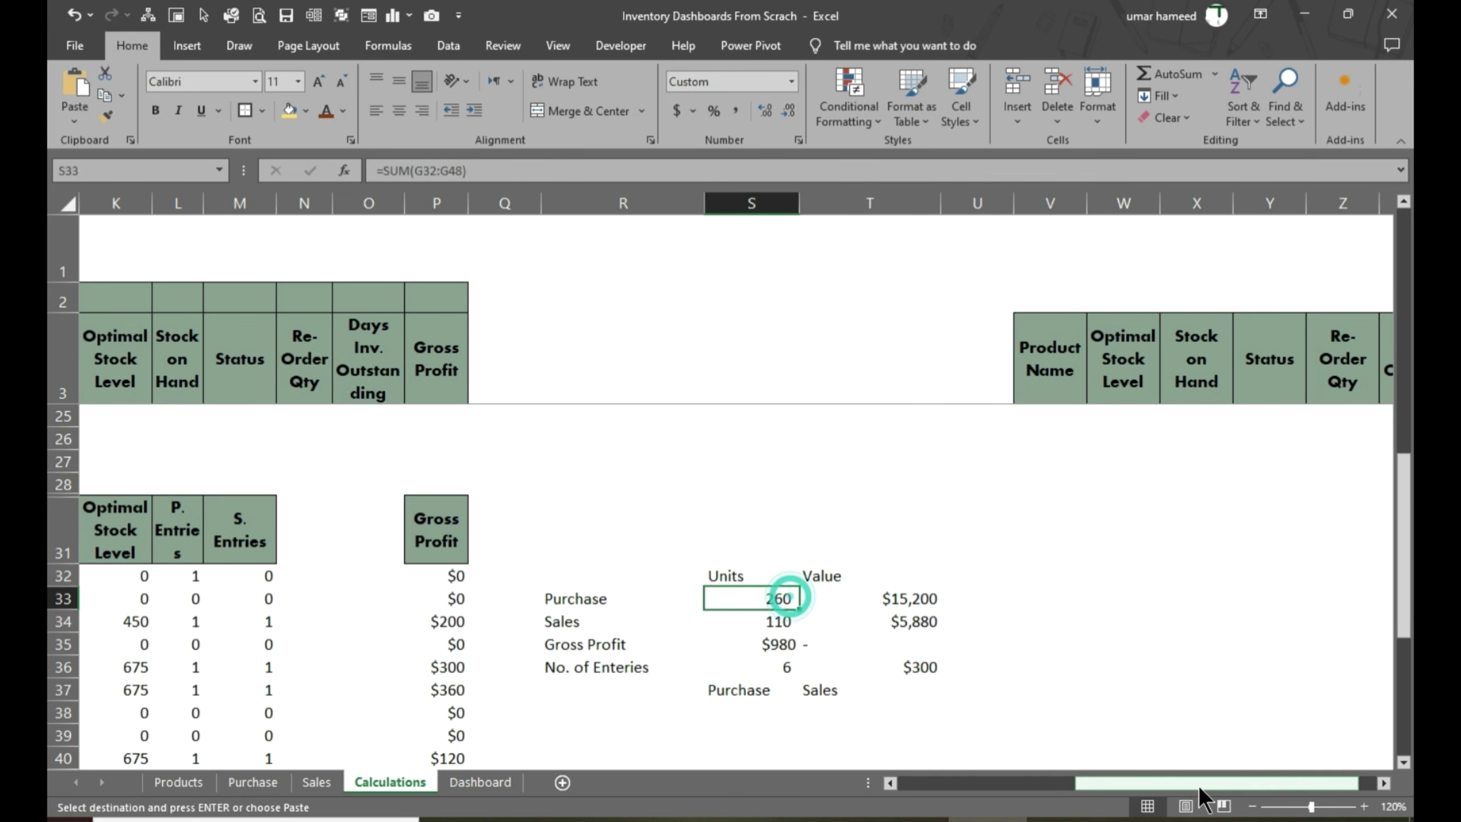
Extend the Purchase units formula in S33 to =SUM(G32:G50), covering the second calculations table
drag(1198, 783, 1029, 783)
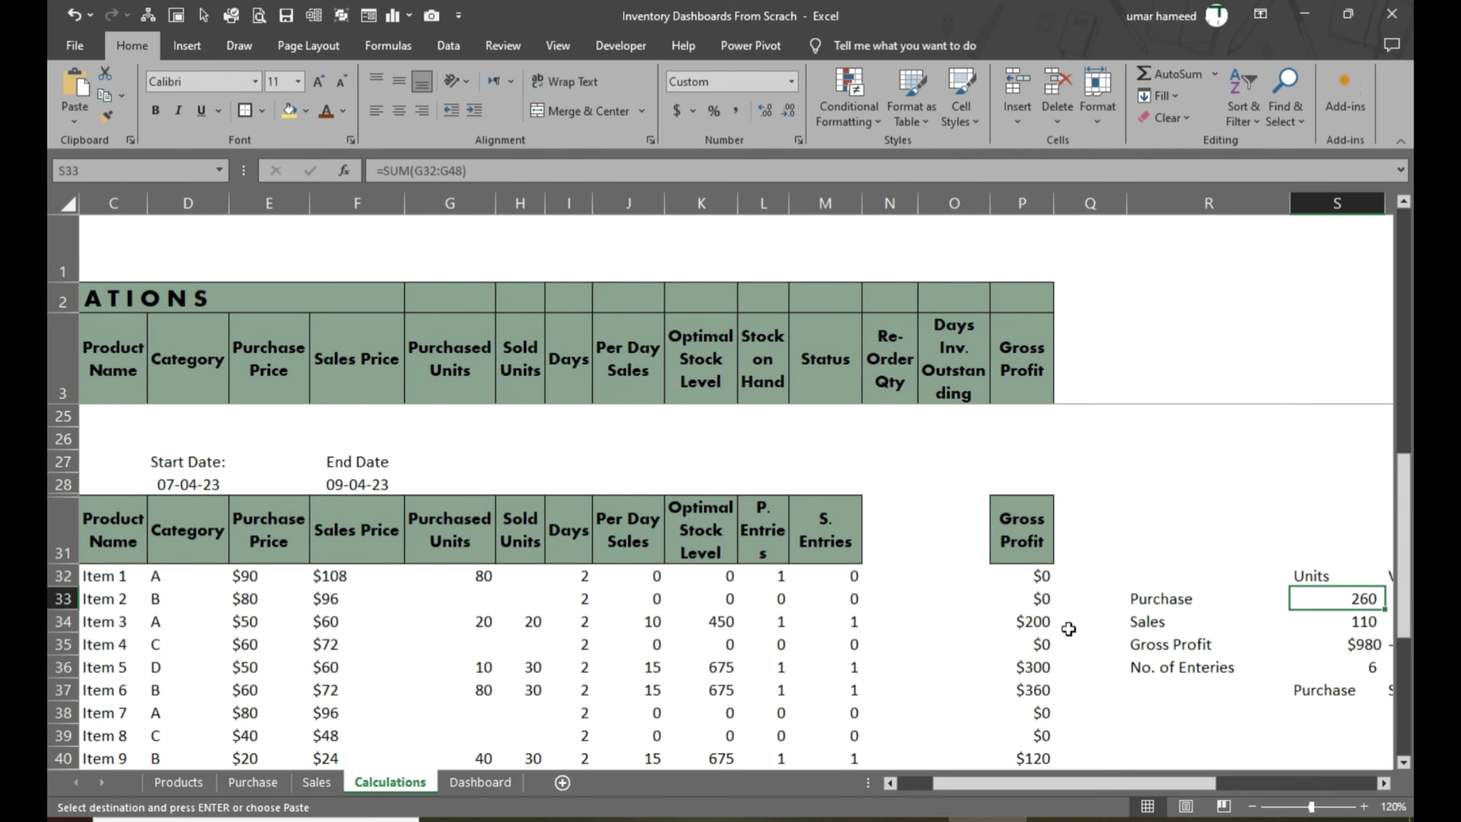
drag(1174, 782, 1113, 782)
click(581, 575)
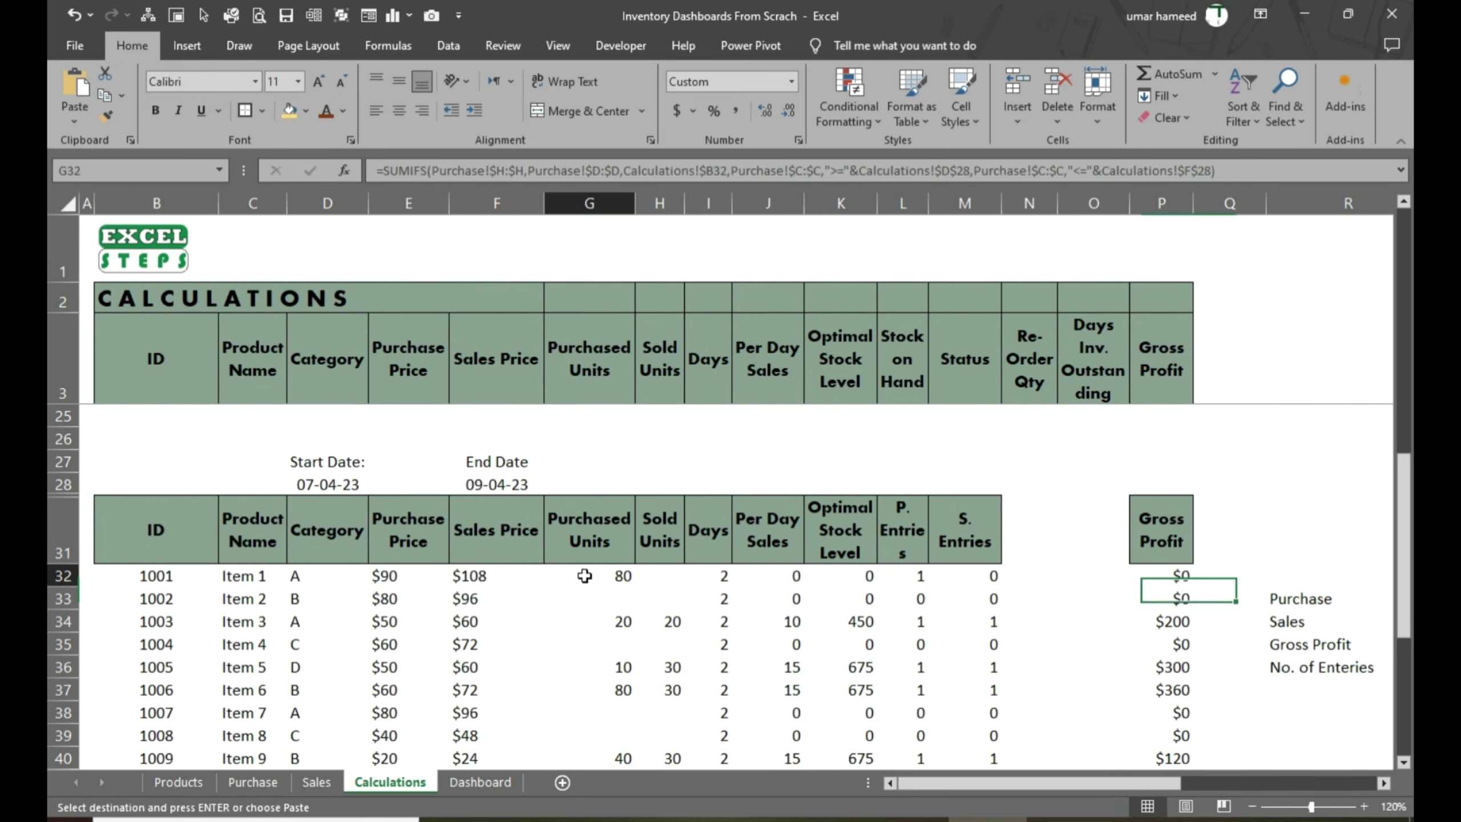
scroll(535, 597, down, 3)
scroll(597, 678, down, 1)
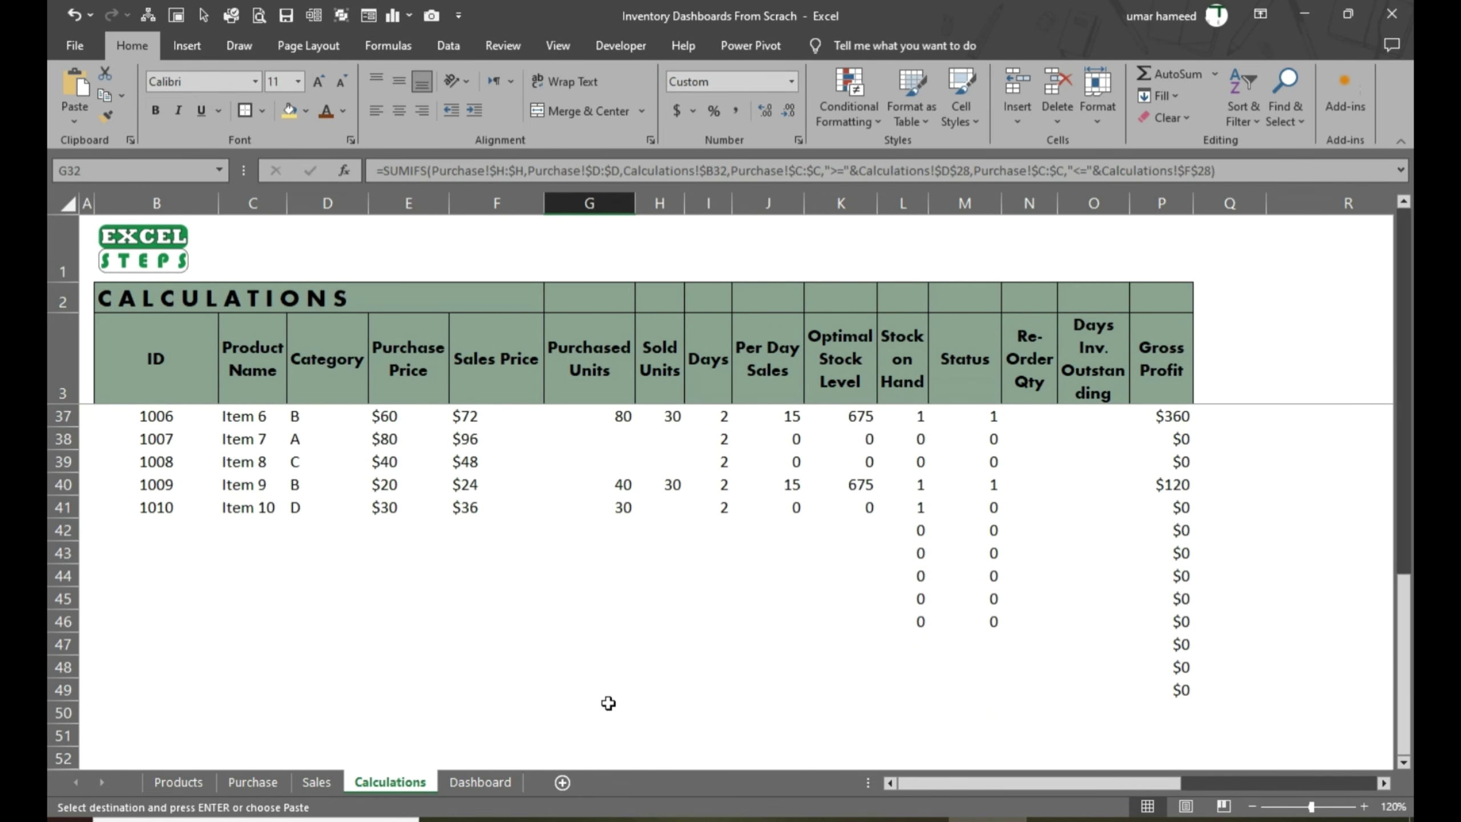
drag(1131, 781, 1164, 784)
scroll(1260, 758, up, 4)
double_click(1027, 603)
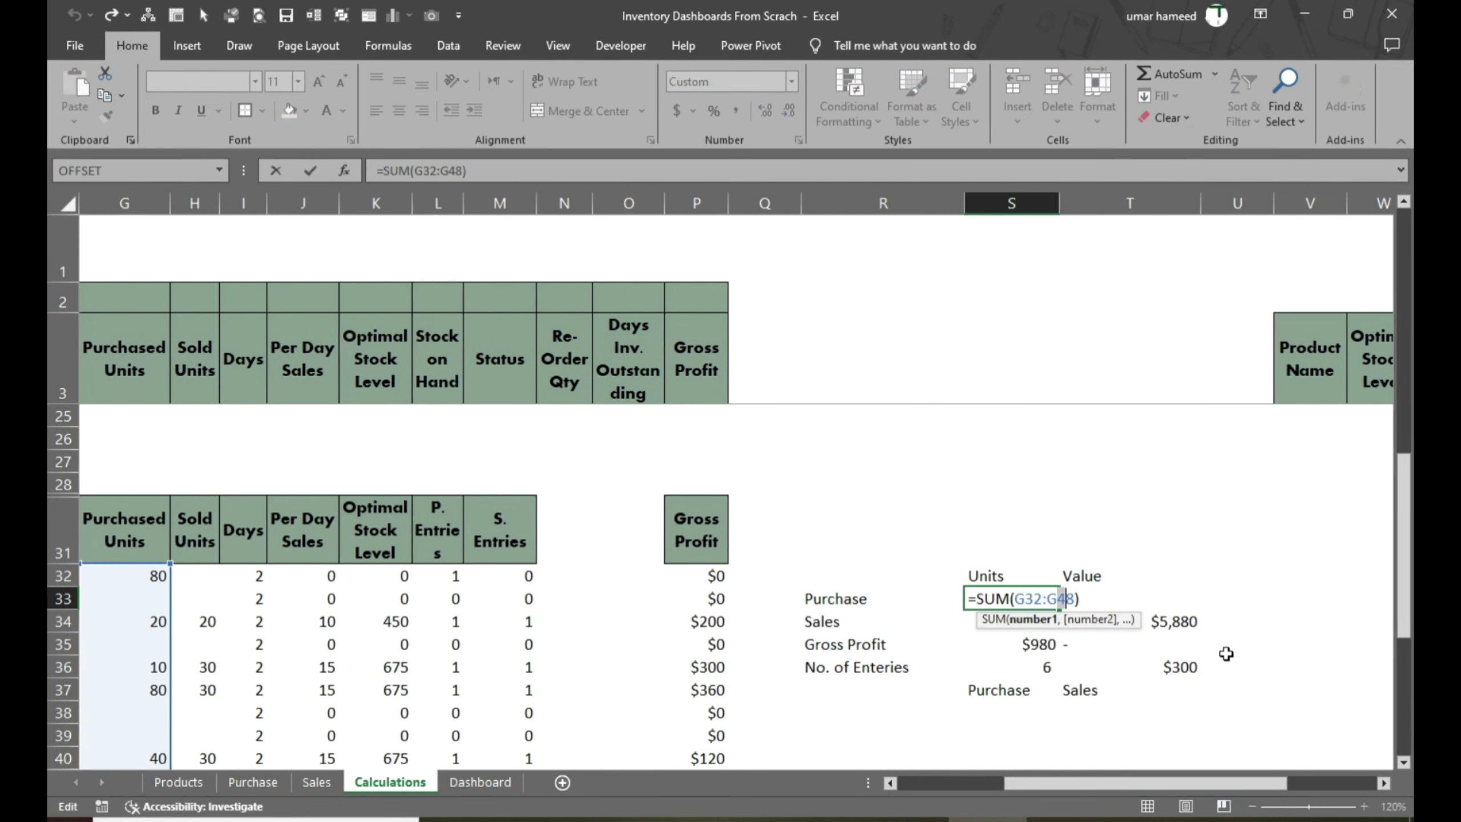
key(Tab)
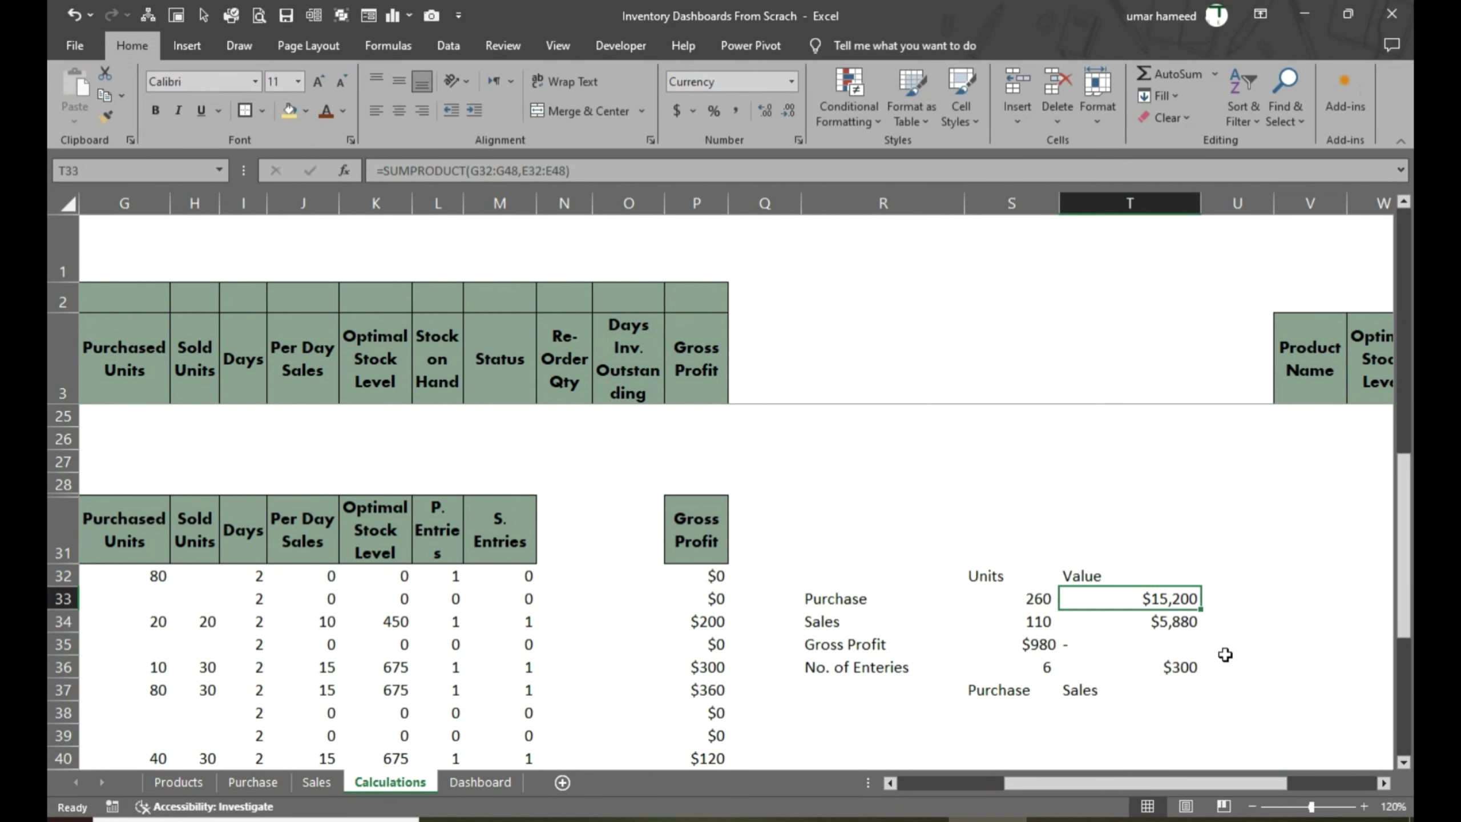
click(1035, 598)
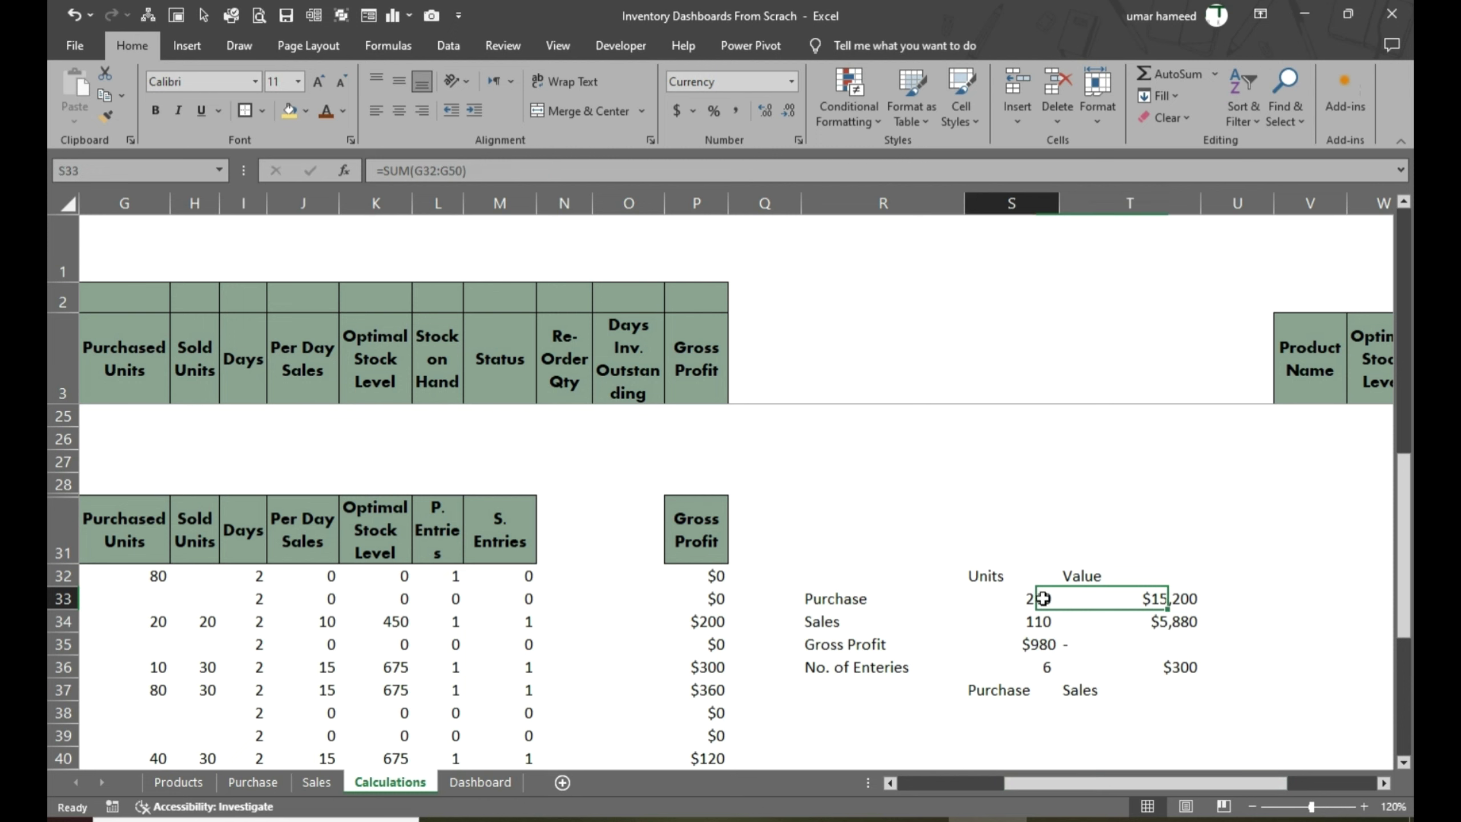
Change the Purchase value formula in T33 to =SUMPRODUCT(G32:G50,E32:E50)
drag(1074, 781, 975, 773)
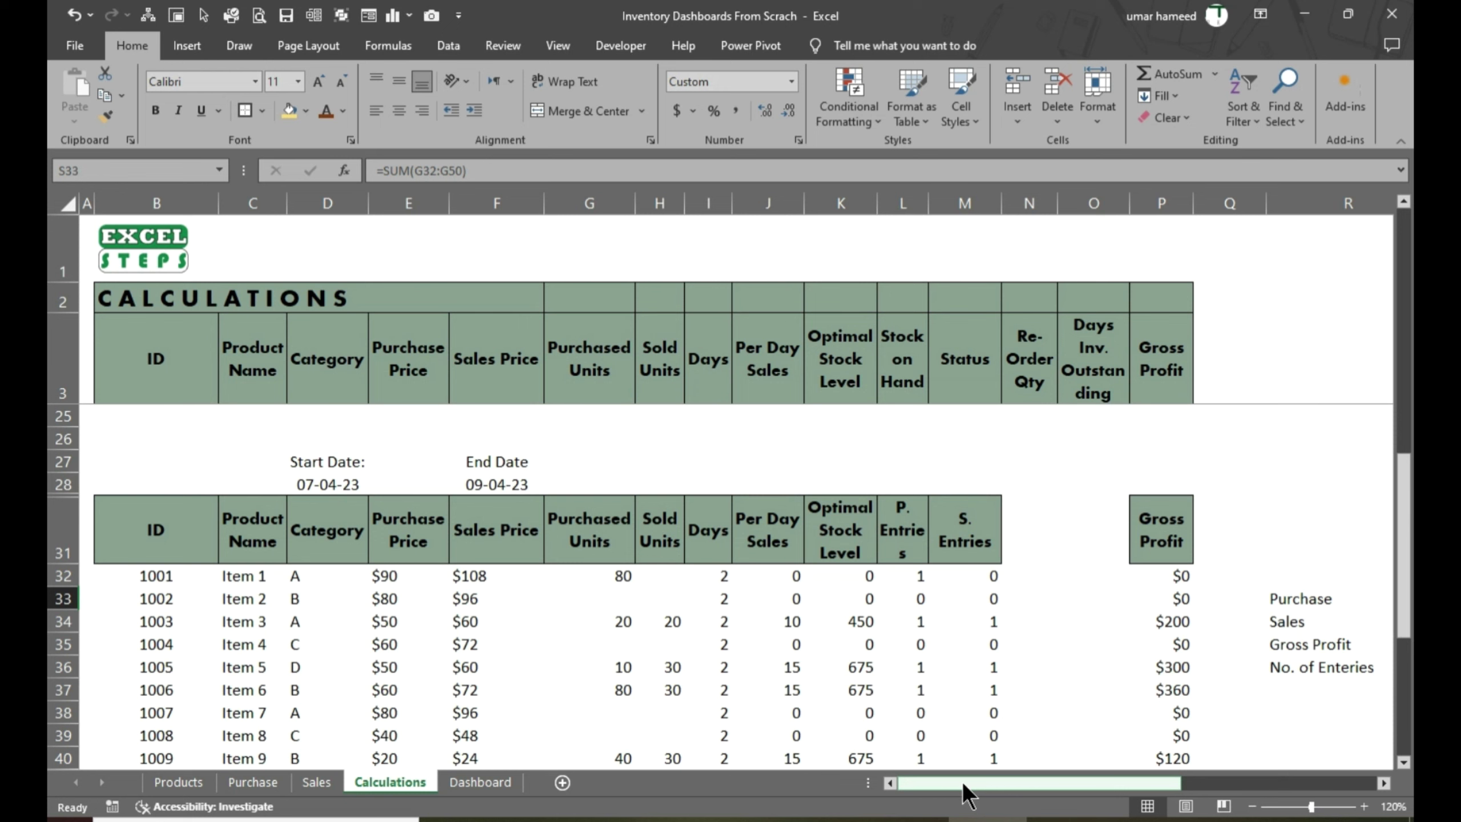
drag(962, 780, 1069, 783)
click(1135, 599)
key(F2)
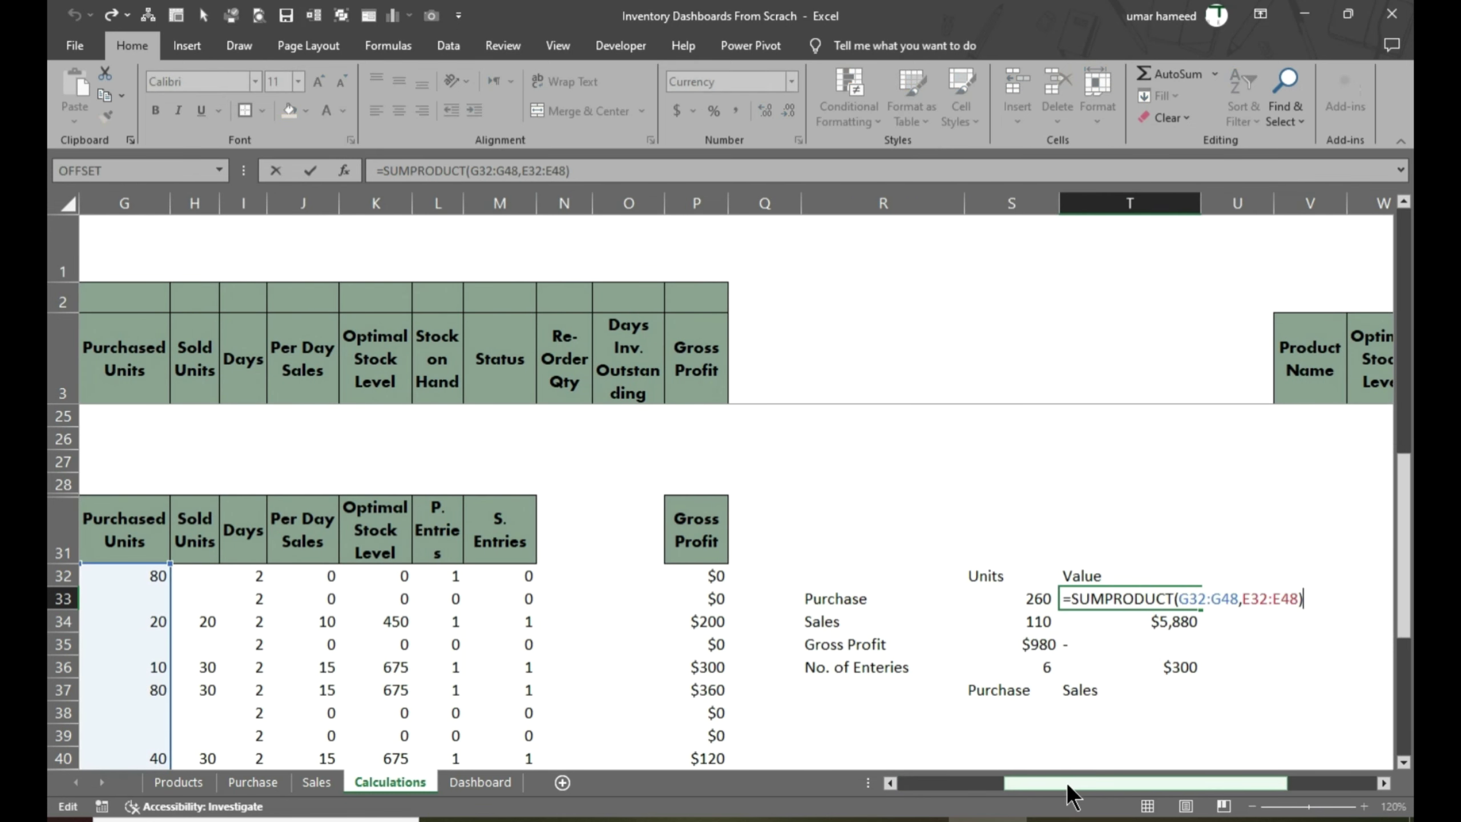
drag(1237, 599, 1219, 600)
text(50)
key(Right)
key(Right)
key(Right)
key(Right)
key(Right)
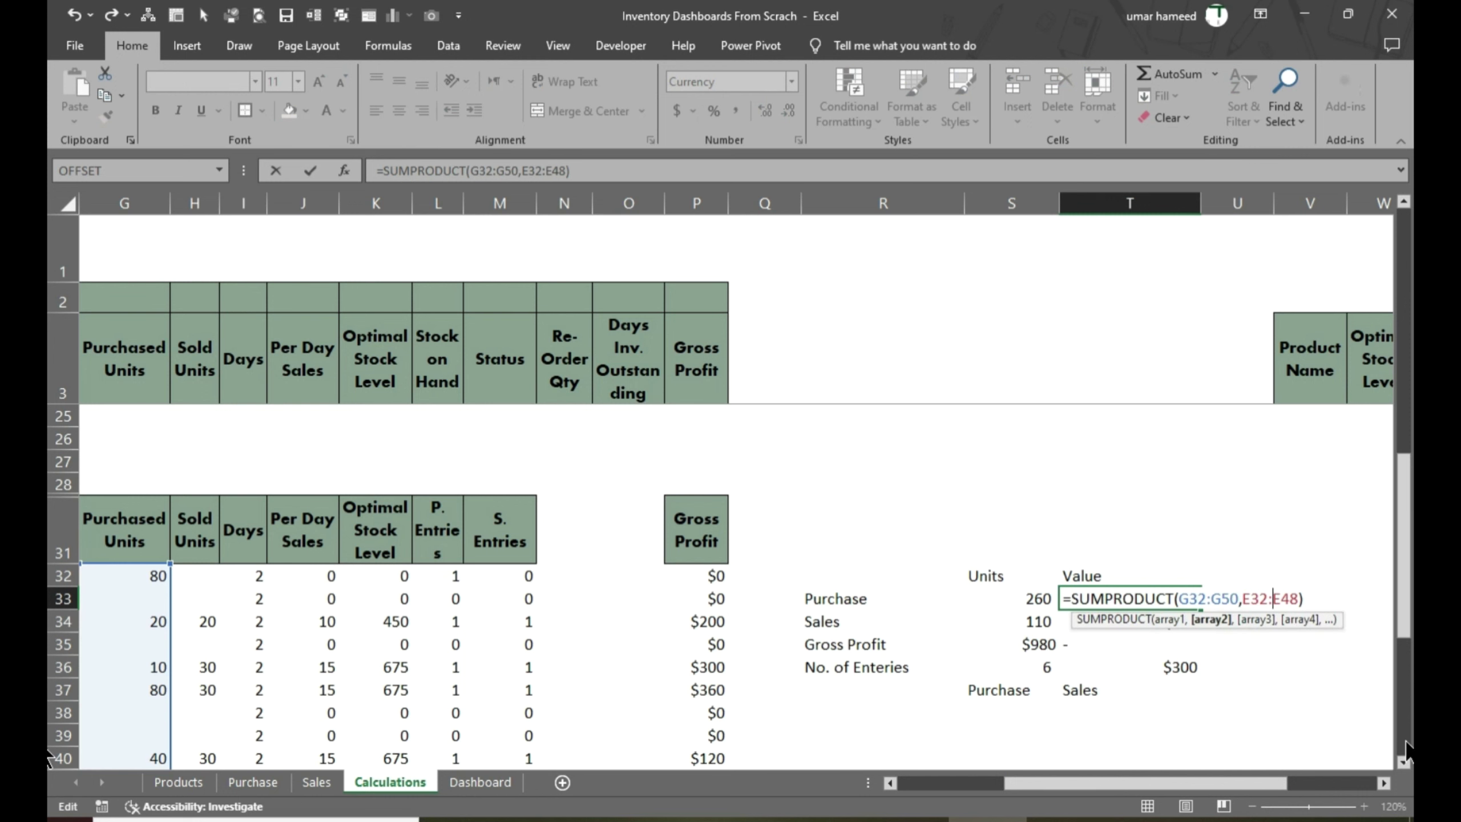
text(50)
key(ctrl+Return)
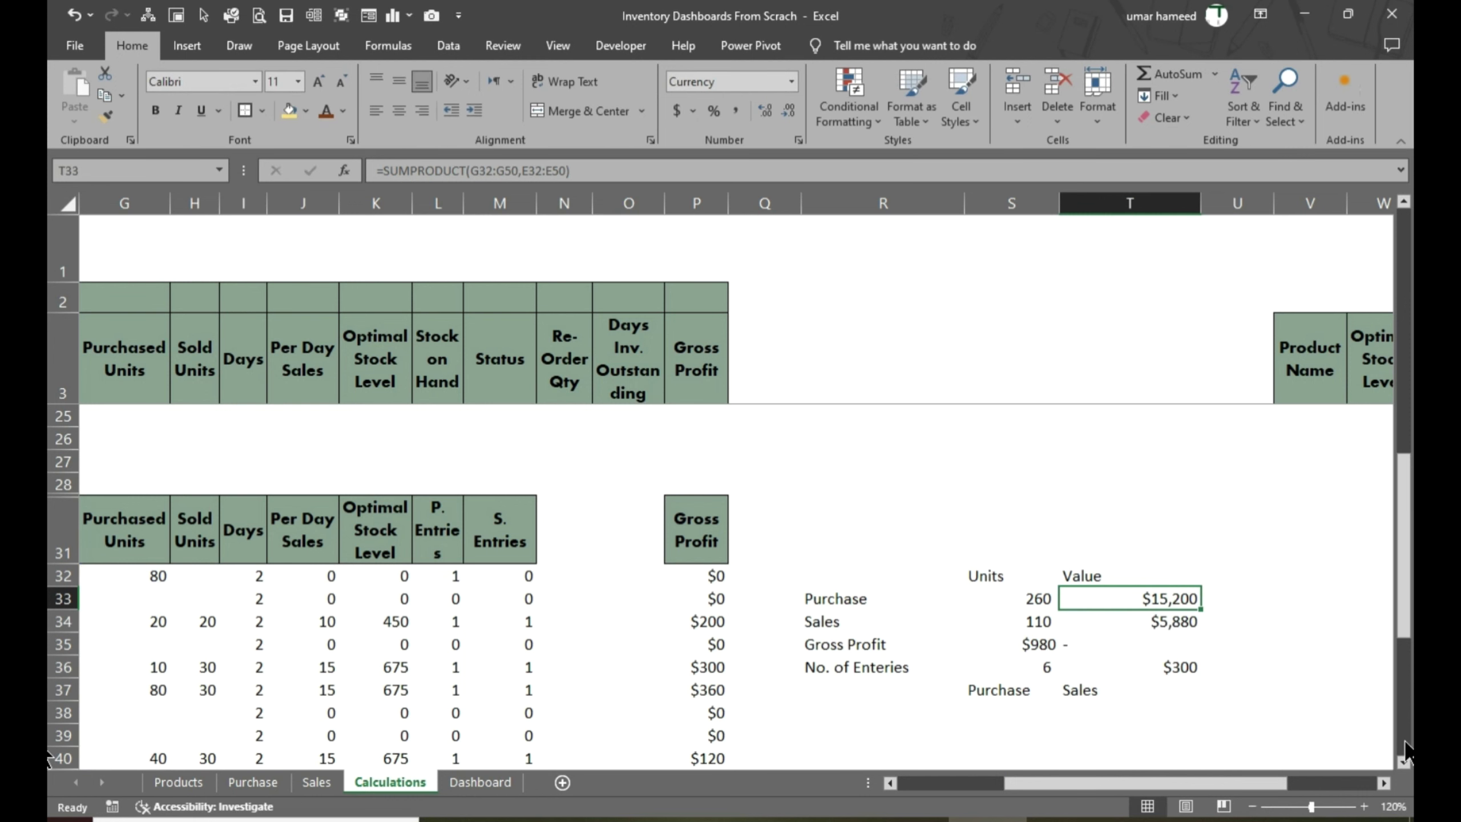
drag(1098, 777, 991, 774)
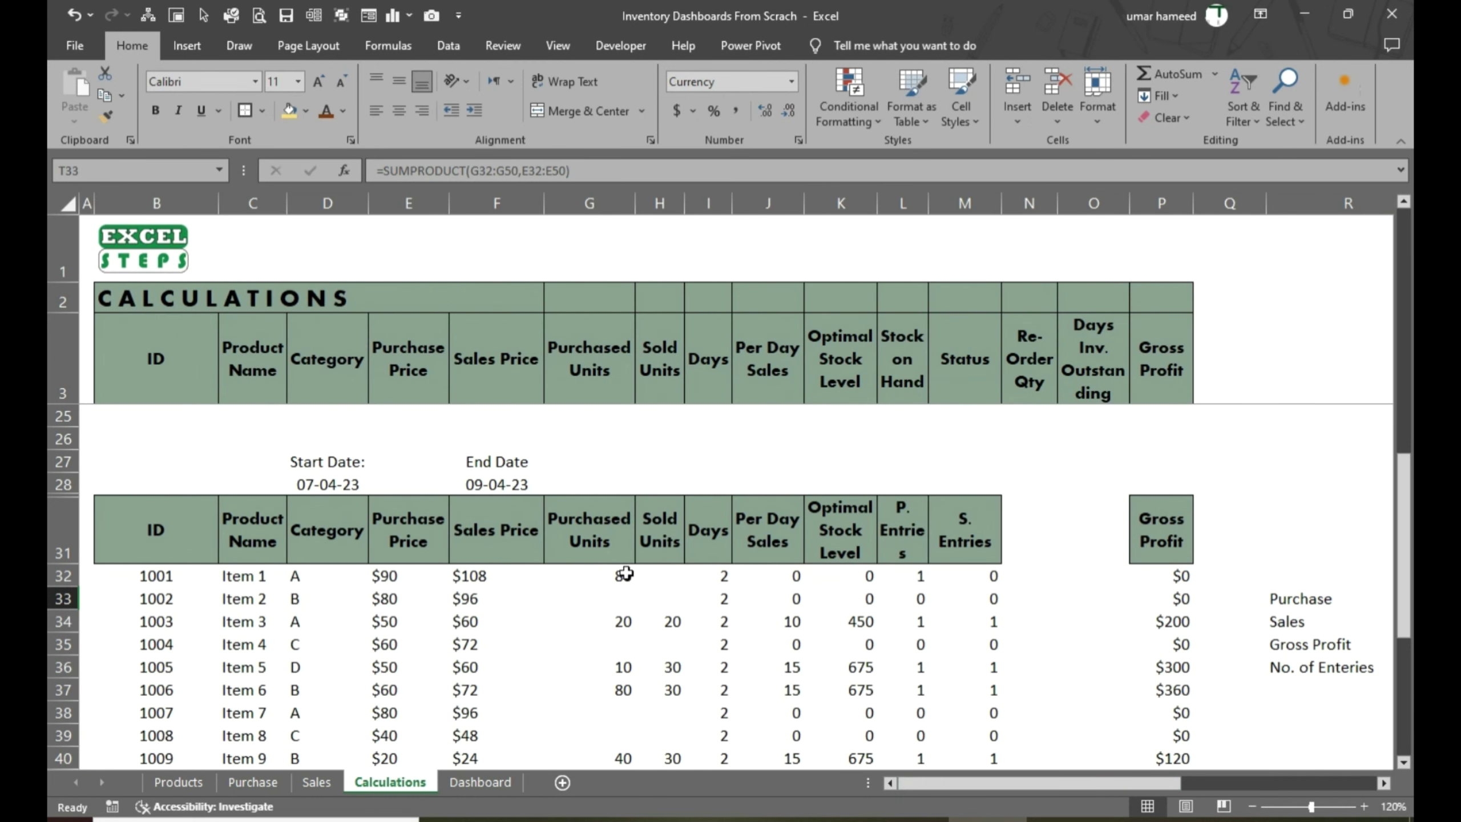
Extend the Sales units formula in S34 to =SUM(H32:H50), covering the second calculations table
scroll(350, 588, down, 1)
drag(1015, 783, 1141, 783)
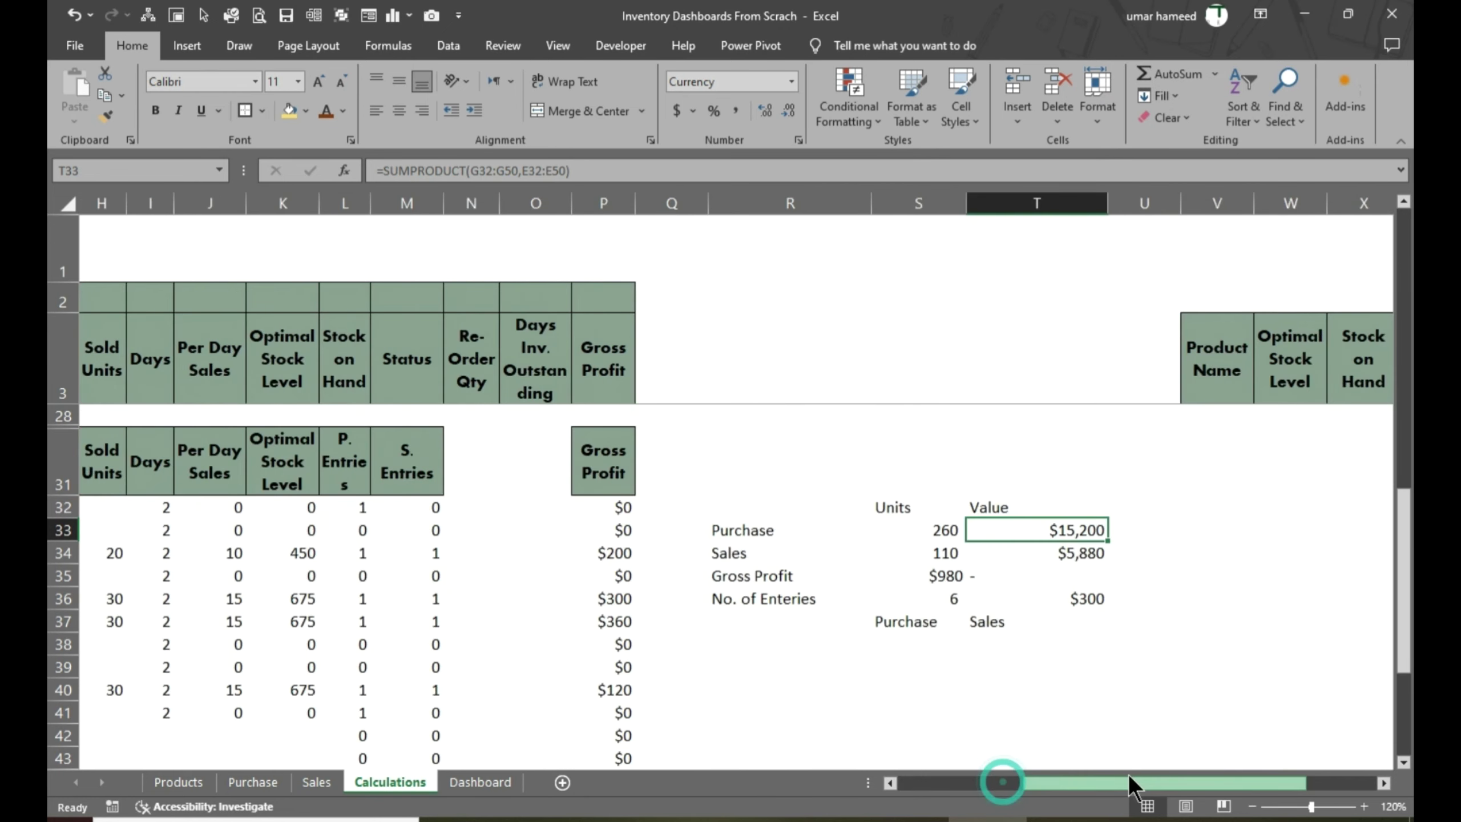
click(948, 552)
key(F2)
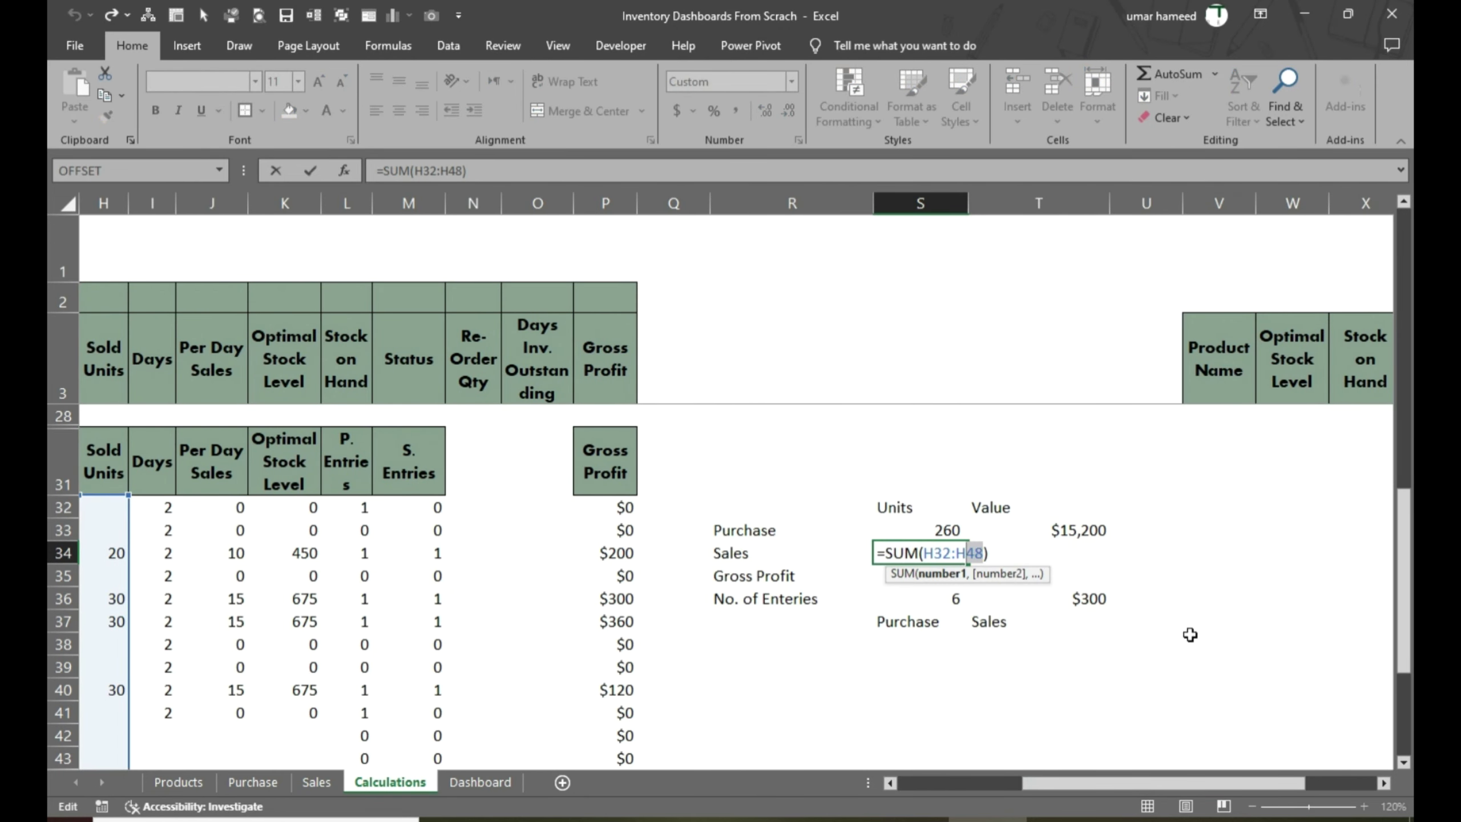
key(Tab)
Change the Sales value formula in T34 to =SUMPRODUCT(H32:H50,F32:F50)
key(F2)
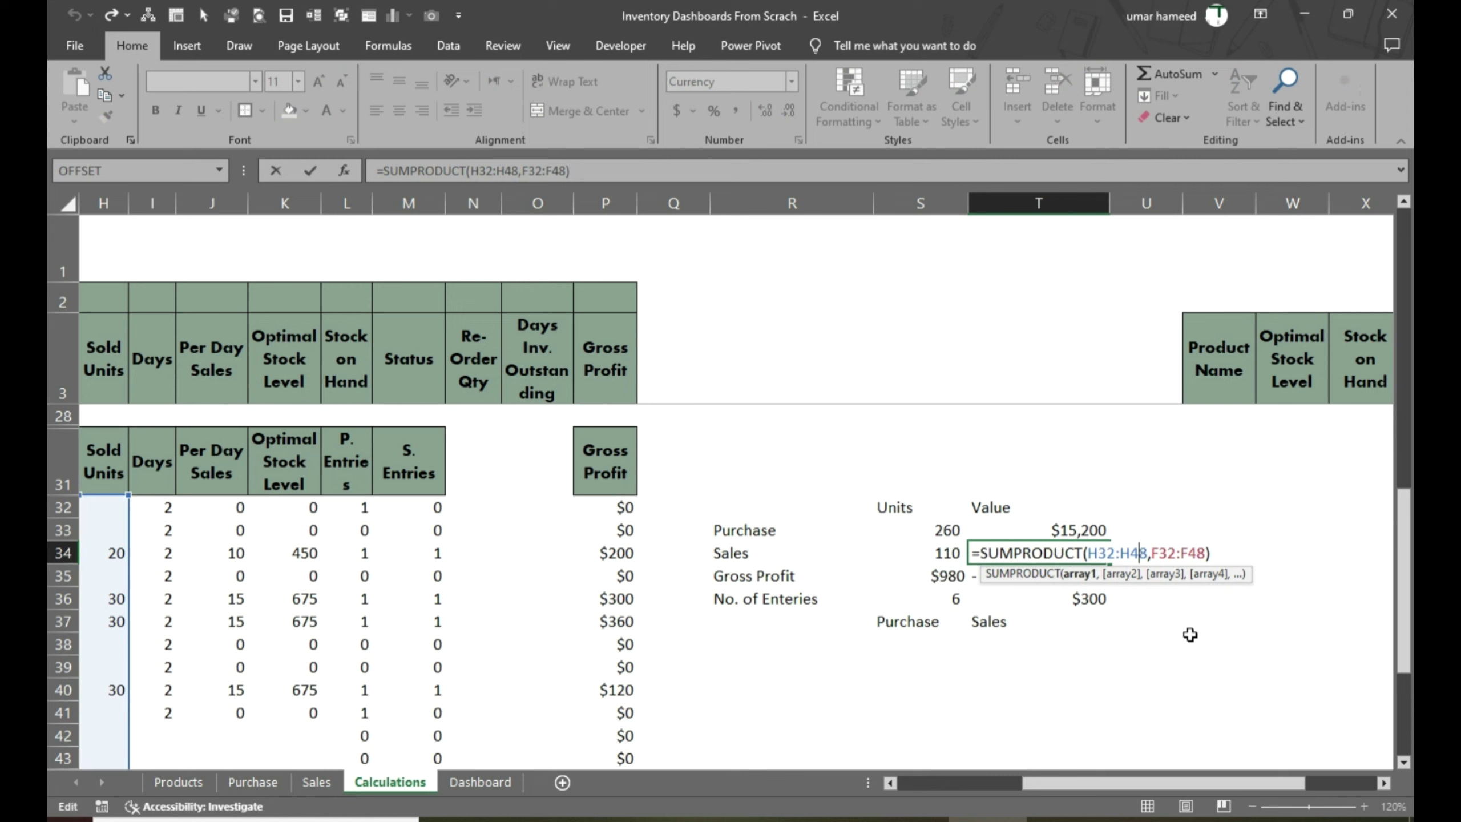
key(Delete)
key(Delete)
text(50)
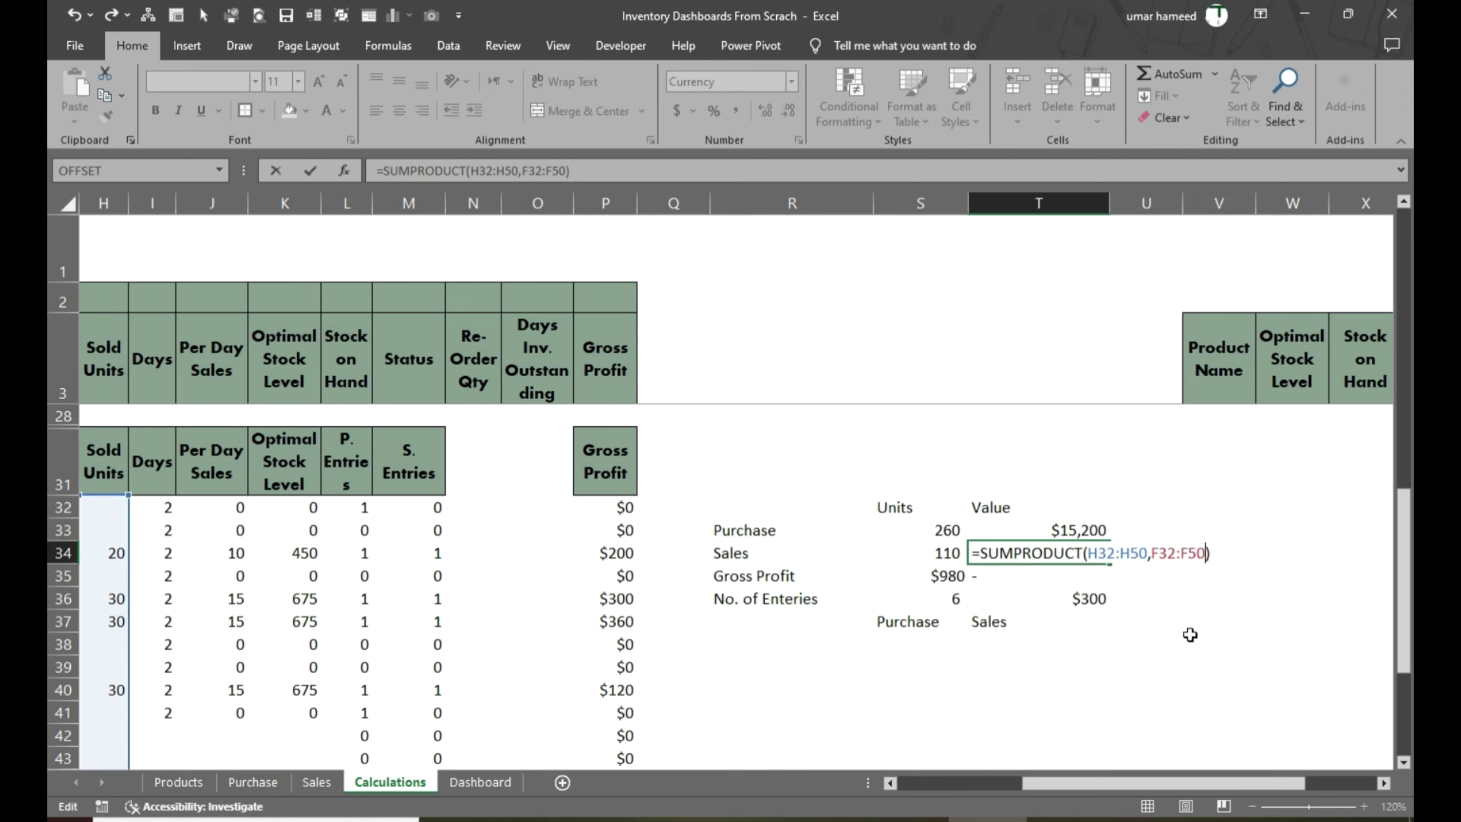
key(Return)
Extend the Gross Profit formula in S35 to =SUM(P32:P50)
key(F2)
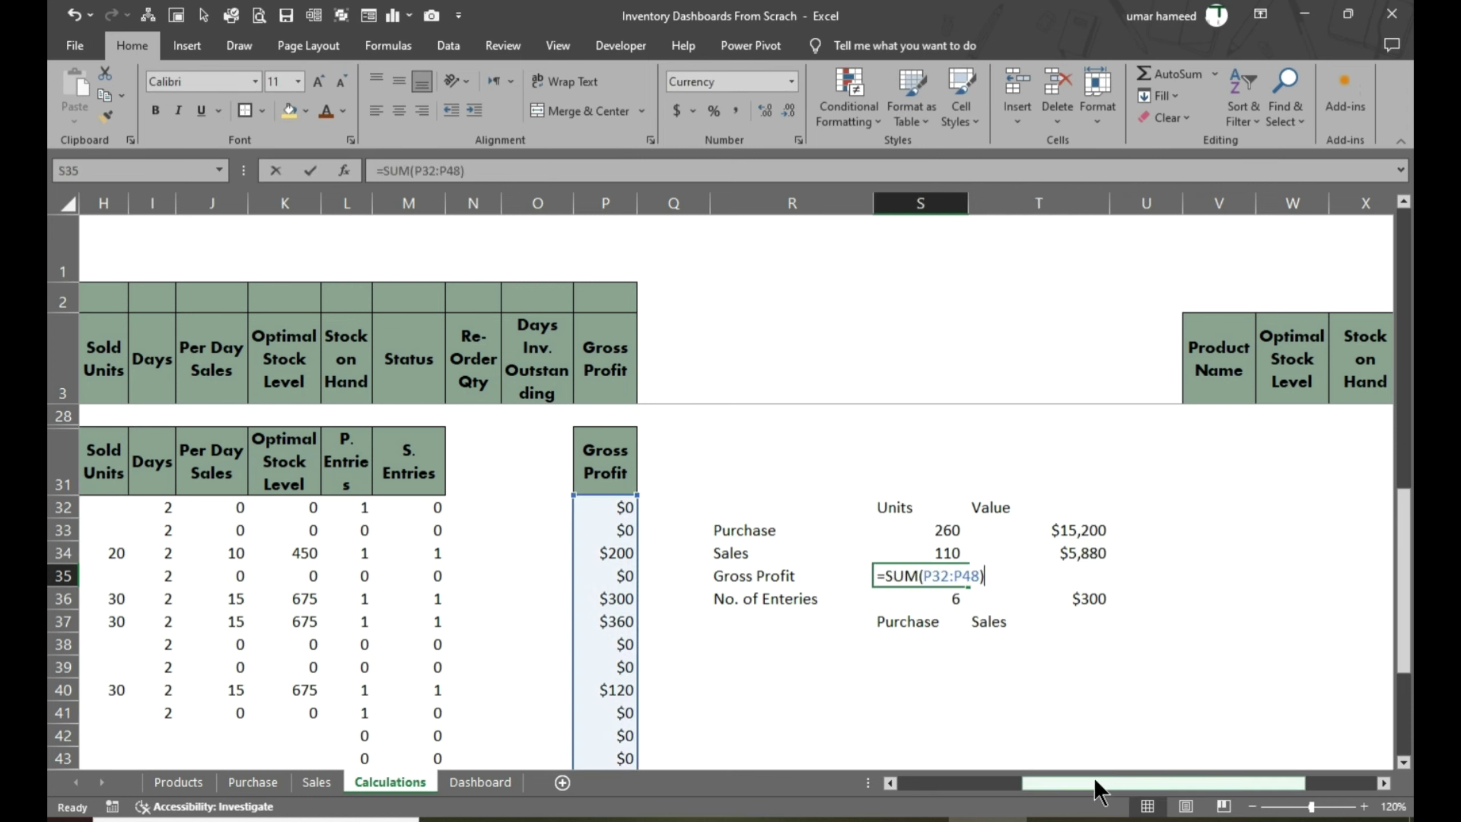
key(Left)
key(BackSpace)
key(BackSpace)
text(50)
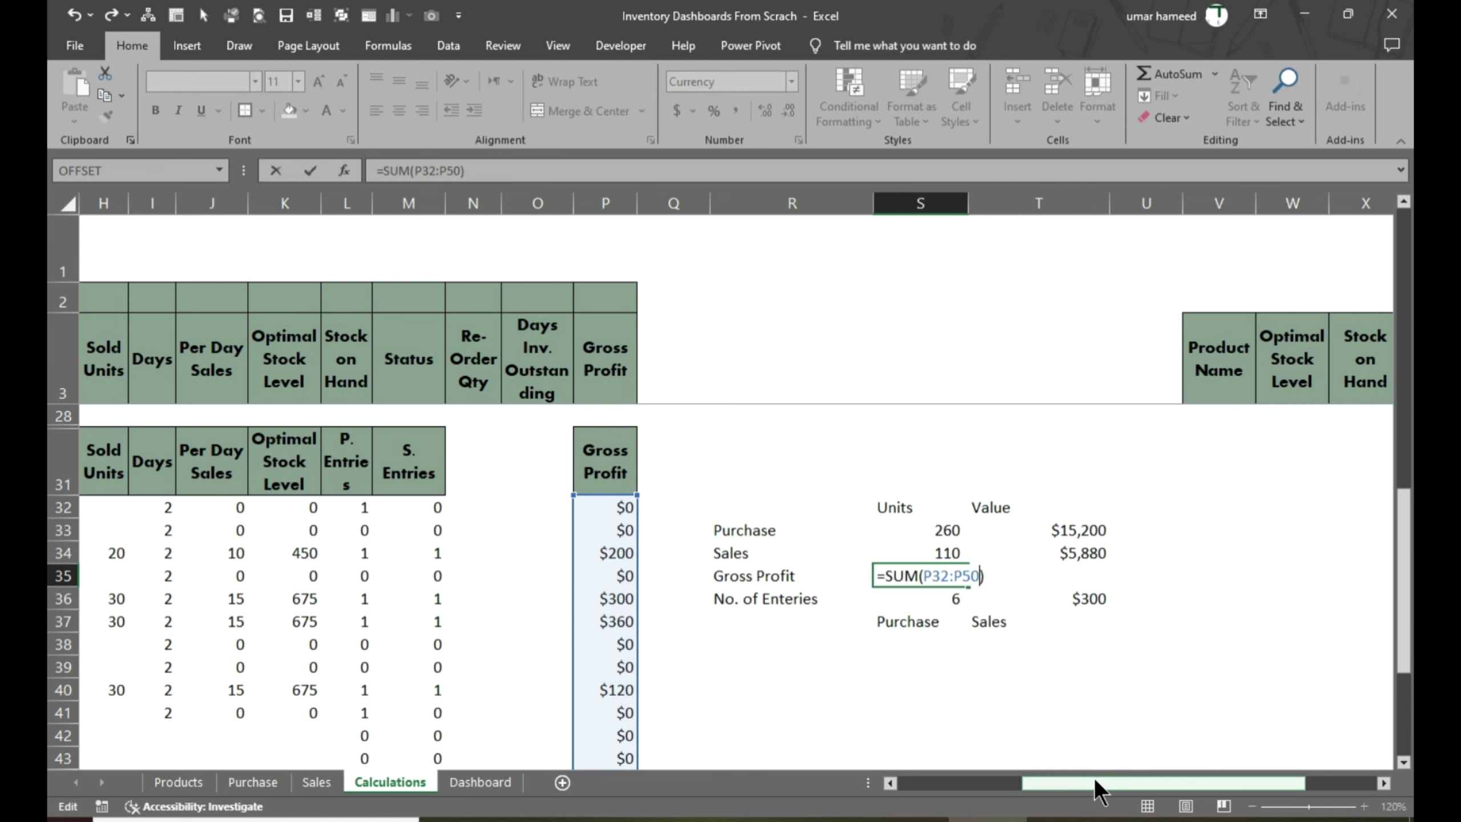
key(ctrl+Return)
Extend the purchase entries formula in S36 to =SUM(L32:L50)
key(Down)
key(F2)
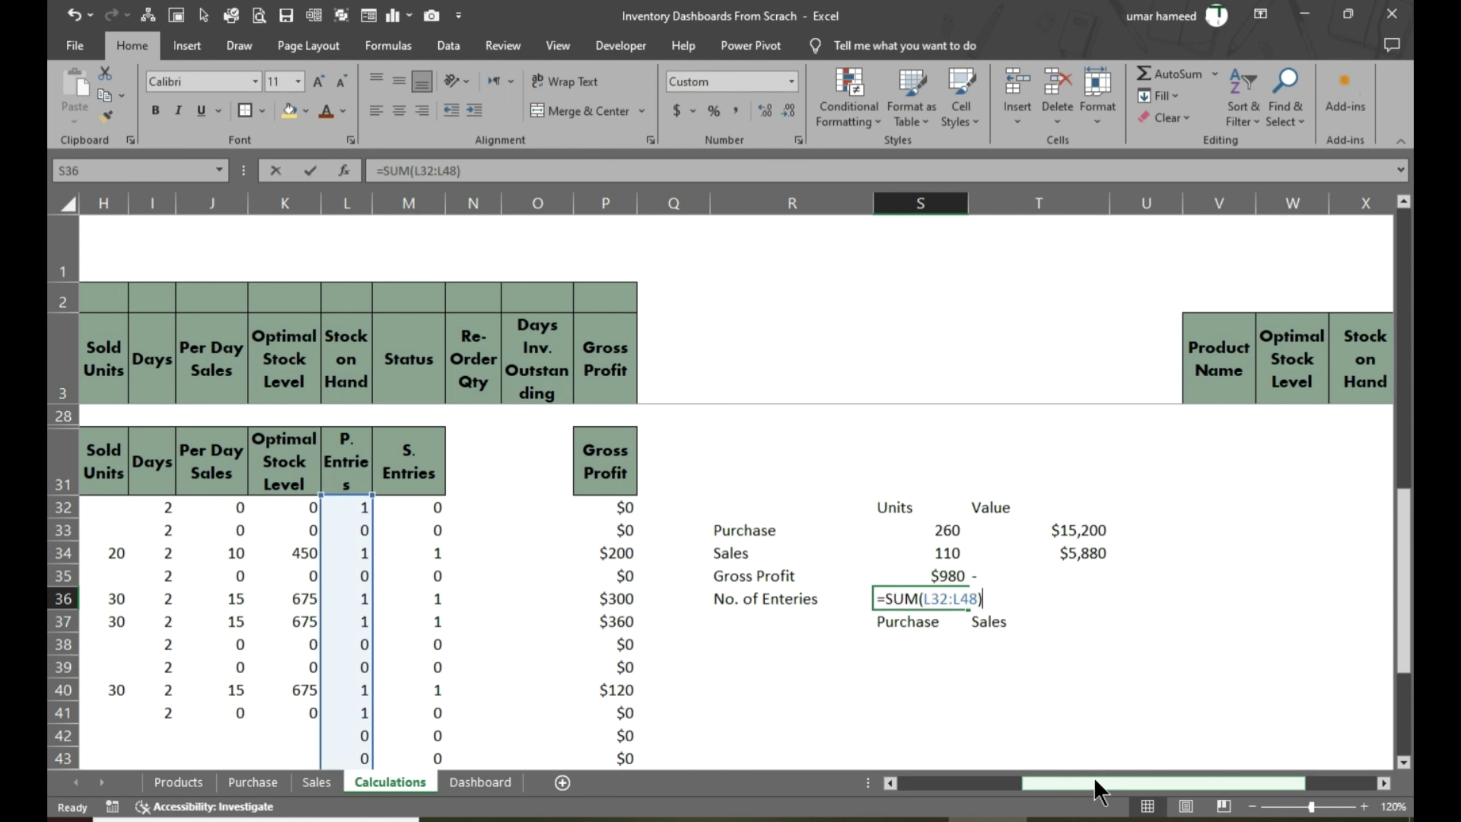
key(Left)
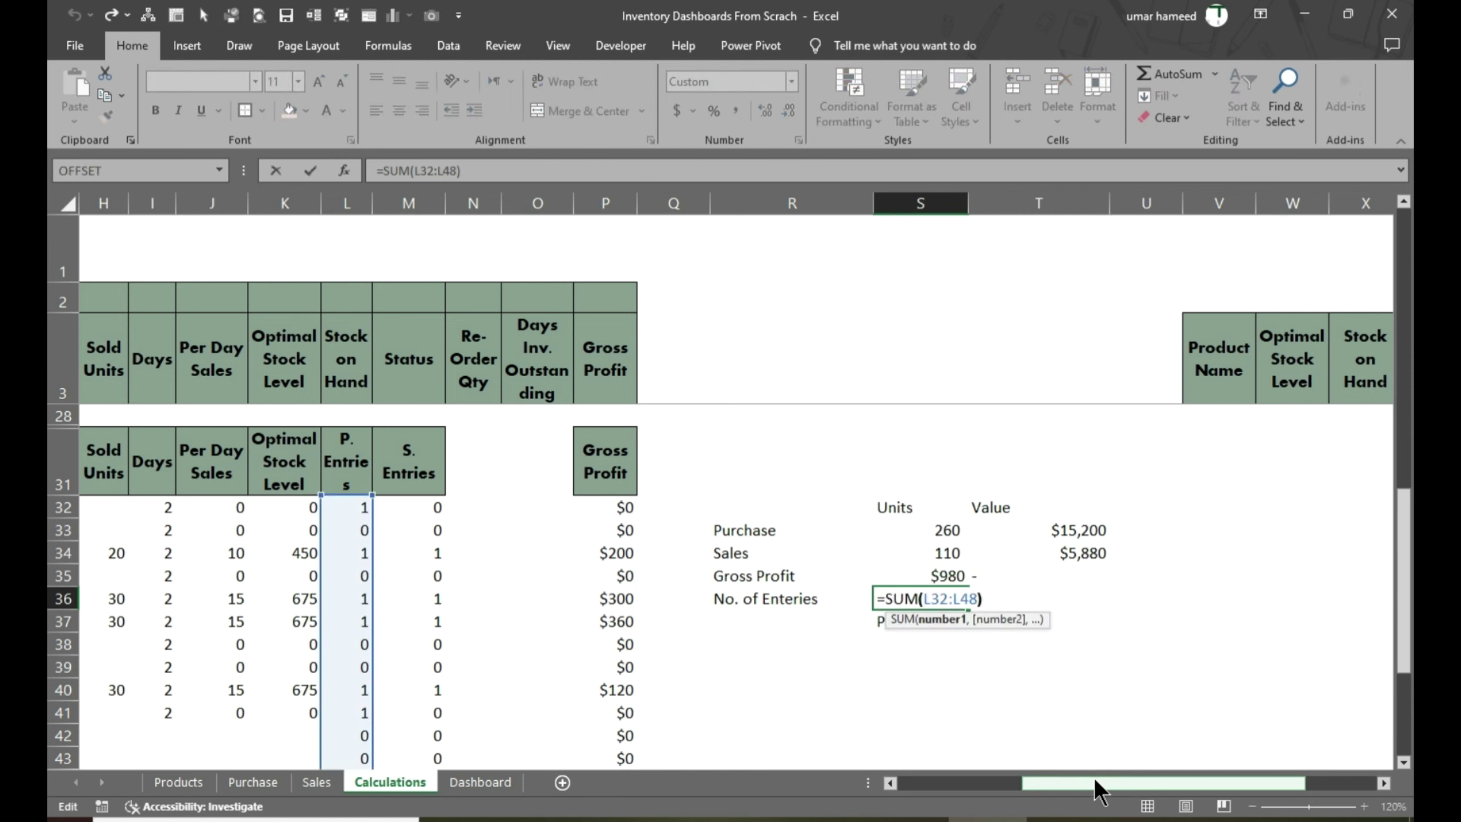
key(shift+Left)
key(shift+Left)
key(Tab)
Replace the formula in T36 with =SUM(M32:M50) to total the sales entries of the second calculations table
key(F2)
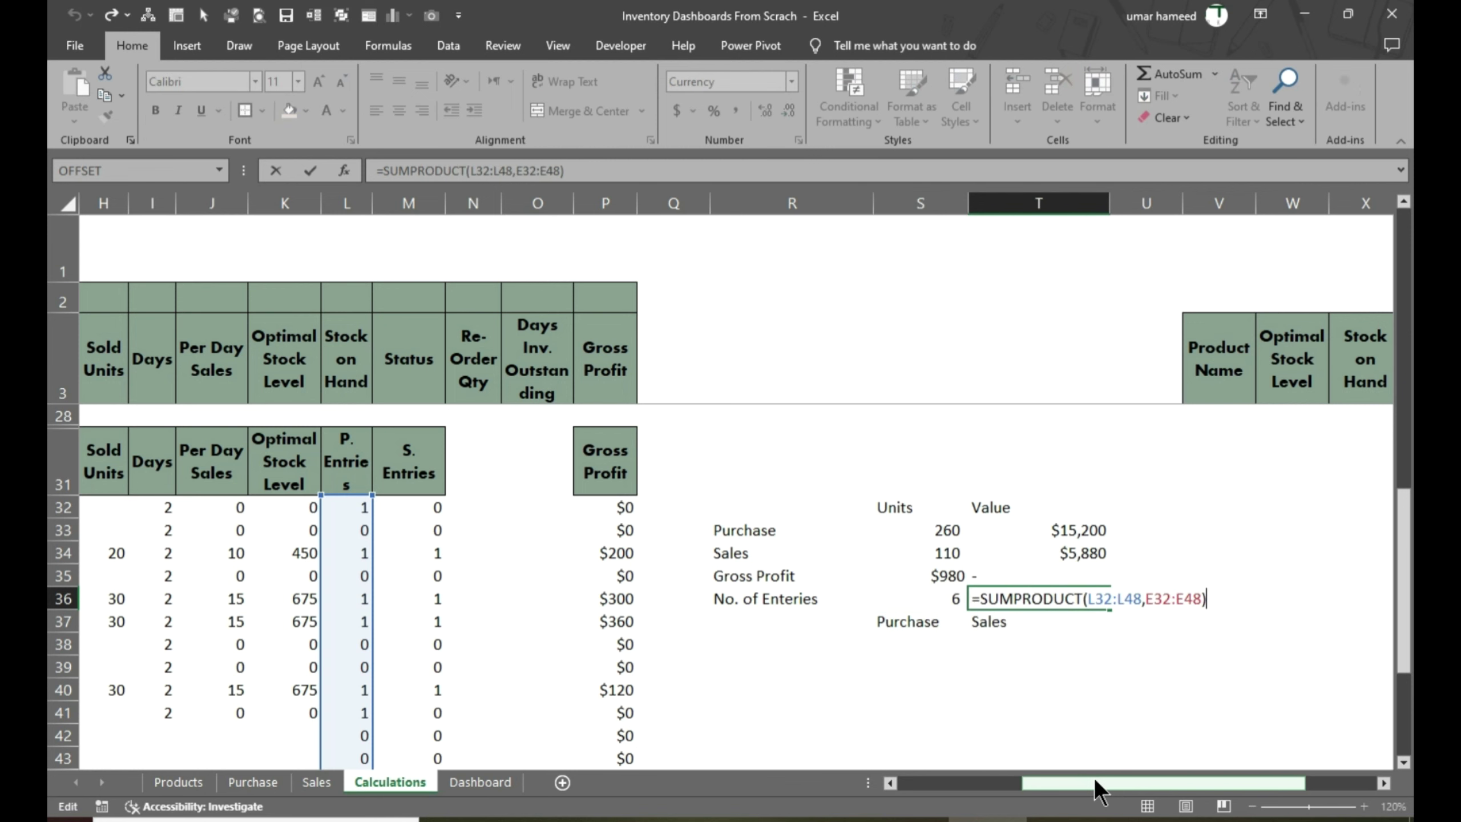
key(Left)
key(Left)
key(Left)
key(Left)
key(Left)
key(Left)
key(Left)
key(Left)
key(Left)
key(Left)
key(Left)
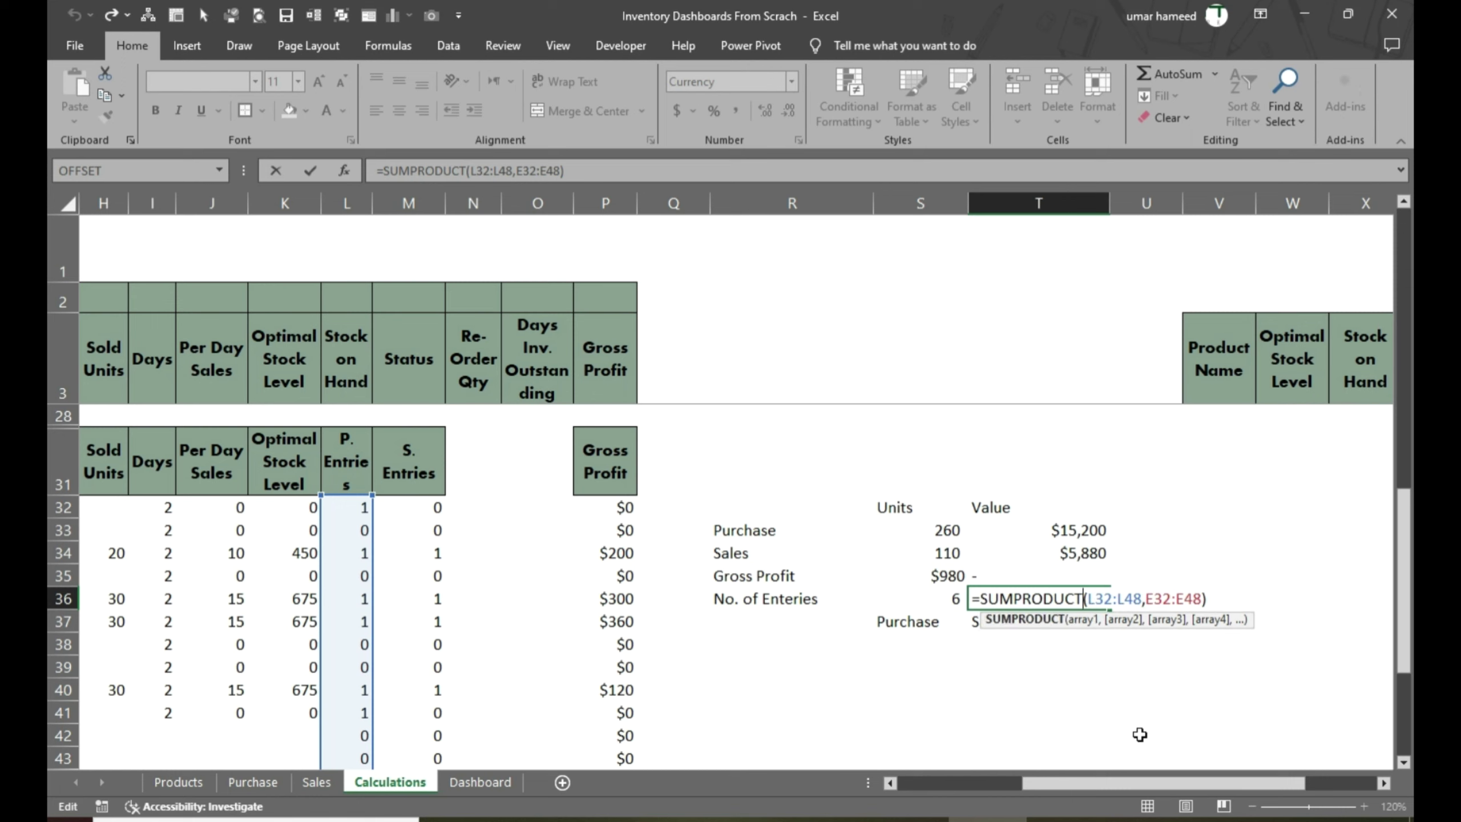
key(BackSpace)
key(BackSpace)
key(BackSpace)
key(BackSpace)
key(BackSpace)
key(BackSpace)
key(BackSpace)
key(Right)
key(Right)
key(Right)
key(Right)
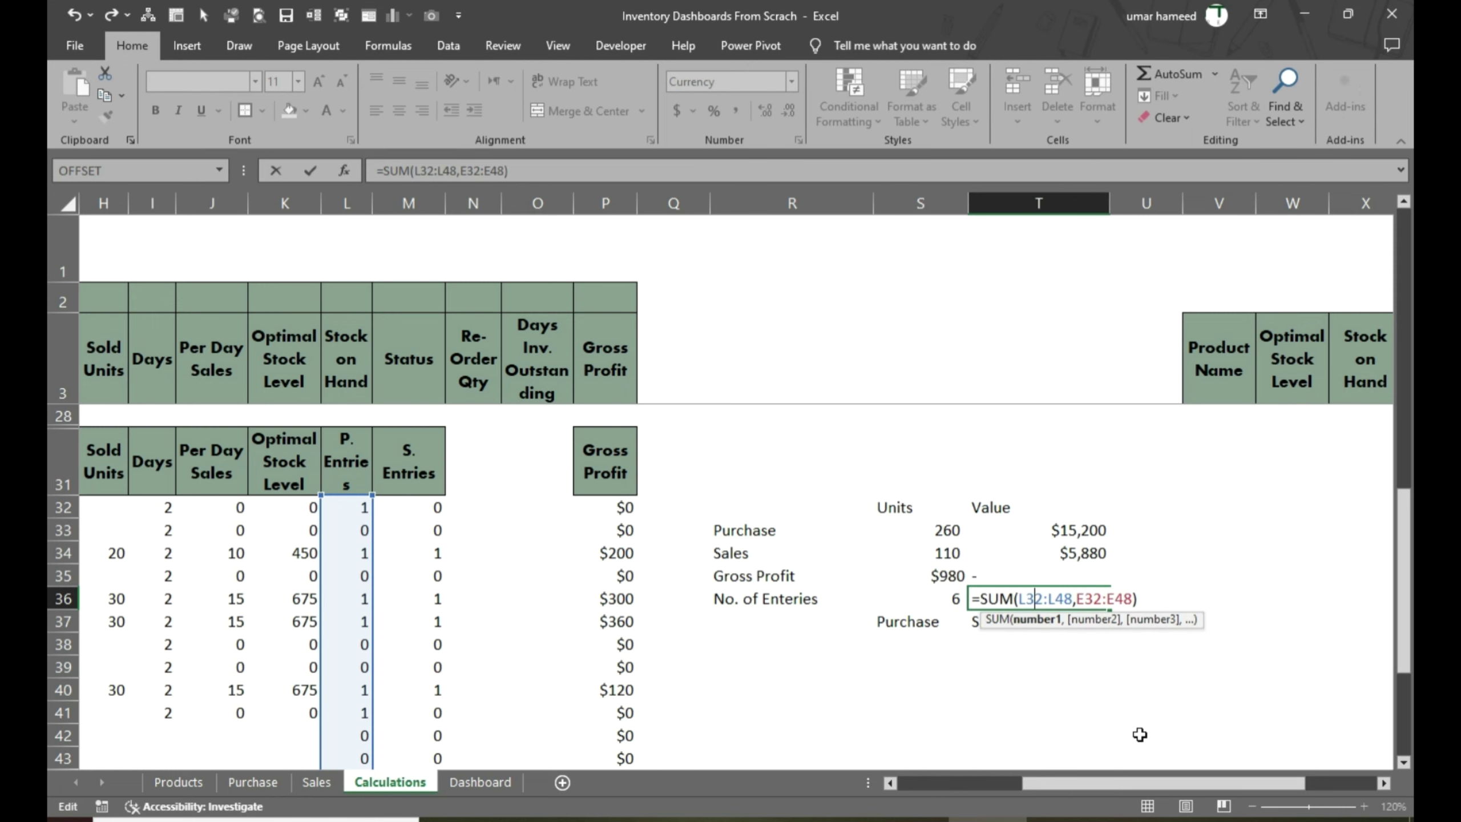
text(M)
key(Right)
key(Right)
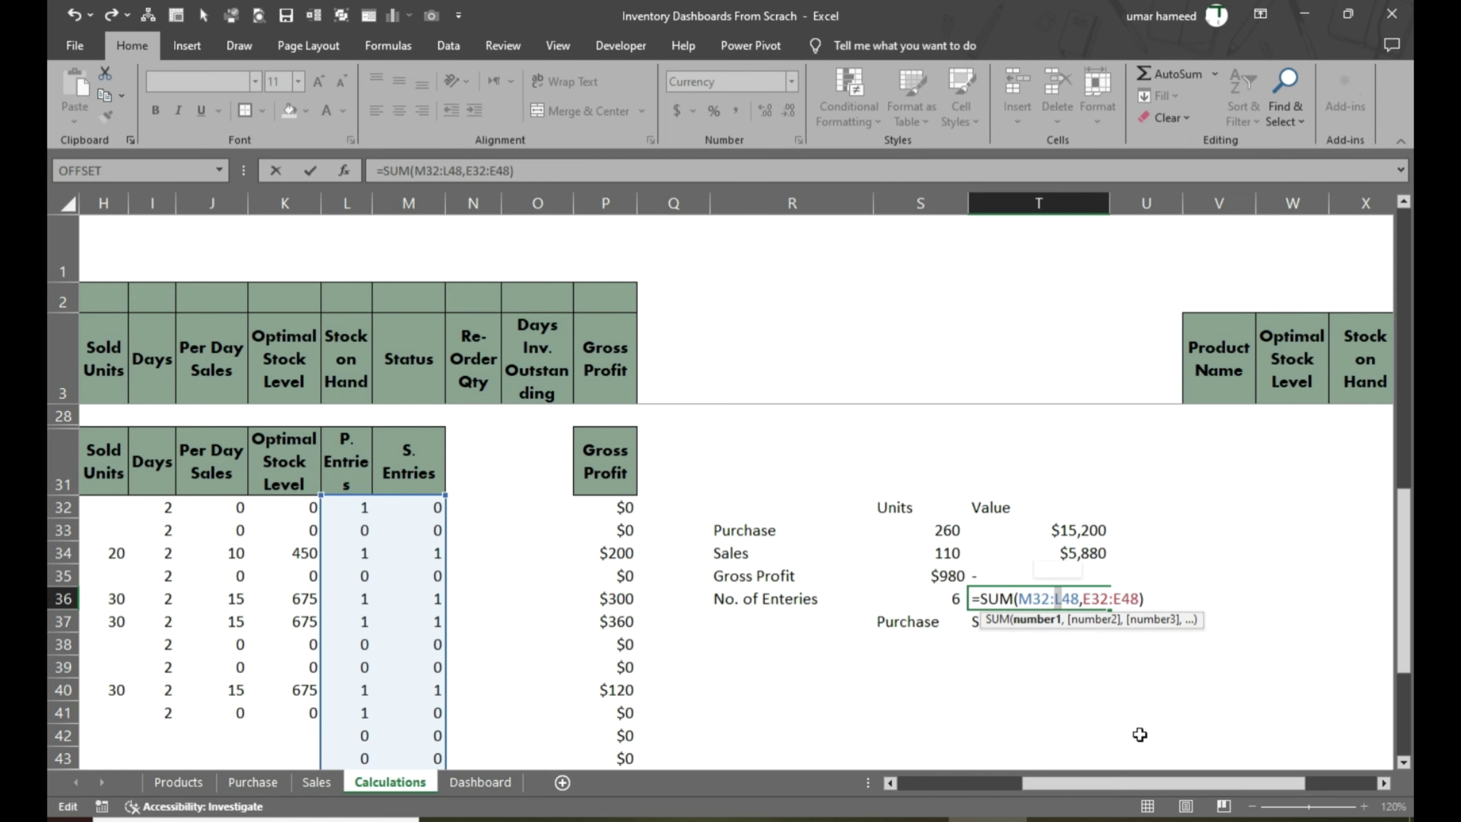
text(M)
key(Right)
key(Delete)
key(Delete)
key(Delete)
key(Delete)
key(Delete)
key(Delete)
key(Delete)
key(Delete)
key(Delete)
key(Delete)
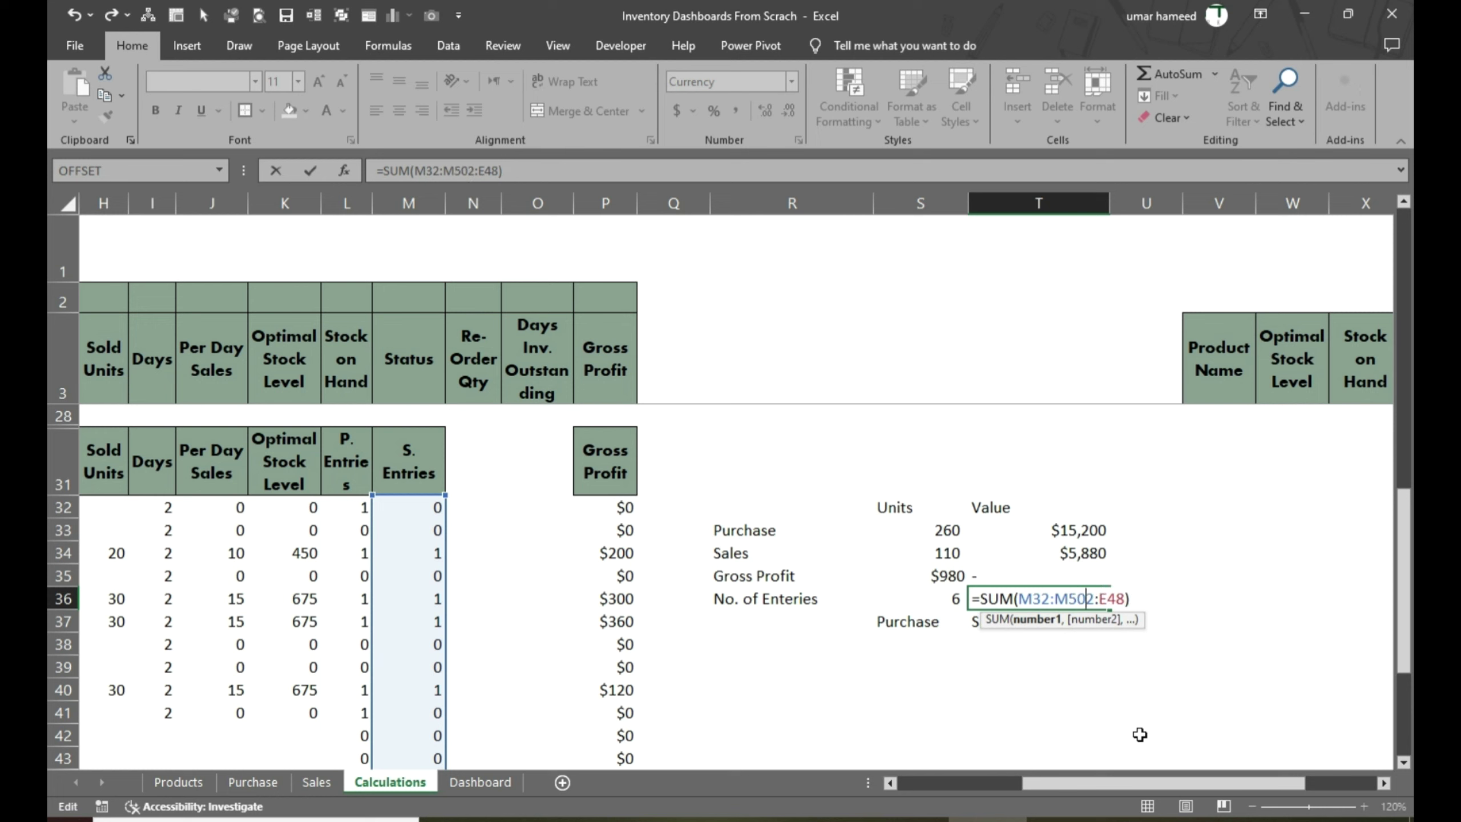
text(50)
key(ctrl+Return)
Format the entry totals in S36:T36 as General and right-align the Purchase and Sales labels below them
key(shift+Left)
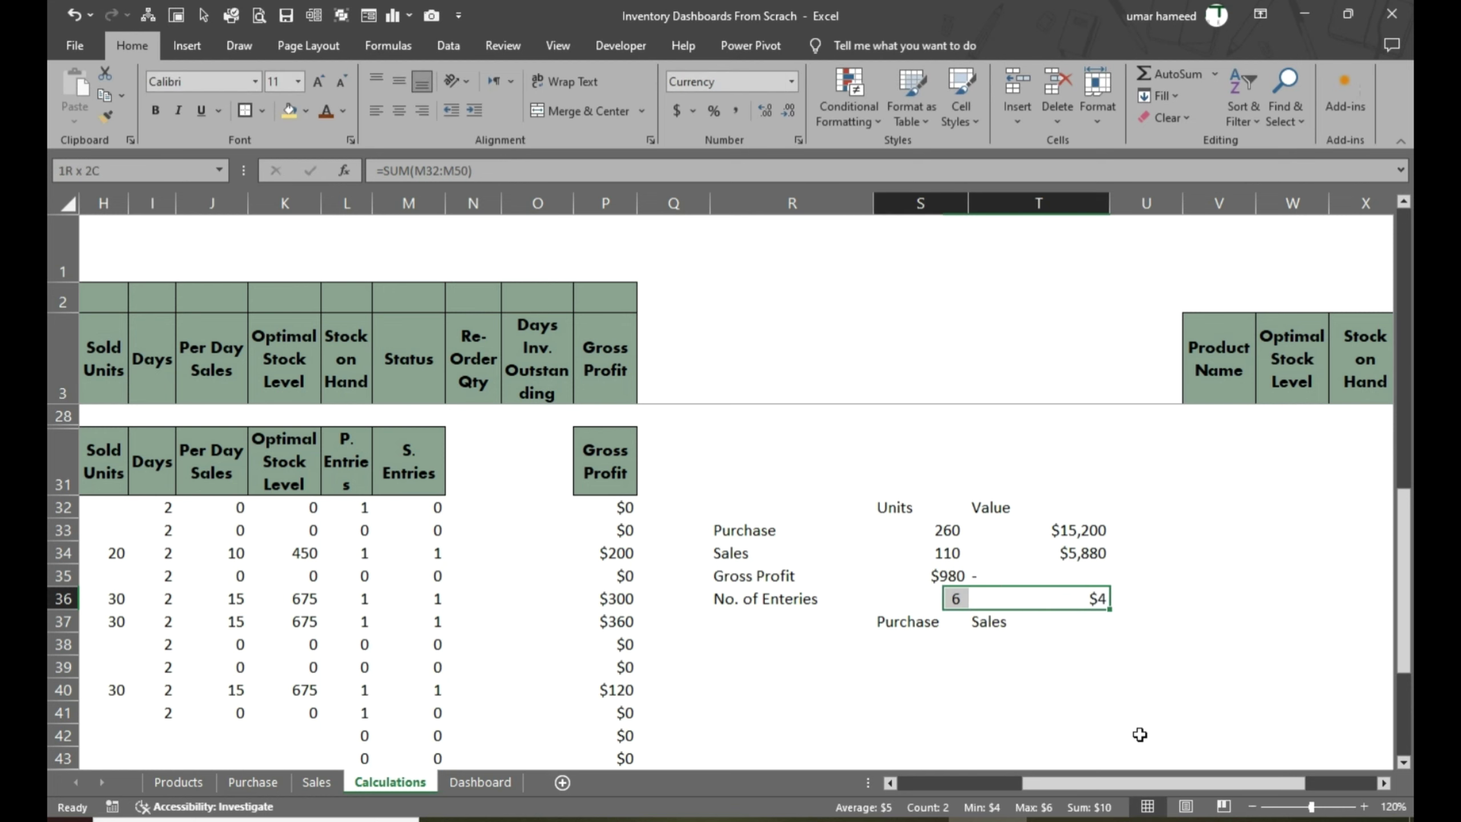
click(791, 84)
click(781, 125)
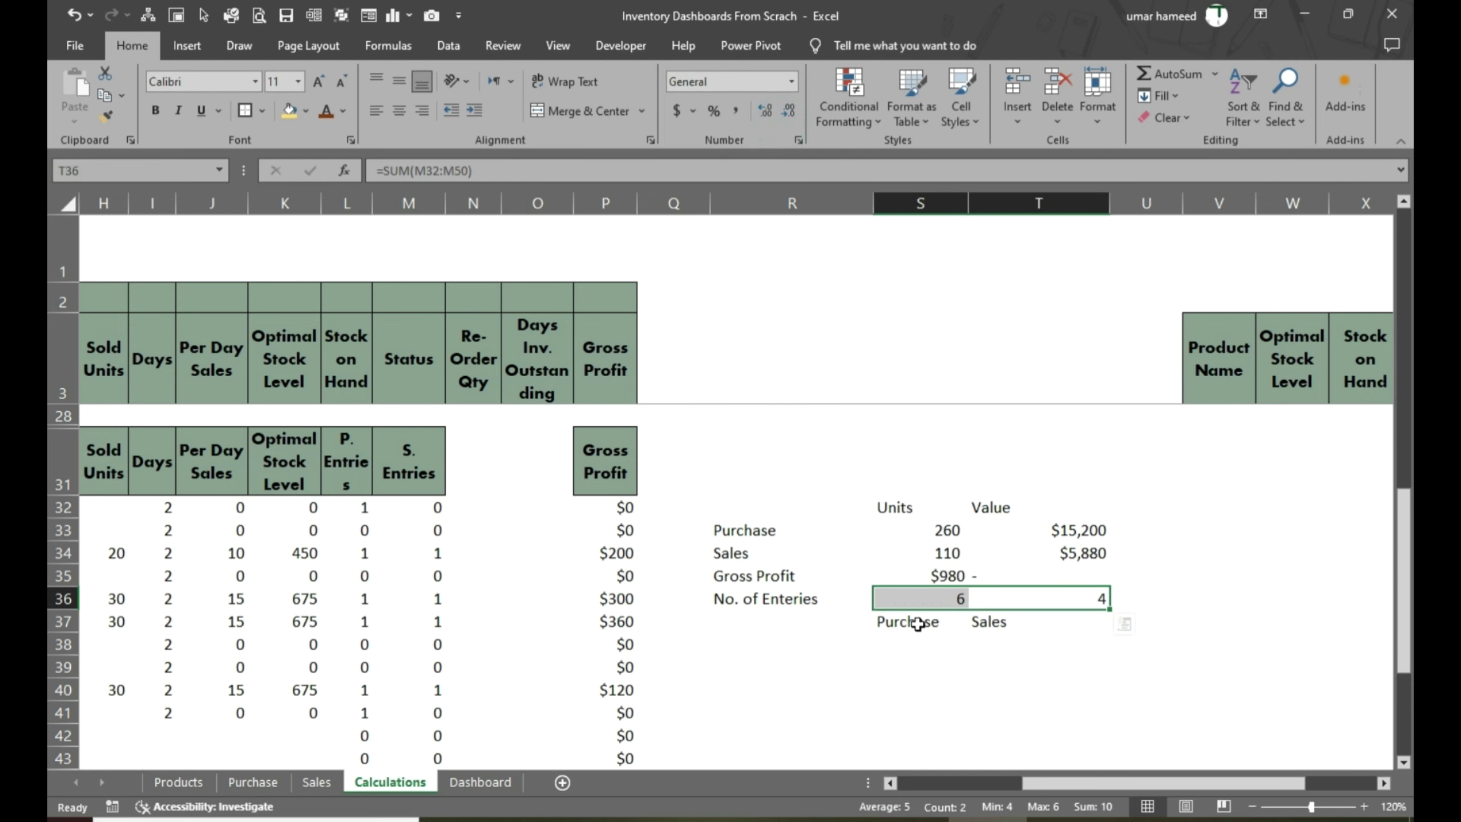
click(1093, 530)
key(Left)
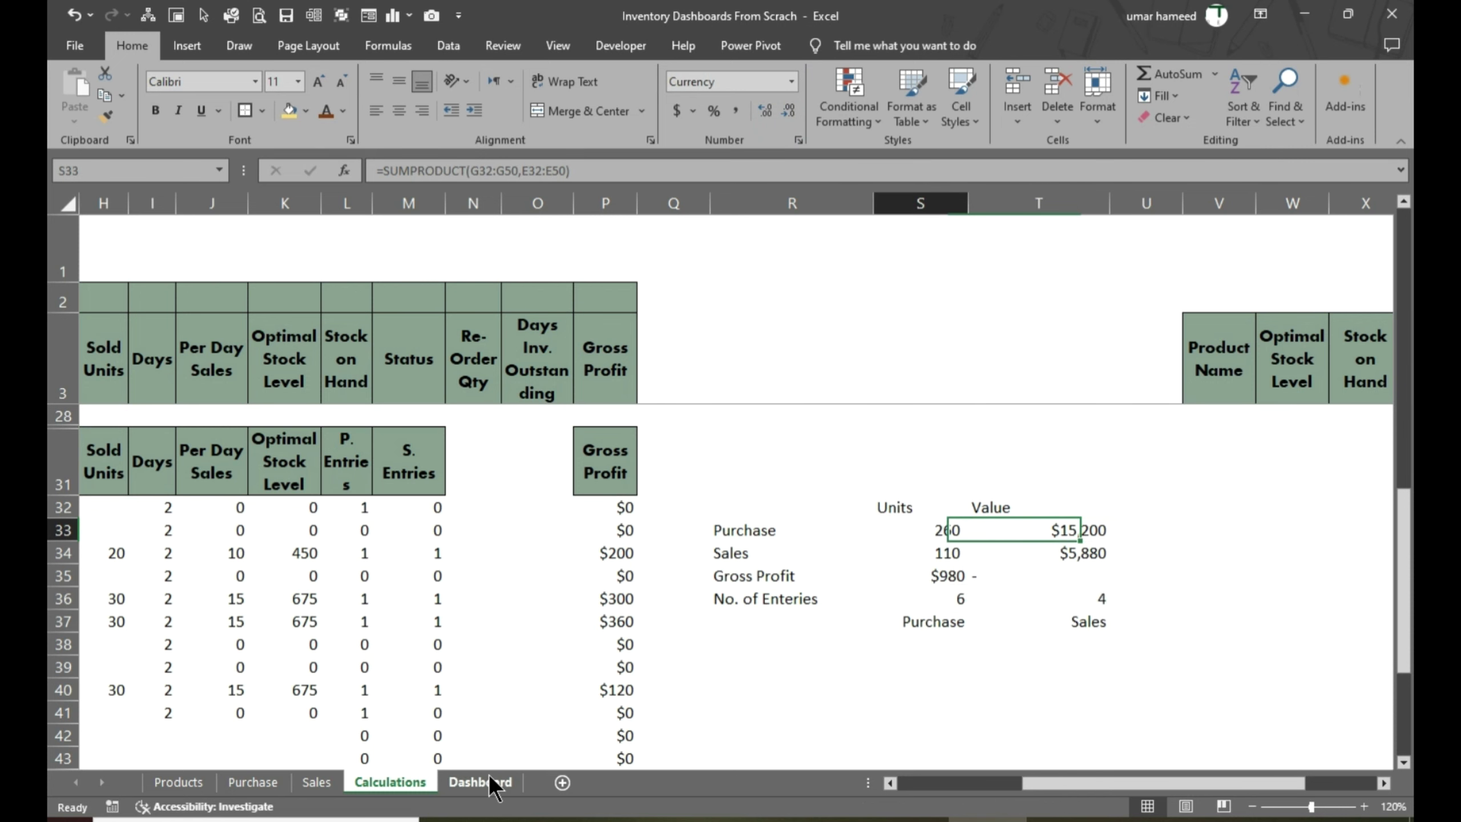
key(Right)
Relink the value text boxes of the dashboard's four lower cards to the second summary block, with the Sales entries box set to =Calculations!T36
click(481, 782)
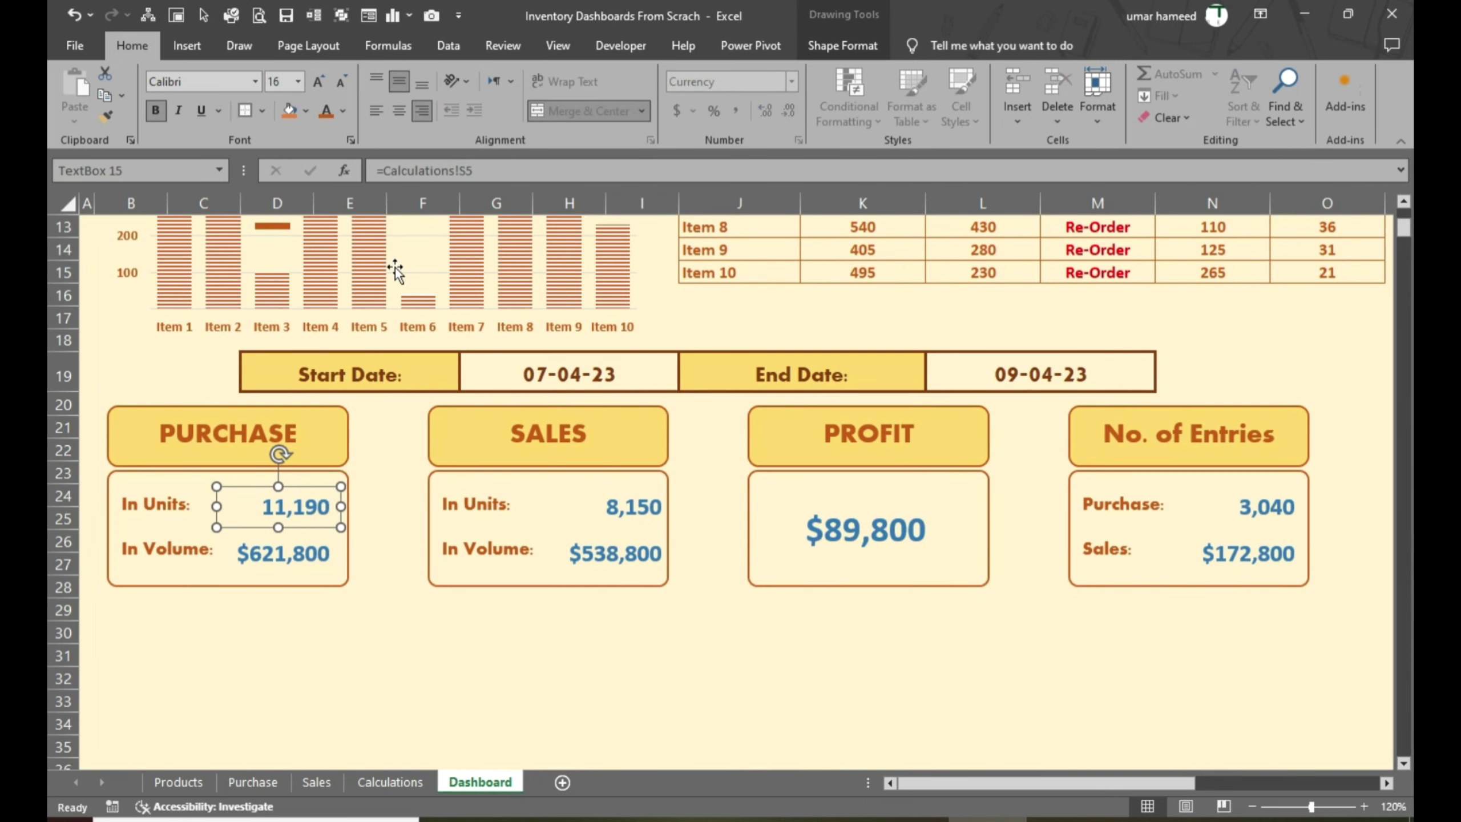
click(470, 174)
click(390, 782)
click(481, 781)
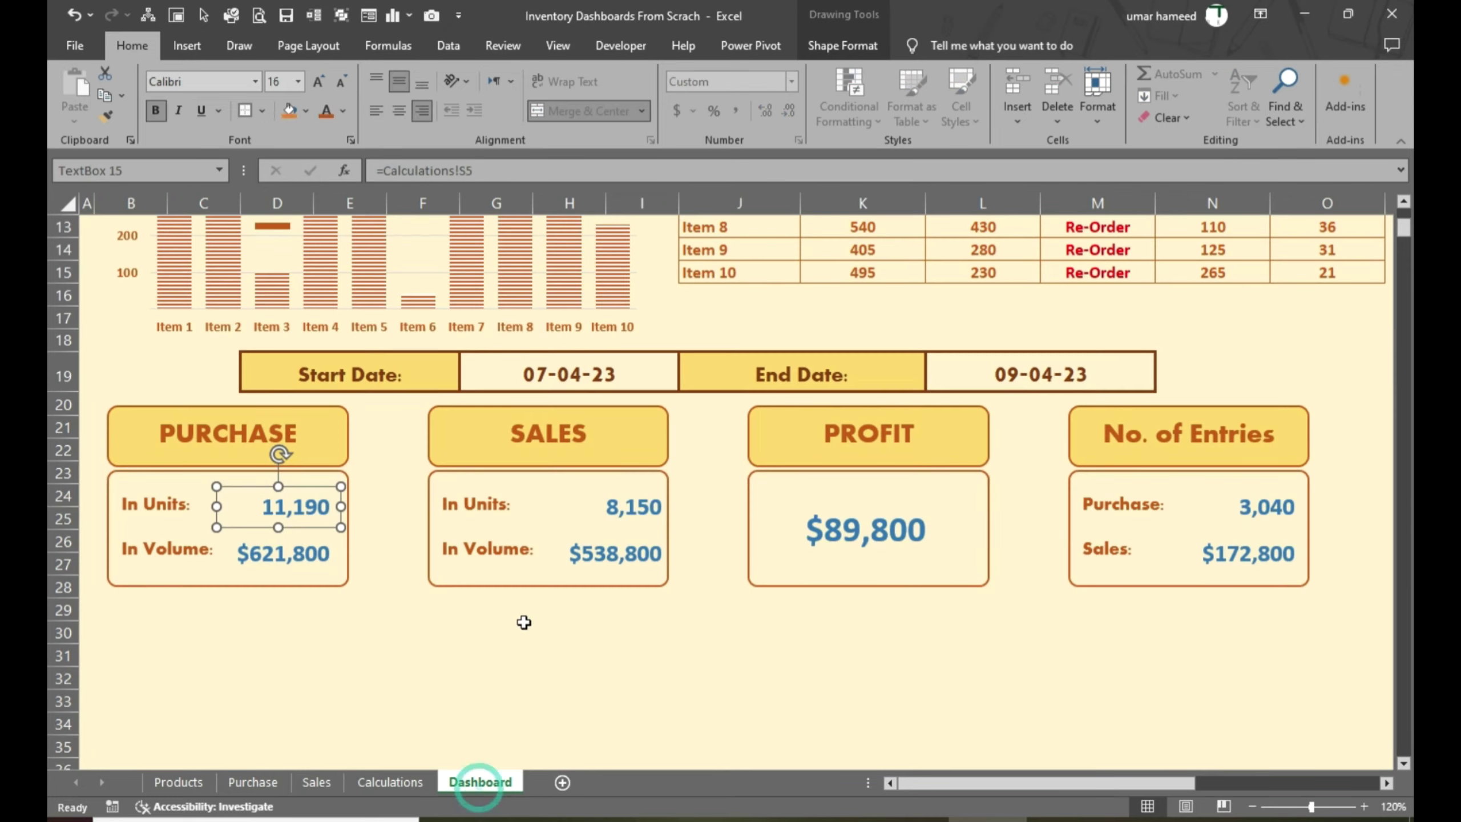
key(Return)
click(390, 781)
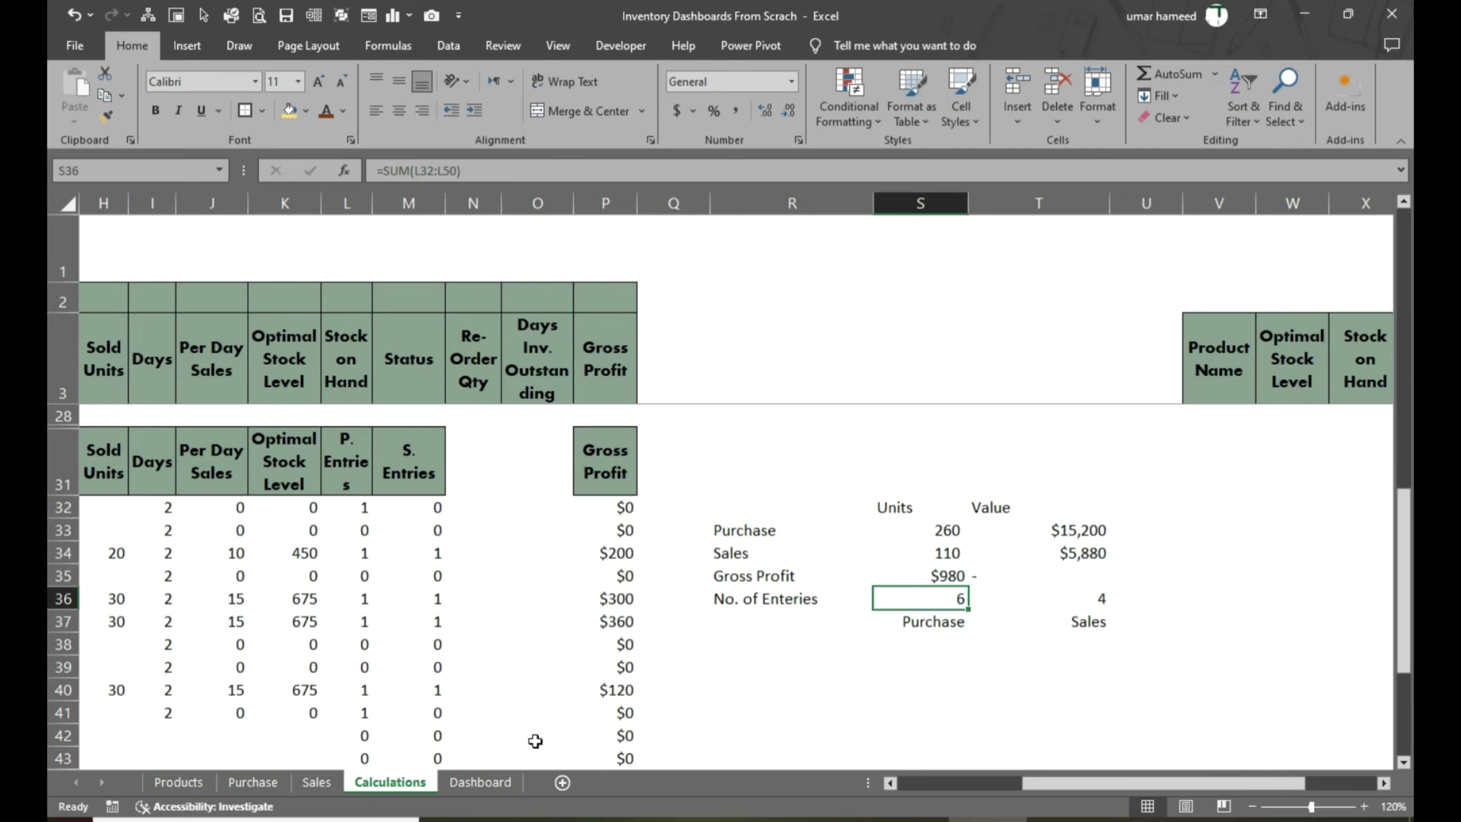
key(Return)
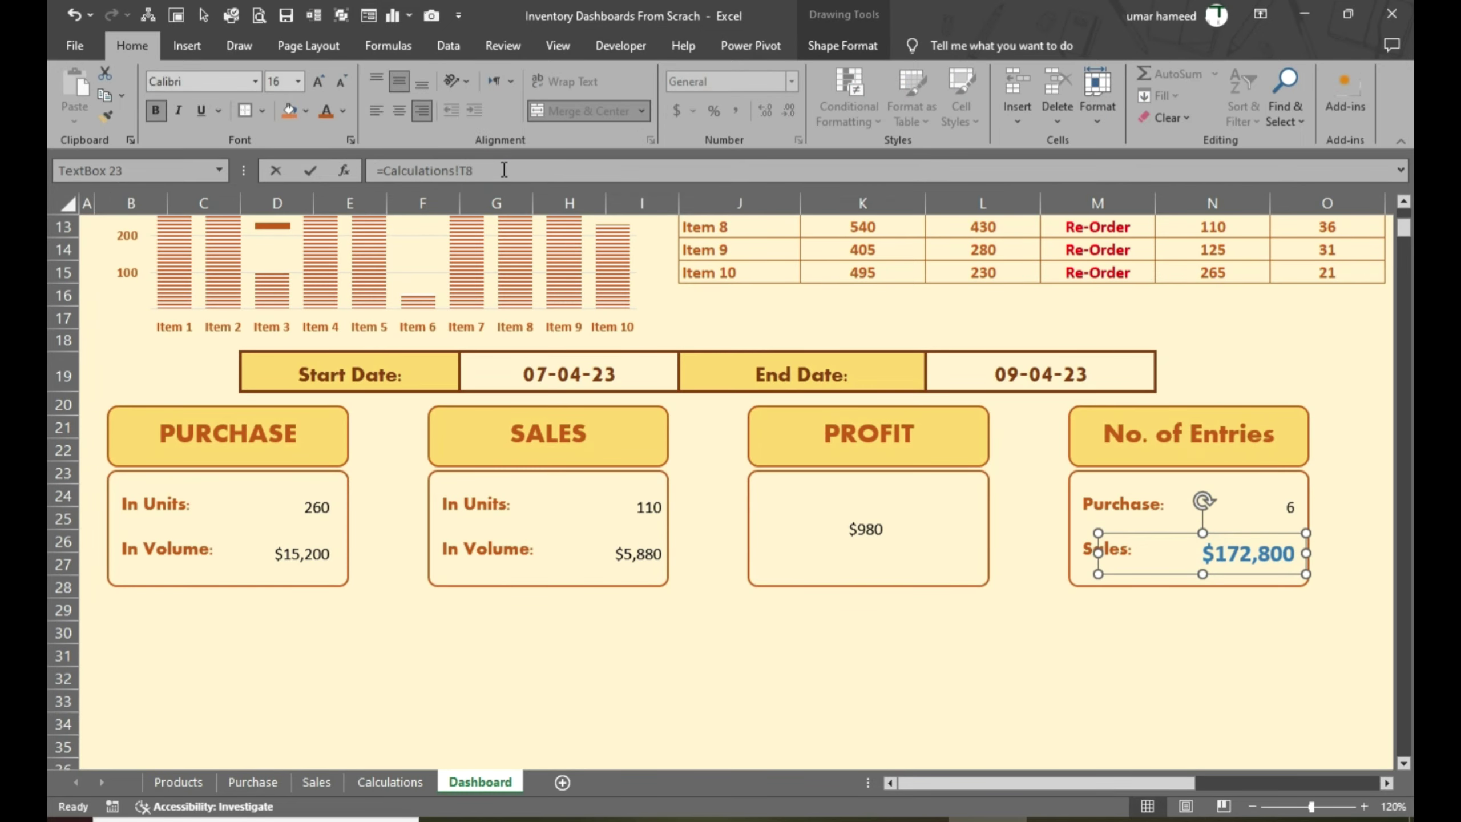
Format all seven value text boxes in the lower dashboard cards with a blue theme font colour, bold, at size 18
click(1256, 504)
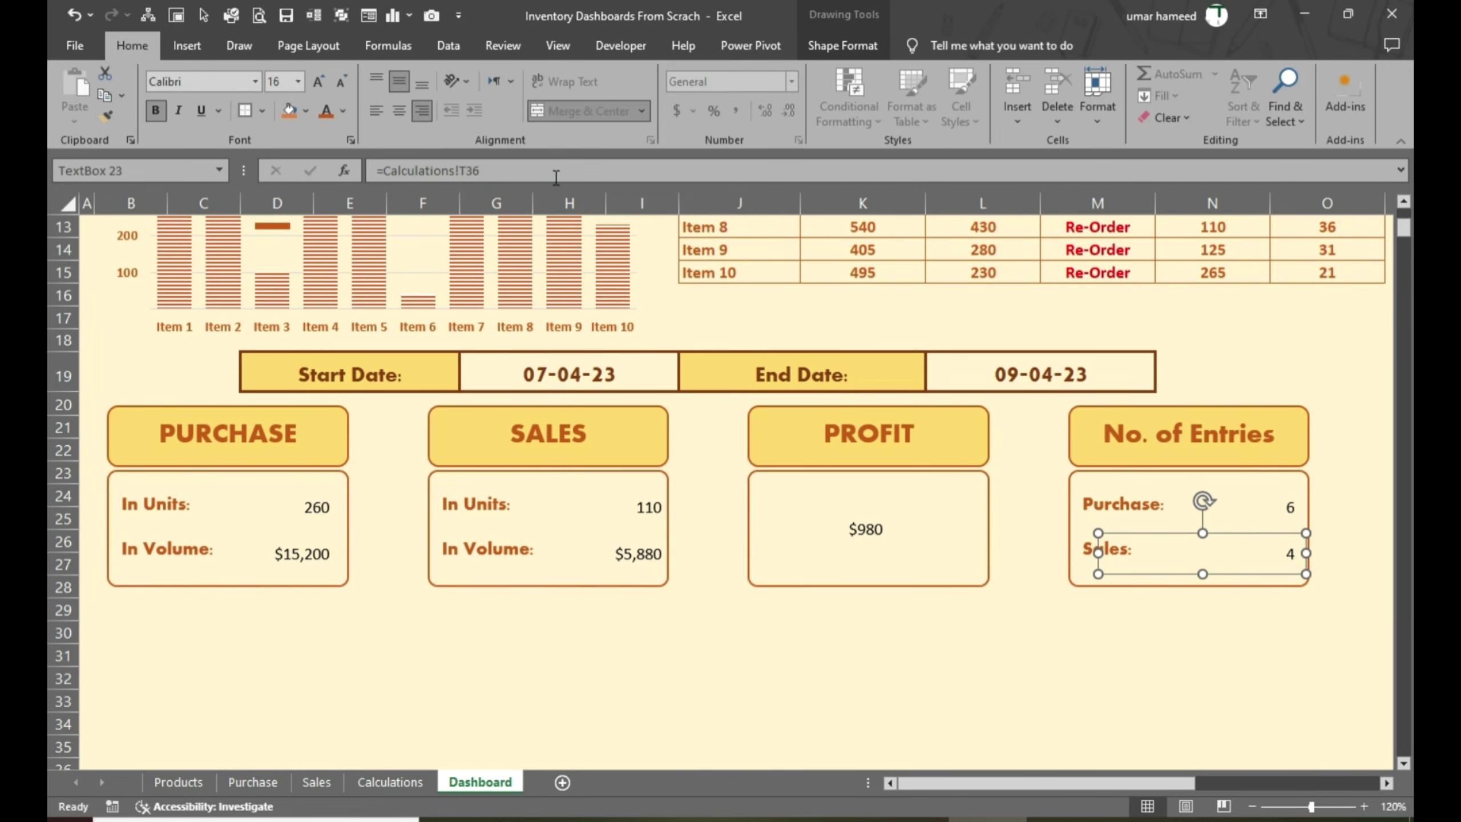
shift+click(1108, 496)
shift+click(865, 529)
shift+click(644, 506)
shift+click(636, 554)
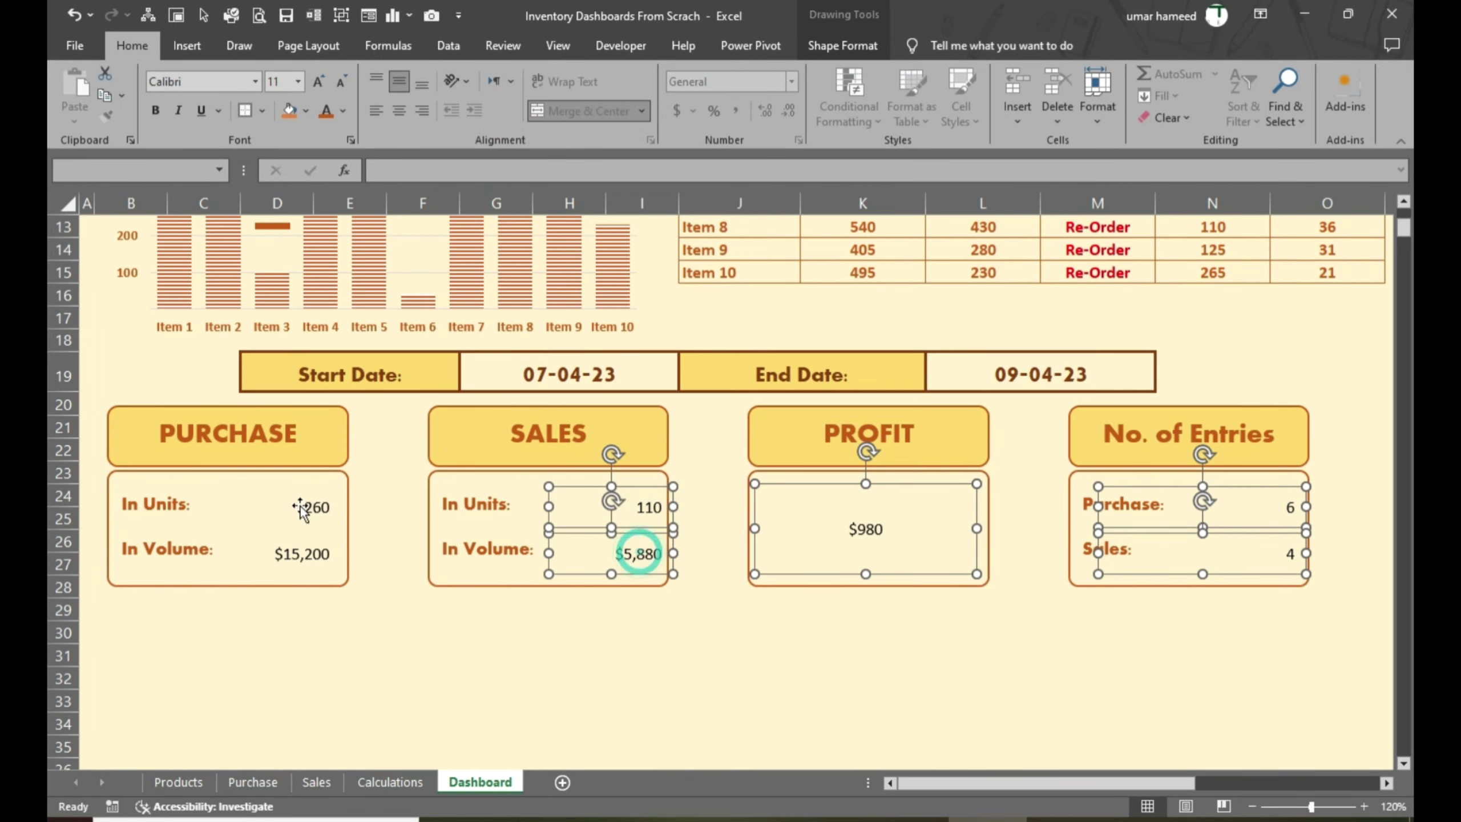
shift+click(313, 506)
shift+click(307, 561)
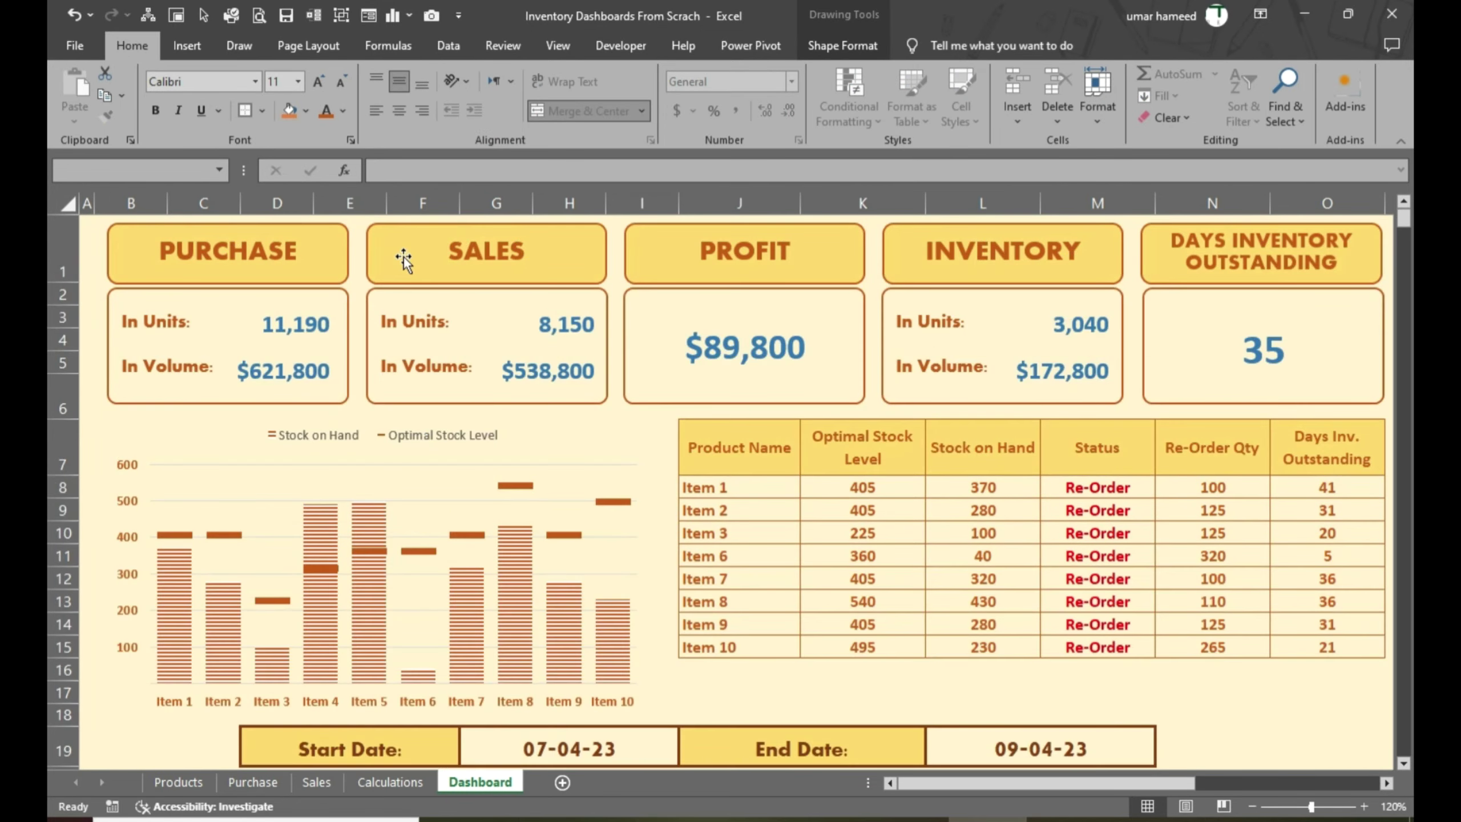
click(344, 112)
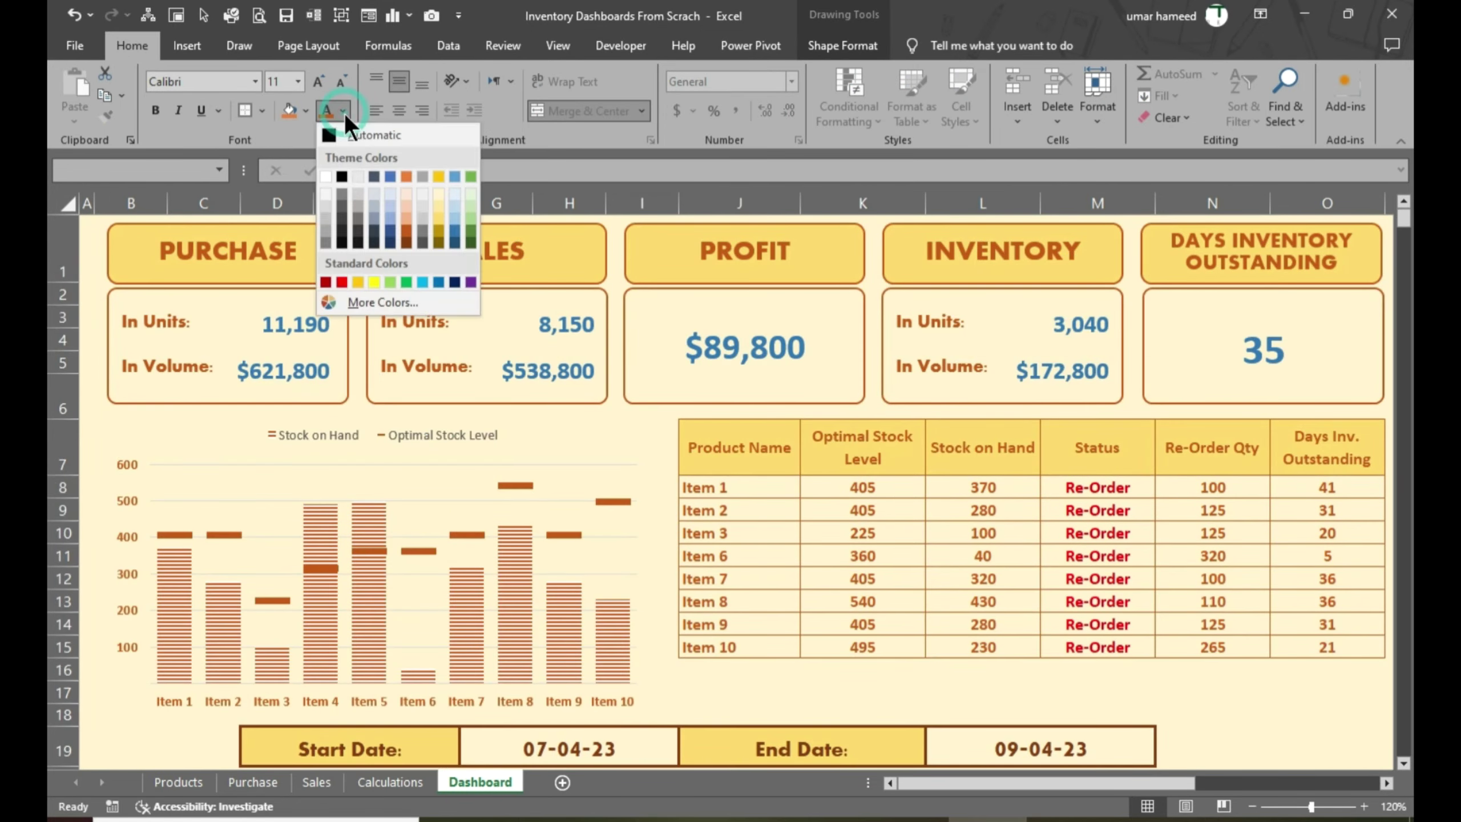
click(391, 176)
click(320, 80)
click(319, 80)
click(320, 79)
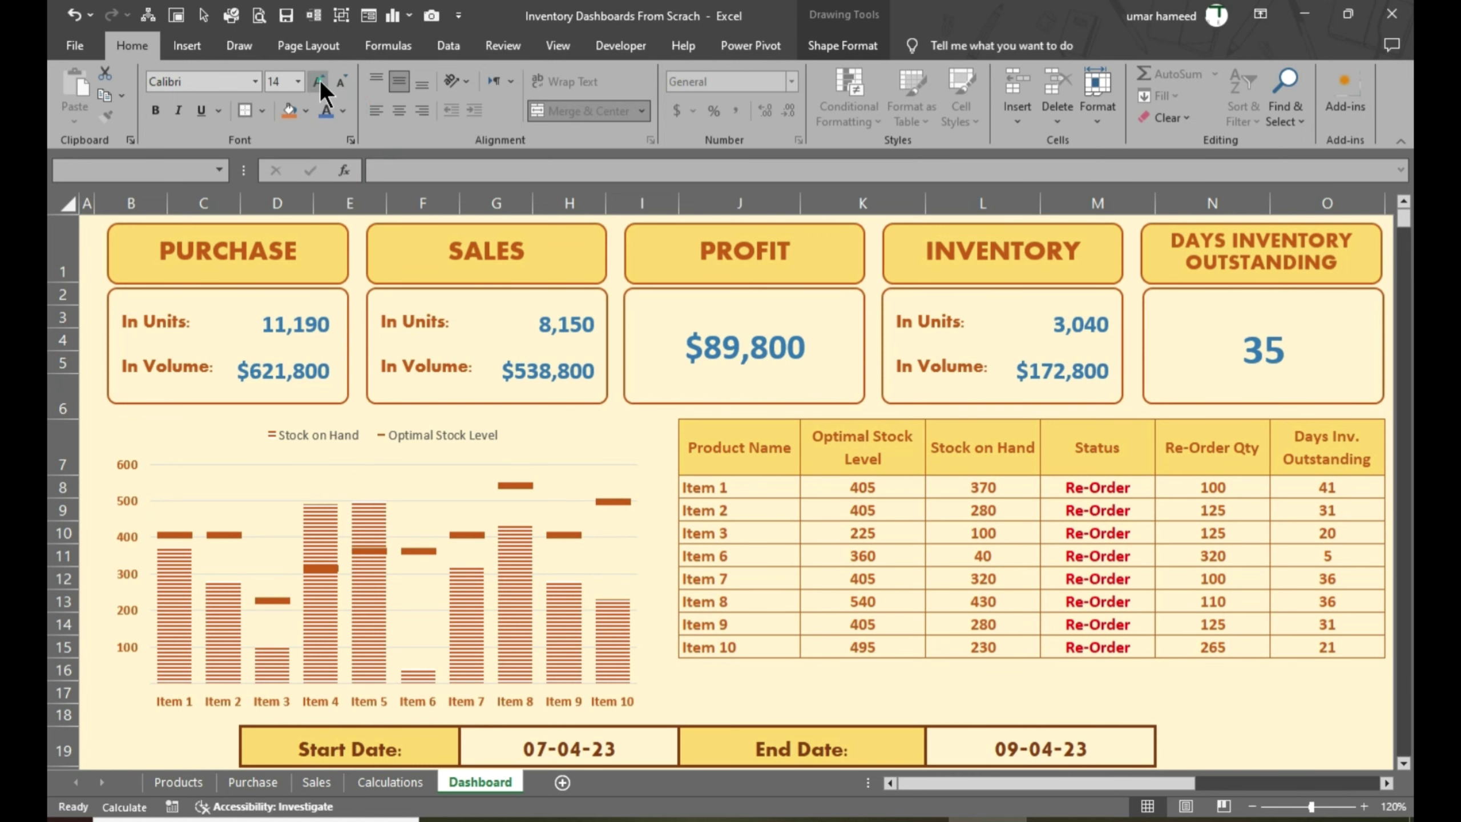
click(150, 110)
scroll(419, 237, down, 4)
click(317, 80)
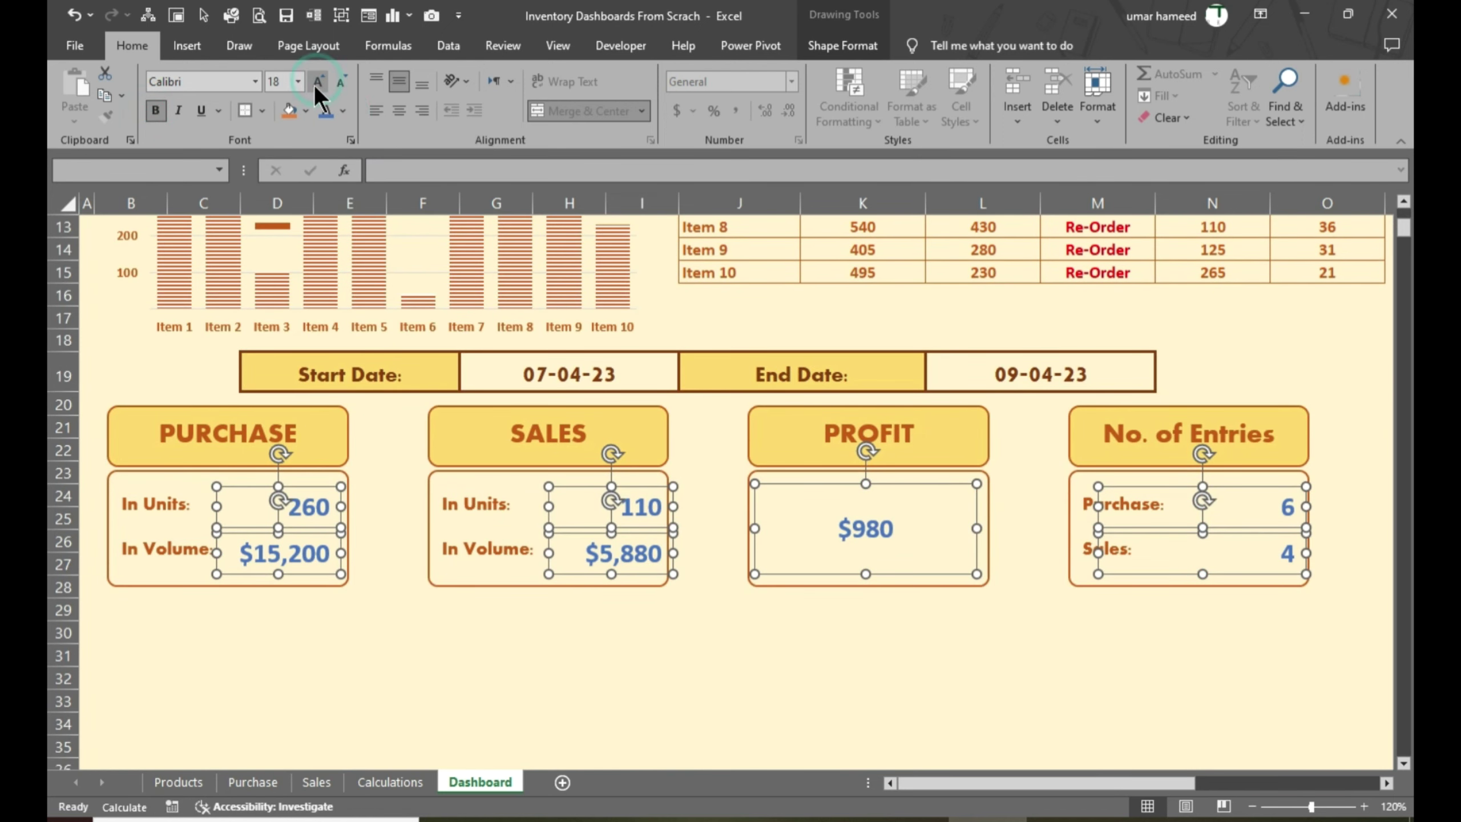
click(359, 609)
Review the dashboard's start date cell and the first date entries on the Sales and Purchase sheets
scroll(577, 465, up, 1)
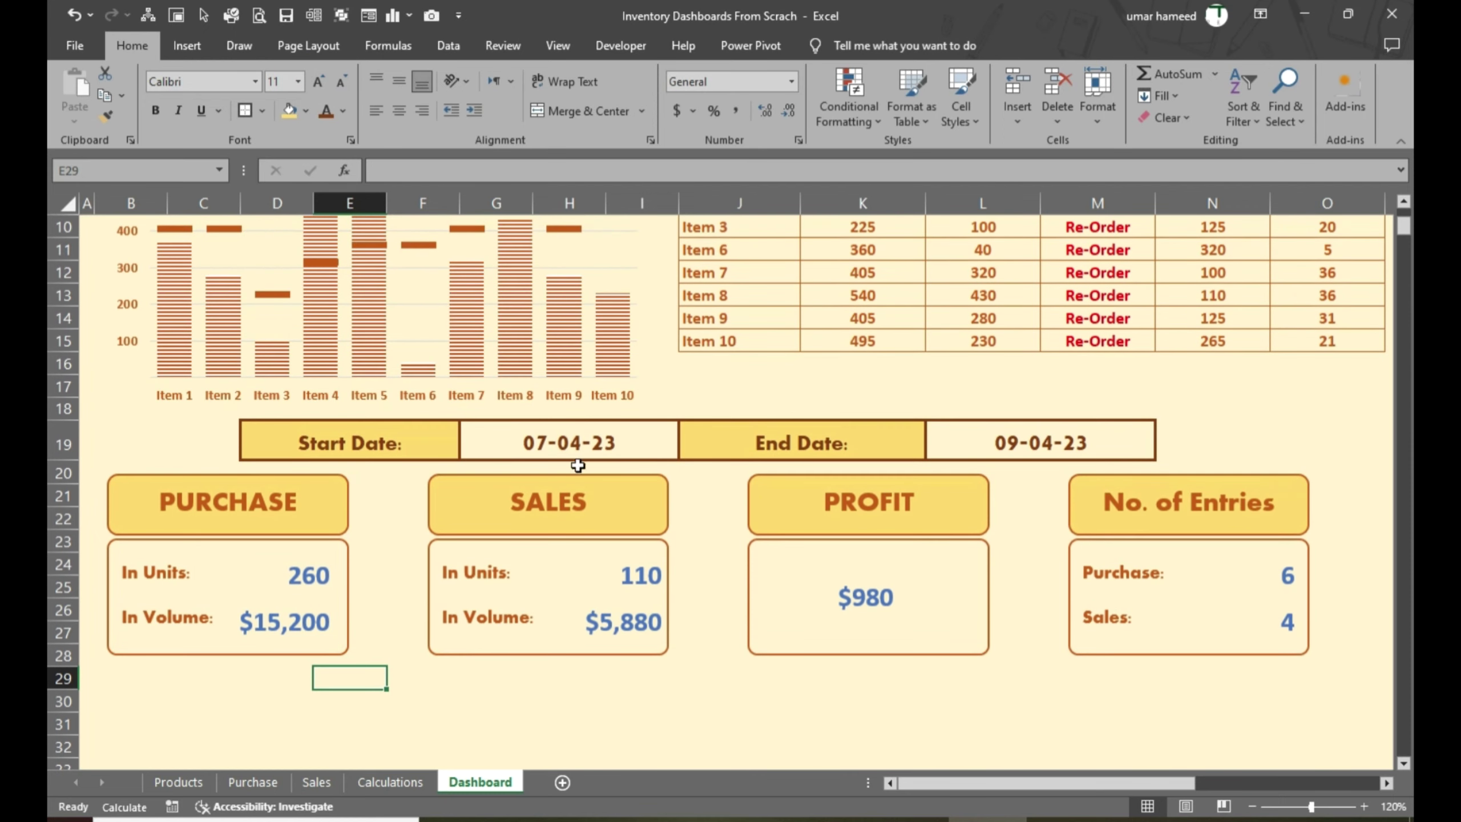
click(586, 440)
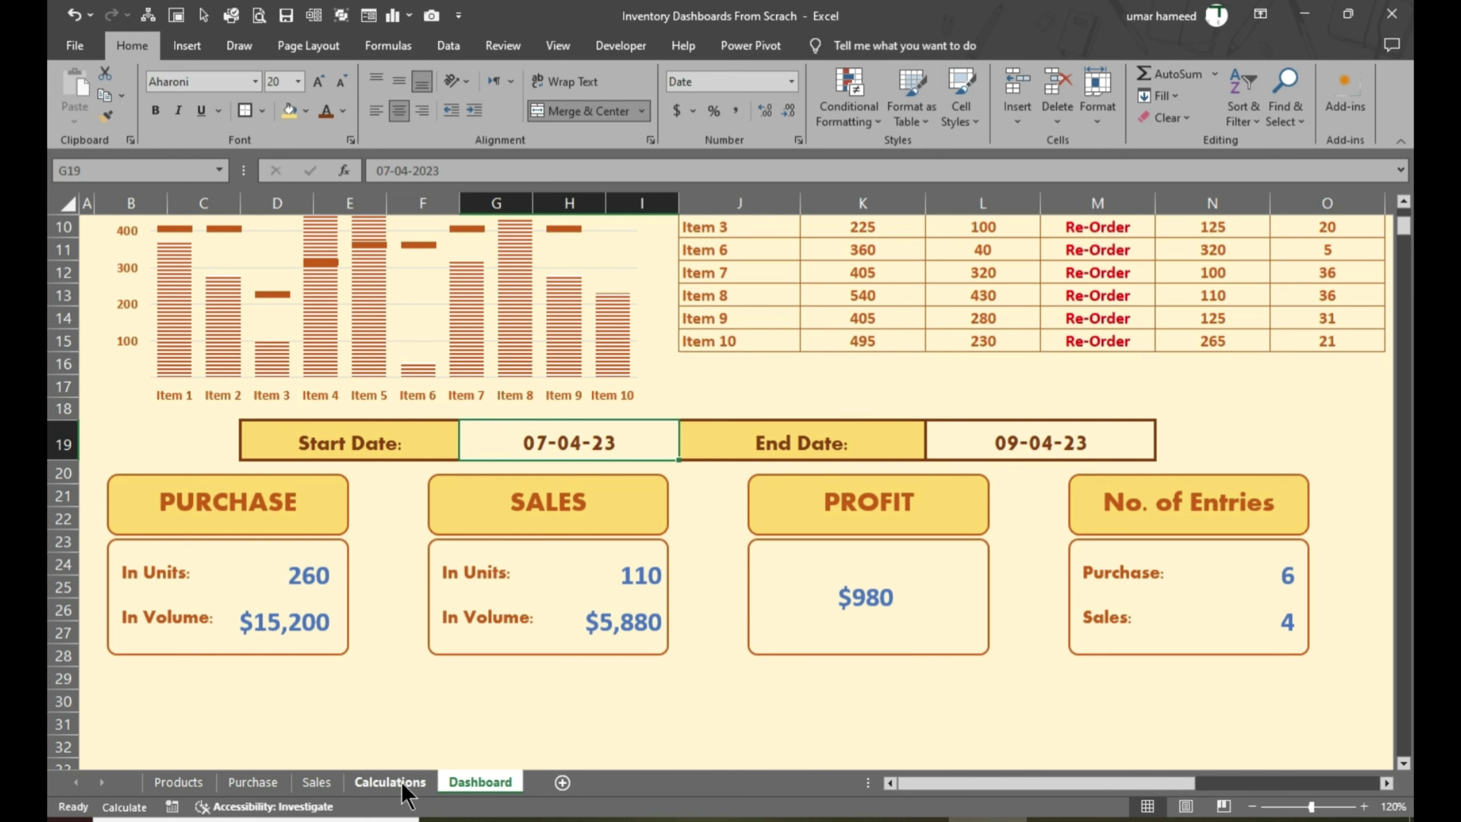
click(317, 782)
key(ctrl+Home)
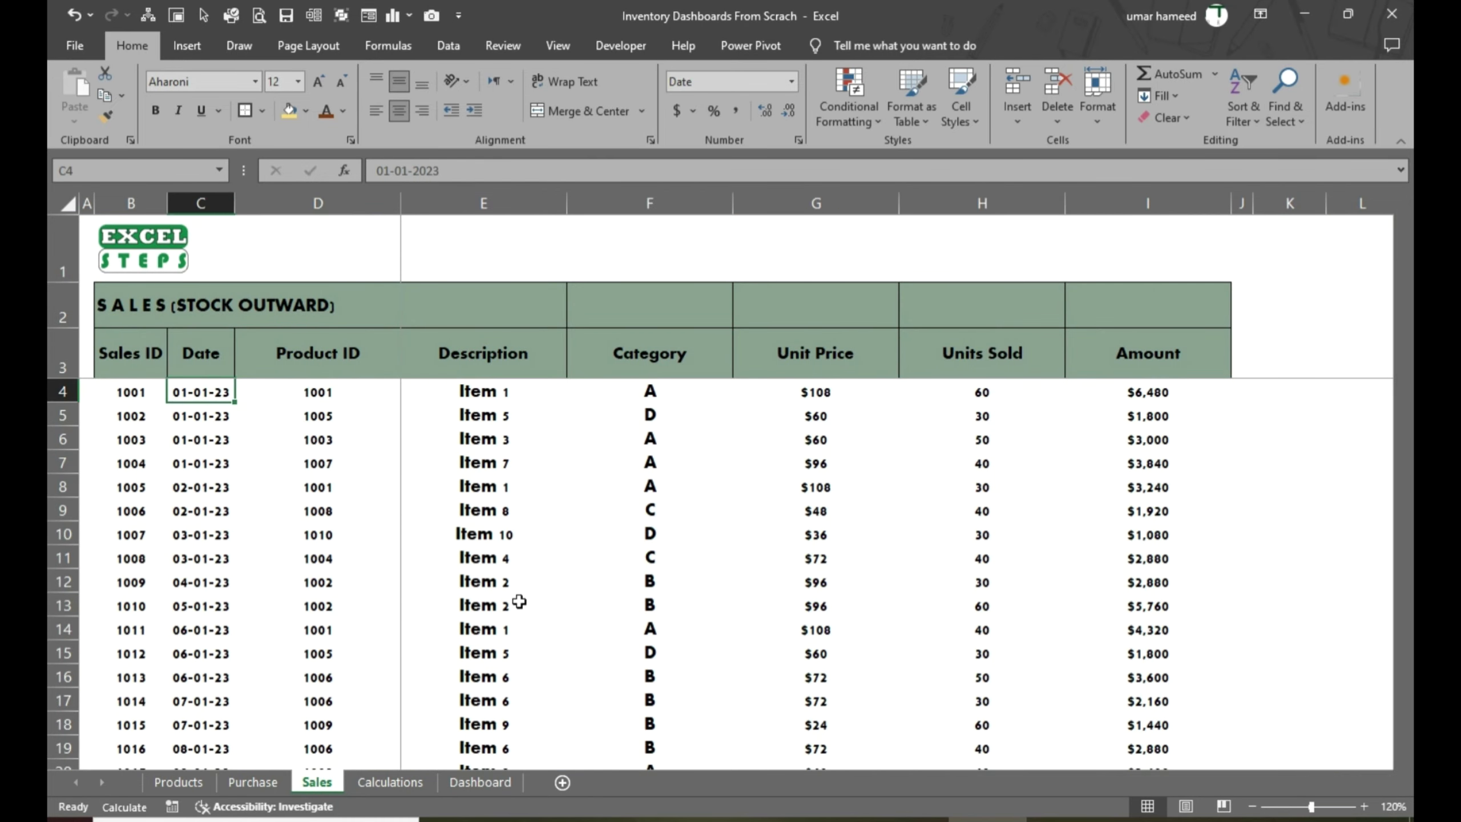
key(ctrl+Page_Up)
key(ctrl+Home)
key(Left)
key(ctrl+Page_Down)
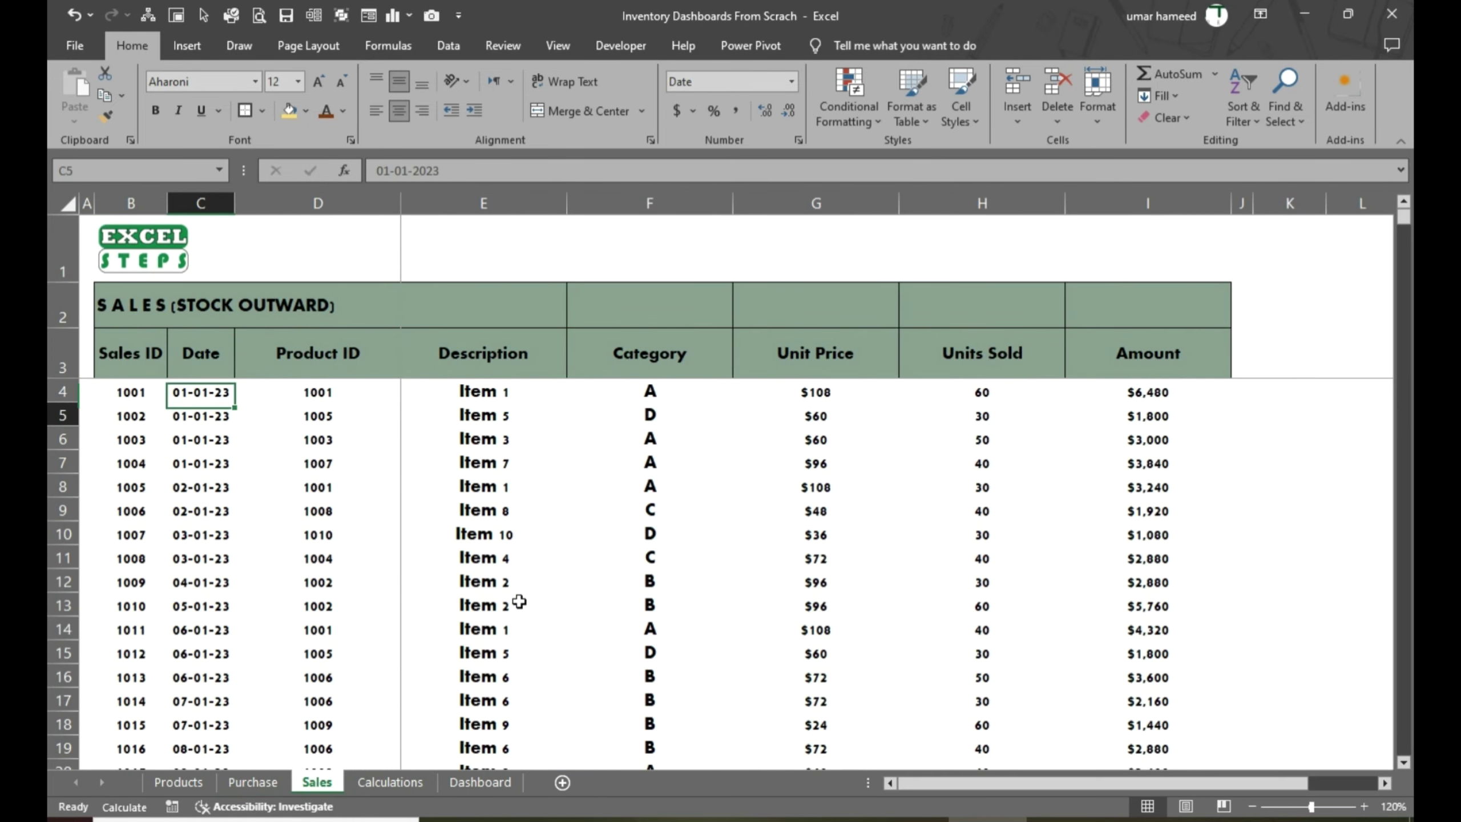
key(Up)
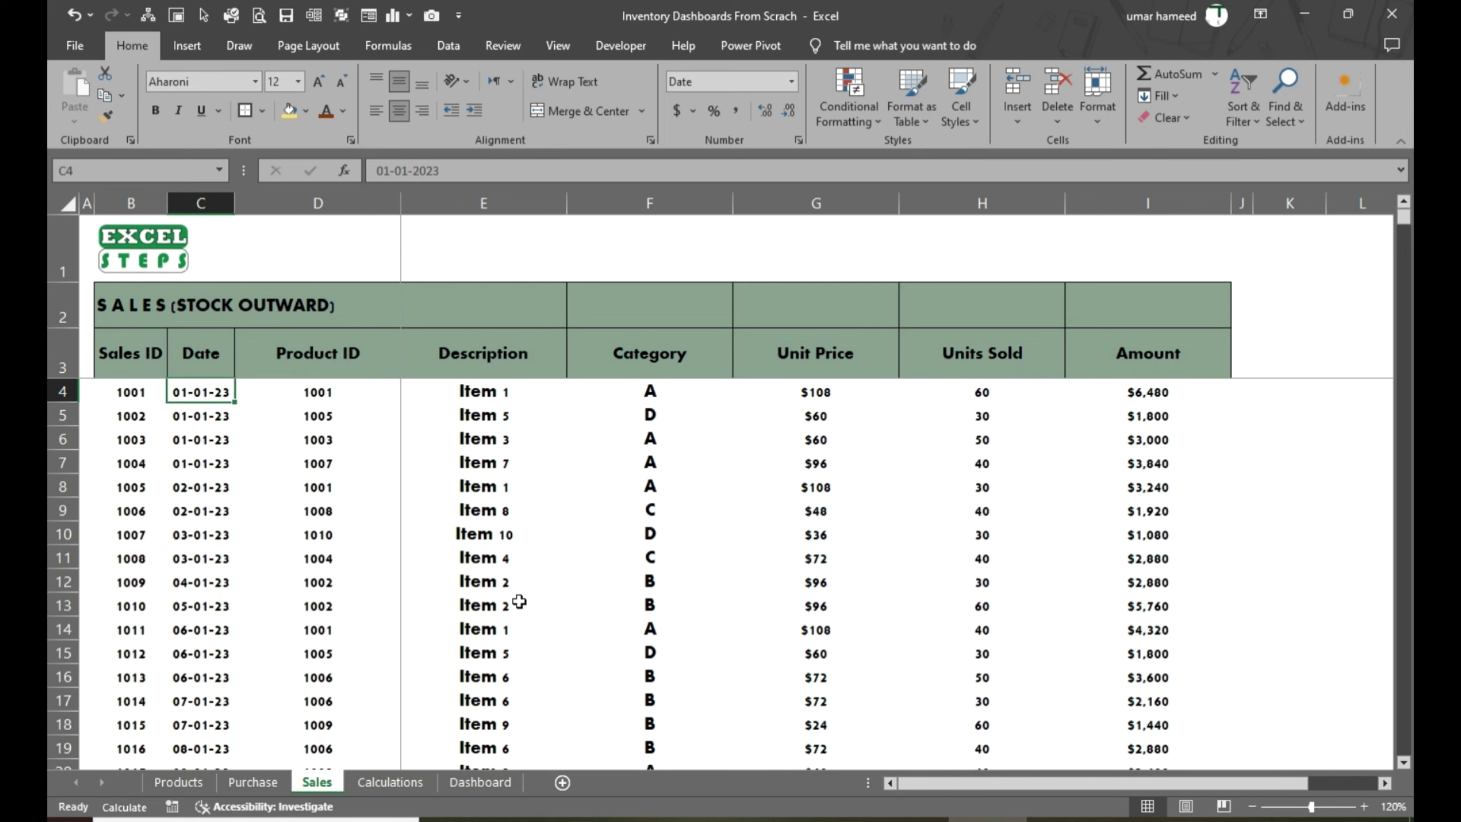
Begin an OFFSET formula in cell L4 of the Sales sheet, using the first date cell $C$4 as an absolute reference
key(Right)
key(Right)
key(Right)
key(Right)
key(Right)
key(Right)
key(Right)
key(Right)
key(Right)
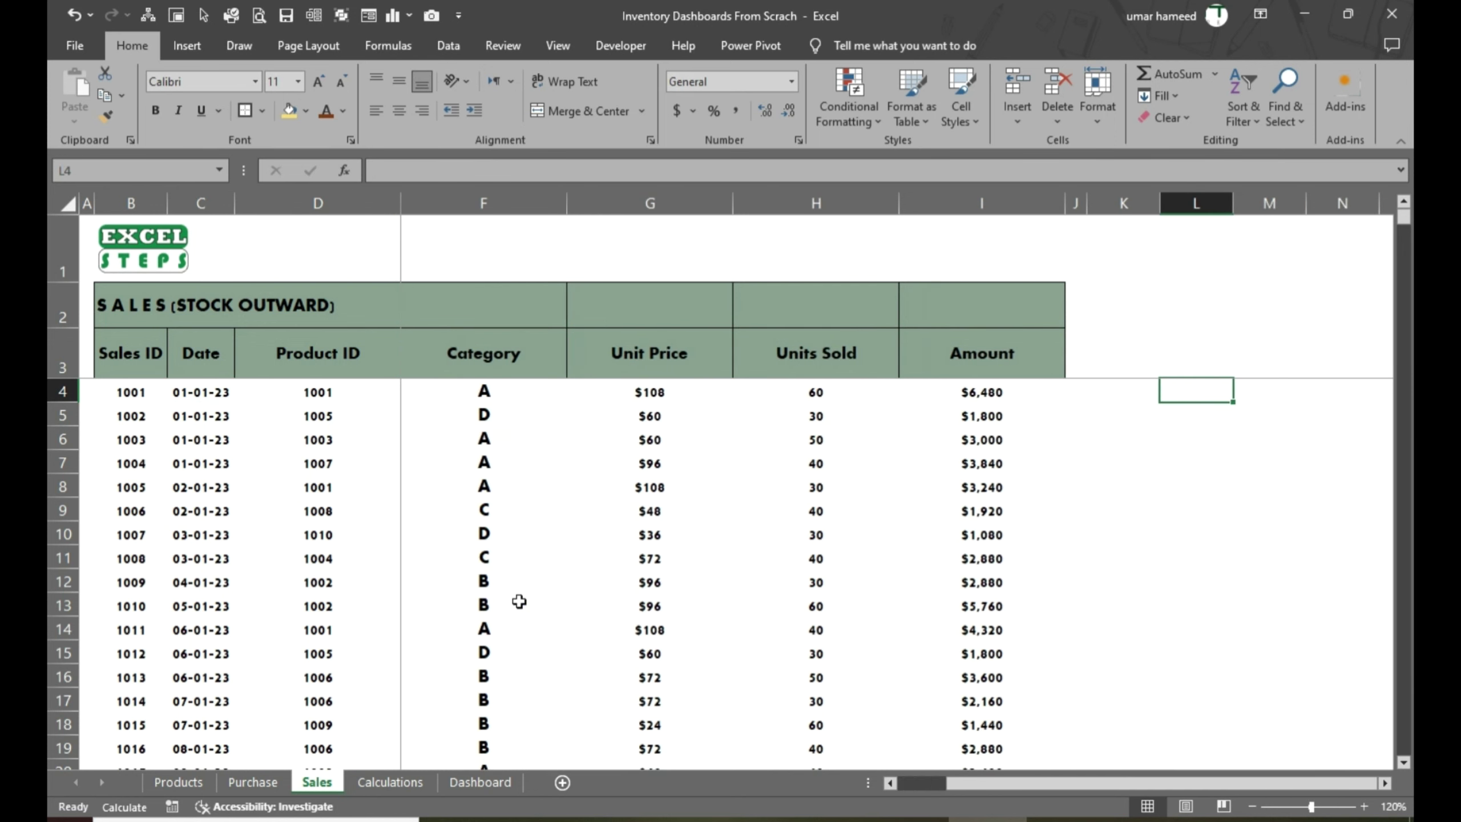
text(=Offset()
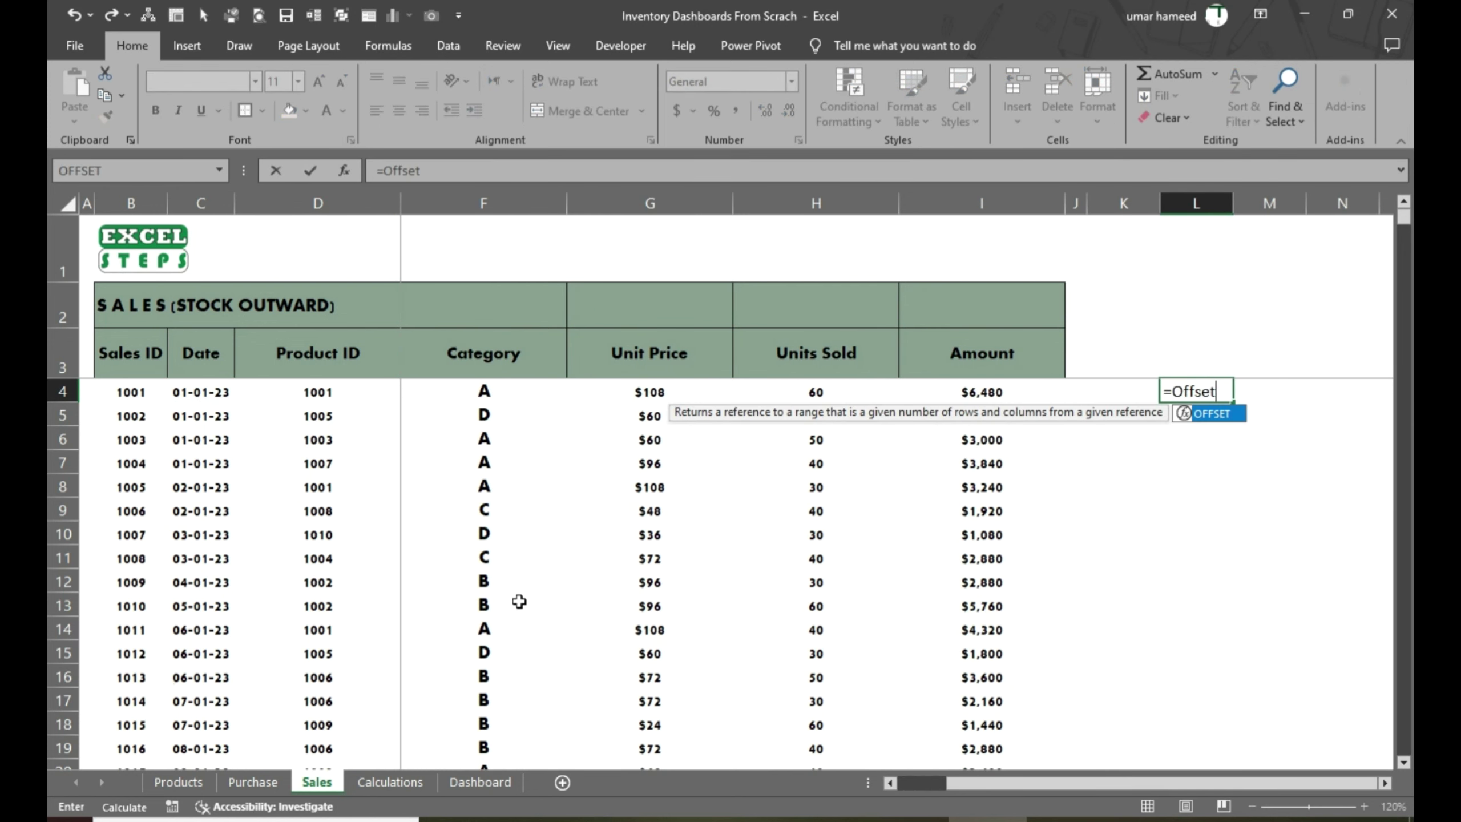
click(198, 393)
key(F4)
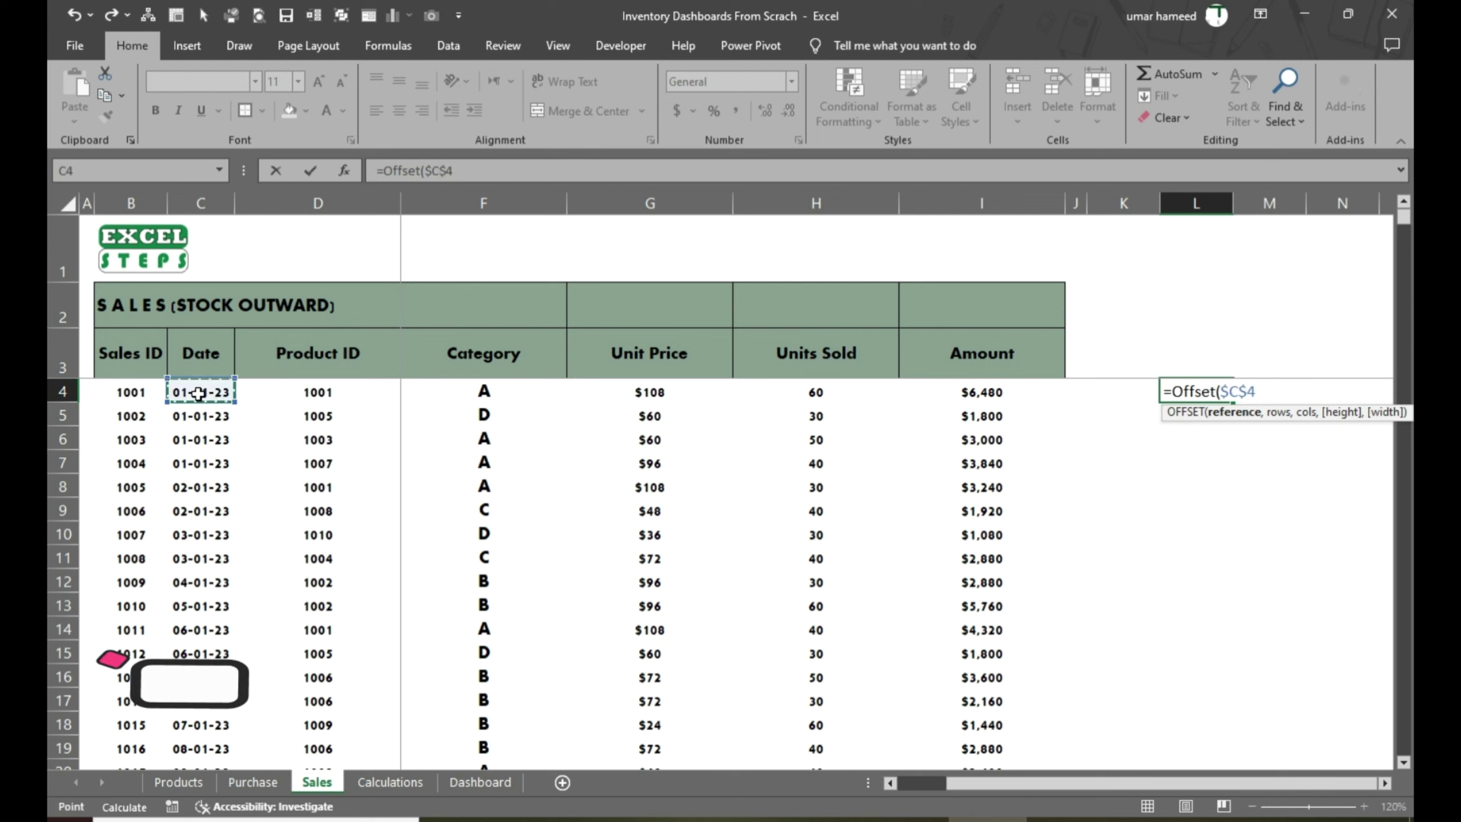
Complete the L4 formula with blank row and column offsets, a height of COUNTA($C$4:$C$9999) and a width of 1
text(,,,)
text(CountA)
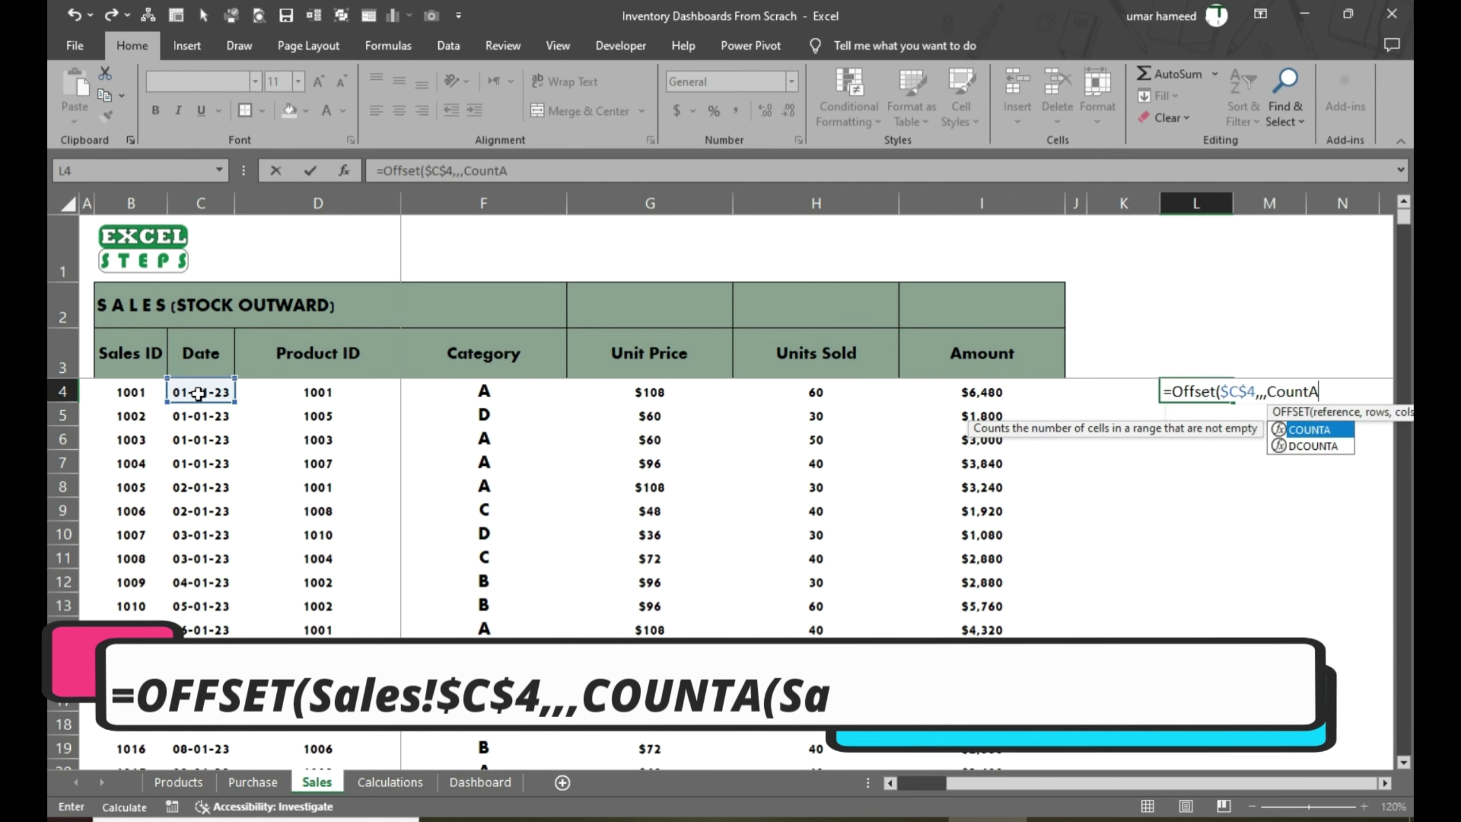
text(()
drag(198, 393, 198, 416)
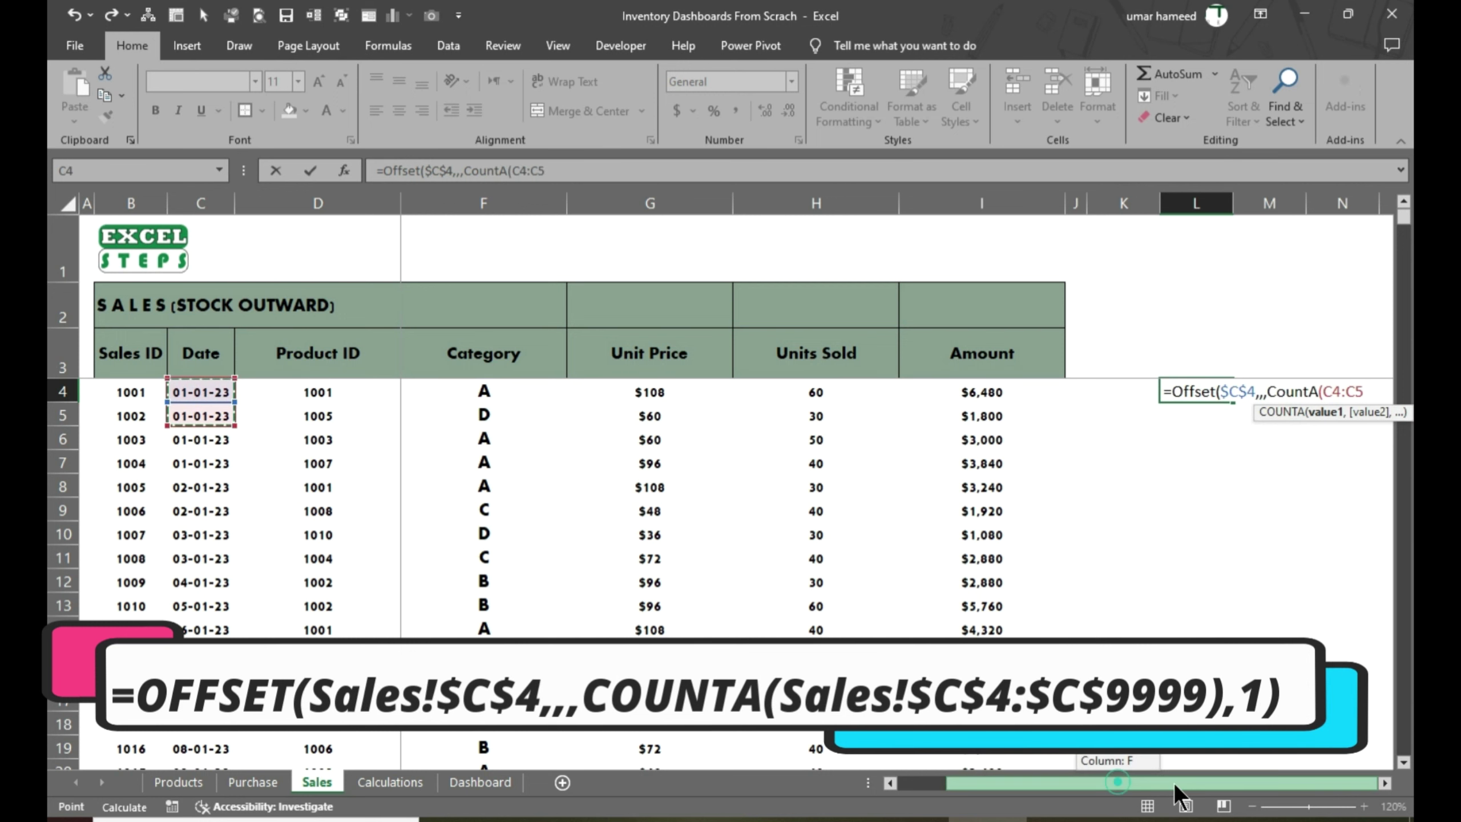
click(1384, 782)
key(BackSpace)
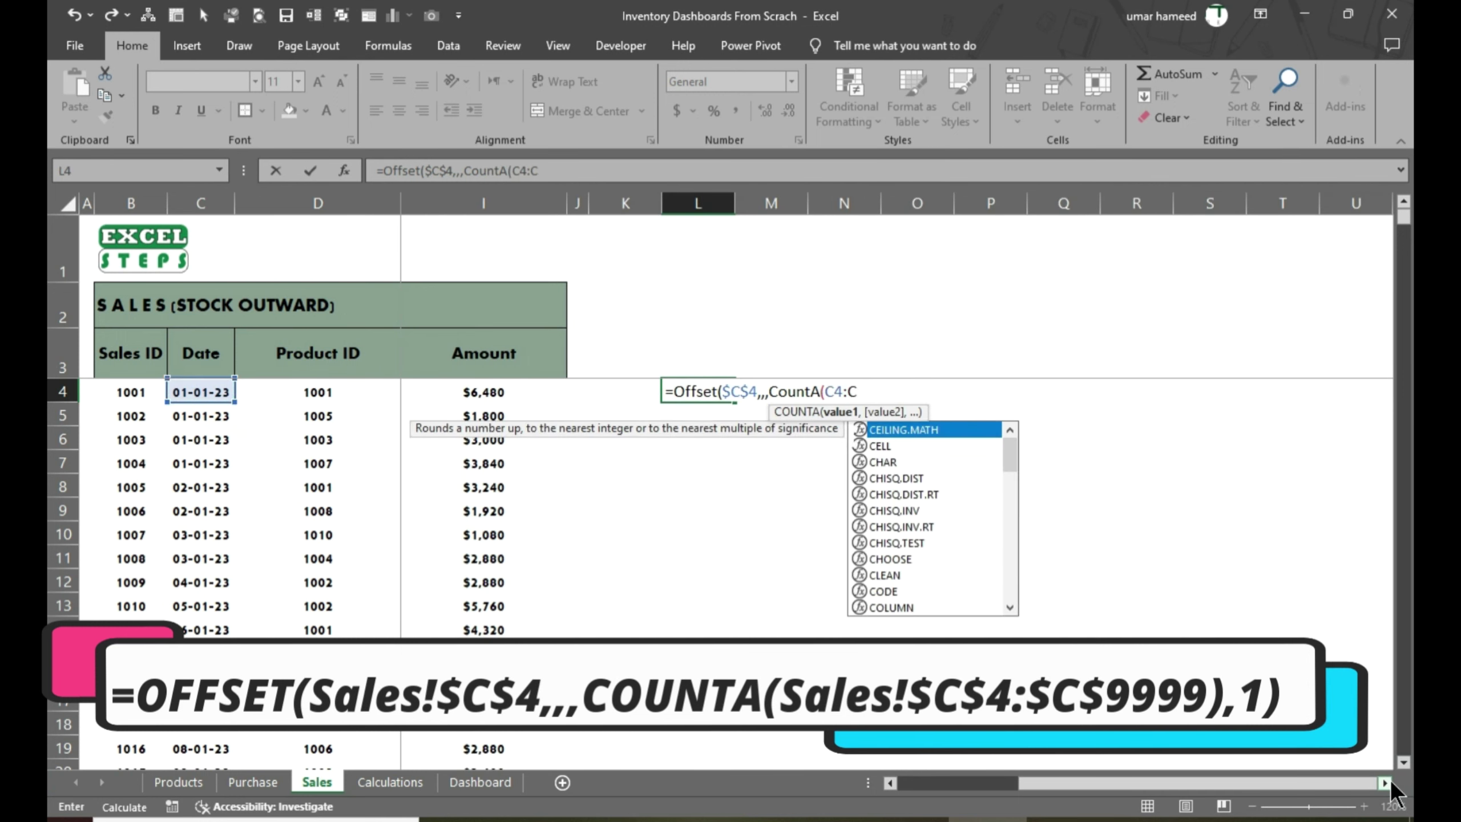
text(9999)
drag(892, 391, 823, 391)
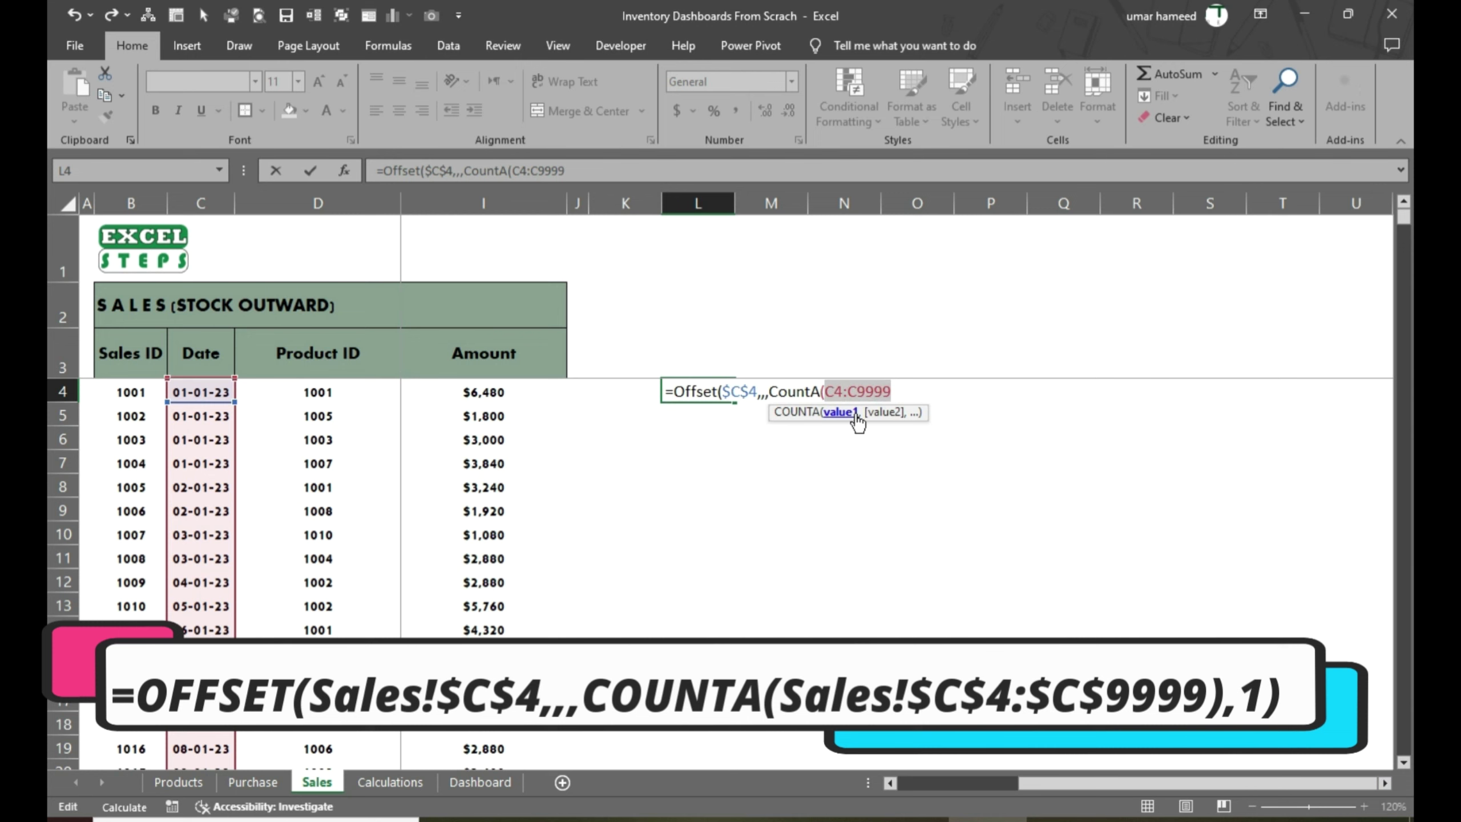
key(F4)
click(940, 390)
text())
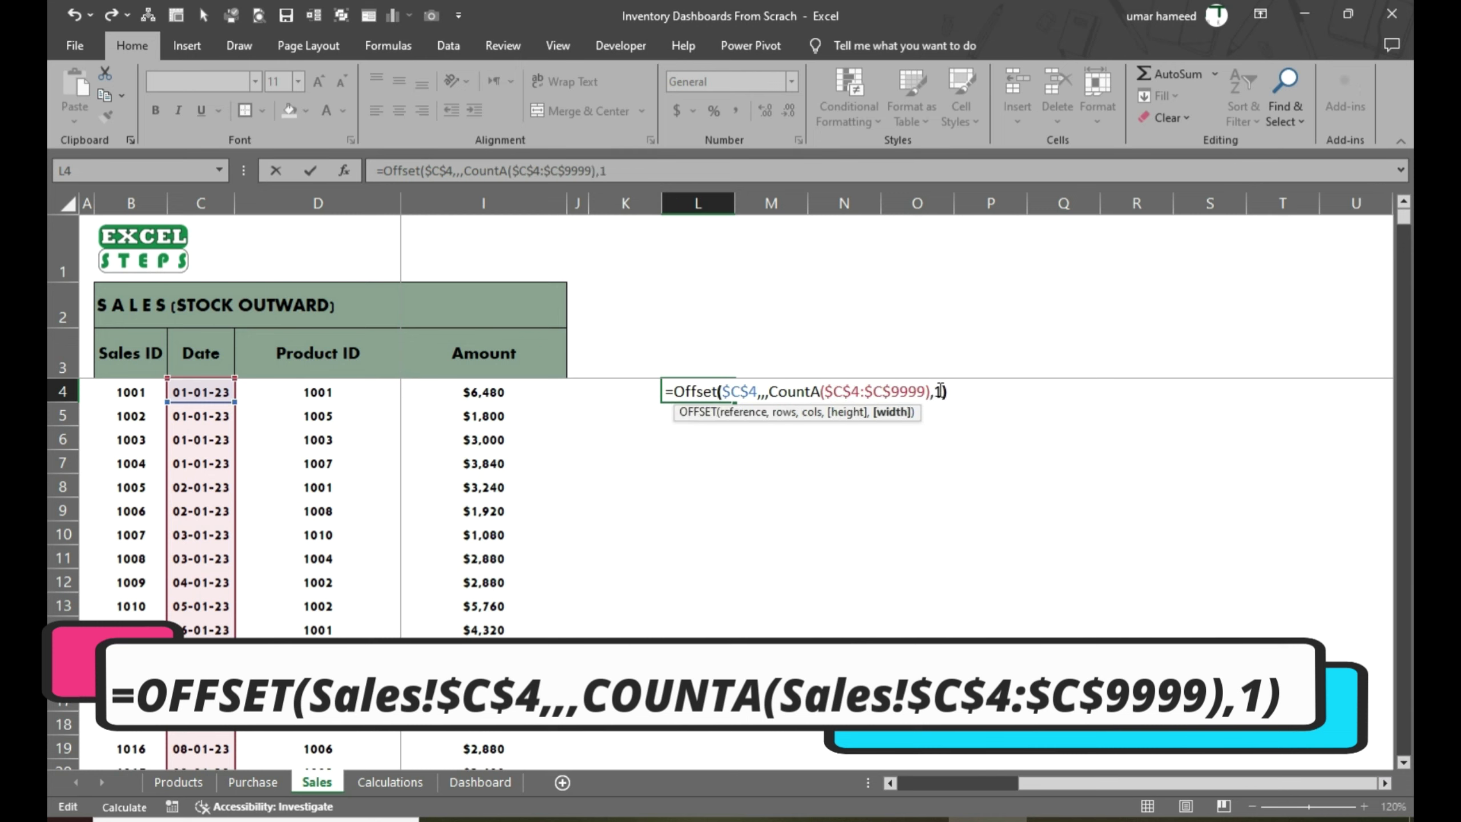
text(,1)
key(ctrl+Return)
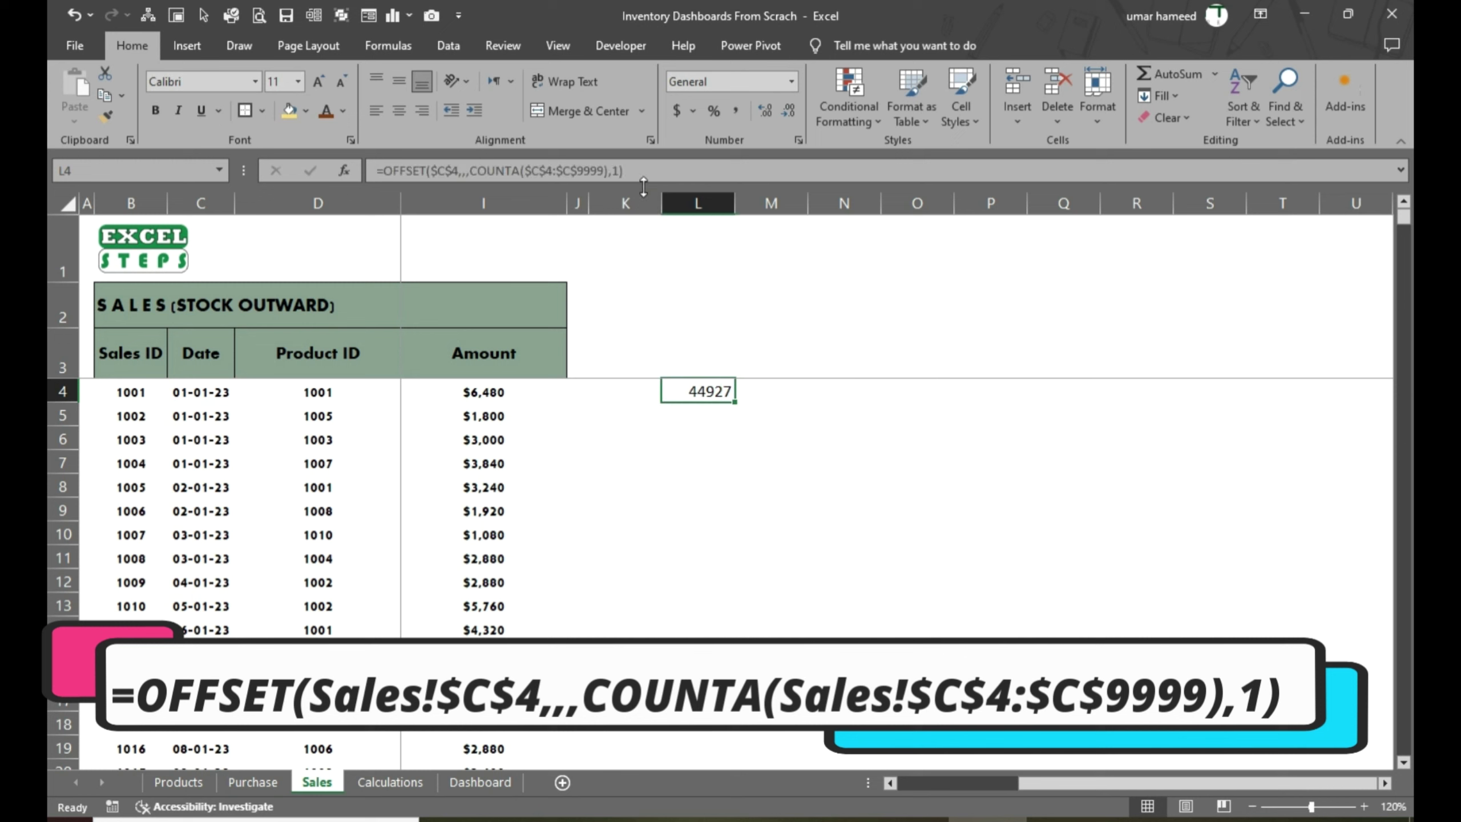
Define a workbook-scoped name Dates that refers to the copied formula =OFFSET($C$4,,,COUNTA($C$4:$C$9999),1)
drag(643, 172, 408, 170)
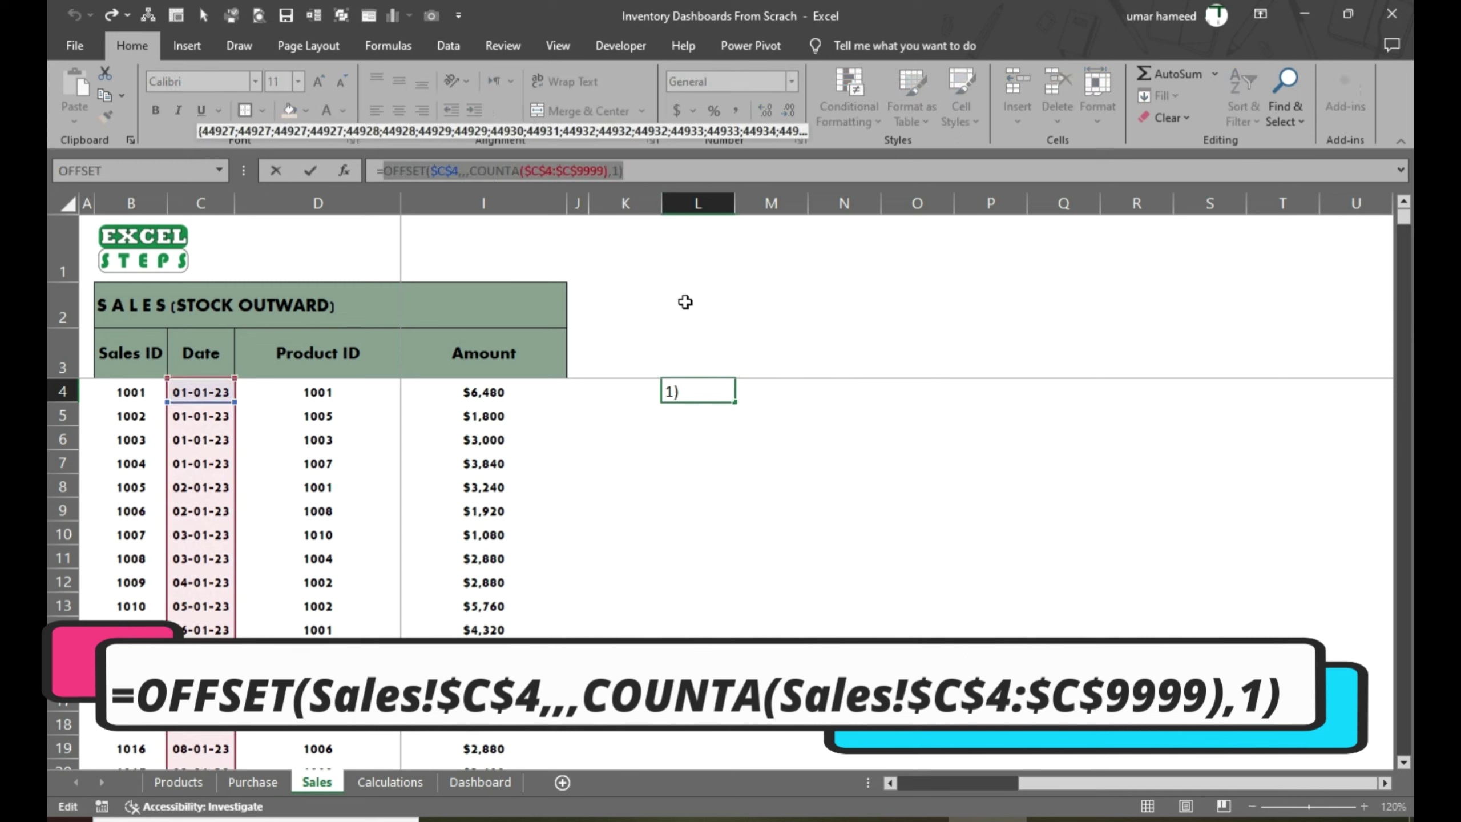
key(Escape)
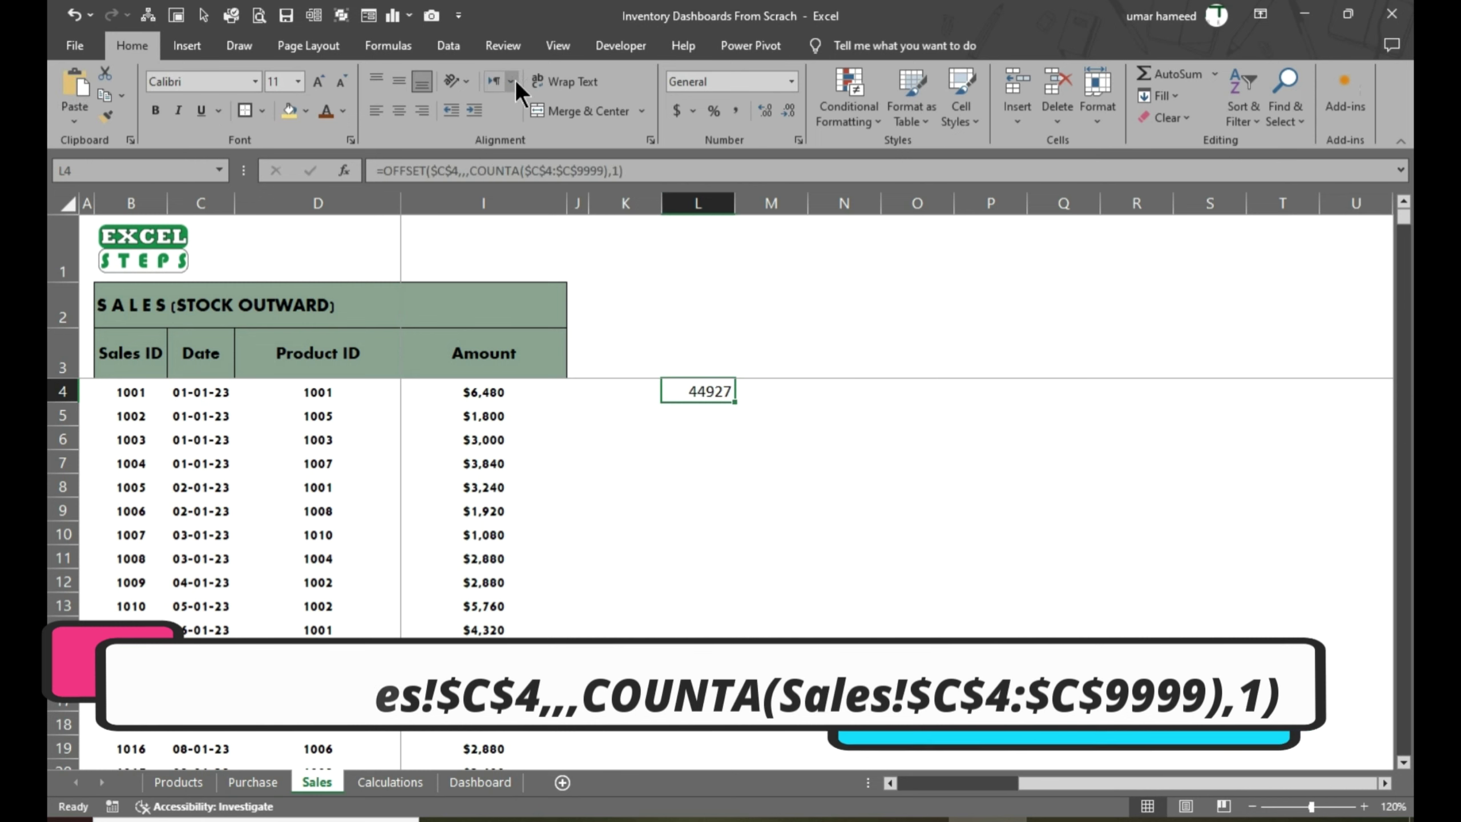
click(380, 45)
click(604, 117)
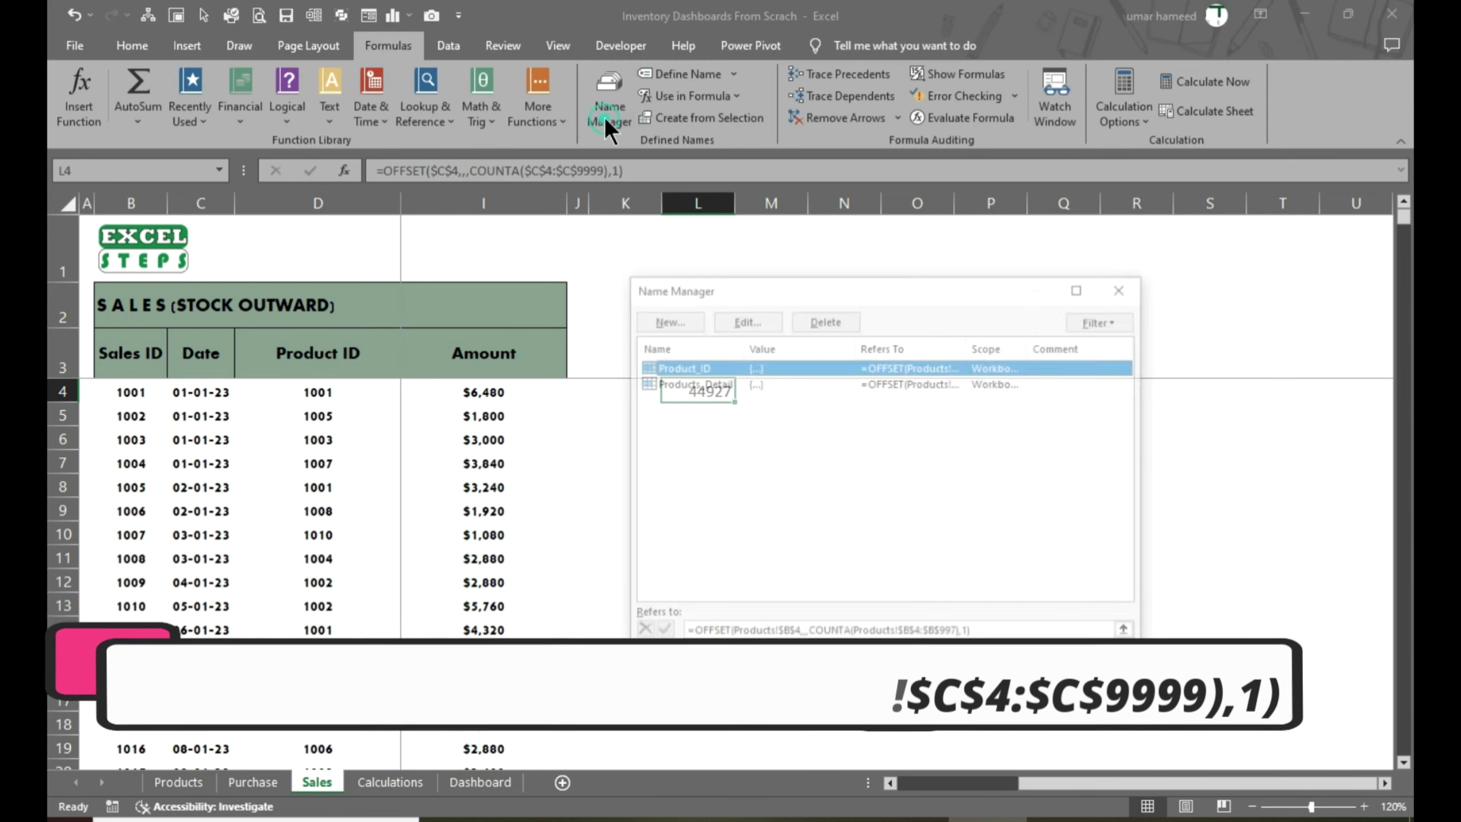
click(670, 322)
text(Dates)
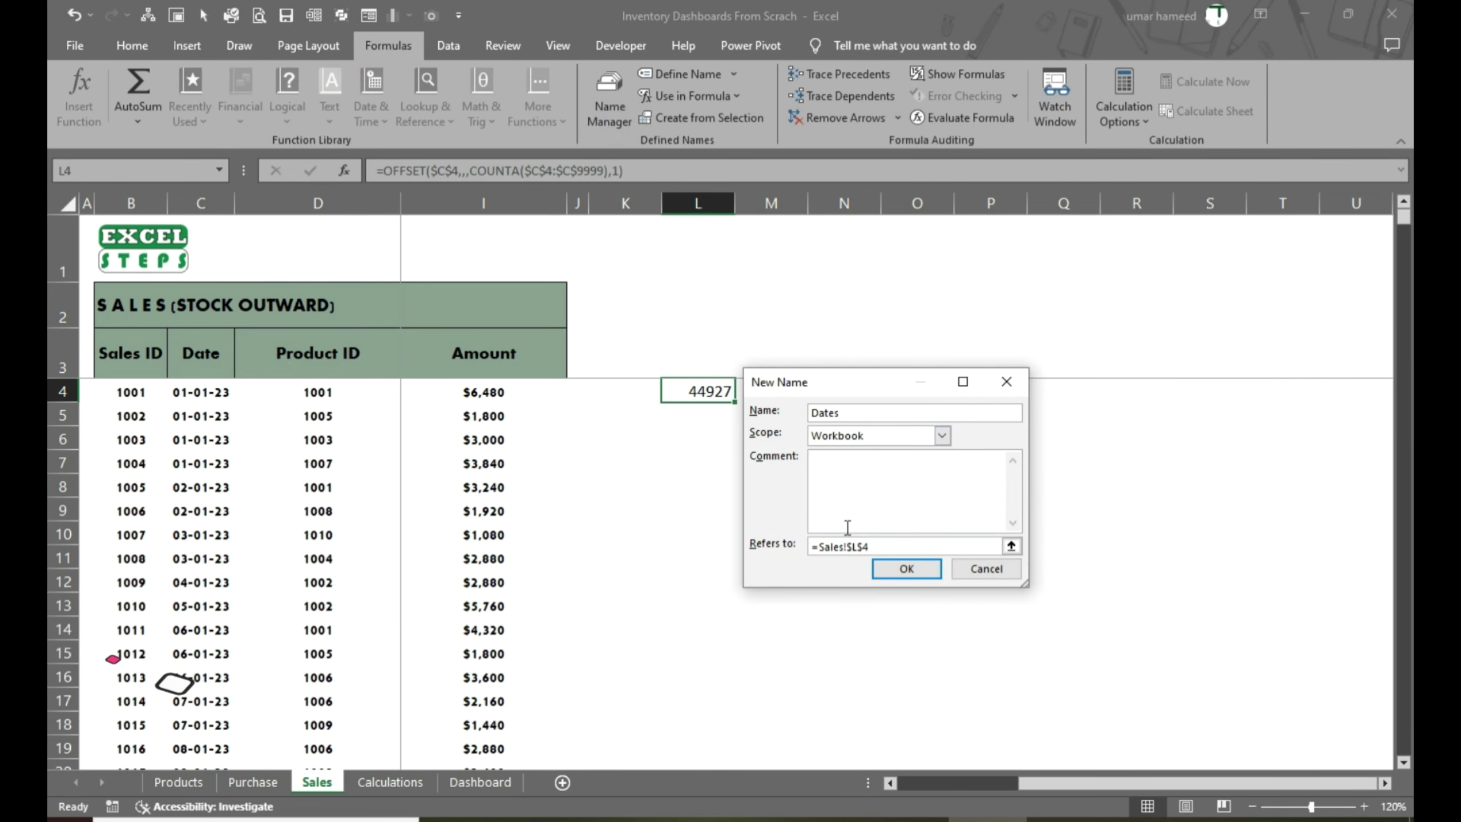
drag(899, 547, 811, 546)
text(=OFFSET($C$4,,,COUNTA($C$4:$C$9999),1))
click(911, 569)
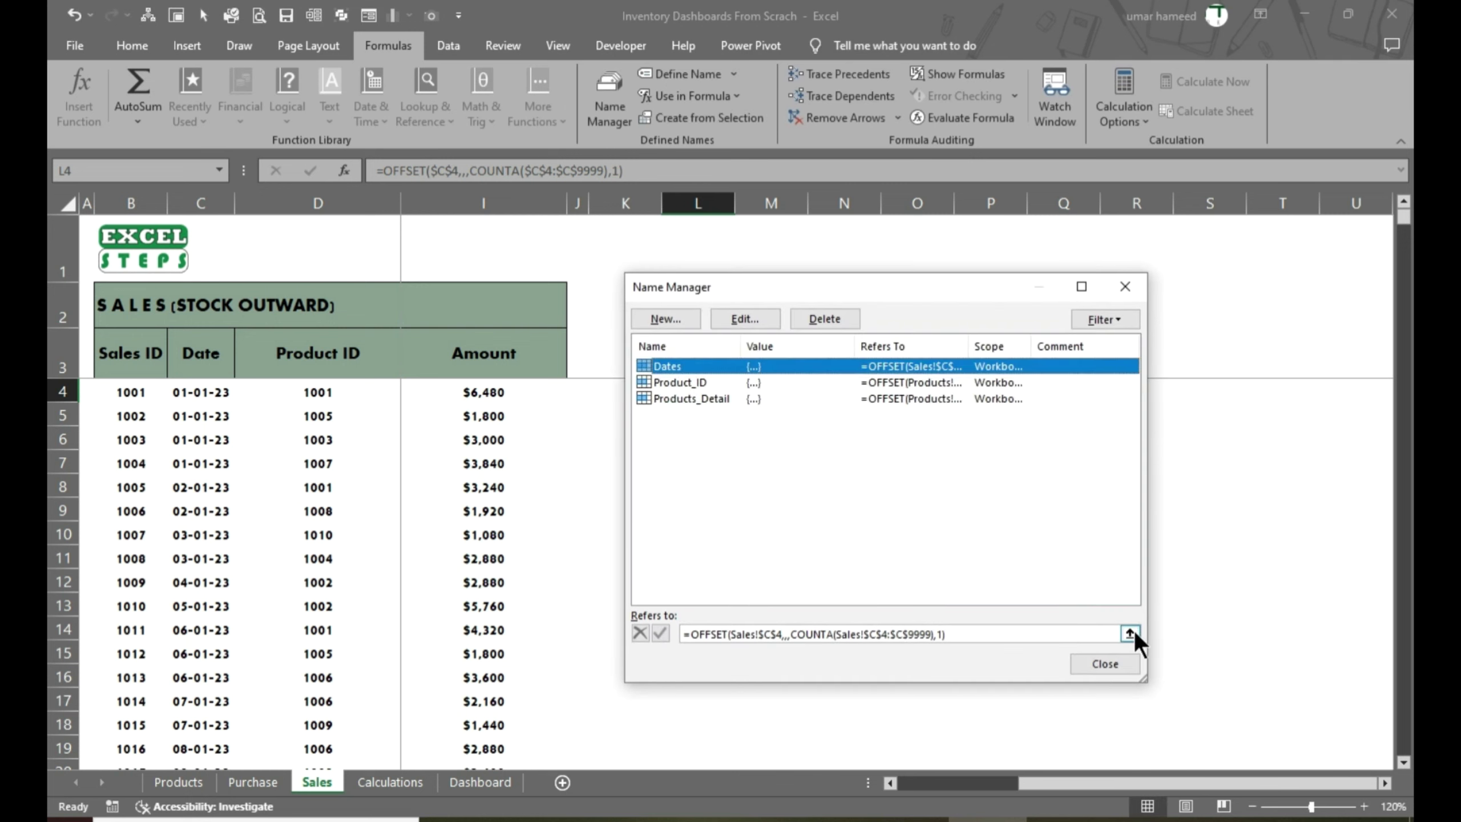
click(1106, 665)
Apply list data validation with the source =Dates to the Start Date cell G19 on the Dashboard sheet
key(ctrl+Page_Down)
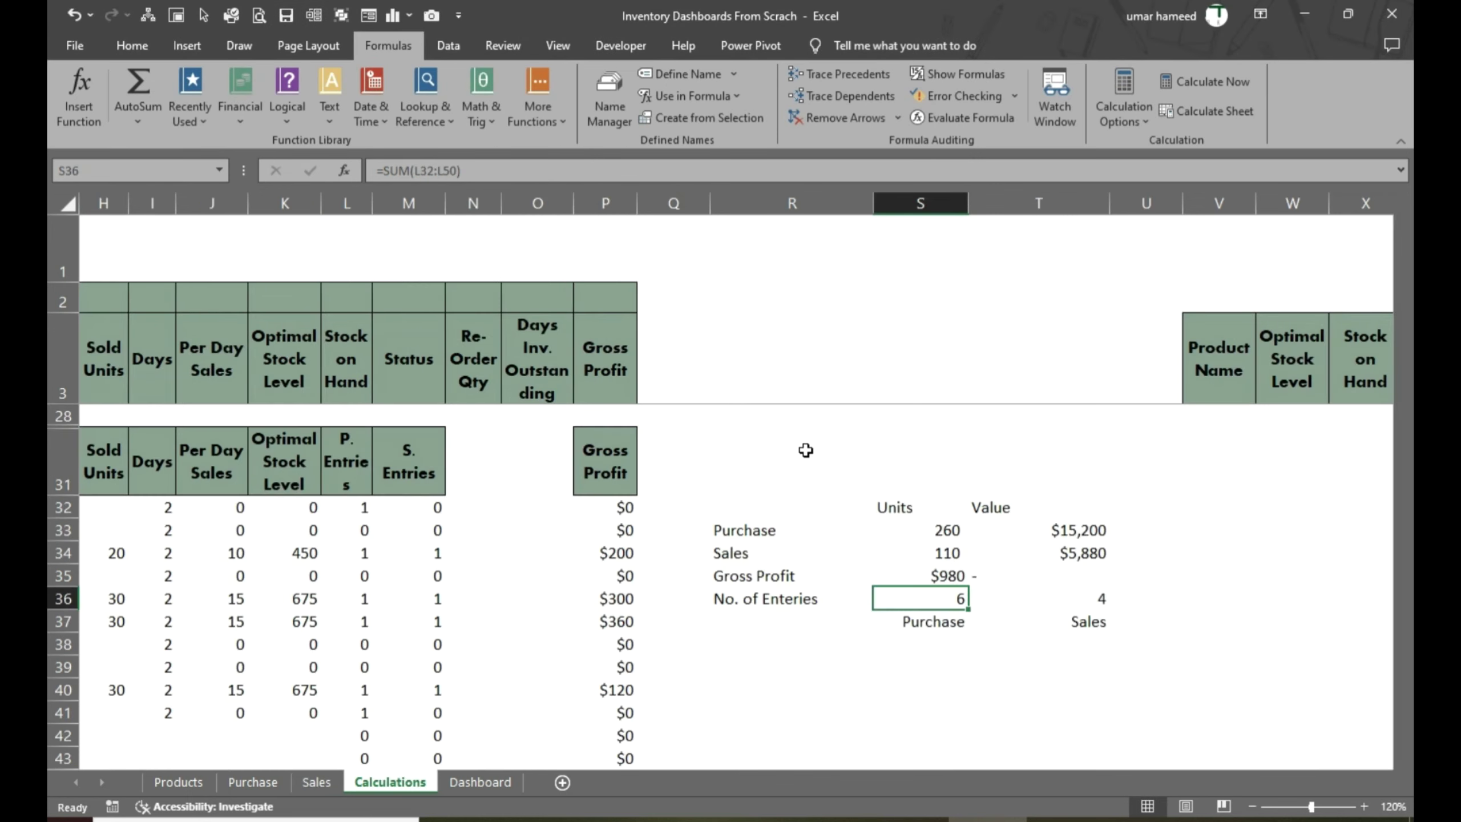
key(ctrl+Page_Down)
click(133, 49)
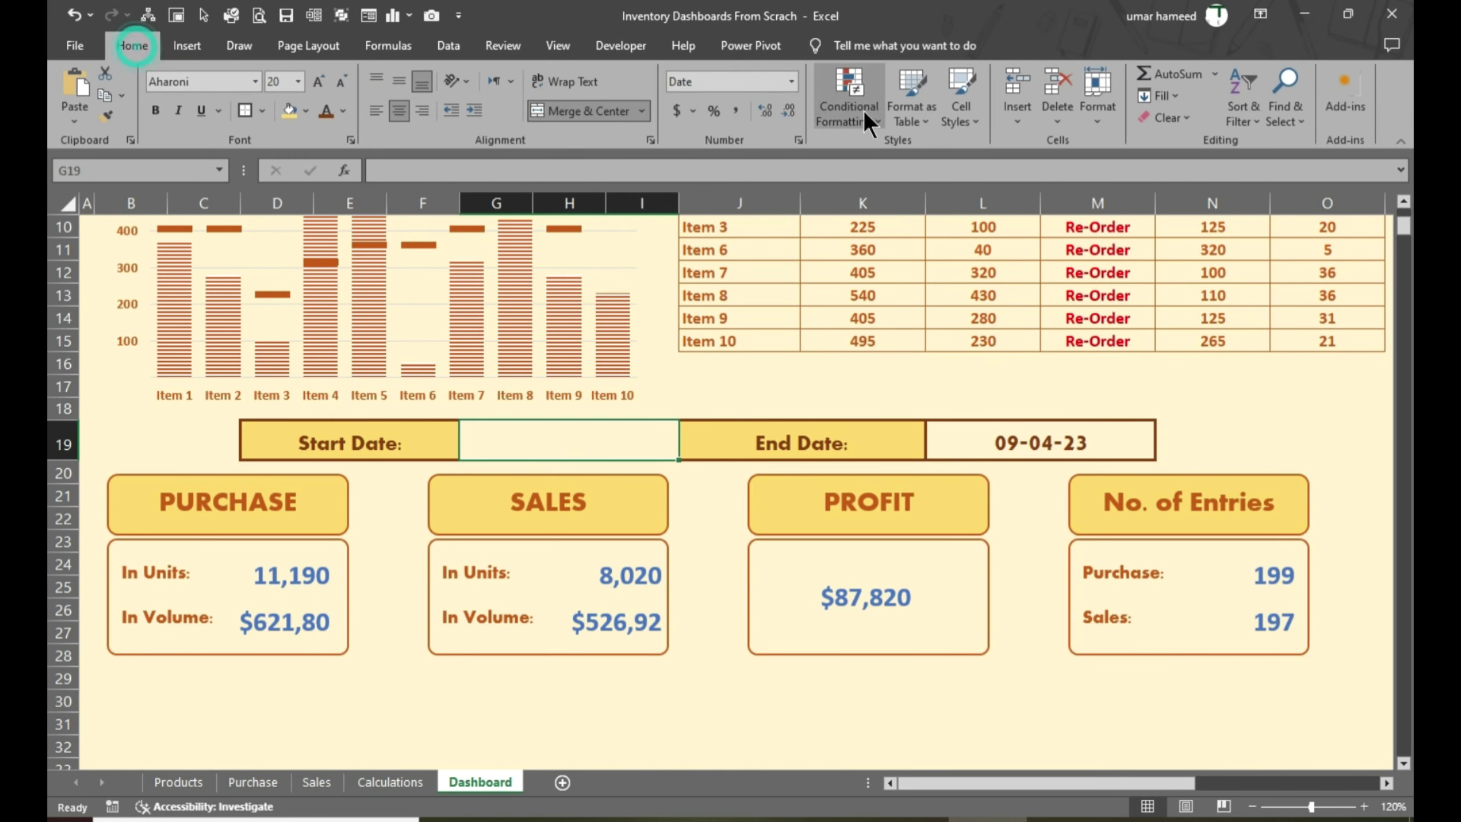
click(448, 52)
click(838, 119)
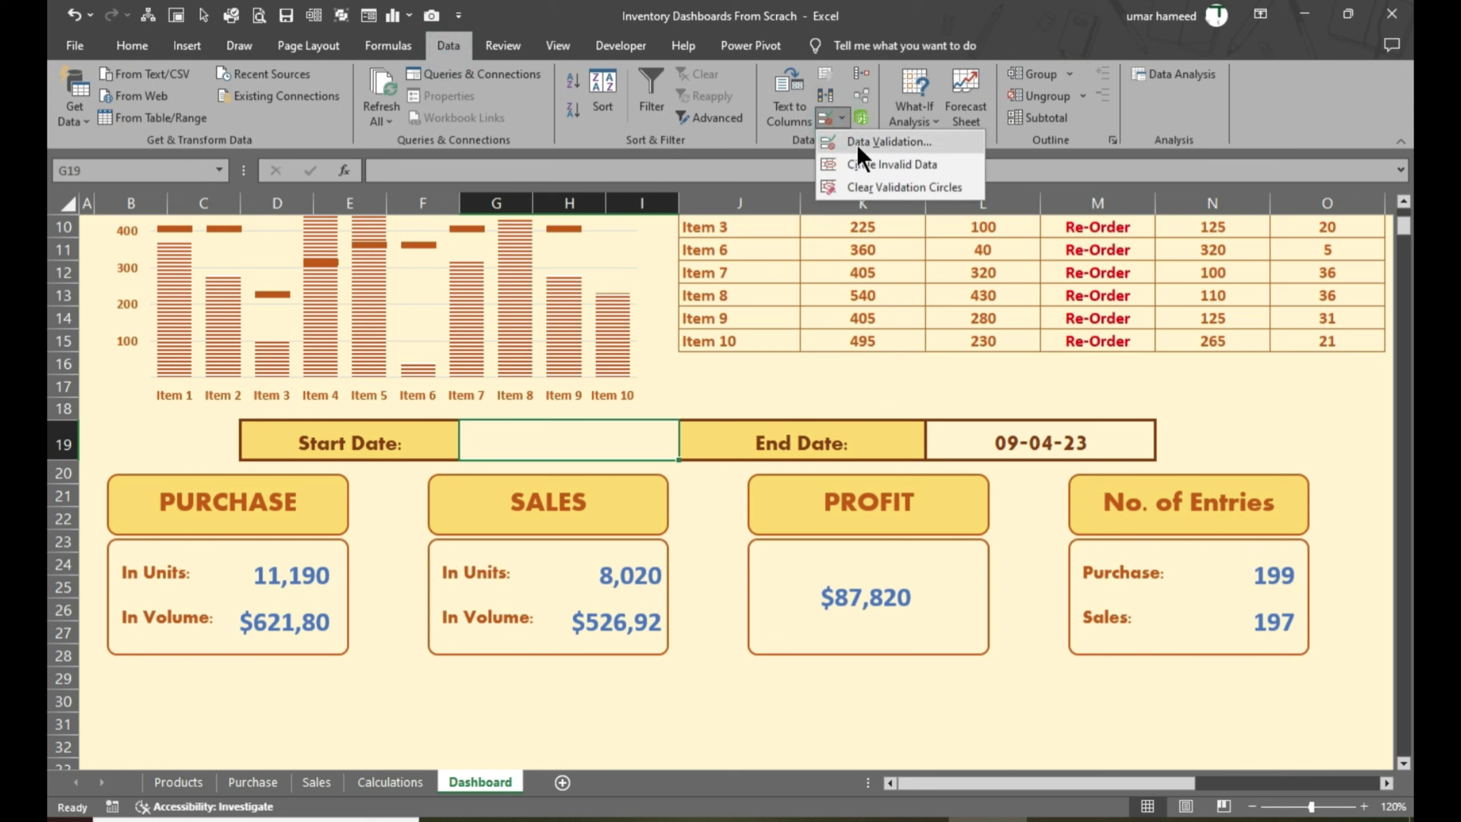
click(889, 142)
click(861, 436)
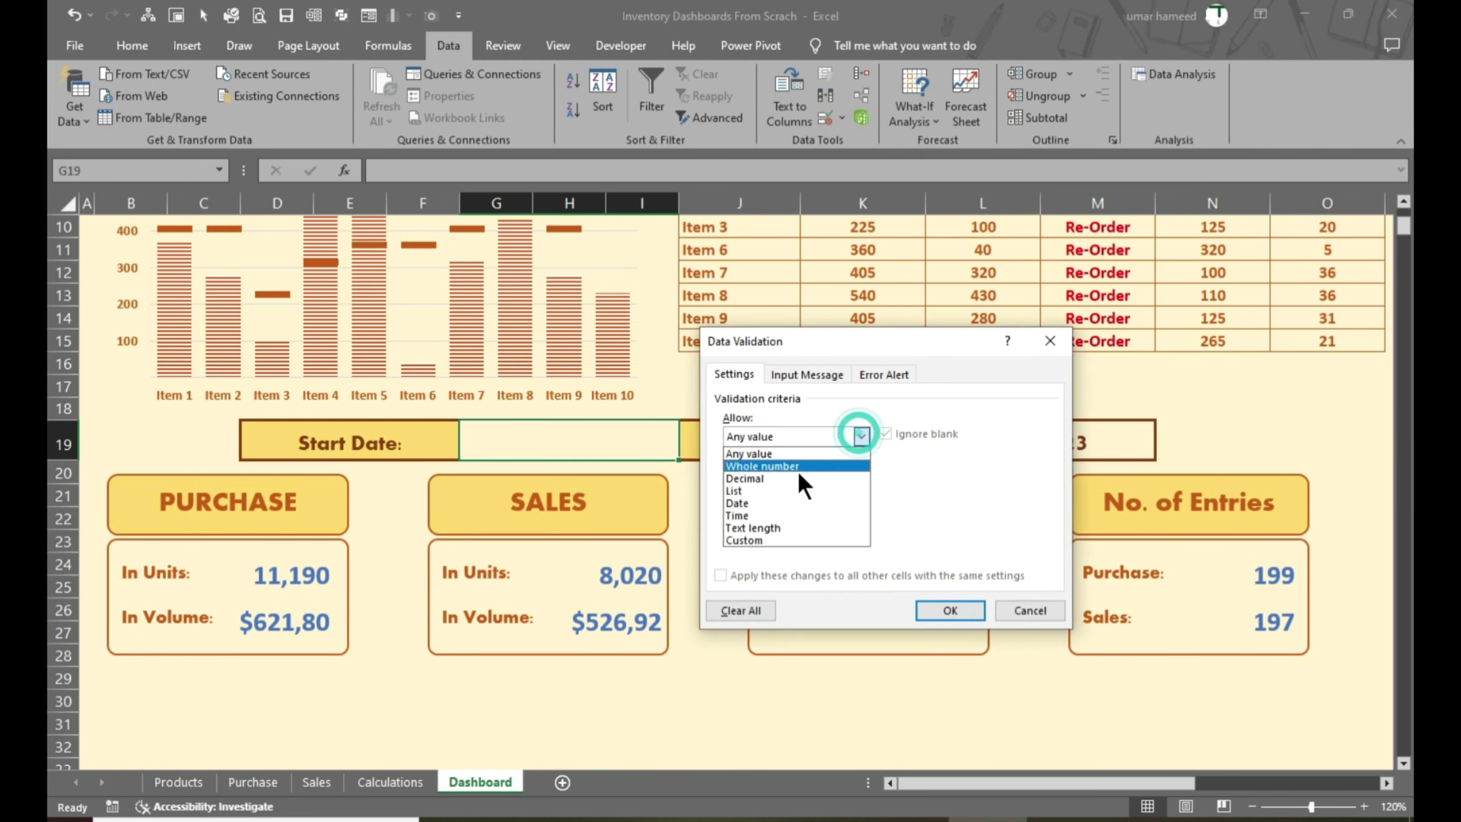
click(781, 489)
click(797, 499)
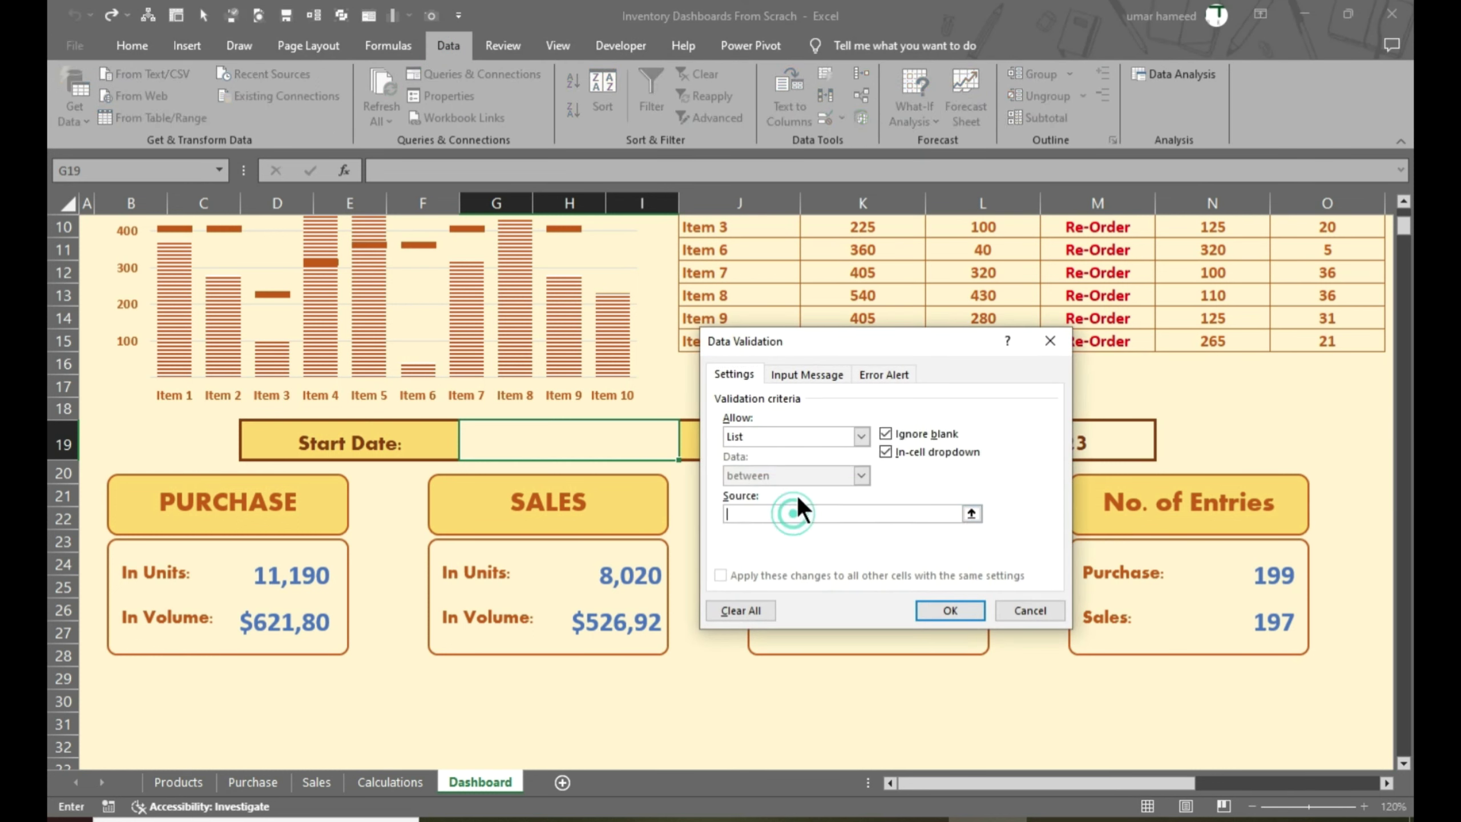
text(=)
key(F3)
click(817, 436)
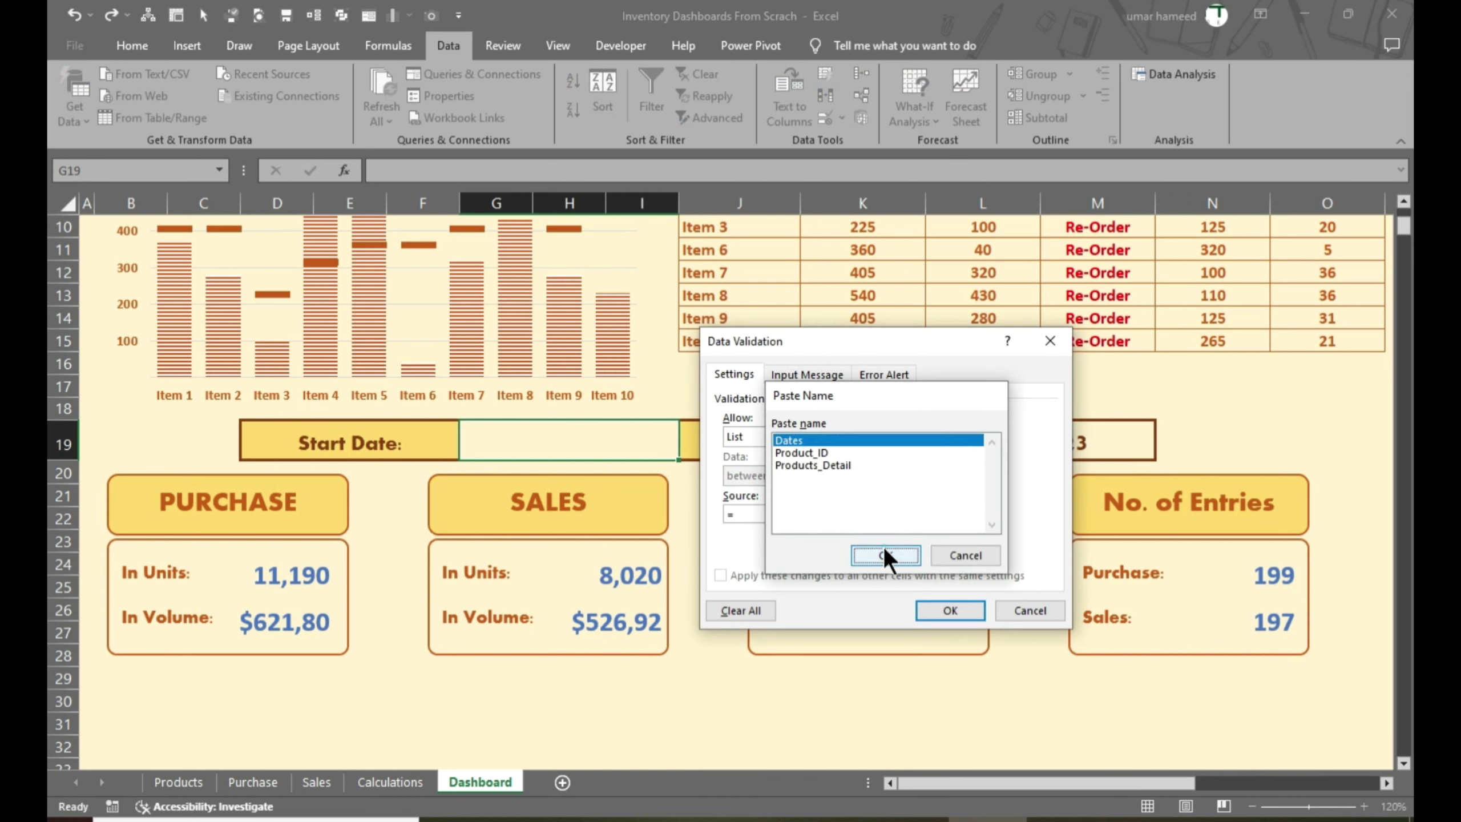
click(883, 548)
click(964, 614)
Choose 01-01-23 from the drop-down list of the dashboard's Start Date cell
click(687, 449)
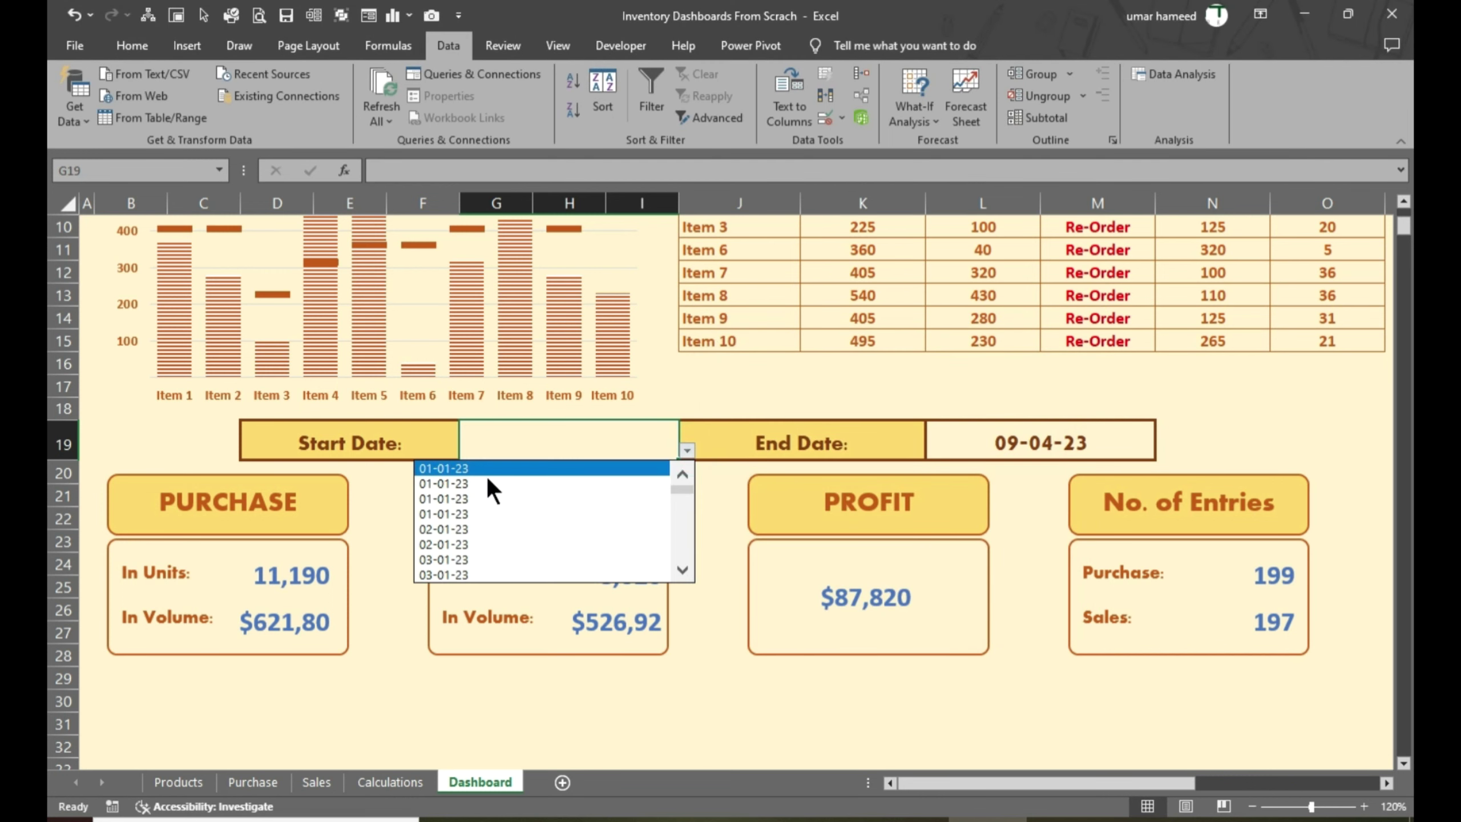
mouse_move(675, 490)
mouse_down()
mouse_move(675, 560)
mouse_move(682, 502)
mouse_up()
click(538, 468)
Apply list data validation with the source =Dates to the dashboard's End Date cell L19
click(1047, 451)
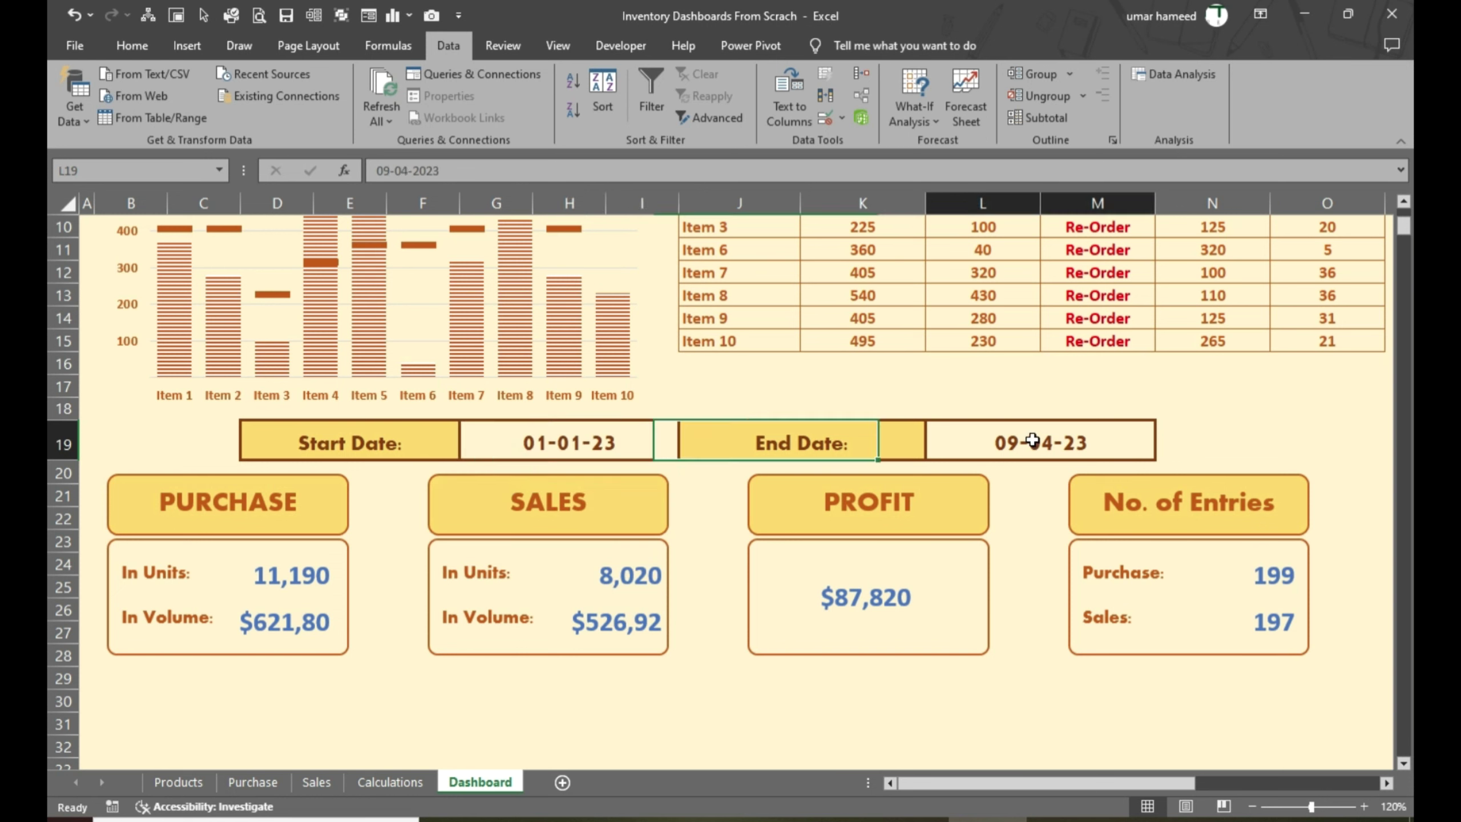
click(1024, 476)
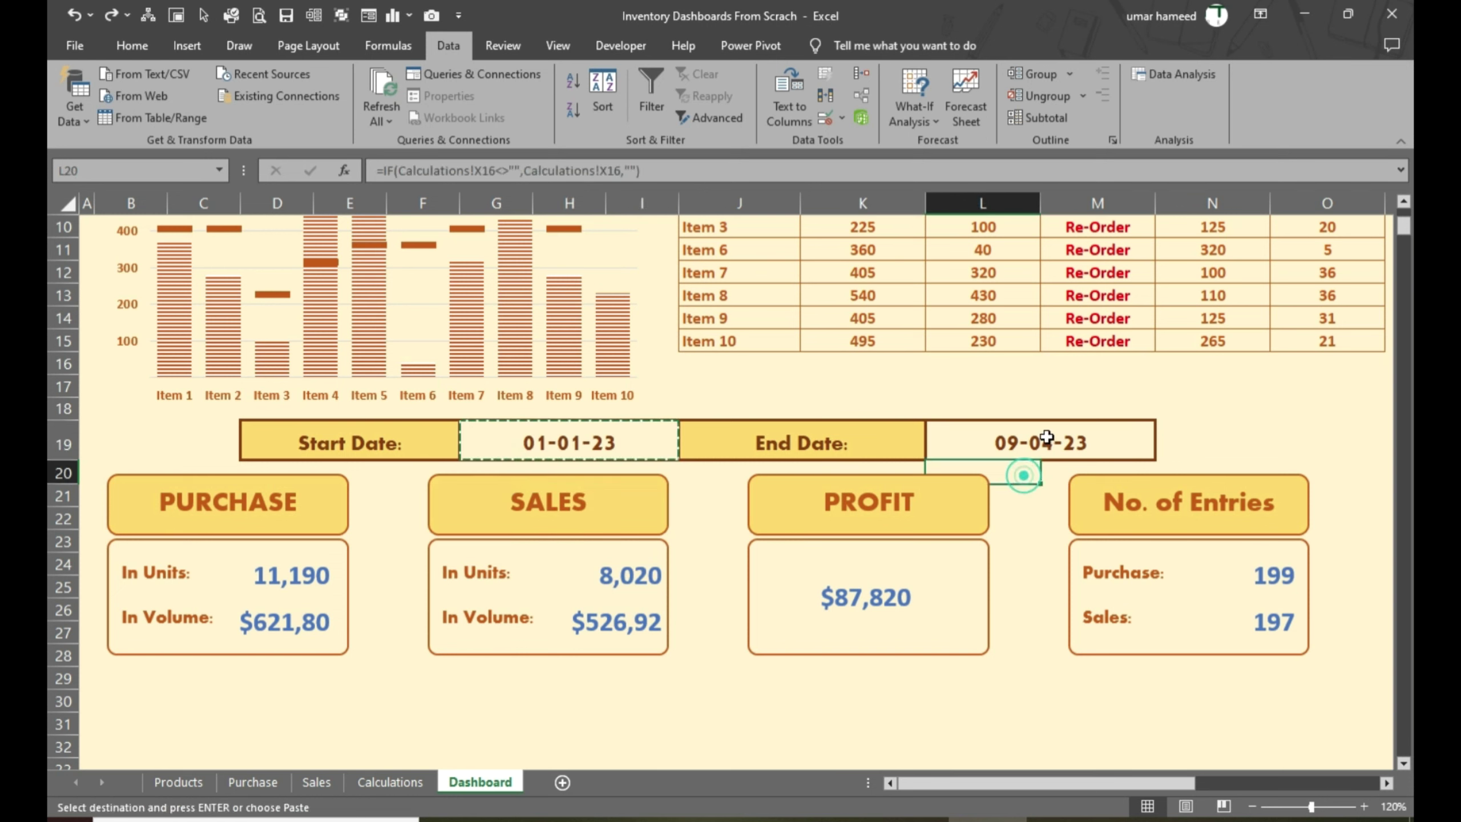
click(1046, 437)
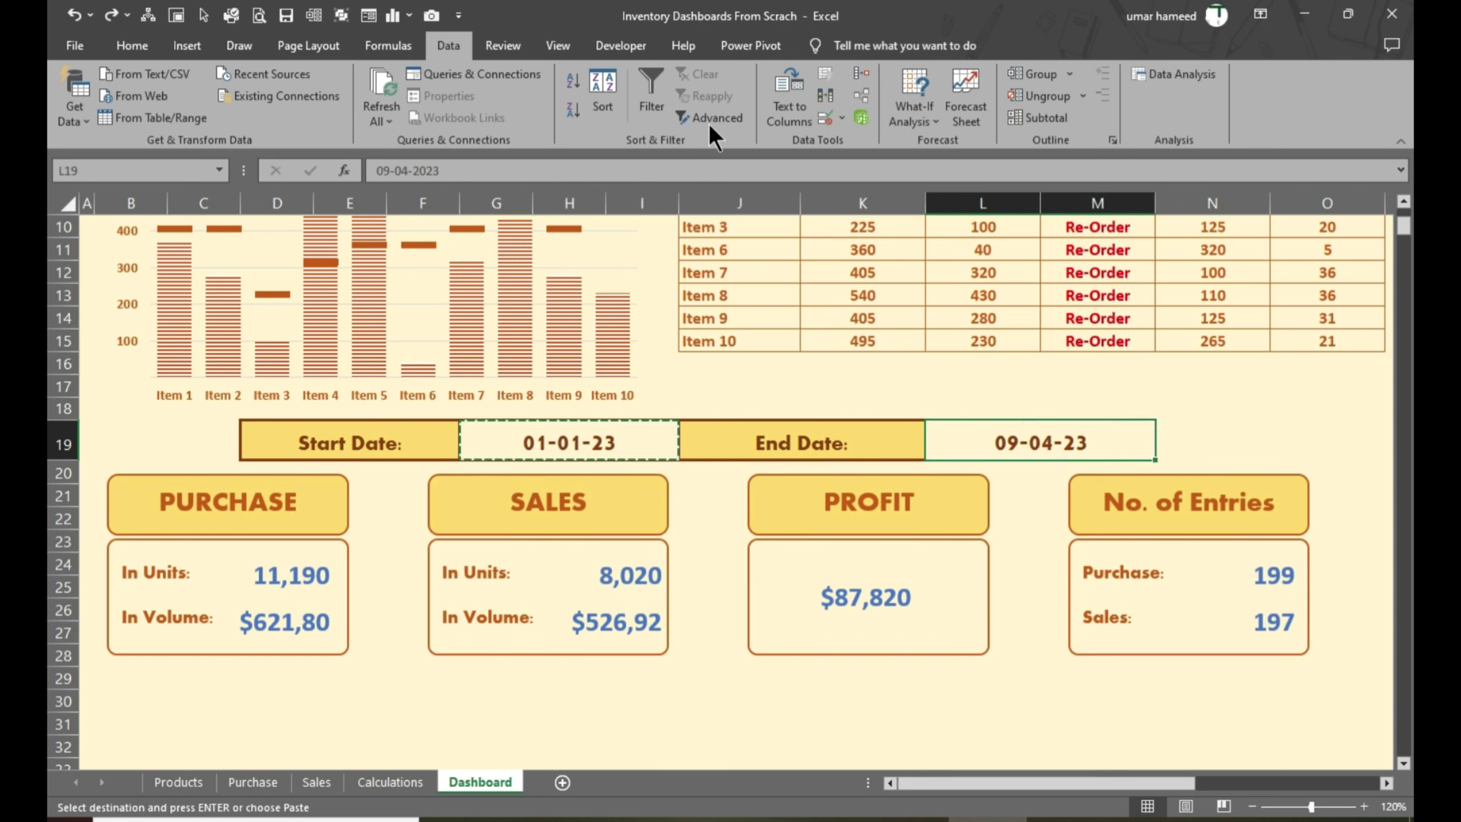
click(841, 118)
click(862, 143)
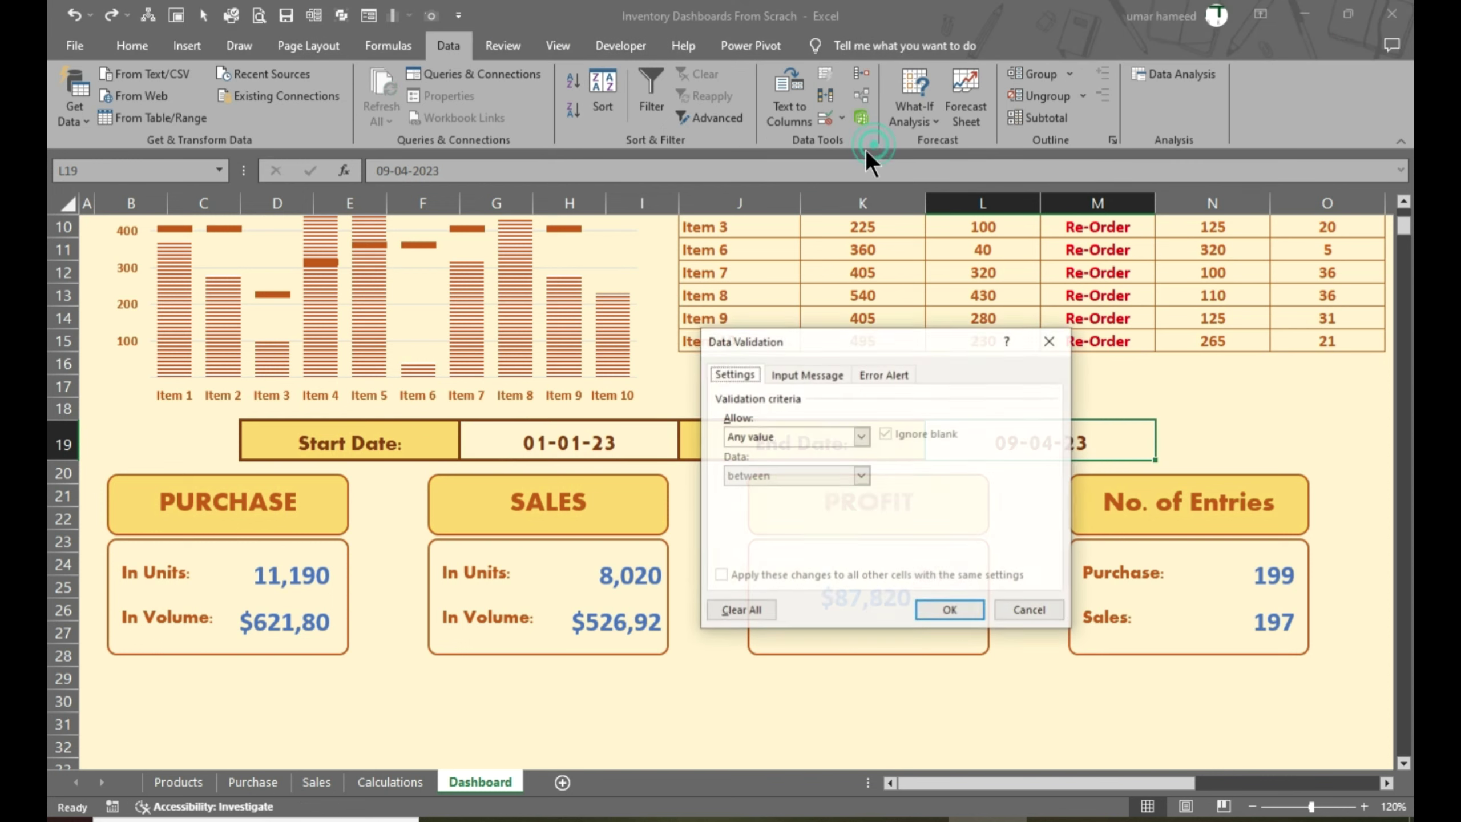
click(791, 488)
click(783, 513)
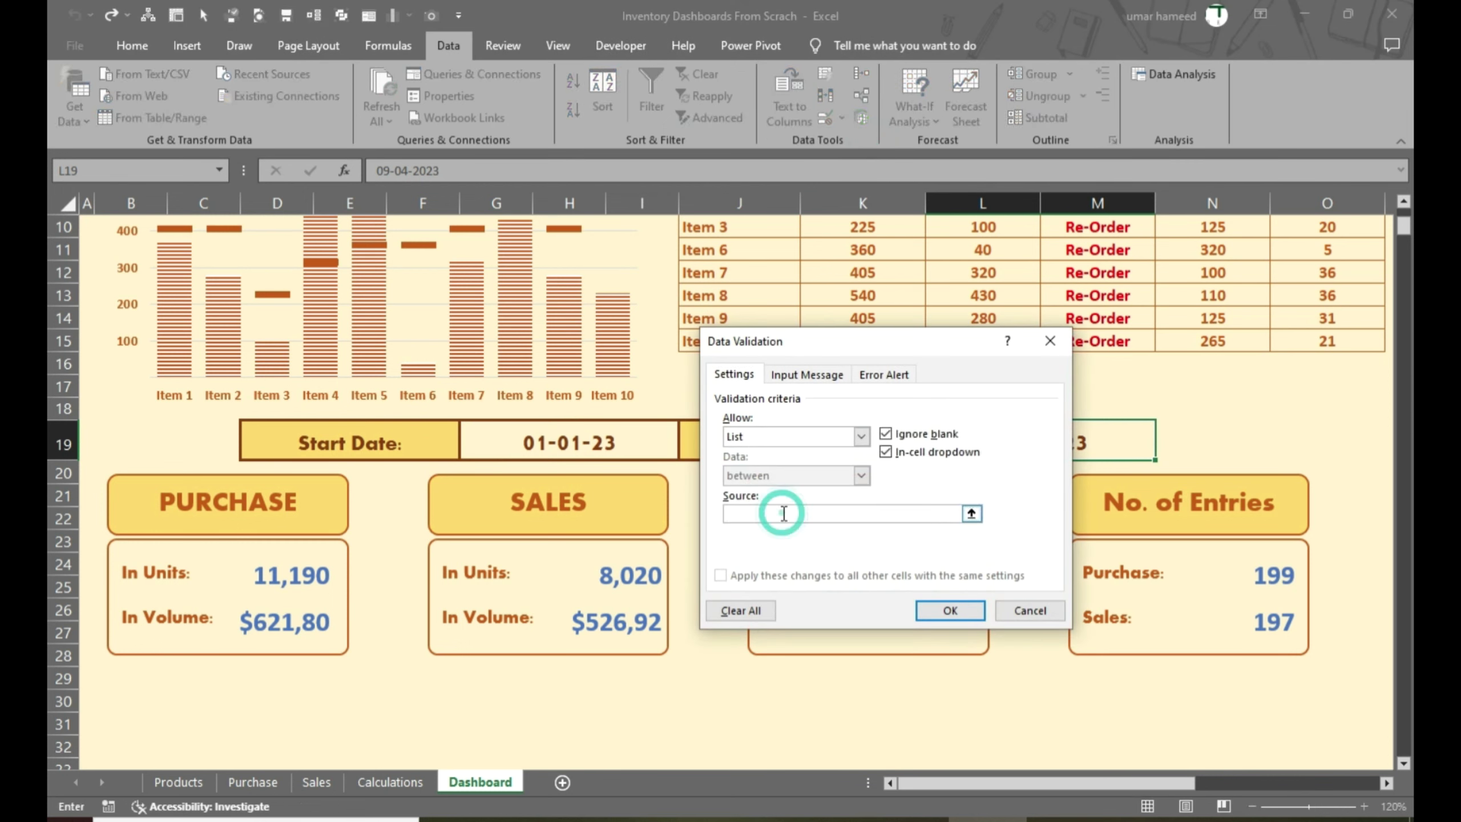
key(F3)
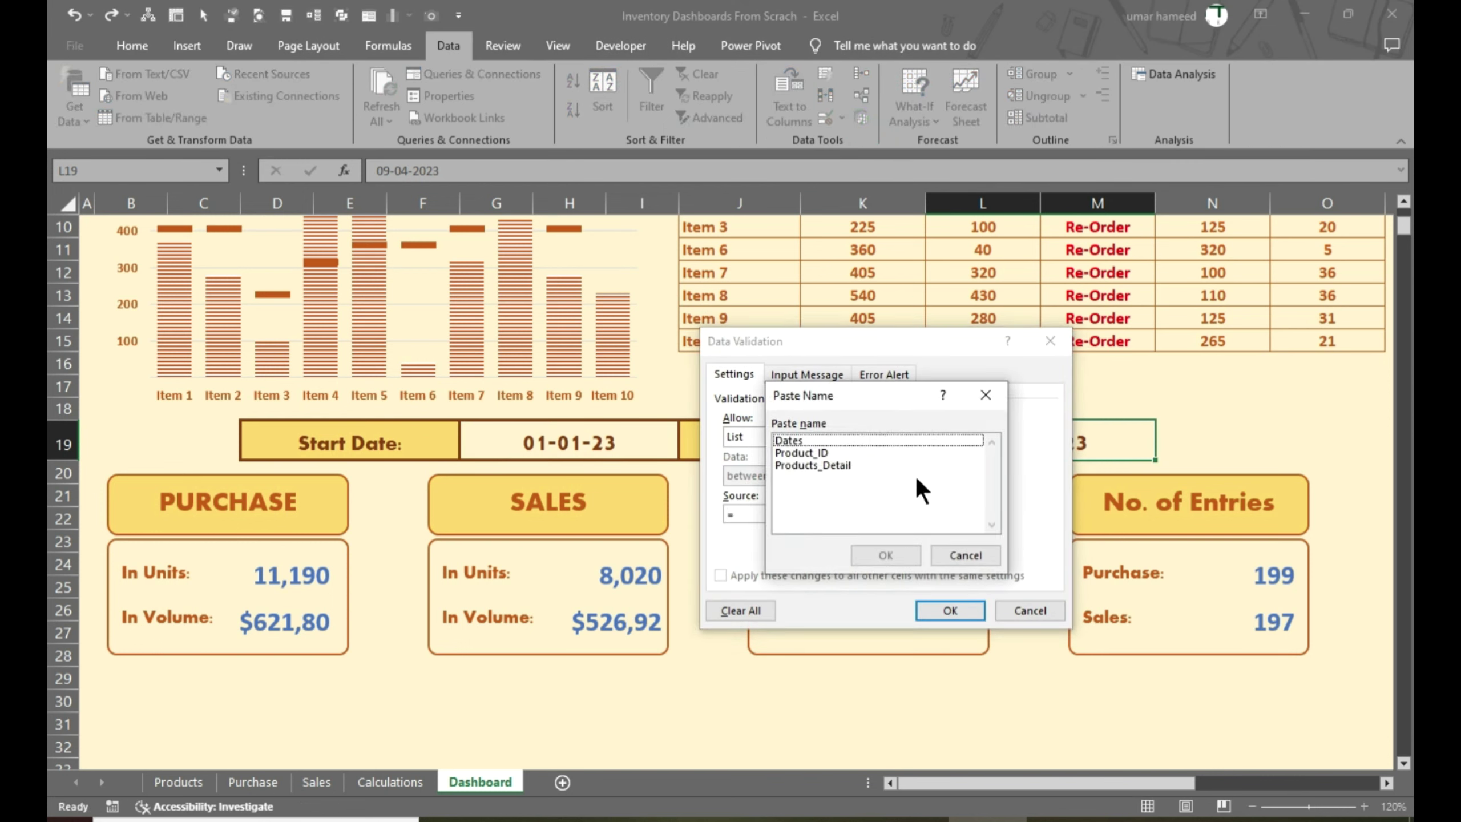
click(828, 440)
click(885, 555)
click(950, 610)
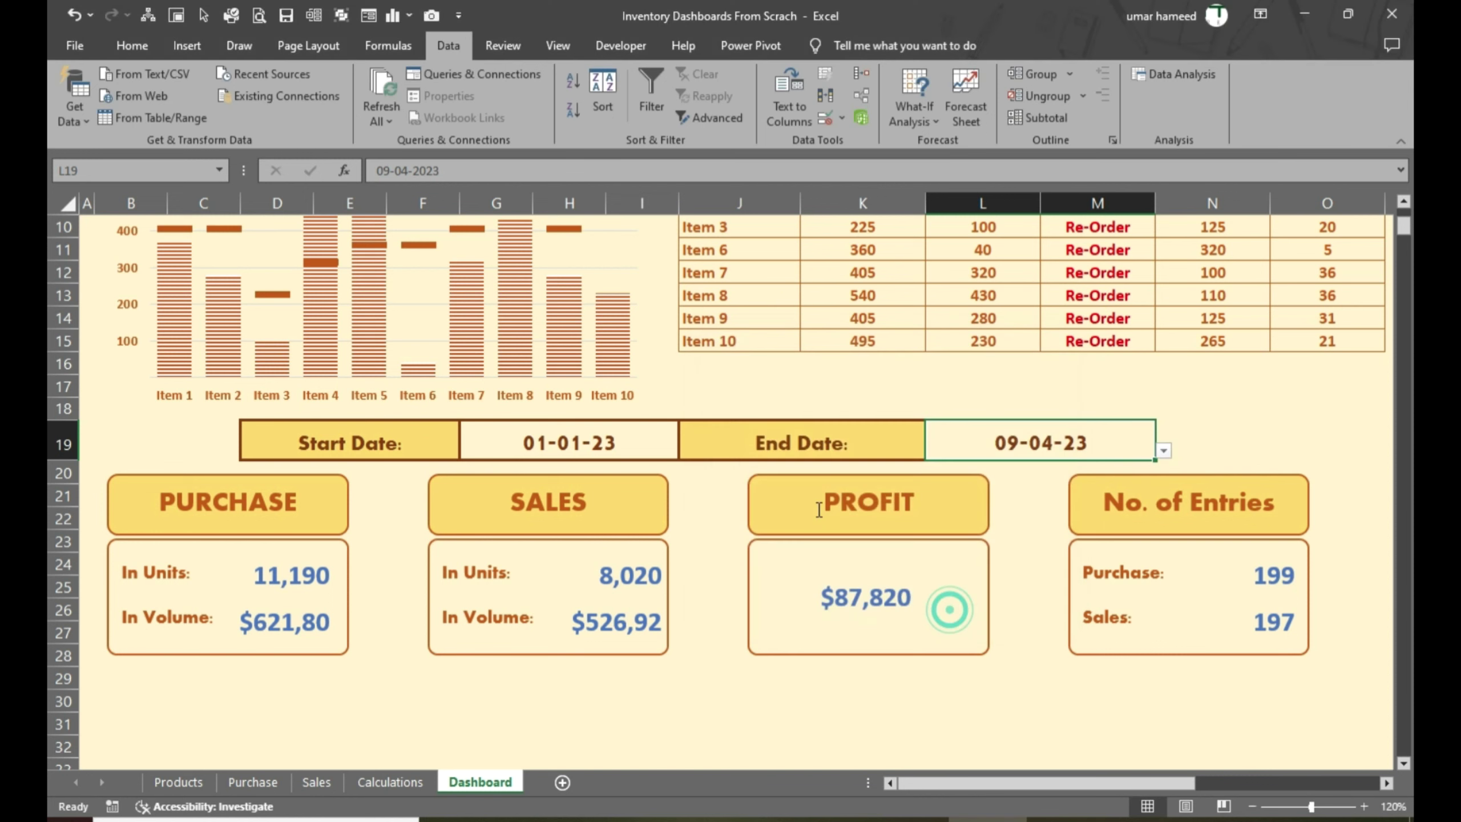
Choose 11-04-23 from the drop-down list of the dashboard's End Date cell
click(801, 716)
click(1147, 448)
click(1162, 450)
mouse_move(1158, 552)
mouse_down()
mouse_move(1158, 484)
mouse_move(1156, 564)
mouse_move(1155, 548)
mouse_up()
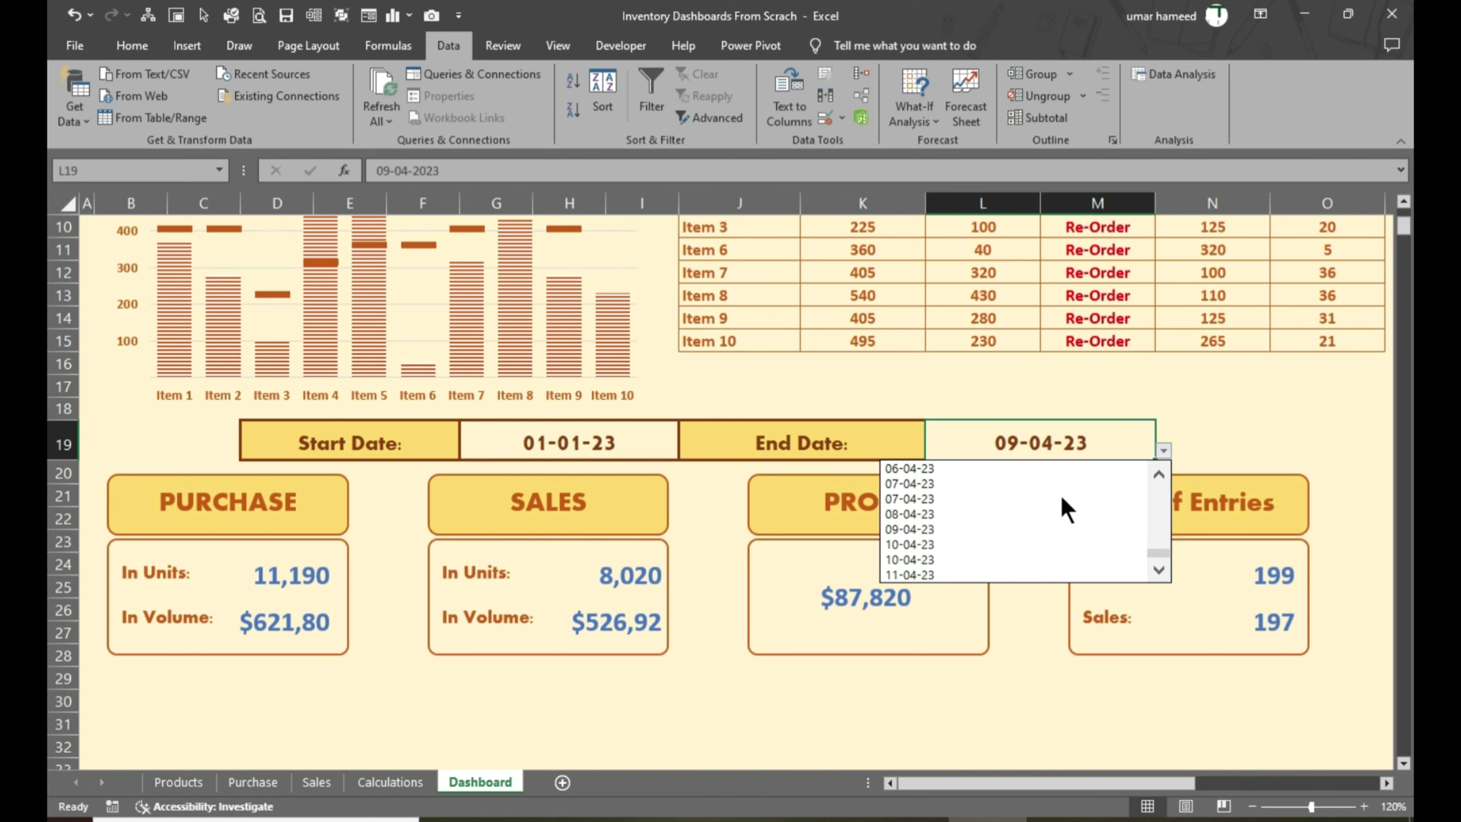
click(1017, 574)
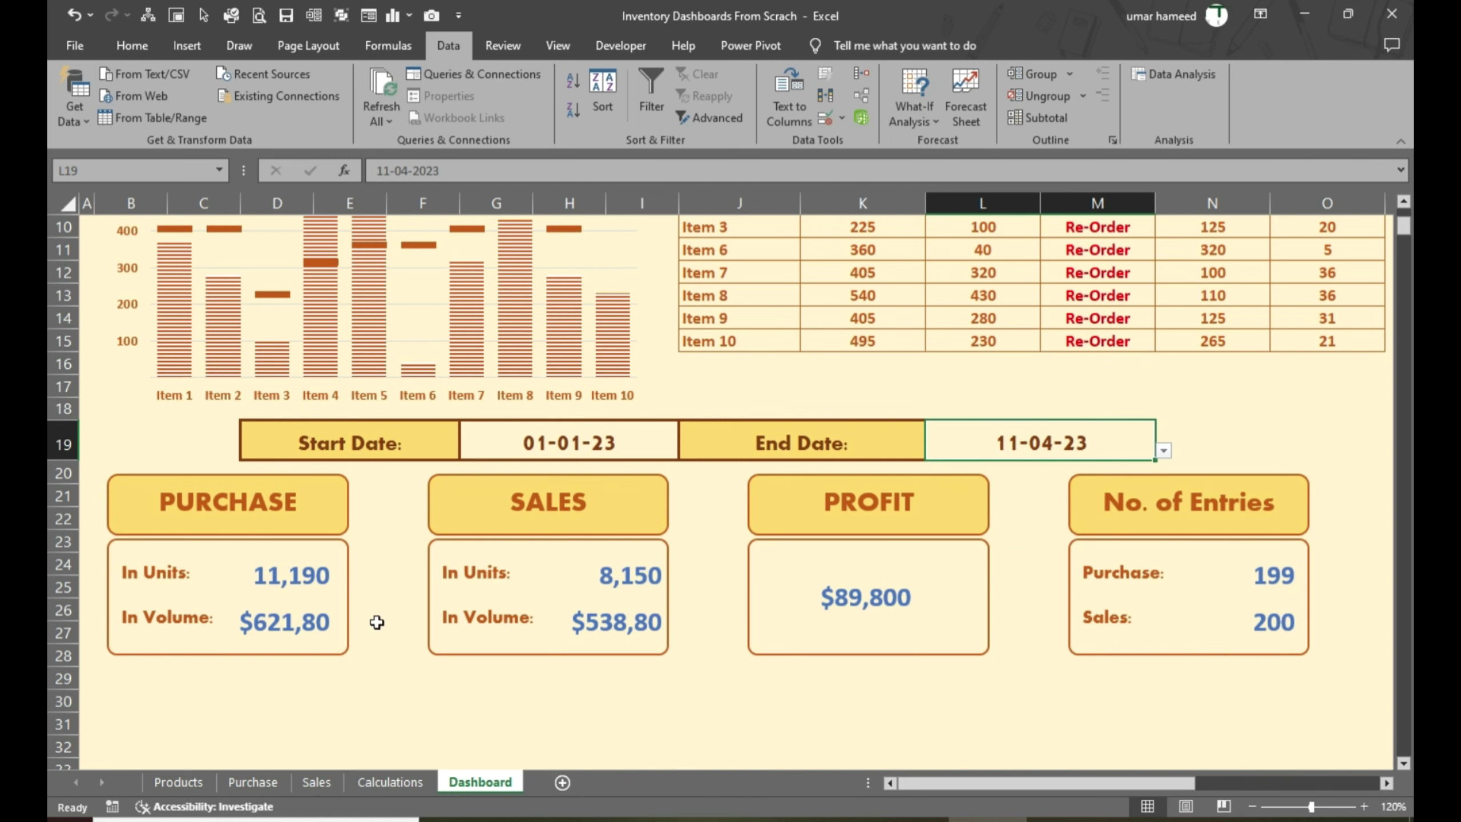
Change the dashboard's Start Date to 01-04-23 from its drop-down list and check the four lower cards
scroll(371, 613, up, 3)
scroll(371, 613, down, 1)
scroll(340, 599, down, 2)
scroll(400, 635, up, 2)
scroll(541, 505, down, 1)
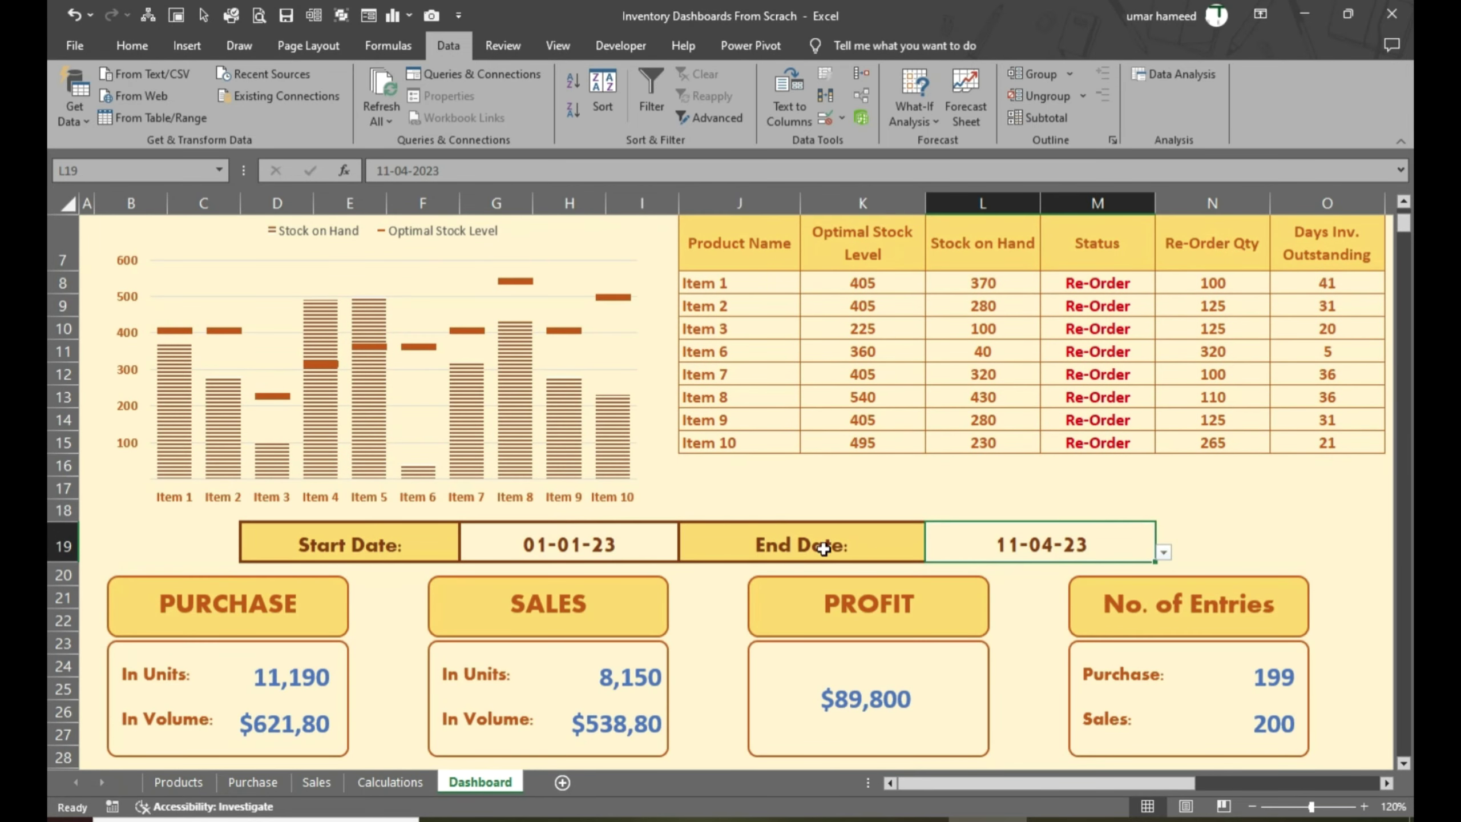
click(668, 552)
click(687, 552)
drag(680, 591, 675, 652)
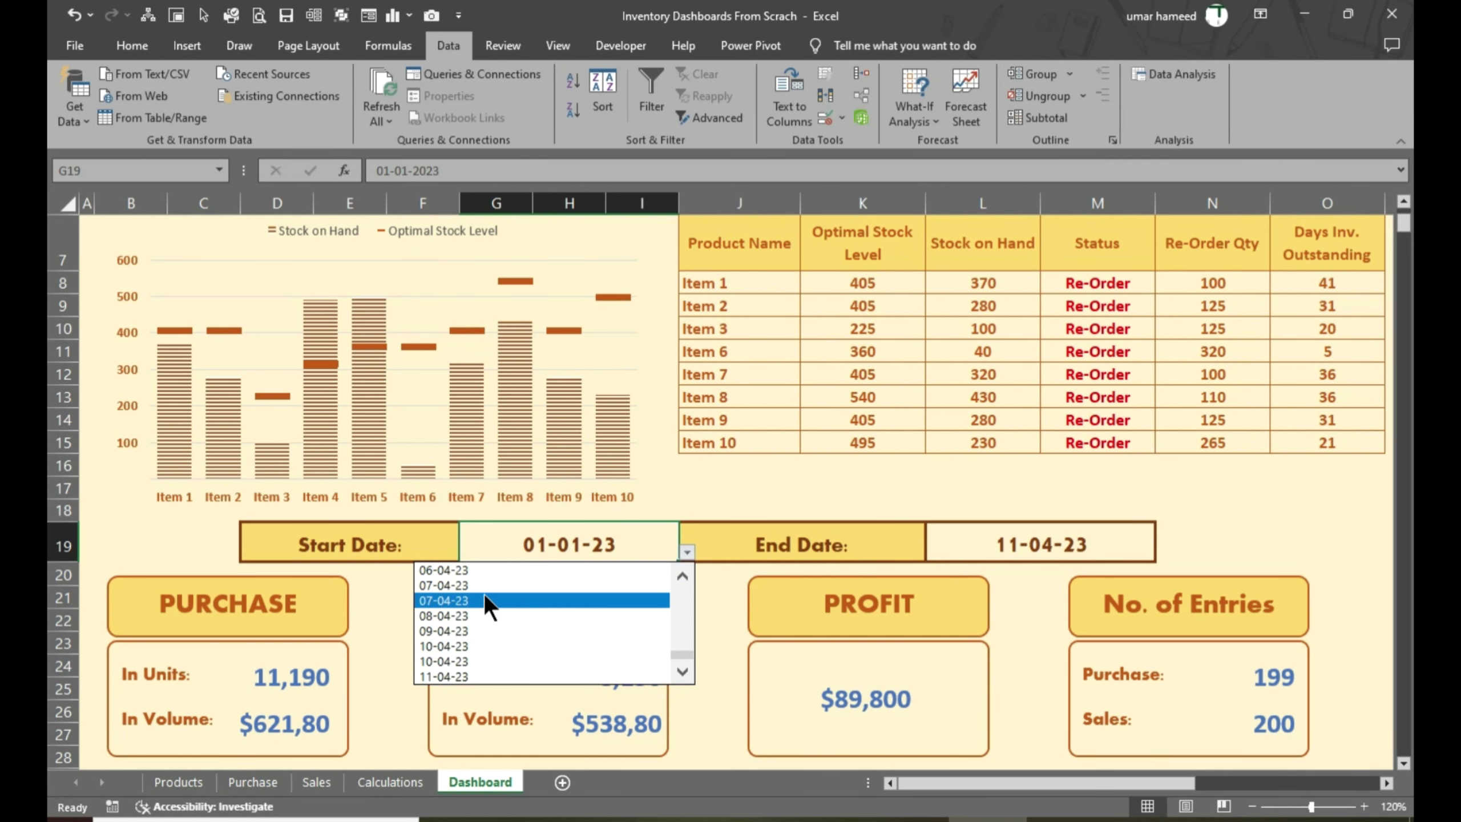
click(682, 575)
click(682, 576)
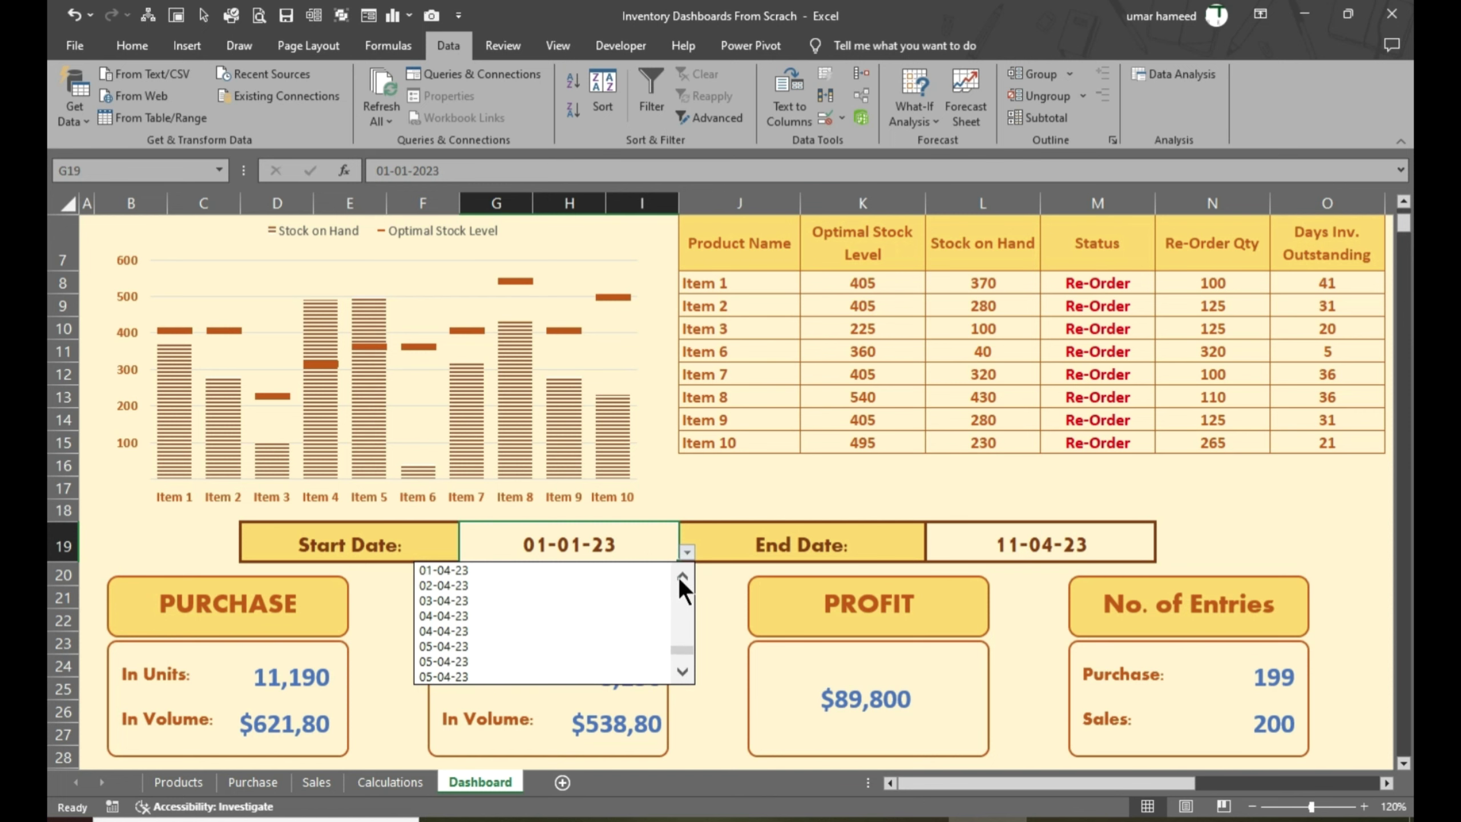
click(488, 569)
scroll(888, 622, down, 2)
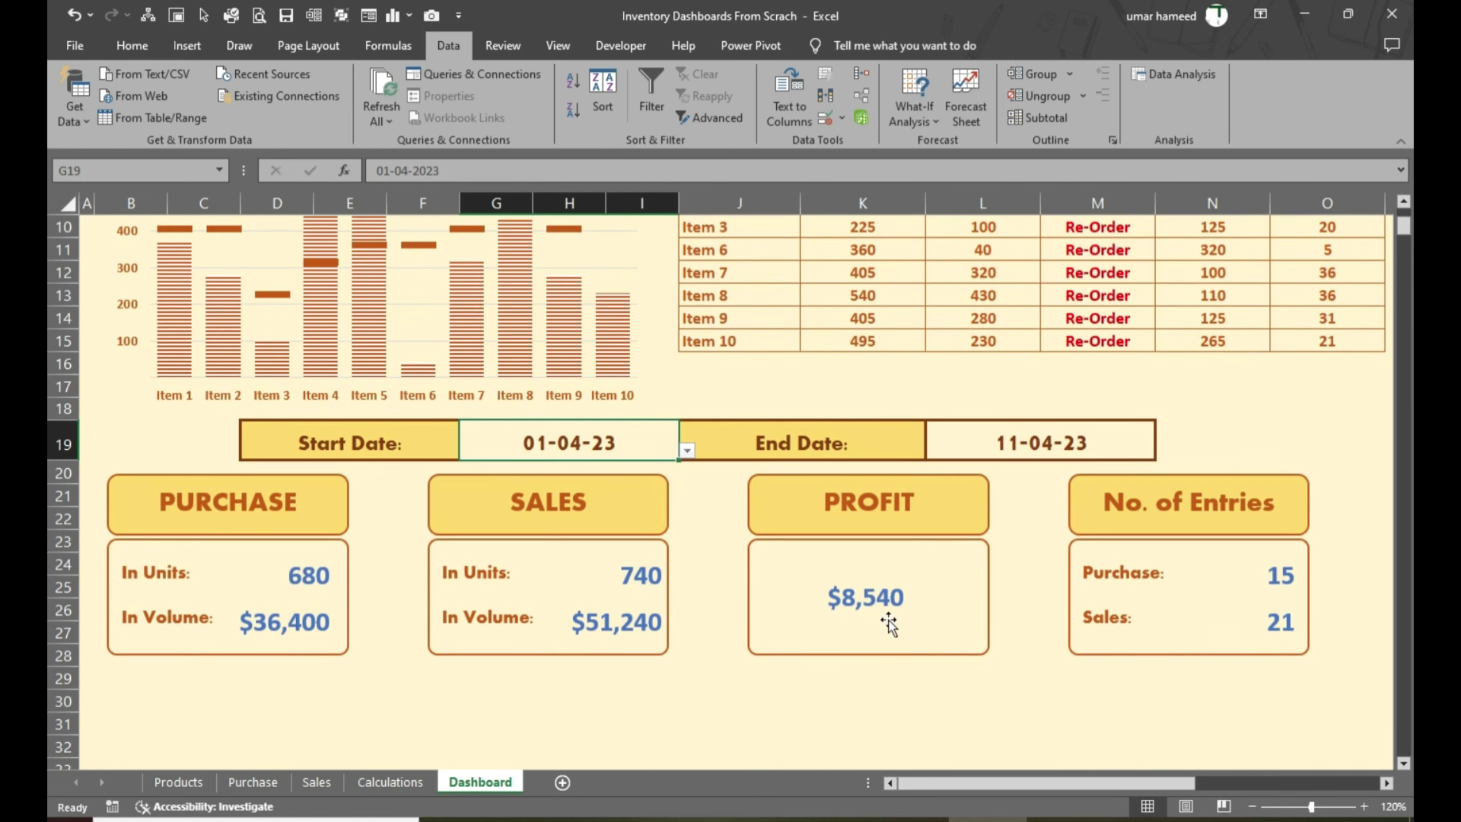
scroll(870, 611, up, 4)
scroll(870, 610, down, 4)
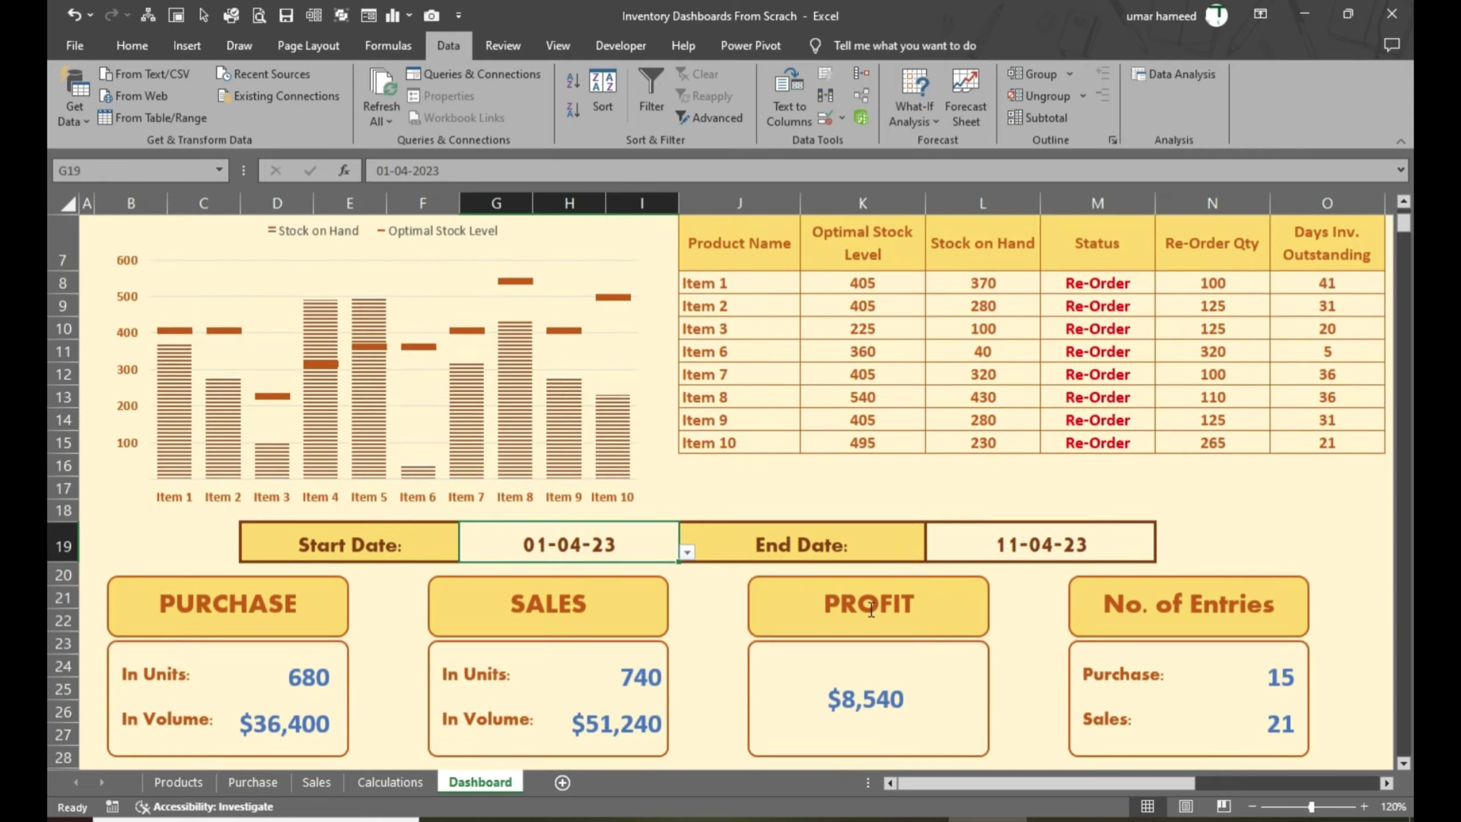
scroll(865, 627, up, 1)
scroll(865, 627, up, 3)
scroll(747, 575, down, 4)
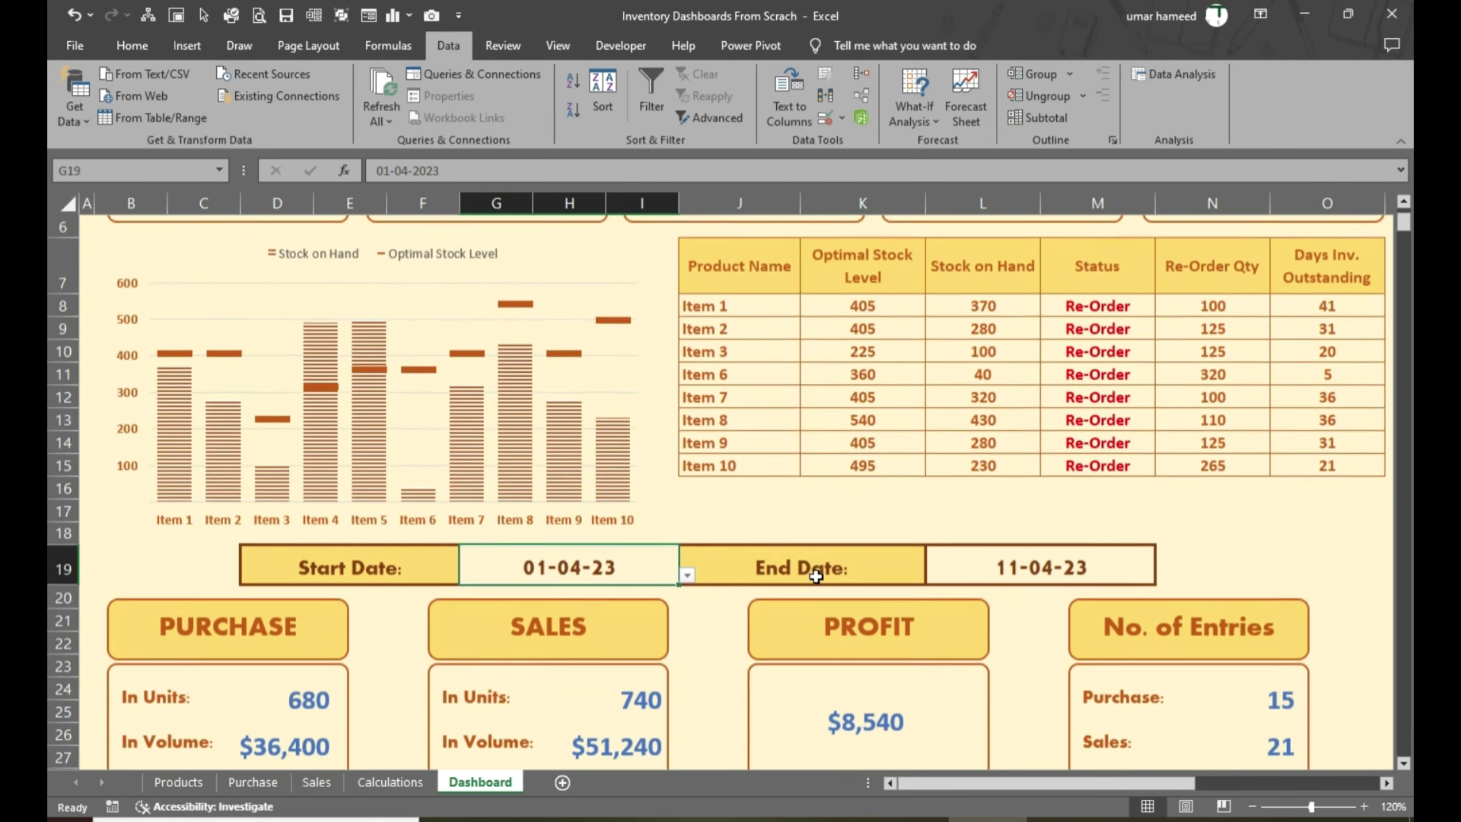
click(652, 705)
scroll(726, 628, up, 1)
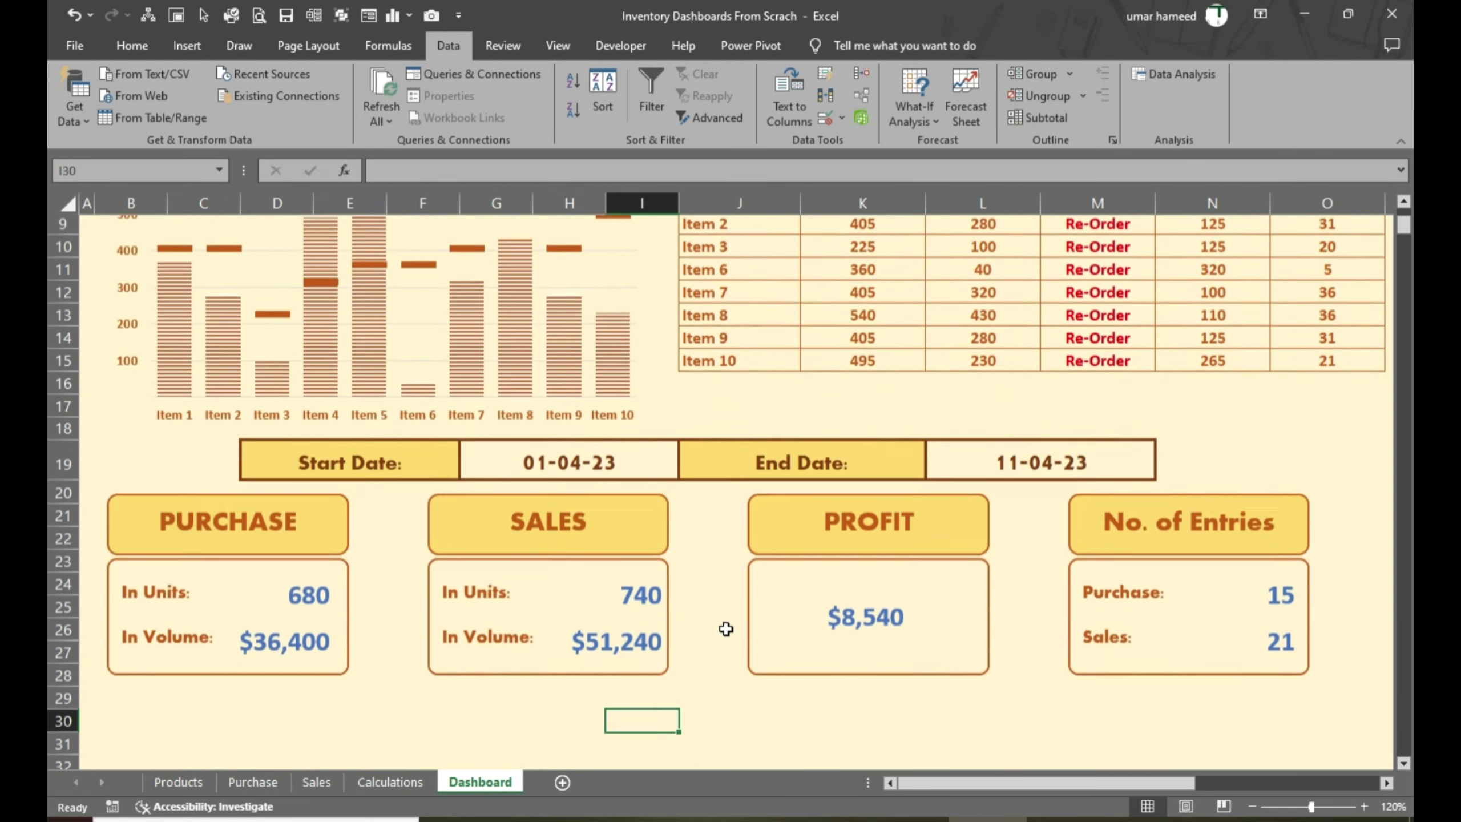
scroll(716, 621, down, 2)
Insert a 2-D clustered column chart from the Product Name, Purchased Units and Sold Units columns in rows 31 to 41 of the Calculations sheet
click(386, 783)
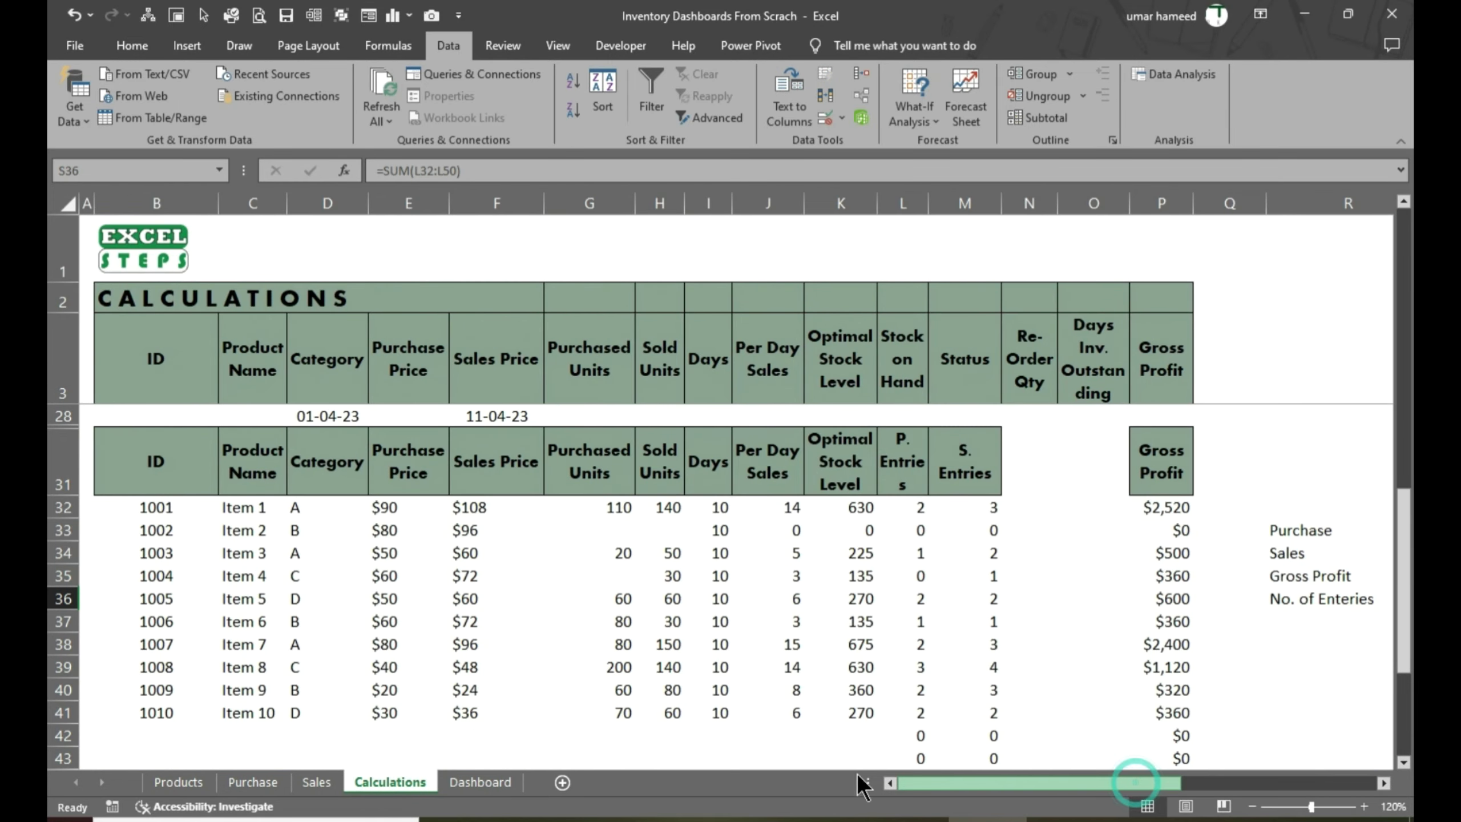
drag(253, 460, 252, 709)
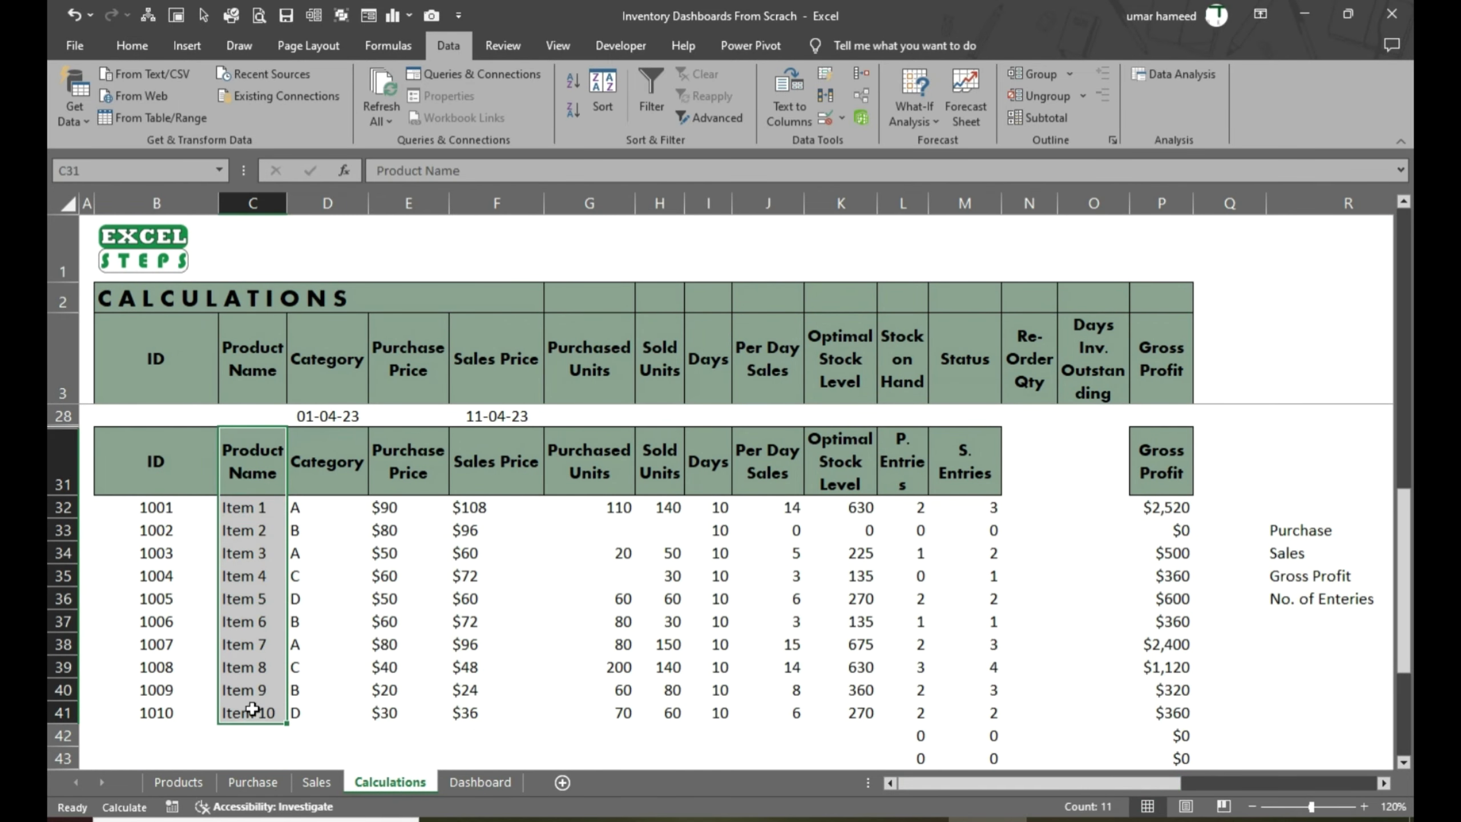
drag(611, 472, 621, 712)
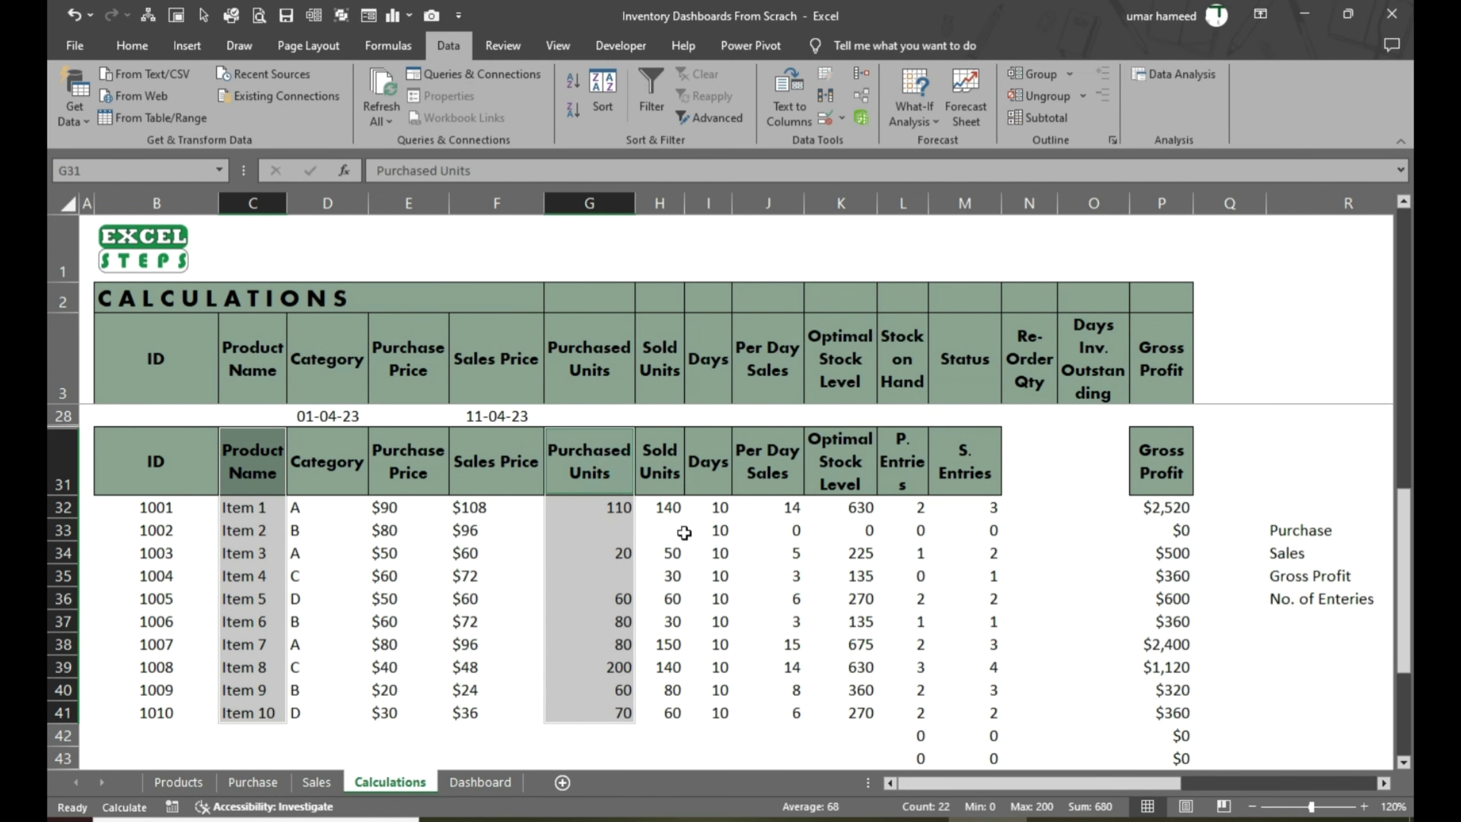
drag(671, 465, 671, 712)
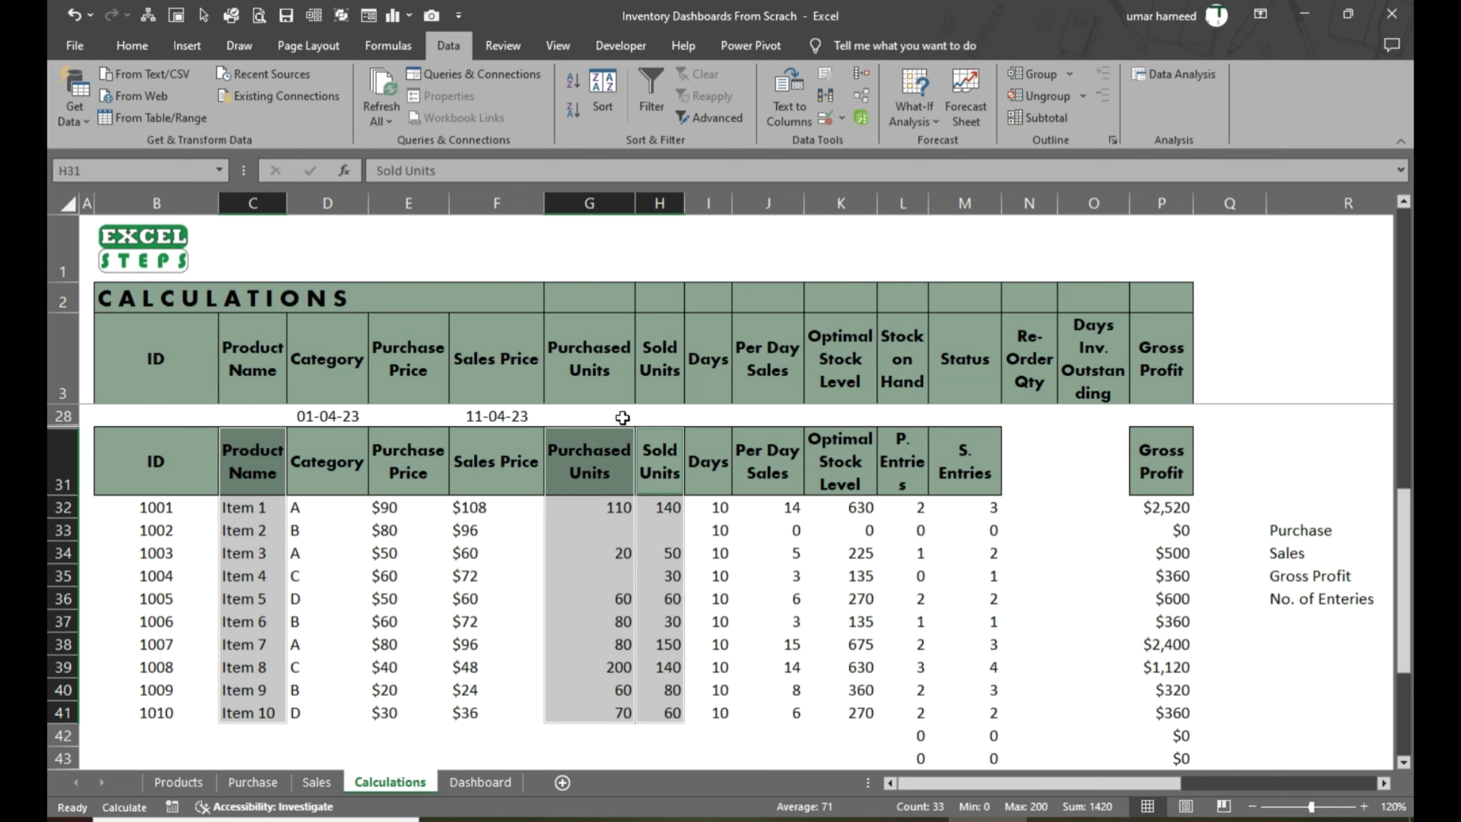
click(178, 50)
click(600, 72)
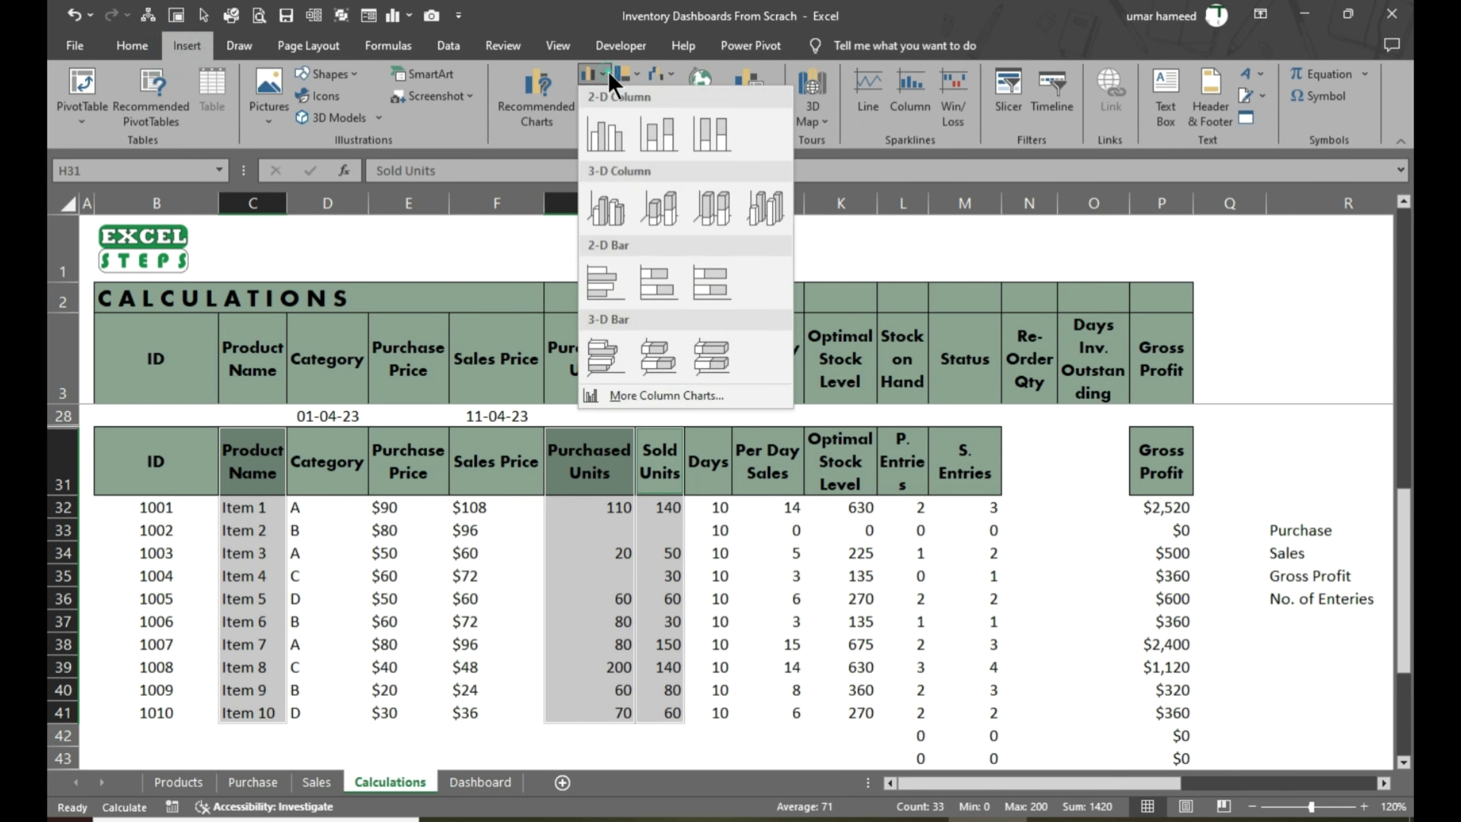
click(603, 131)
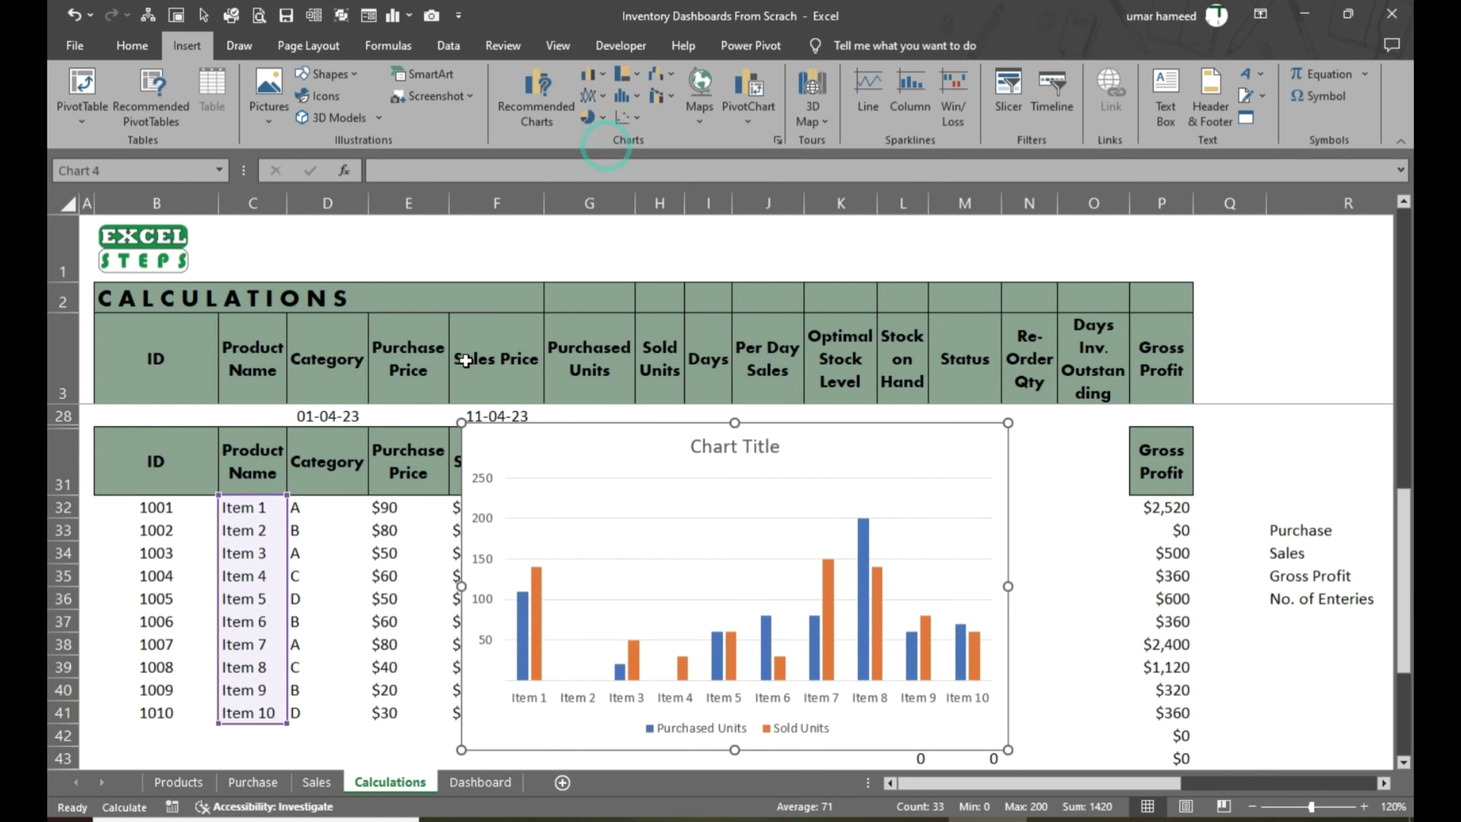
Move the new column chart to the Dashboard sheet and position it beneath the PURCHASE and SALES cards, aligned with the PURCHASE card's outer edge
drag(622, 424, 505, 425)
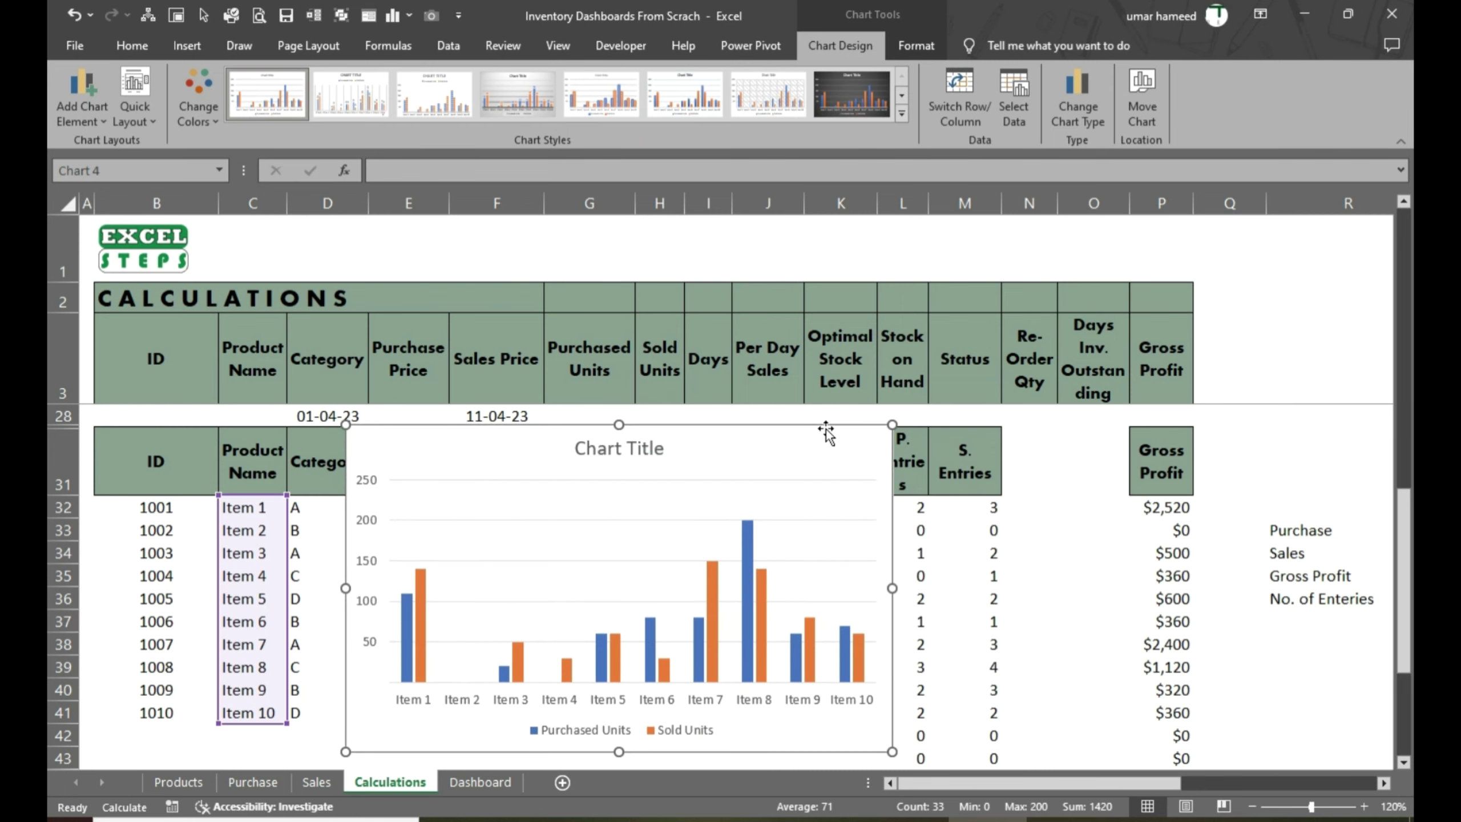
key(ctrl+x)
click(480, 781)
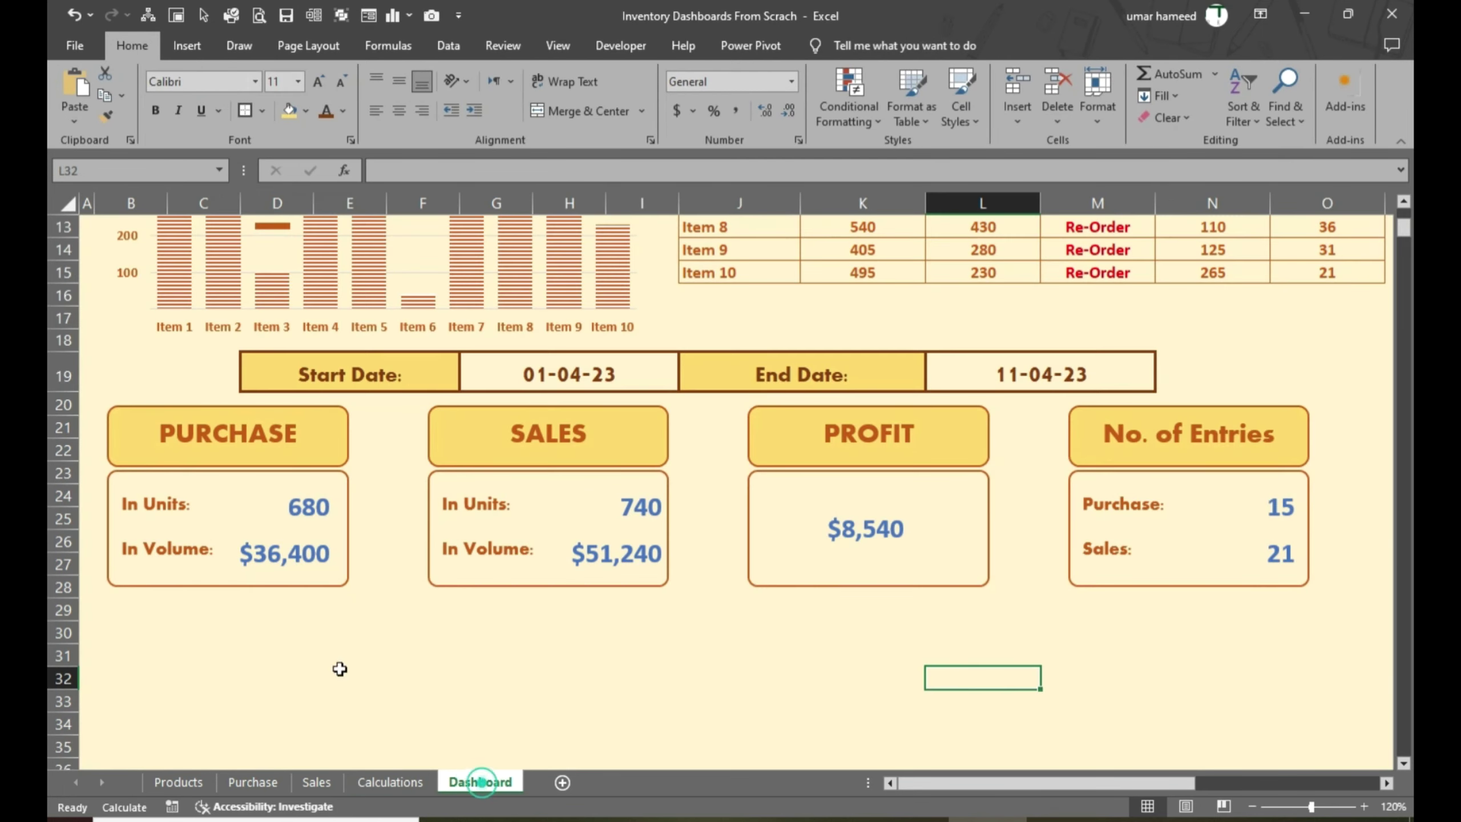
click(202, 630)
key(ctrl+v)
scroll(277, 633, down, 1)
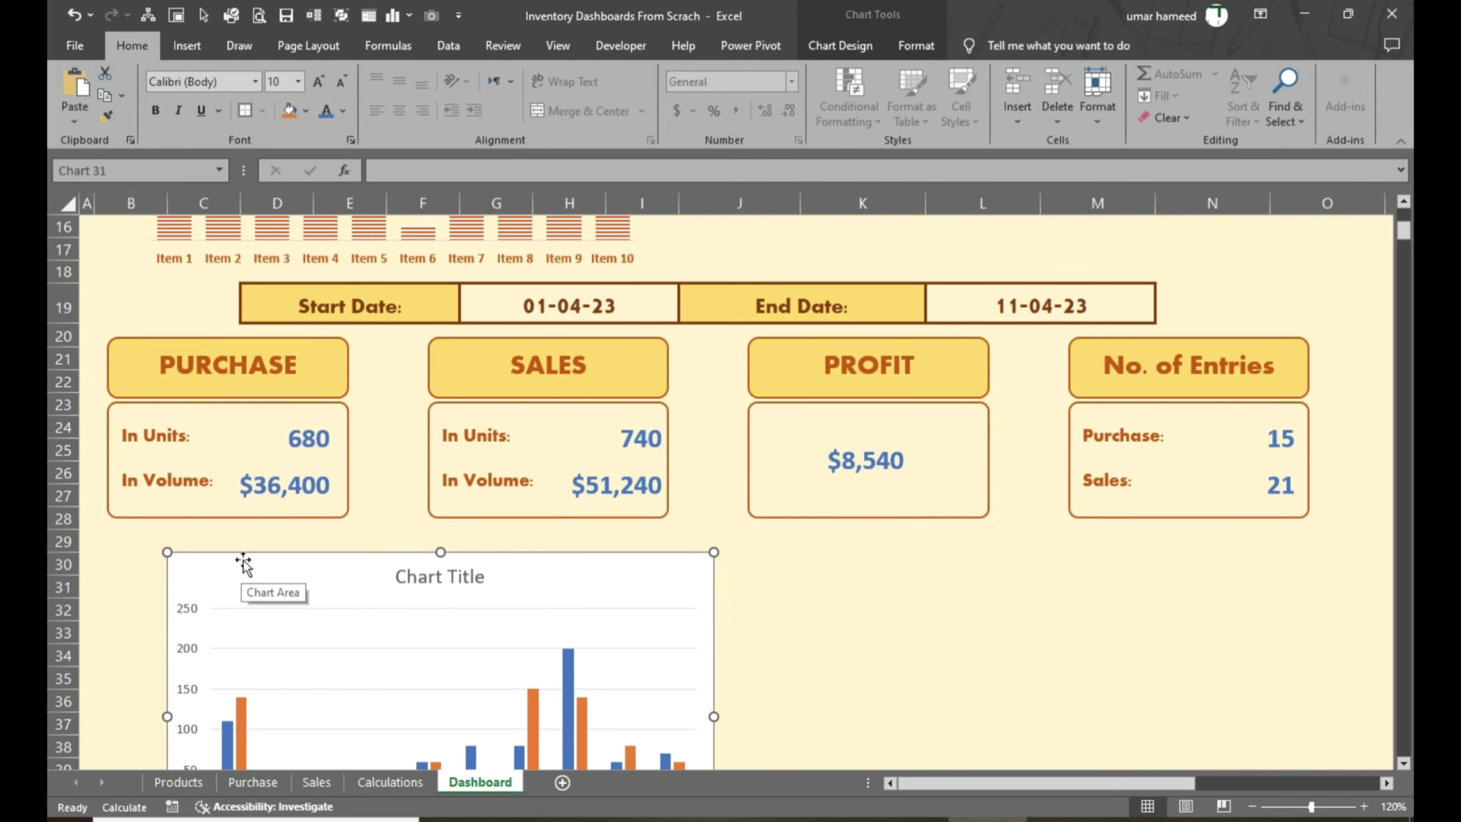
scroll(243, 564, up, 2)
drag(241, 683, 186, 672)
scroll(189, 675, down, 4)
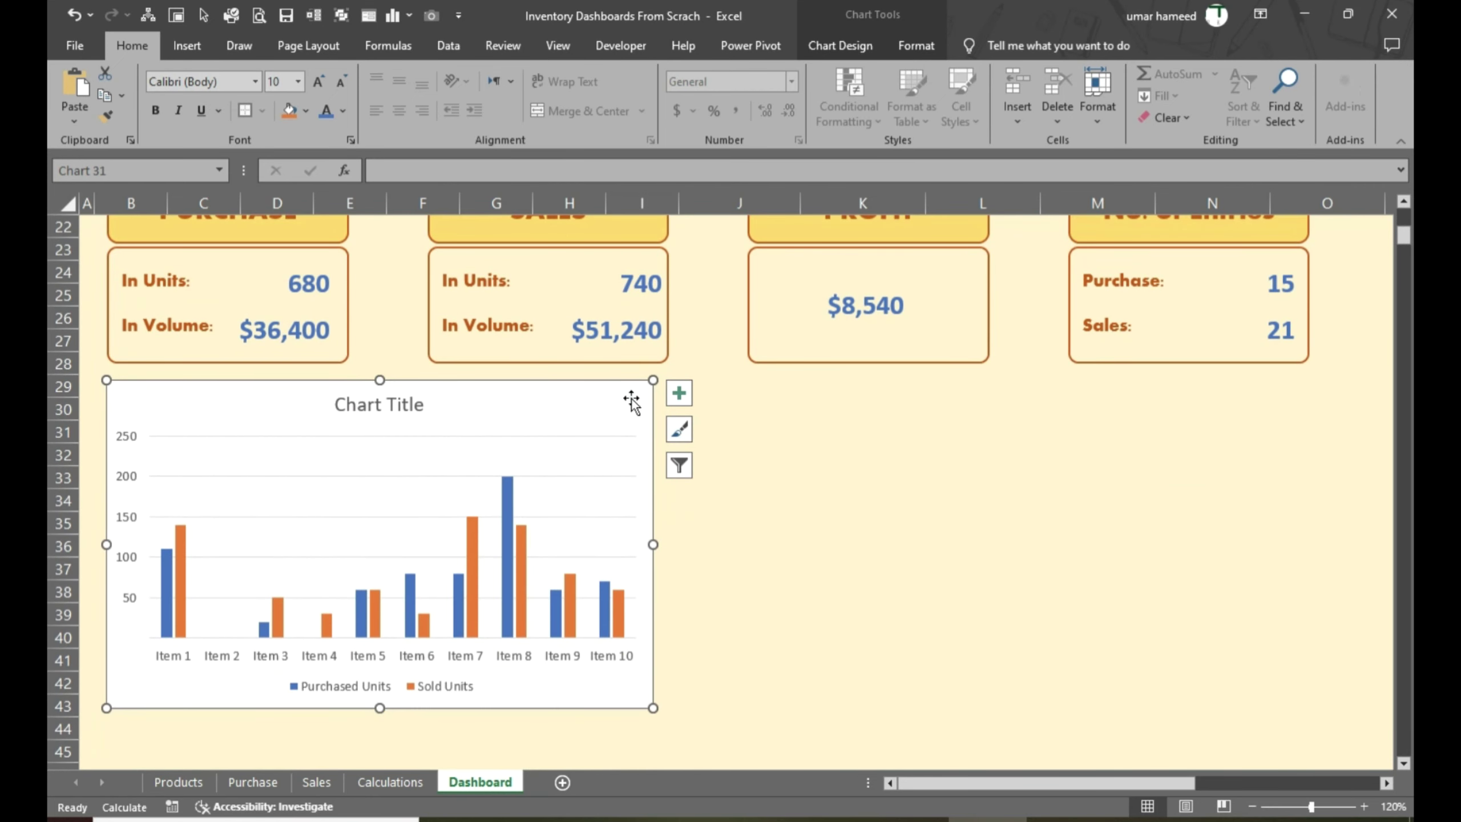
Give the purchased and sold units chart no fill and no border line, and delete its title
right_click(631, 401)
click(690, 773)
click(1185, 352)
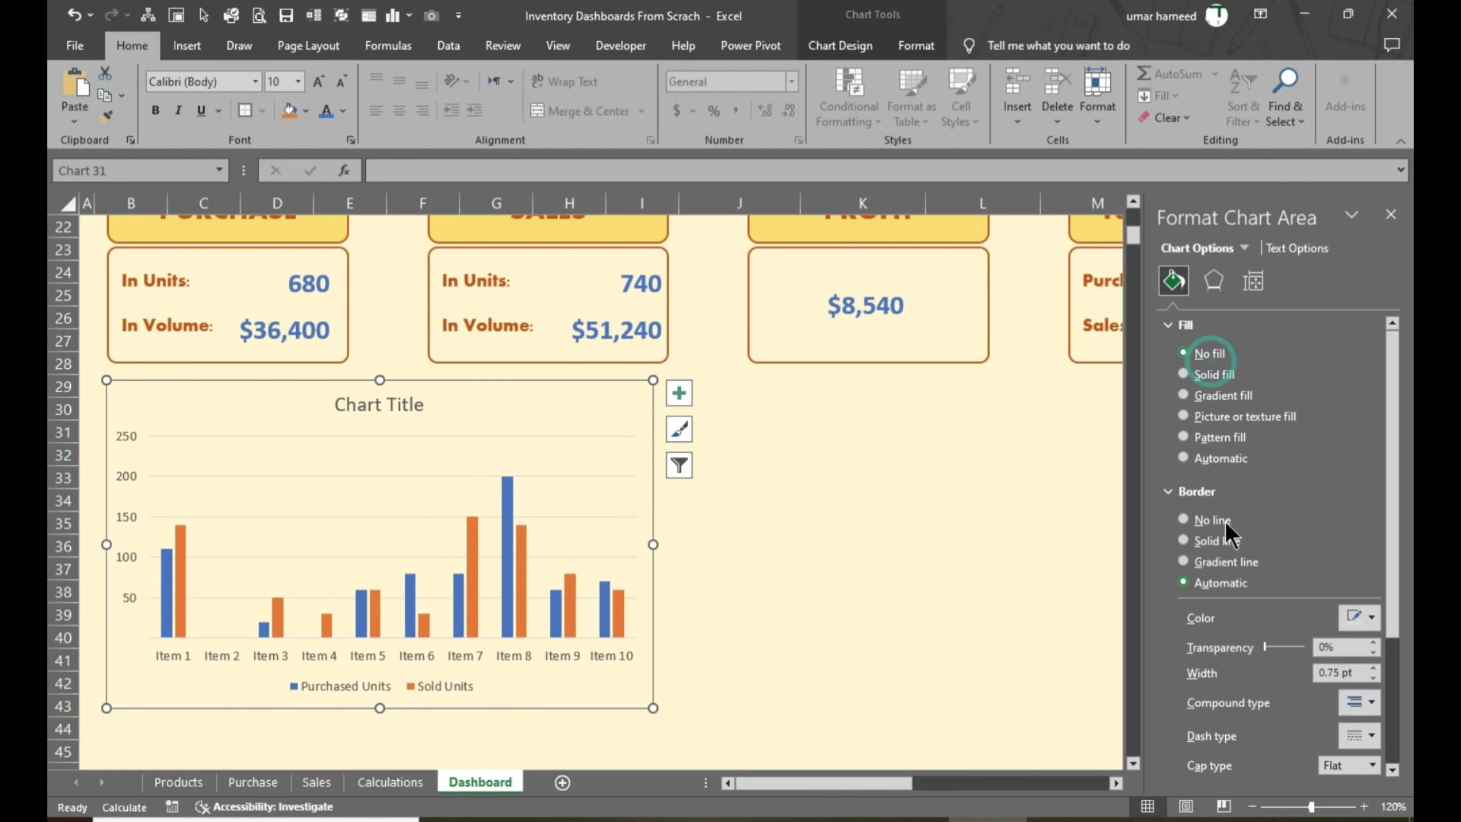
click(1214, 519)
click(381, 406)
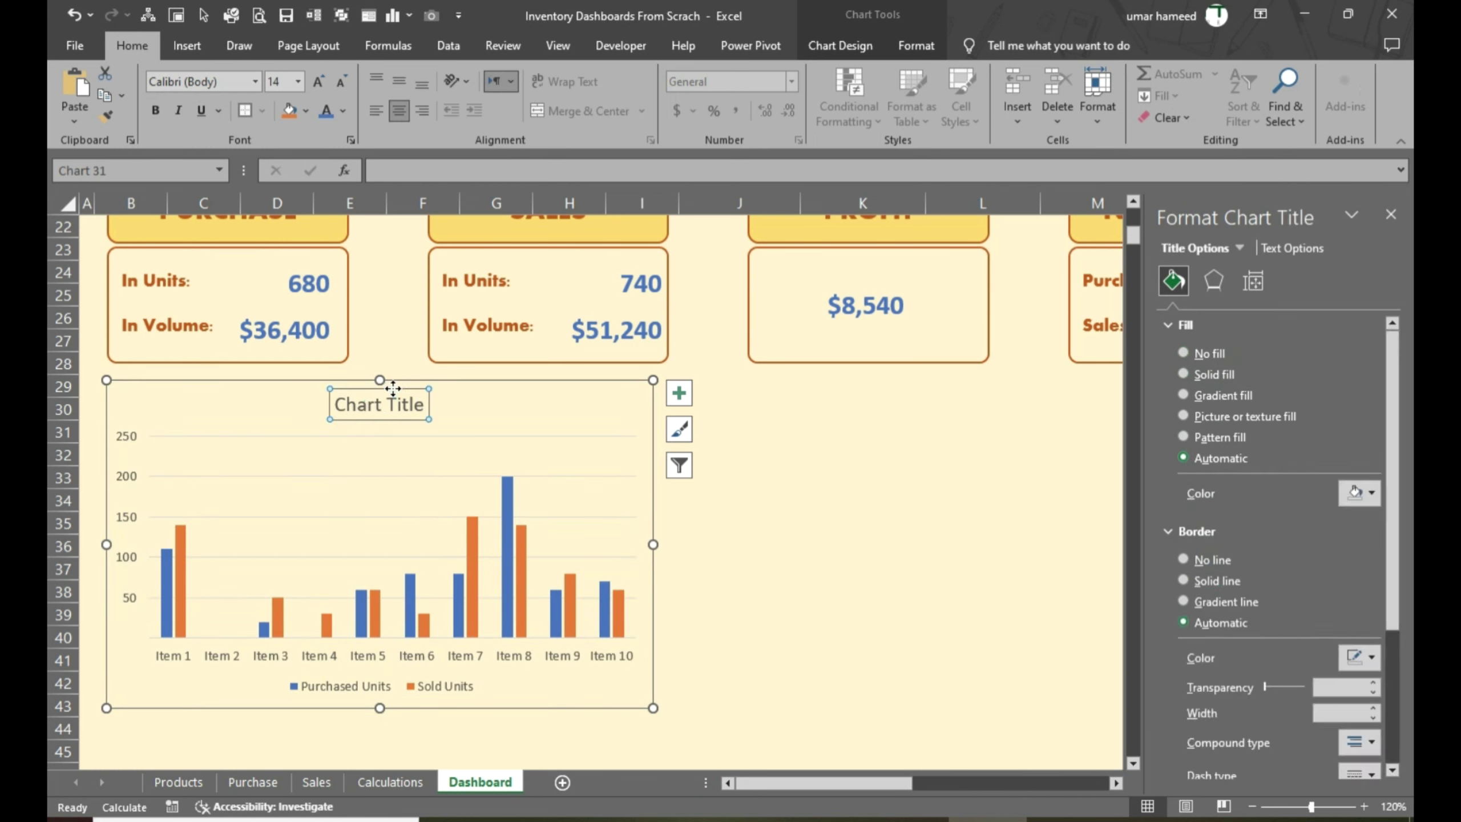
key(Delete)
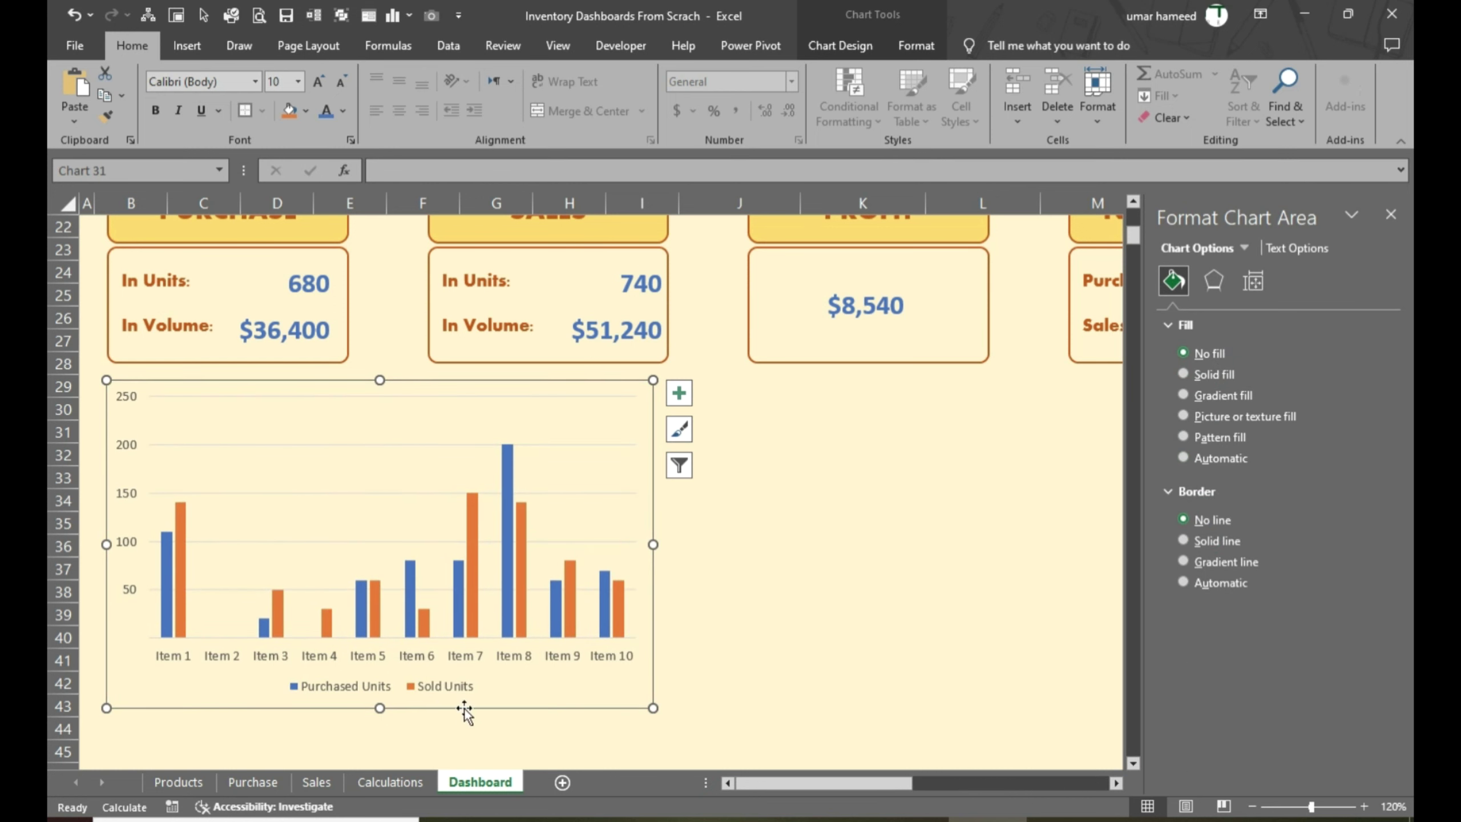
Place the chart's legend at the top and set the columns' gap width to 52%
right_click(457, 697)
click(550, 687)
click(1185, 372)
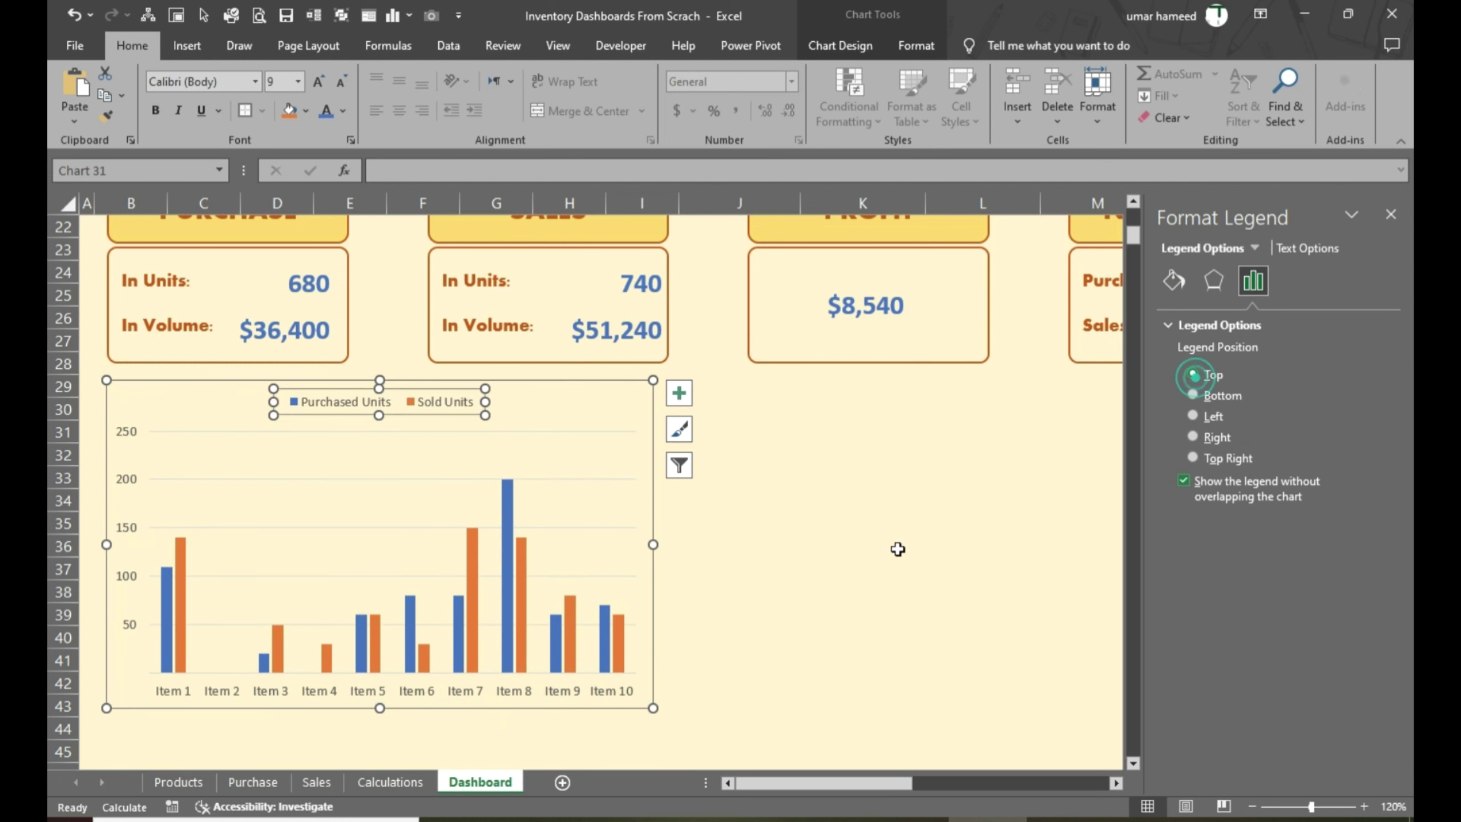
click(908, 568)
click(523, 588)
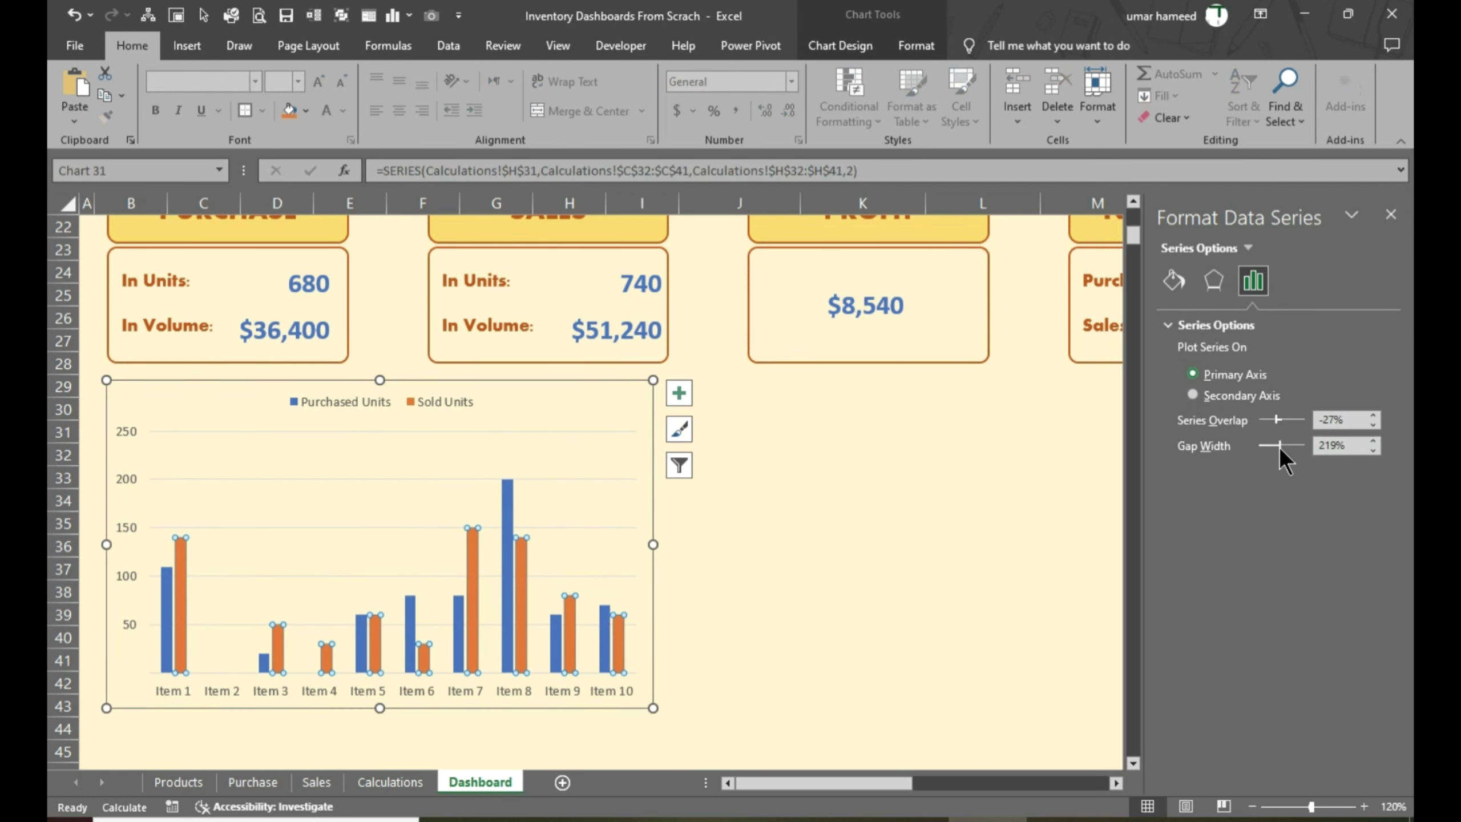
drag(1269, 447, 1263, 447)
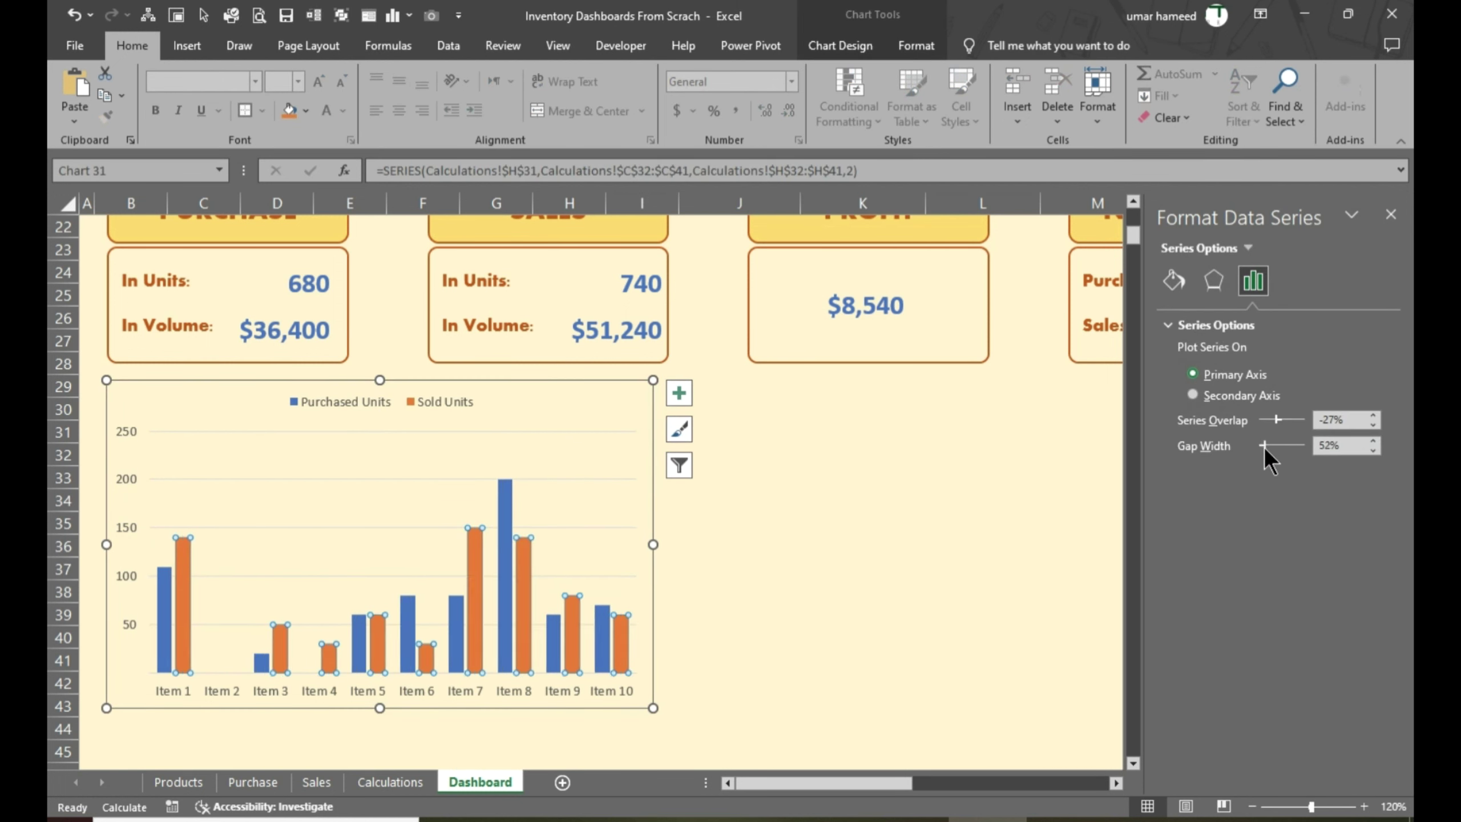
Fill the Purchased Units columns of the chart with a solid dark orange theme color
scroll(439, 611, up, 1)
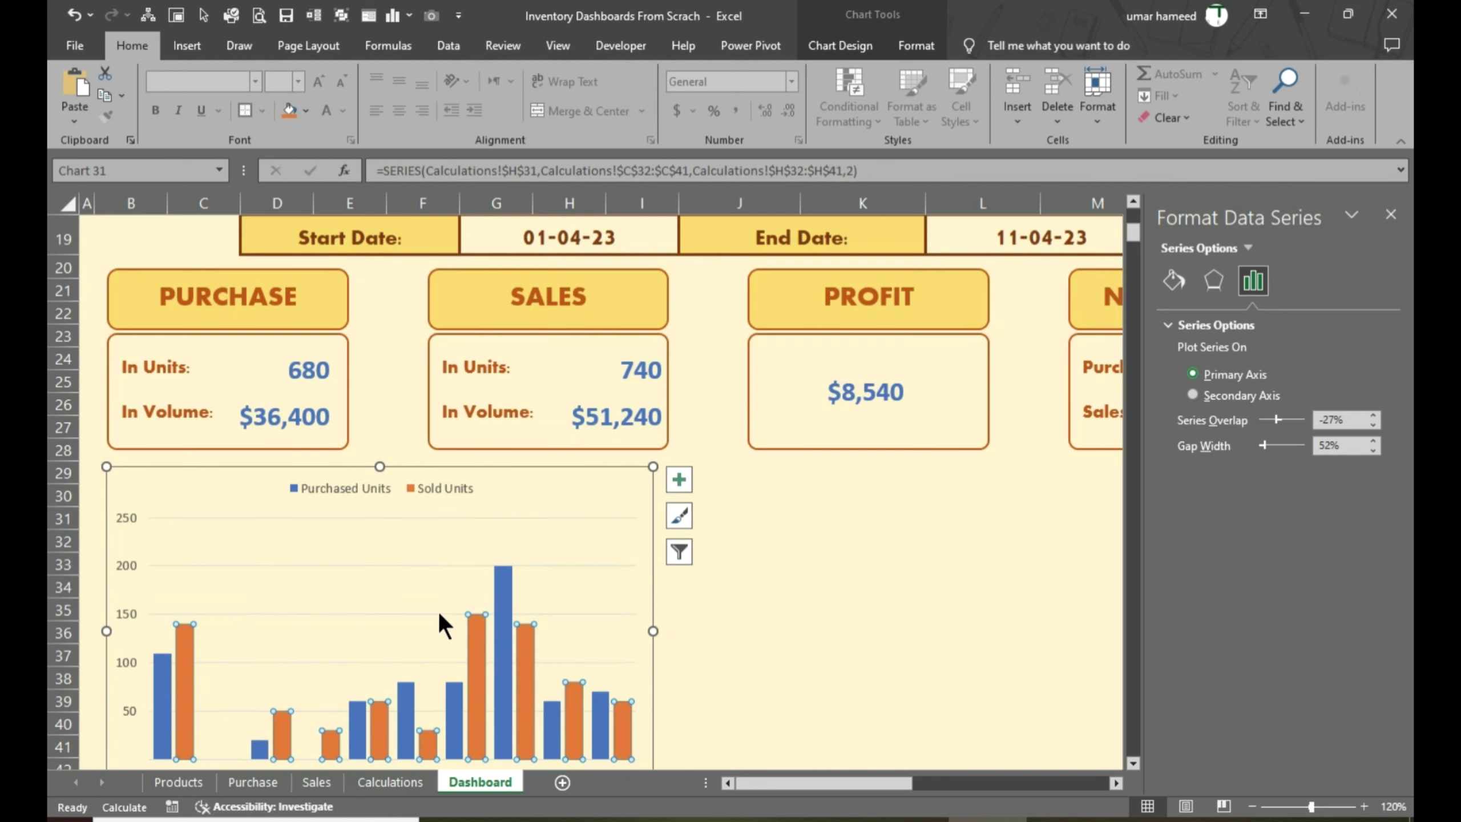
click(160, 684)
right_click(161, 684)
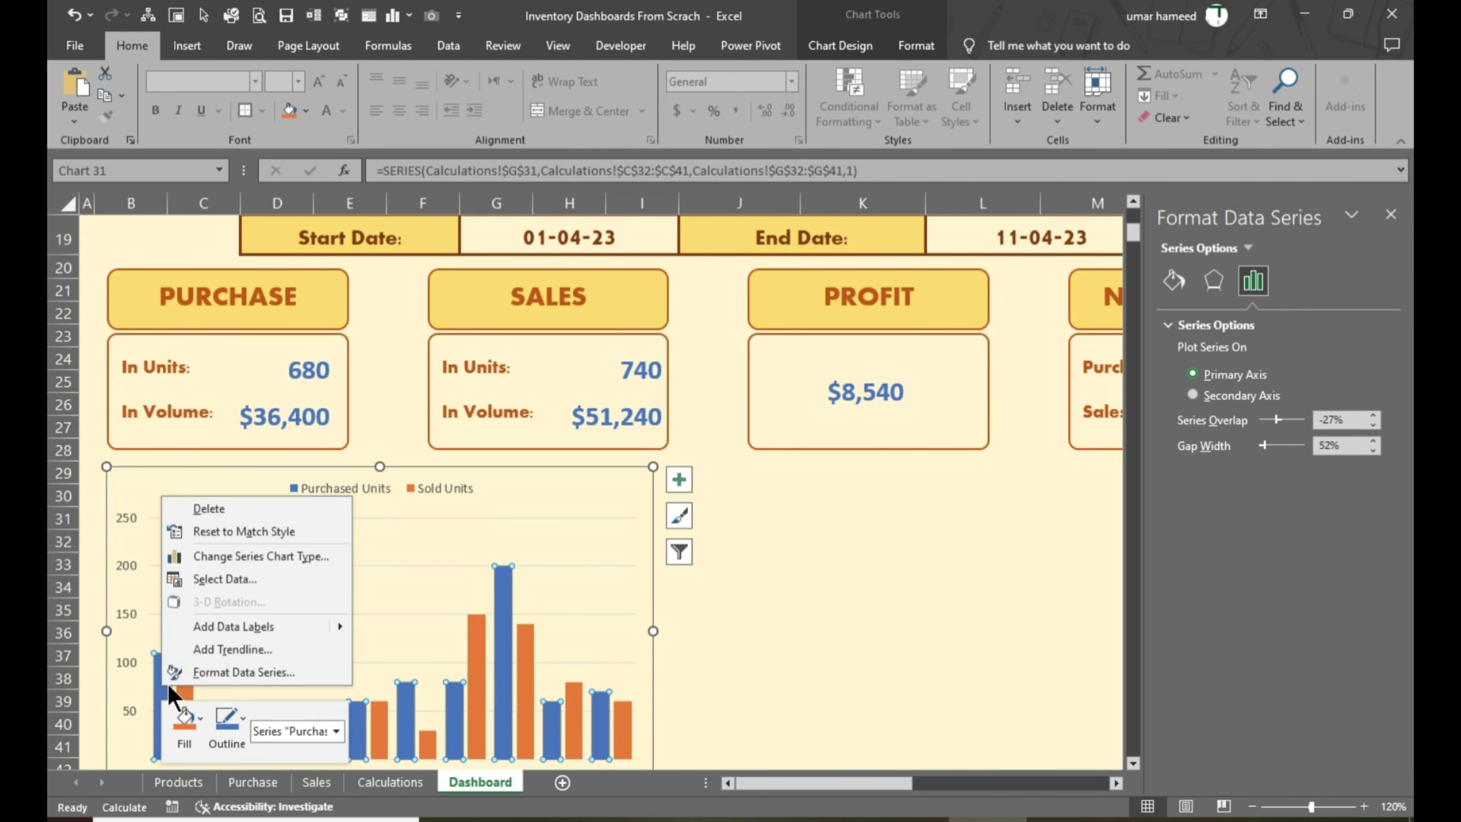
click(249, 670)
click(1371, 517)
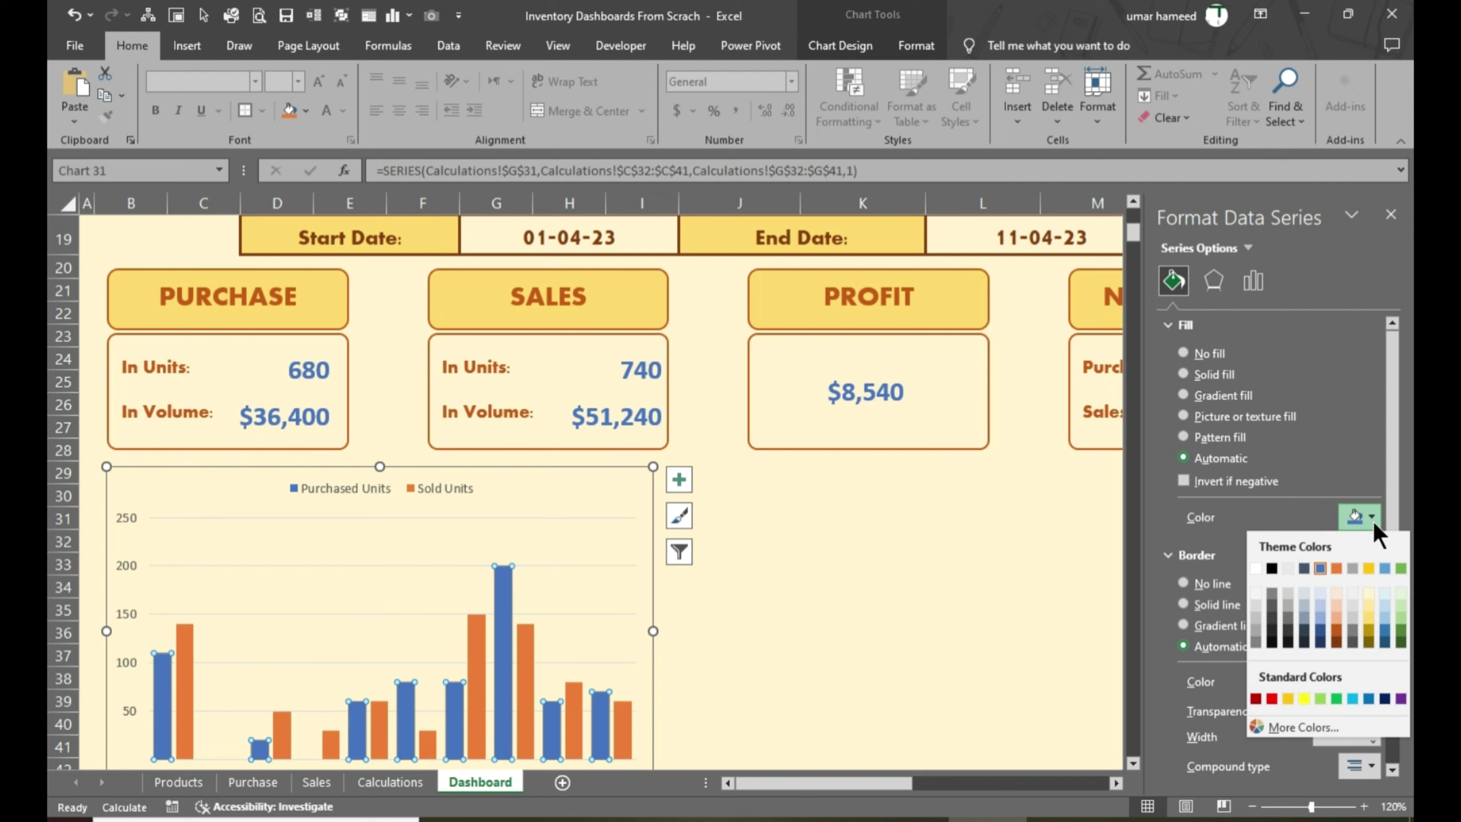
click(1333, 626)
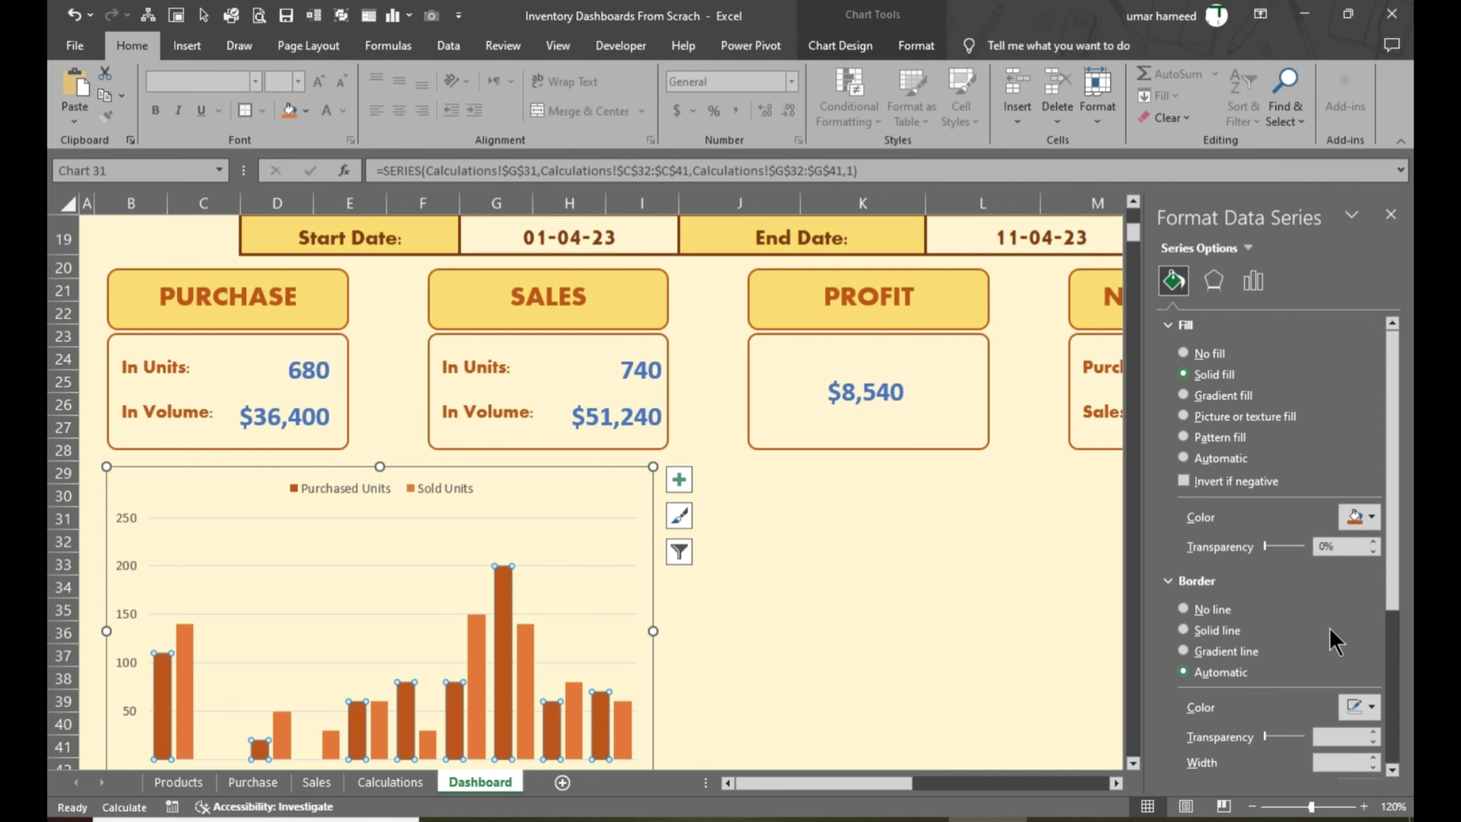
Fill the Sold Units columns of the chart with a lighter orange theme color
click(187, 694)
click(1374, 518)
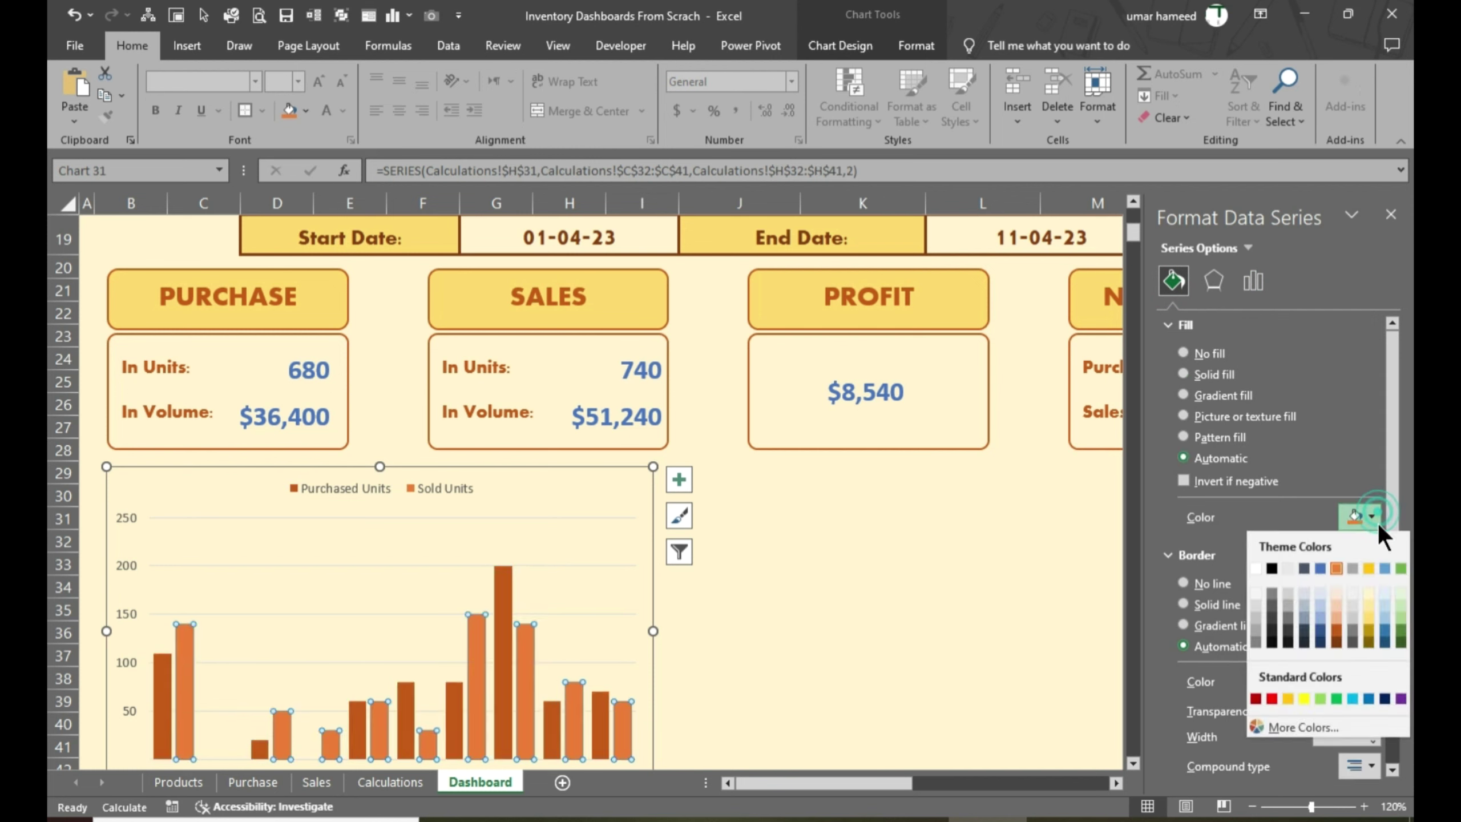
click(1337, 614)
click(968, 595)
scroll(265, 543, down, 2)
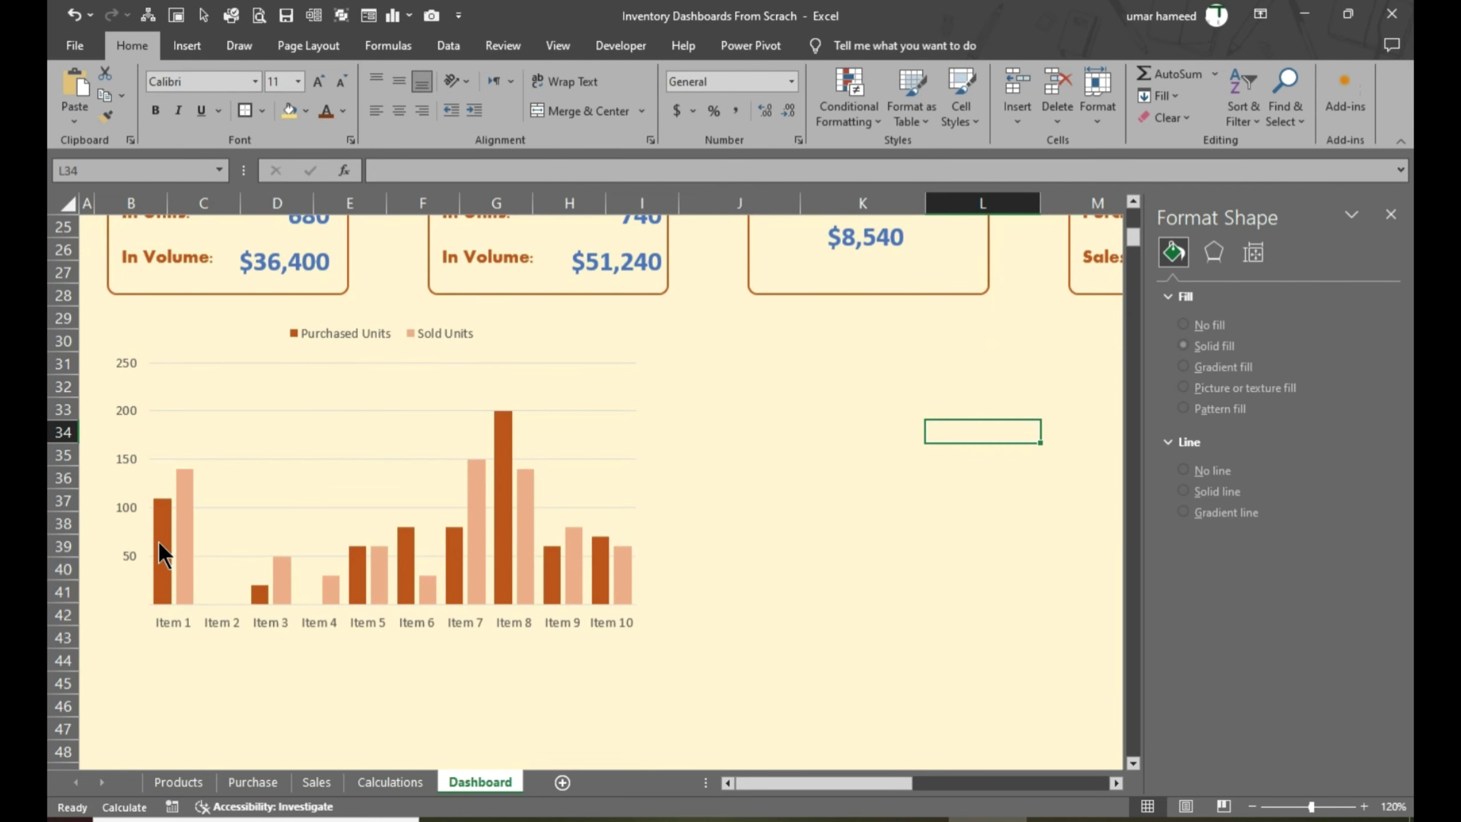
Change the dashboard's Start Date to 01-01-23 from its drop-down list
scroll(667, 547, up, 3)
click(661, 307)
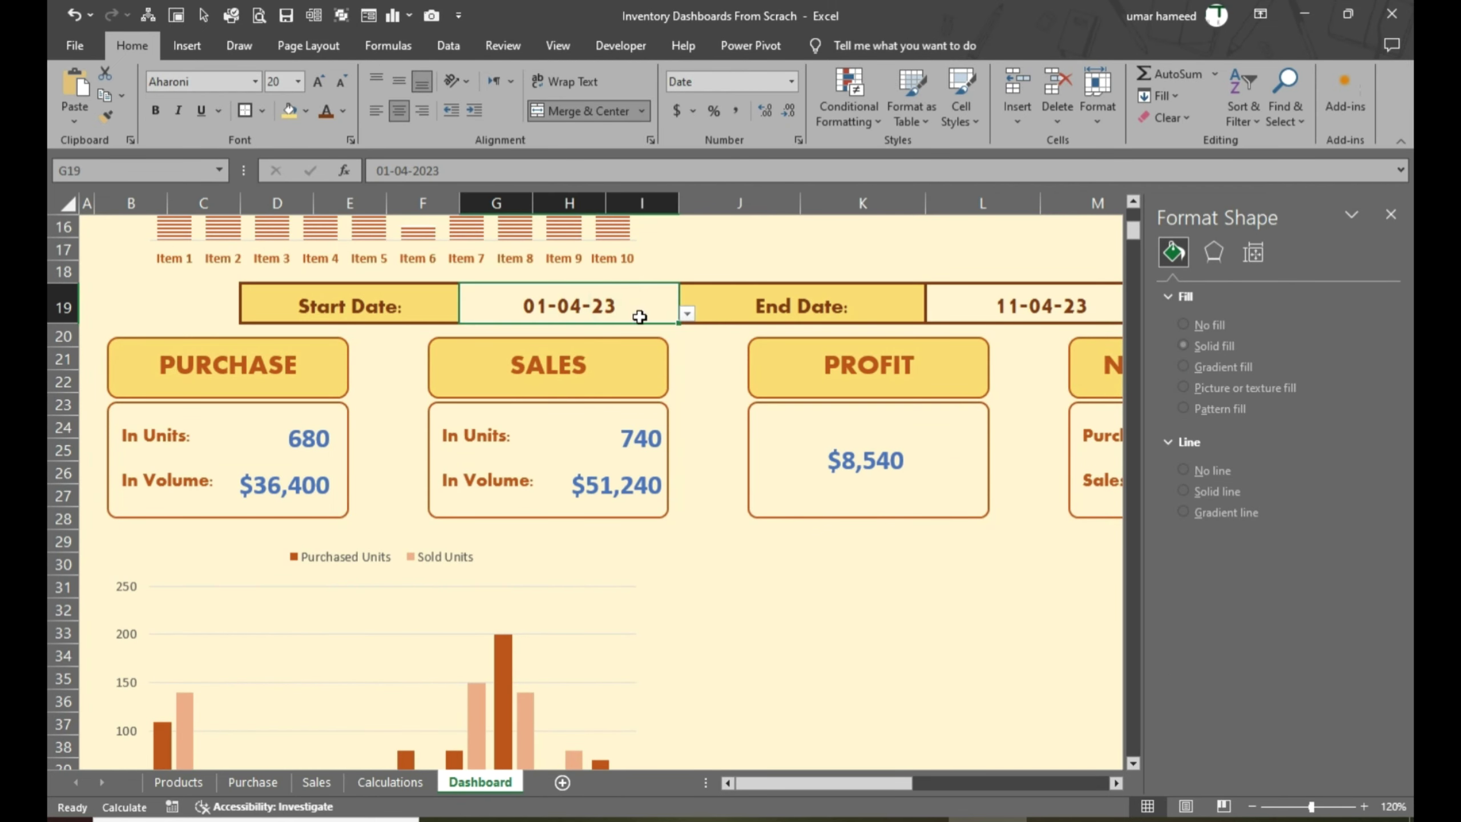
click(686, 313)
drag(684, 413, 681, 371)
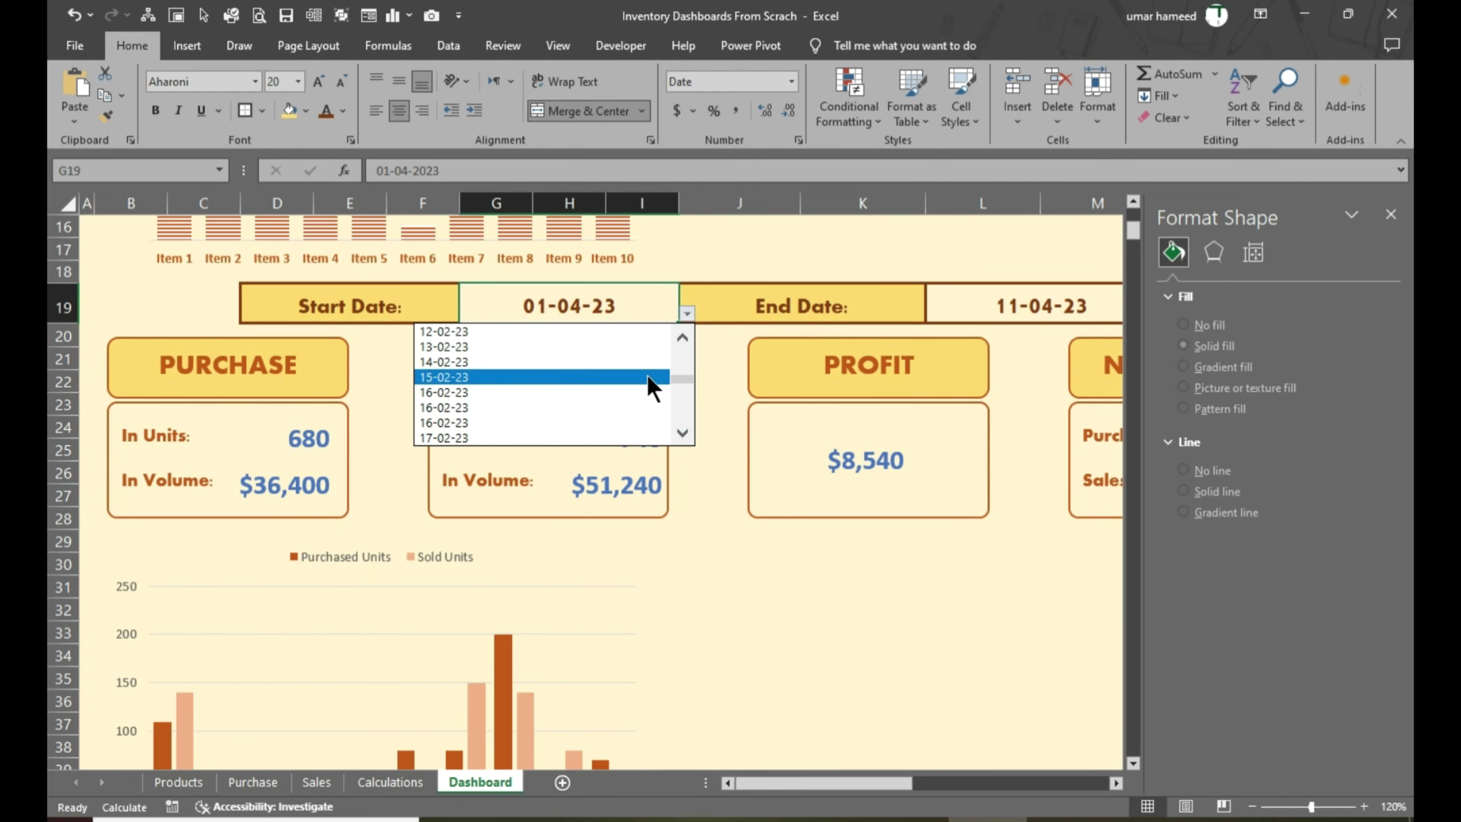
scroll(667, 363, up, 5)
drag(684, 374, 679, 342)
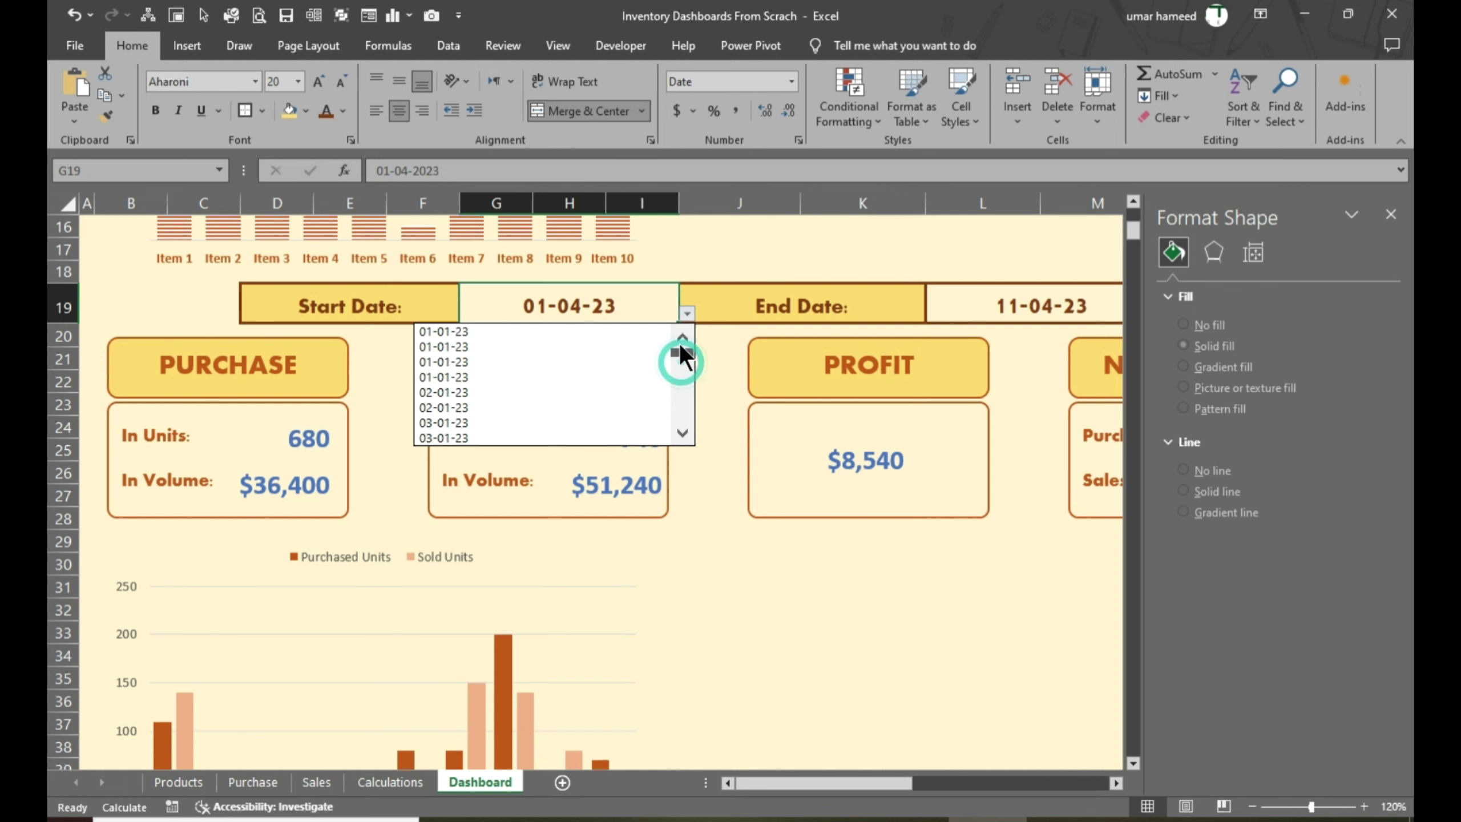
click(569, 330)
Close the formatting pane, change the dashboard's End Date to 31-01-23 from its drop-down list, and check the new chart
click(1024, 306)
click(1390, 215)
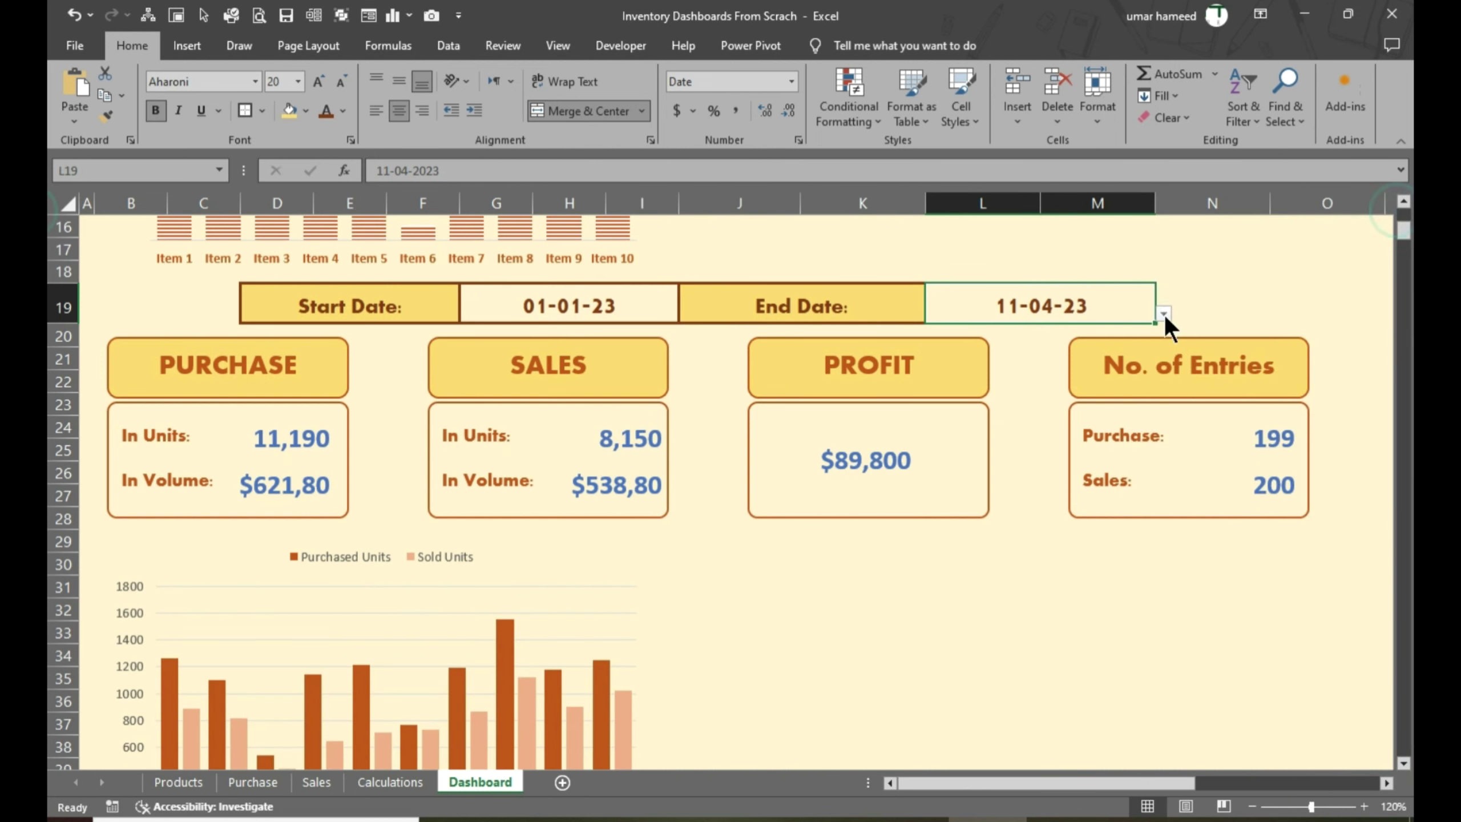
click(1162, 314)
drag(1159, 413, 1156, 369)
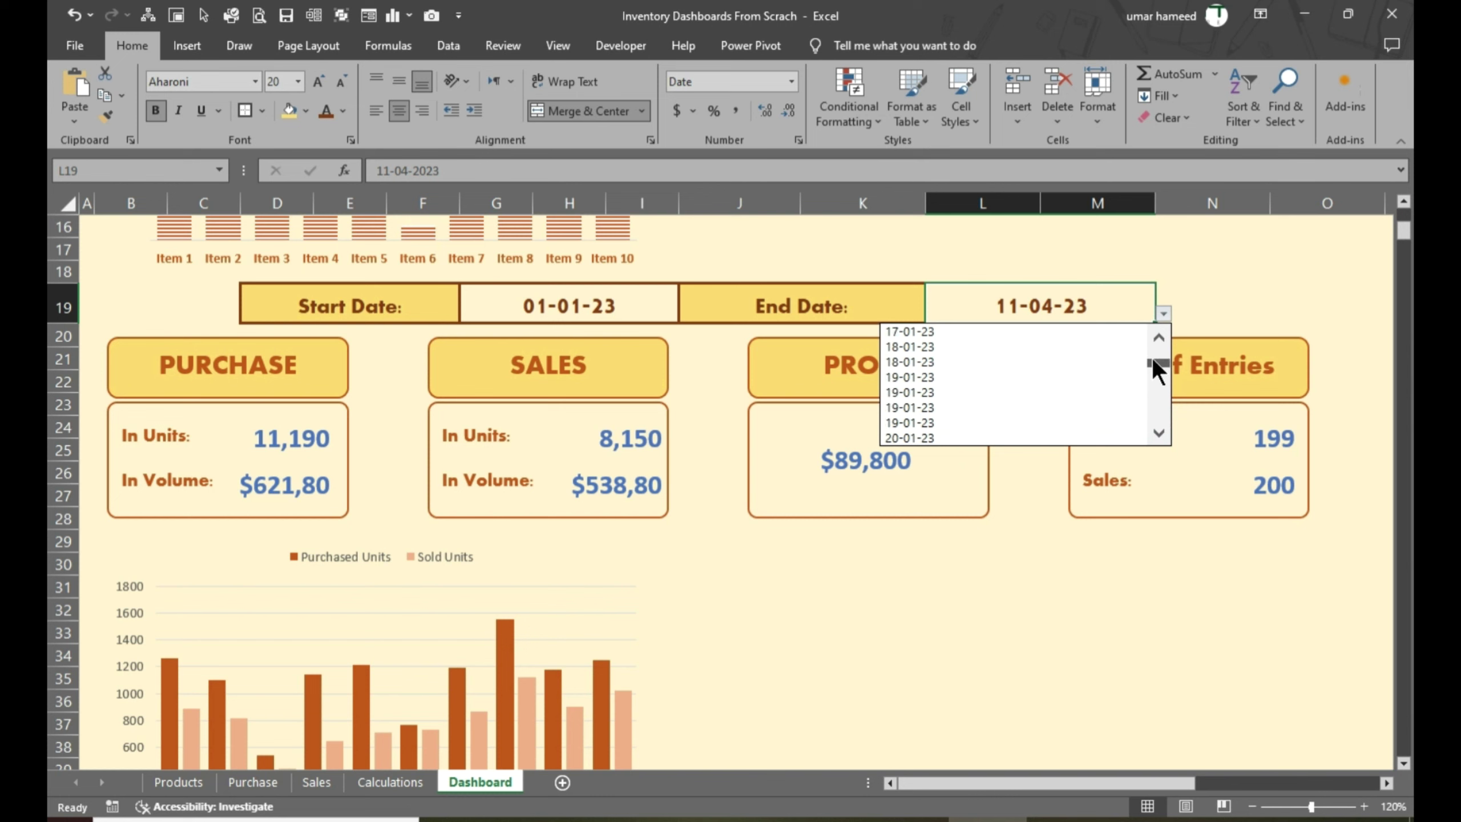
click(993, 374)
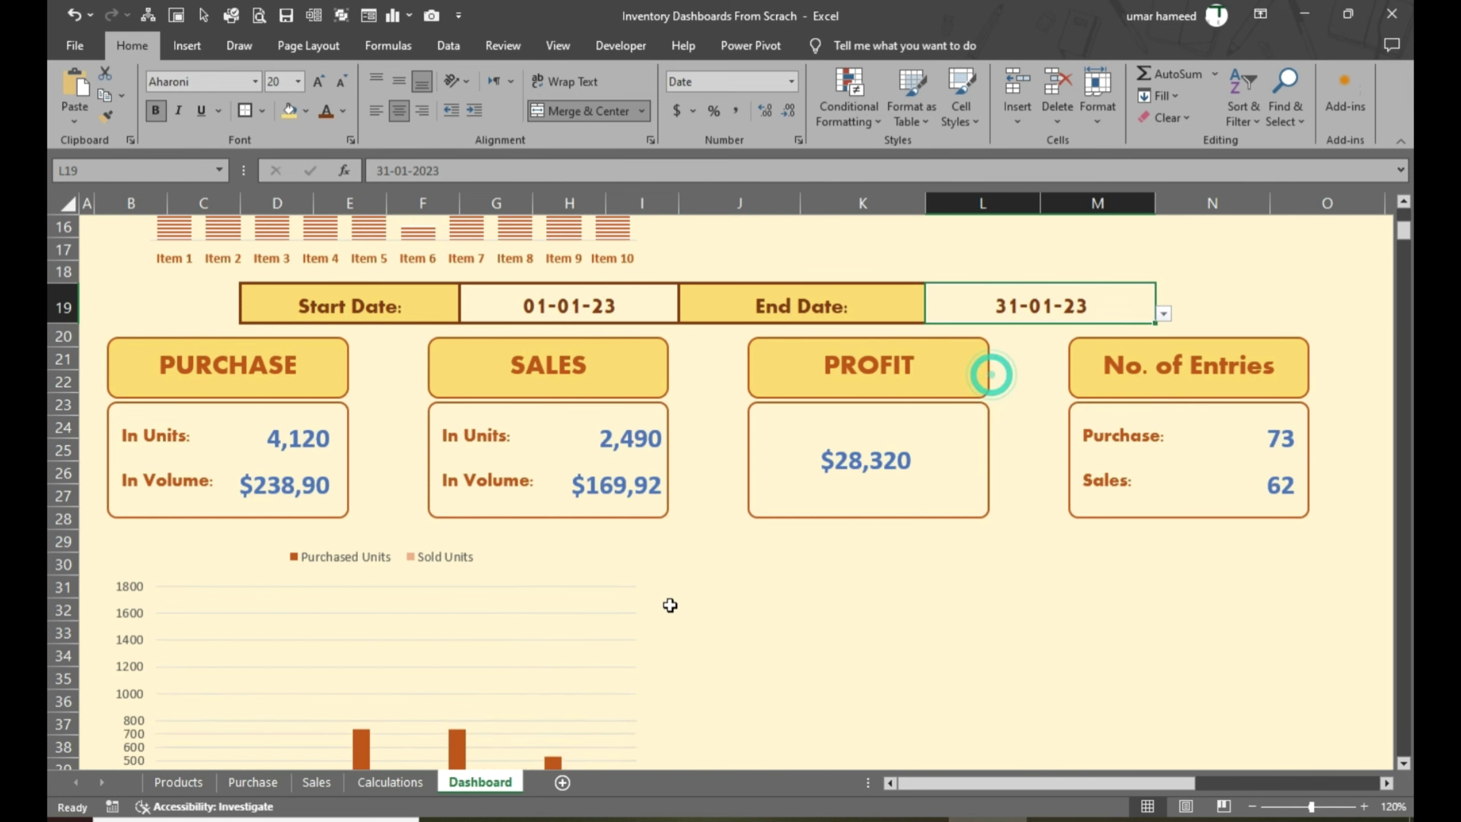
scroll(690, 633, down, 2)
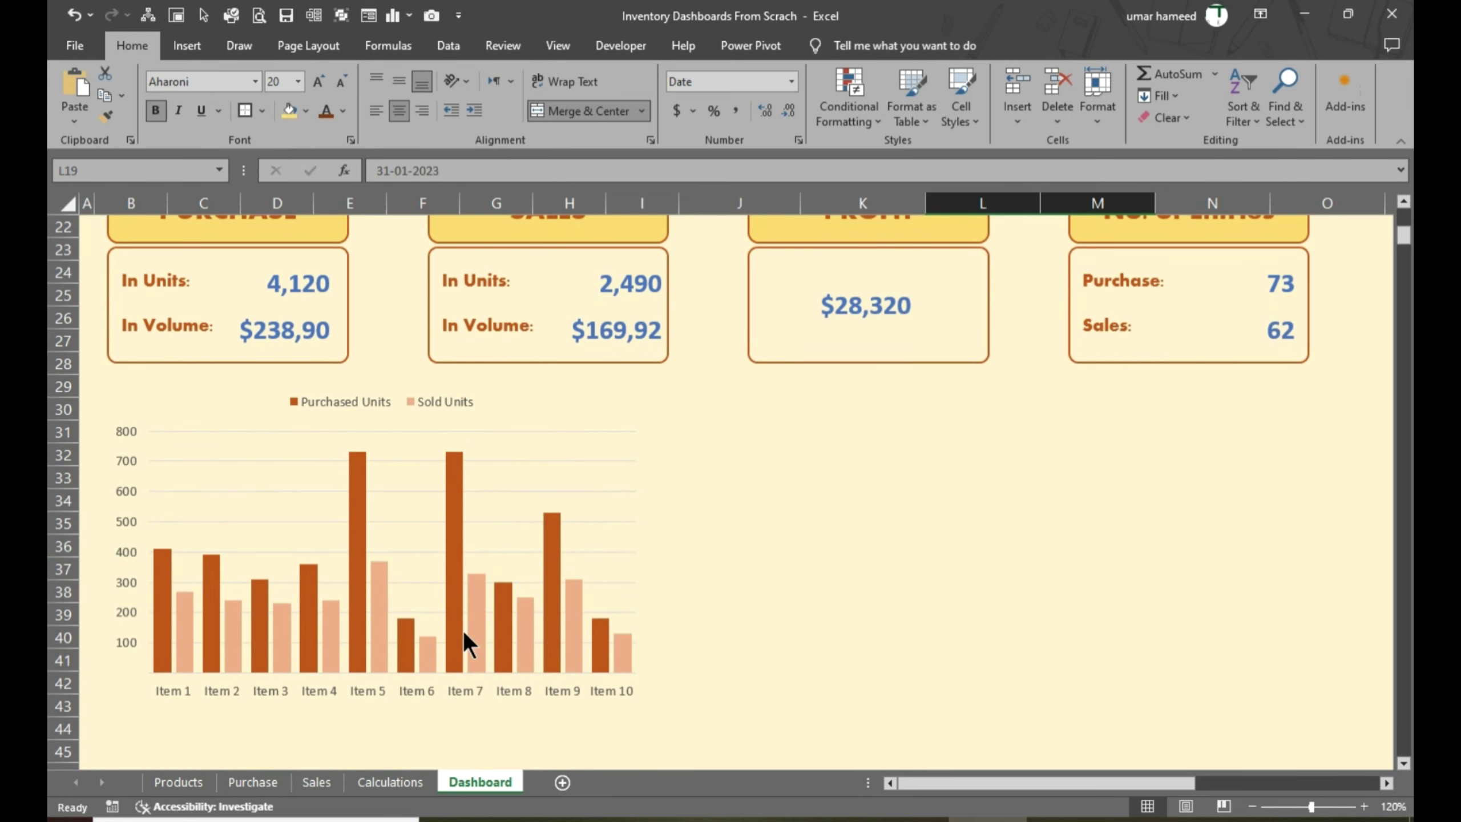
mouse_move(552, 573)
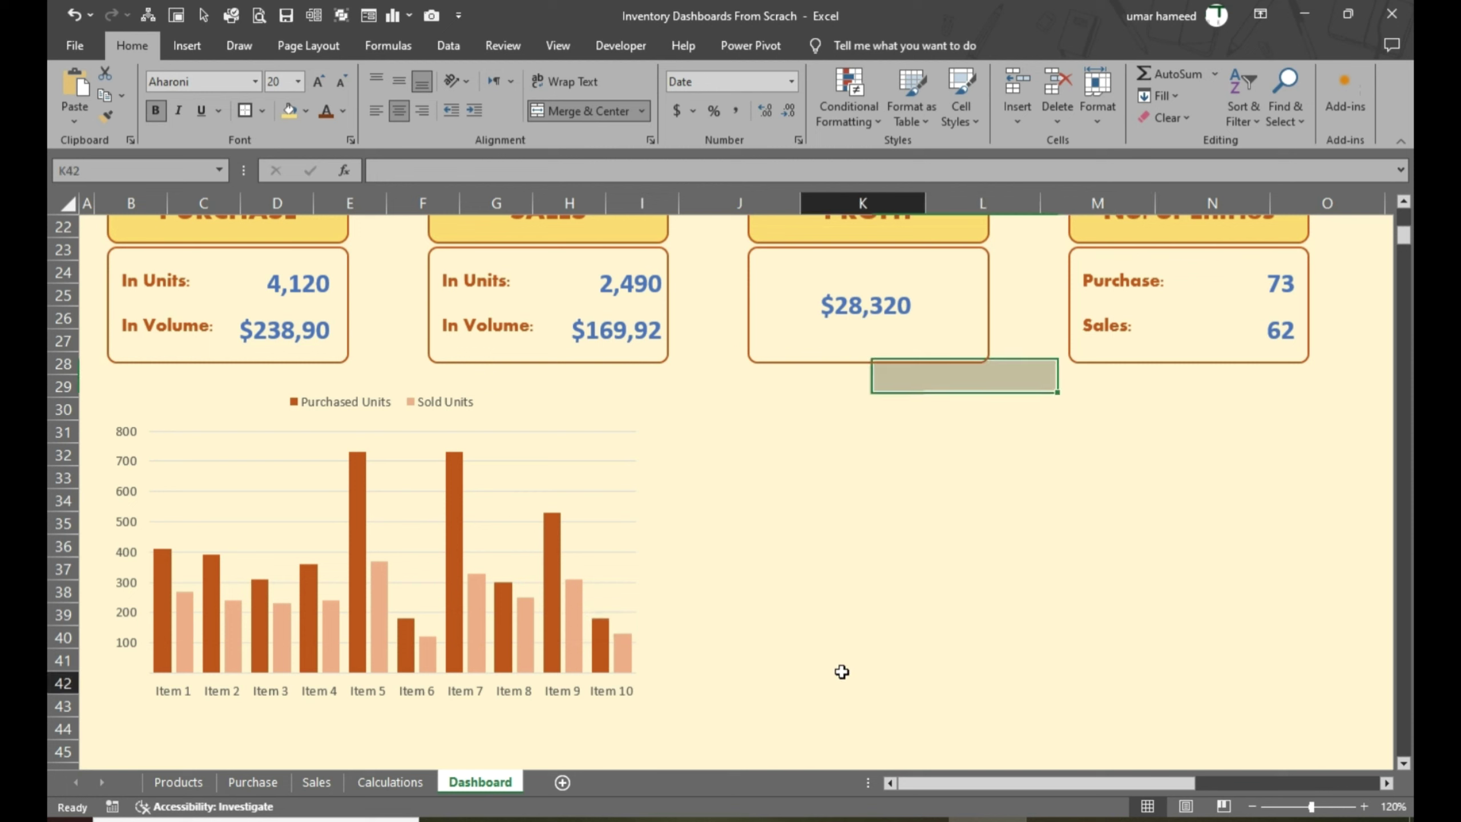
click(844, 587)
Format the chart's legend text in dark orange-brown, bold, at font size 11
click(320, 414)
click(343, 111)
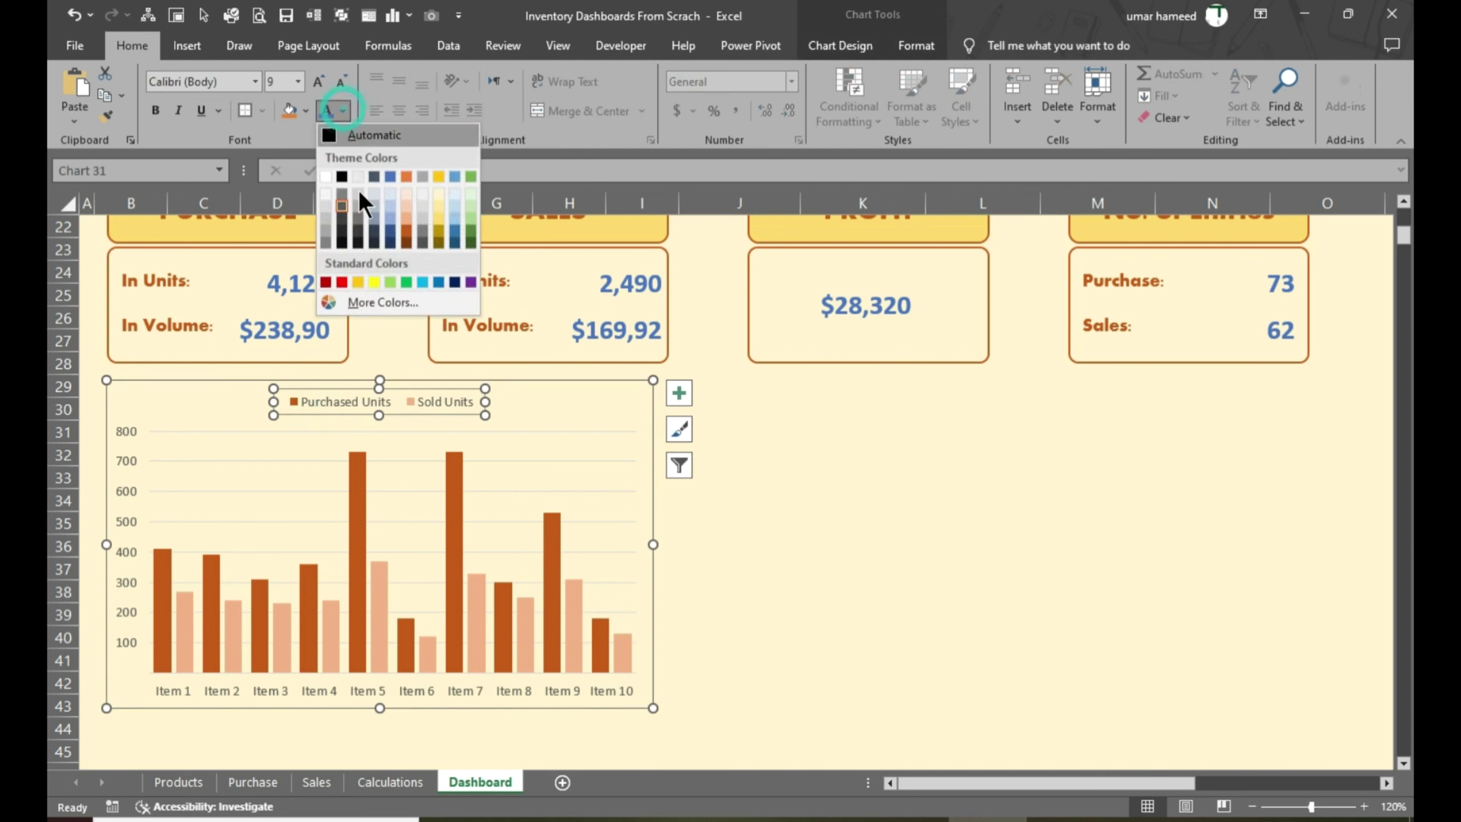
click(404, 244)
click(155, 109)
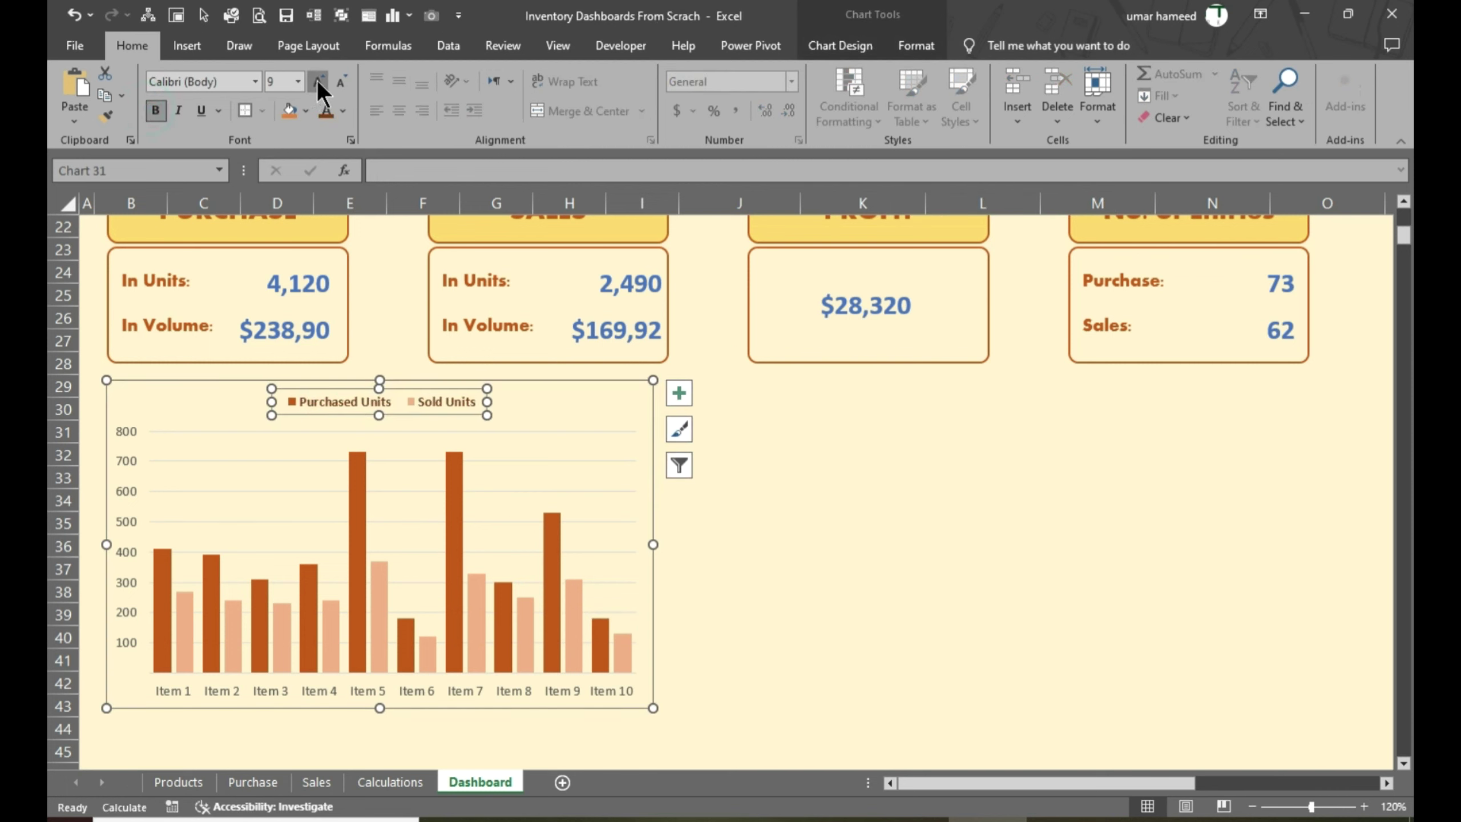
click(317, 80)
click(318, 81)
Format the item and value axis labels of the purchased/sold units chart in bold dark orange-brown
click(419, 693)
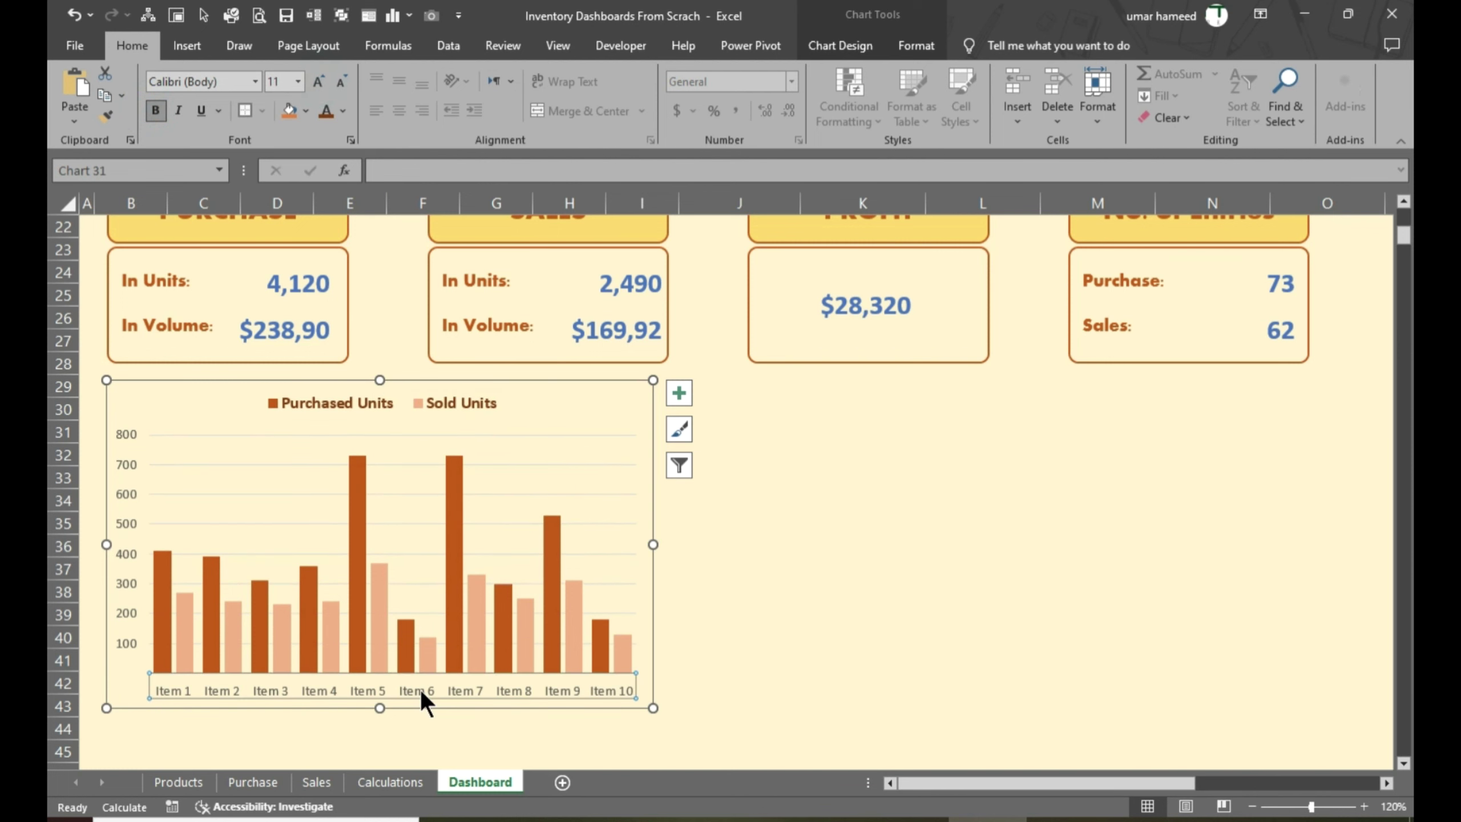
scroll(794, 506, down, 1)
click(794, 504)
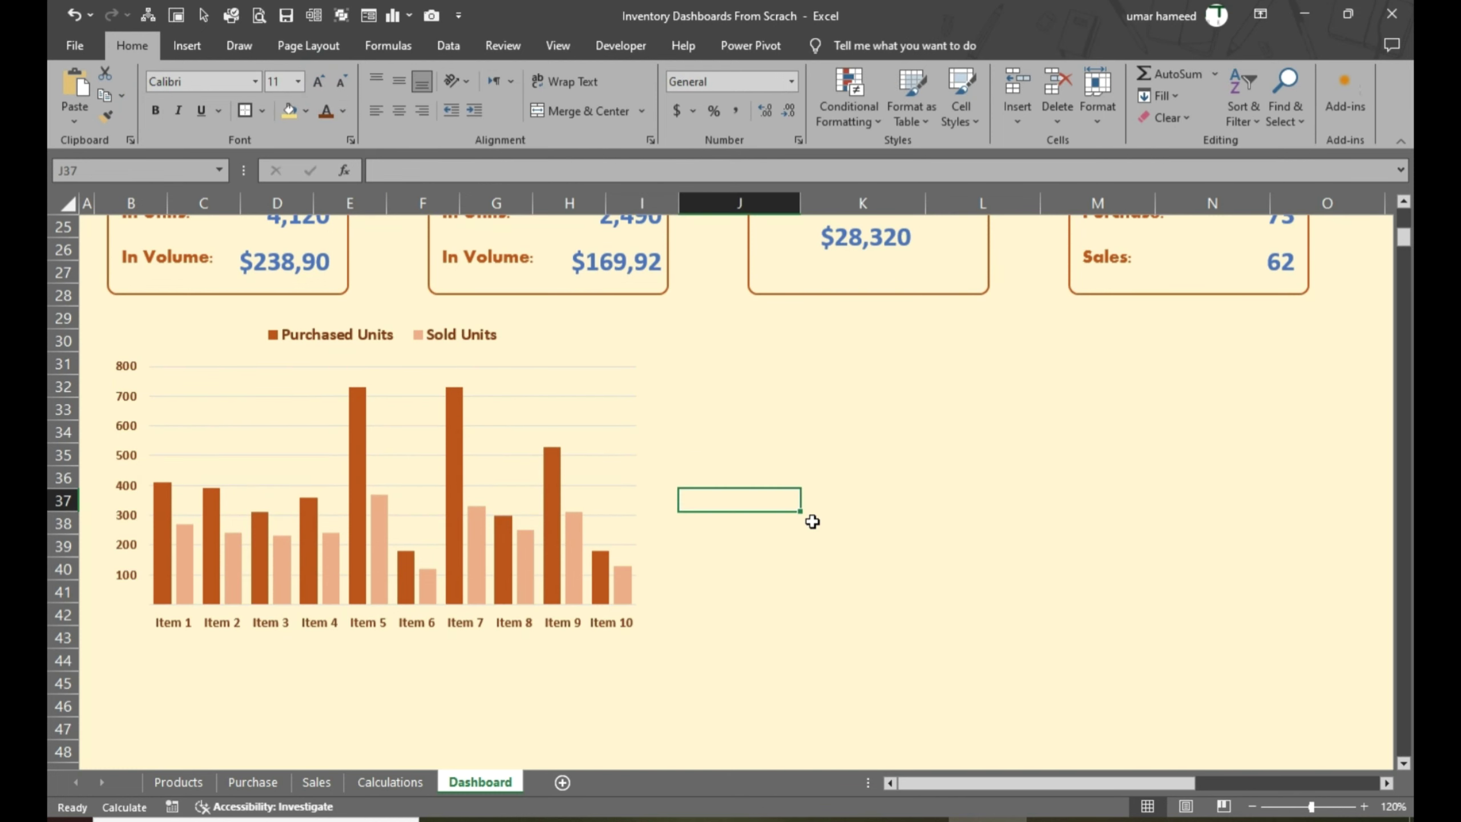
Insert a stacked line chart with markers from the Product Name and Per Day Sales columns of the lower Calculations table
click(392, 784)
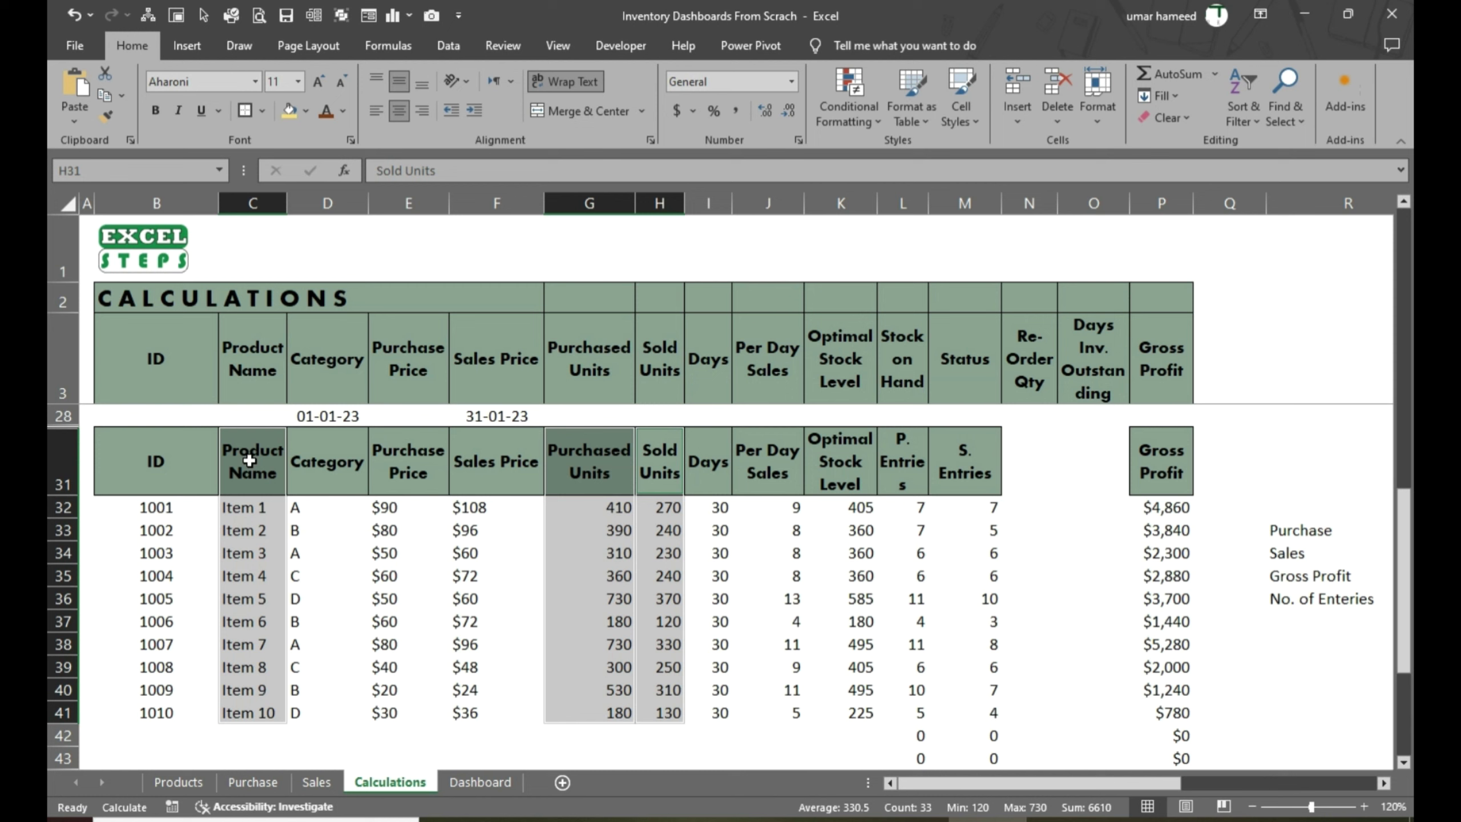
drag(249, 460, 249, 714)
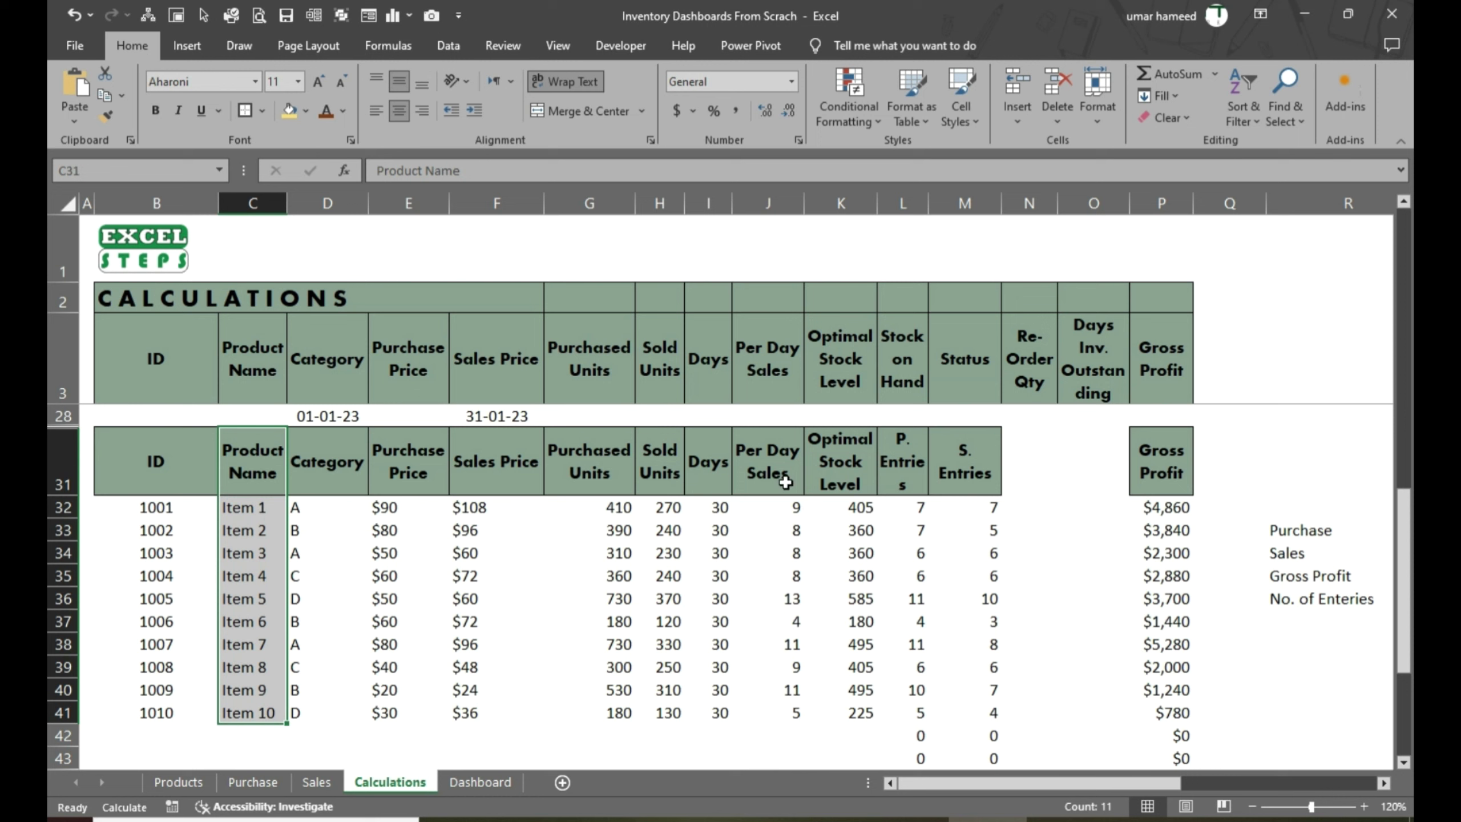
drag(785, 483, 783, 710)
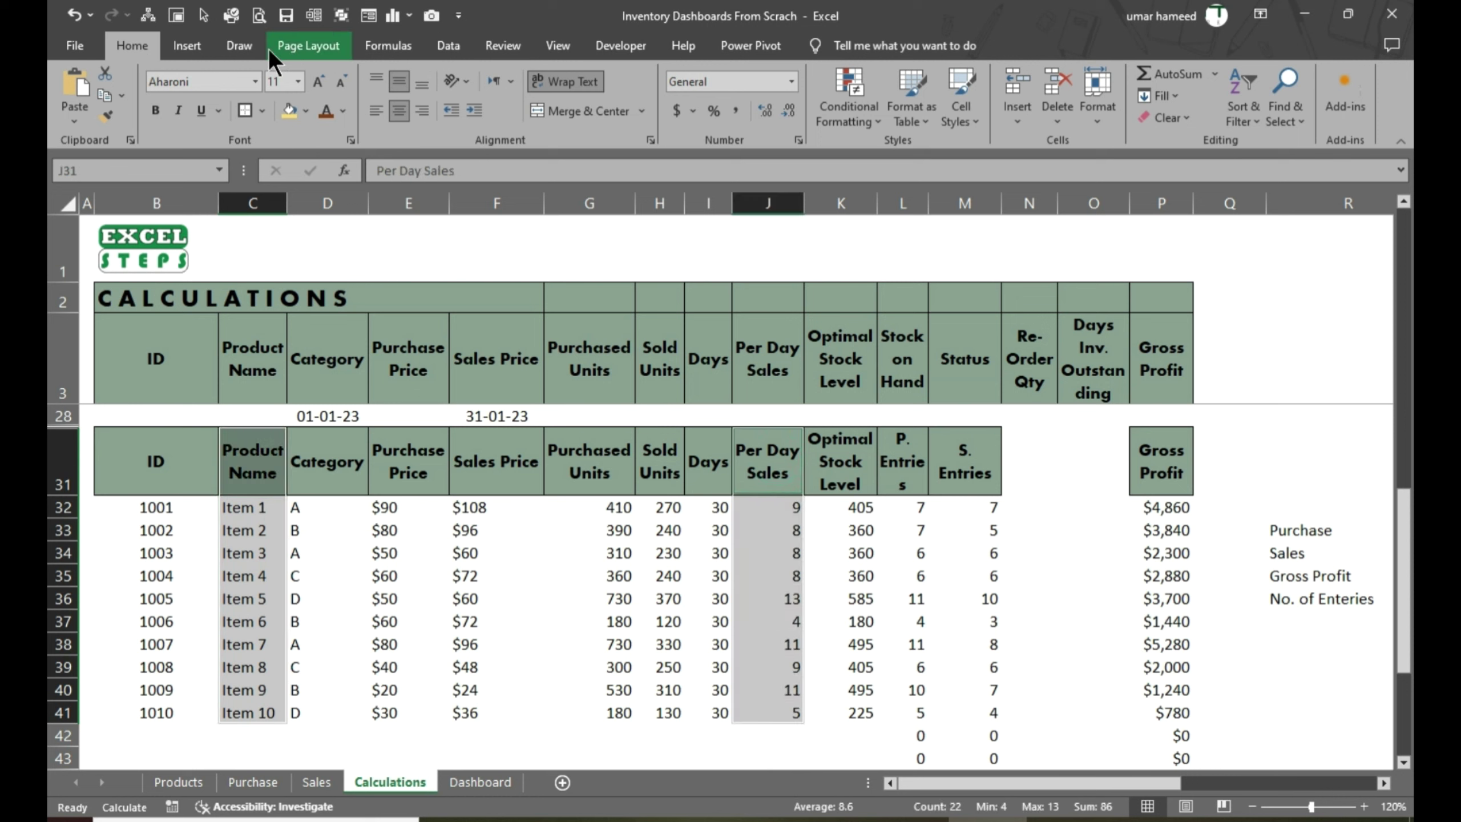
click(187, 46)
click(603, 74)
click(605, 78)
click(601, 95)
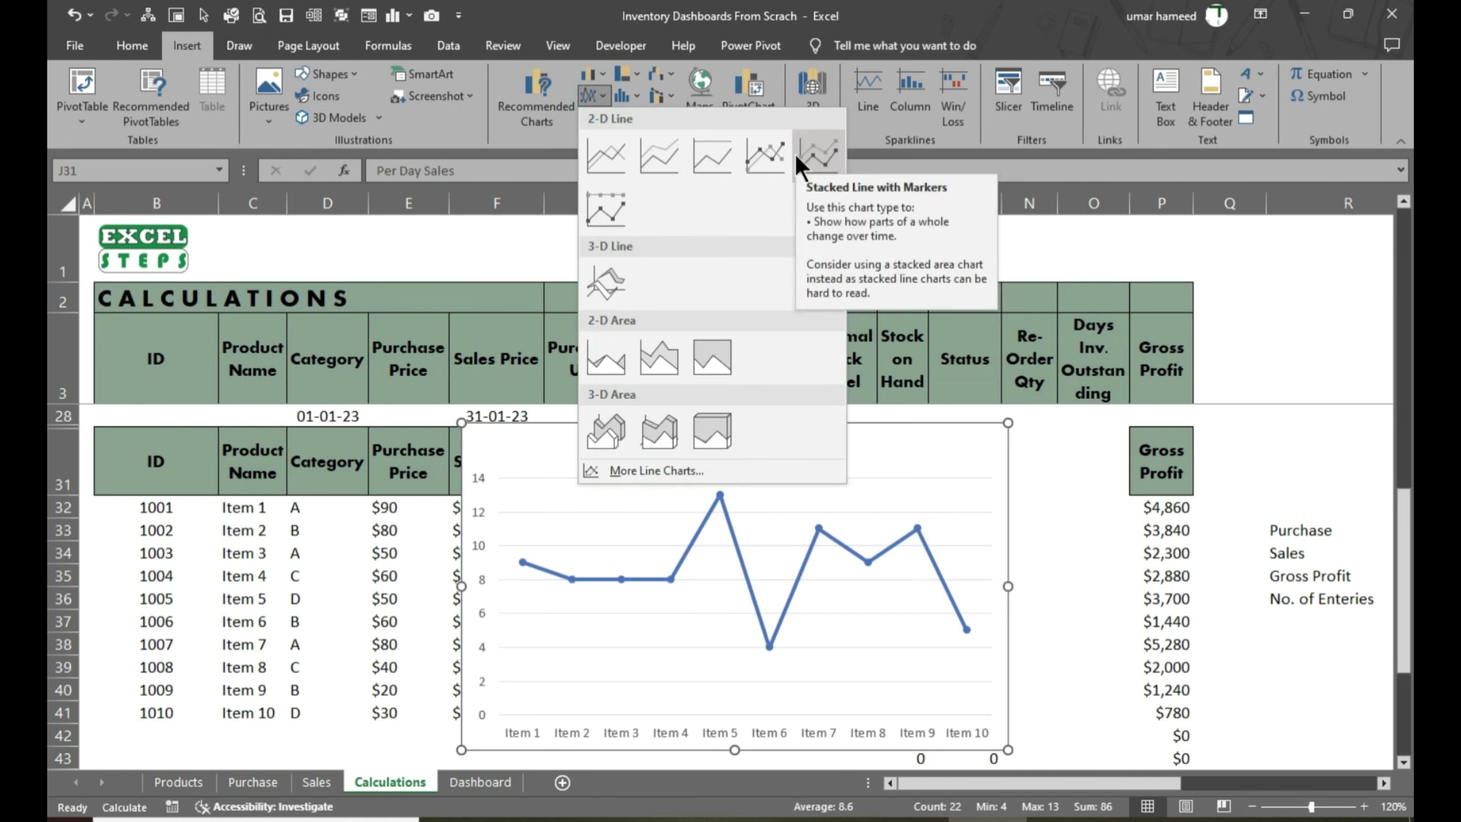
click(794, 153)
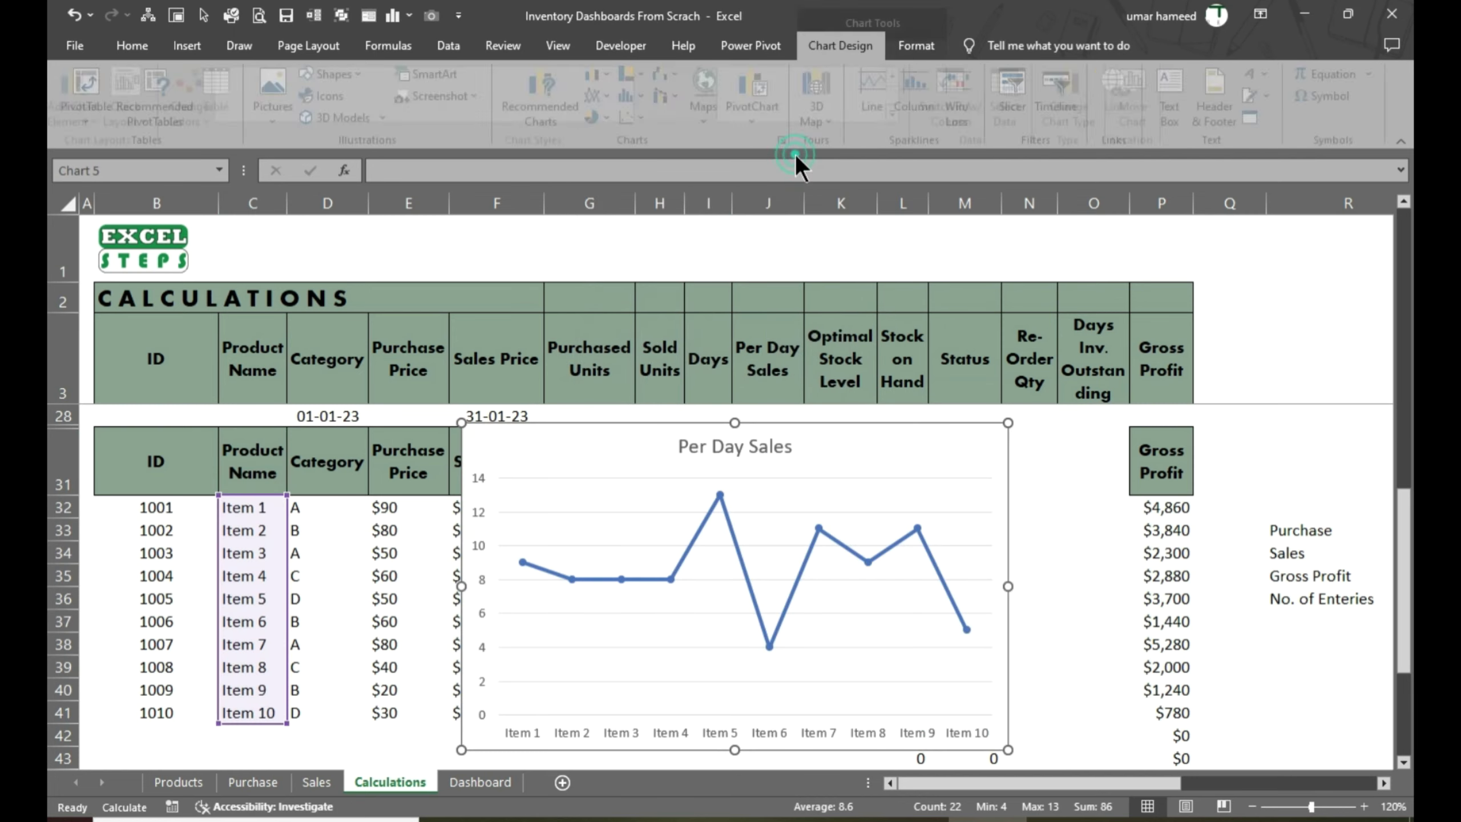
Move the Per Day Sales chart to the Dashboard sheet and place it beside the purchased/sold units chart, below the cards
right_click(962, 441)
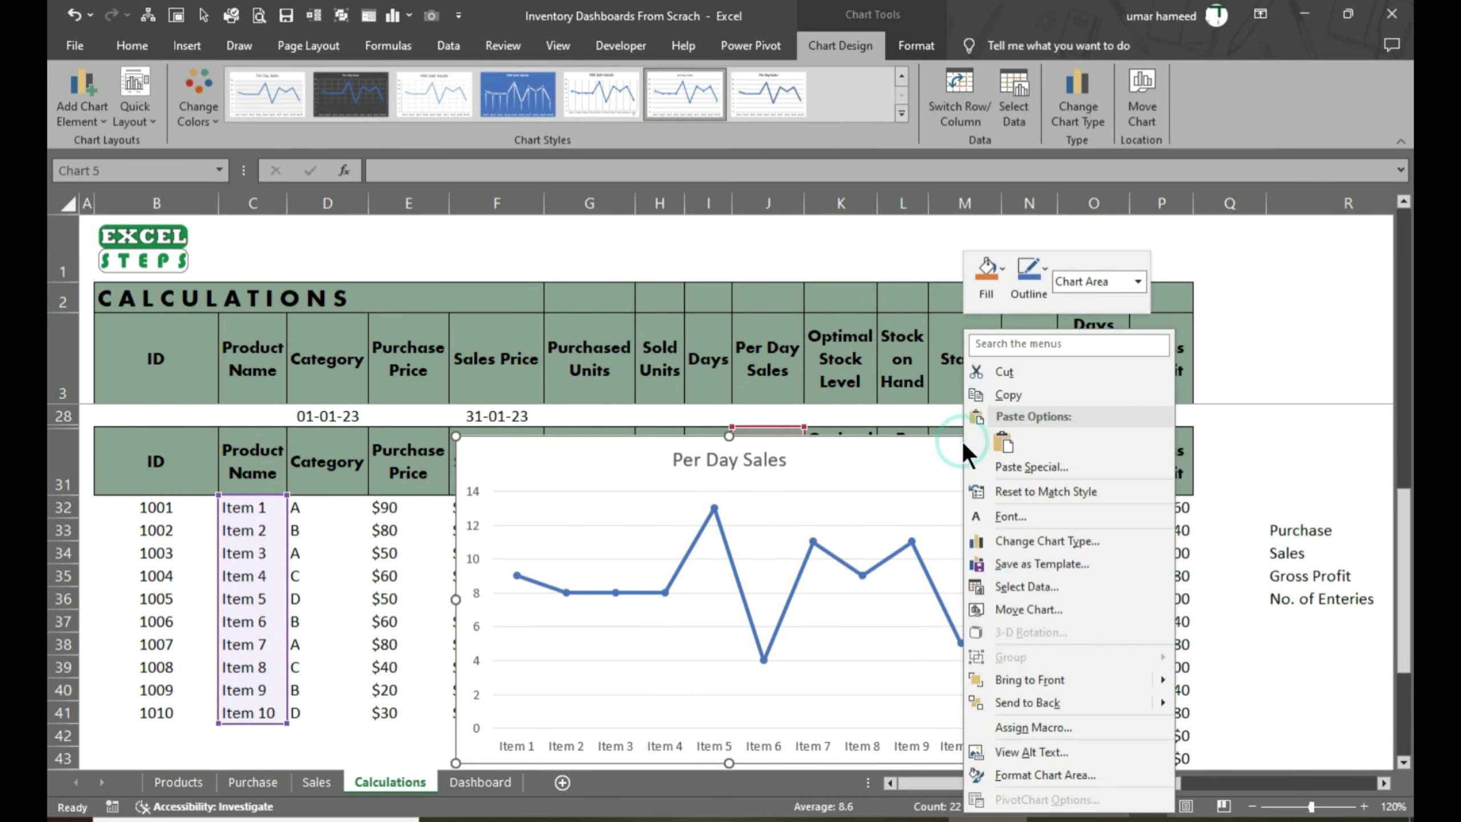
click(989, 348)
click(468, 781)
click(858, 451)
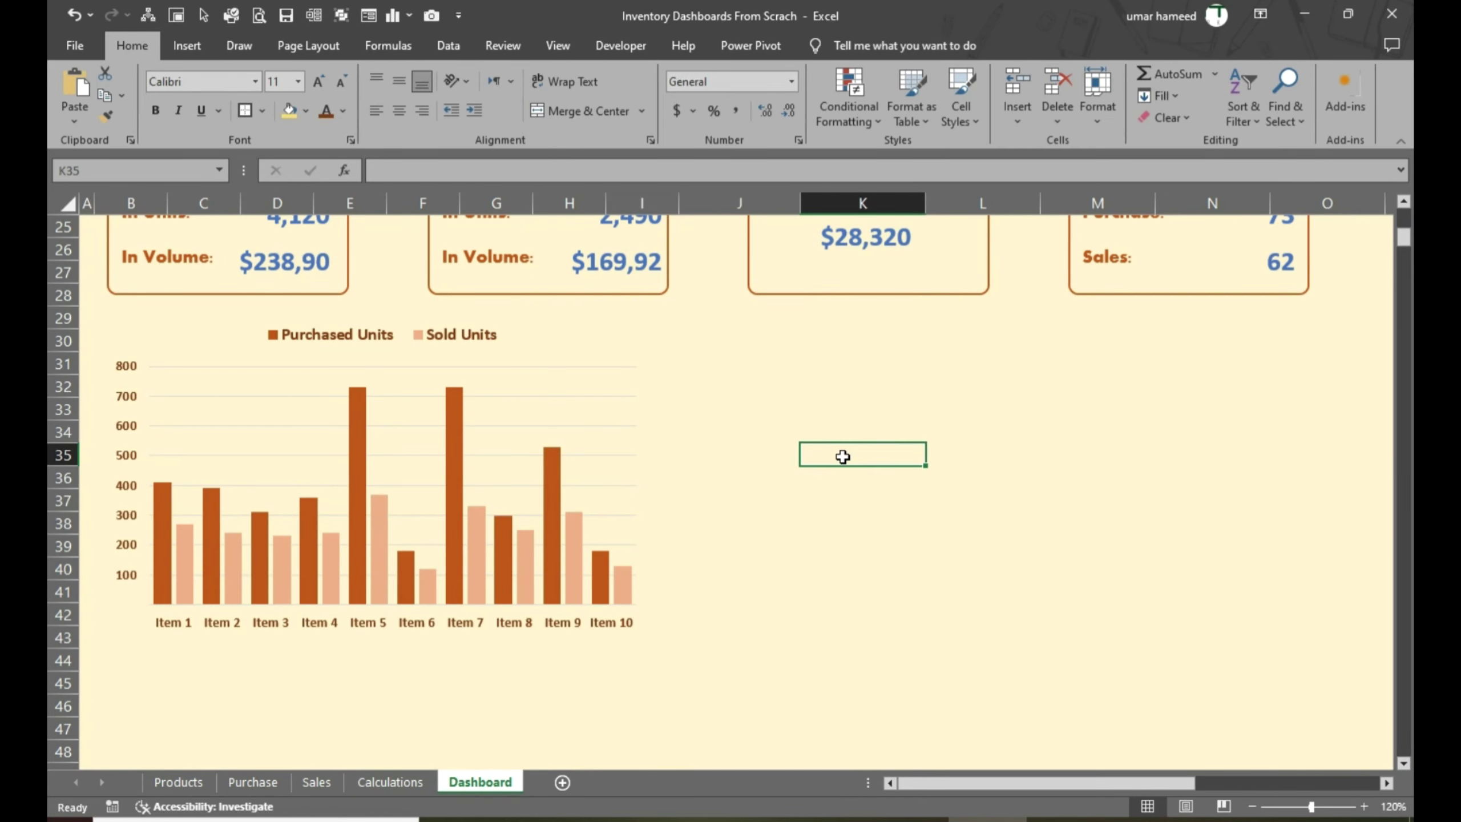
key(ctrl+v)
drag(854, 451, 817, 320)
Format the Per Day Sales chart title in dark orange-brown, bold, at font size 18
click(1337, 322)
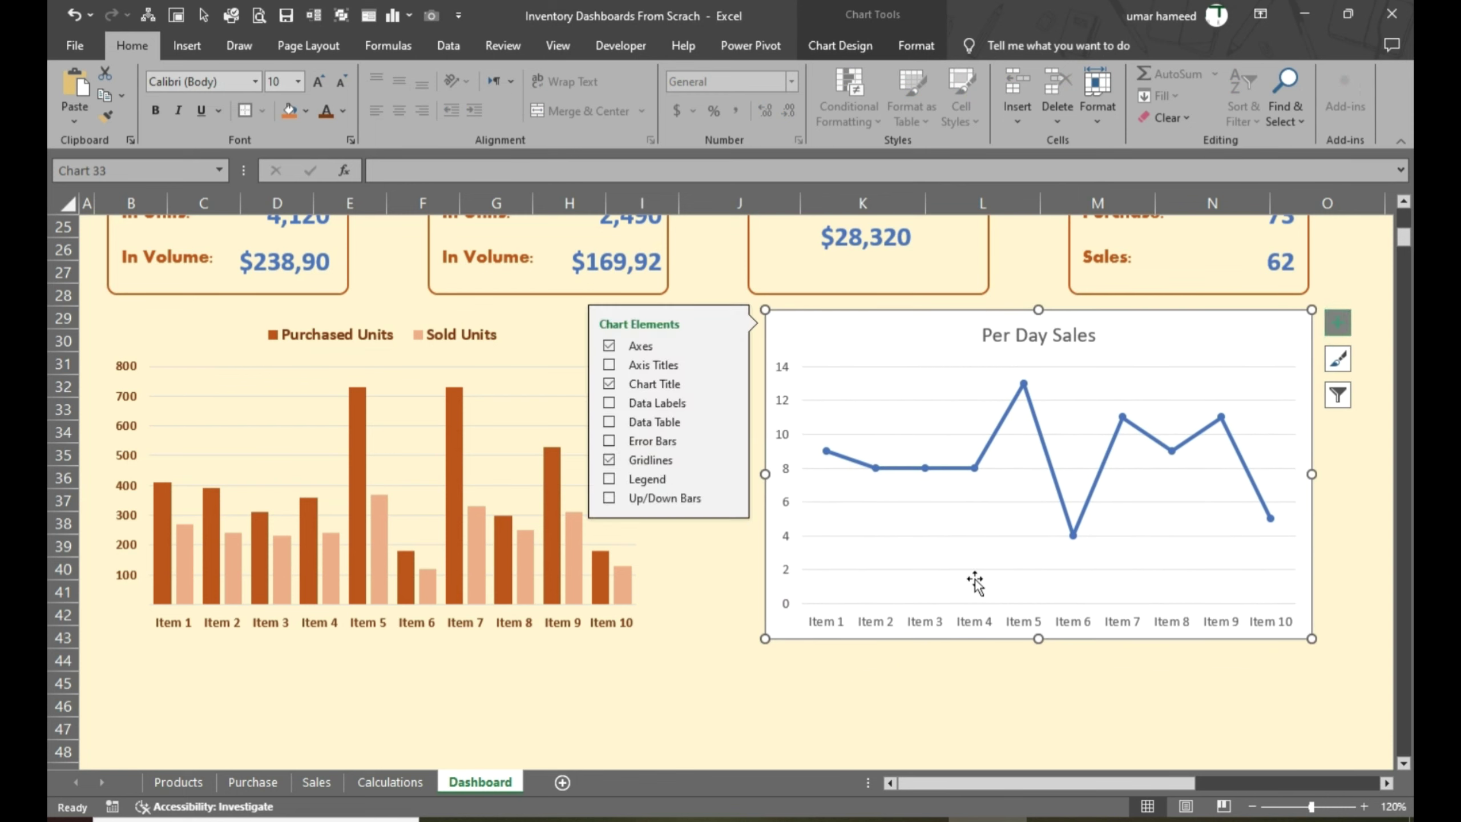
click(1029, 334)
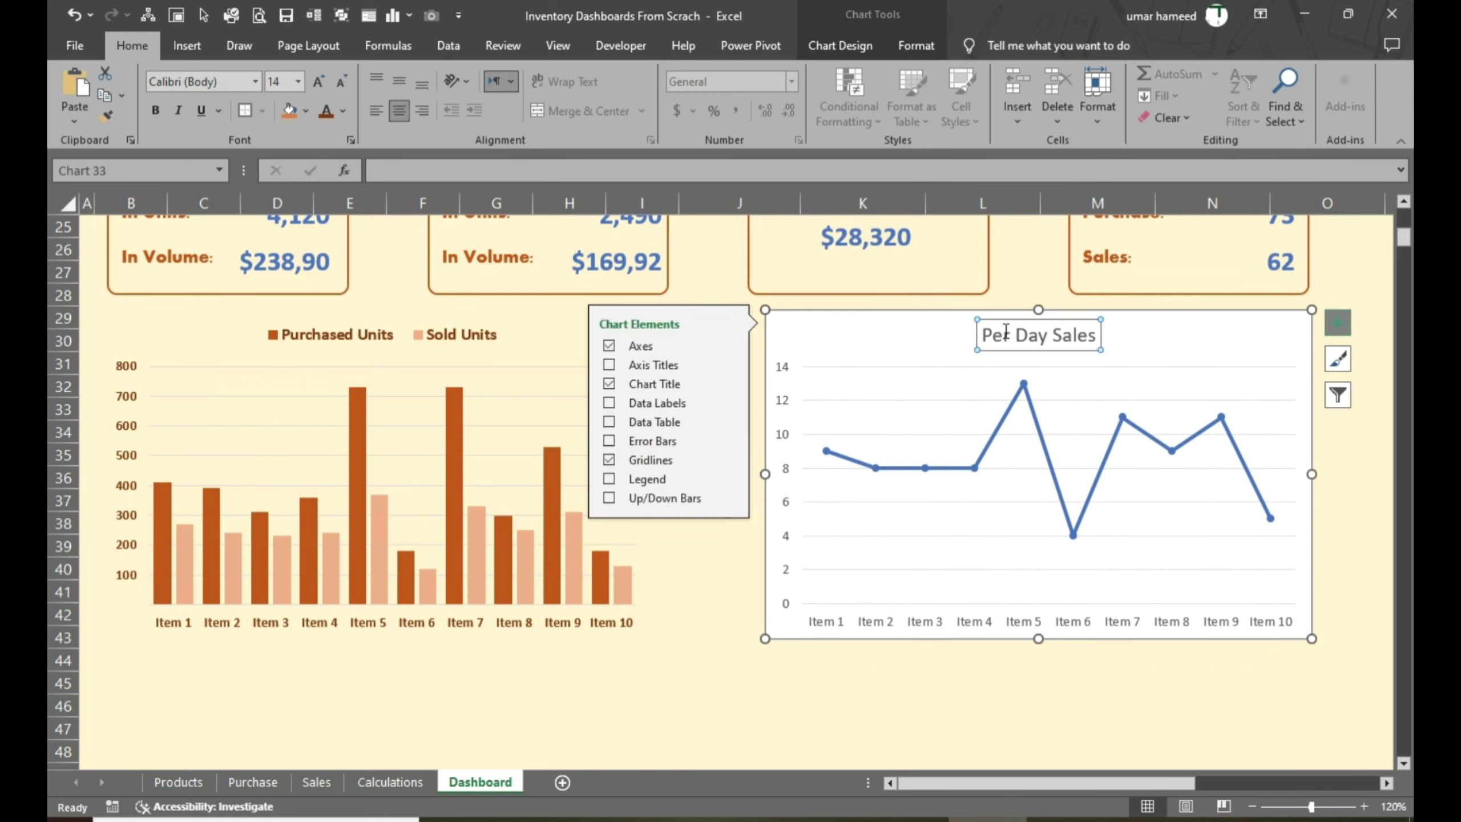
click(326, 111)
key(ctrl+b)
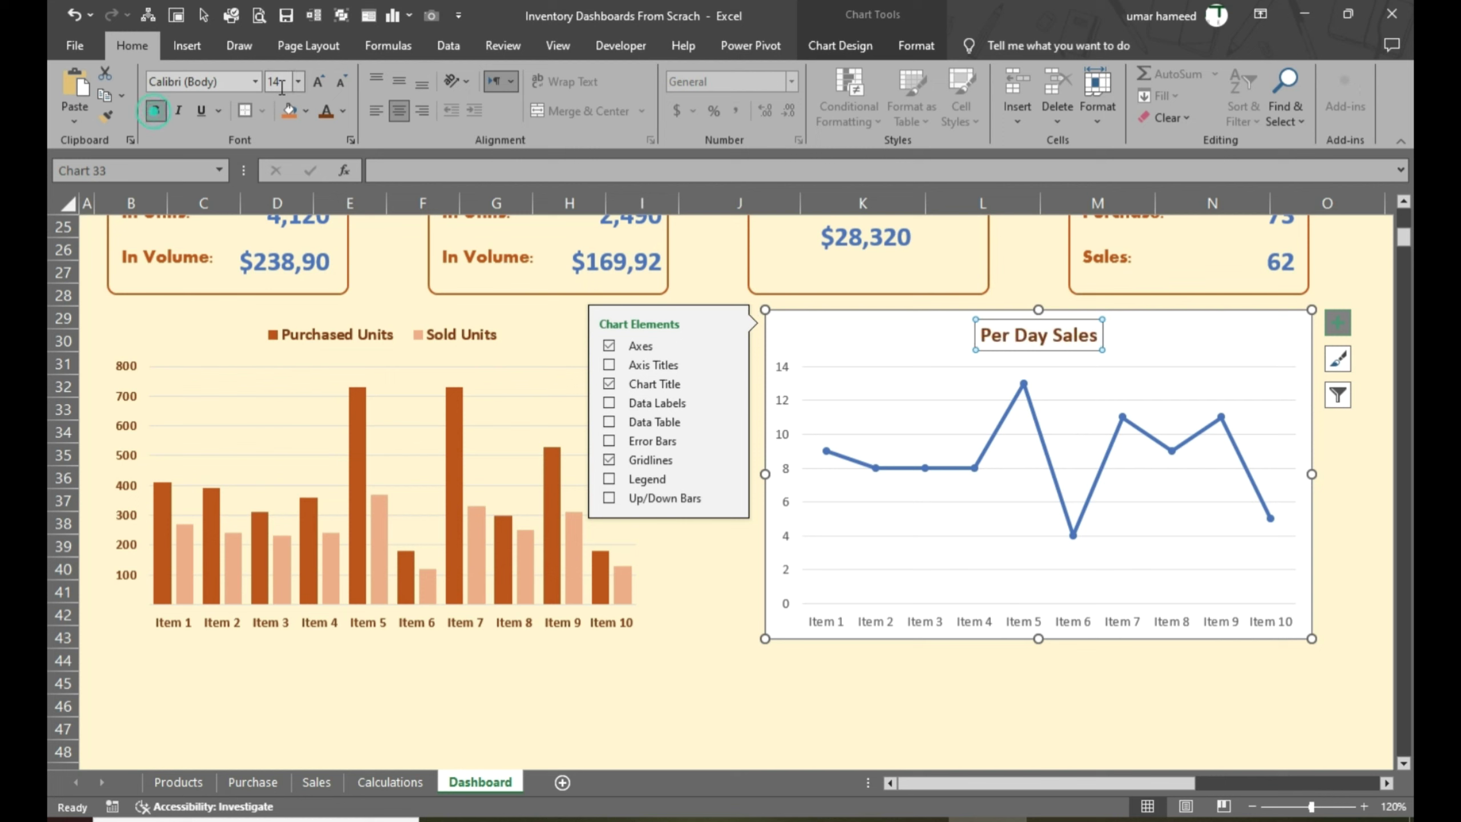
click(318, 82)
click(318, 81)
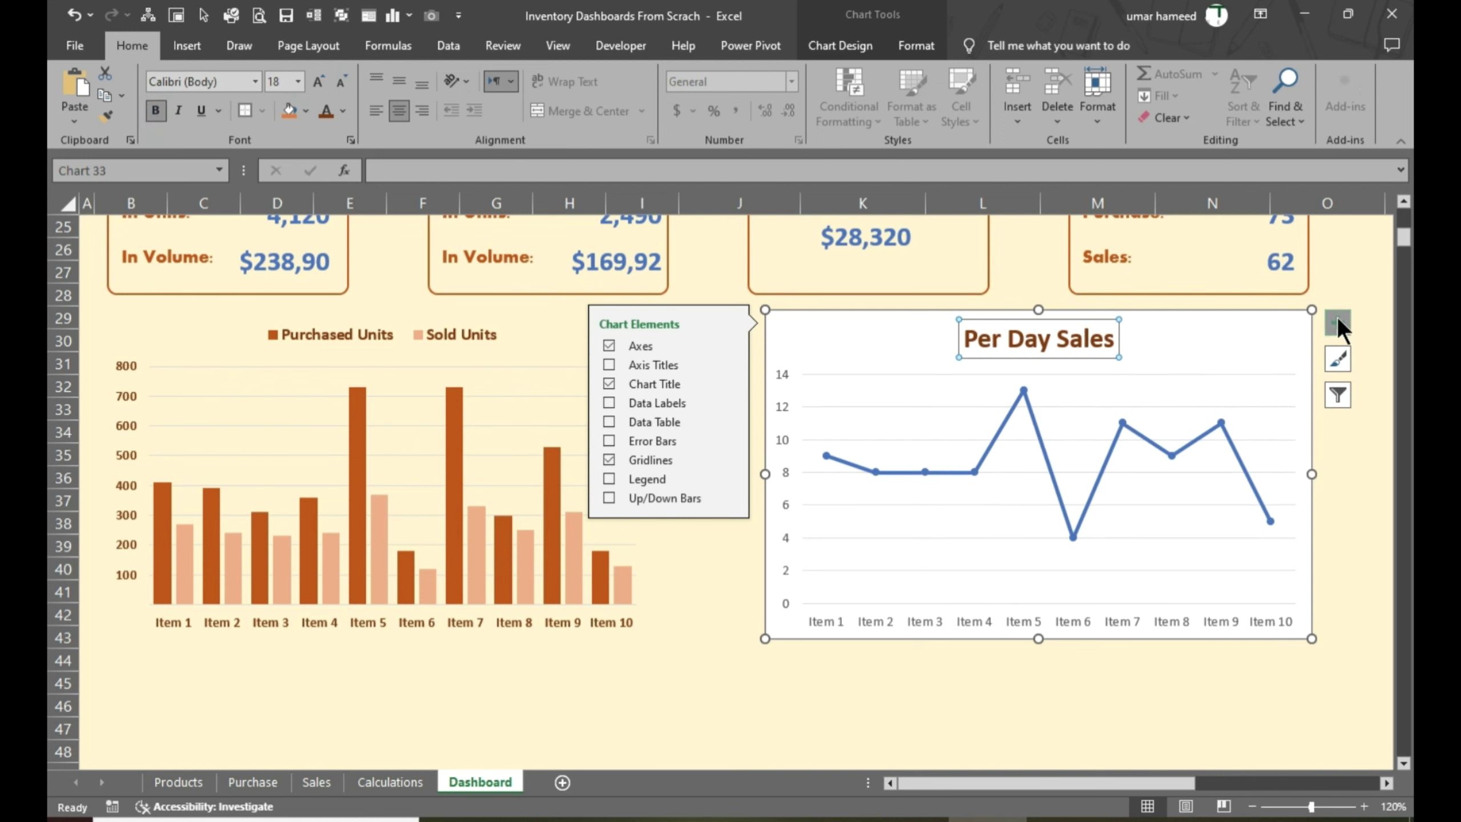
Give the Per Day Sales chart area no fill and no border line
right_click(1145, 323)
click(1232, 760)
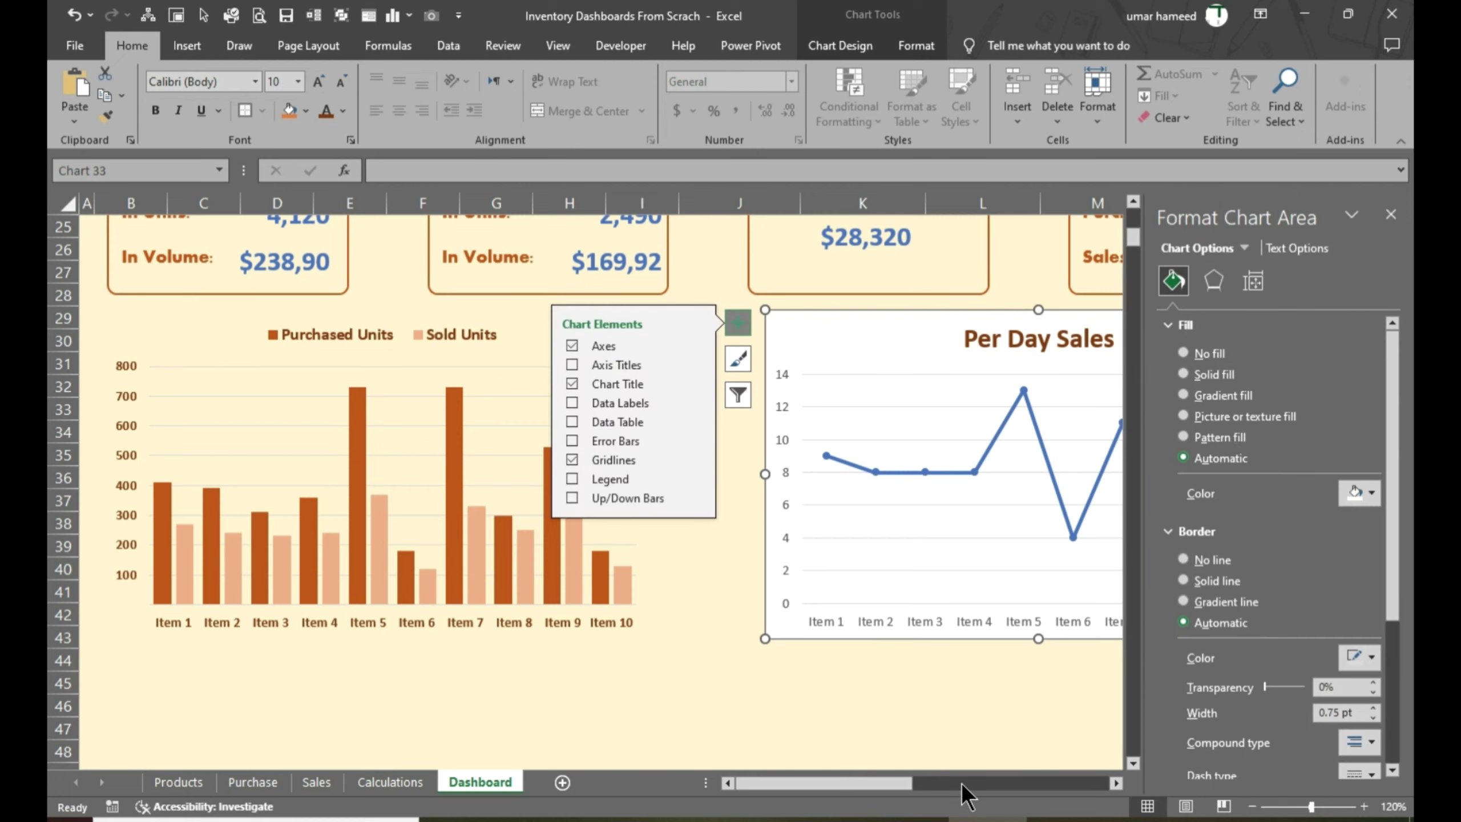
drag(872, 784, 970, 800)
click(1030, 322)
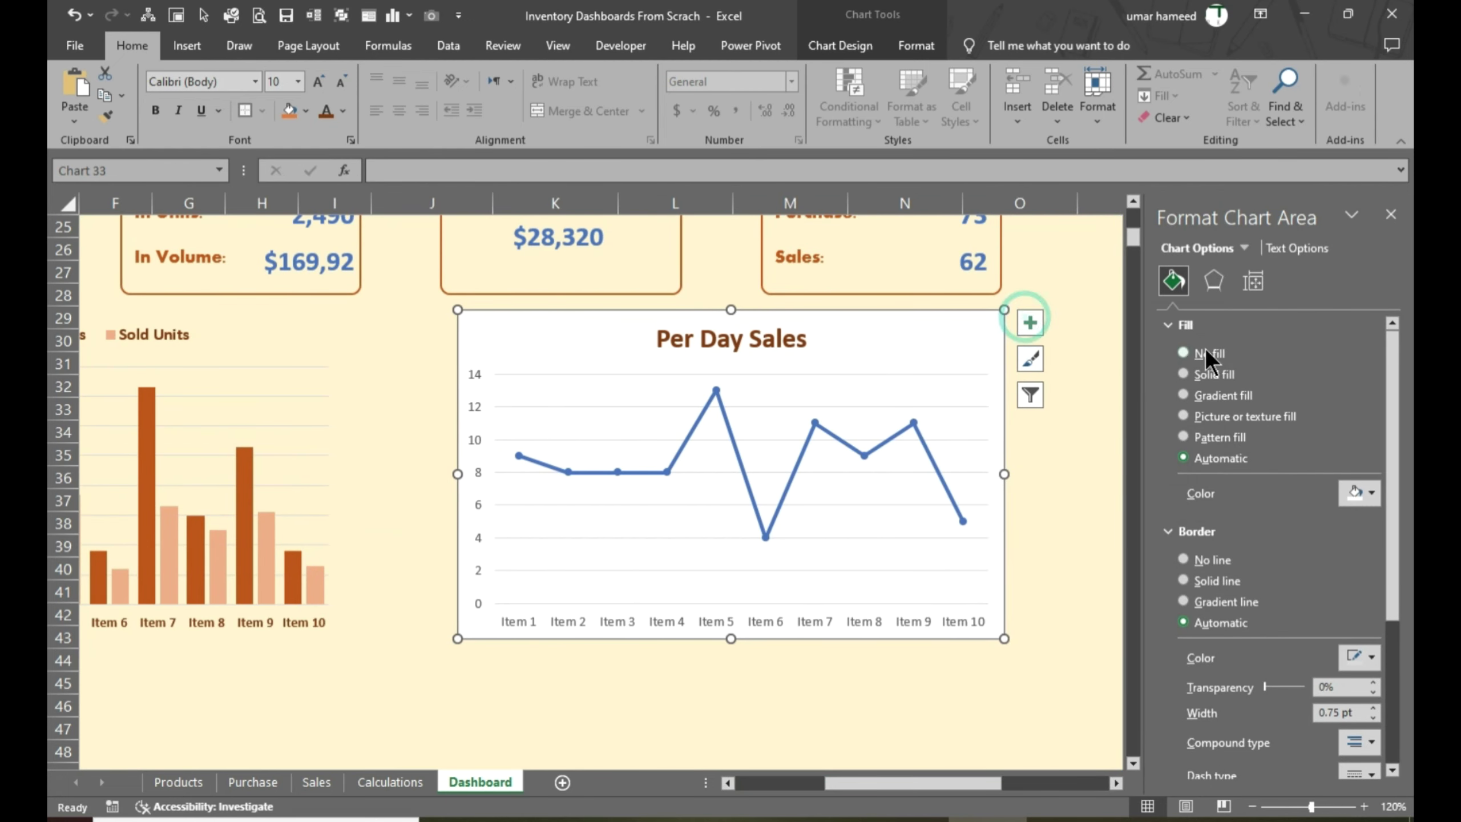
click(1182, 353)
click(1183, 519)
Format both axes' labels of the Per Day Sales chart in bold dark orange-brown and enlarge them by one font size
click(473, 473)
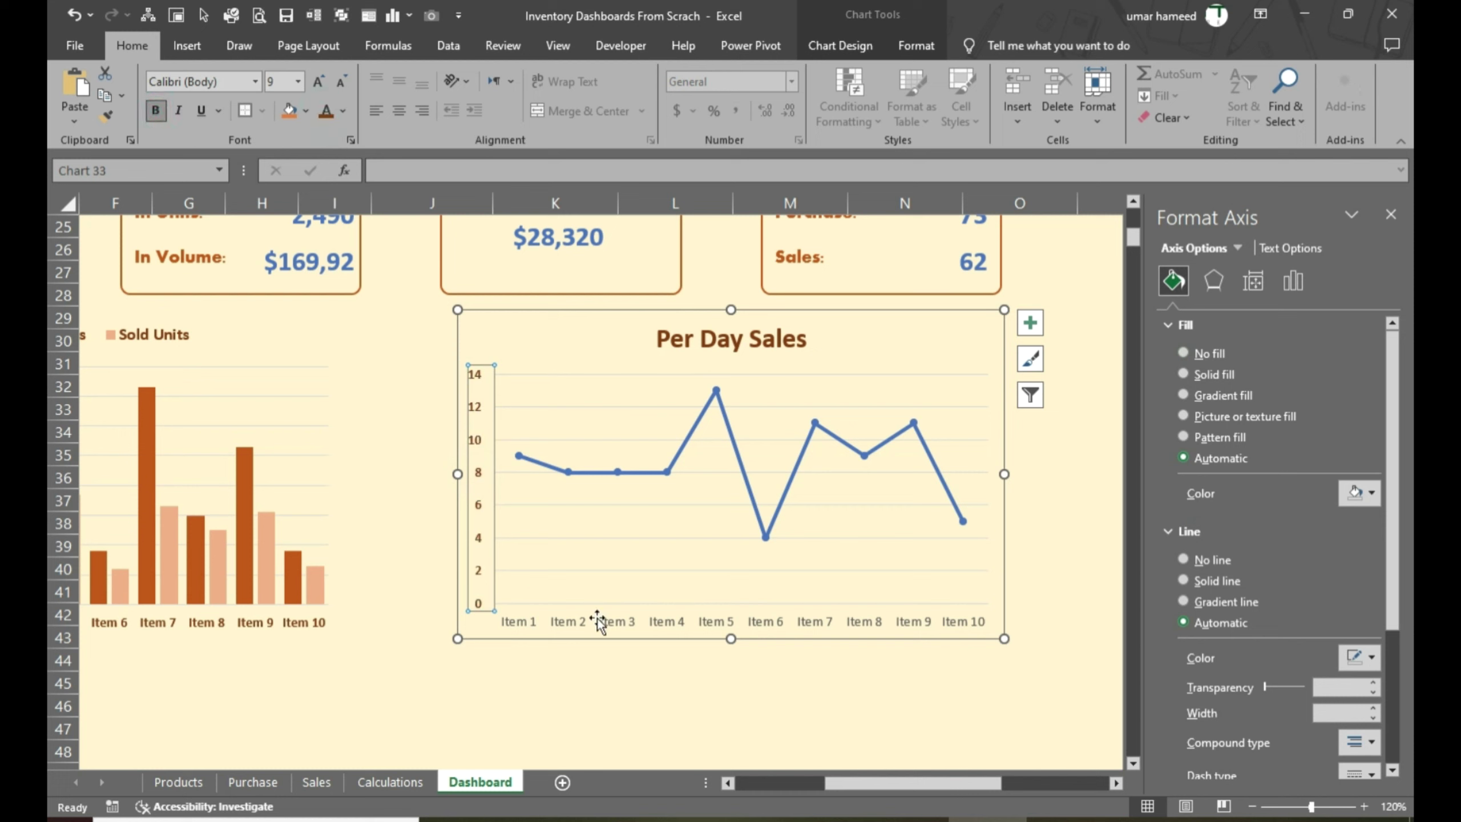
click(570, 615)
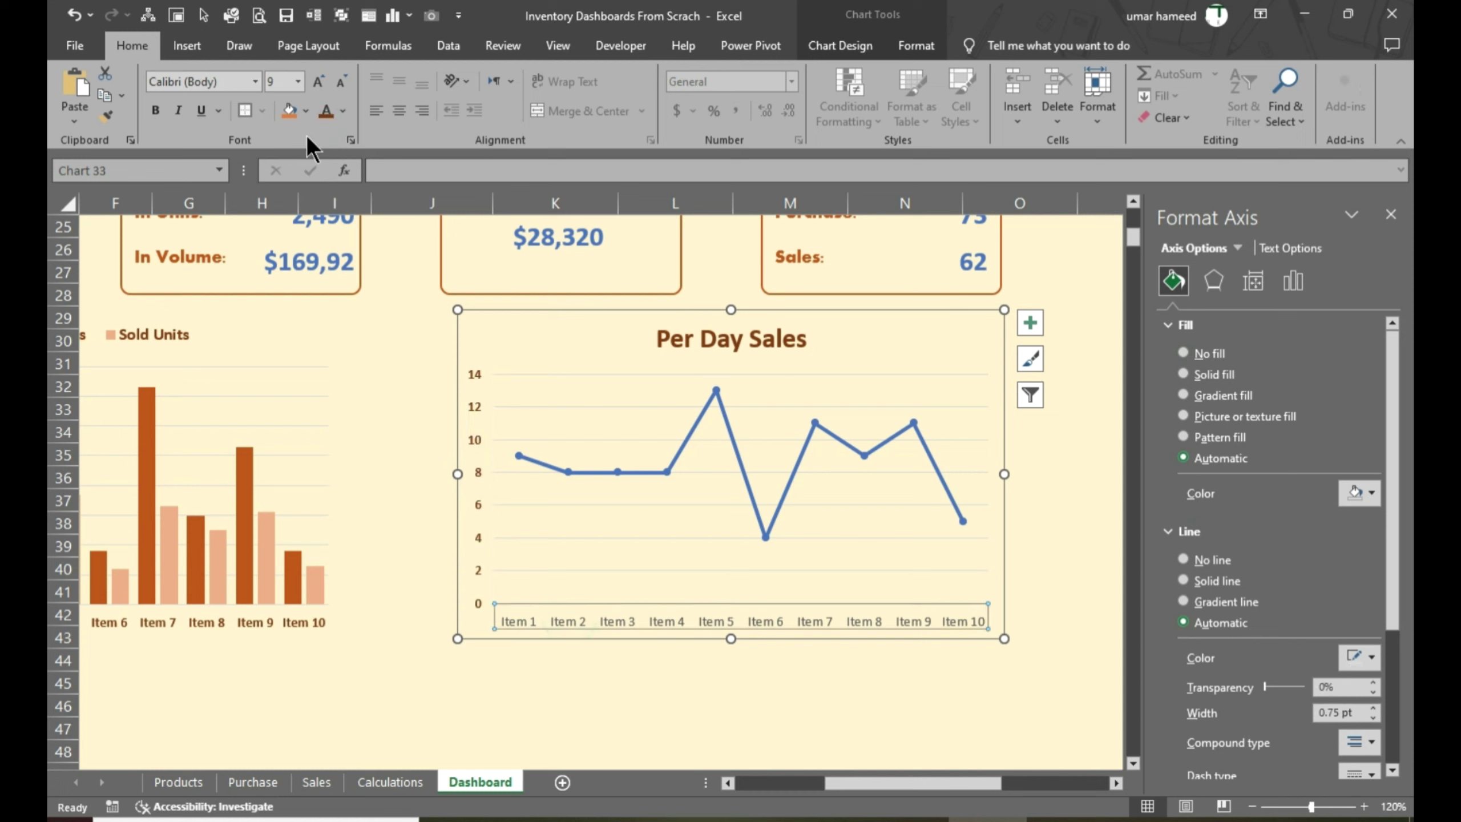
click(154, 108)
click(318, 79)
click(477, 369)
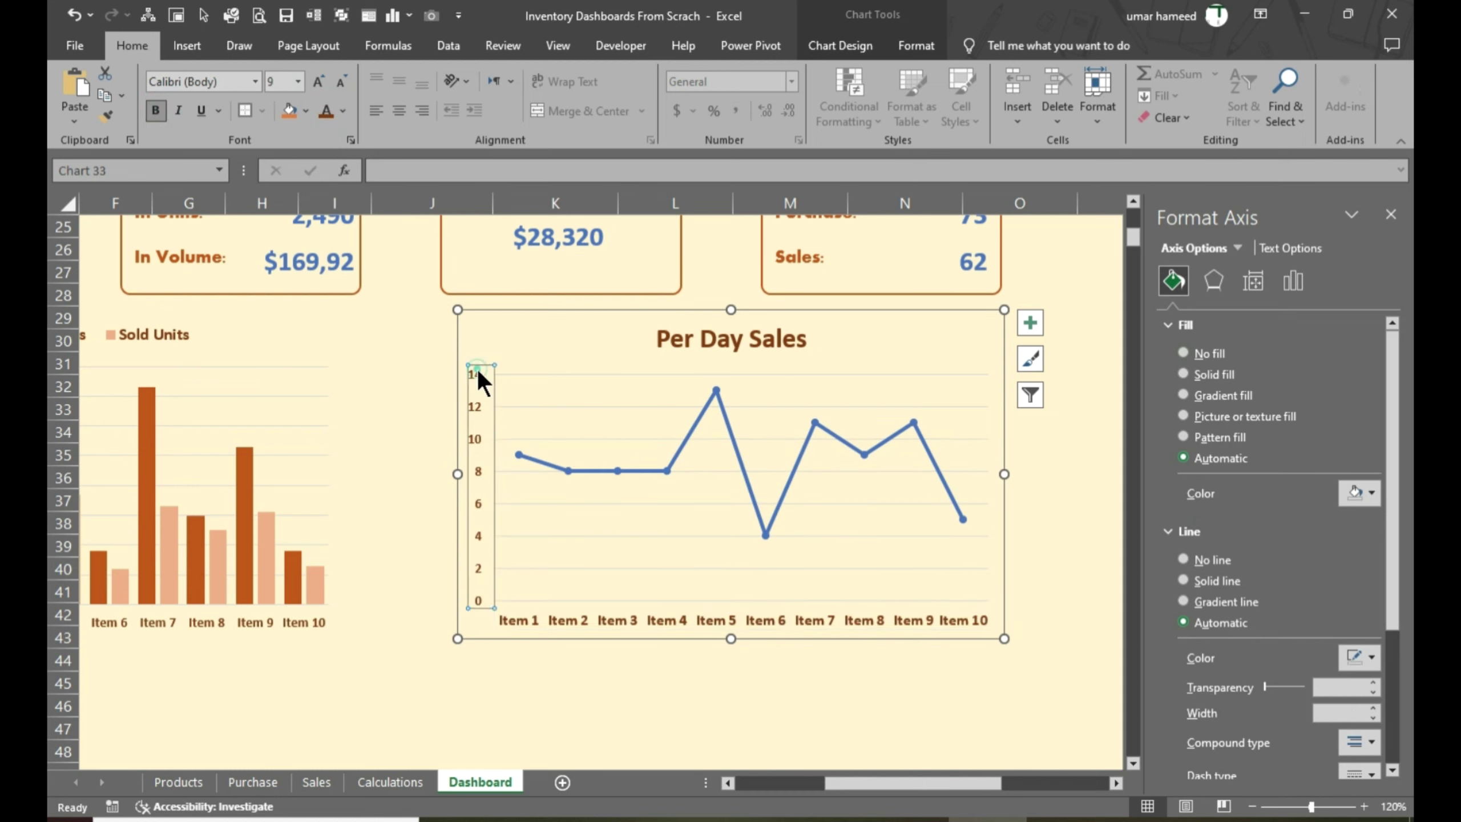
click(318, 82)
Color the Per Day Sales line in a lighter orange theme color
click(741, 456)
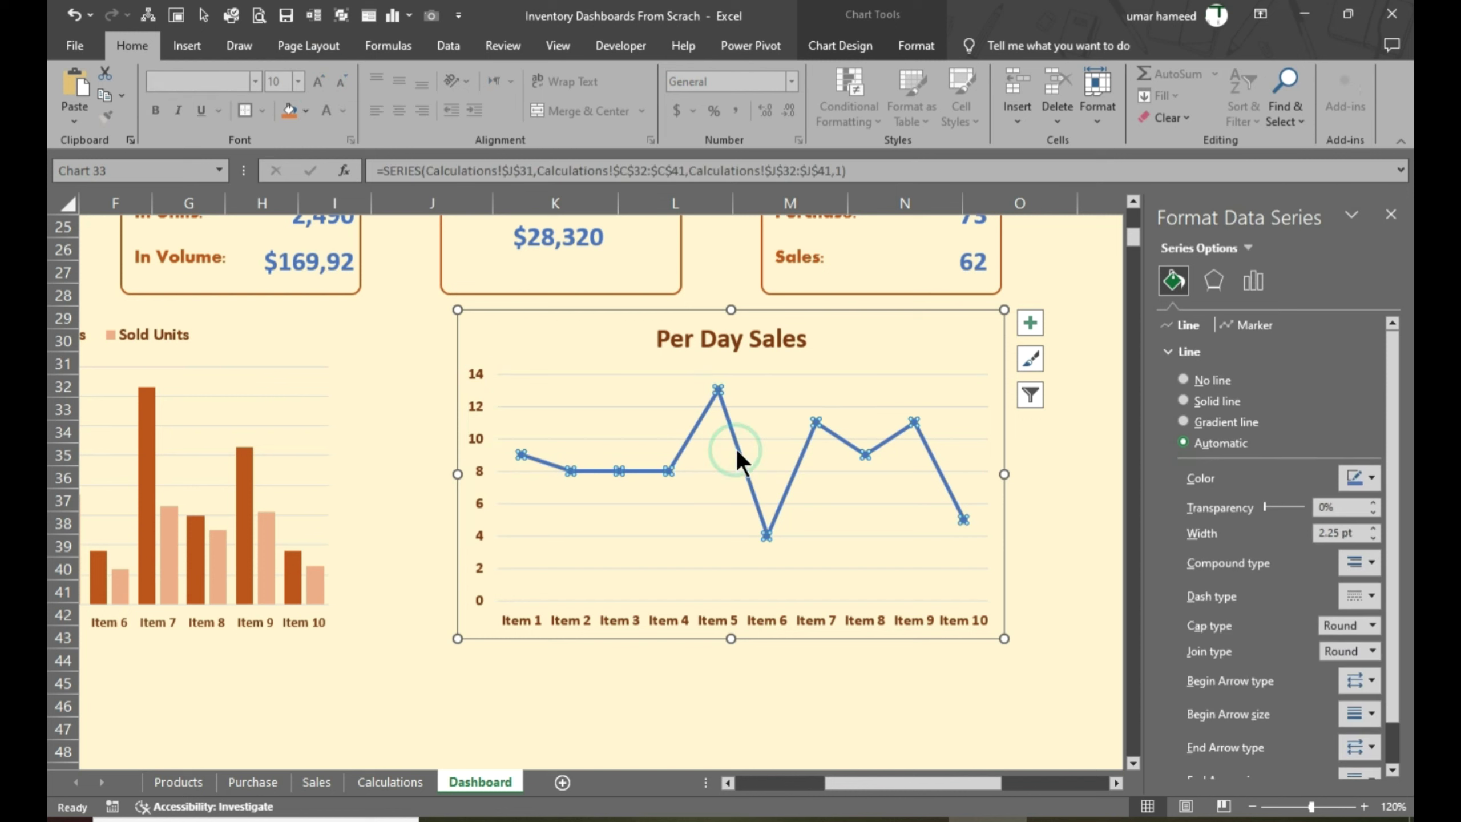
right_click(736, 452)
click(1335, 406)
click(1373, 477)
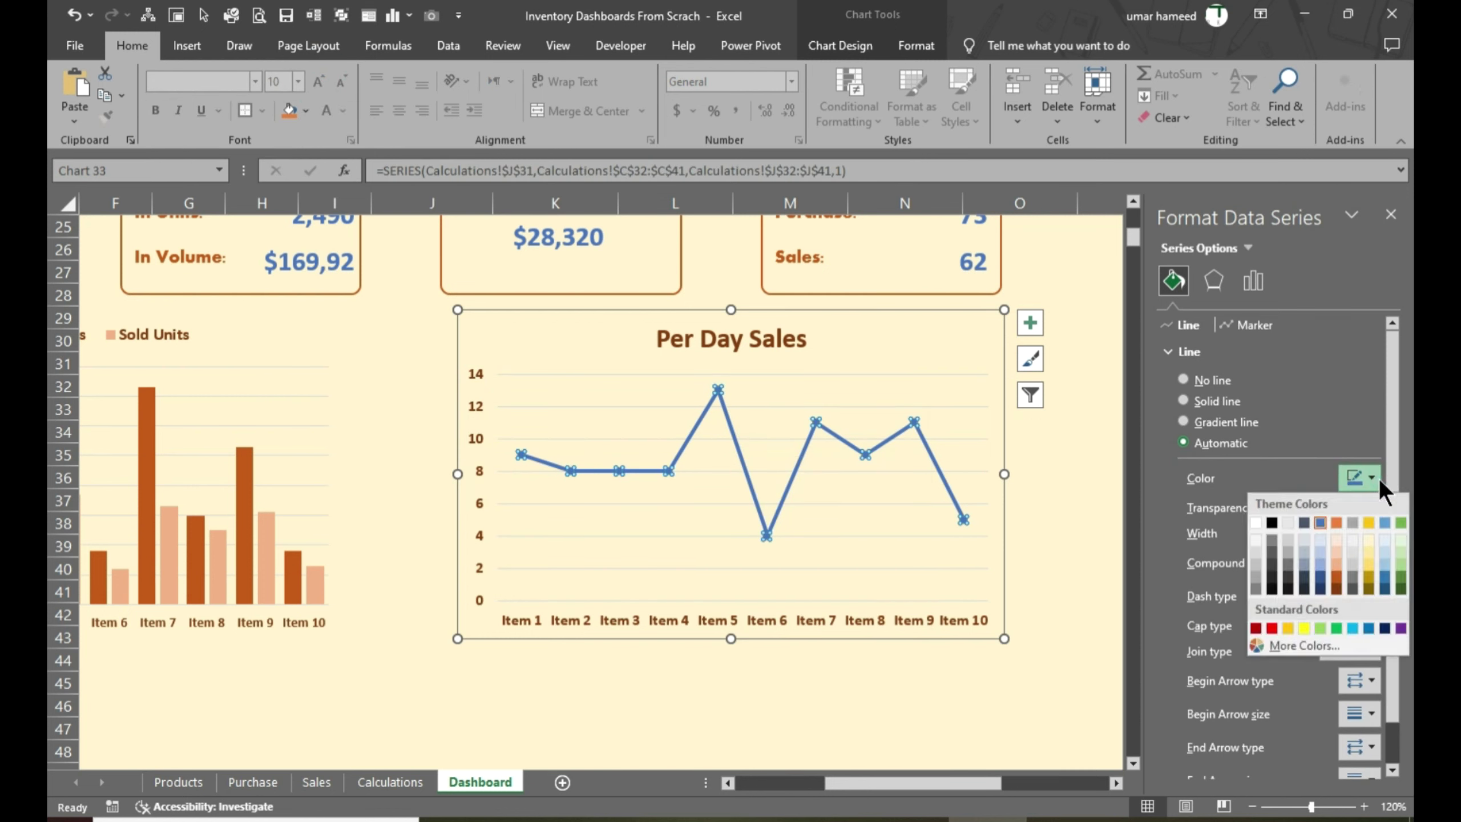
click(1337, 569)
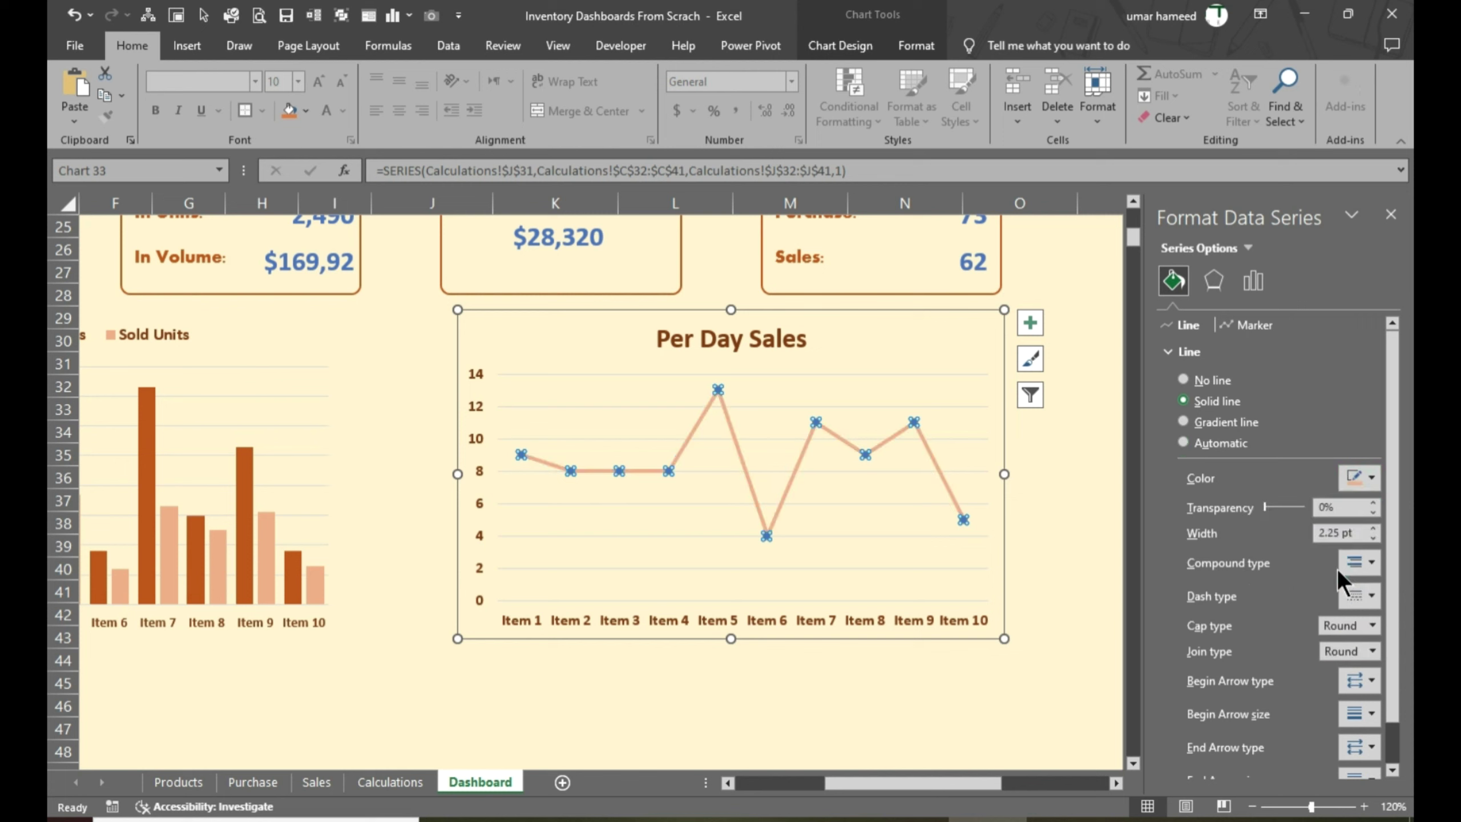
Fill the line's markers with dark orange-brown, set their size to 8, and close the formatting pane
click(1244, 326)
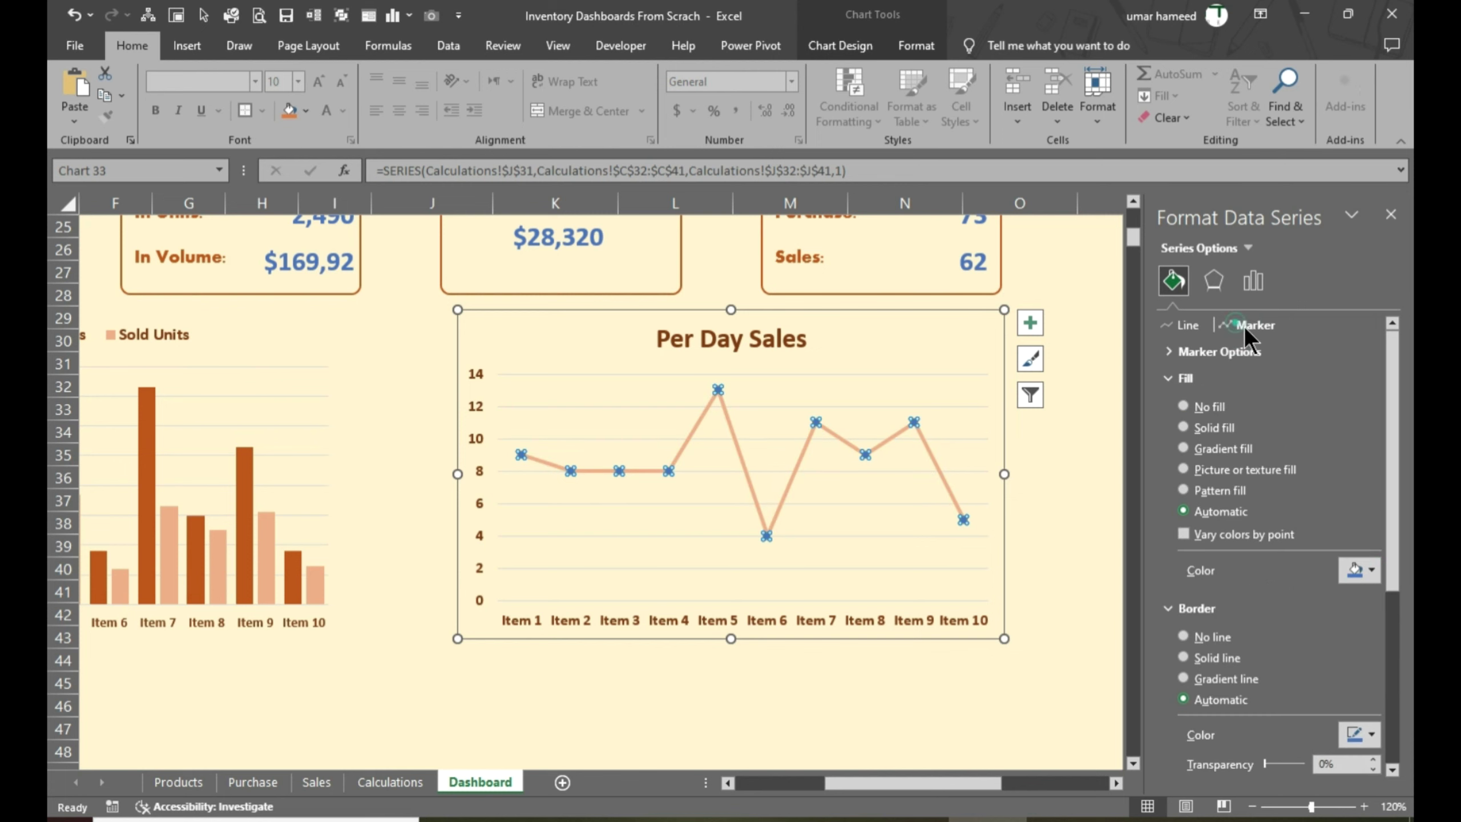
click(1232, 352)
click(1364, 690)
click(1336, 592)
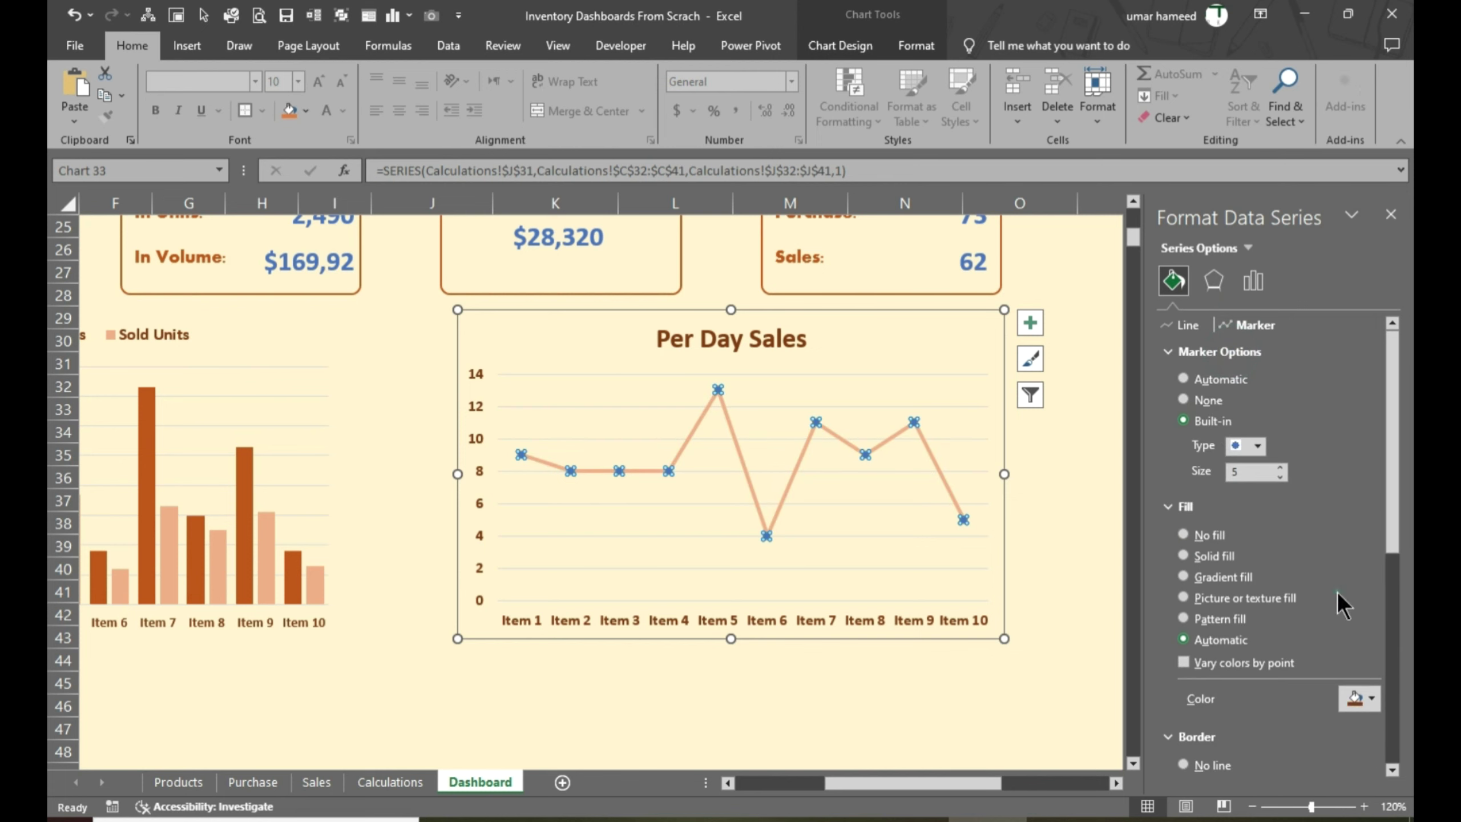
click(1280, 467)
click(1280, 467)
click(1280, 467)
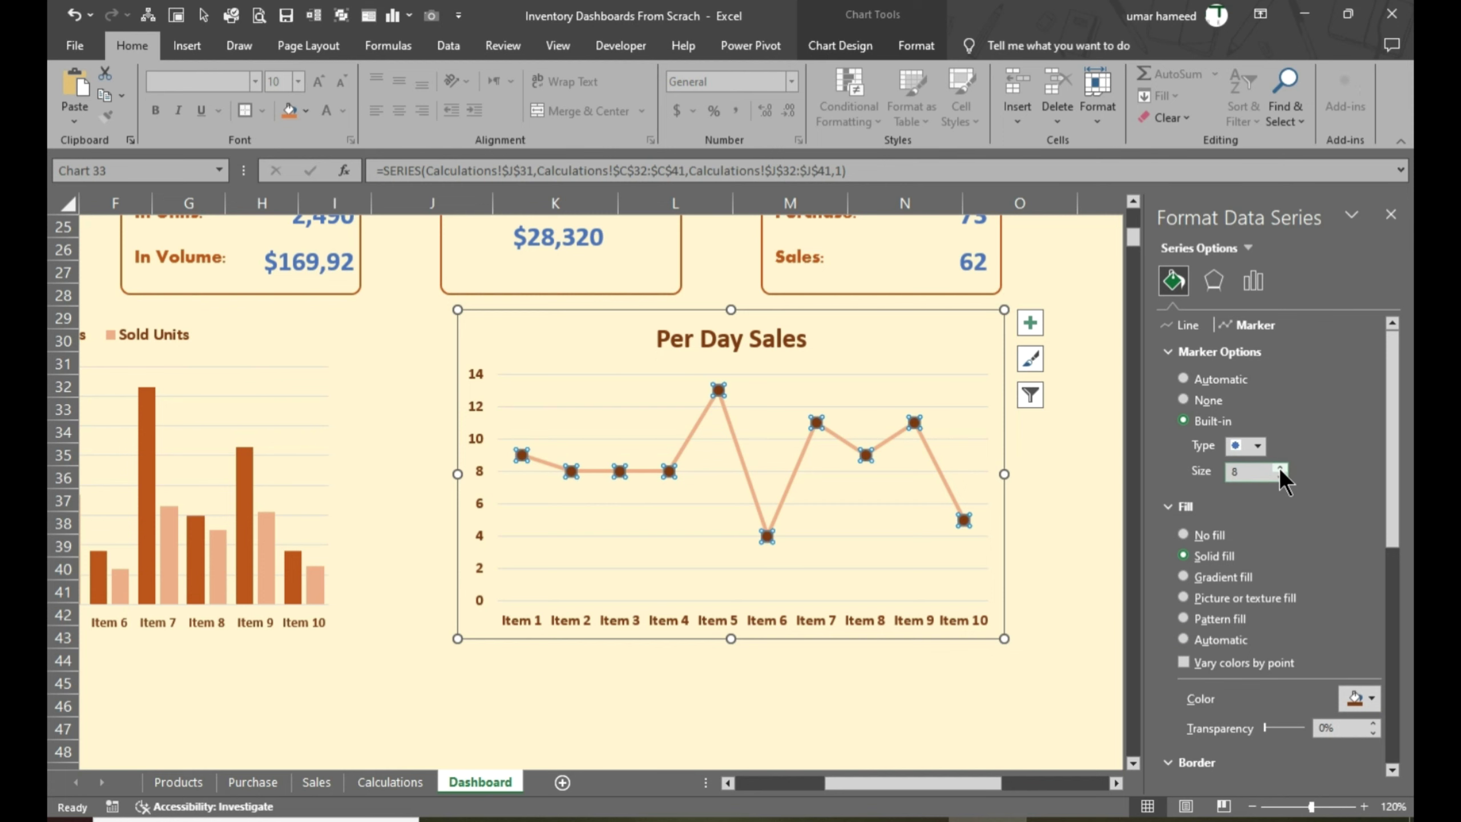
click(915, 714)
click(1390, 214)
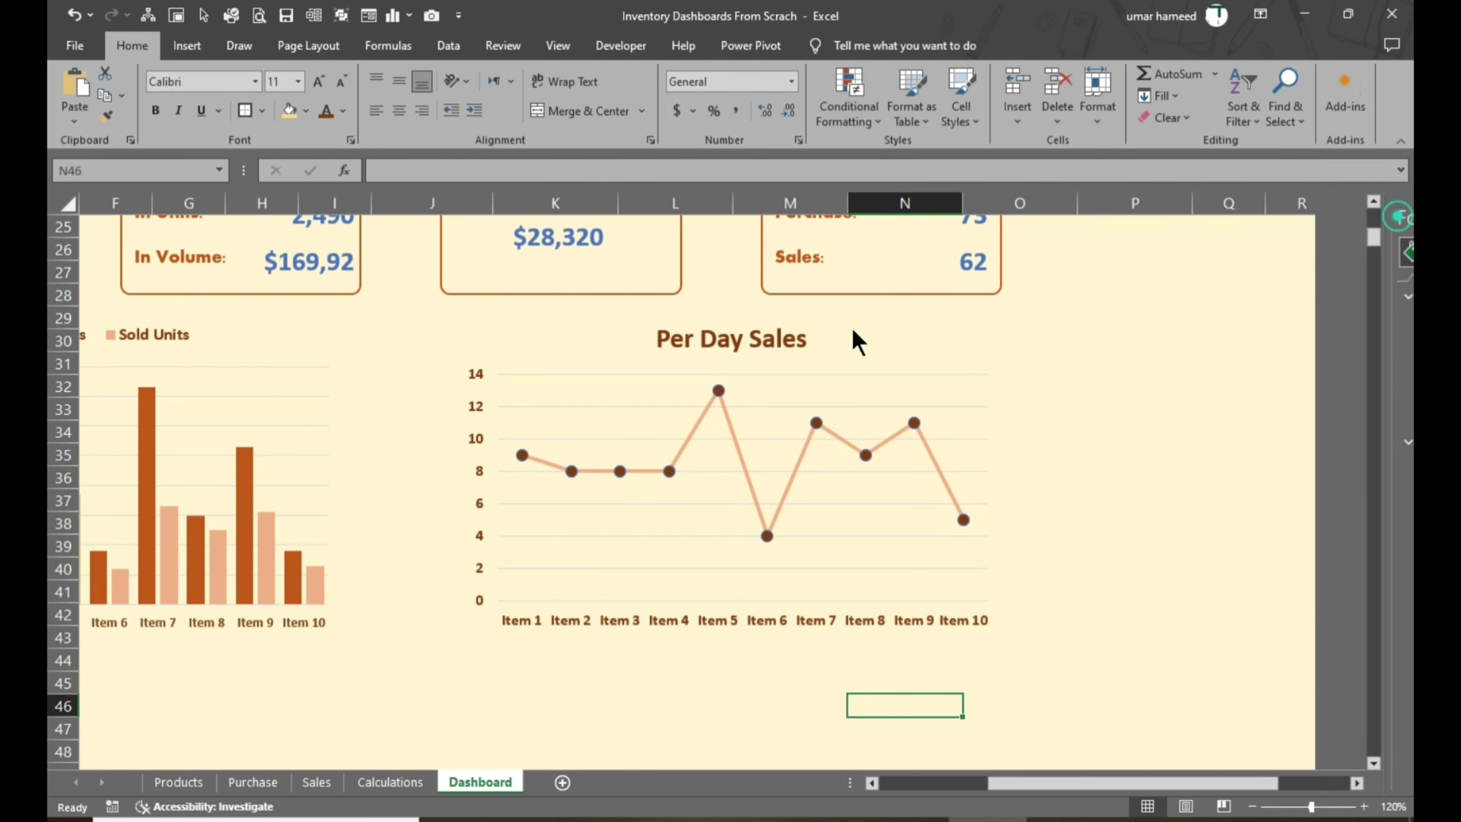
Look over the dashboard and change its End Date to 01-02-23 from the drop-down list
scroll(716, 643, up, 2)
scroll(715, 643, left, 2)
scroll(716, 643, down, 1)
scroll(715, 639, up, 5)
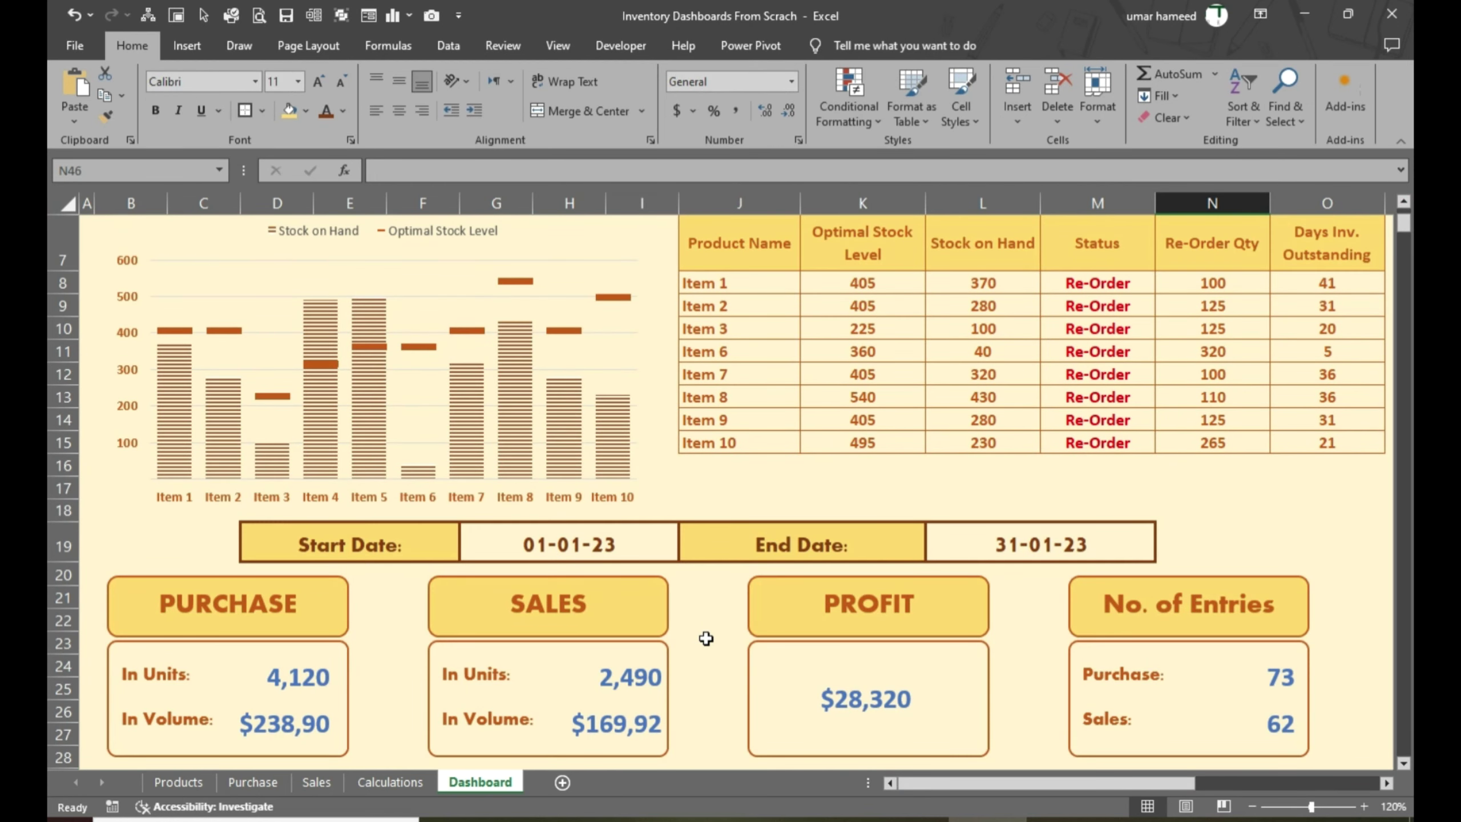
scroll(707, 638, down, 3)
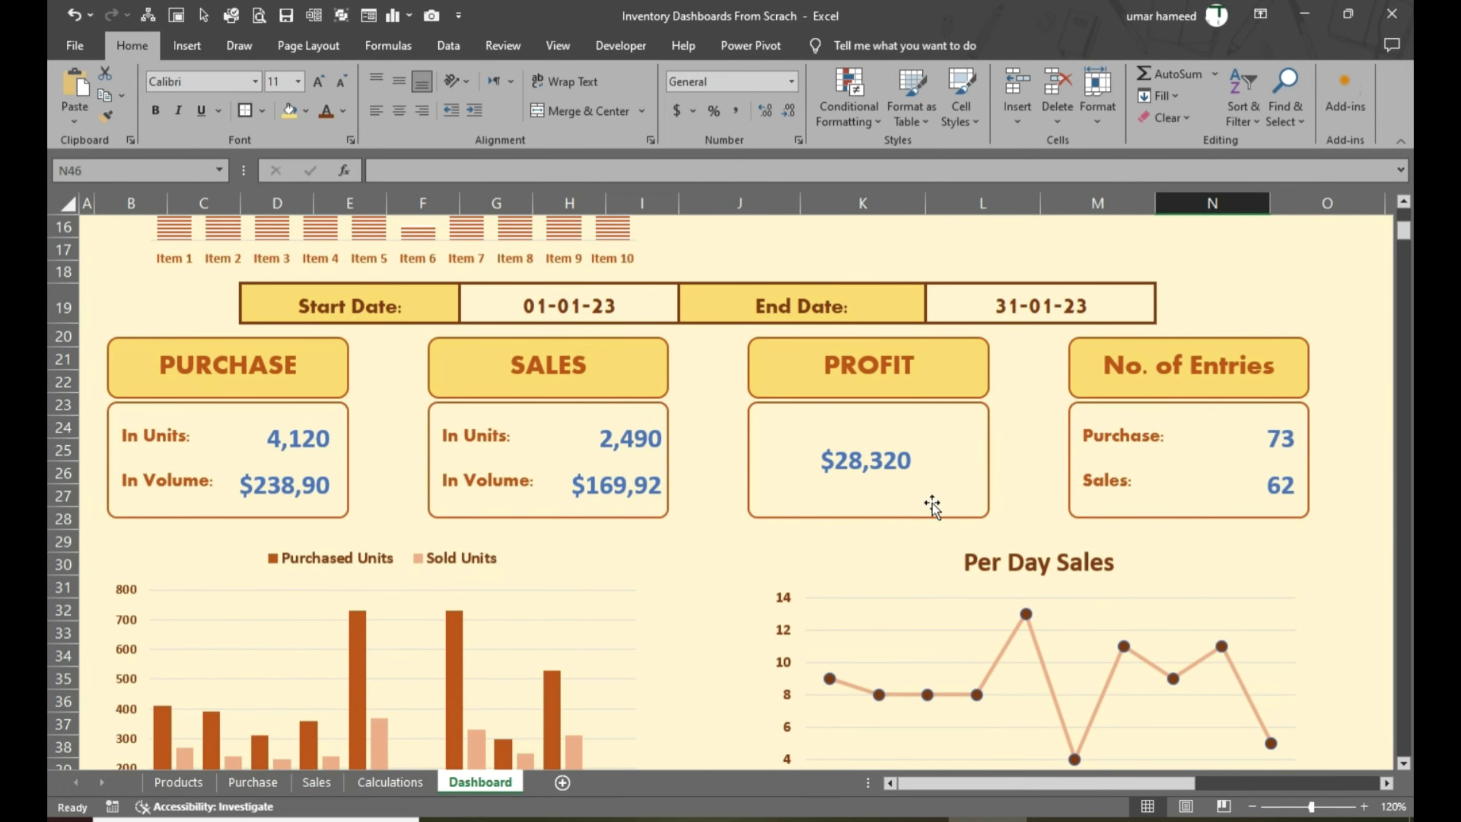
scroll(933, 507, down, 2)
scroll(934, 511, up, 2)
click(1035, 301)
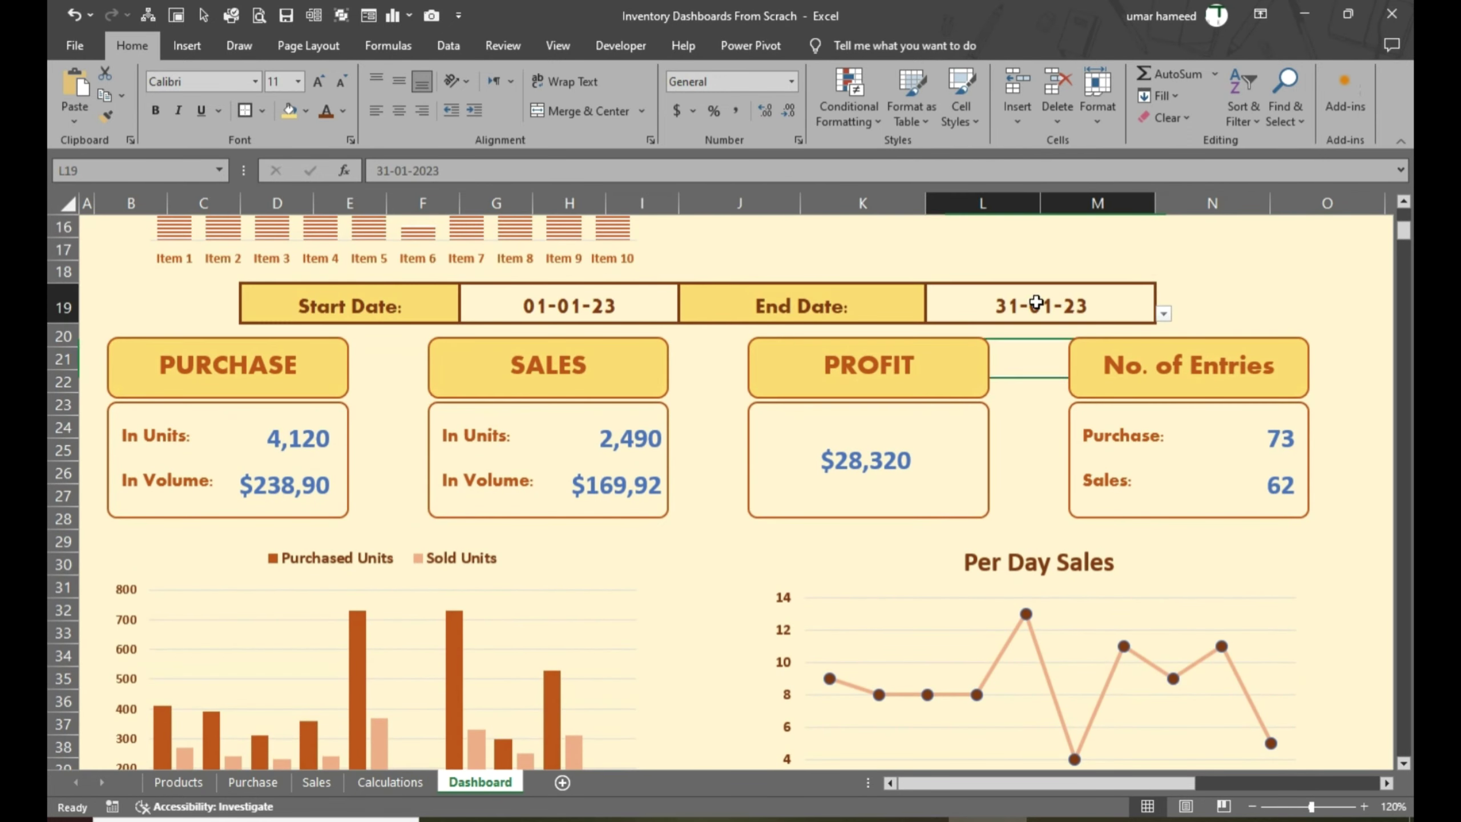
click(1163, 314)
click(1019, 389)
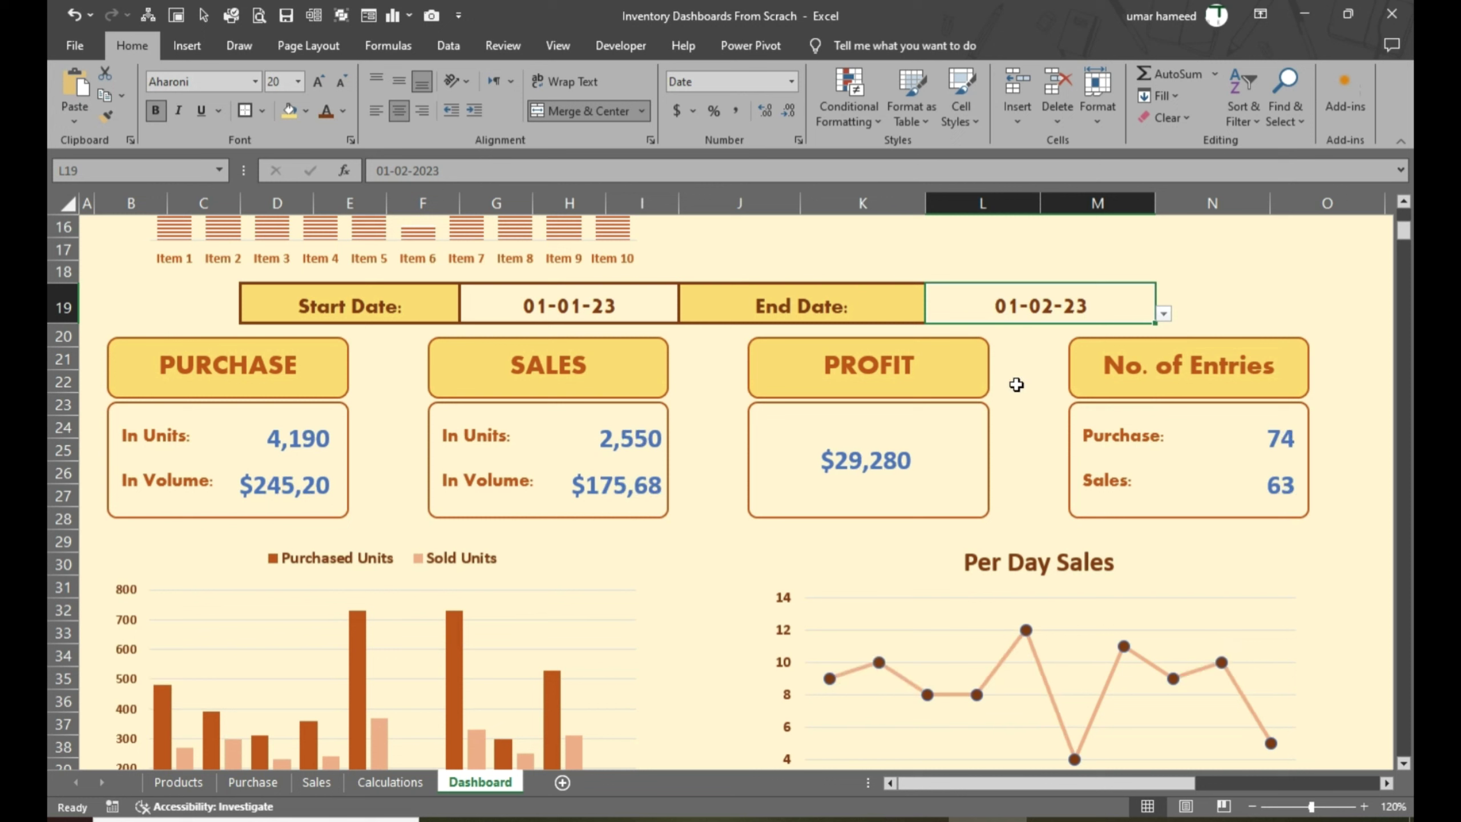
Change the dashboard's Start Date to 01-02-23 from its drop-down list and check both lower charts
click(669, 311)
click(686, 314)
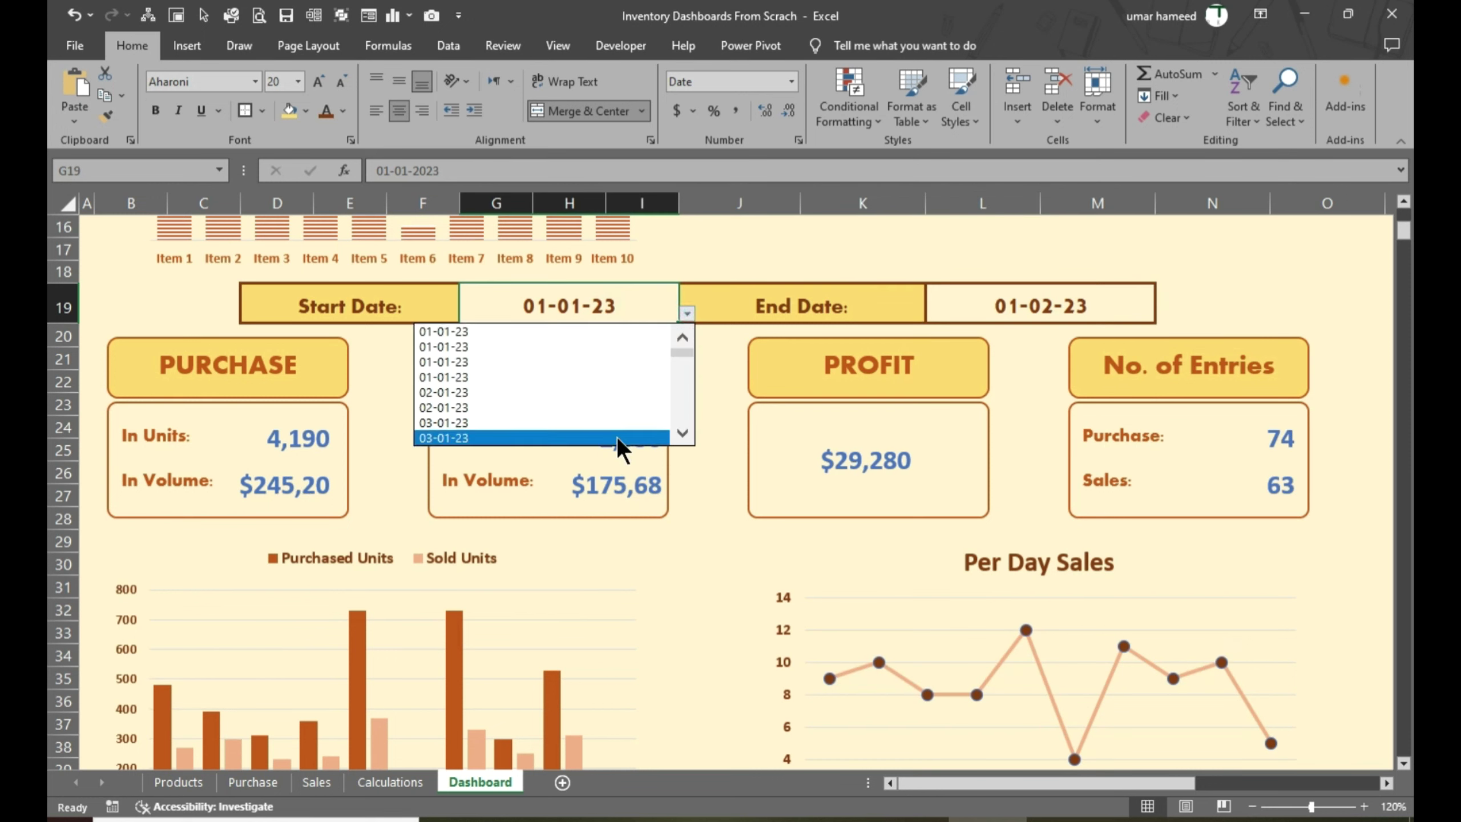
mouse_move(690, 351)
mouse_down()
mouse_move(673, 392)
mouse_move(672, 340)
mouse_up()
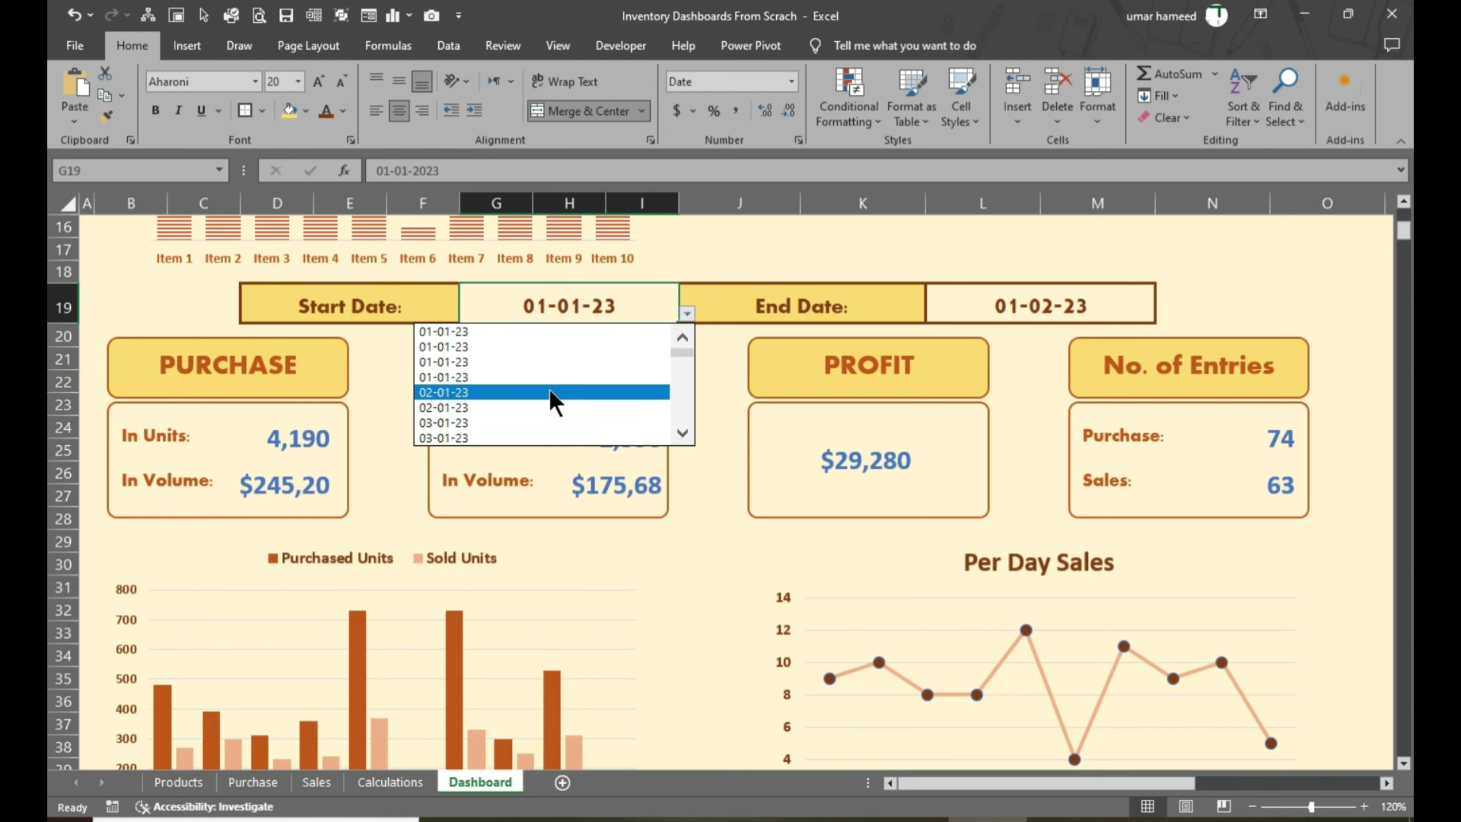
click(682, 434)
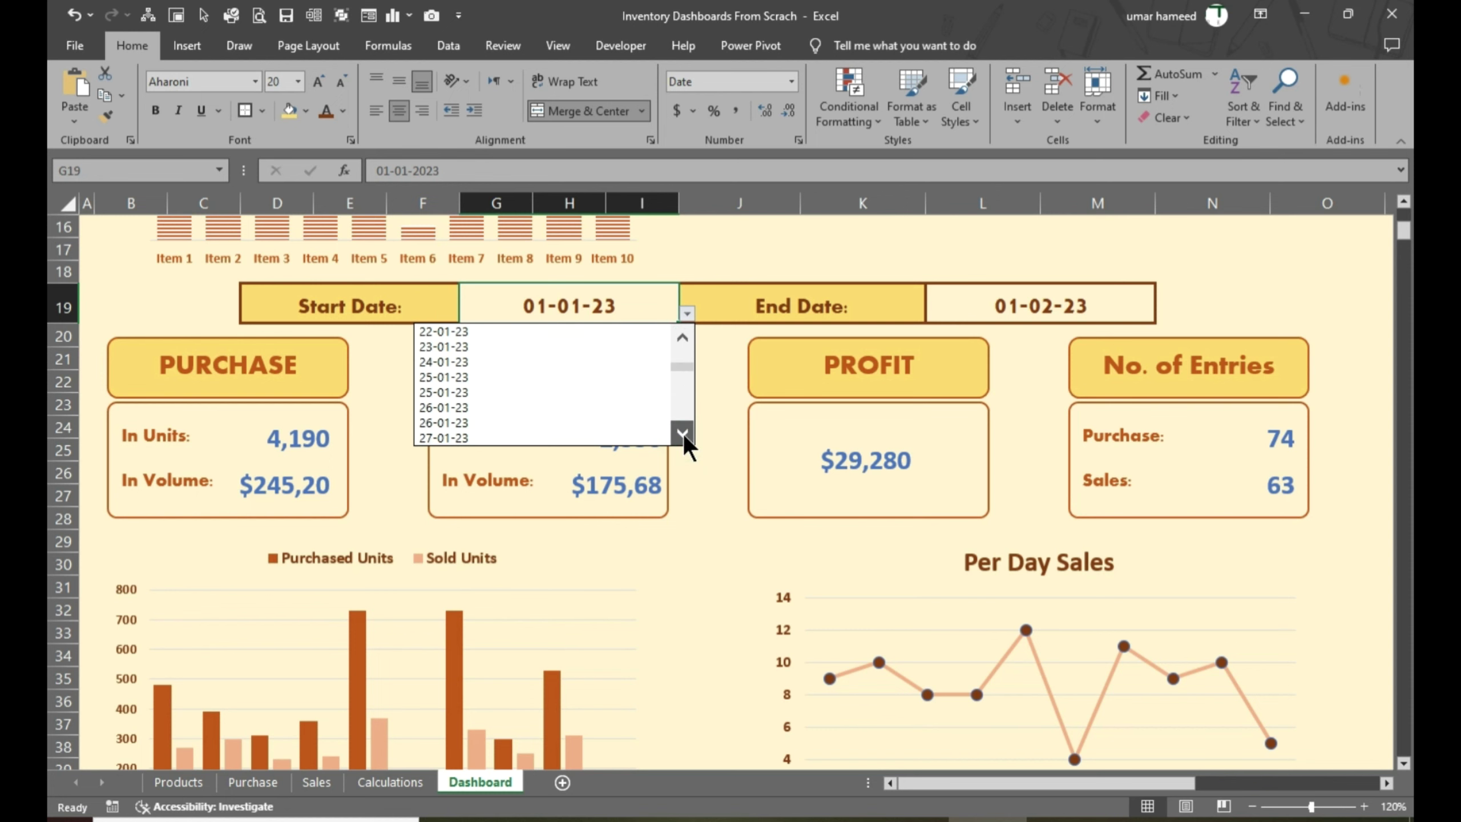
click(506, 375)
scroll(566, 429, down, 3)
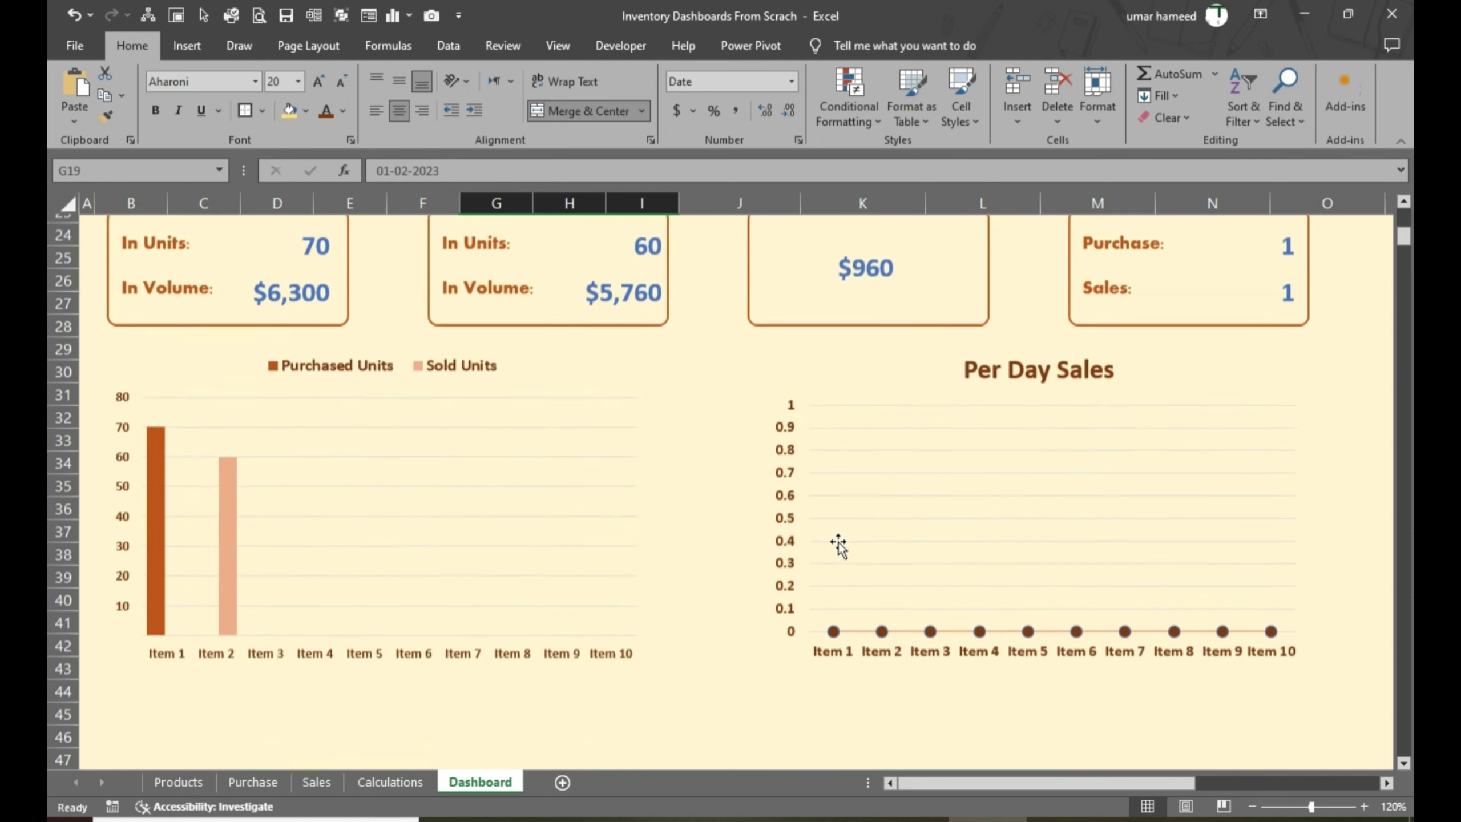
scroll(1081, 611, up, 3)
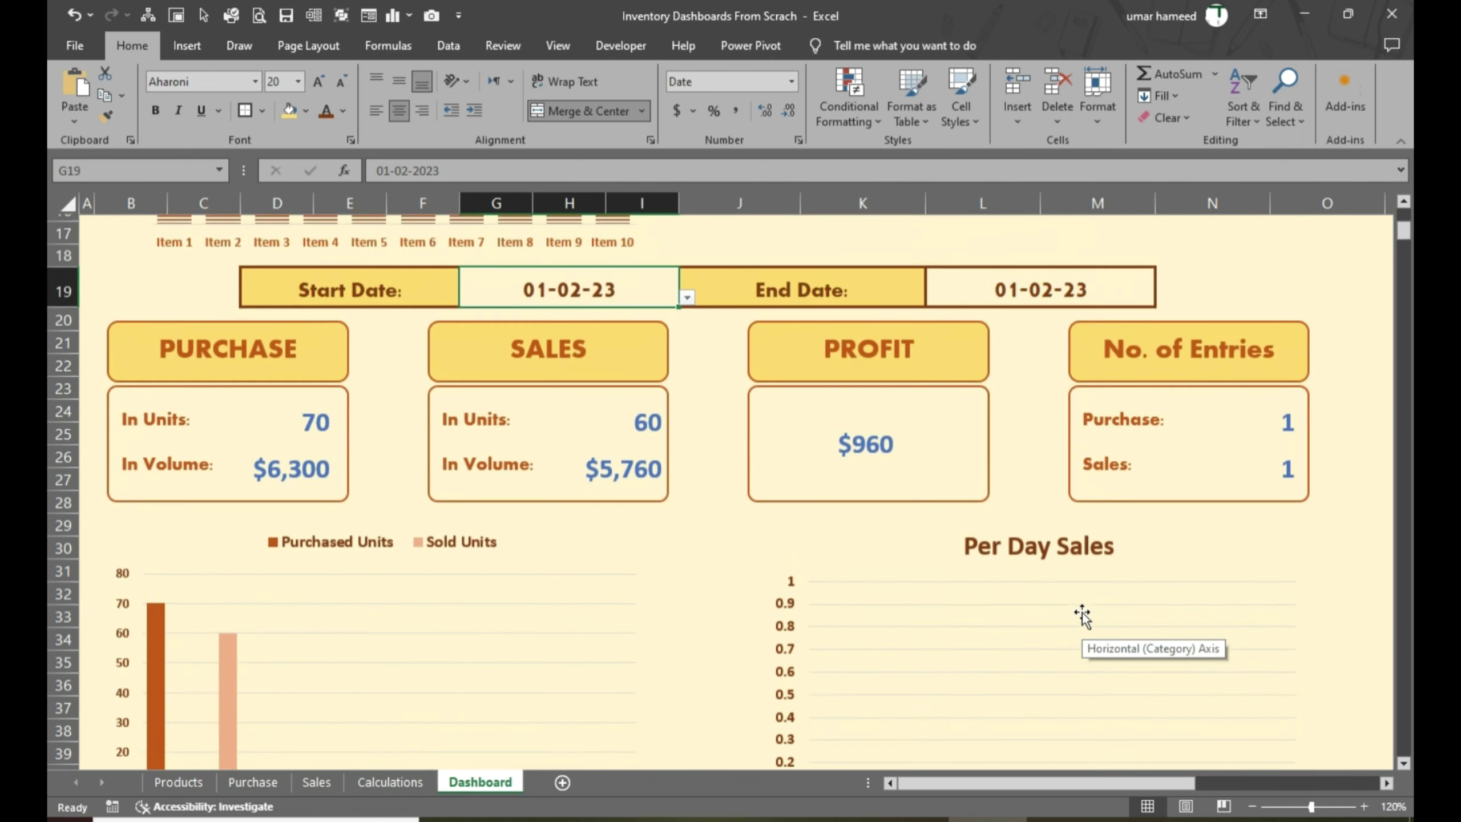
scroll(1082, 611, down, 2)
scroll(1082, 611, up, 4)
click(1064, 368)
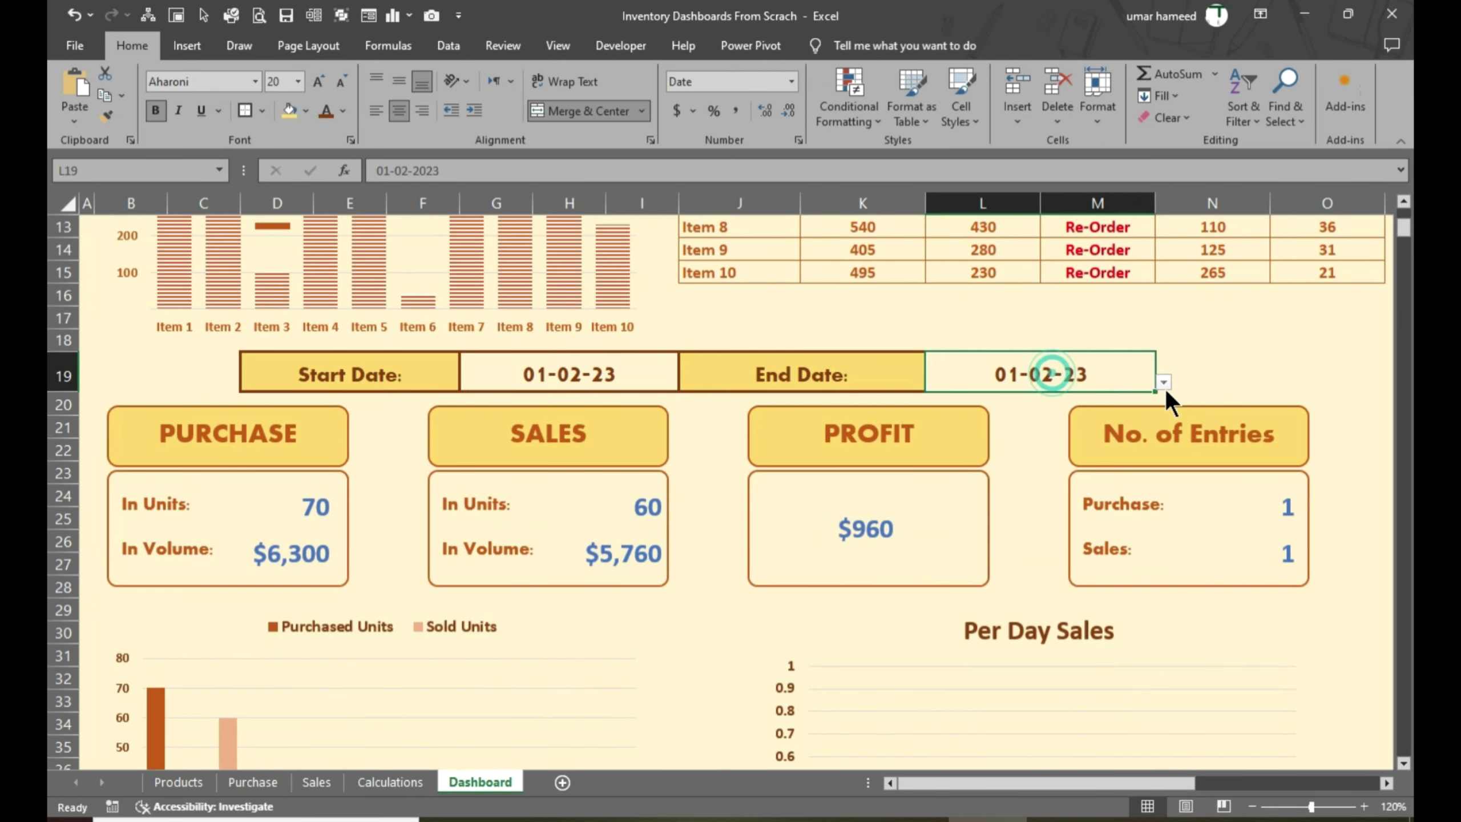
click(1162, 382)
click(1158, 431)
click(1165, 430)
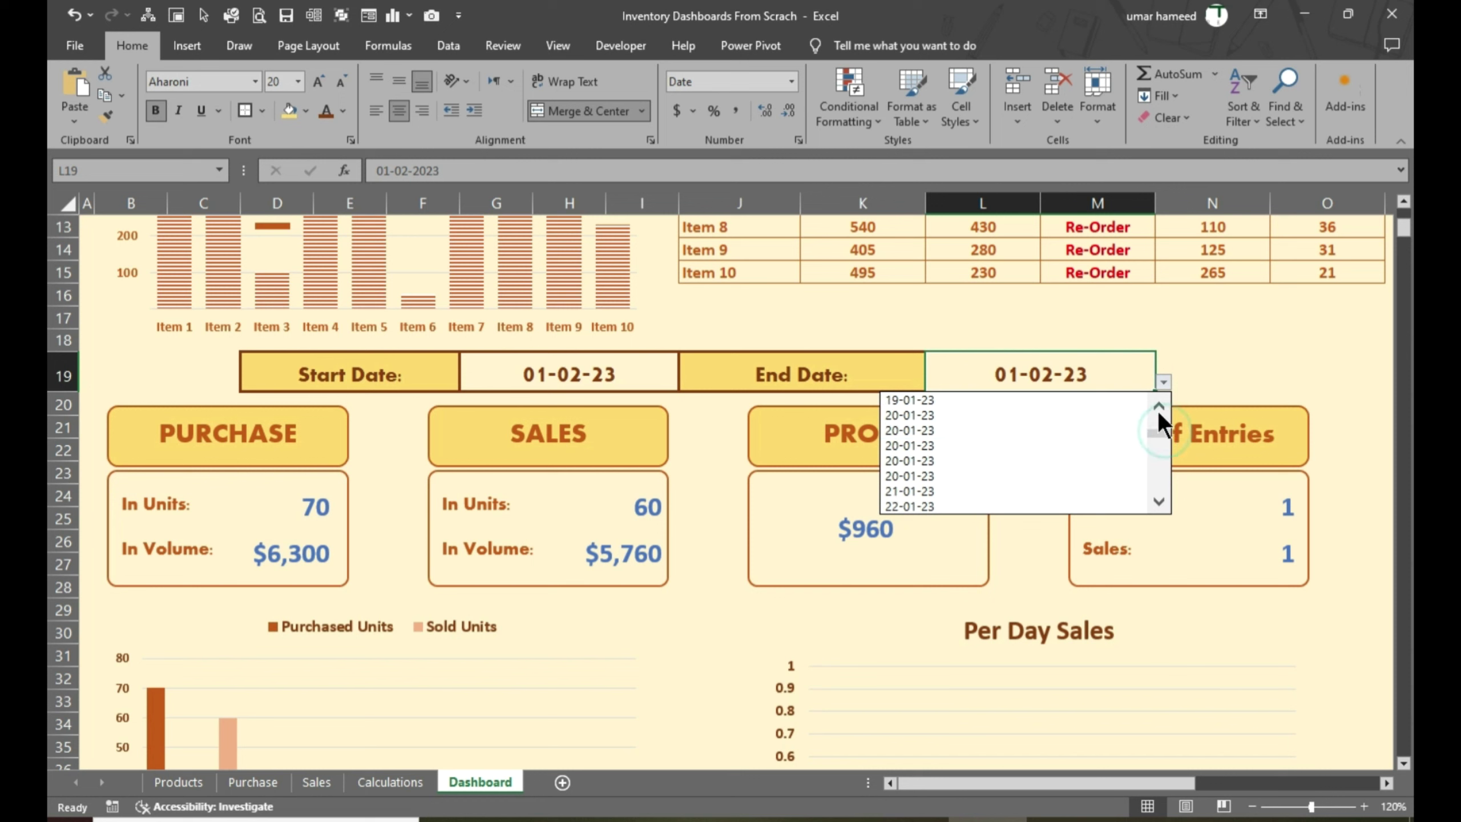
drag(1157, 429, 1155, 431)
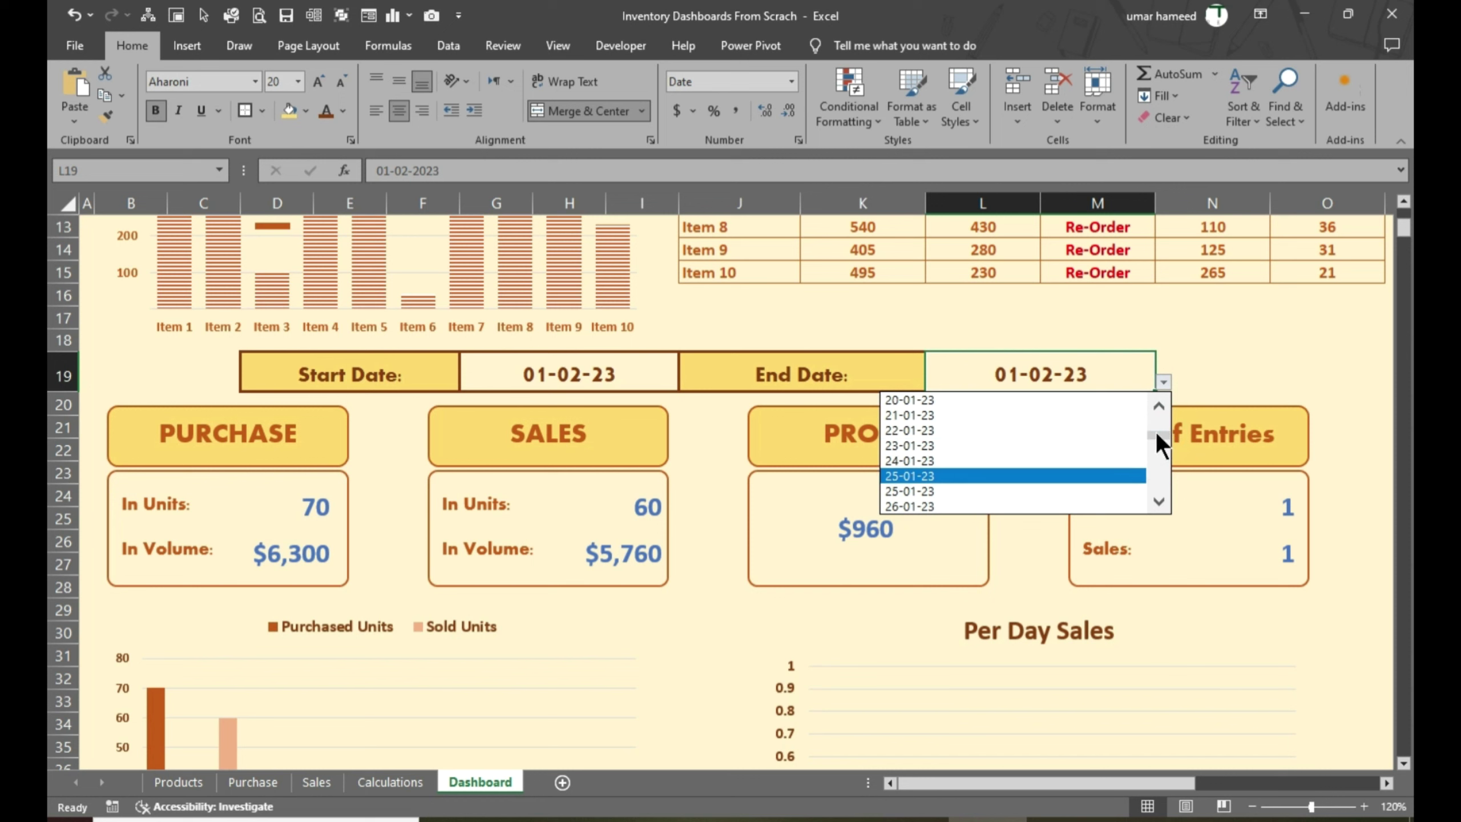
click(1258, 649)
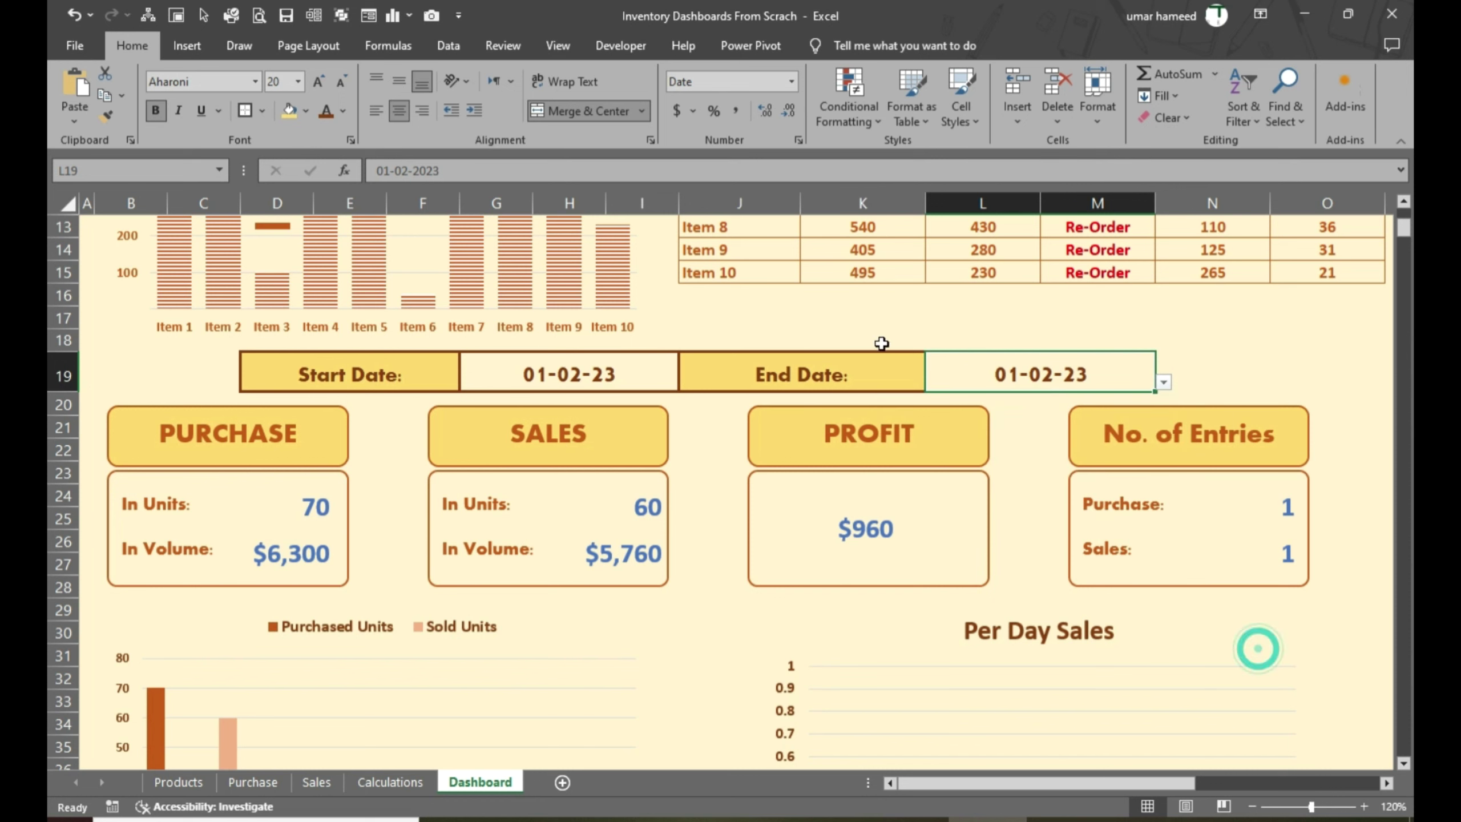
Open the drop-down list of dates for the dashboard's End Date
click(1150, 354)
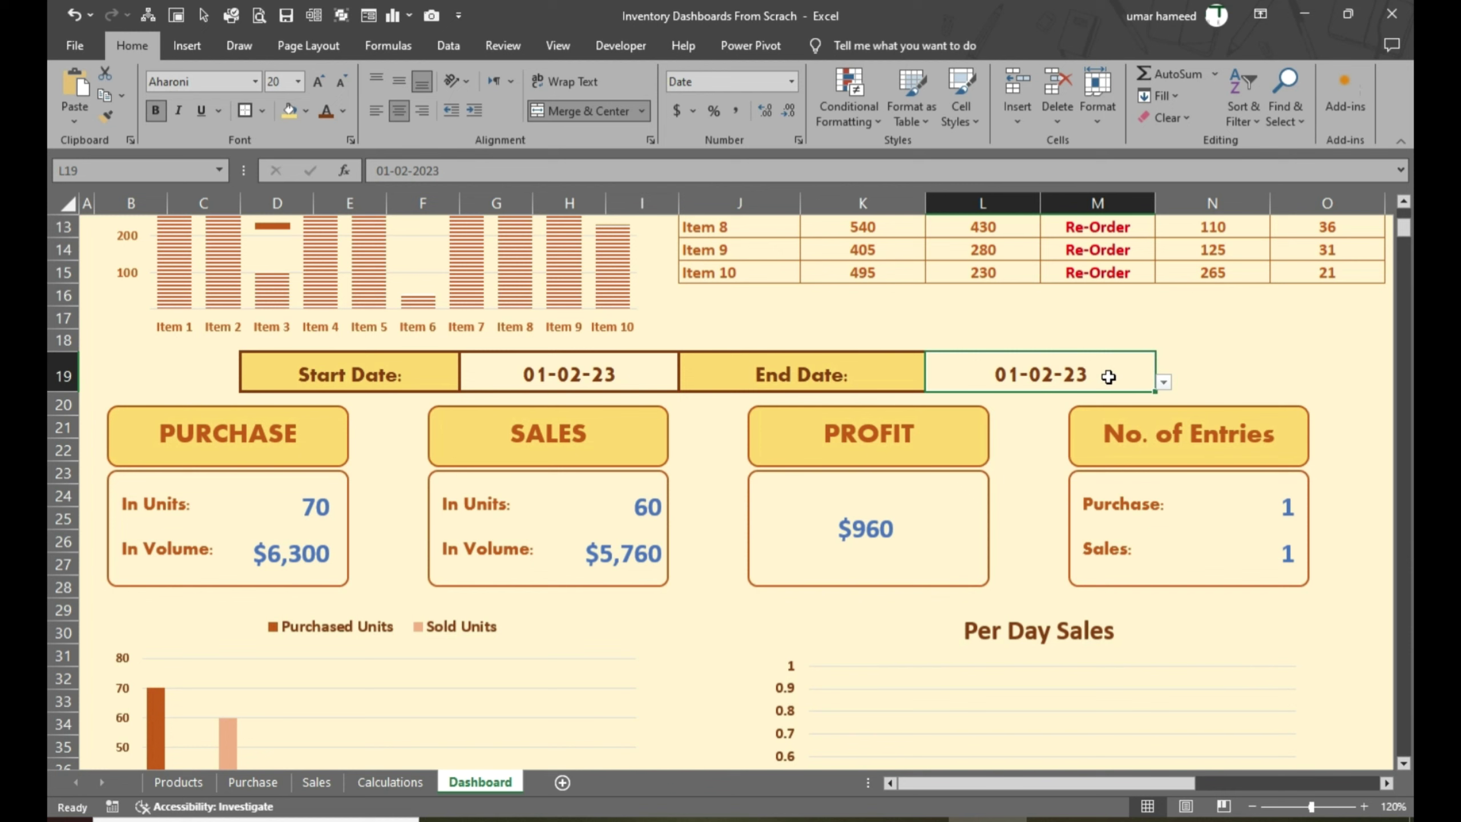
click(1163, 382)
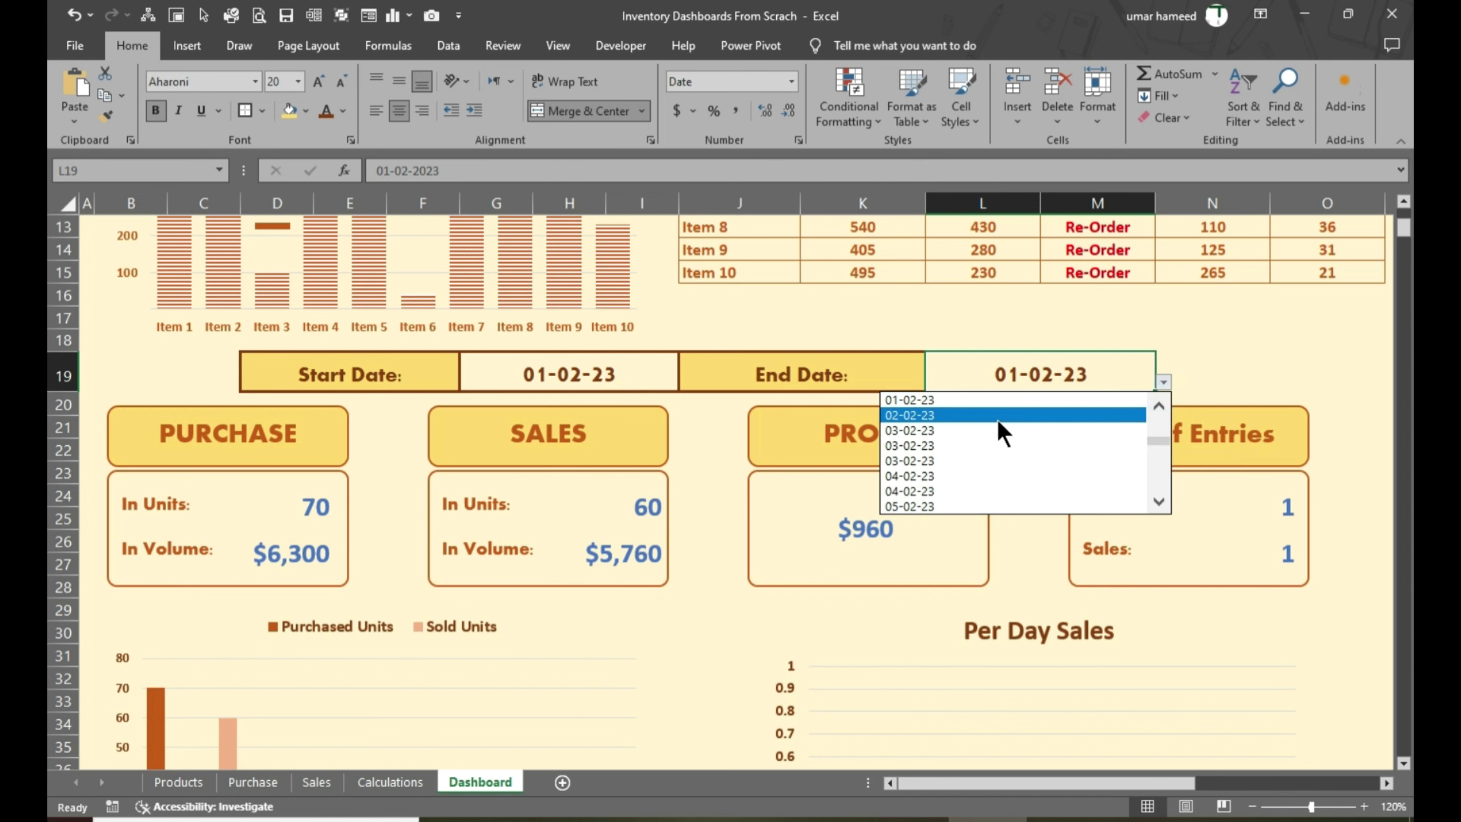